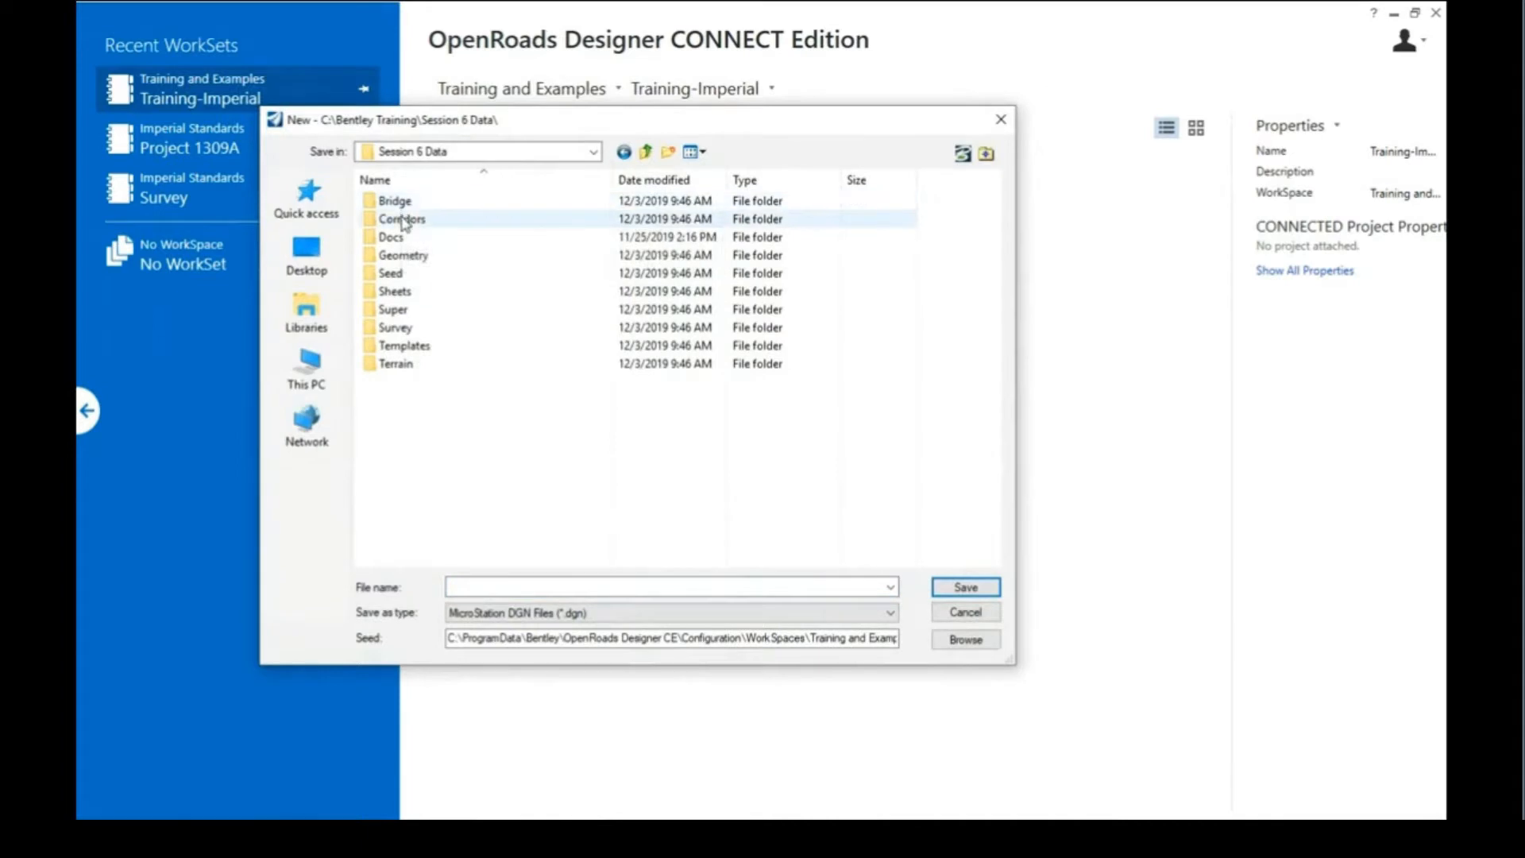
Create a new design file named Volumes in the Corridors folder, using the seed file Seed2D - Imperial Training.dgn
{"action": "double_click", "coordinate": [403, 219]}
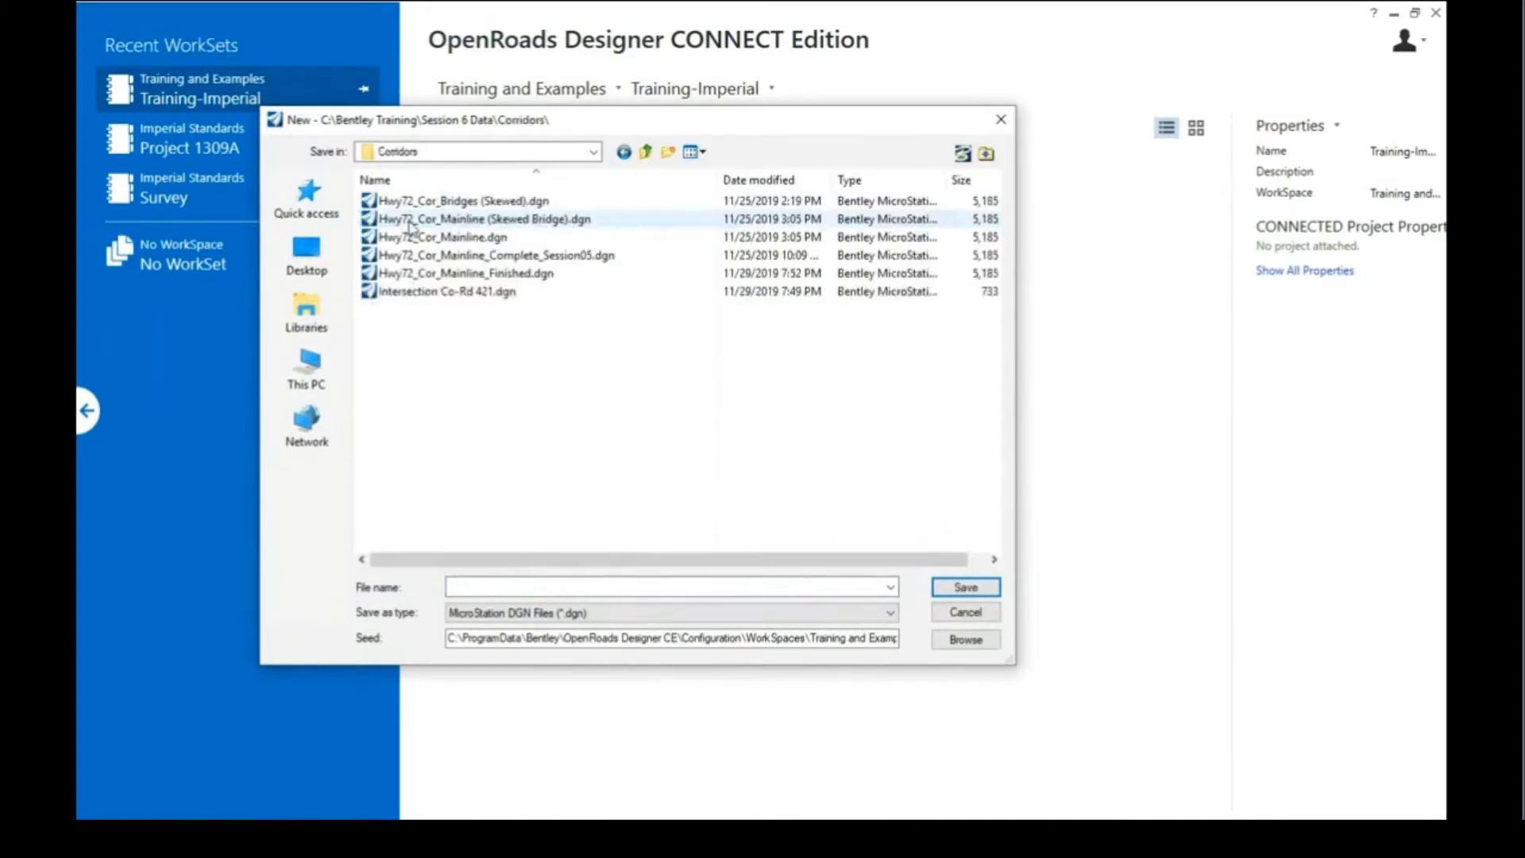
{"action": "left_click", "coordinate": [491, 585]}
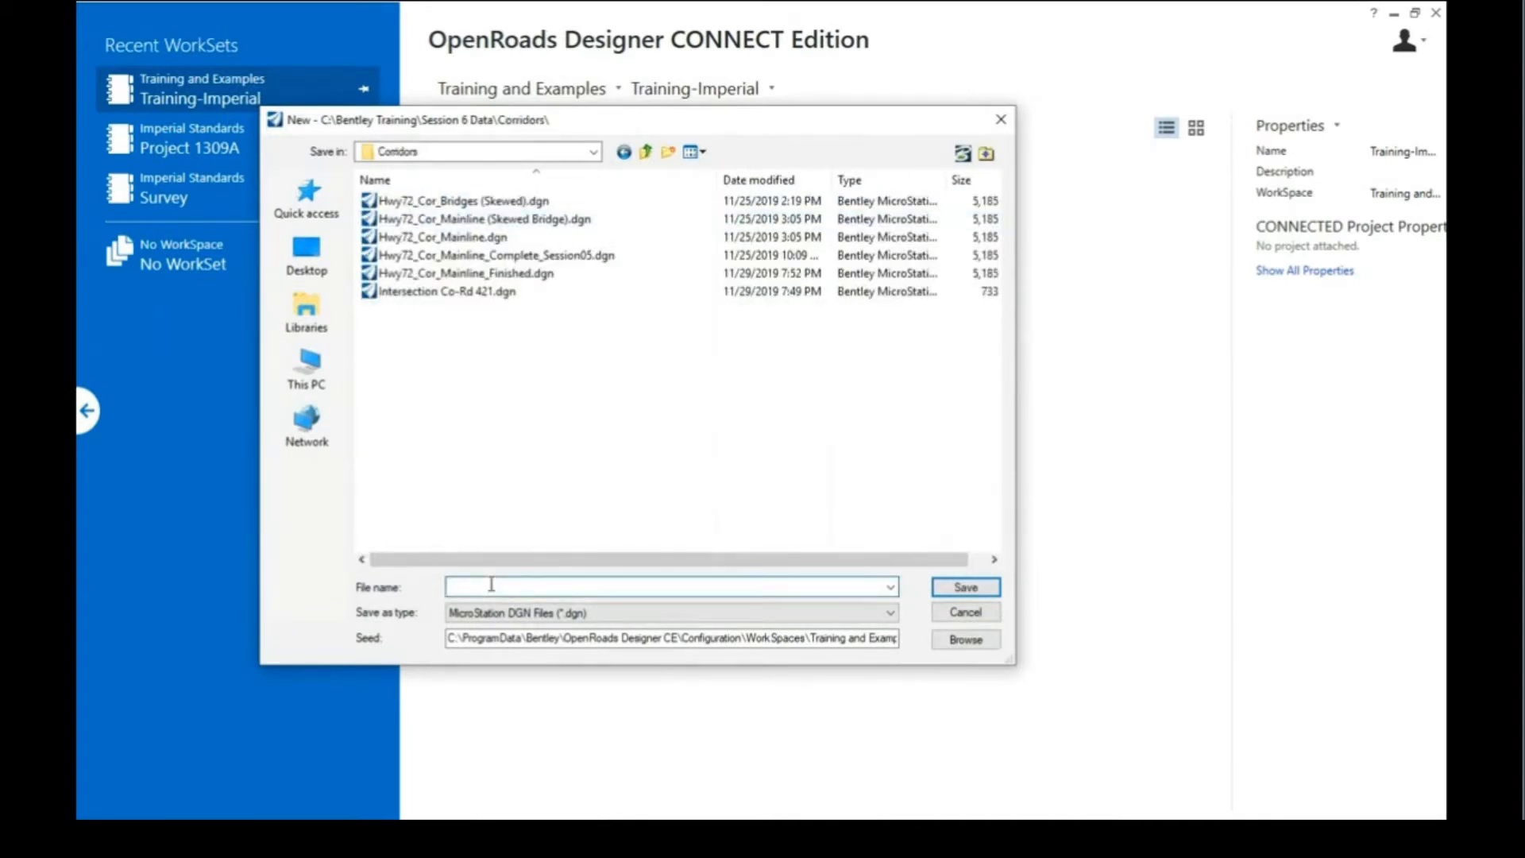
{"action": "type", "text": "Volumes"}
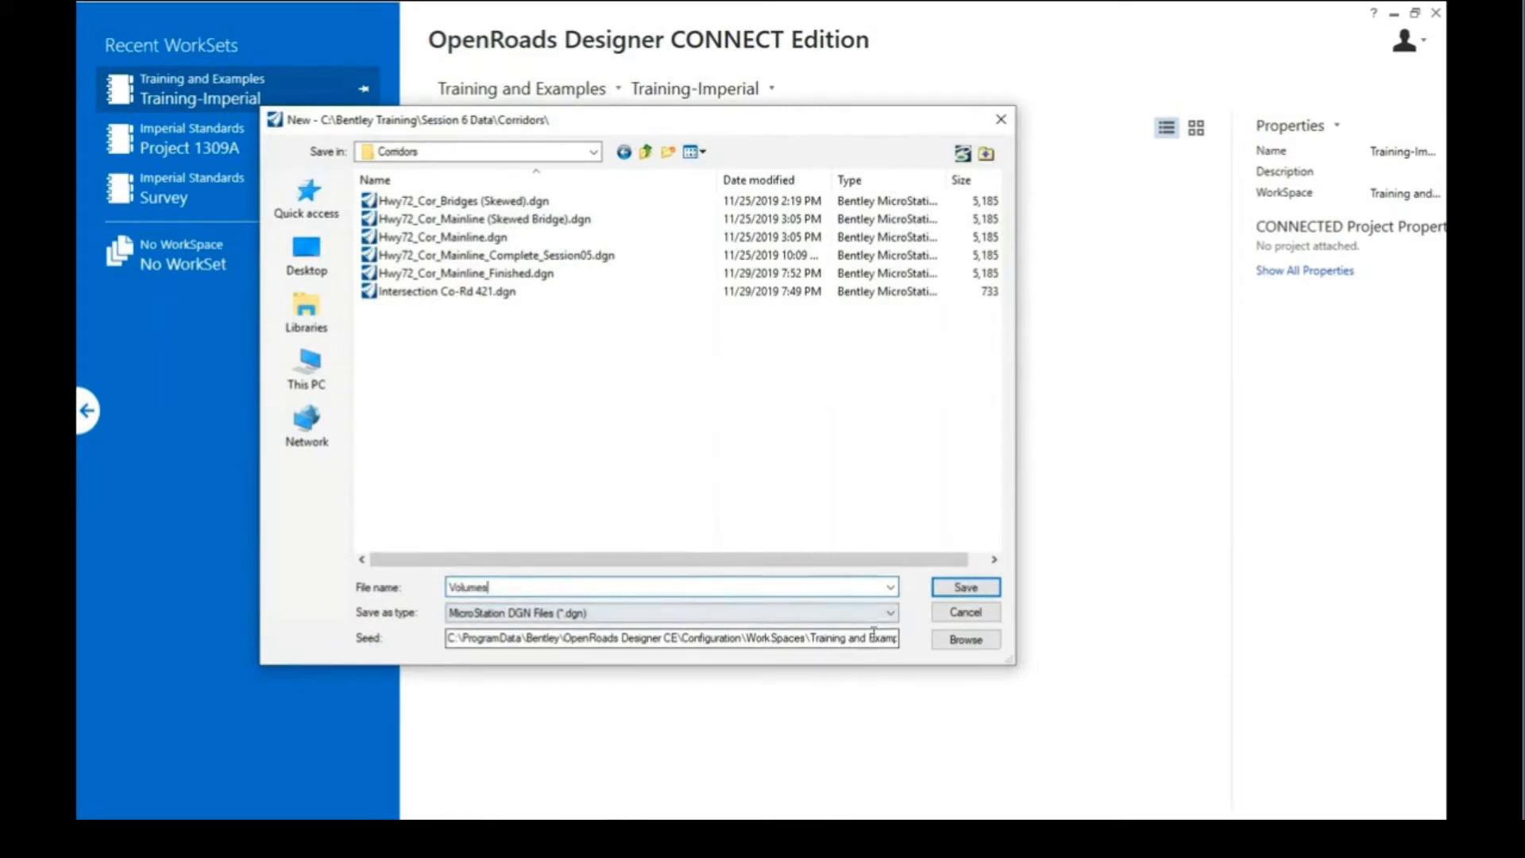
{"action": "left_click_drag", "start_coordinate": [880, 640], "coordinate": [913, 635]}
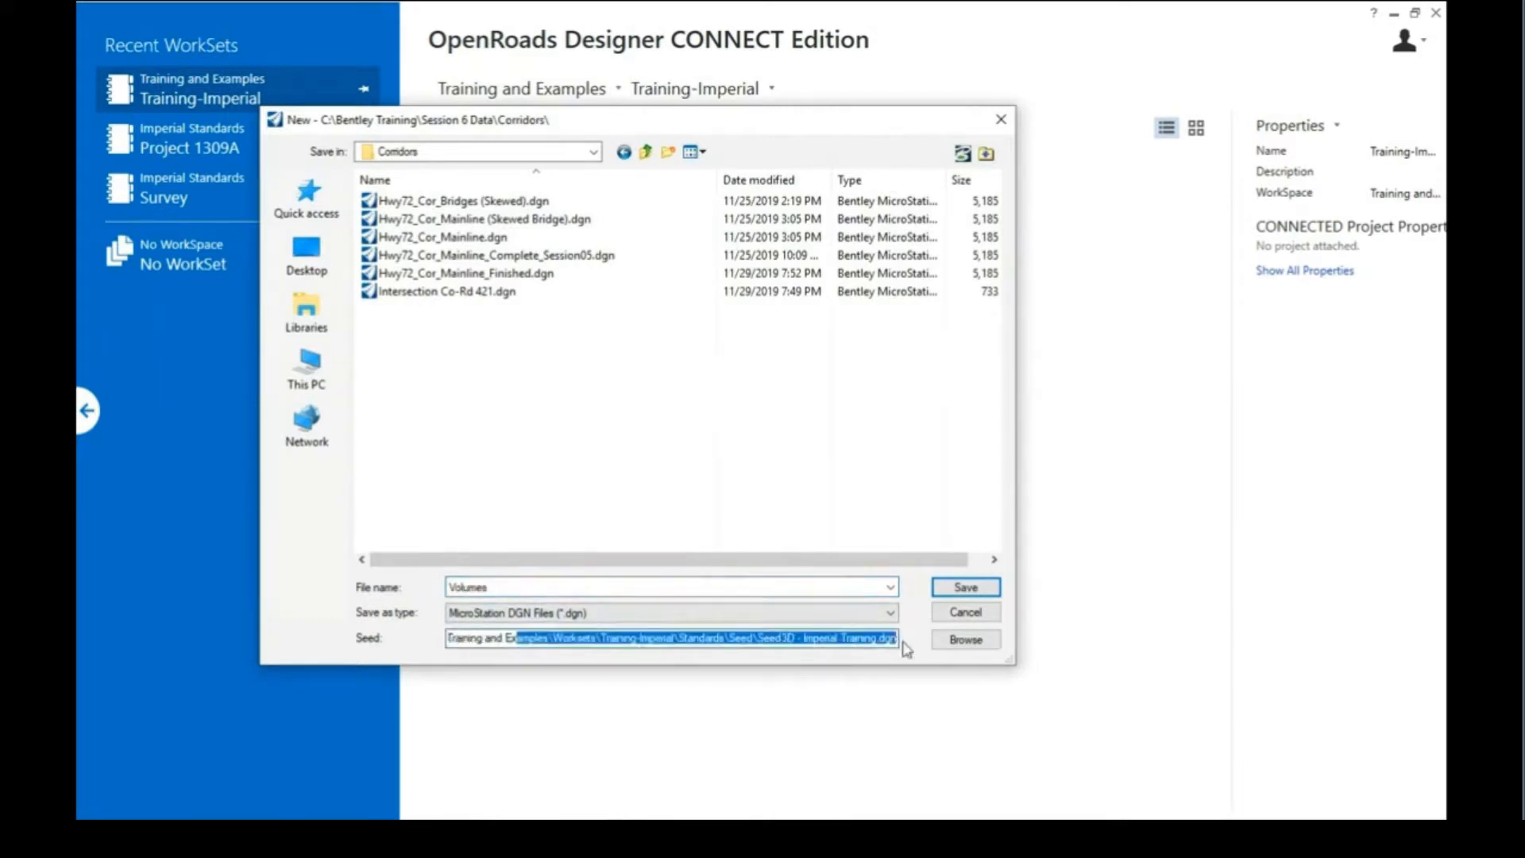
{"action": "left_click", "coordinate": [791, 640]}
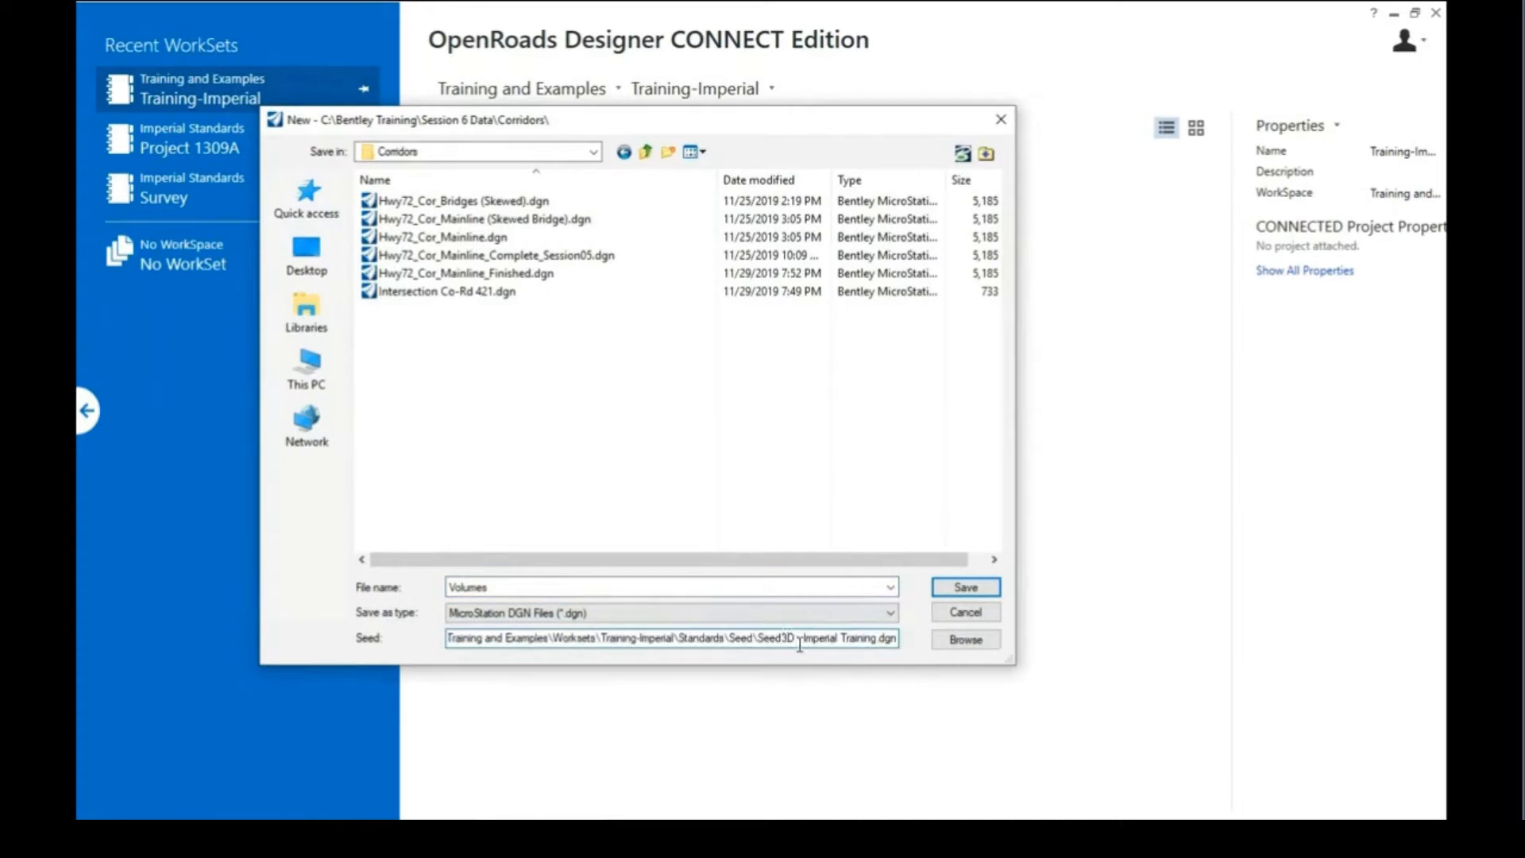
{"action": "key", "text": "BackSpace"}
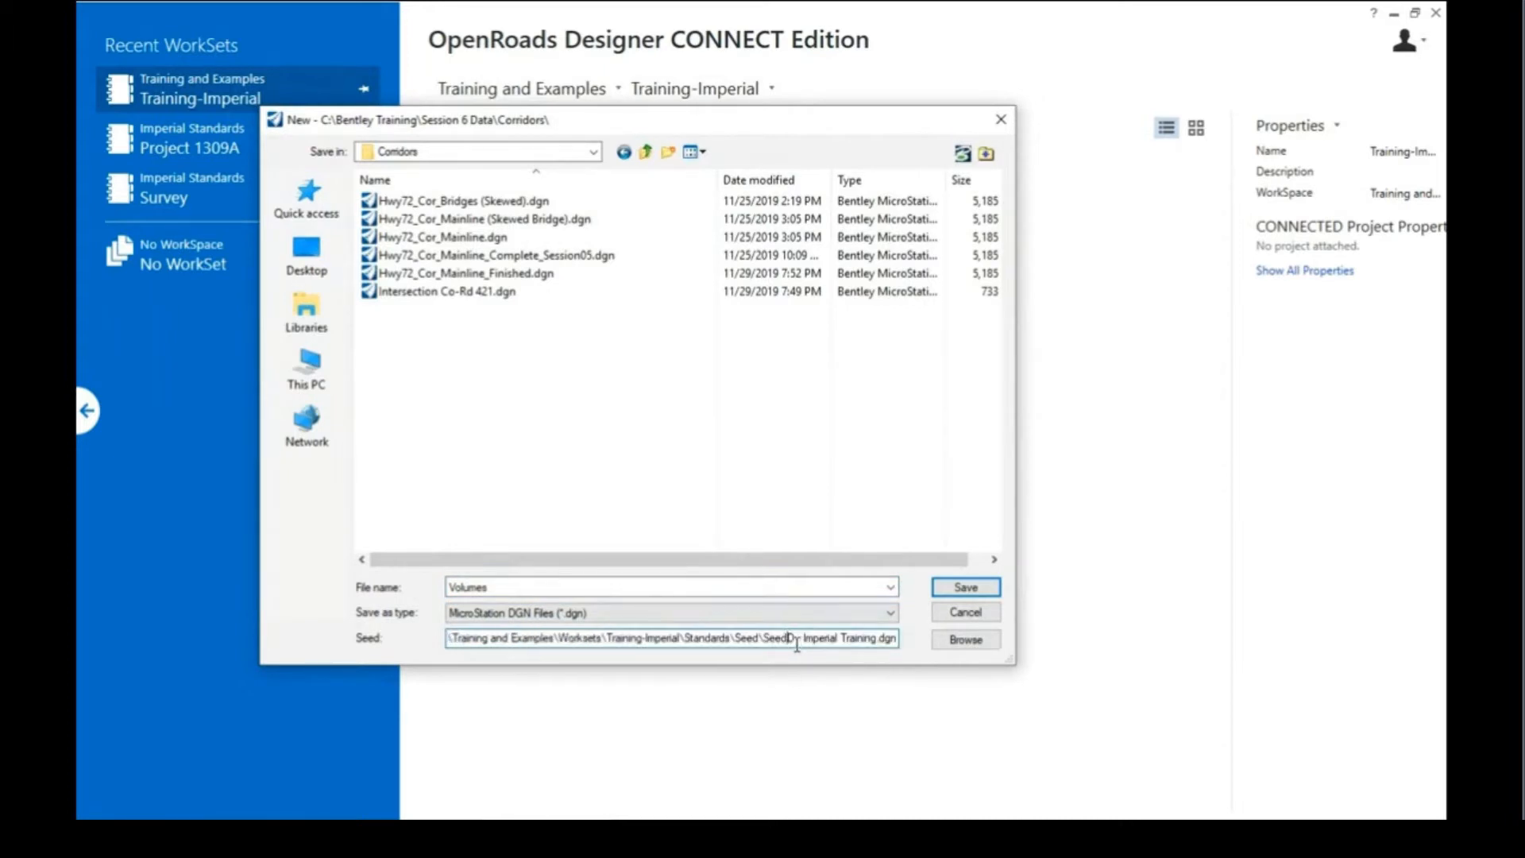
{"action": "type", "text": "2"}
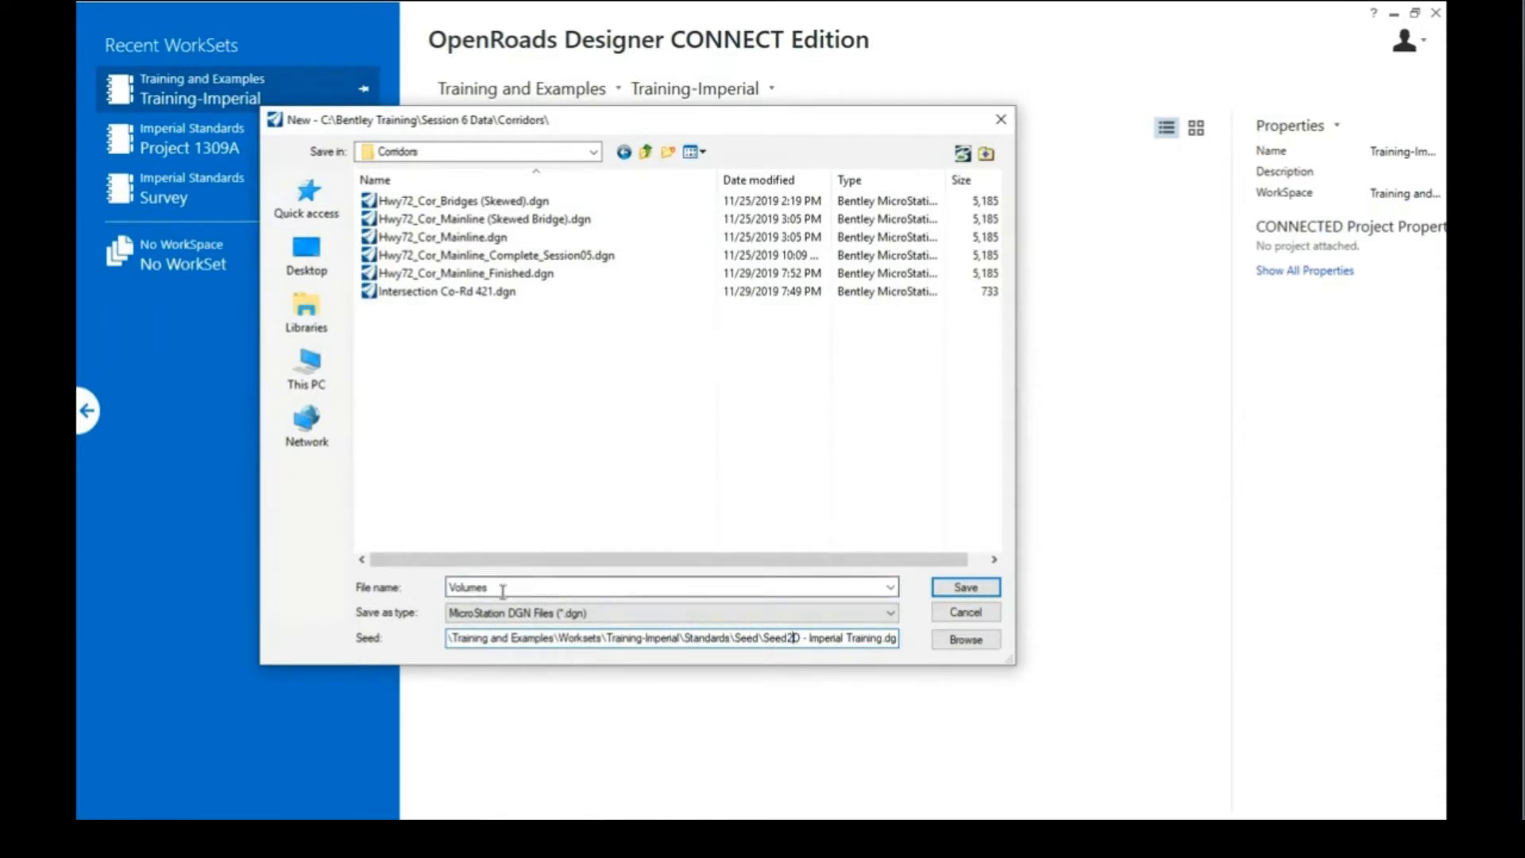
{"action": "left_click", "coordinate": [975, 594]}
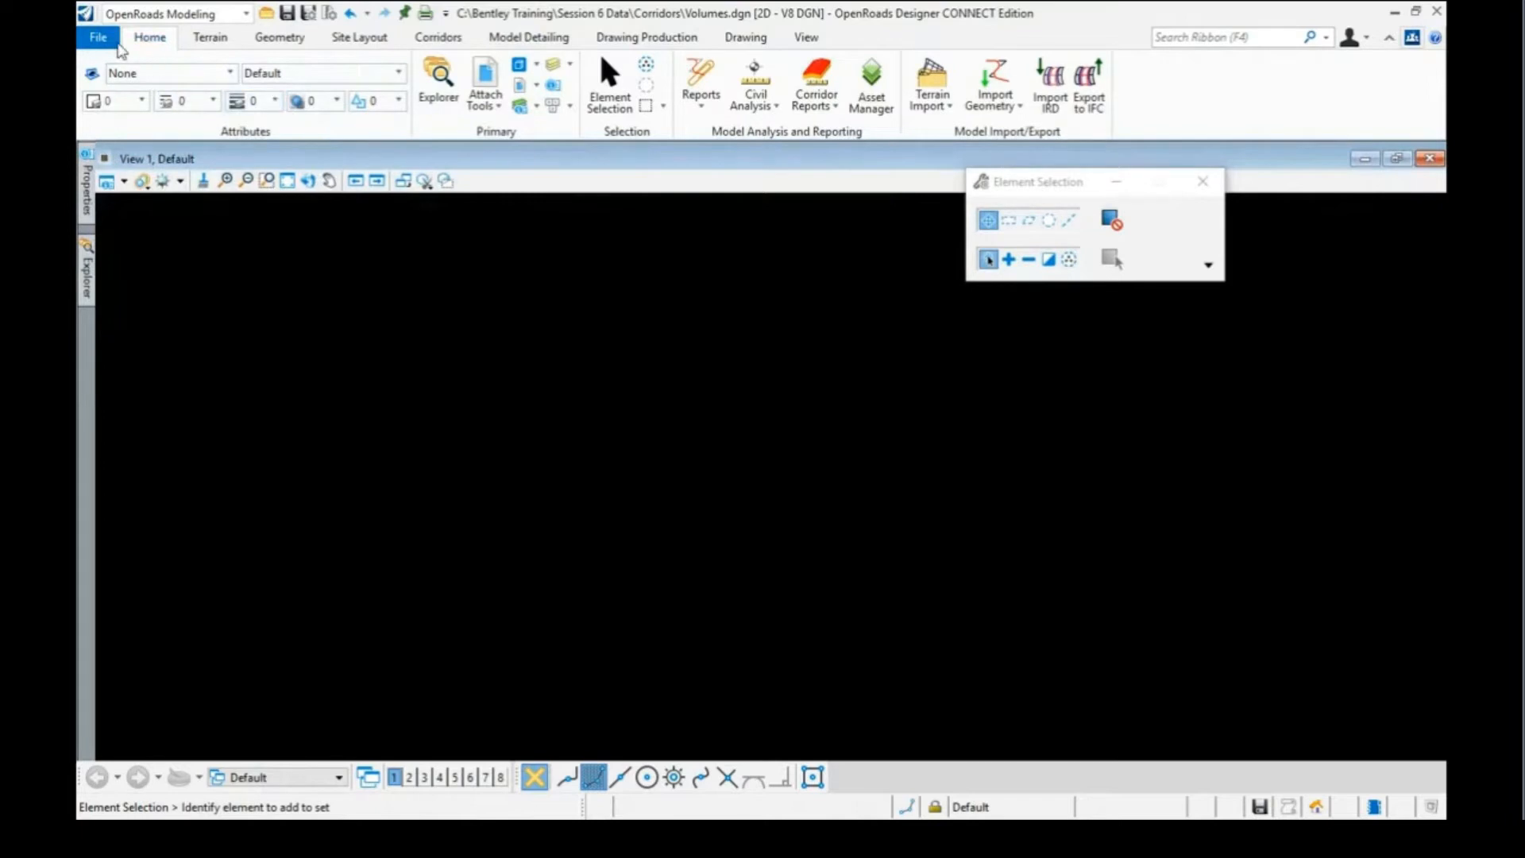
Attach Hwy72_Cor_Mainline_Finished.dgn from the Corridors folder as a reference with Live Nesting and a nesting depth of 10
{"action": "left_click", "coordinate": [488, 86]}
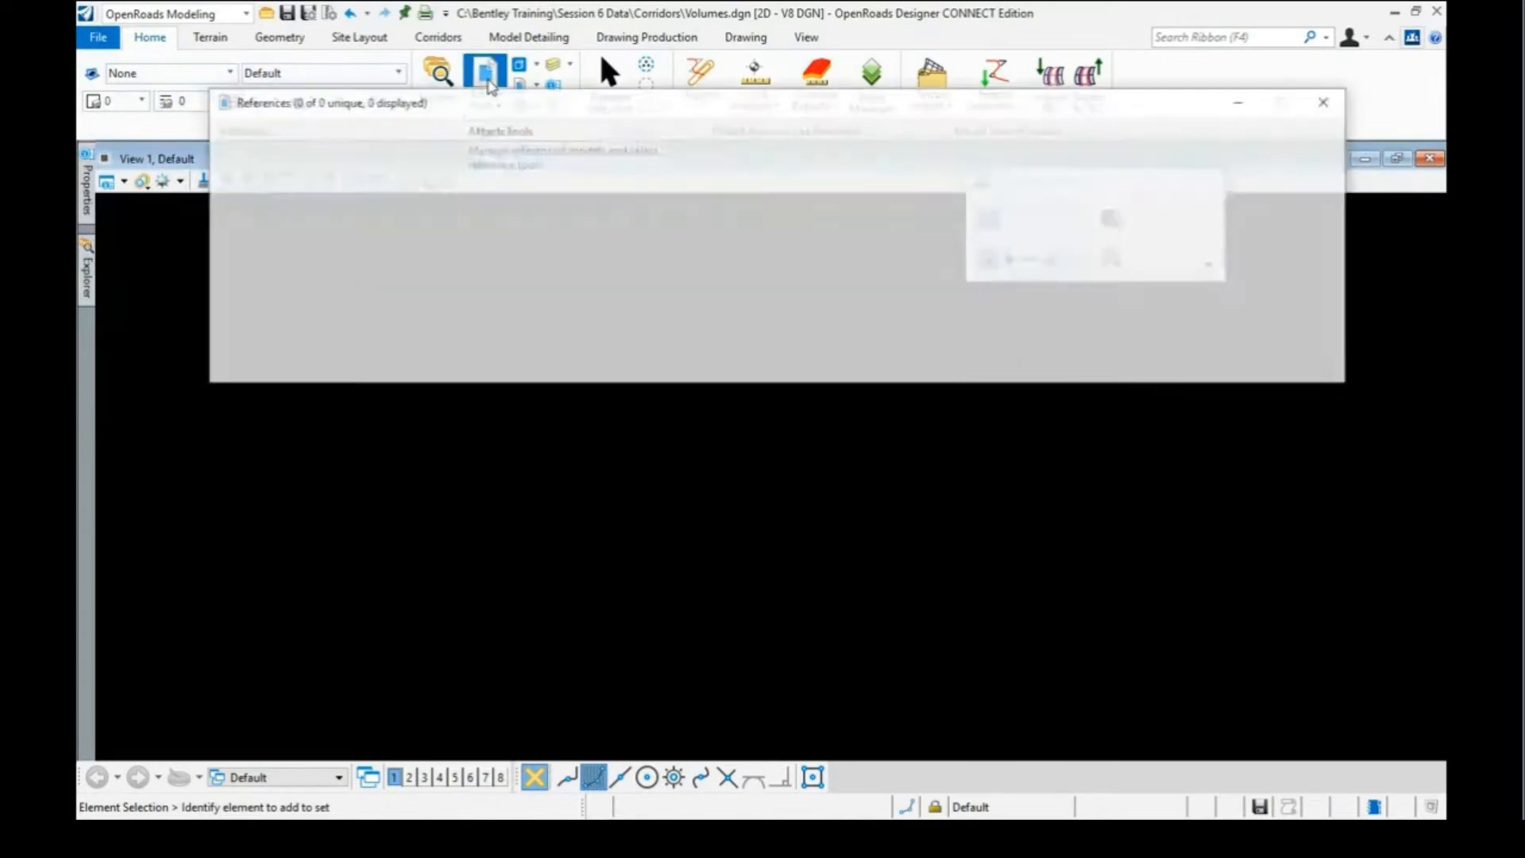
{"action": "left_click", "coordinate": [229, 129]}
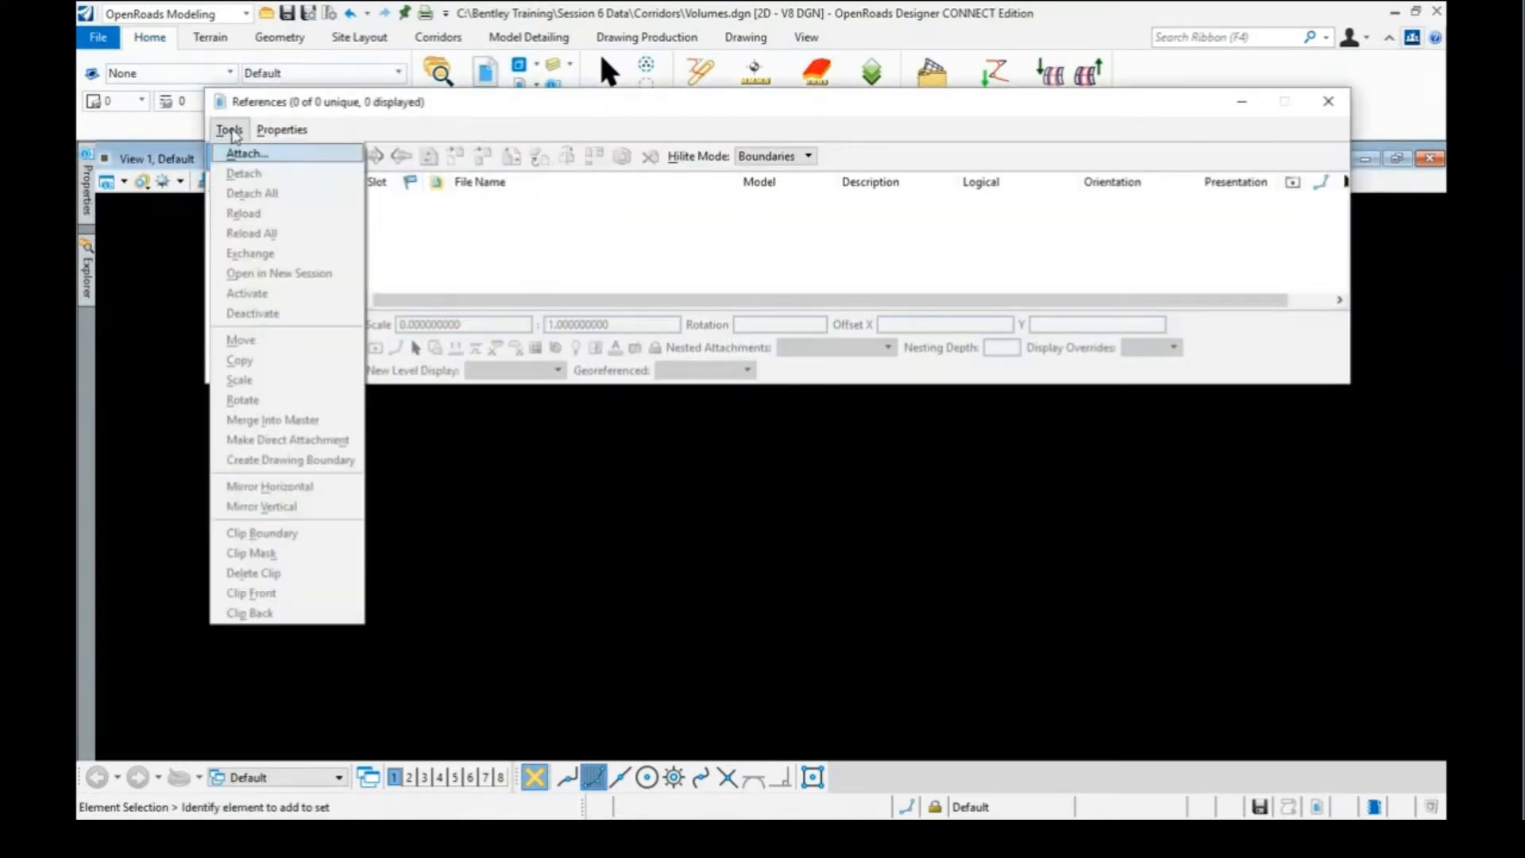
{"action": "left_click", "coordinate": [246, 153]}
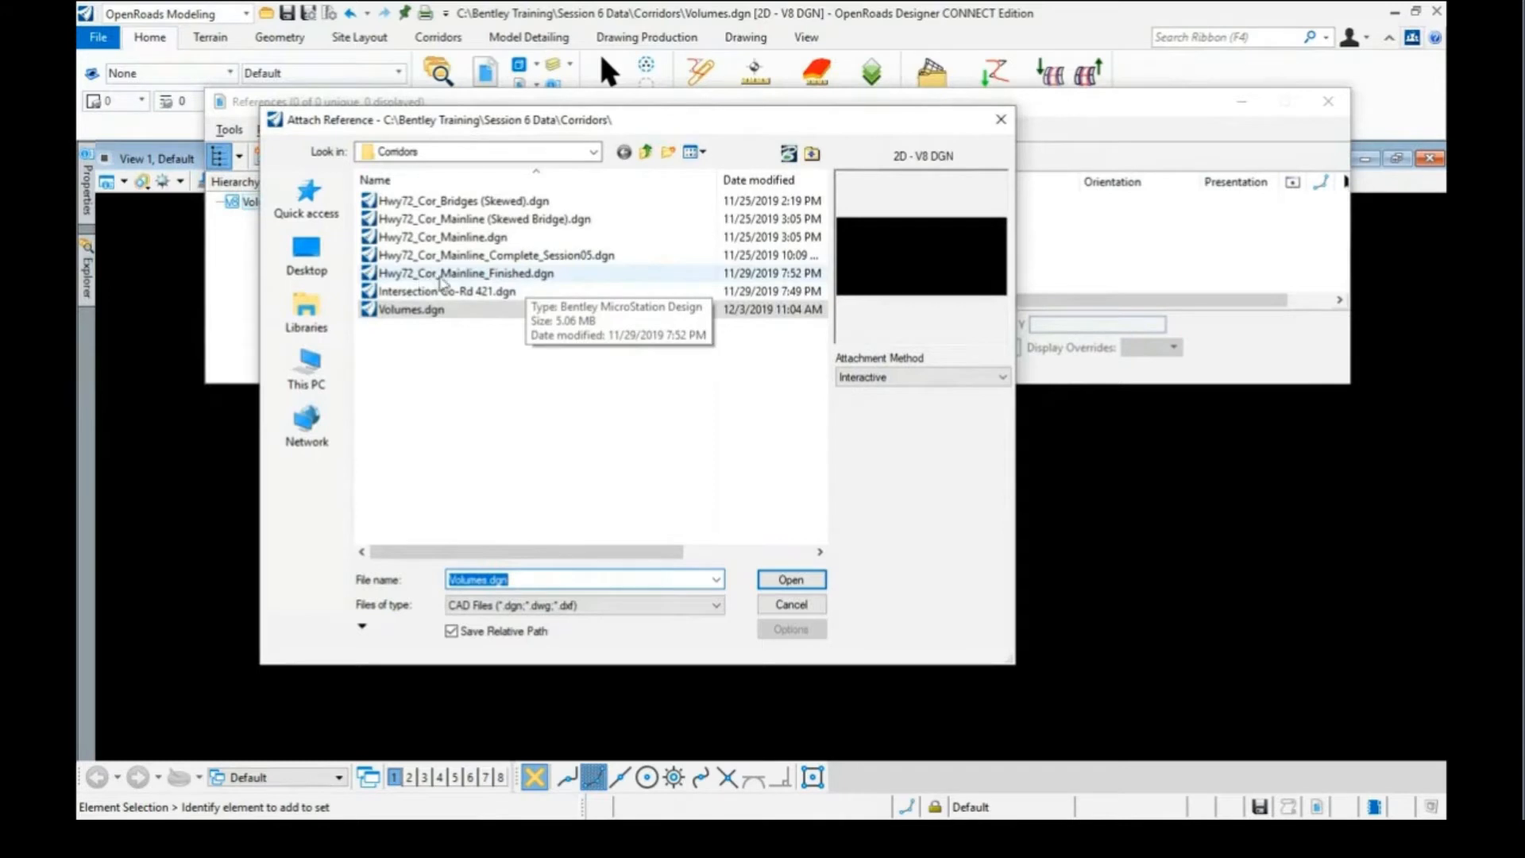
{"action": "left_click", "coordinate": [505, 281]}
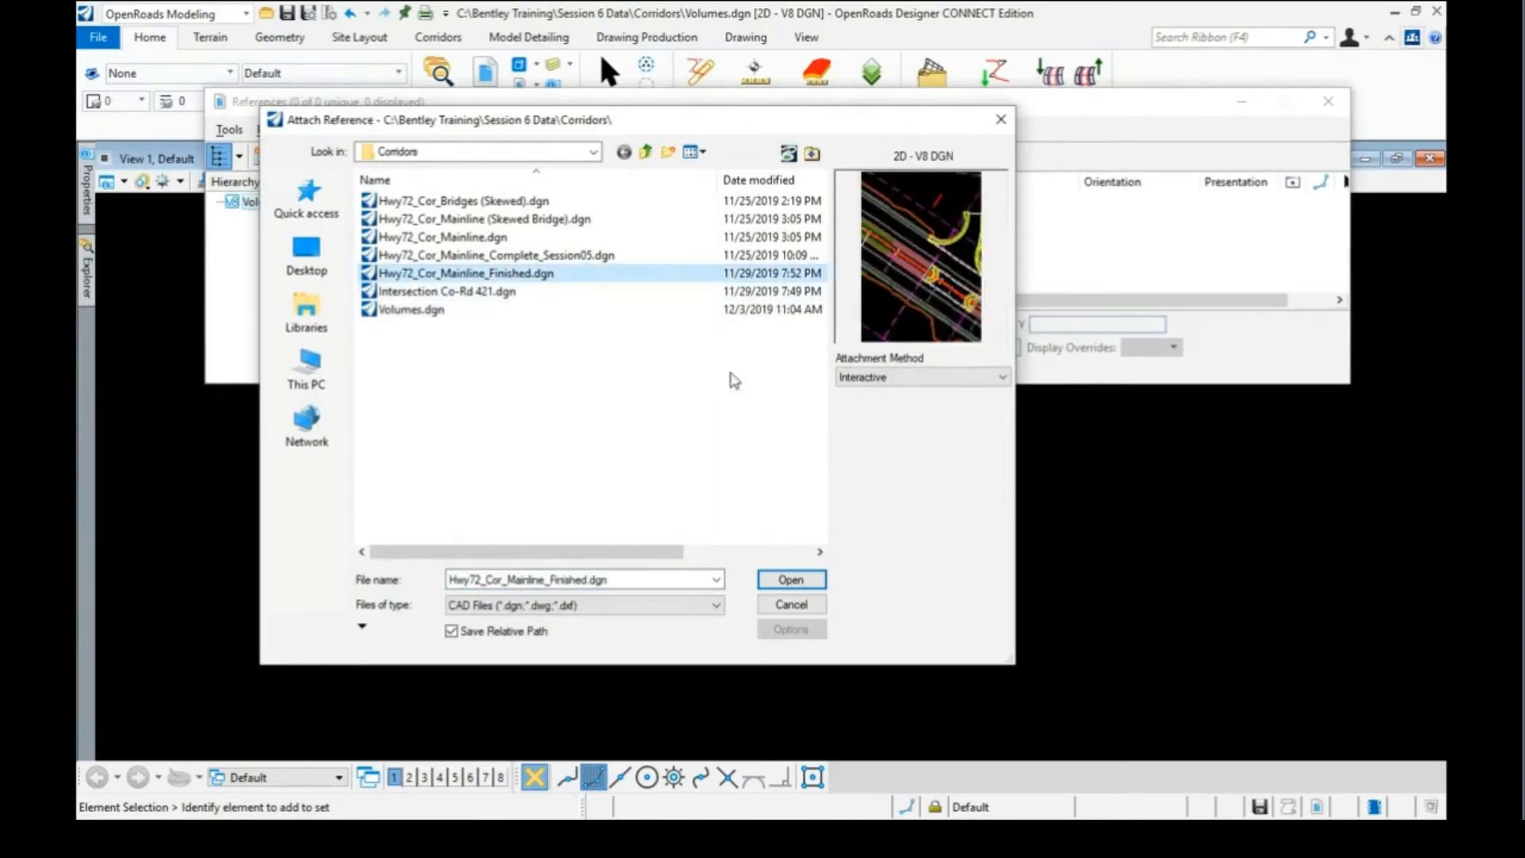
{"action": "left_click", "coordinate": [795, 580]}
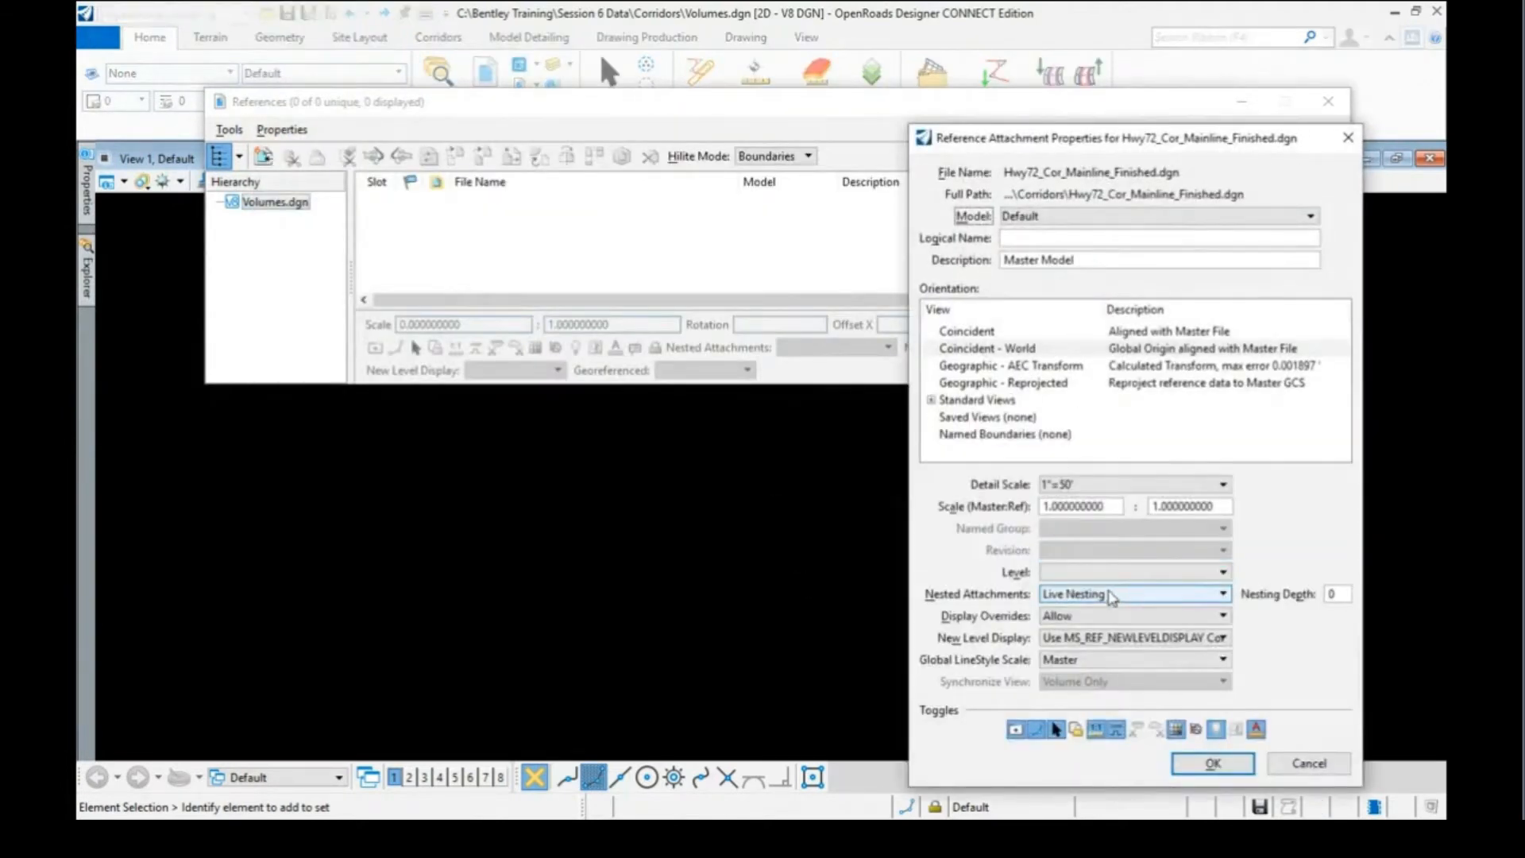
{"action": "left_click", "coordinate": [1342, 596]}
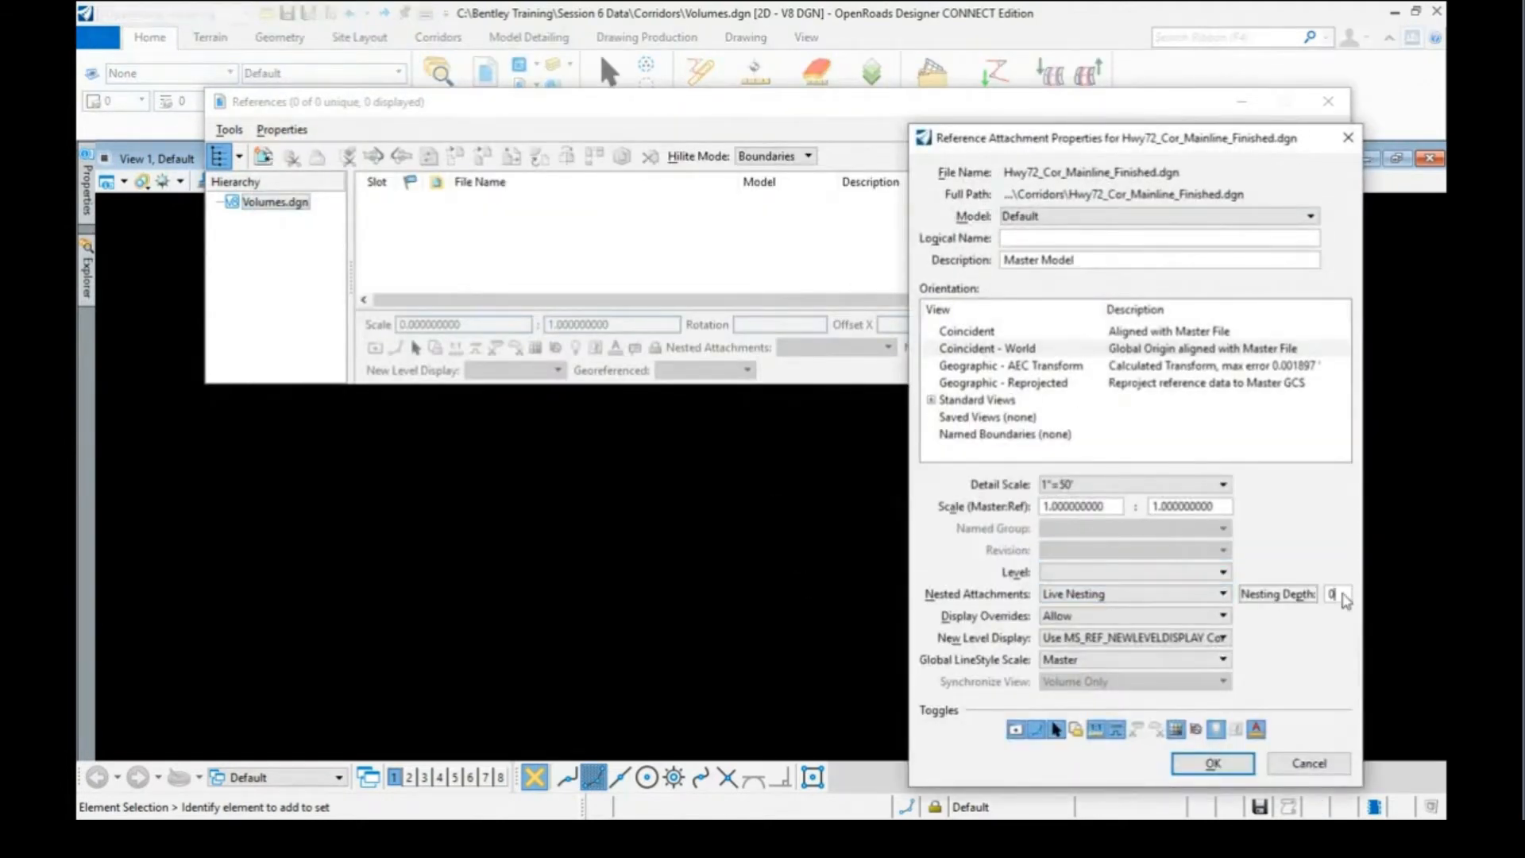
{"action": "double_click", "coordinate": [1339, 596]}
{"action": "type", "text": "1"}
{"action": "key", "text": "Tab"}
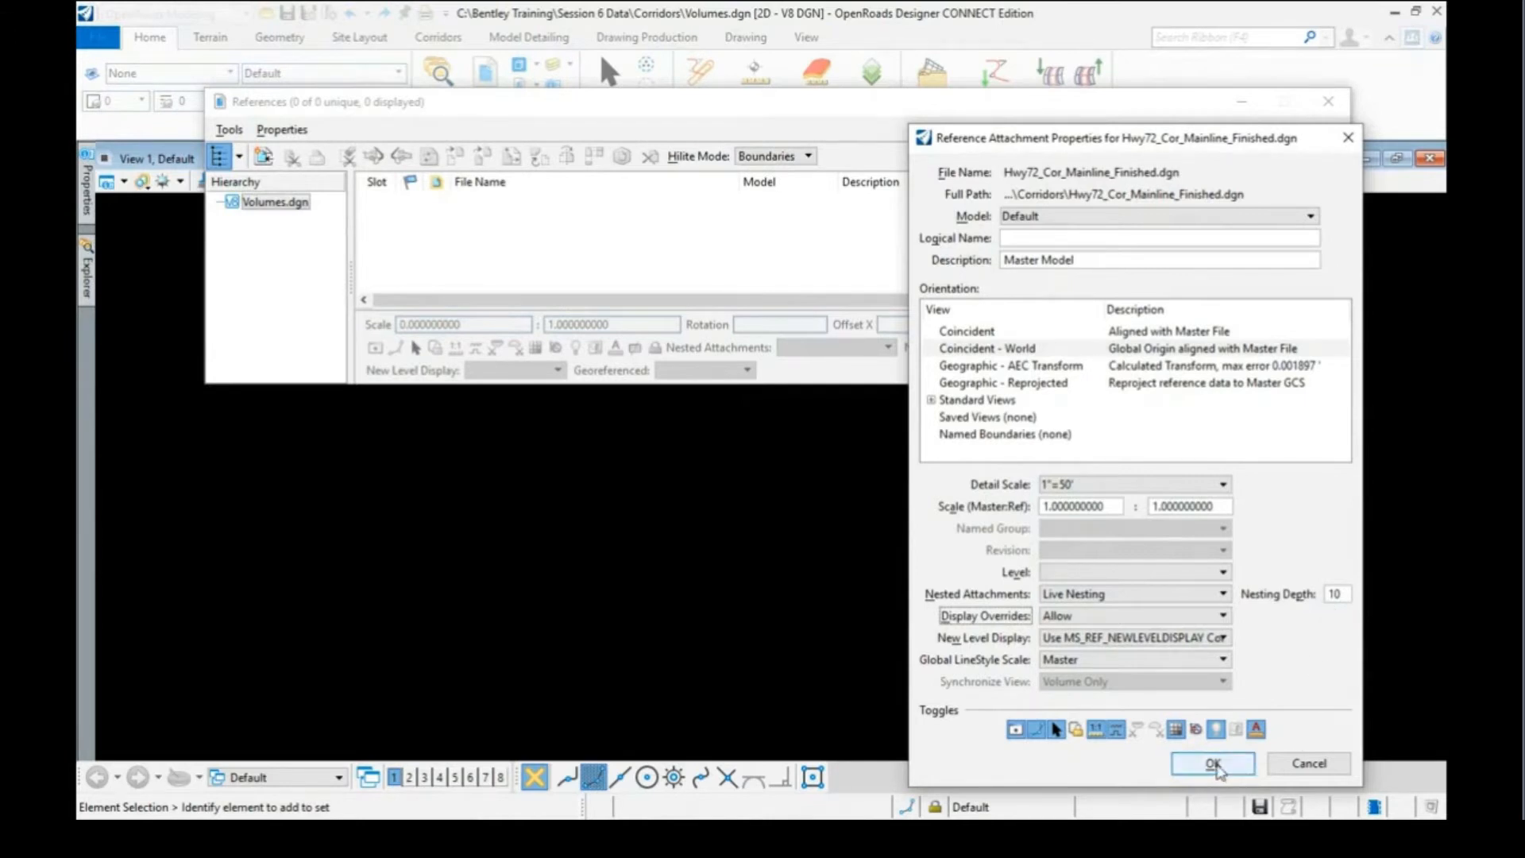
{"action": "left_click", "coordinate": [1215, 765]}
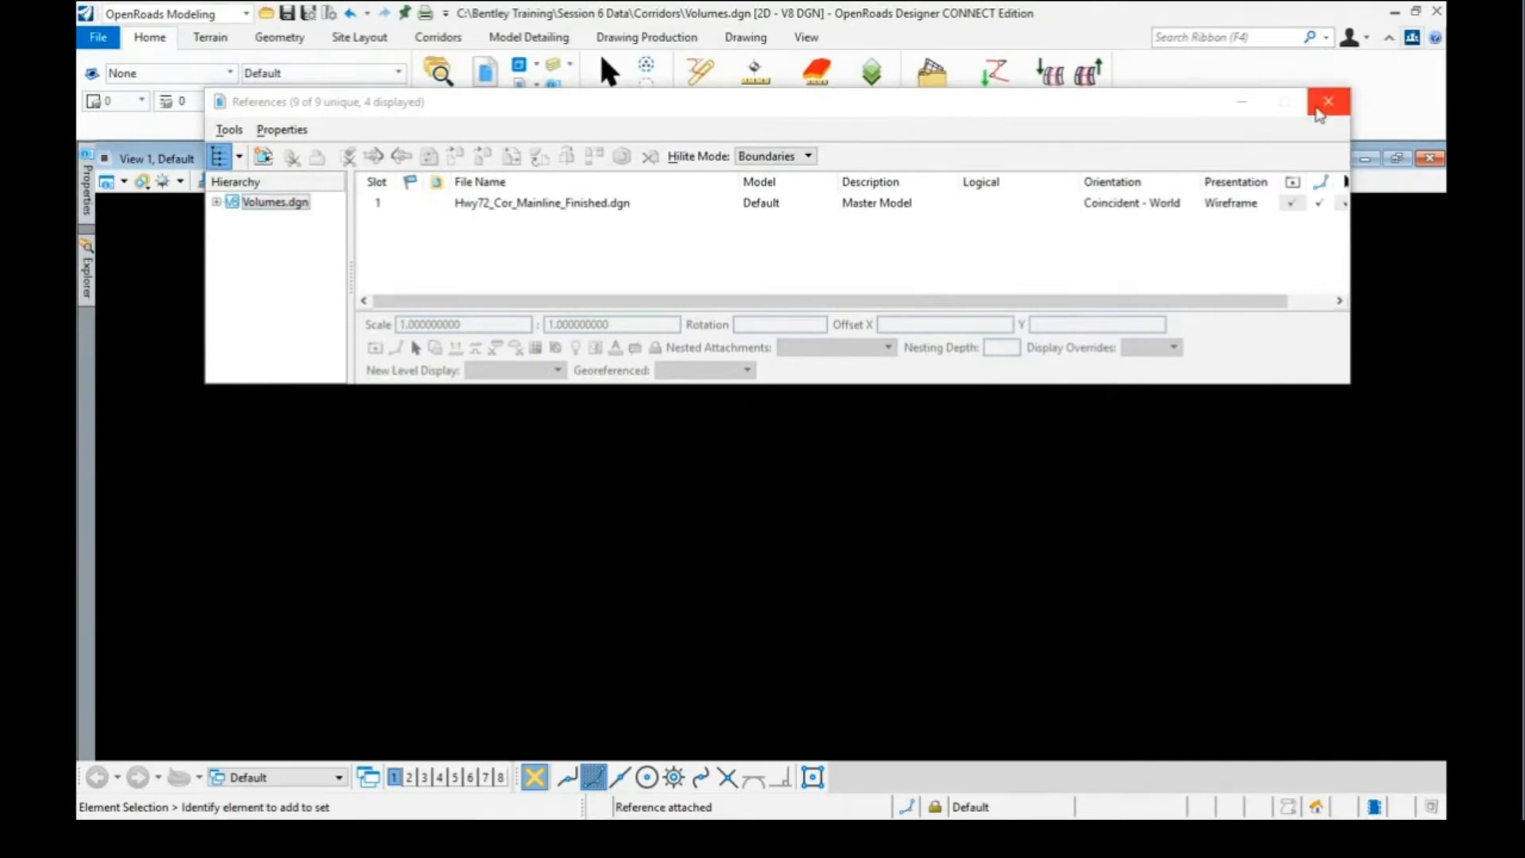
{"action": "left_click", "coordinate": [1328, 101]}
Set the referenced Exist_Ground terrain as the active terrain model and check the file's list of models
{"action": "left_click", "coordinate": [267, 180]}
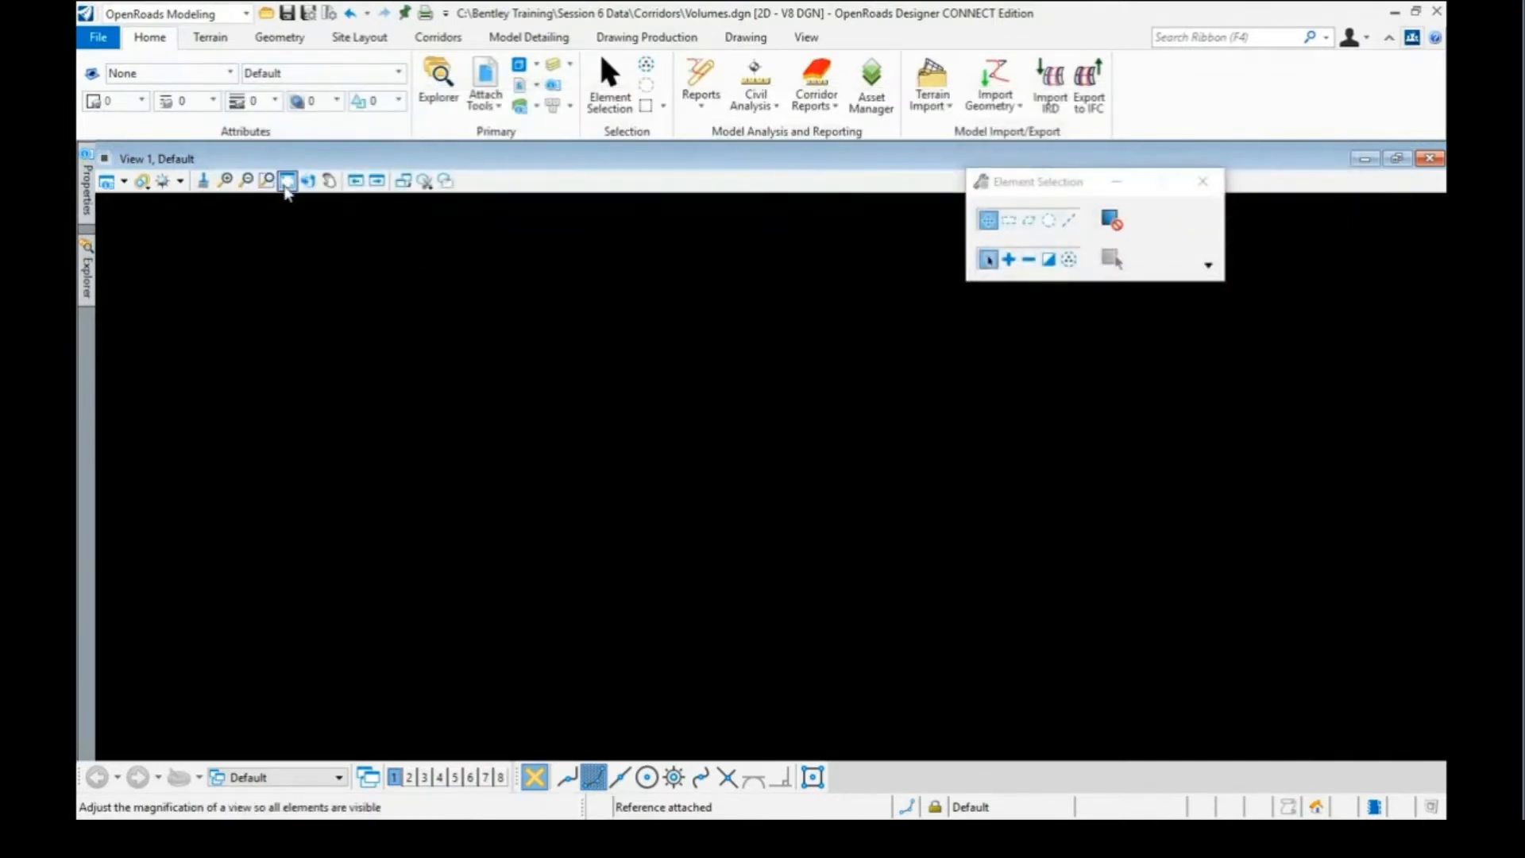
{"action": "left_click", "coordinate": [287, 184]}
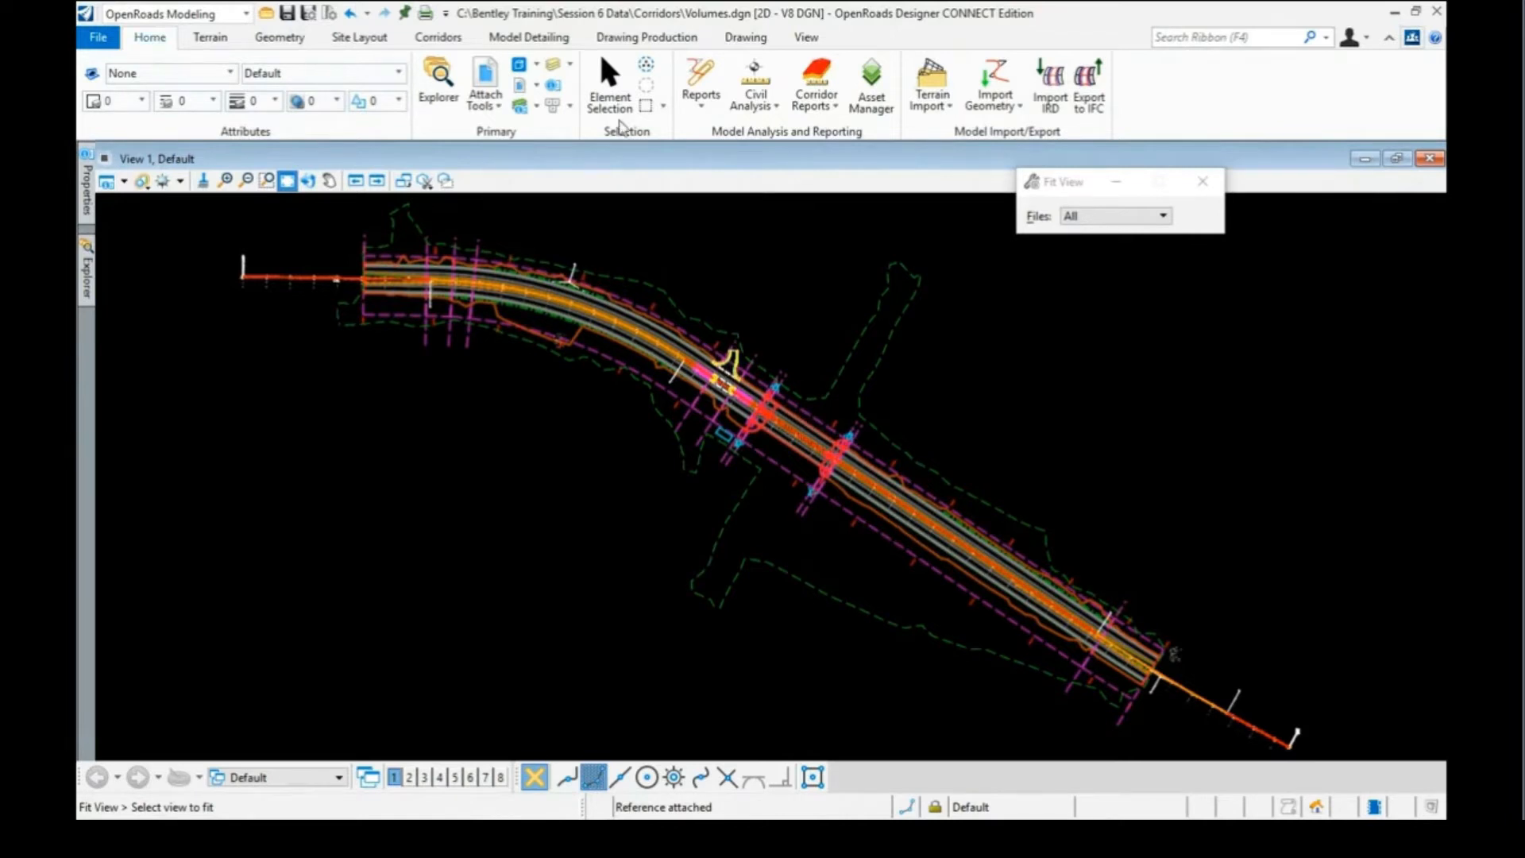
{"action": "left_click", "coordinate": [611, 76]}
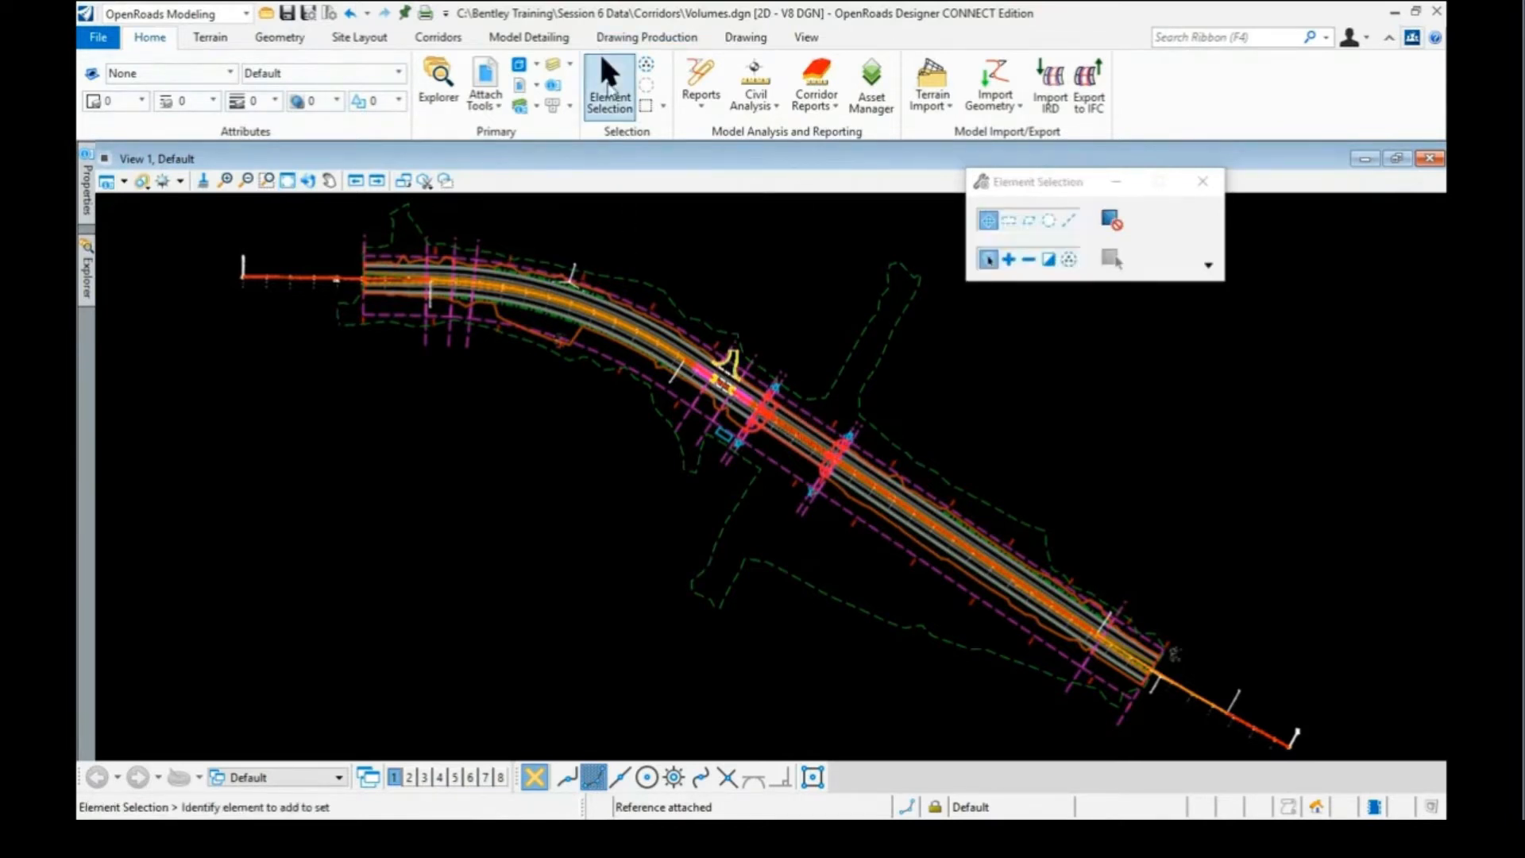
{"action": "left_click", "coordinate": [632, 276]}
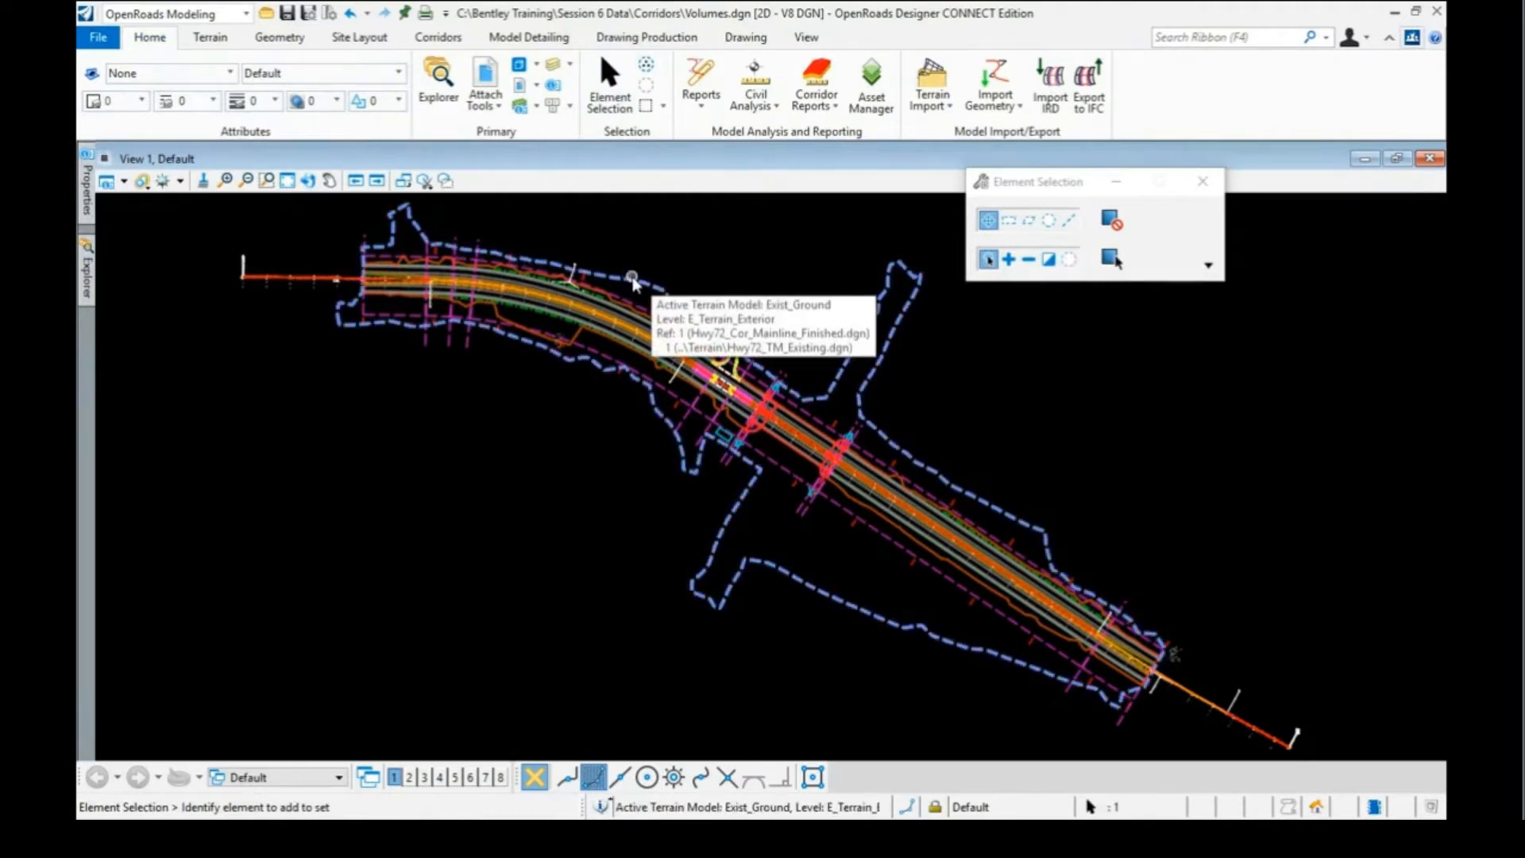
{"action": "mouse_move", "coordinate": [633, 284]}
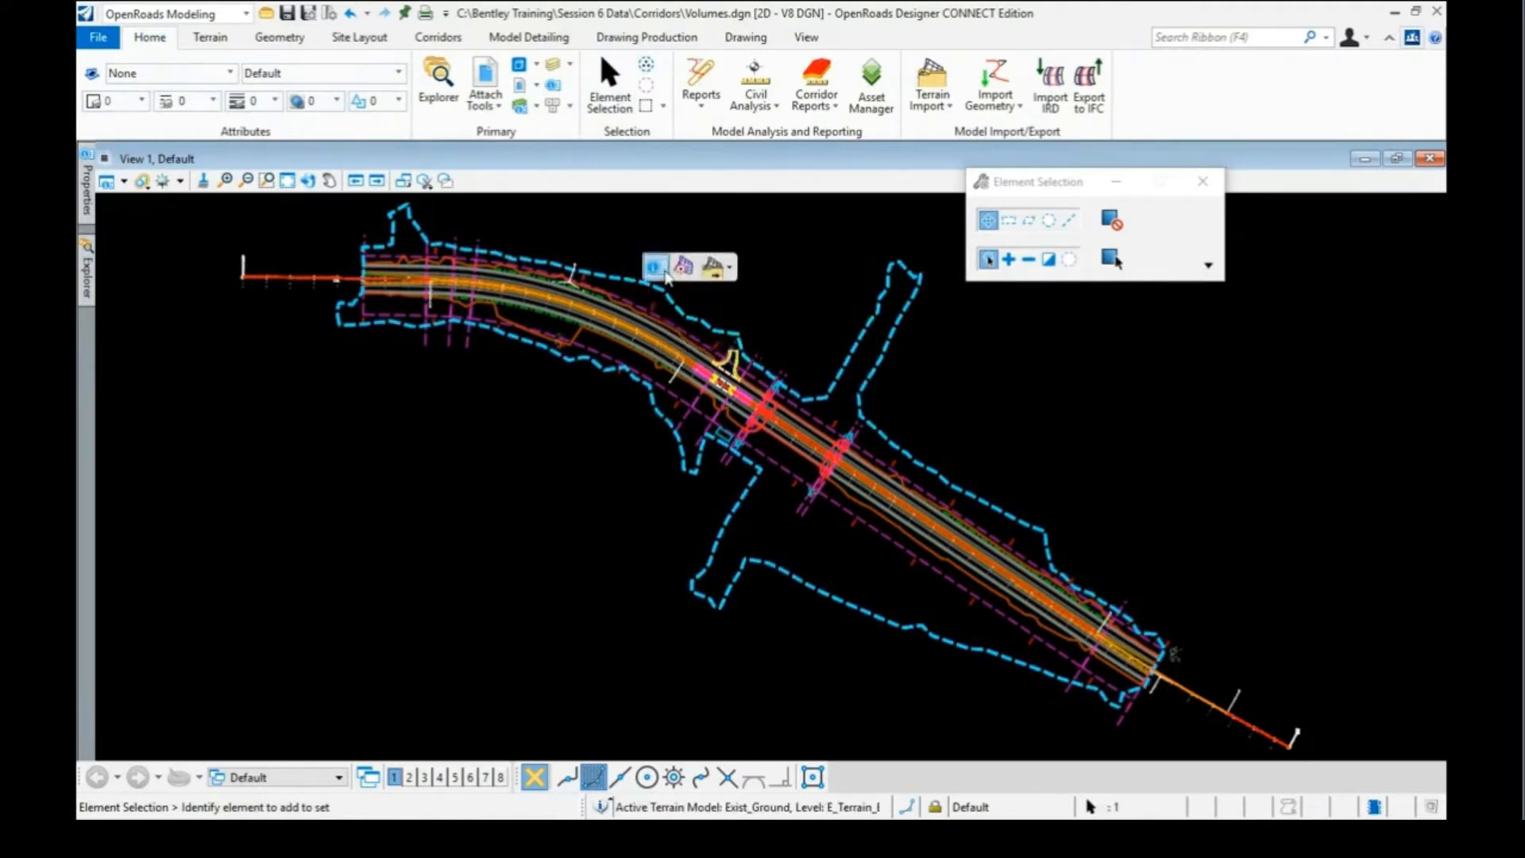
{"action": "left_click", "coordinate": [683, 270]}
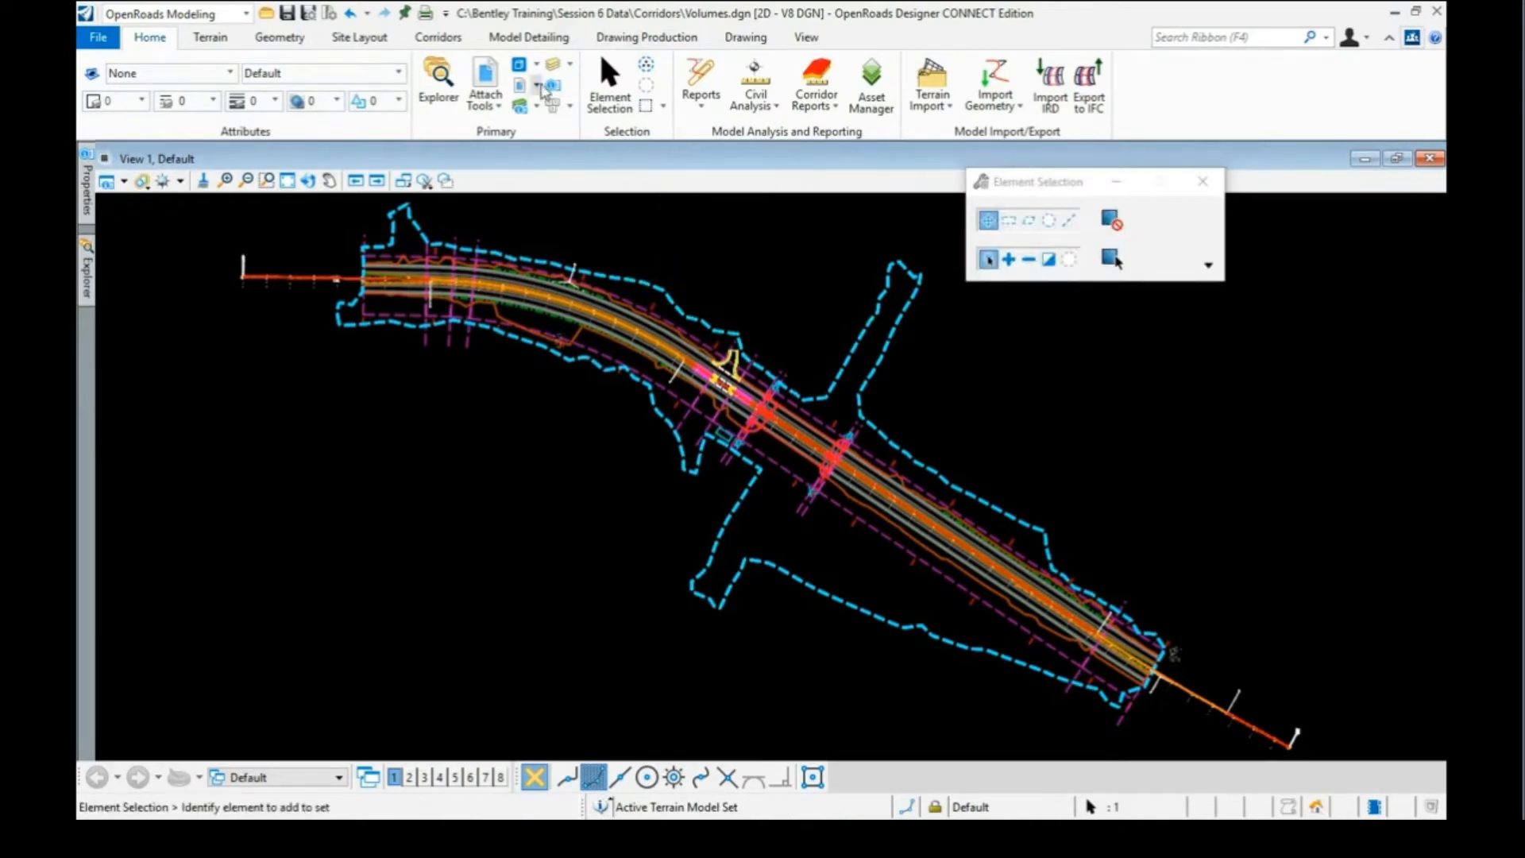
{"action": "left_click", "coordinate": [520, 68]}
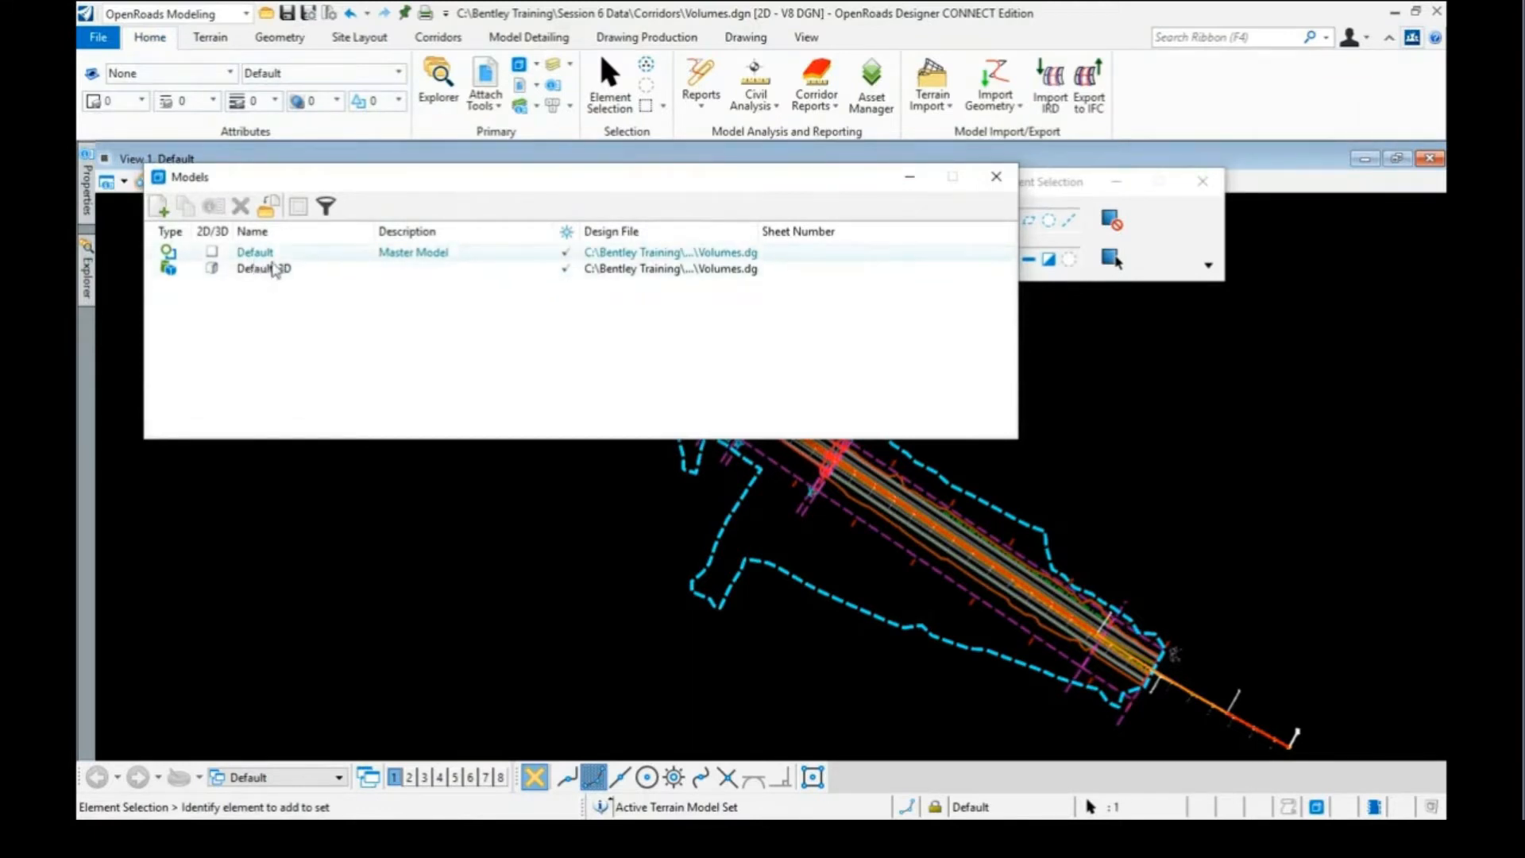
{"action": "left_click", "coordinate": [993, 175]}
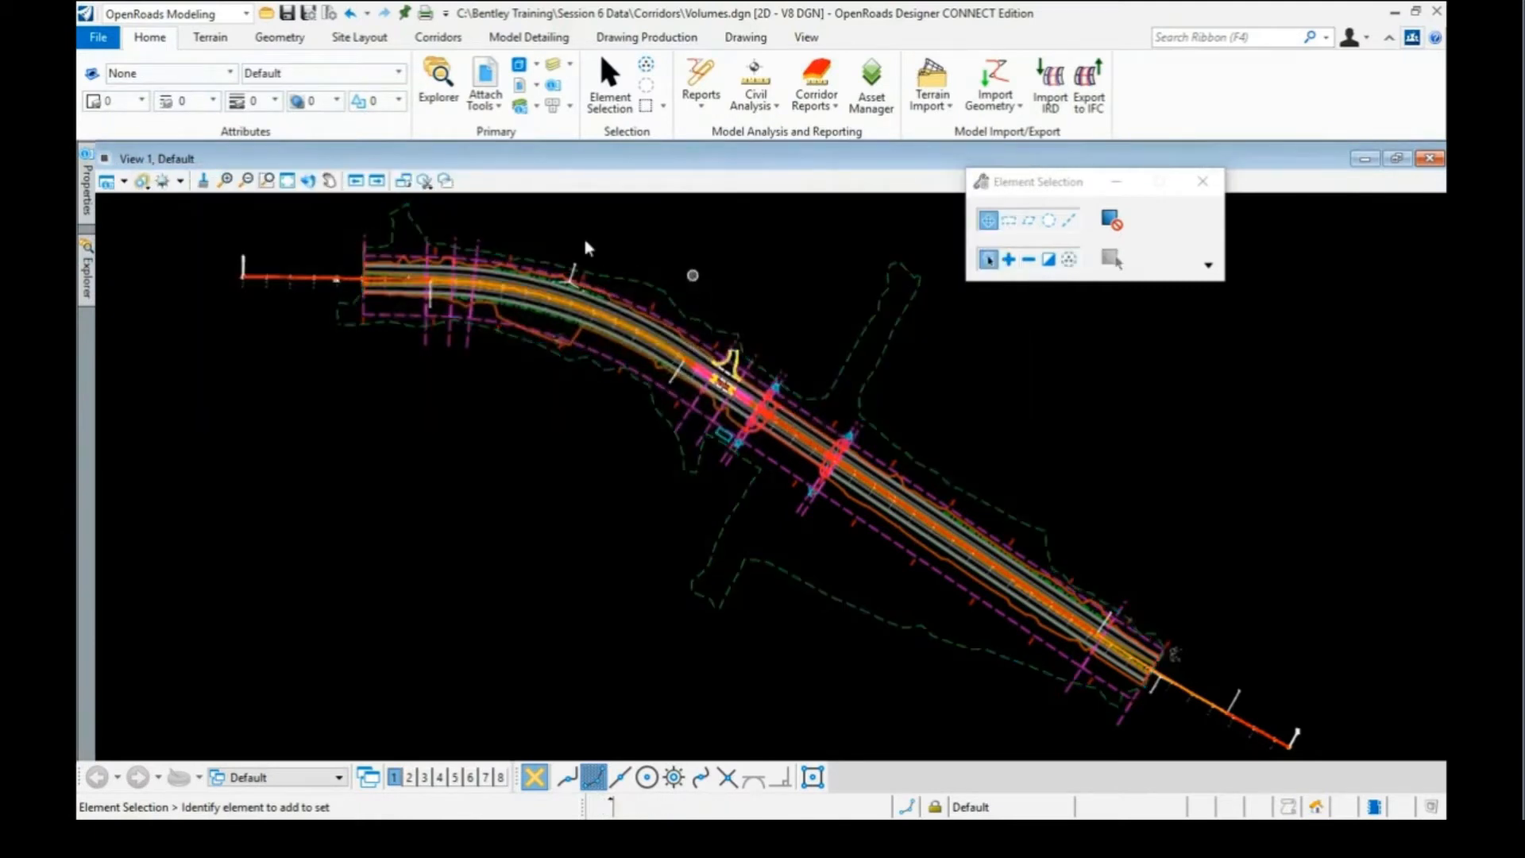
Attach Hwy72_Rock-Limestone.dgn and Hwy72_TM_Exist_Pavt.dgn from the Terrain folder as references, keeping the Coincident - World orientation
{"action": "left_click", "coordinate": [482, 78]}
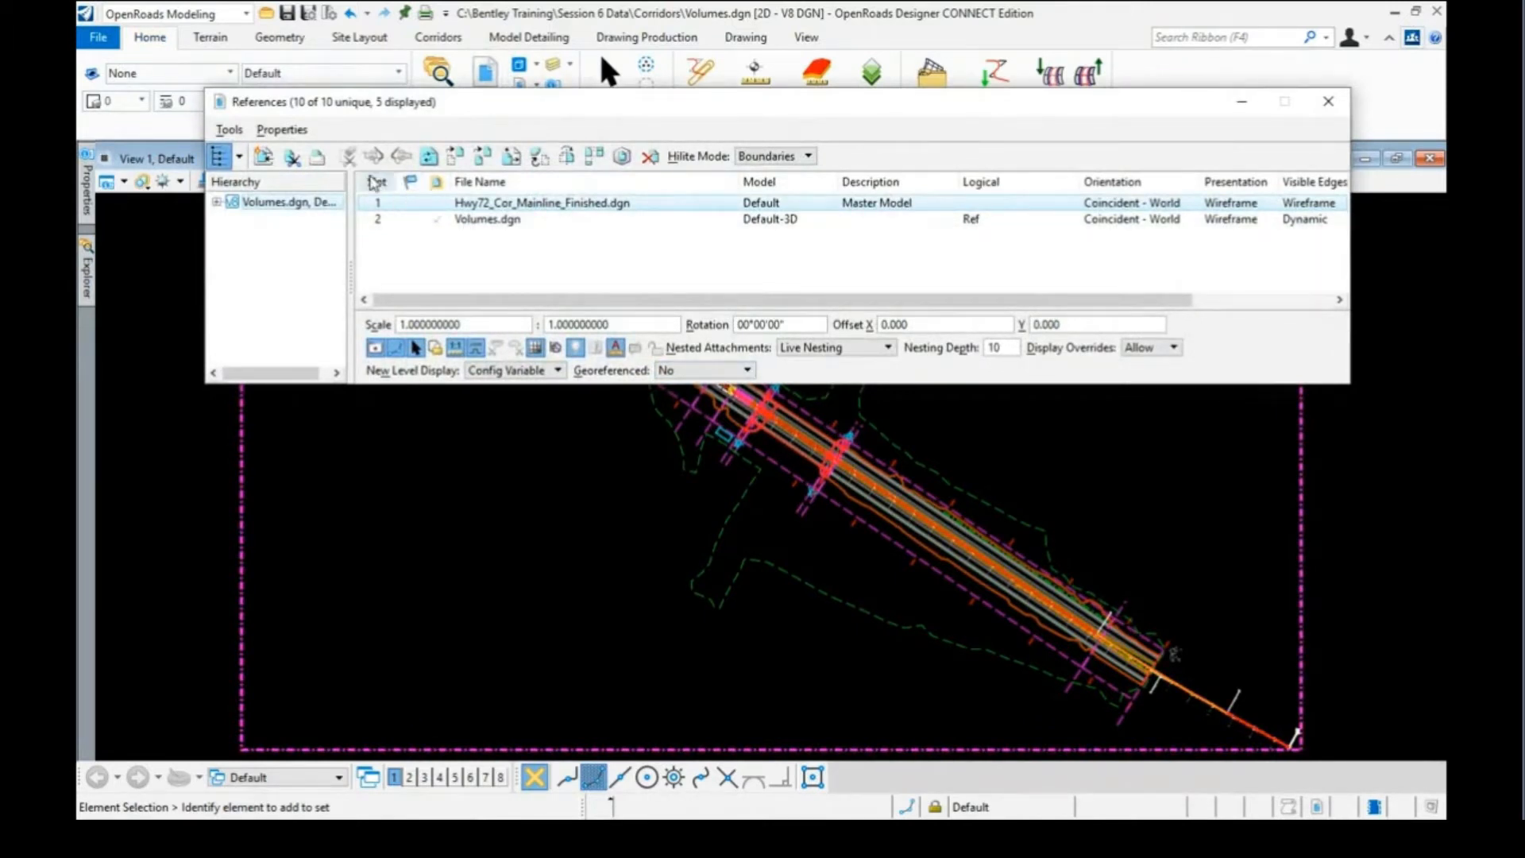
{"action": "left_click", "coordinate": [231, 132]}
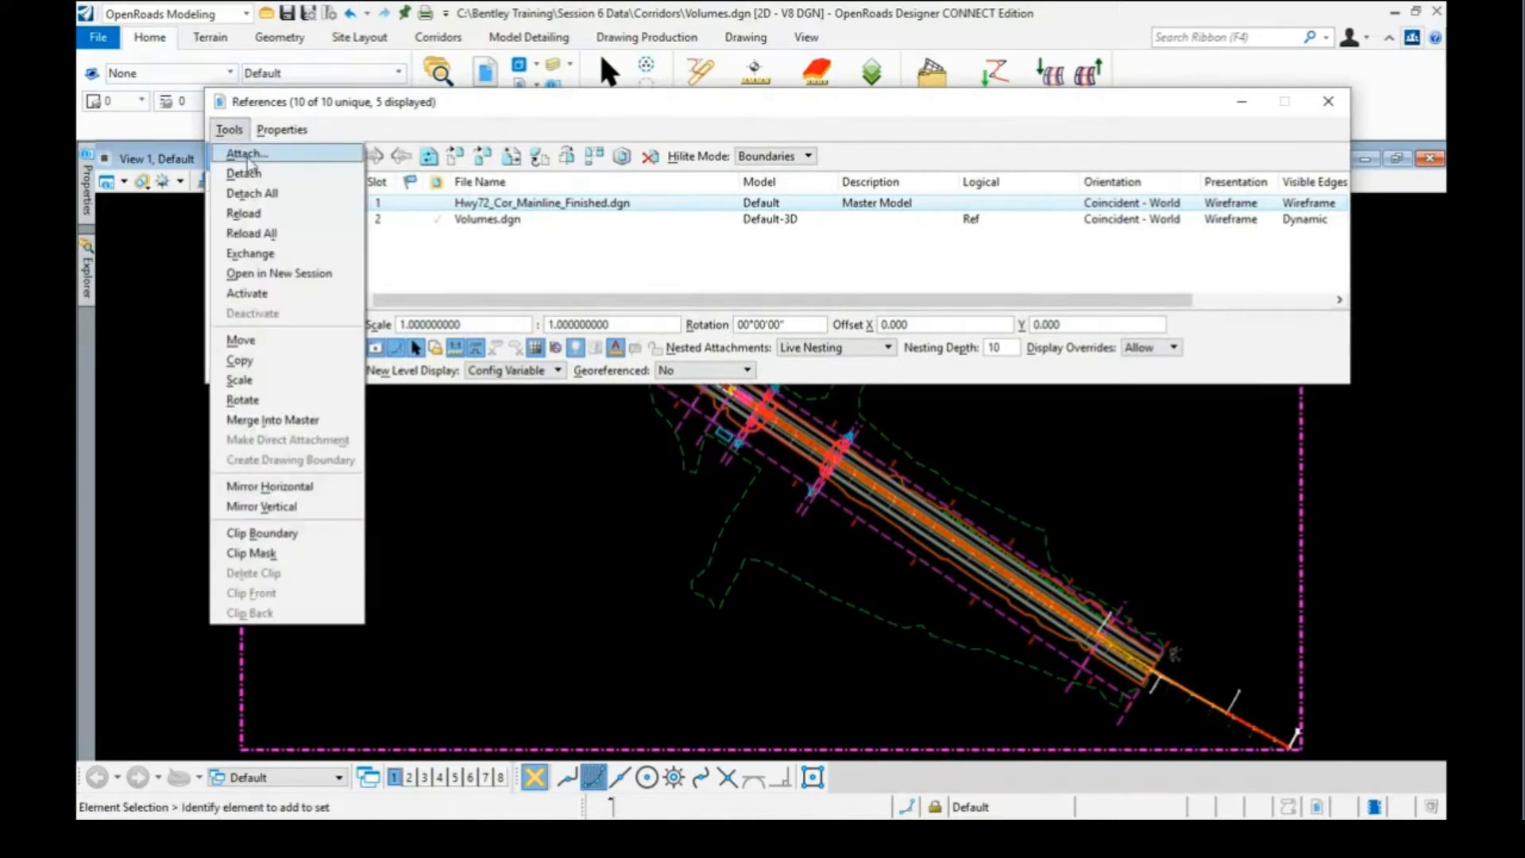
{"action": "left_click", "coordinate": [242, 153]}
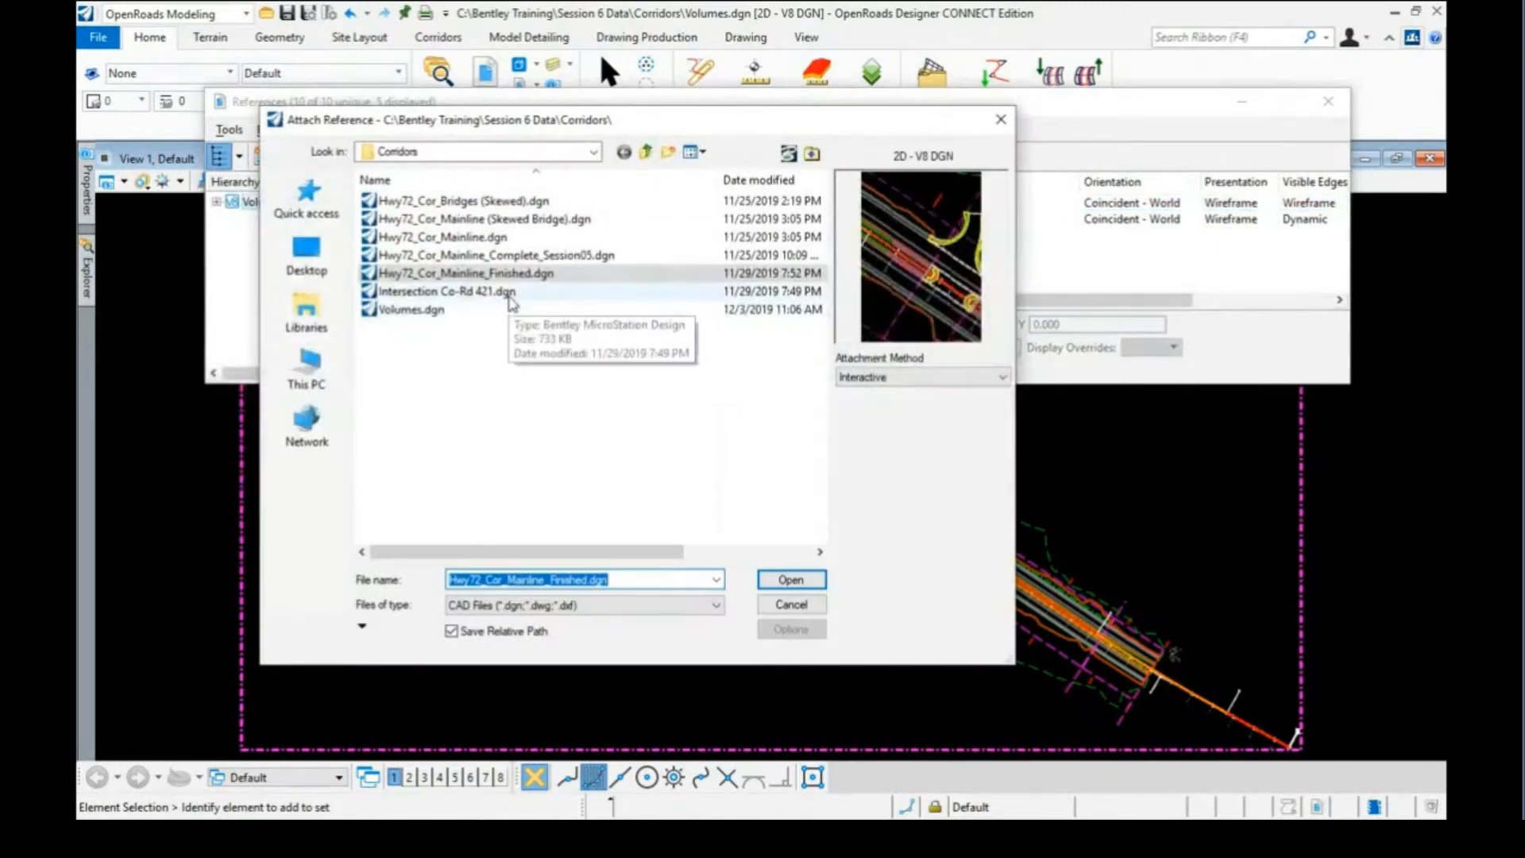
{"action": "left_click", "coordinate": [648, 153]}
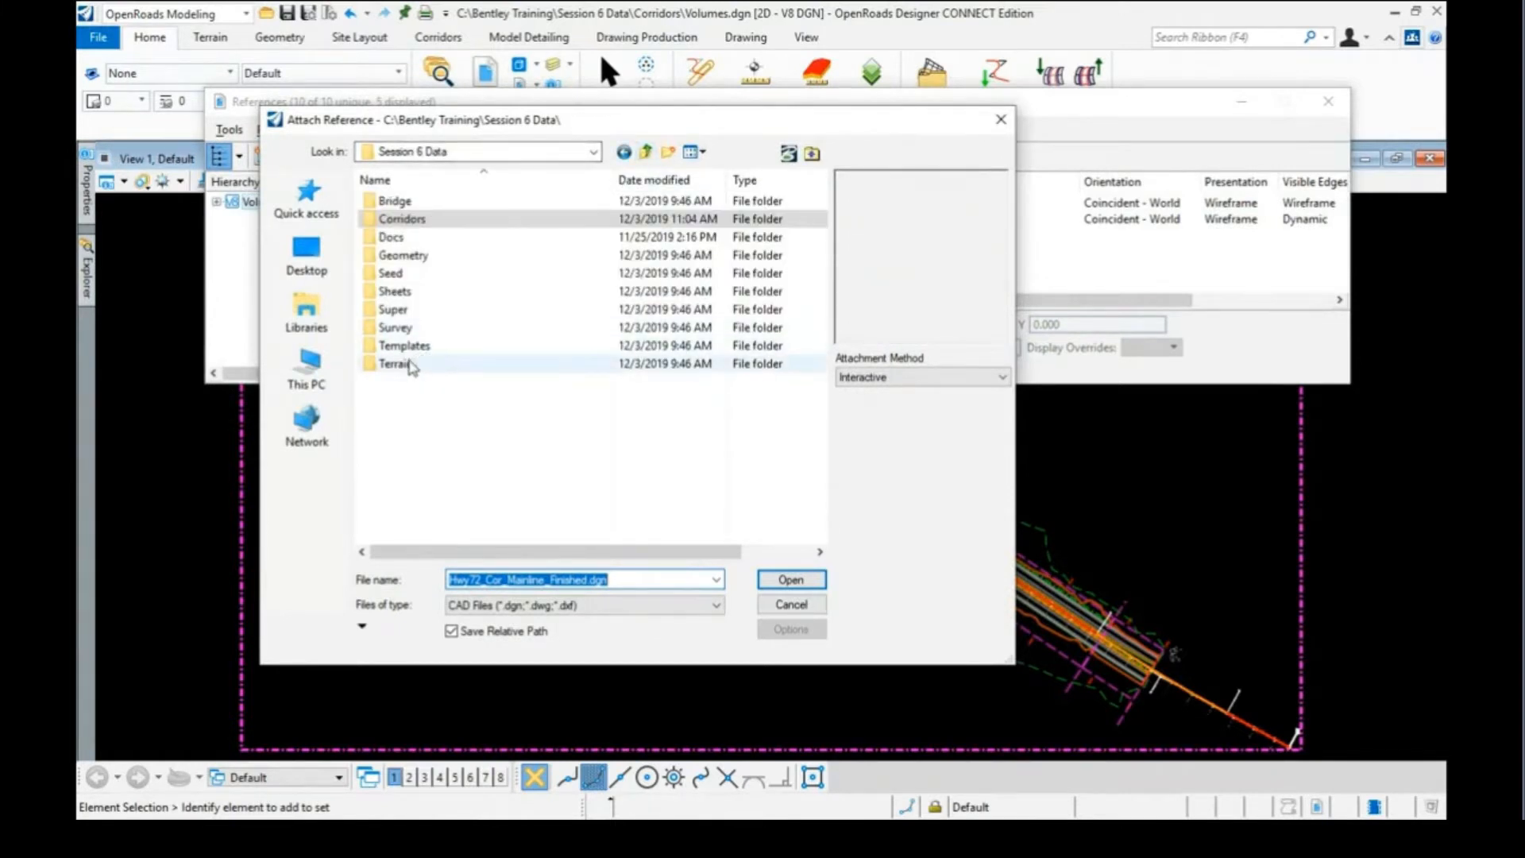
{"action": "double_click", "coordinate": [417, 364]}
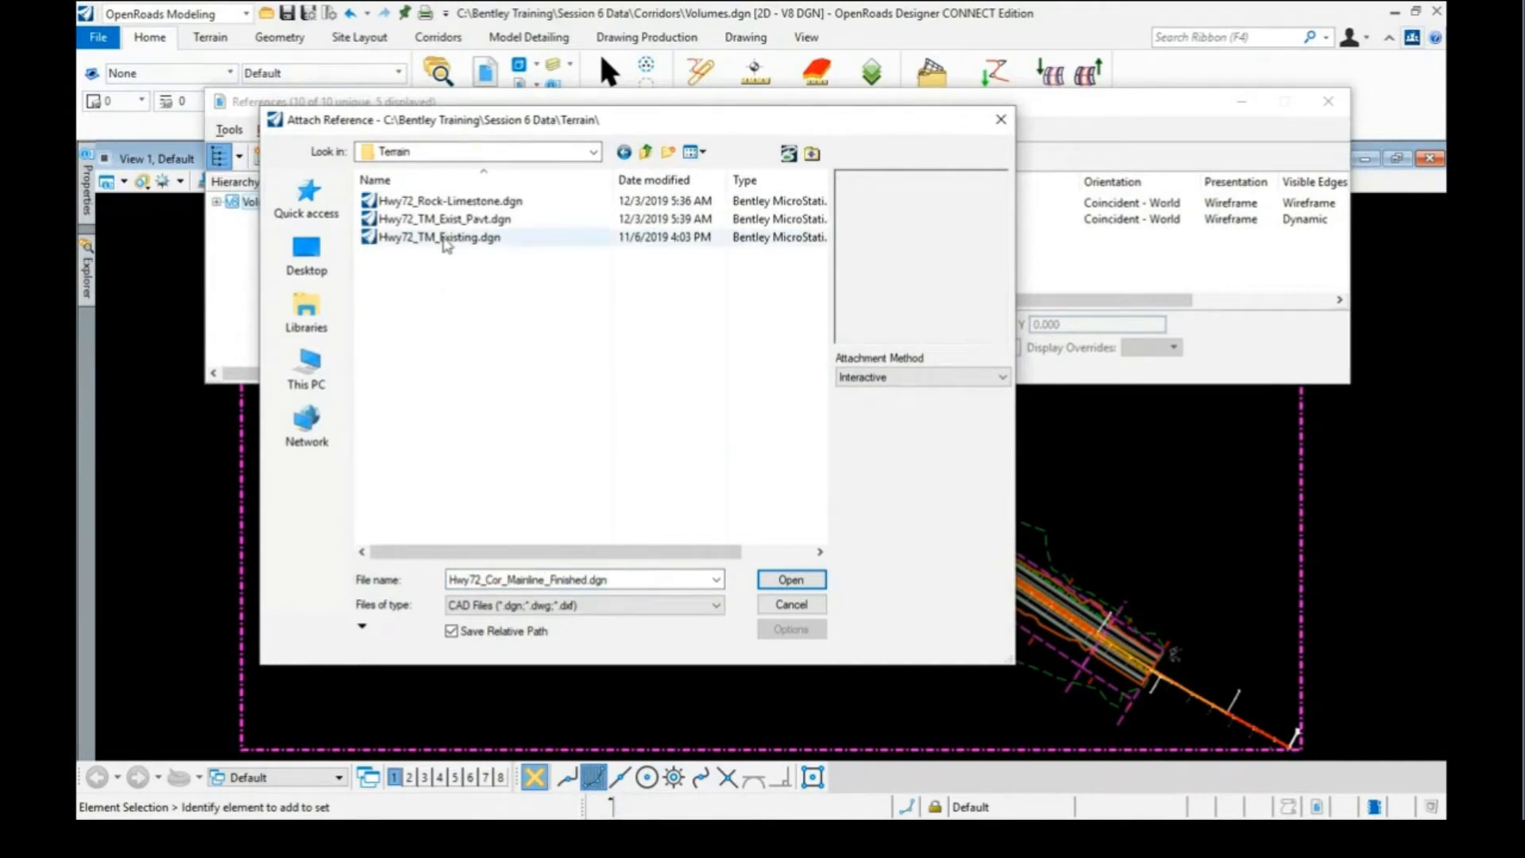
{"action": "left_click", "coordinate": [445, 225]}
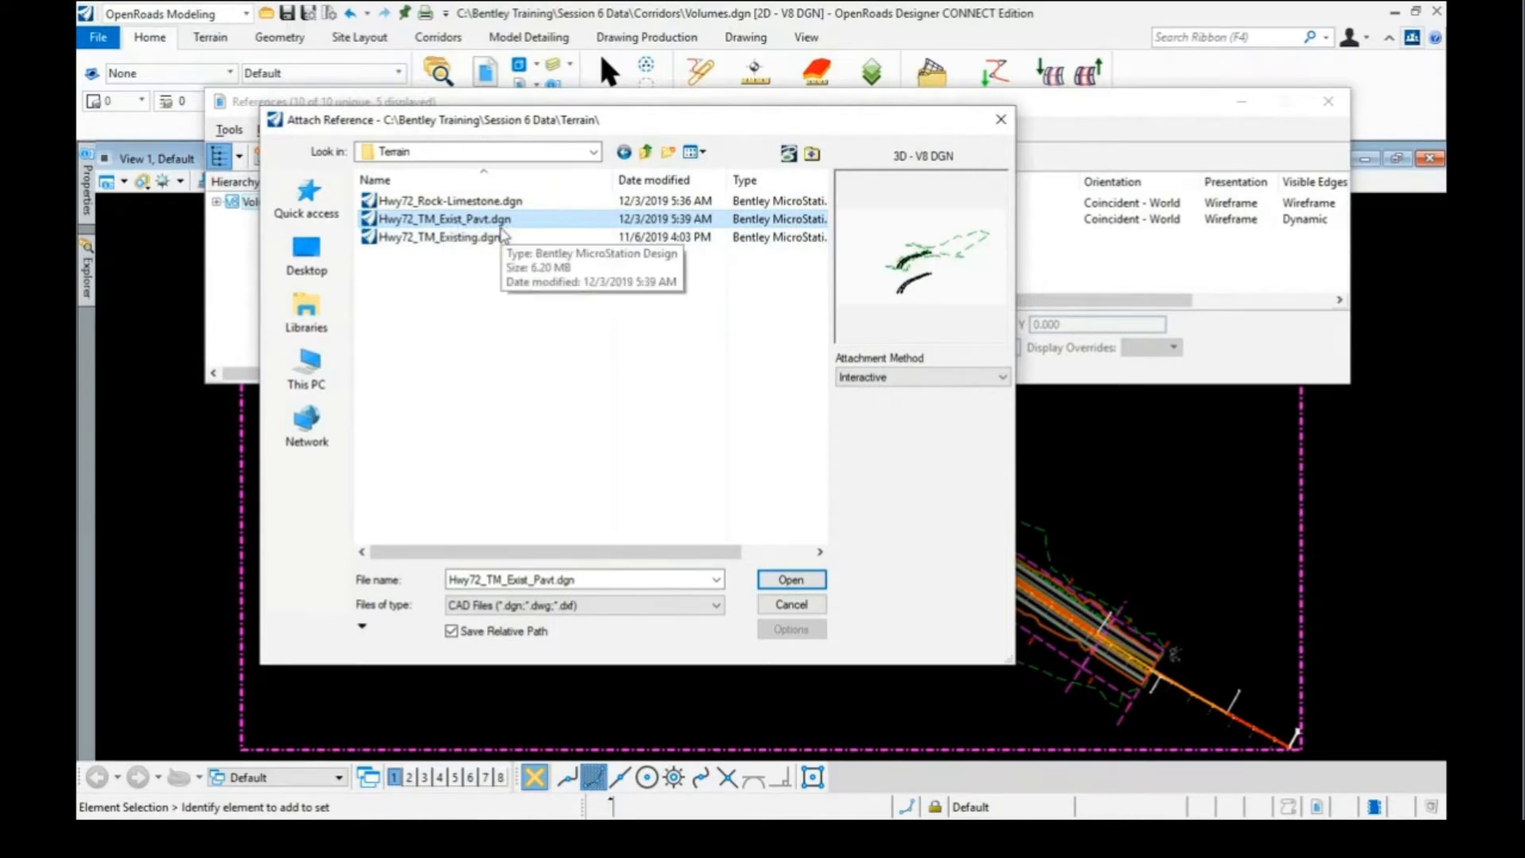
{"action": "left_click", "coordinate": [473, 208], "text": "ctrl"}
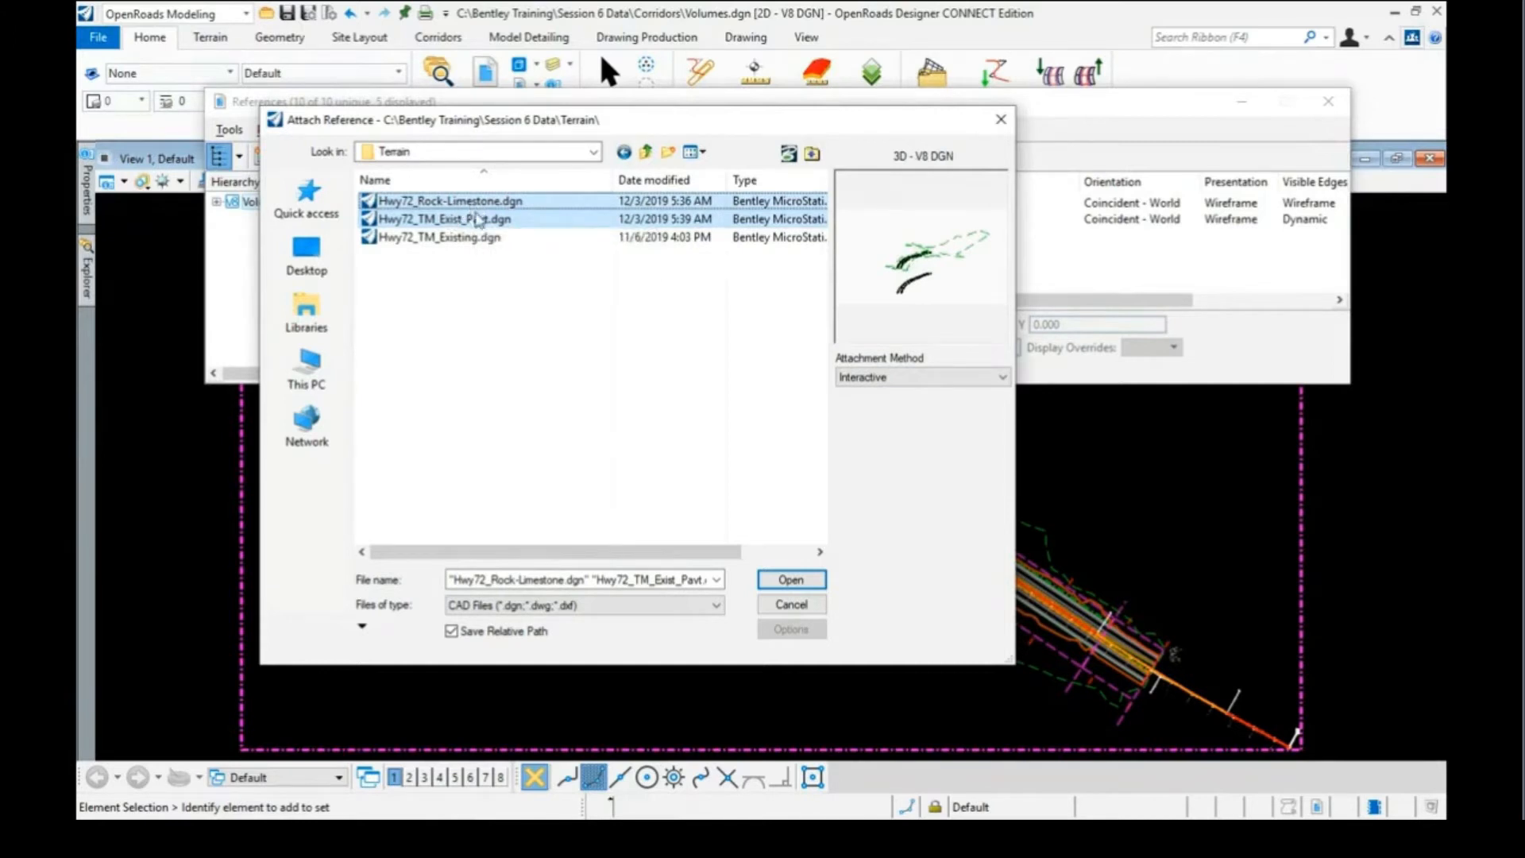
{"action": "left_click", "coordinate": [789, 582]}
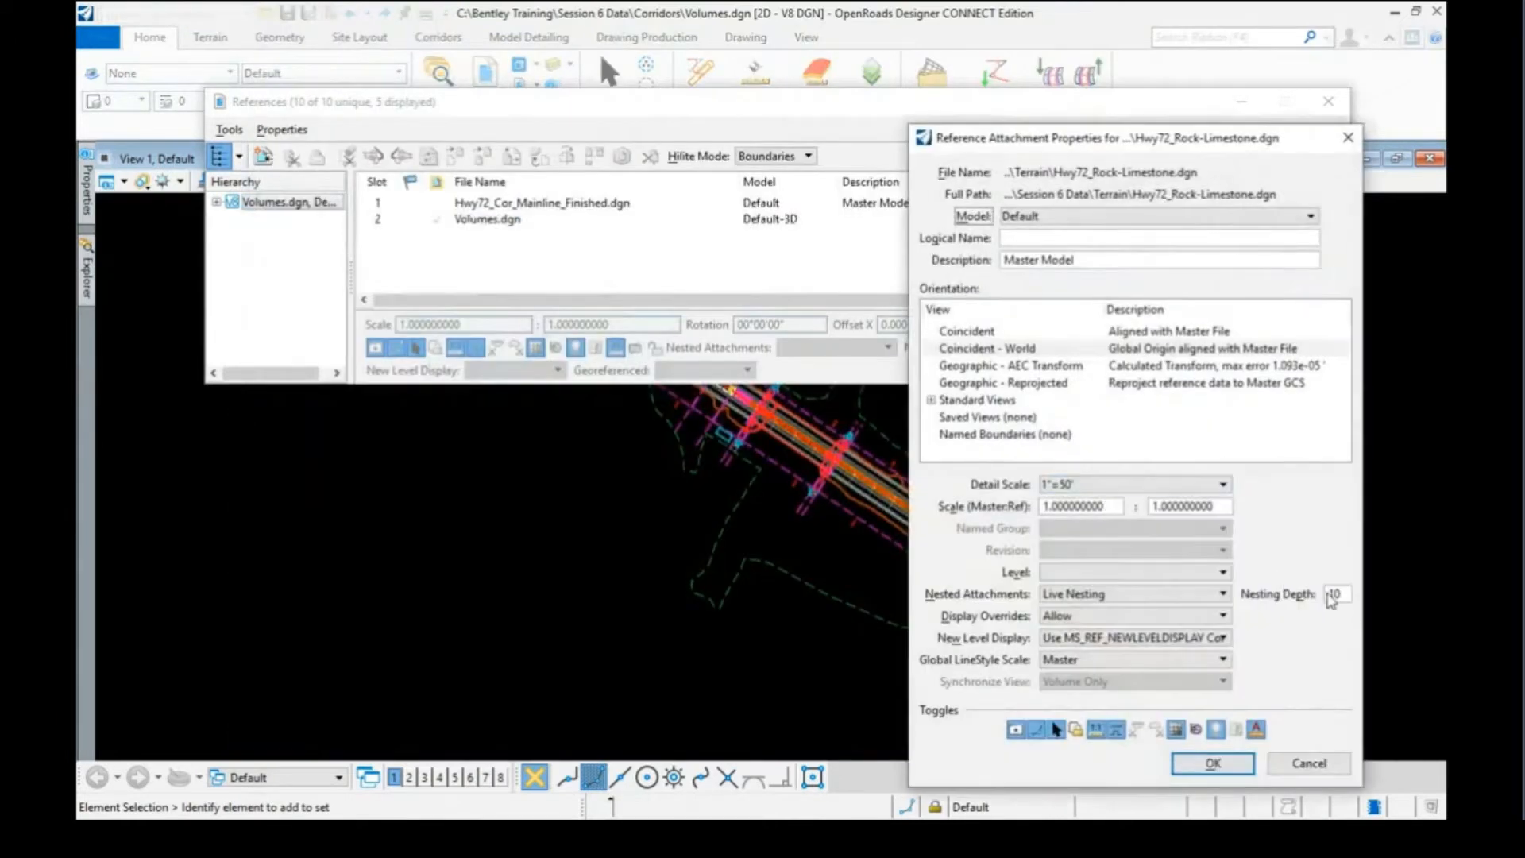
{"action": "left_click", "coordinate": [1215, 763]}
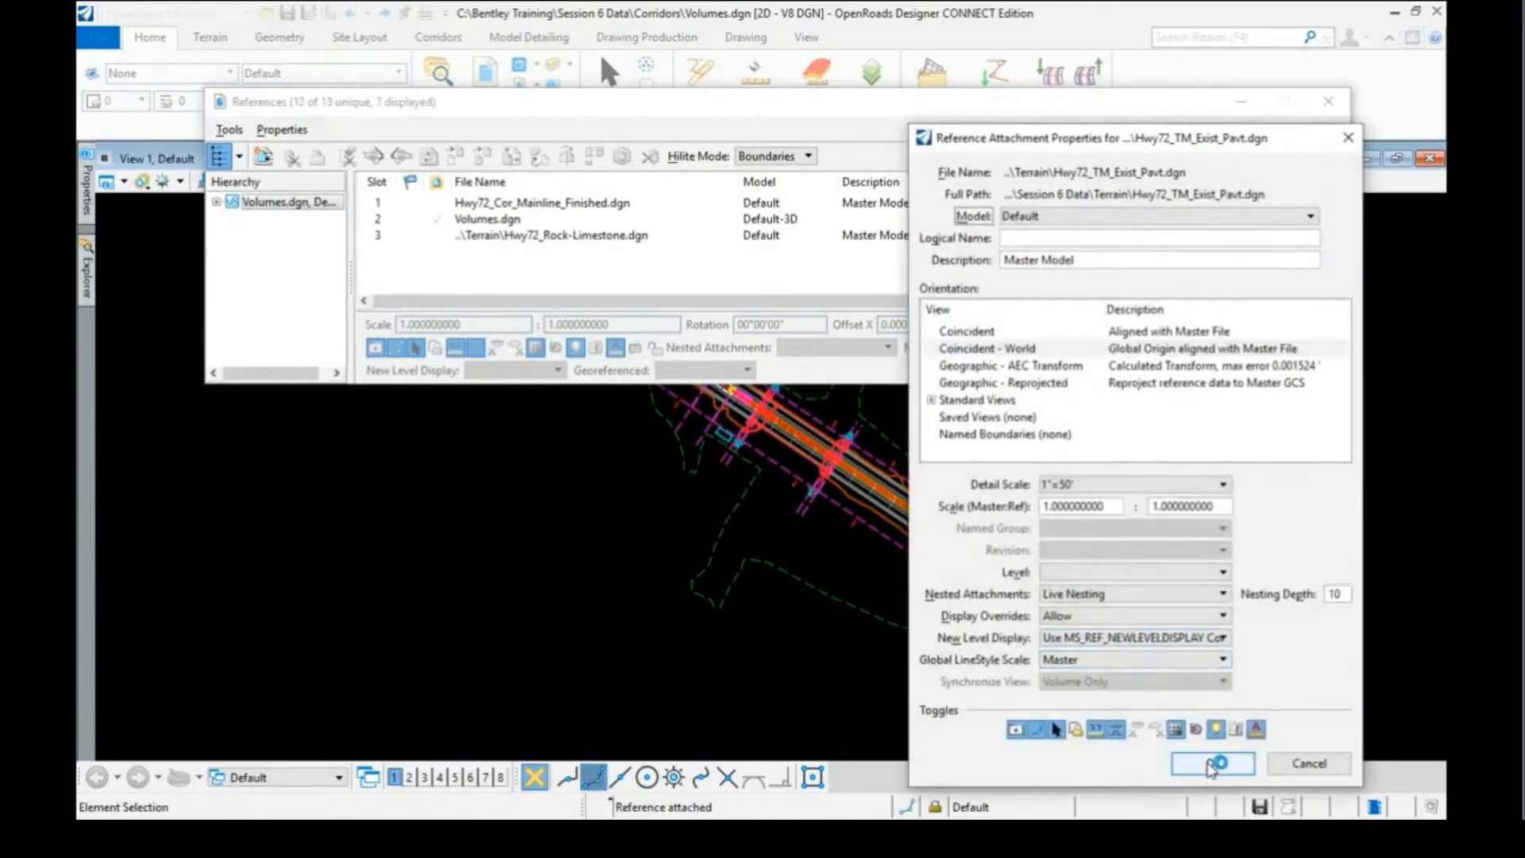
{"action": "left_click", "coordinate": [1212, 764]}
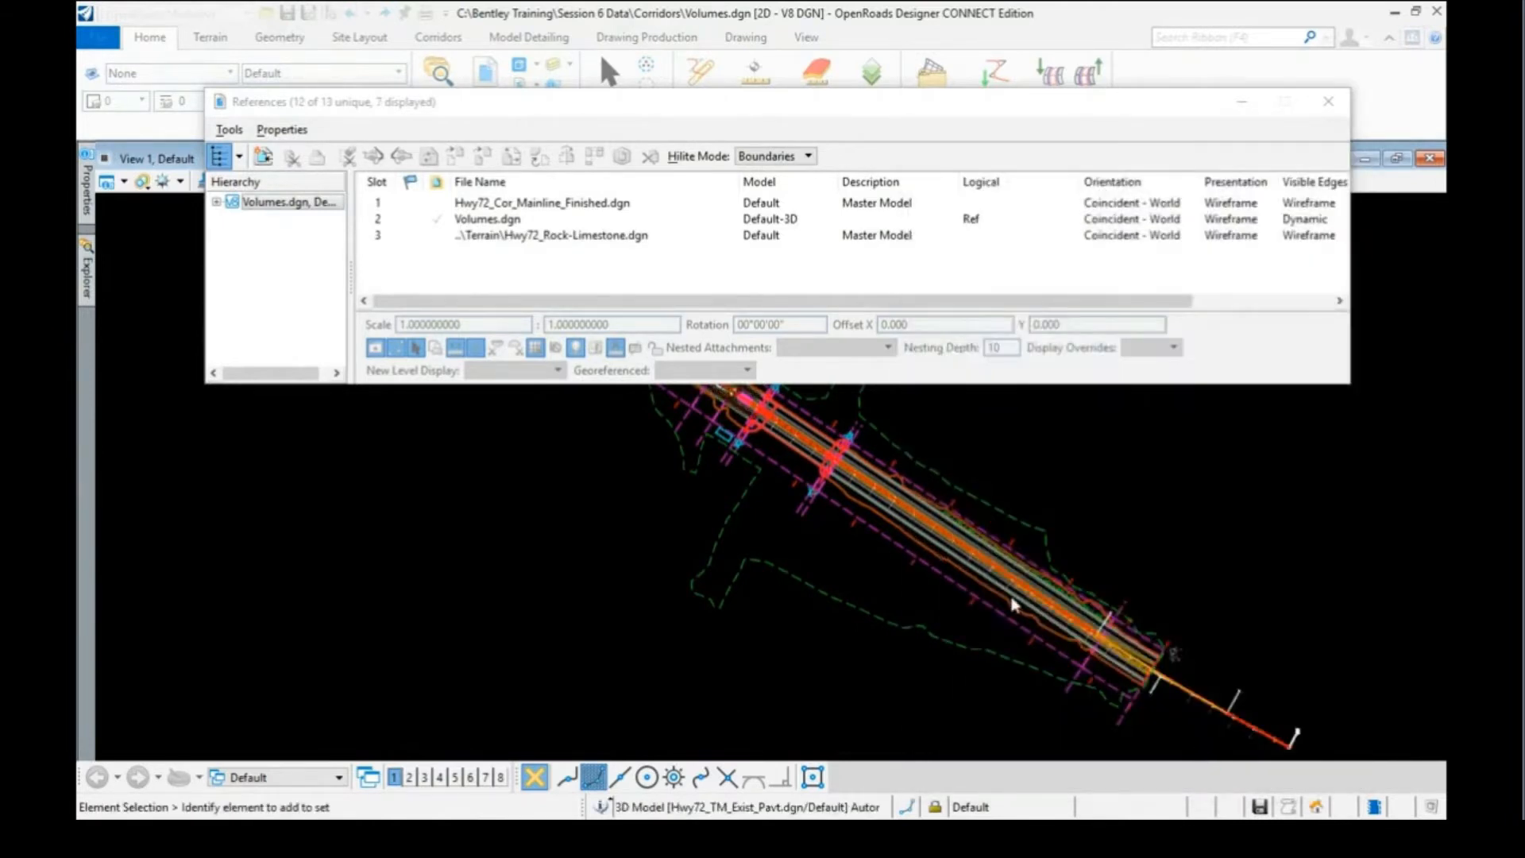
{"action": "left_click", "coordinate": [1330, 102]}
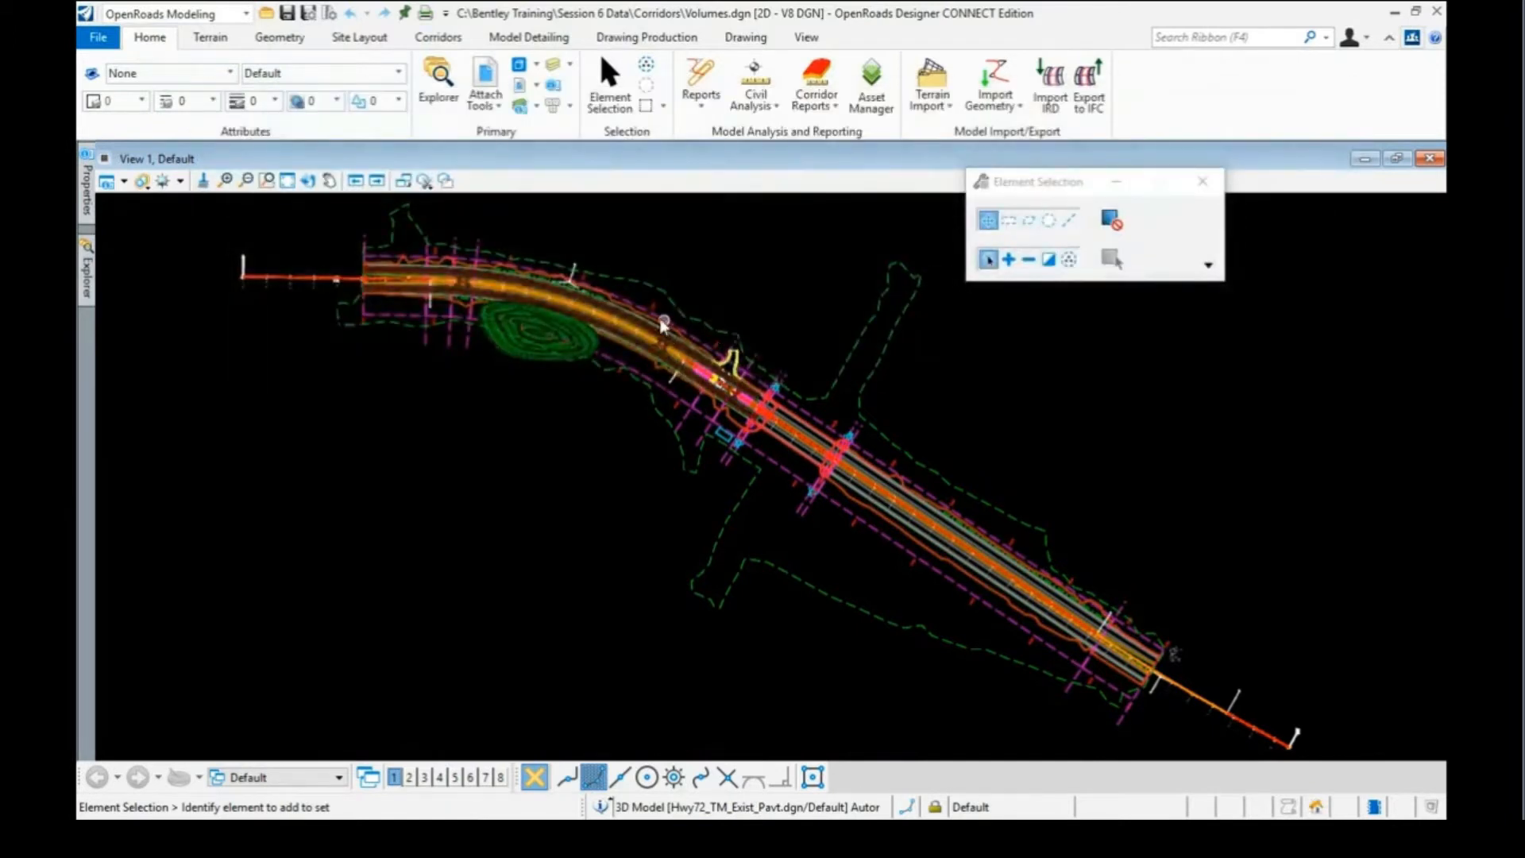
Arrange the workspace as two views showing plan and 3D, and move the Element Selection dialog away from the 3D view's tools
{"action": "right_click", "coordinate": [778, 295]}
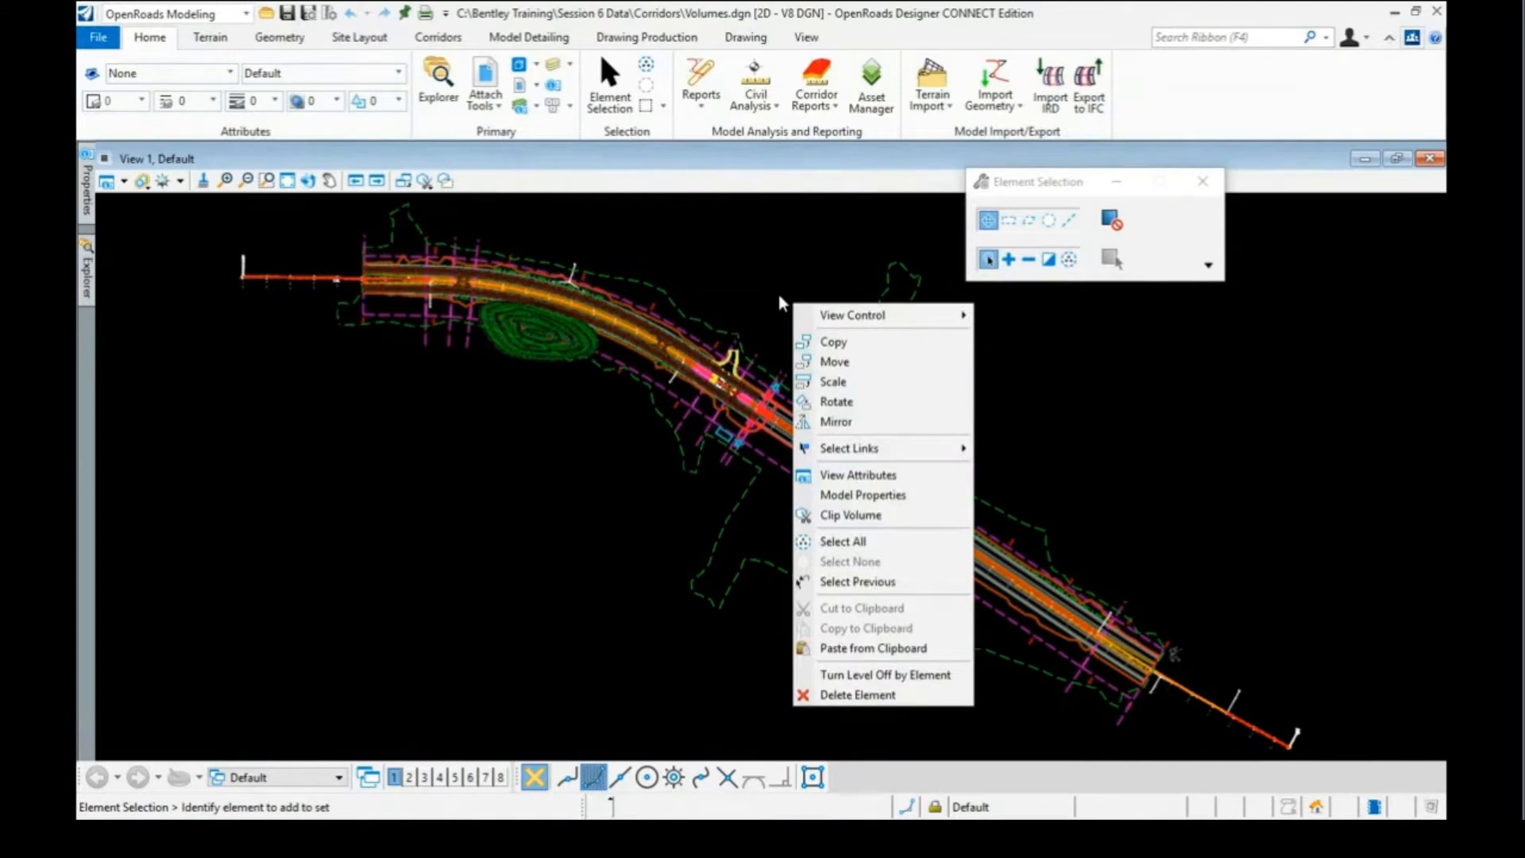
{"action": "mouse_move", "coordinate": [932, 323]}
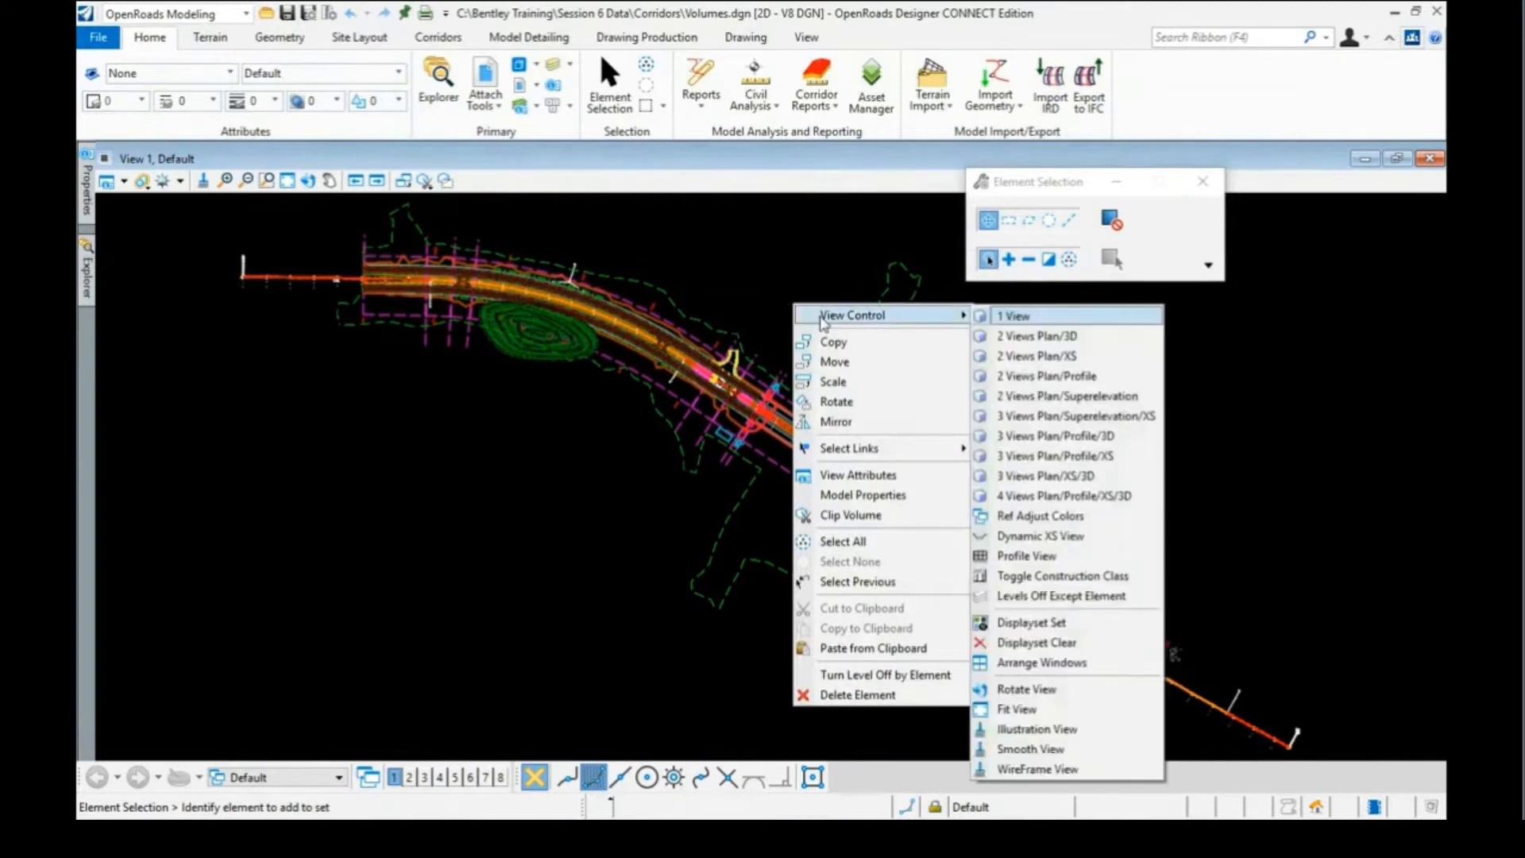
{"action": "left_click", "coordinate": [1029, 336]}
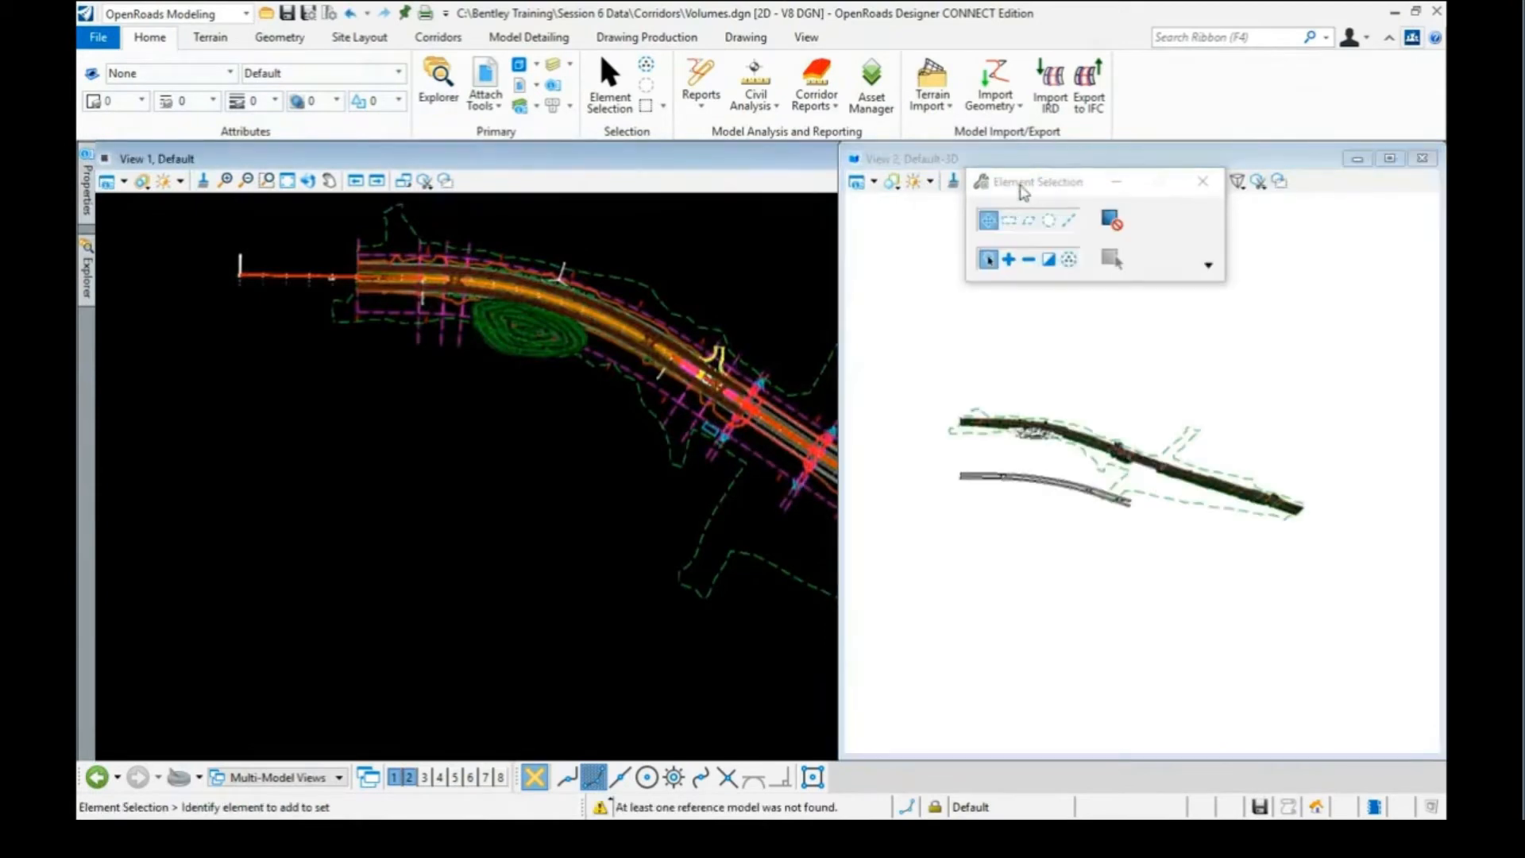
{"action": "left_click_drag", "start_coordinate": [1023, 191], "coordinate": [916, 162]}
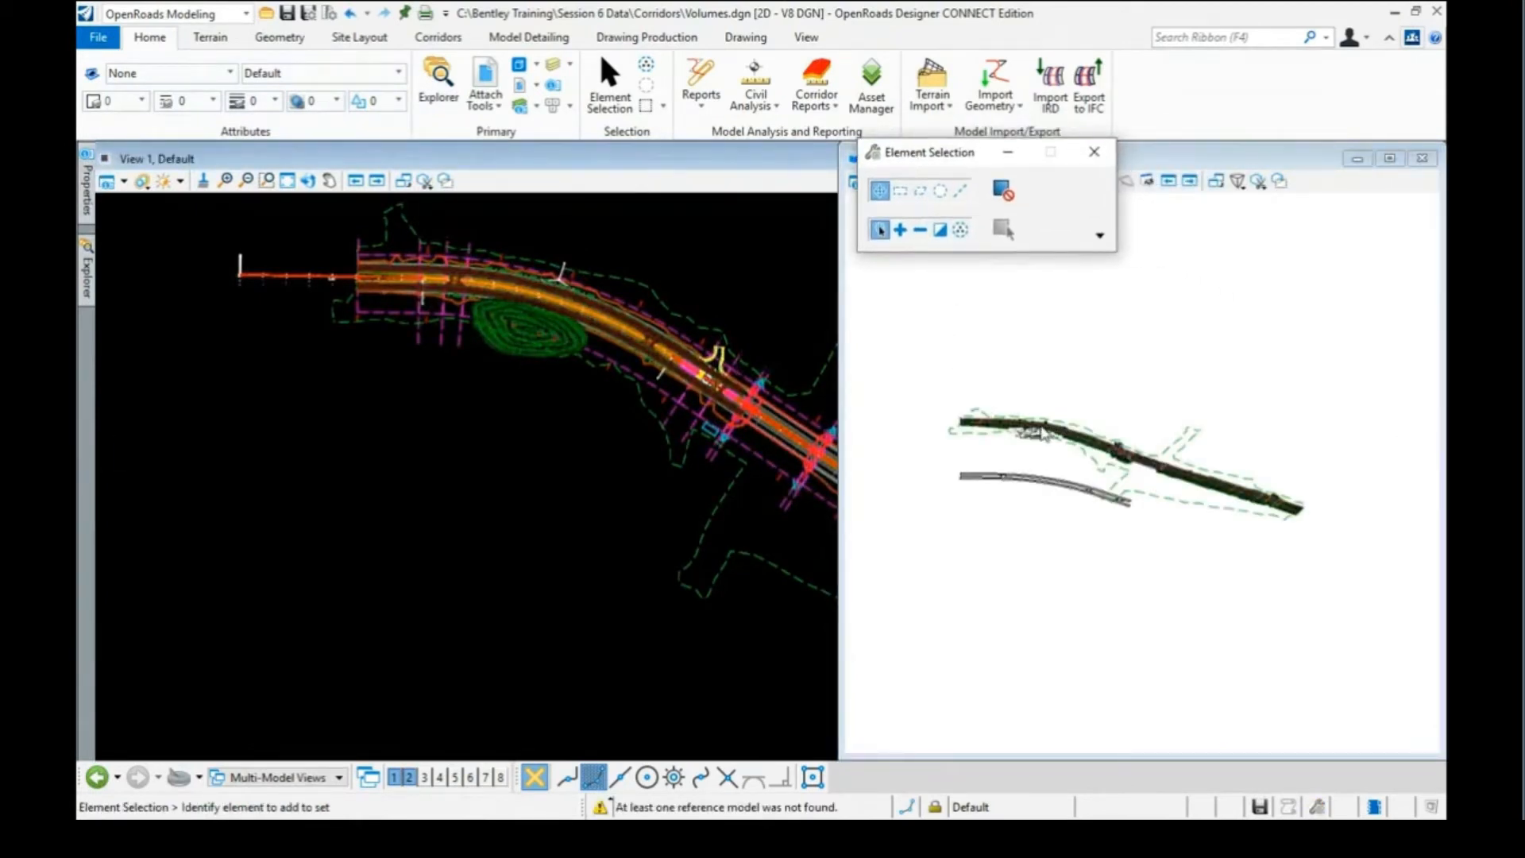
Examine the referenced existing pavement mesh alongside the corridor in the 3D view
{"action": "scroll", "coordinate": [1034, 431], "scroll_direction": "up", "scroll_amount": 6}
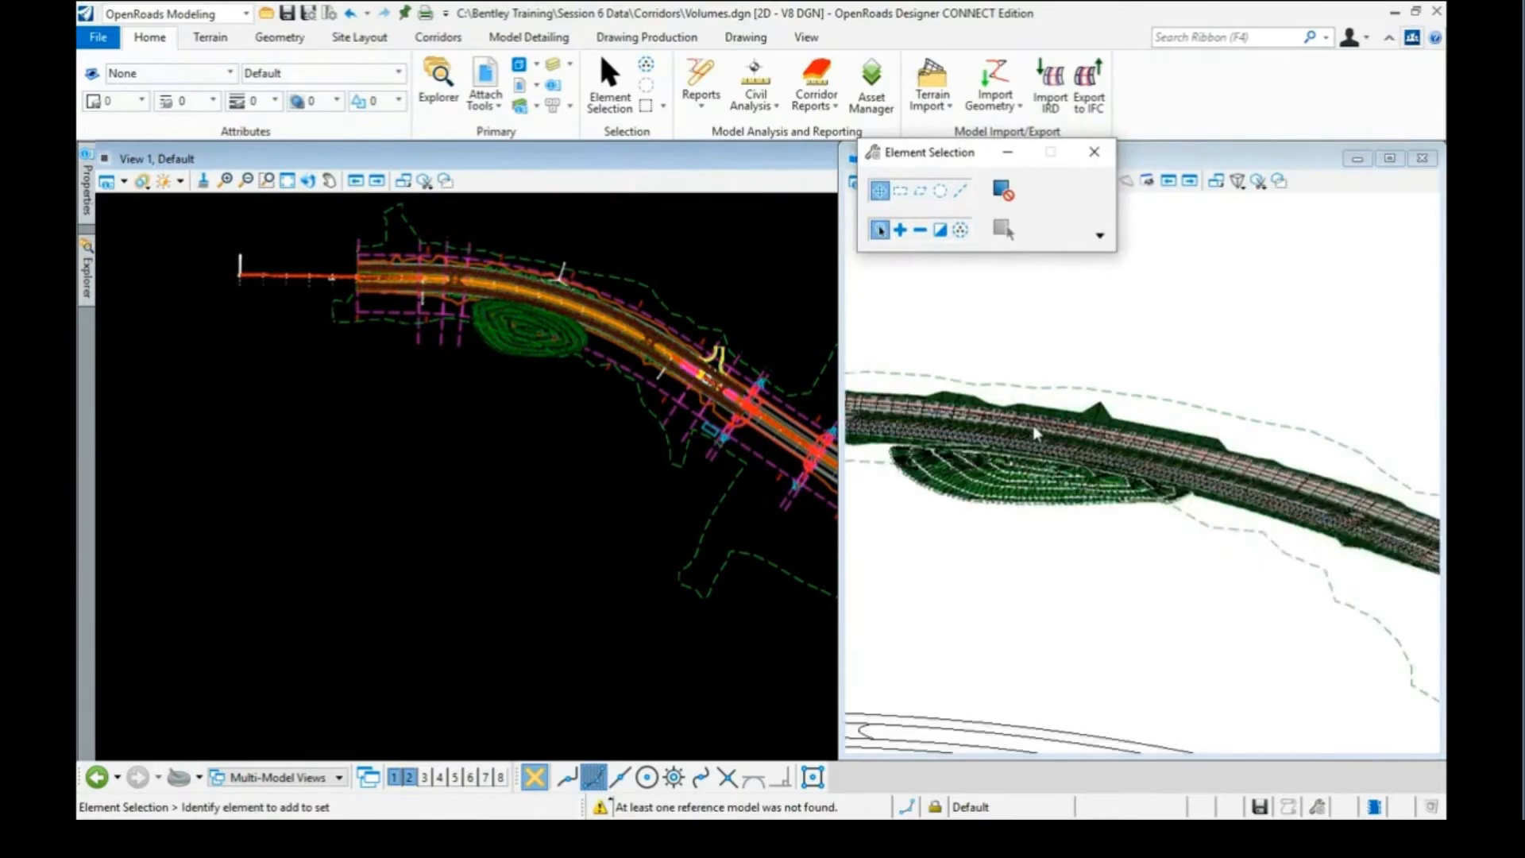
{"action": "scroll", "coordinate": [1048, 434], "scroll_direction": "down", "scroll_amount": 2}
{"action": "scroll", "coordinate": [948, 438], "scroll_direction": "up", "scroll_amount": 5}
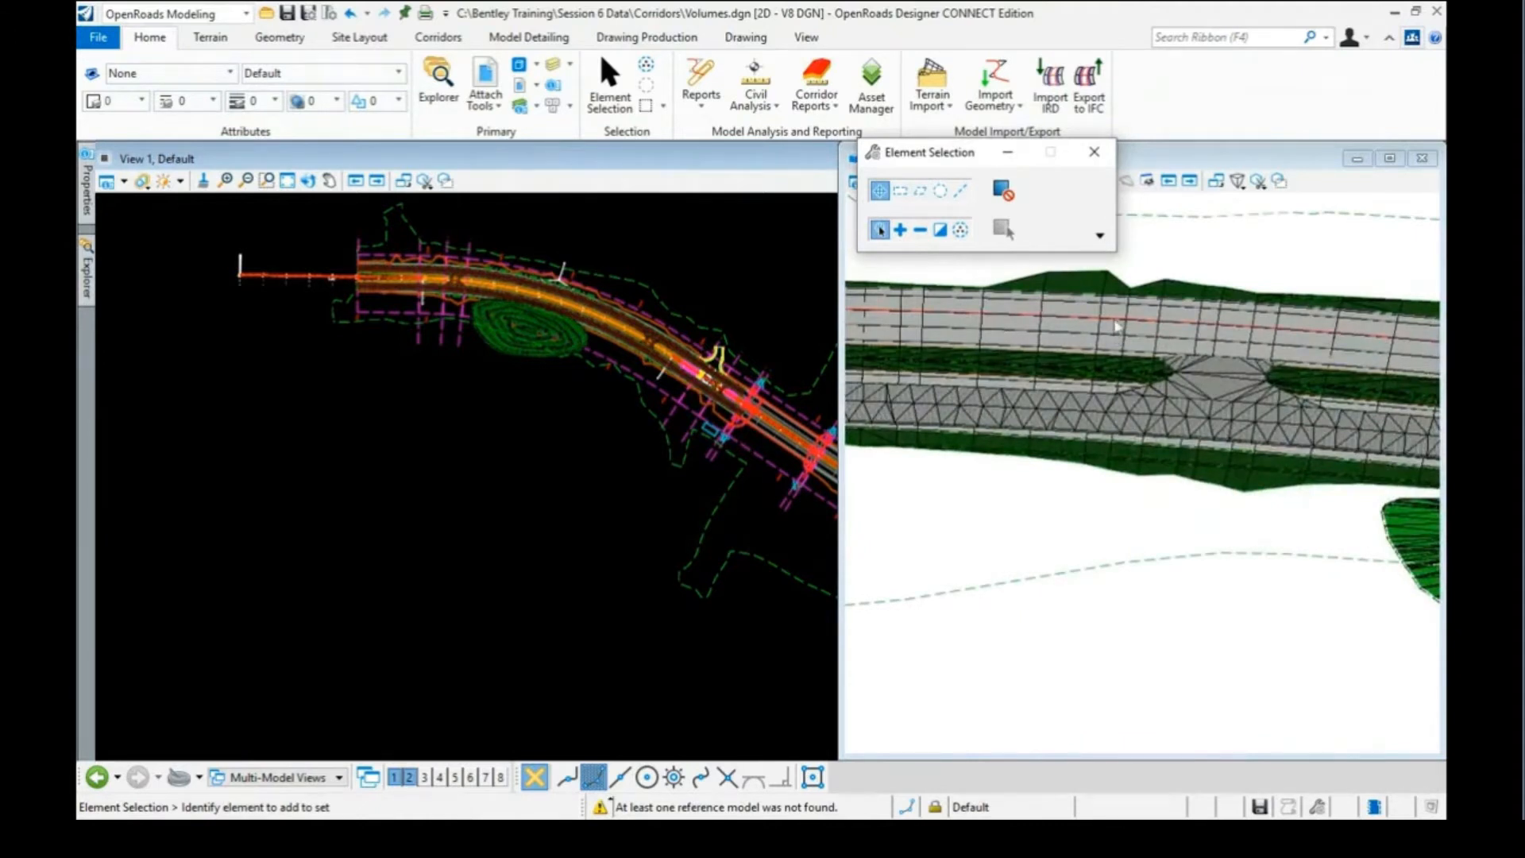
{"action": "scroll", "coordinate": [1069, 417], "scroll_direction": "up", "scroll_amount": 2}
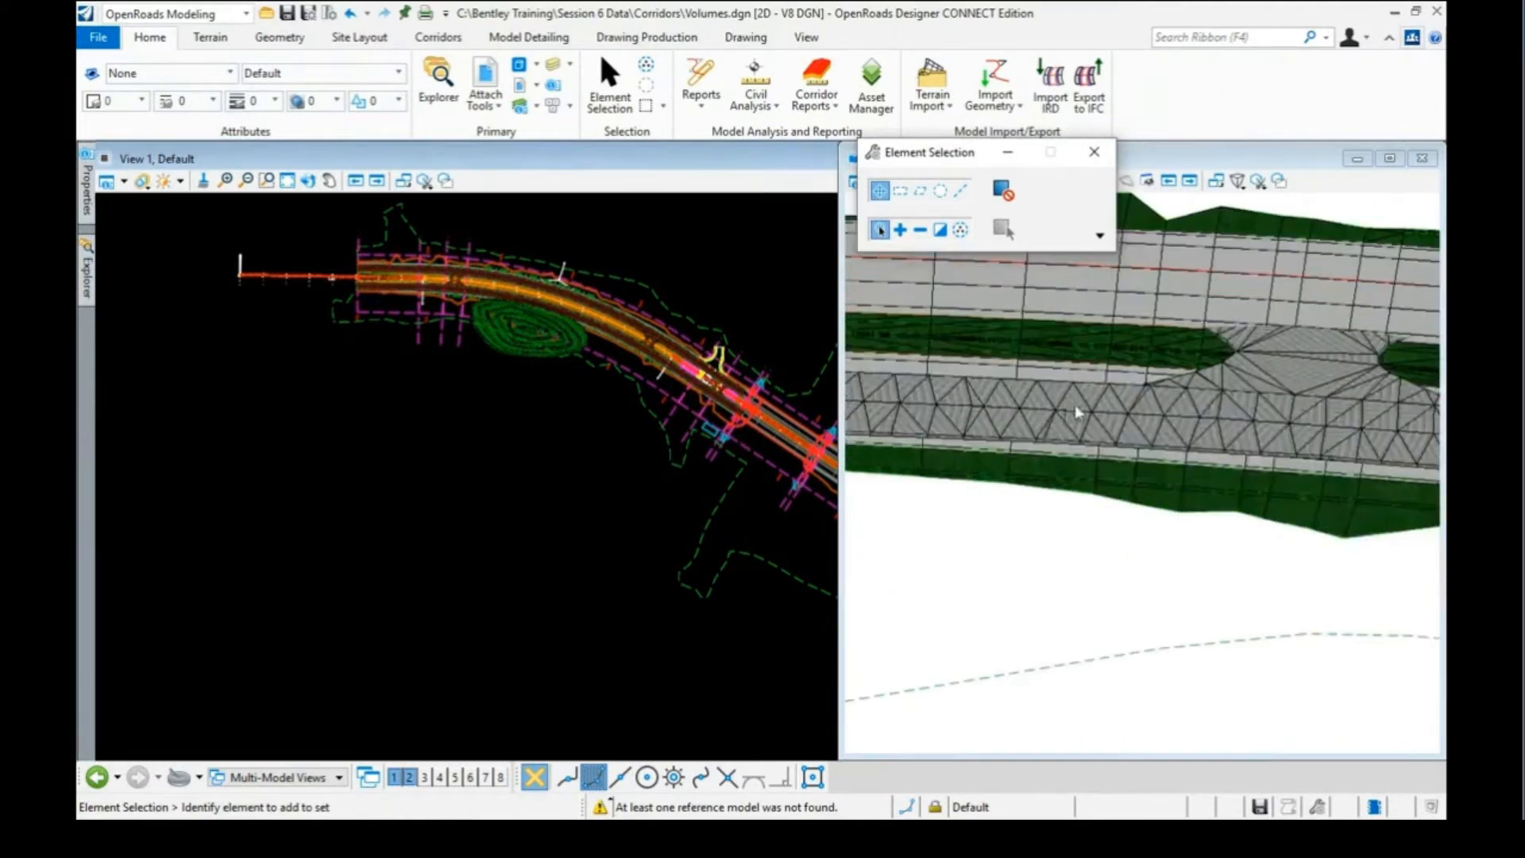
{"action": "left_click", "coordinate": [1055, 403]}
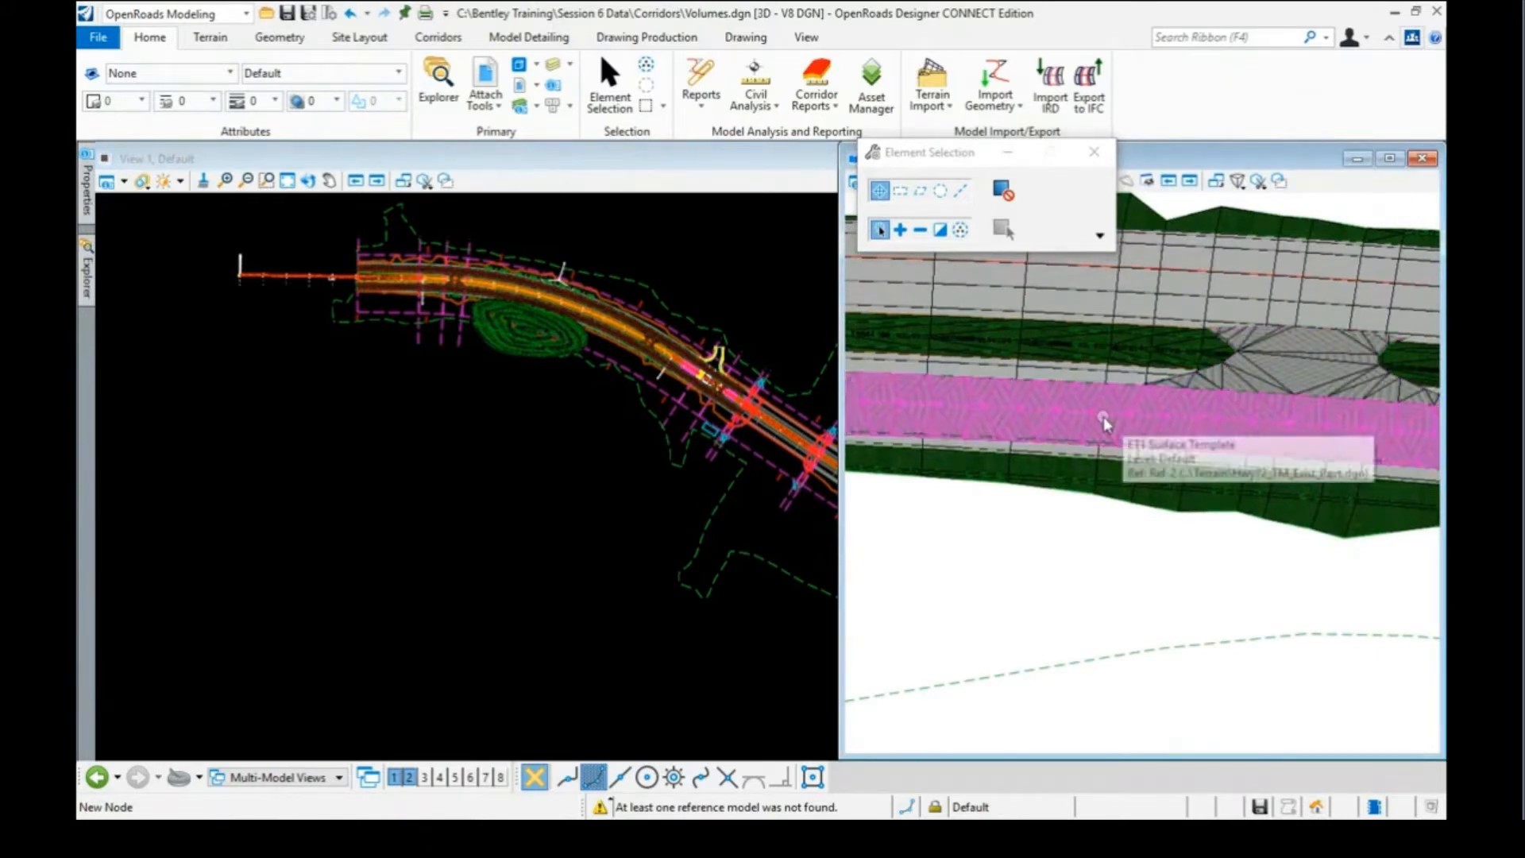
{"action": "mouse_move", "coordinate": [1127, 412]}
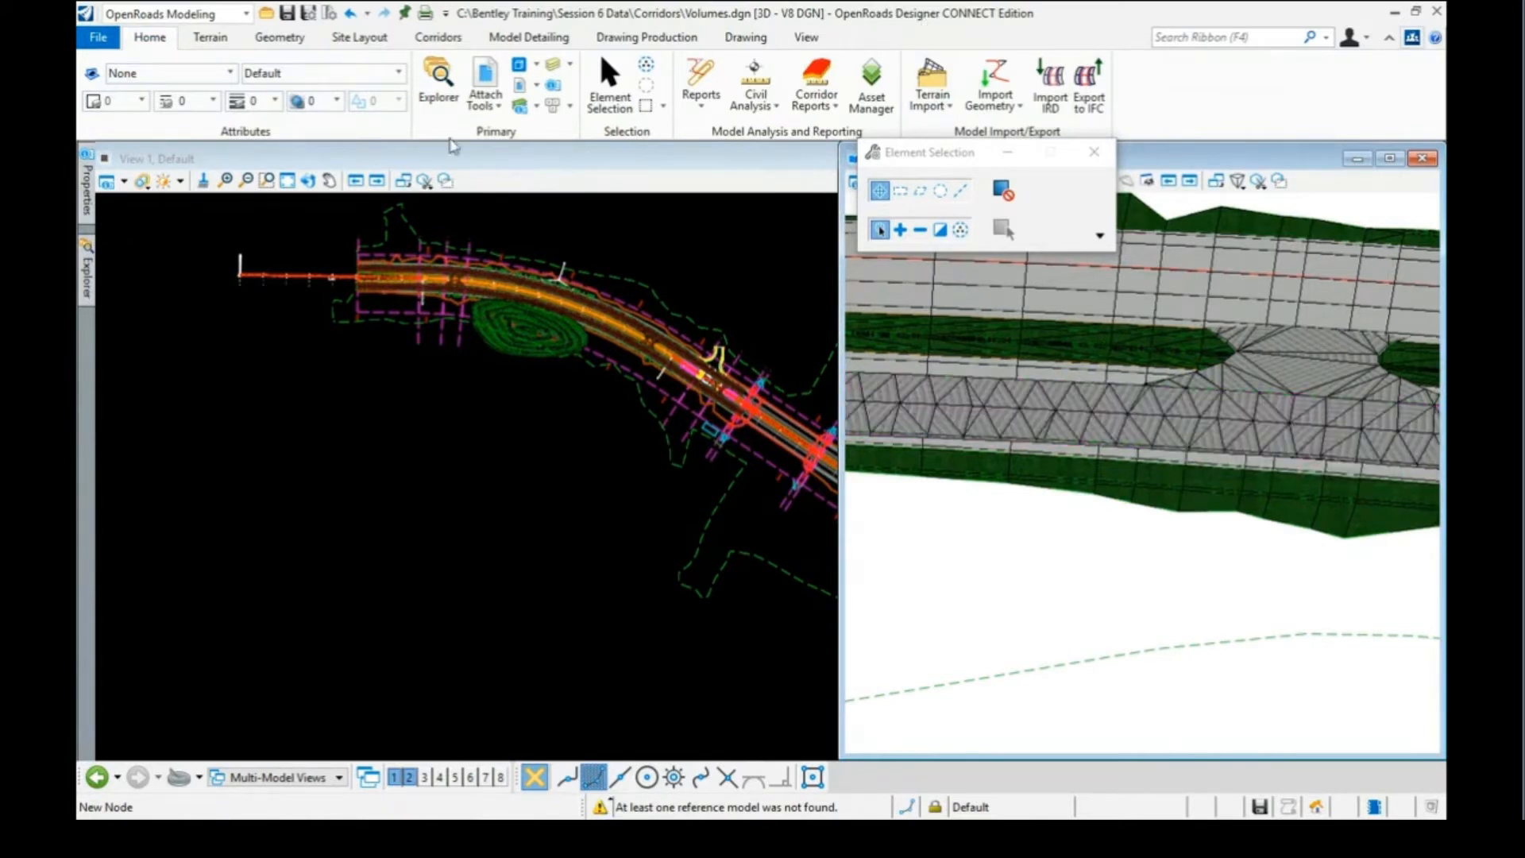
{"action": "scroll", "coordinate": [1085, 431], "scroll_direction": "down", "scroll_amount": 4}
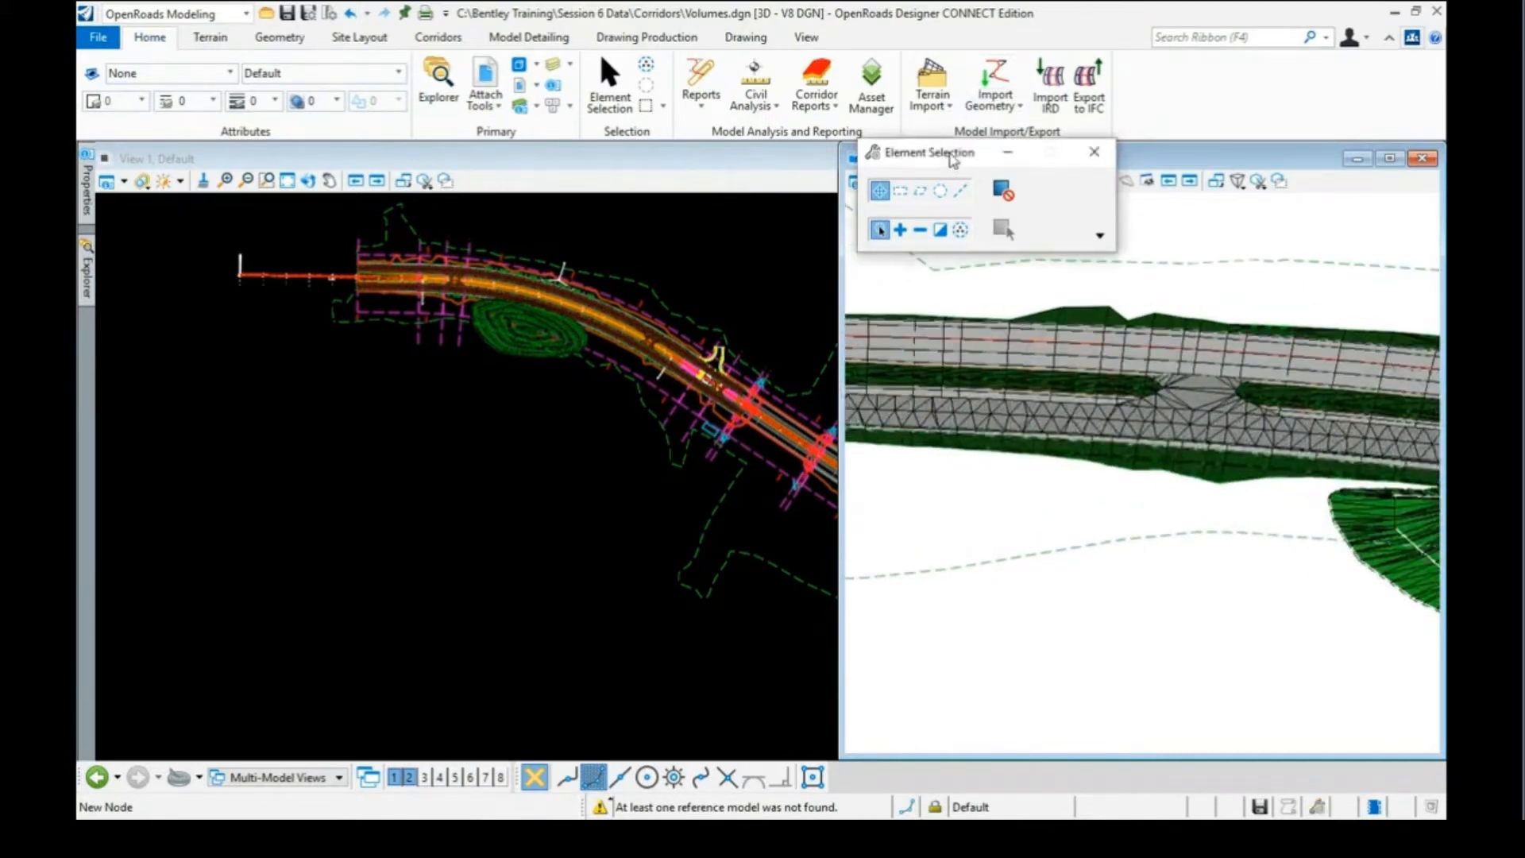
Rotate the 3D model dynamically to inspect the existing pavement's depth in side view and the rock mound beside the corridor
{"action": "left_click_drag", "start_coordinate": [953, 154], "coordinate": [1244, 125]}
{"action": "left_click", "coordinate": [1057, 180]}
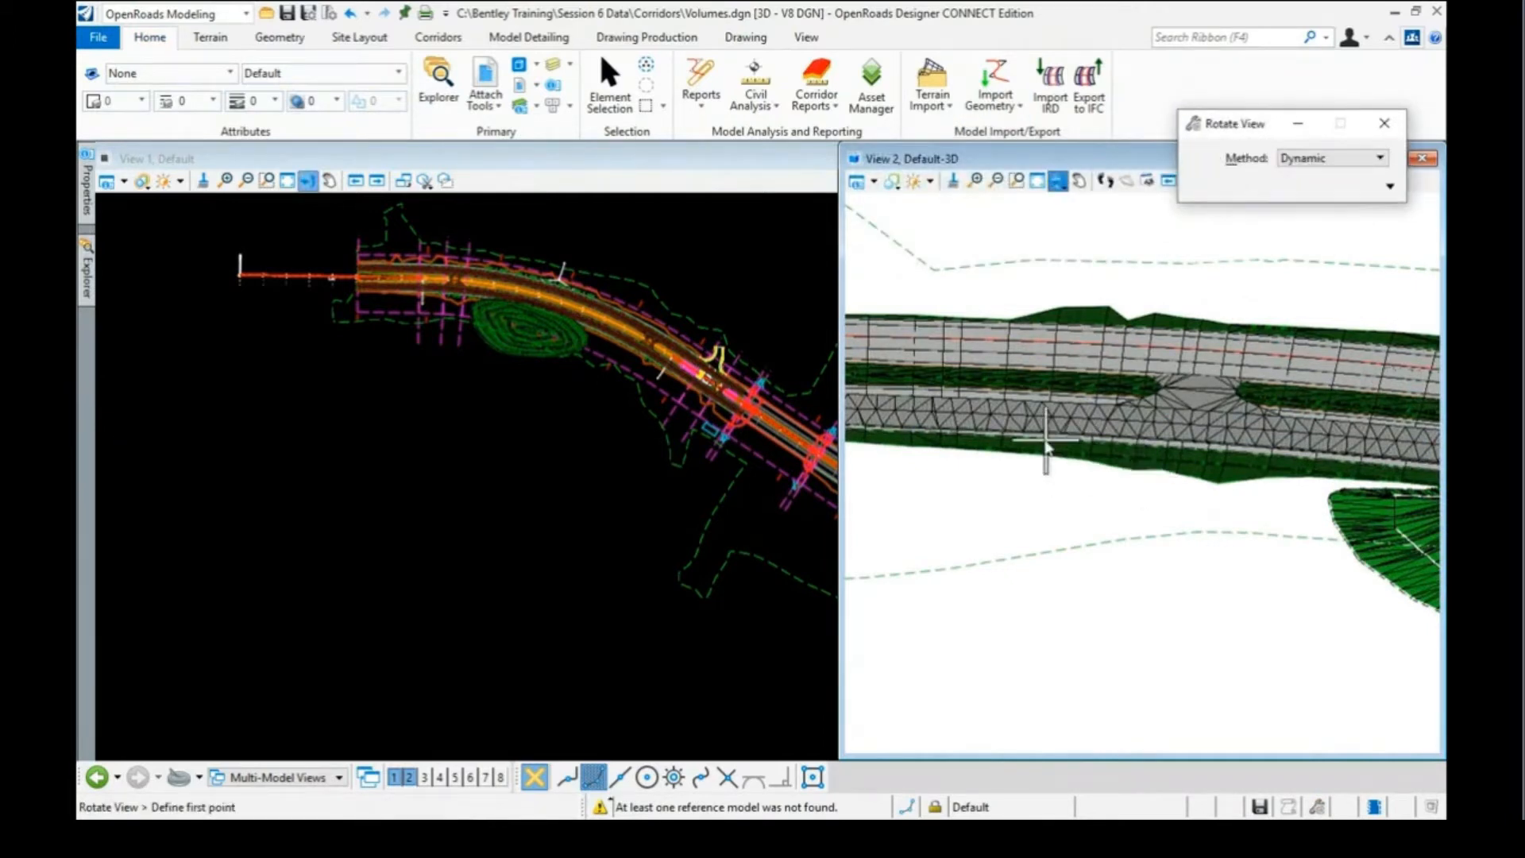
{"action": "left_click", "coordinate": [1038, 476]}
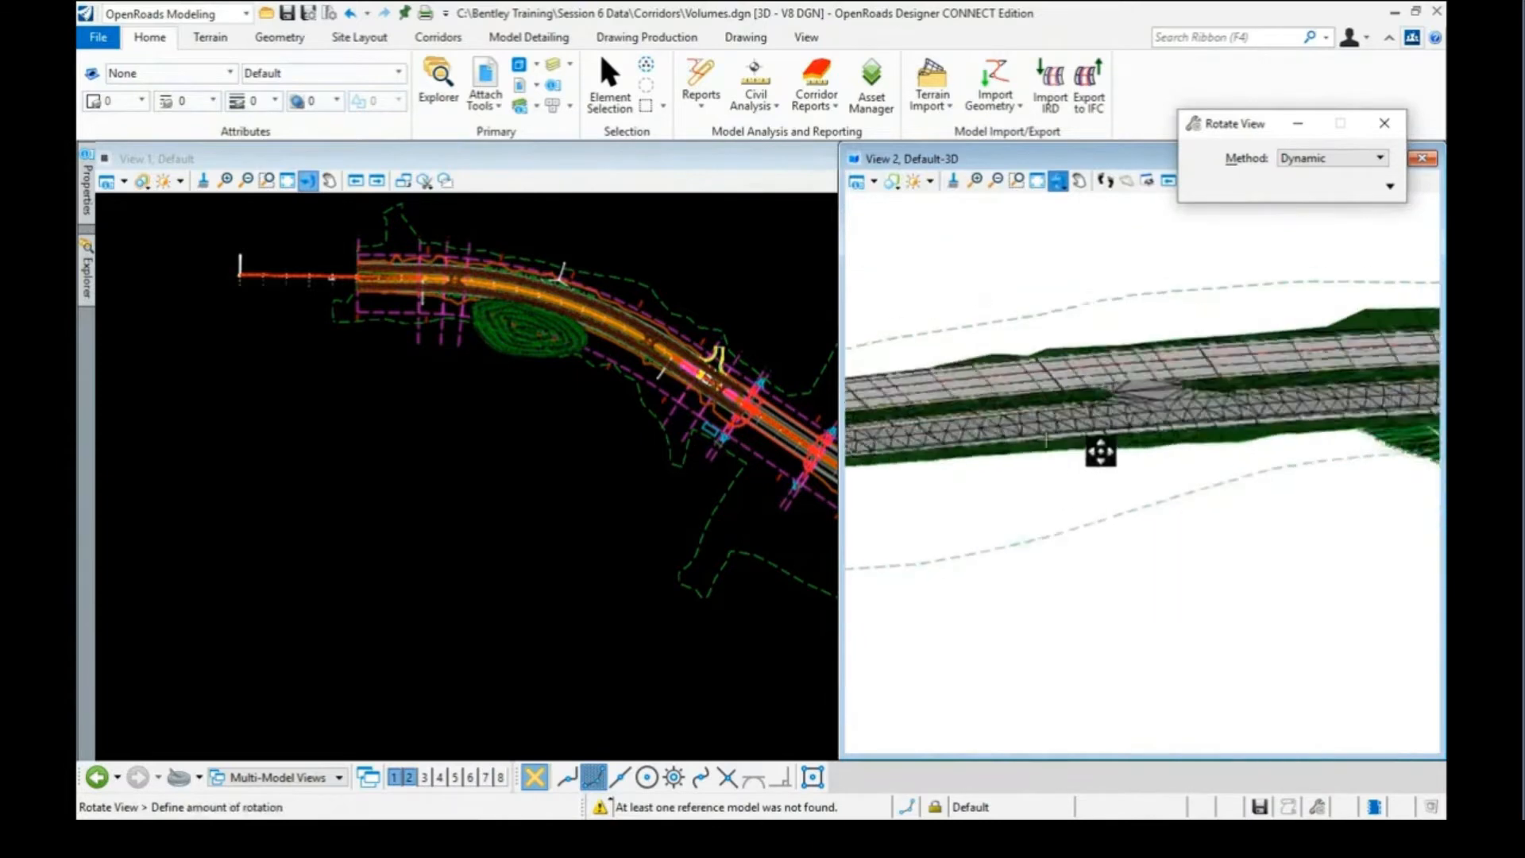
{"action": "left_click", "coordinate": [1095, 436]}
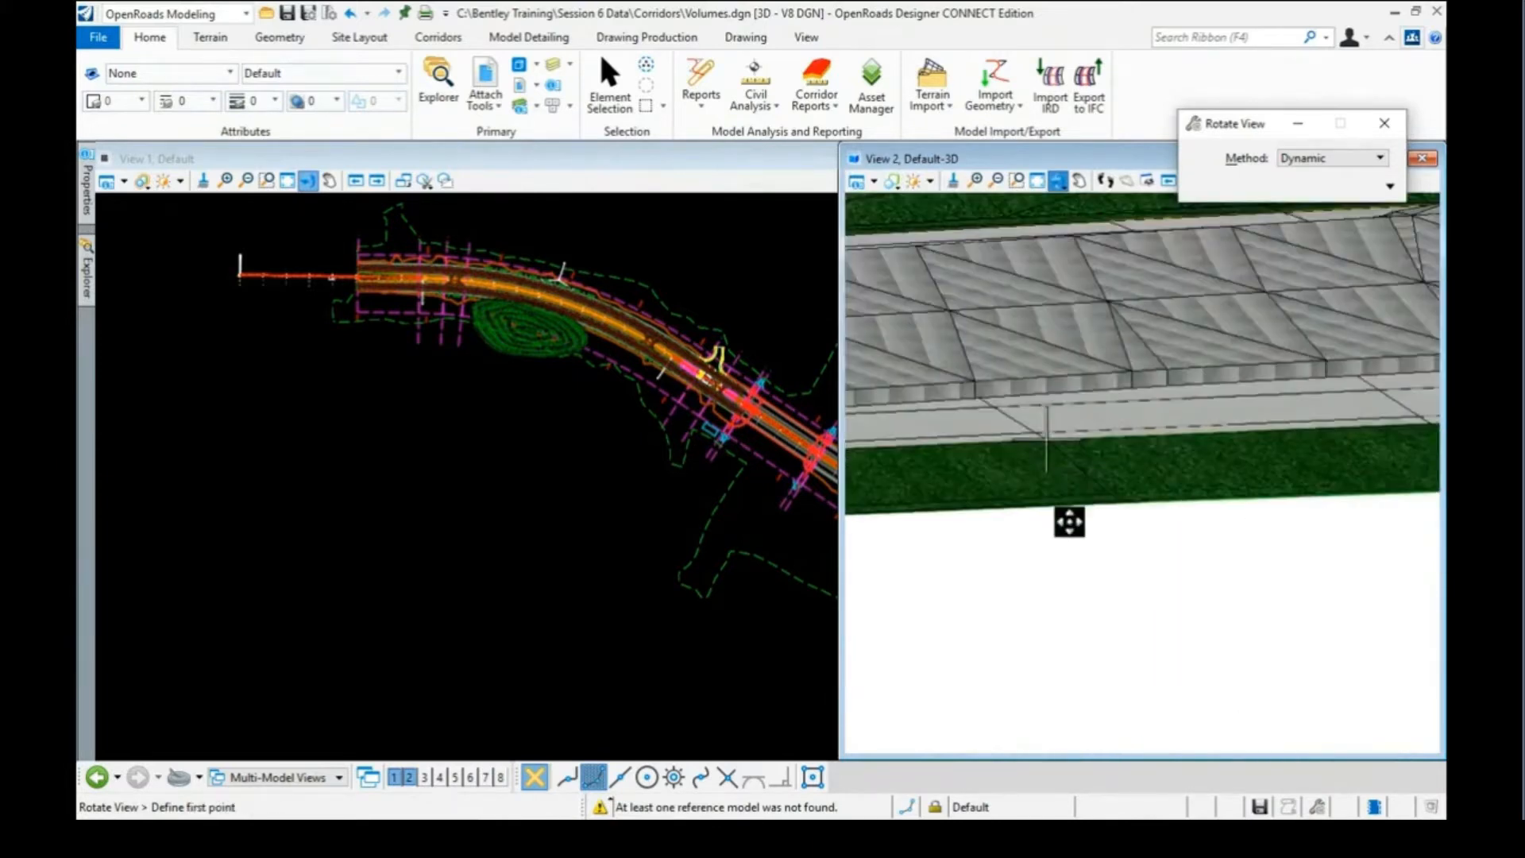
{"action": "left_click", "coordinate": [1069, 521]}
{"action": "left_click", "coordinate": [1067, 475]}
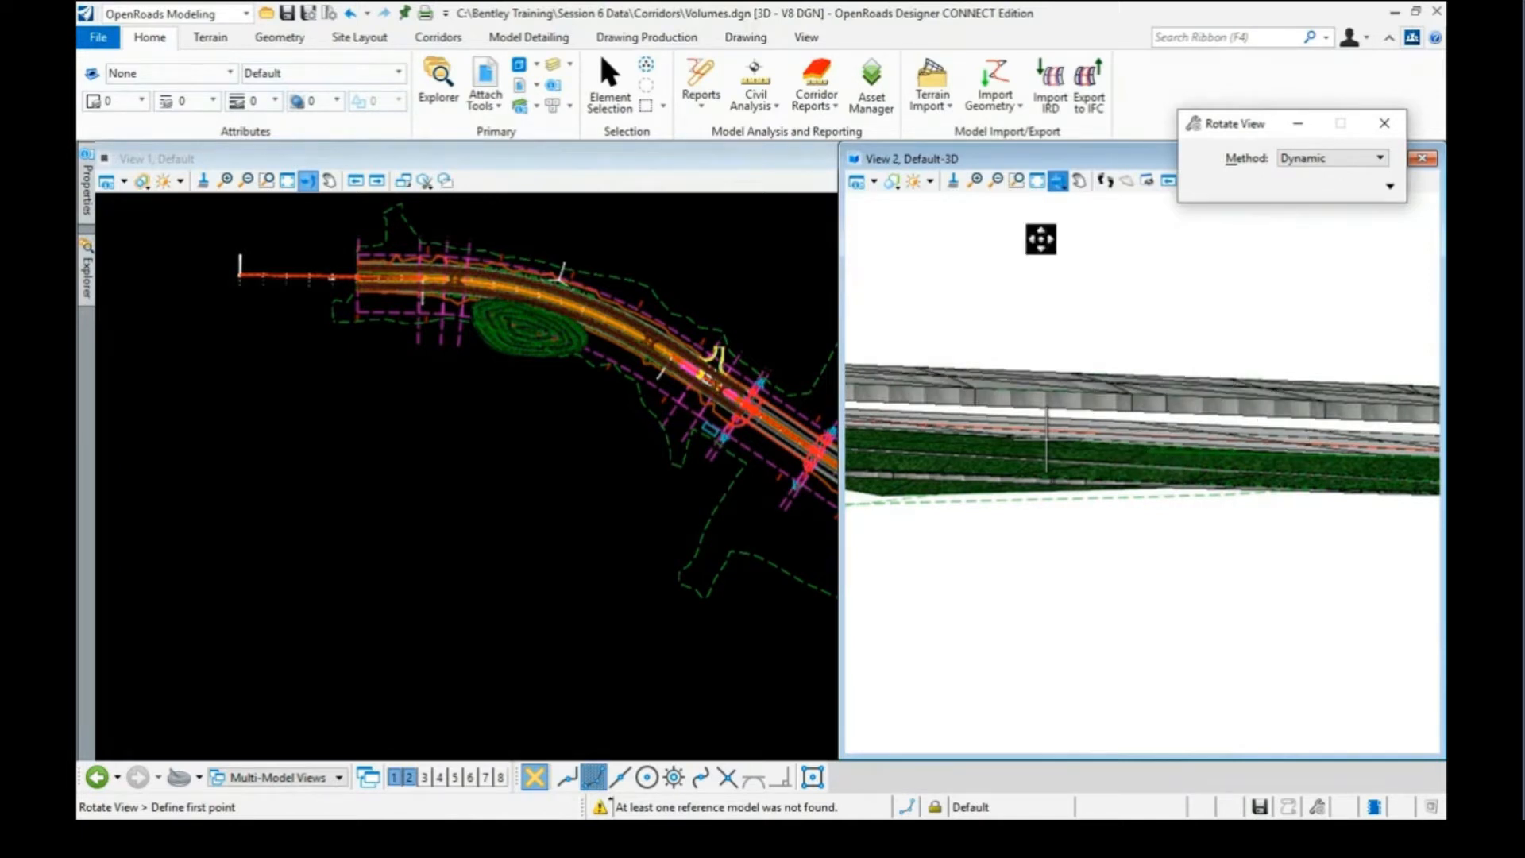
{"action": "left_click", "coordinate": [1185, 364]}
{"action": "left_click", "coordinate": [1089, 414]}
{"action": "scroll", "coordinate": [1089, 415], "scroll_direction": "down", "scroll_amount": 6}
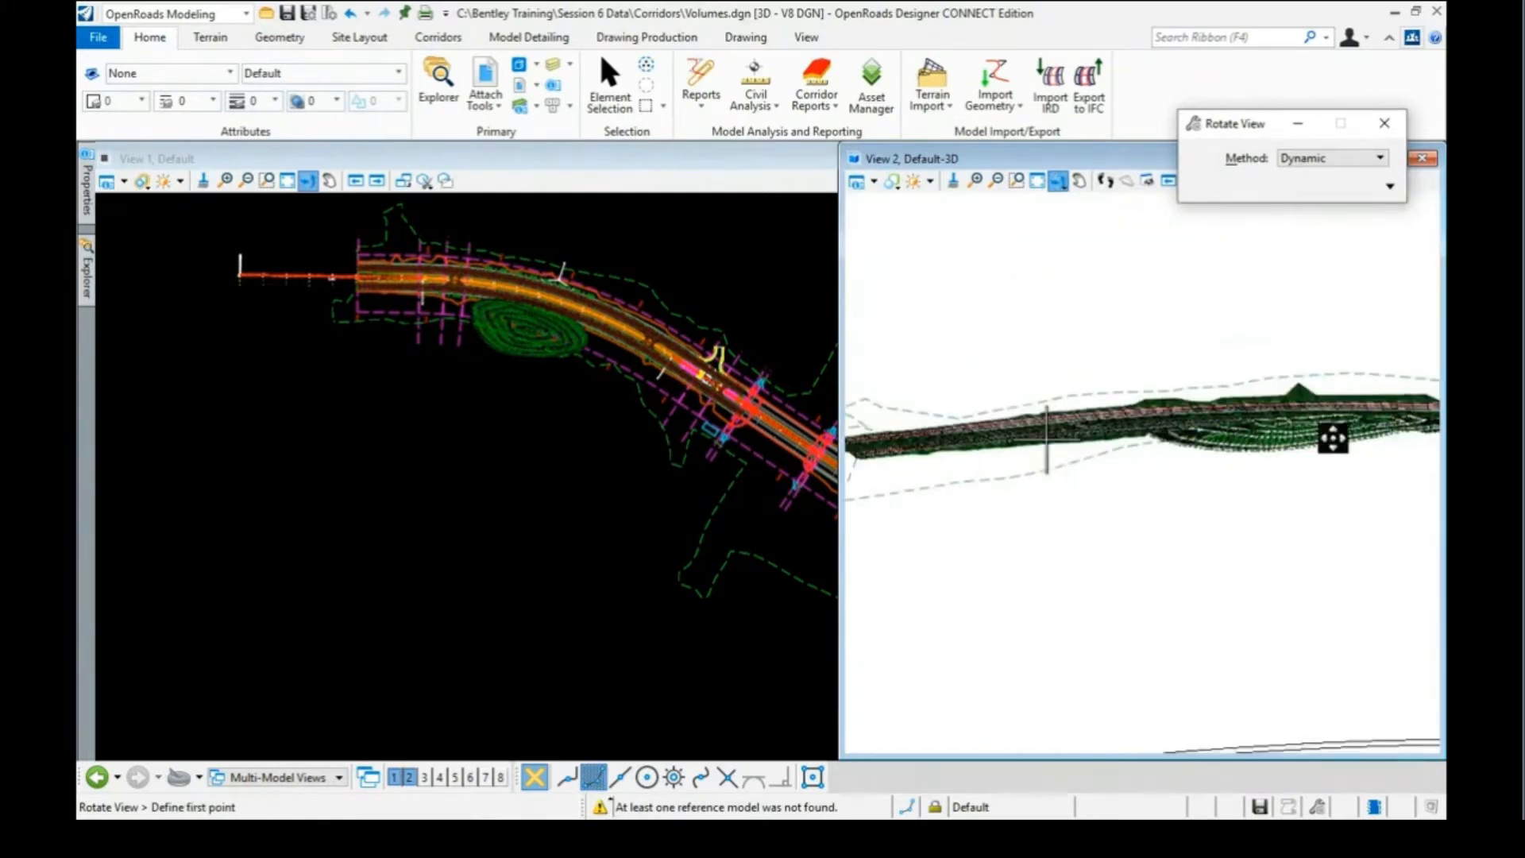
{"action": "left_click", "coordinate": [1286, 461]}
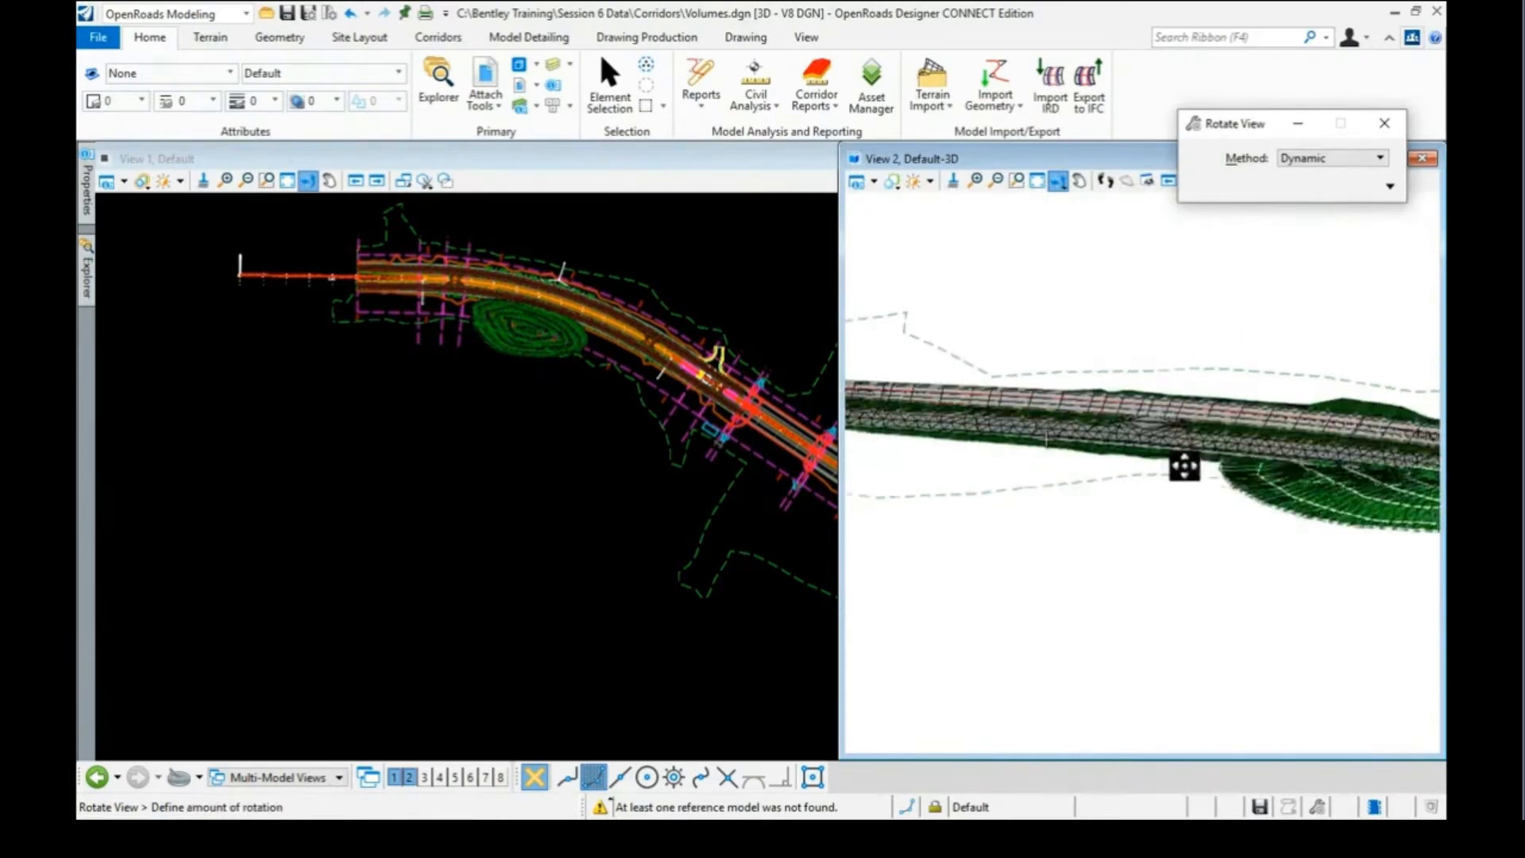
{"action": "left_click", "coordinate": [1004, 465]}
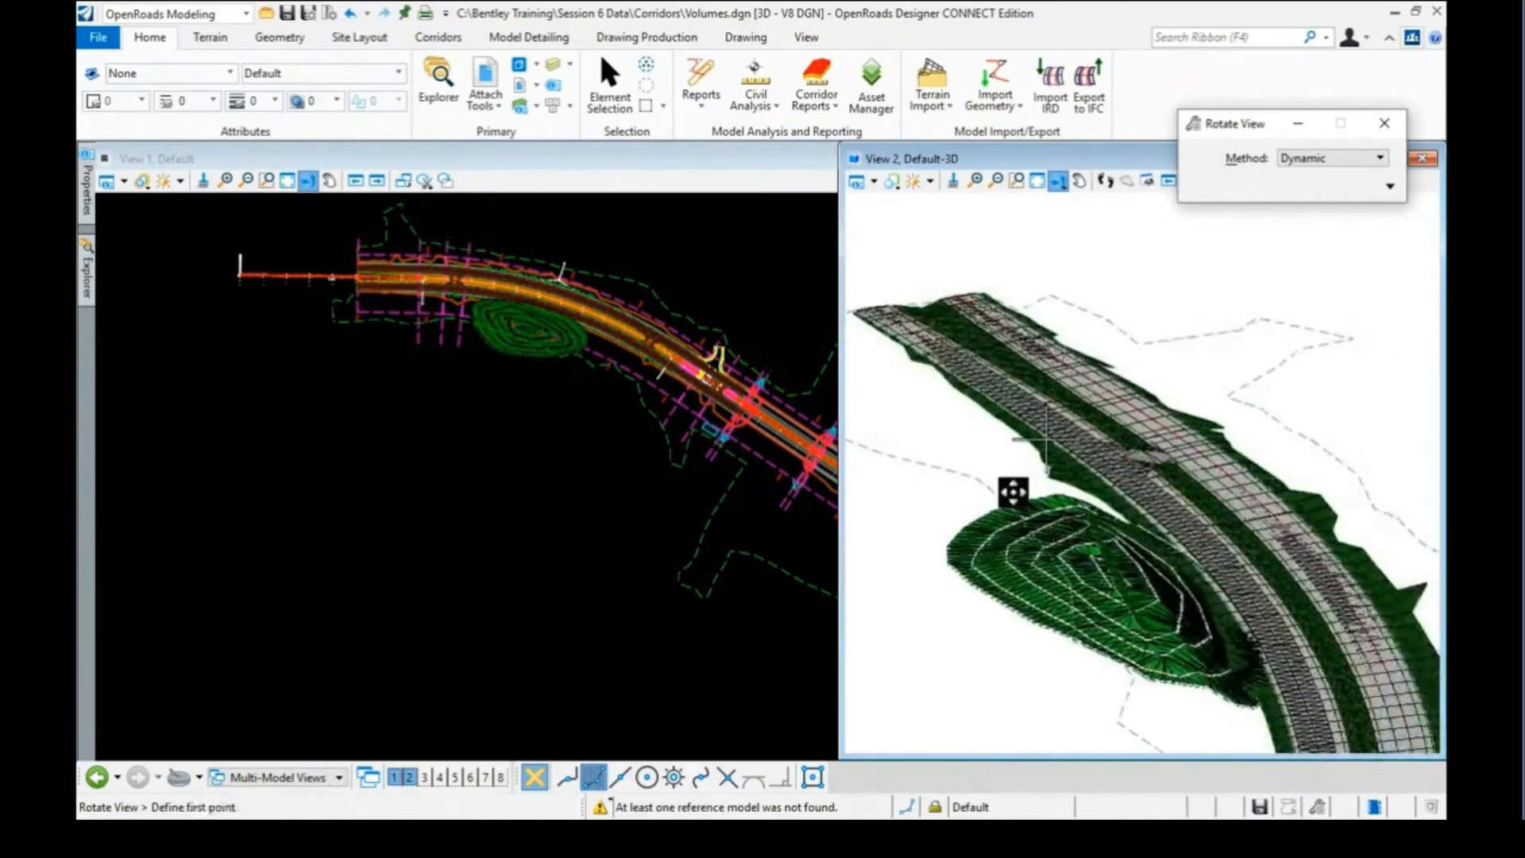
{"action": "right_click", "coordinate": [1029, 504]}
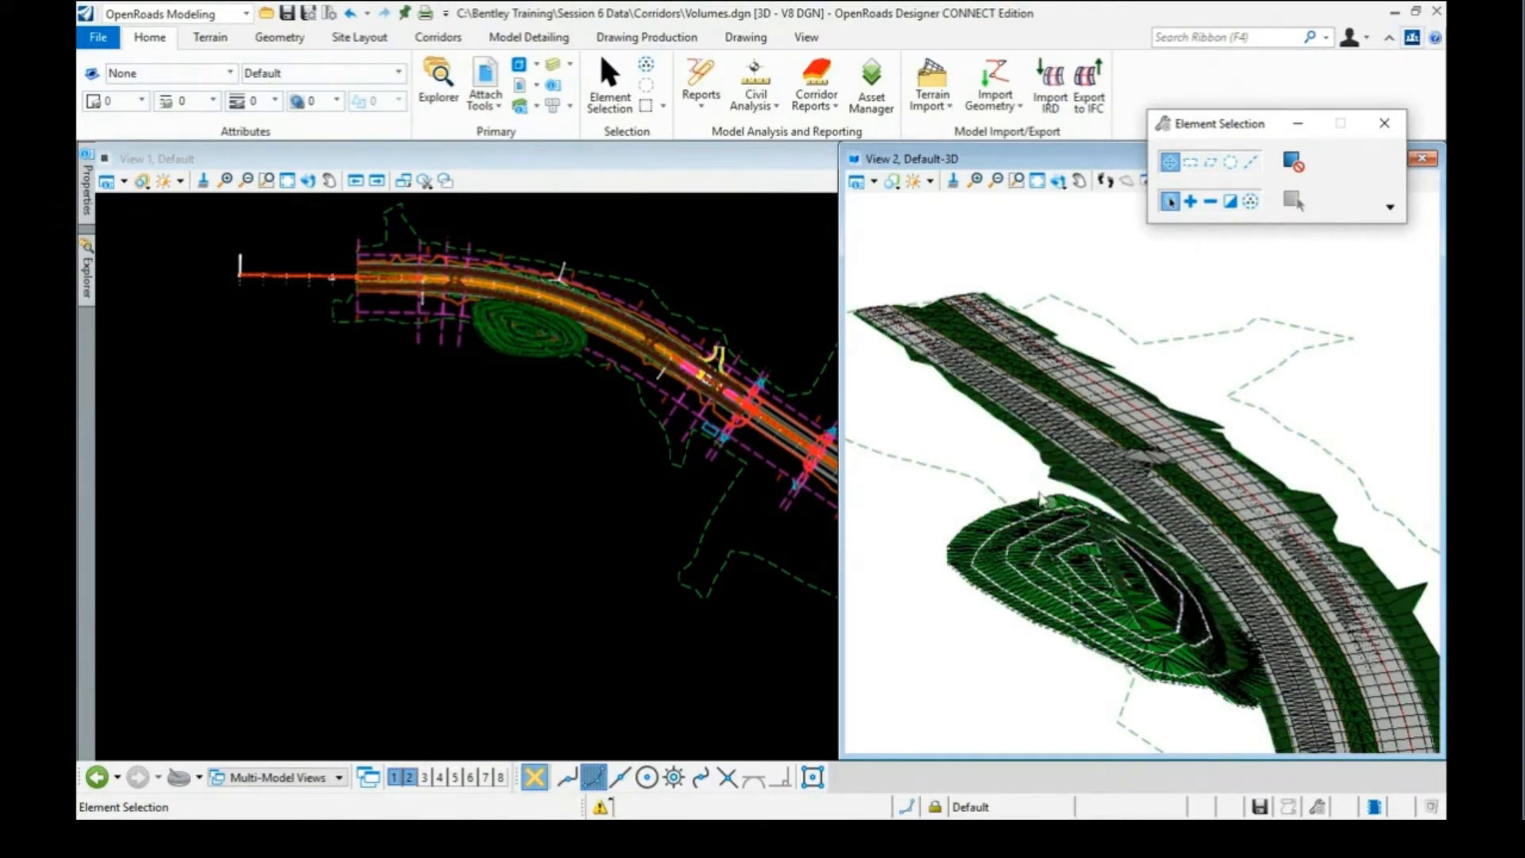
Examine the Co-Rd 421 intersection, the median and the side slopes at the bridge approach in the 3D model
{"action": "scroll", "coordinate": [1007, 460], "scroll_direction": "down", "scroll_amount": 5}
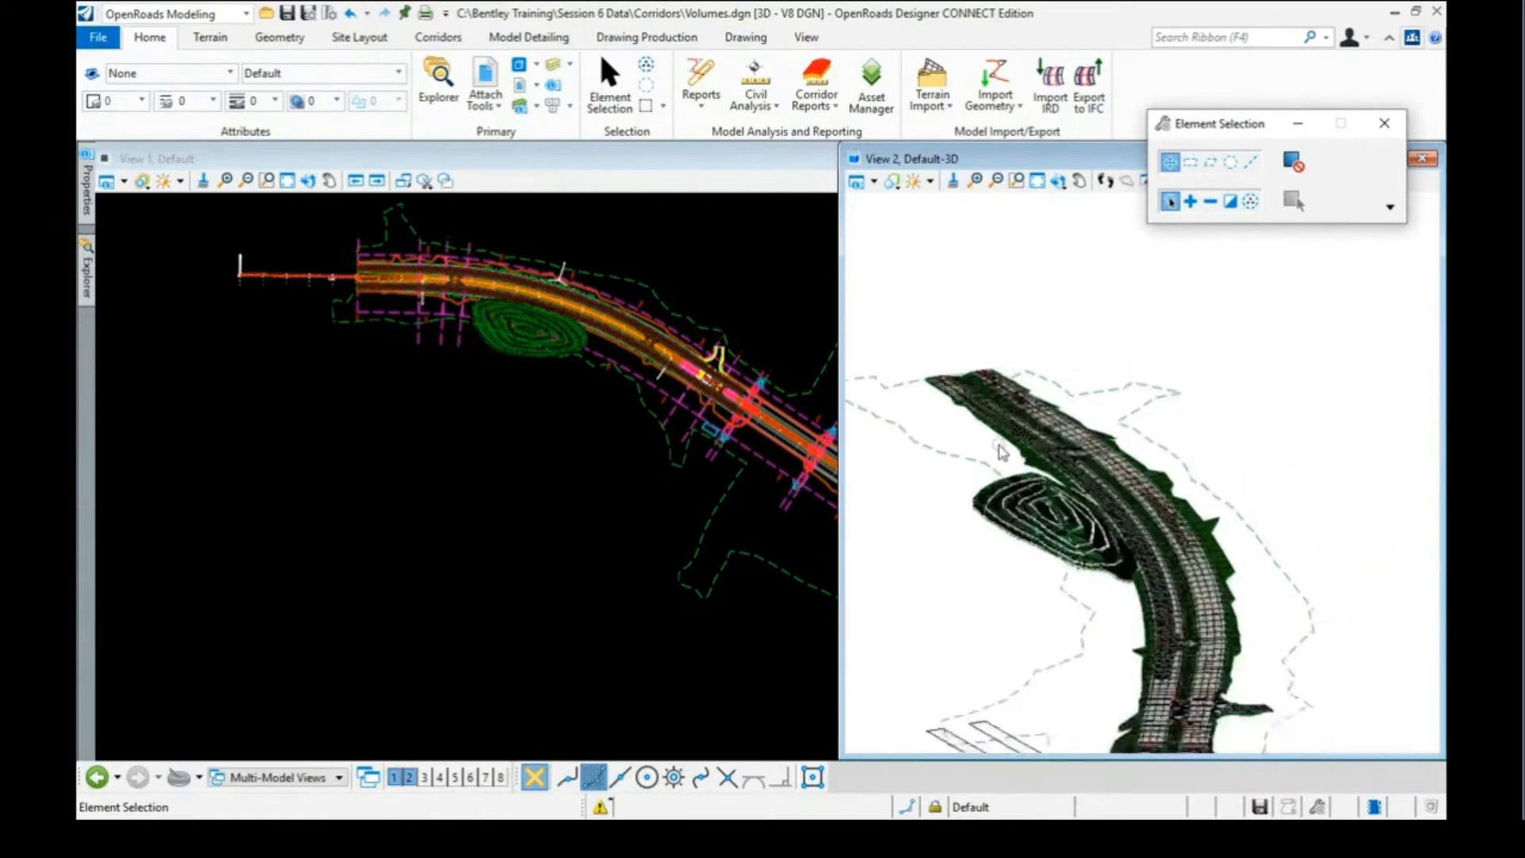
{"action": "scroll", "coordinate": [1151, 753], "scroll_direction": "up", "scroll_amount": 6}
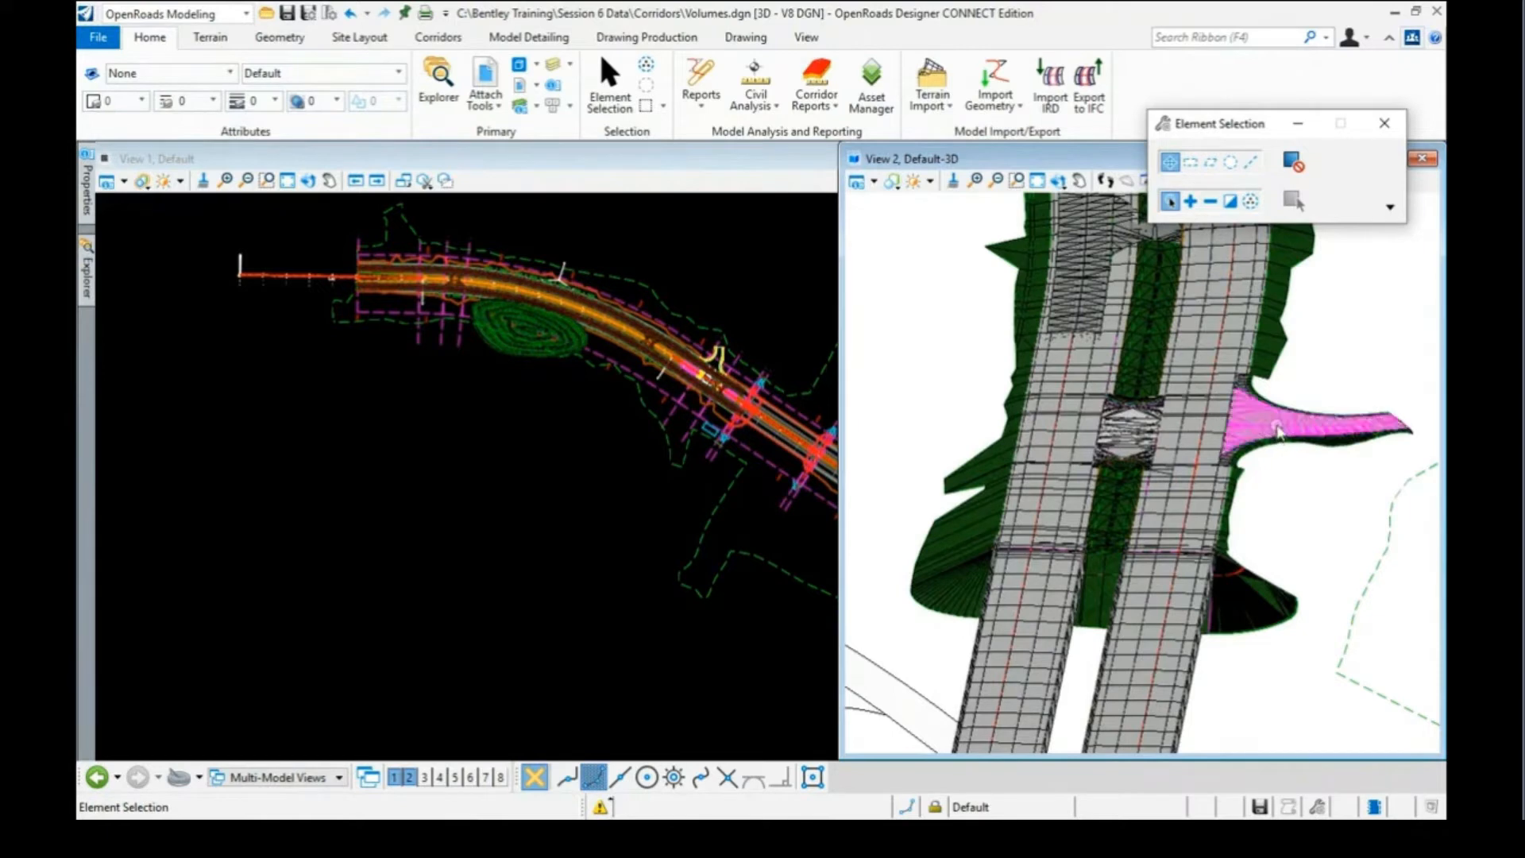
{"action": "mouse_move", "coordinate": [1277, 430]}
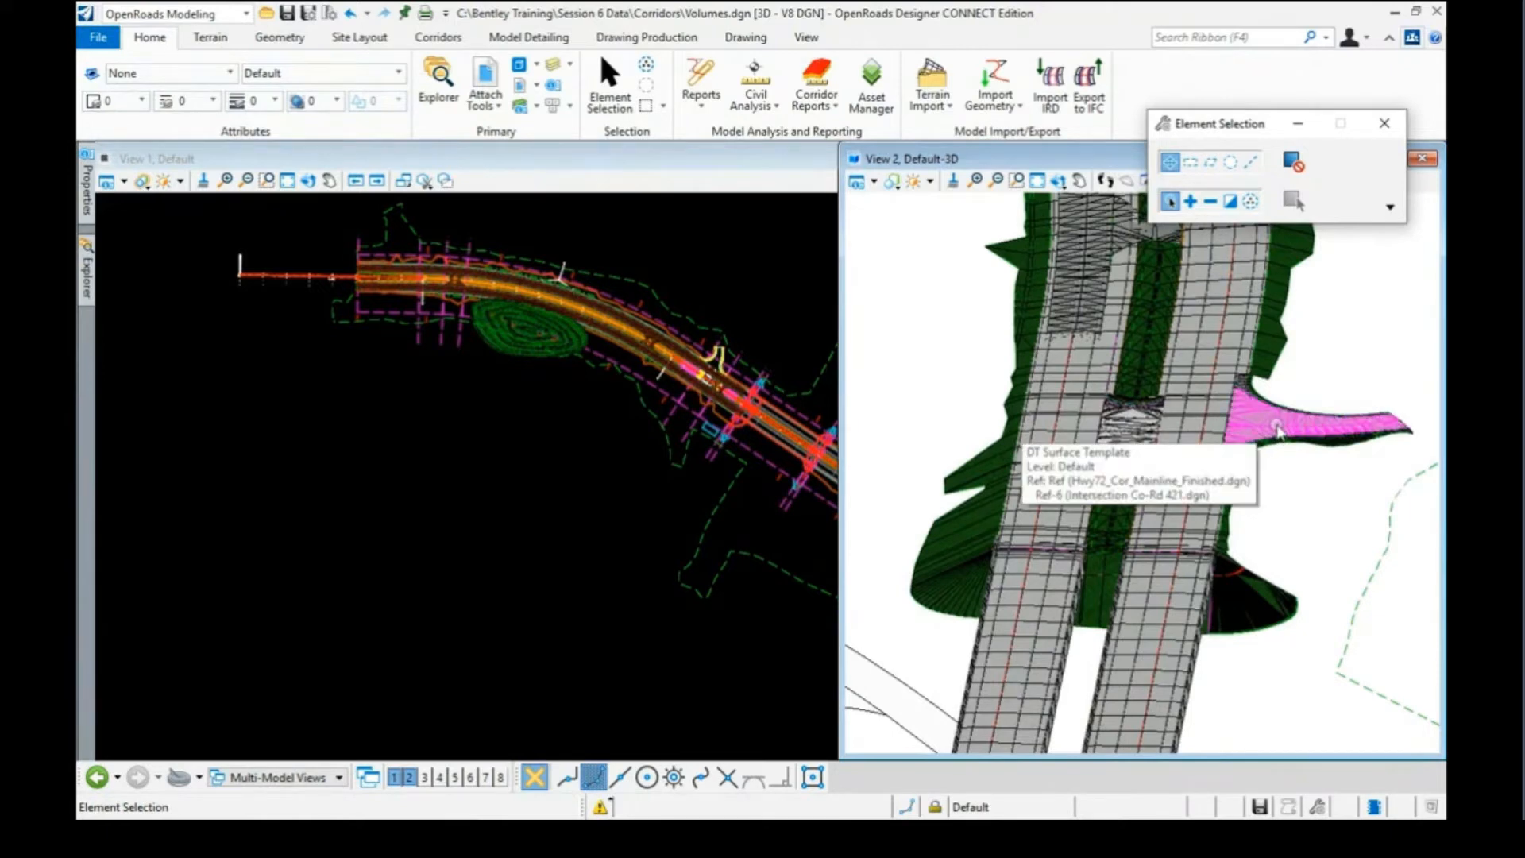
{"action": "scroll", "coordinate": [1340, 442], "scroll_direction": "up", "scroll_amount": 4}
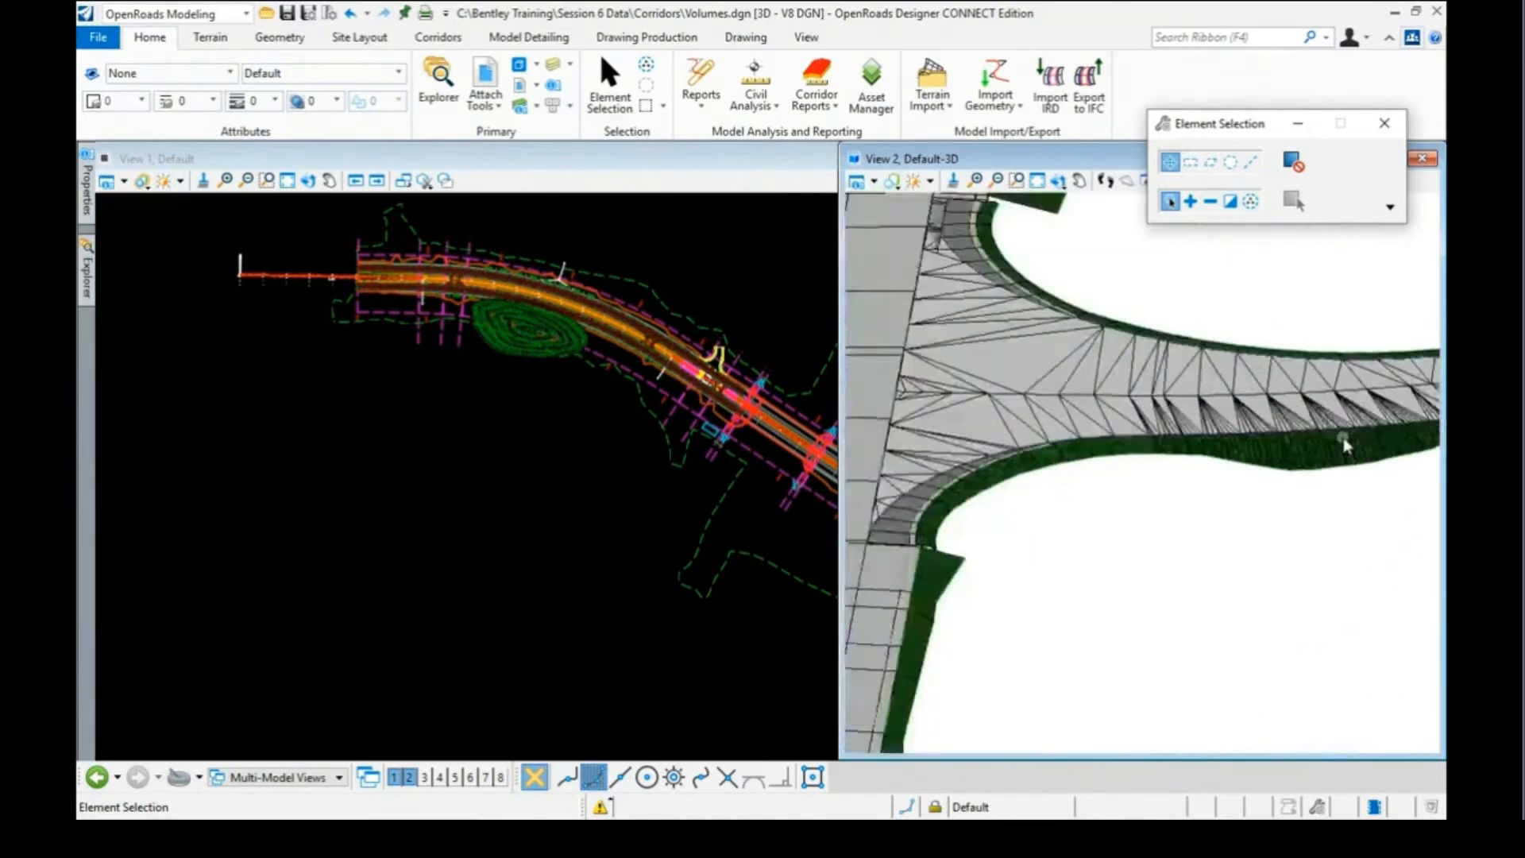
{"action": "scroll", "coordinate": [1342, 445], "scroll_direction": "down", "scroll_amount": 2}
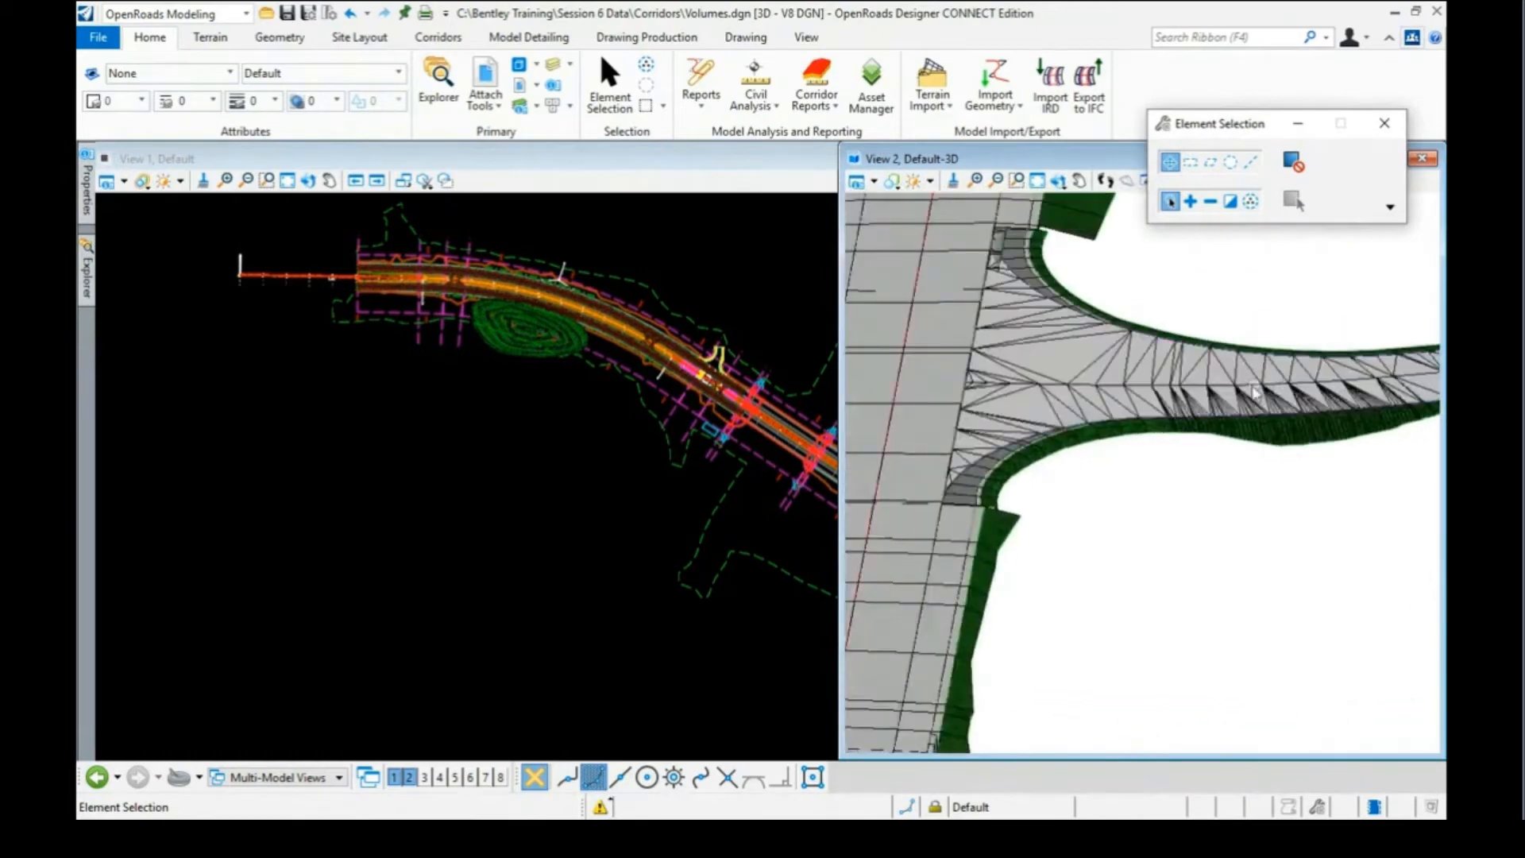
{"action": "scroll", "coordinate": [1252, 392], "scroll_direction": "down", "scroll_amount": 3}
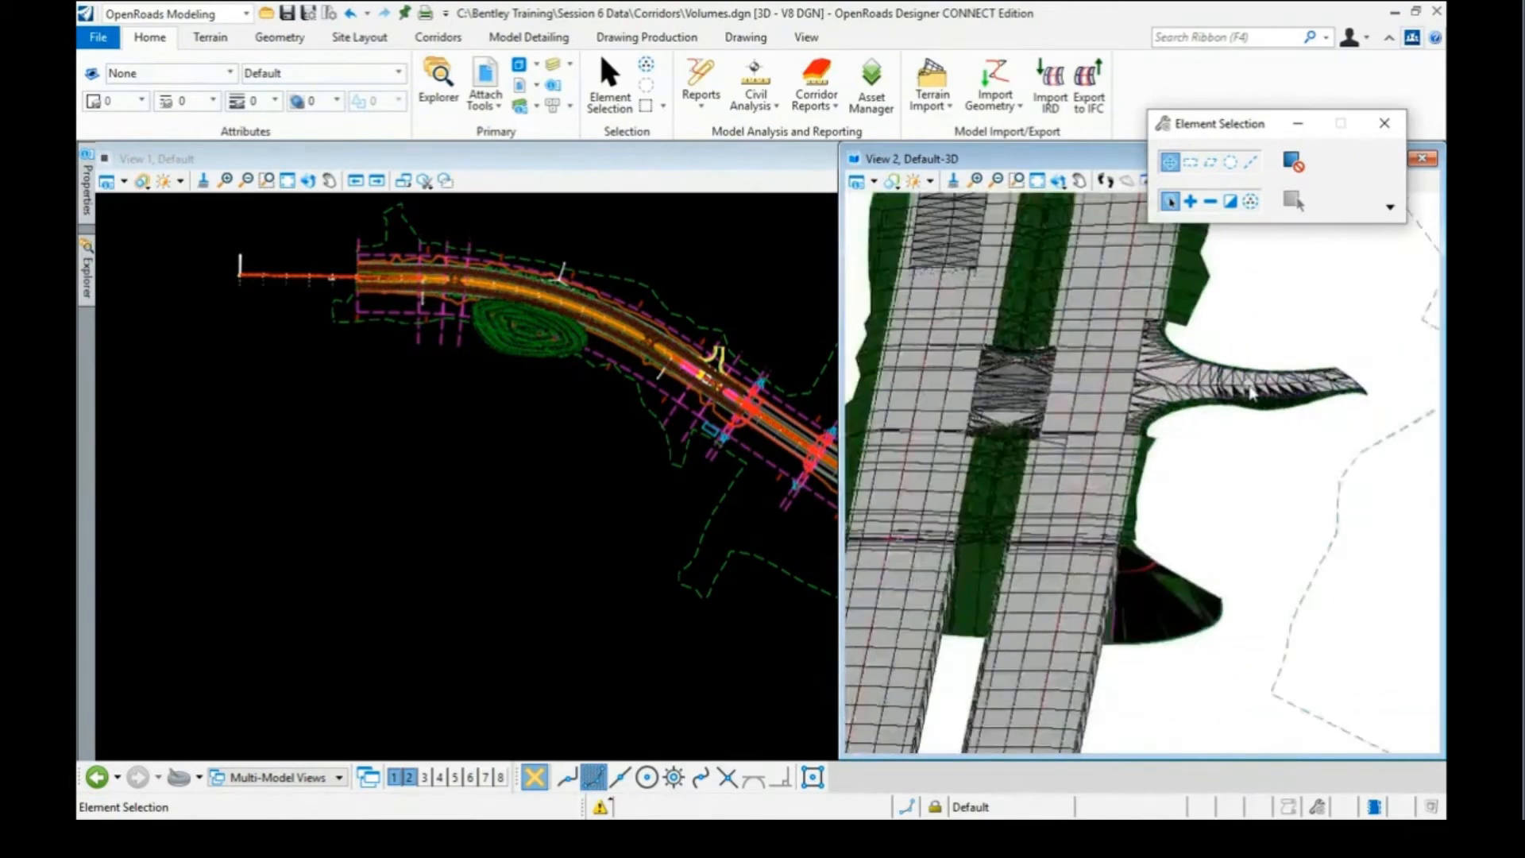
{"action": "scroll", "coordinate": [1244, 390], "scroll_direction": "down", "scroll_amount": 2}
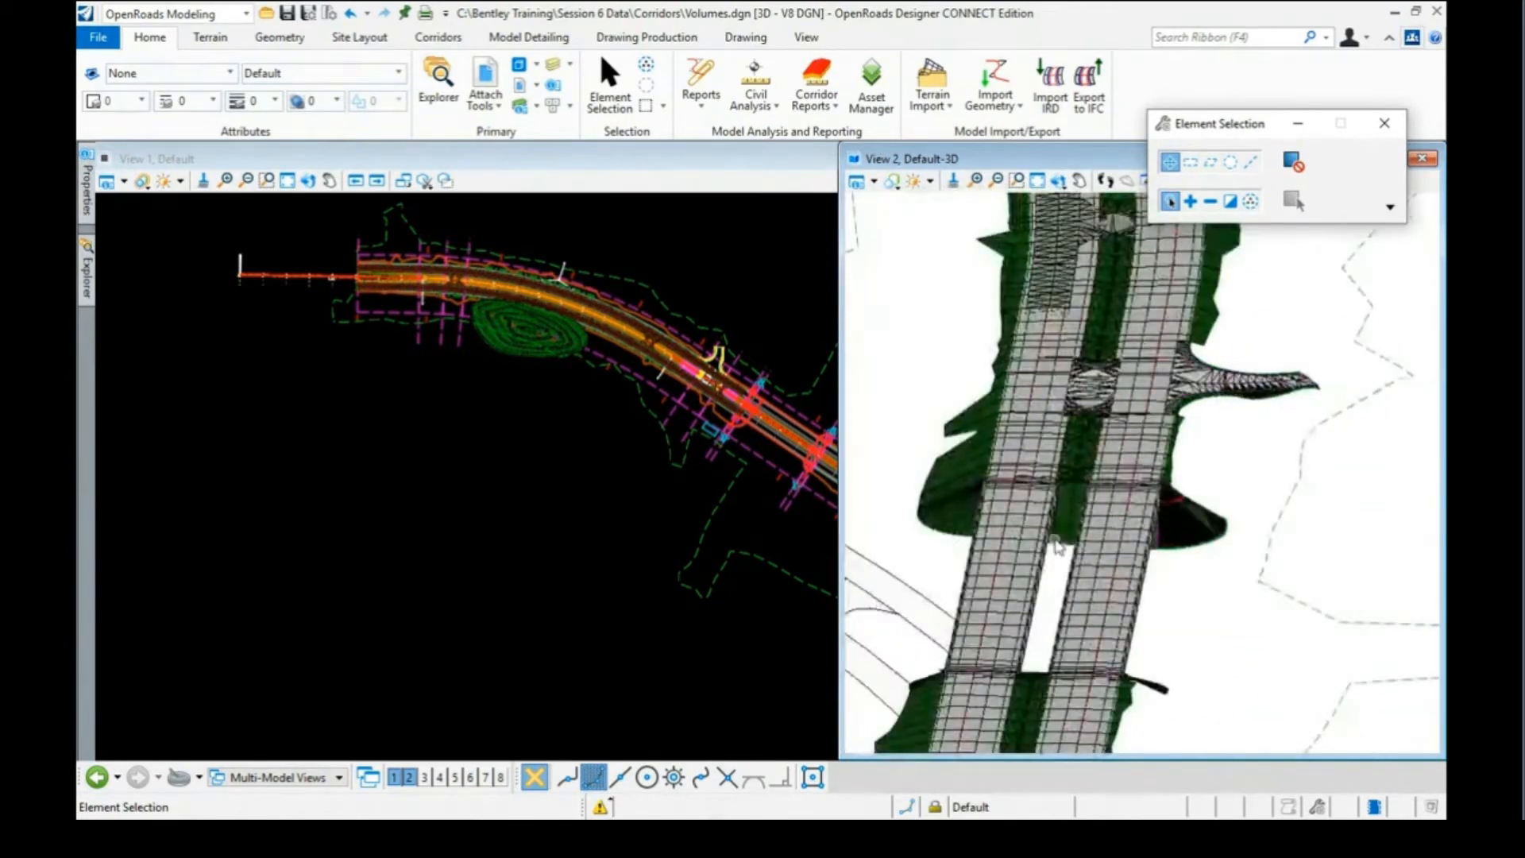
{"action": "scroll", "coordinate": [1057, 544], "scroll_direction": "up", "scroll_amount": 3}
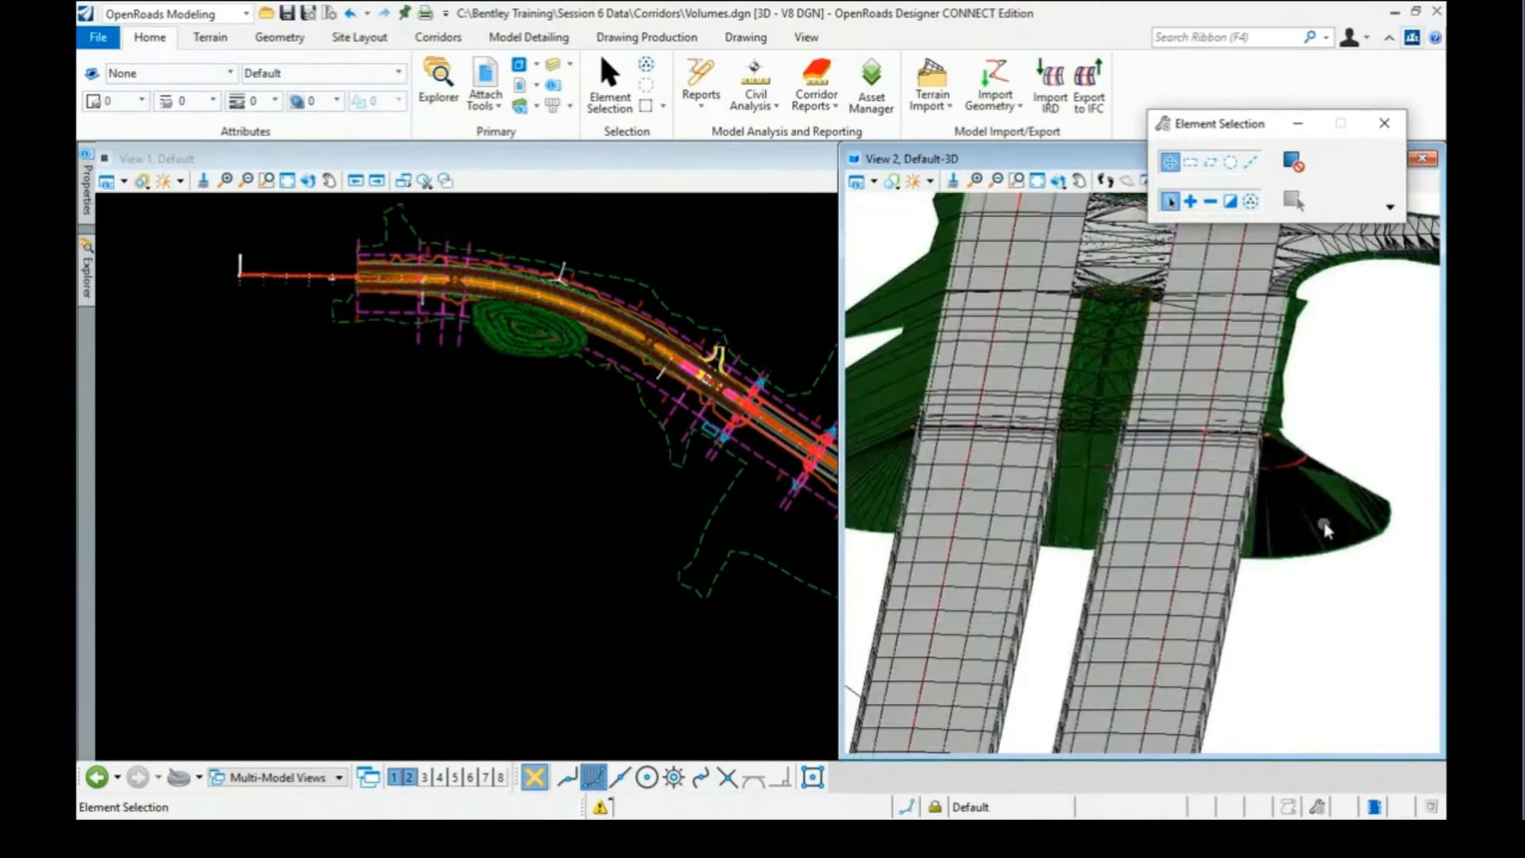
{"action": "scroll", "coordinate": [1319, 510], "scroll_direction": "down", "scroll_amount": 1}
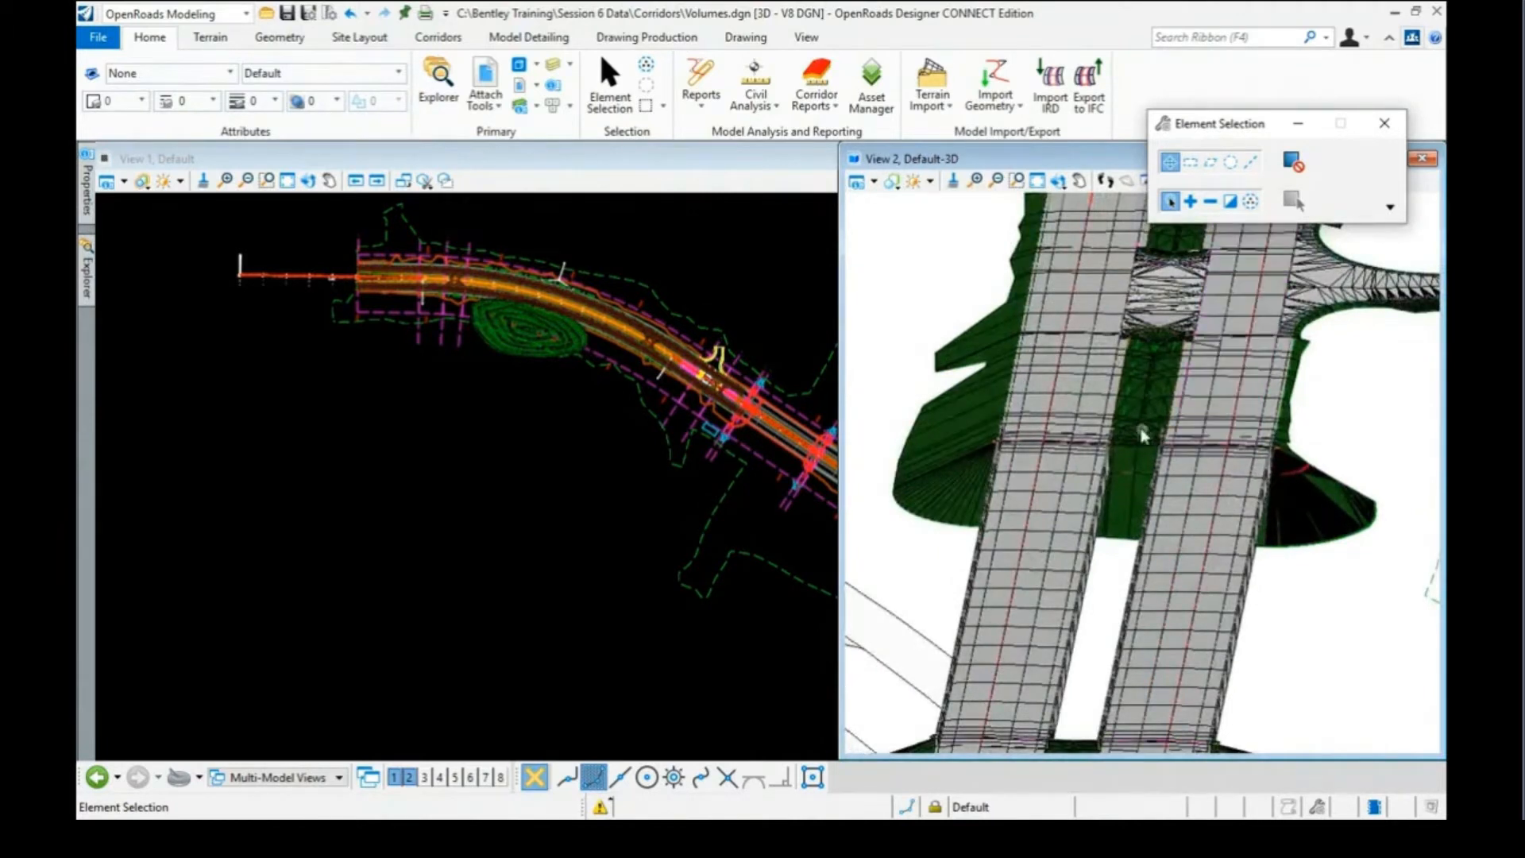
{"action": "mouse_move", "coordinate": [1138, 418]}
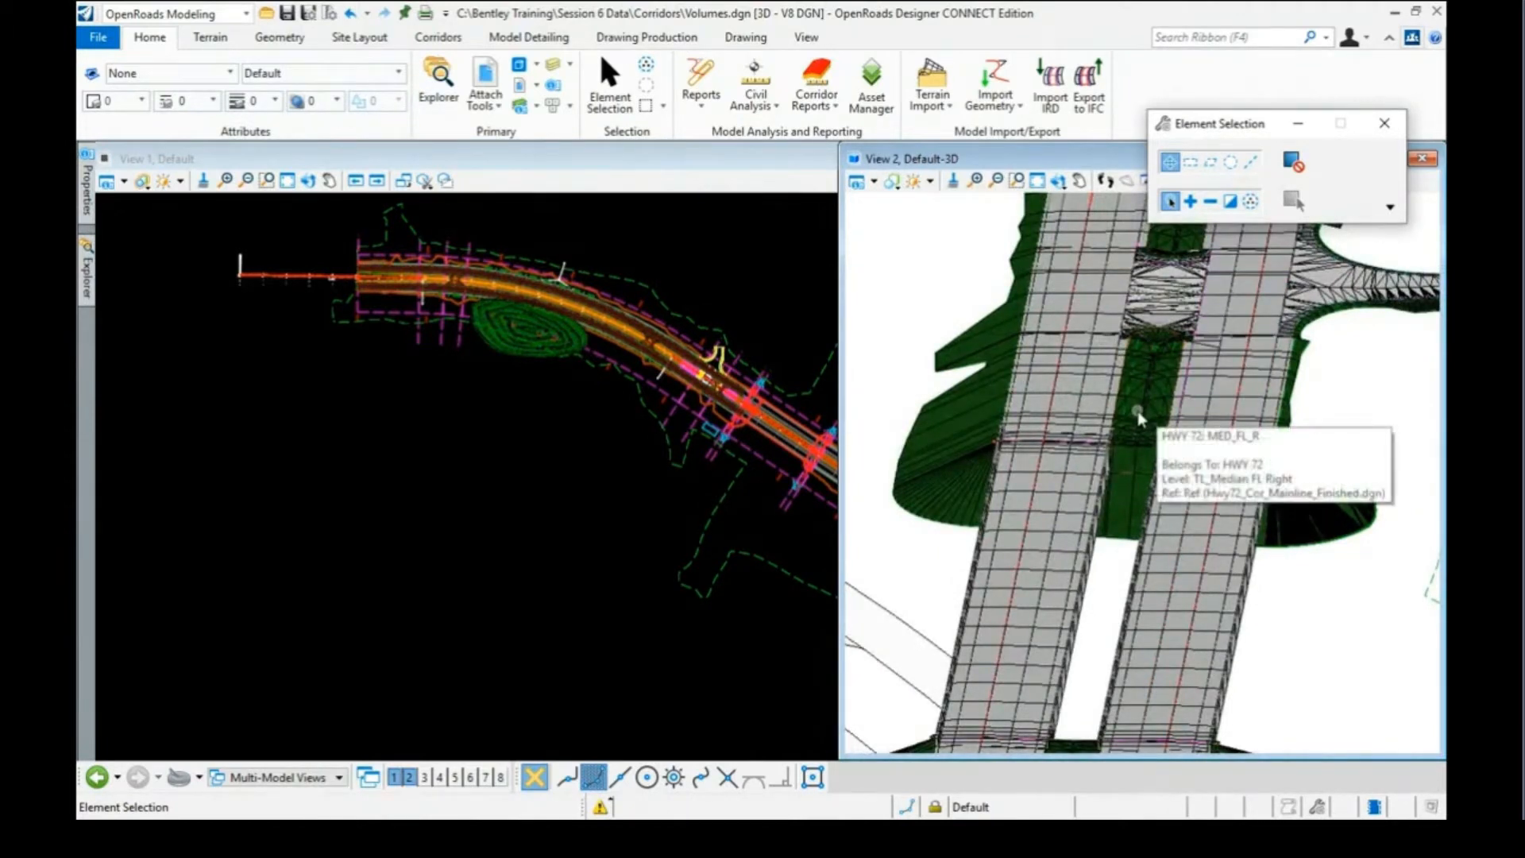
{"action": "scroll", "coordinate": [1138, 418], "scroll_direction": "down", "scroll_amount": 2}
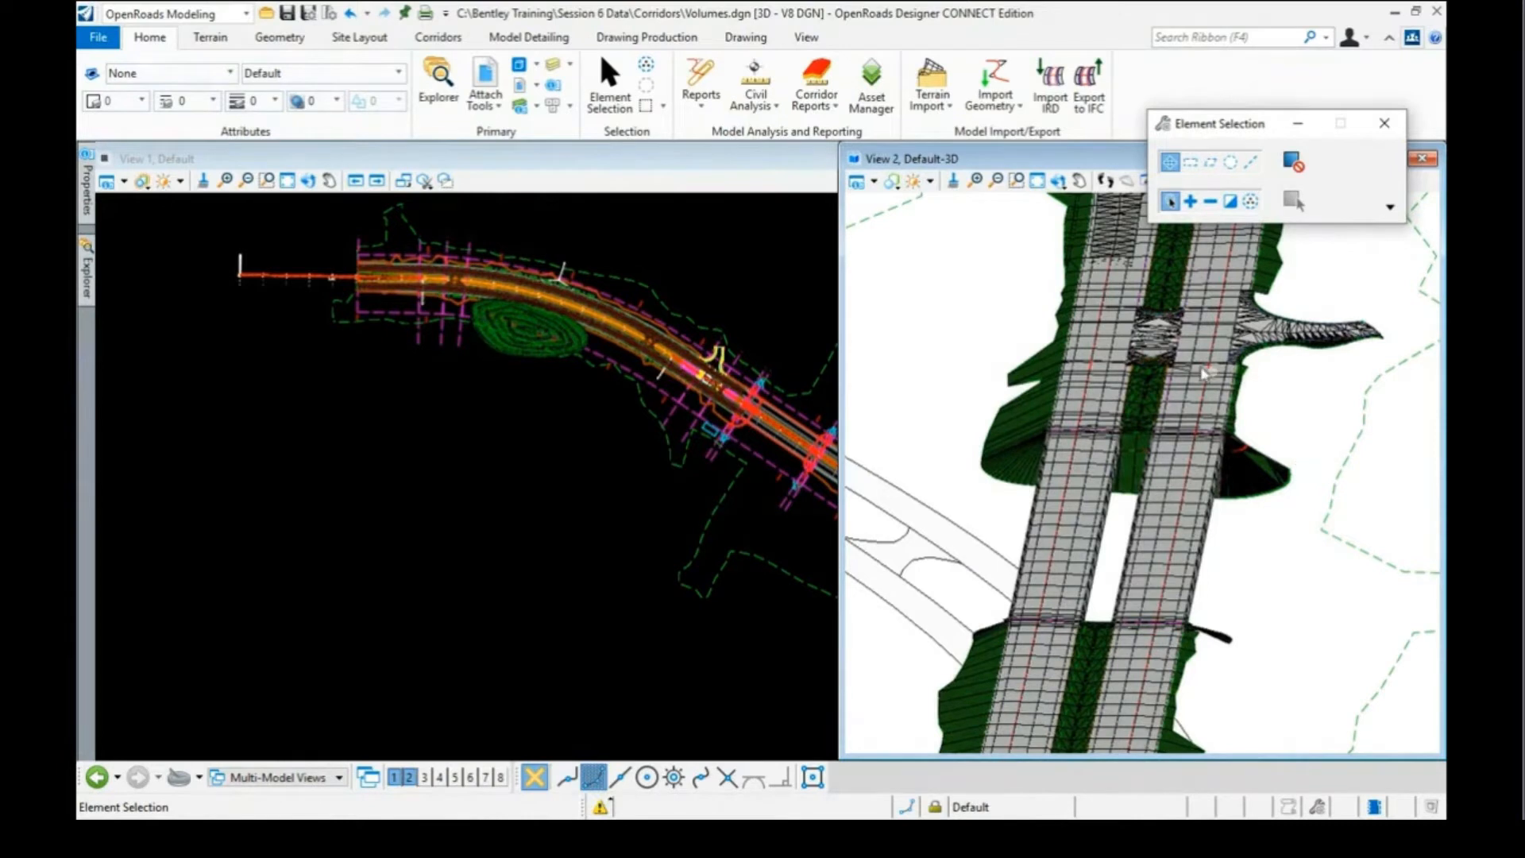
{"action": "mouse_move", "coordinate": [1232, 487]}
Rotate the 3D model to inspect the twin bridges from the side and look back along the mainline with the existing pavement
{"action": "left_click", "coordinate": [1057, 181]}
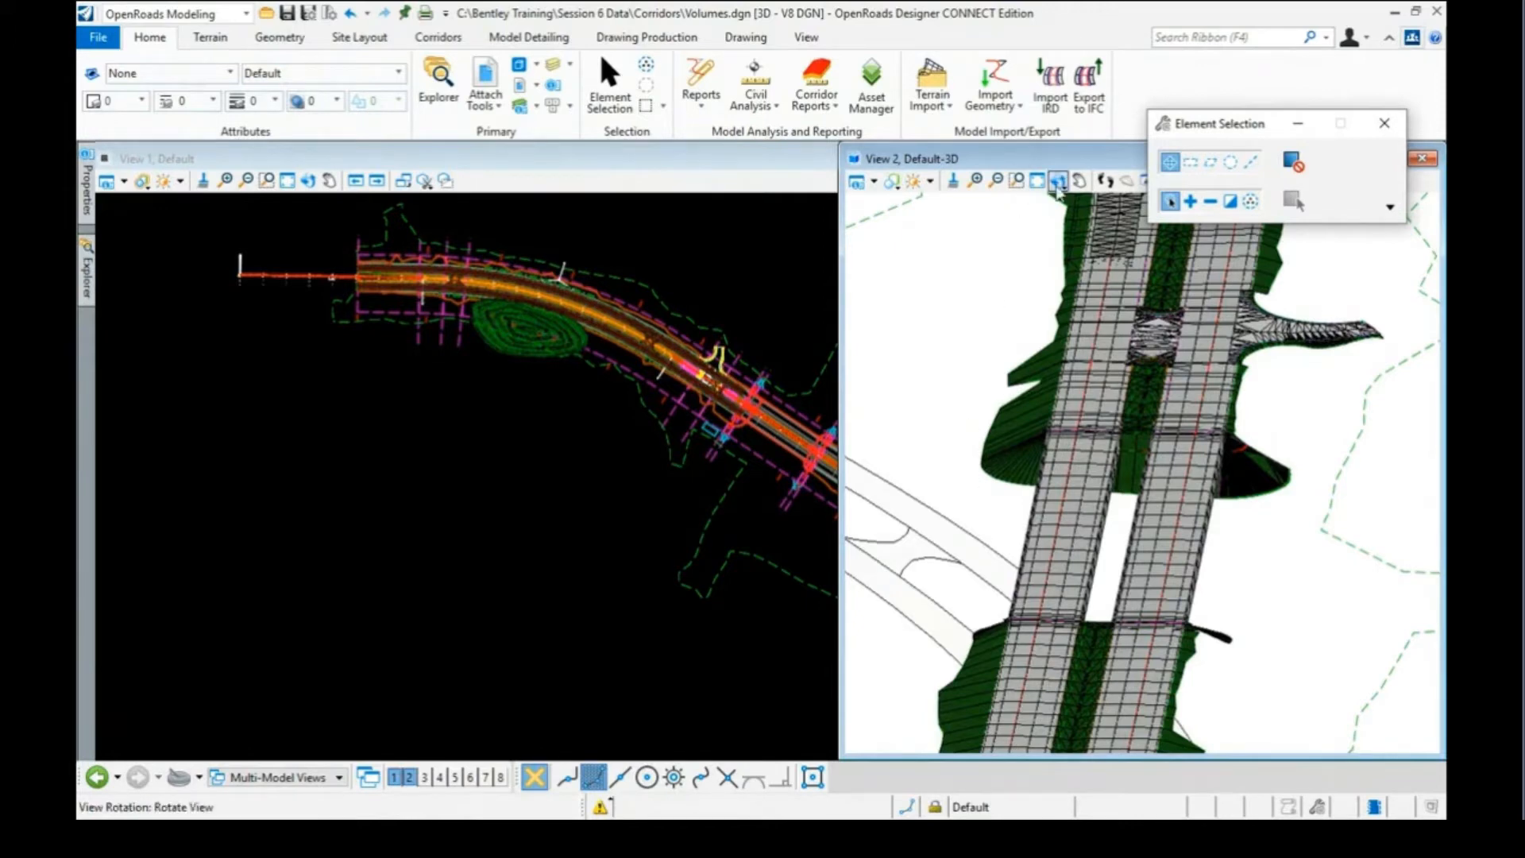
{"action": "left_click", "coordinate": [945, 584]}
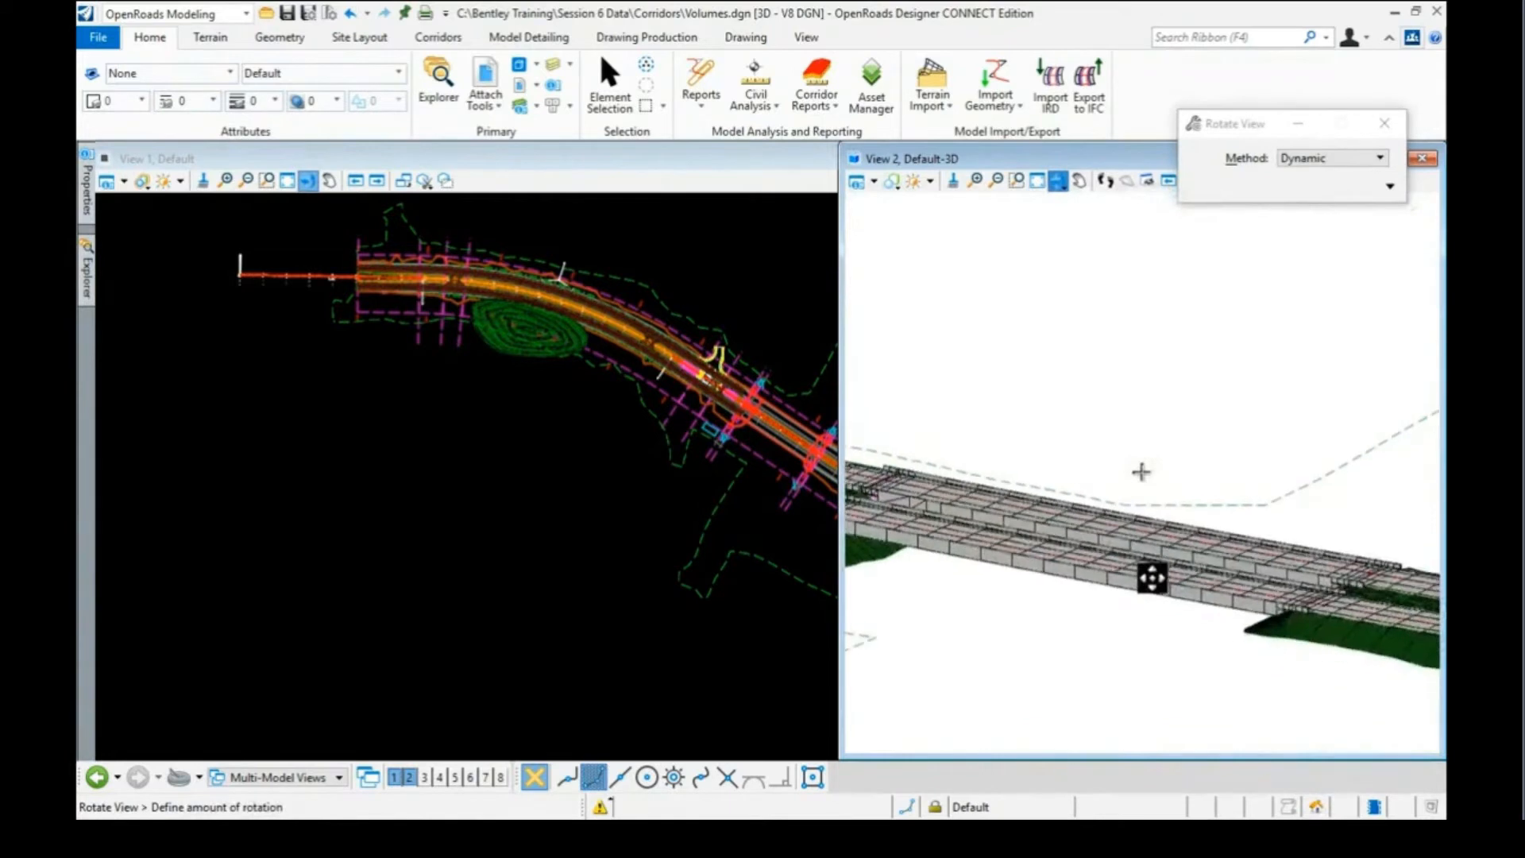
{"action": "left_click", "coordinate": [1239, 504]}
{"action": "scroll", "coordinate": [1241, 506], "scroll_direction": "down", "scroll_amount": 3}
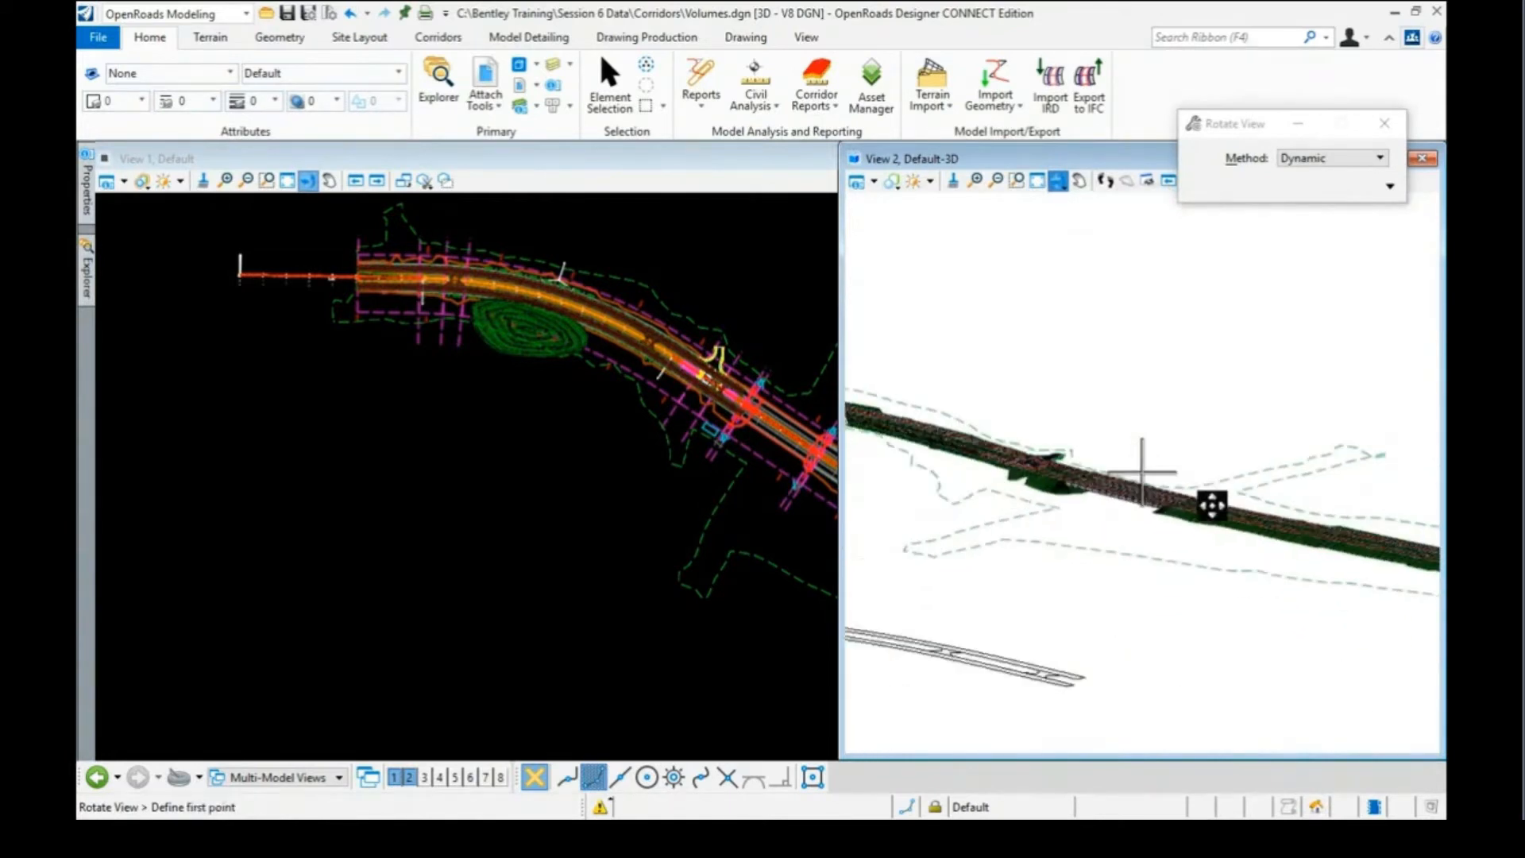
{"action": "right_click", "coordinate": [972, 484]}
{"action": "scroll", "coordinate": [1032, 459], "scroll_direction": "up", "scroll_amount": 4}
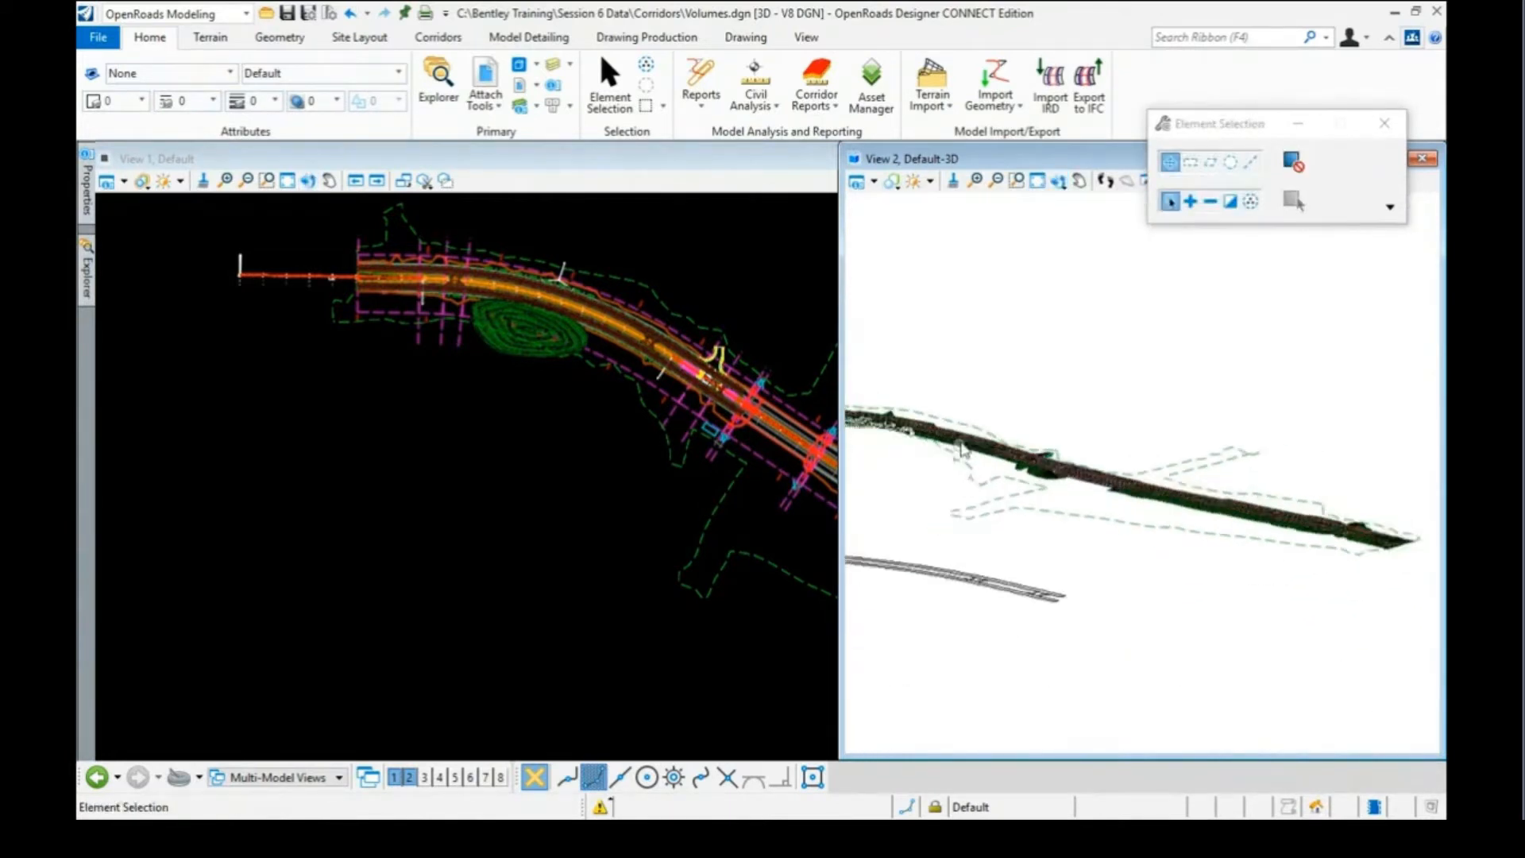
{"action": "scroll", "coordinate": [931, 451], "scroll_direction": "up", "scroll_amount": 1}
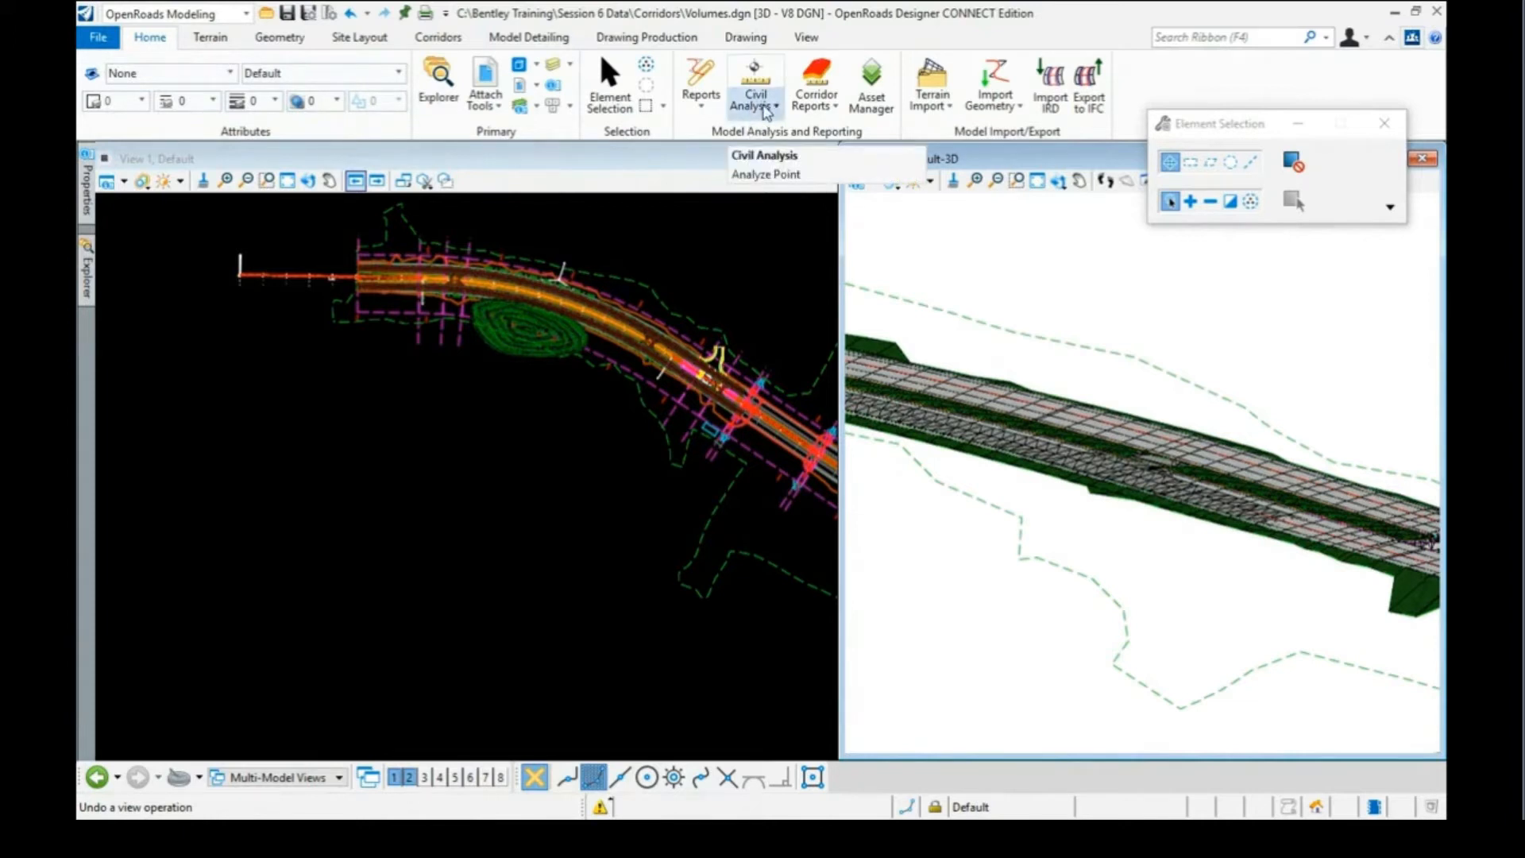
Create cut and fill volumes with the Volumes_Cut and Volumes_Fill definitions, computing unsuitable material and substrata with TC_Rock Surface, without custom computation
{"action": "left_click", "coordinate": [764, 116]}
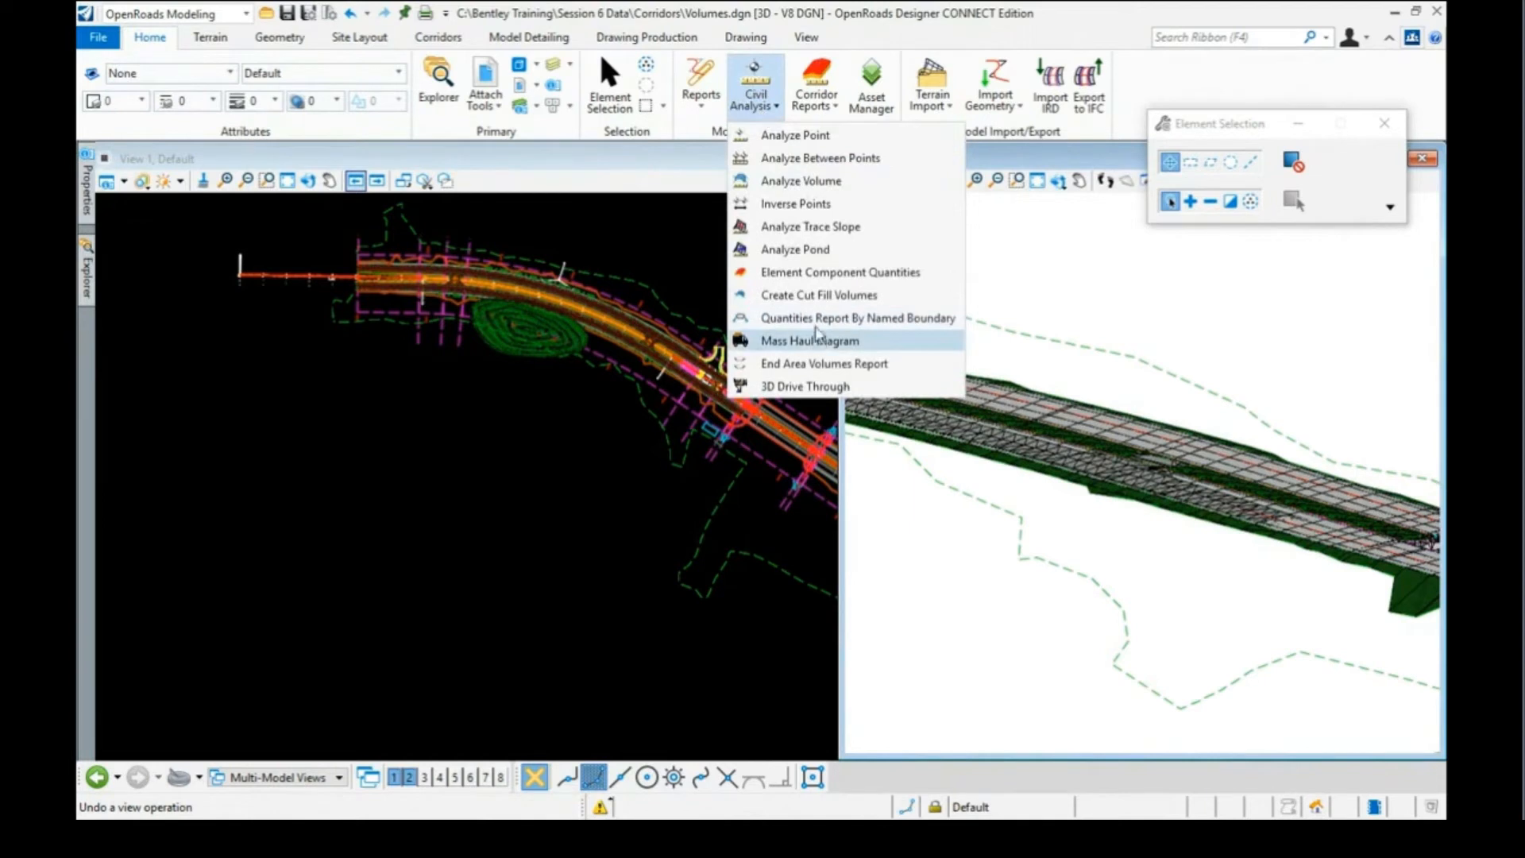
{"action": "left_click", "coordinate": [812, 295]}
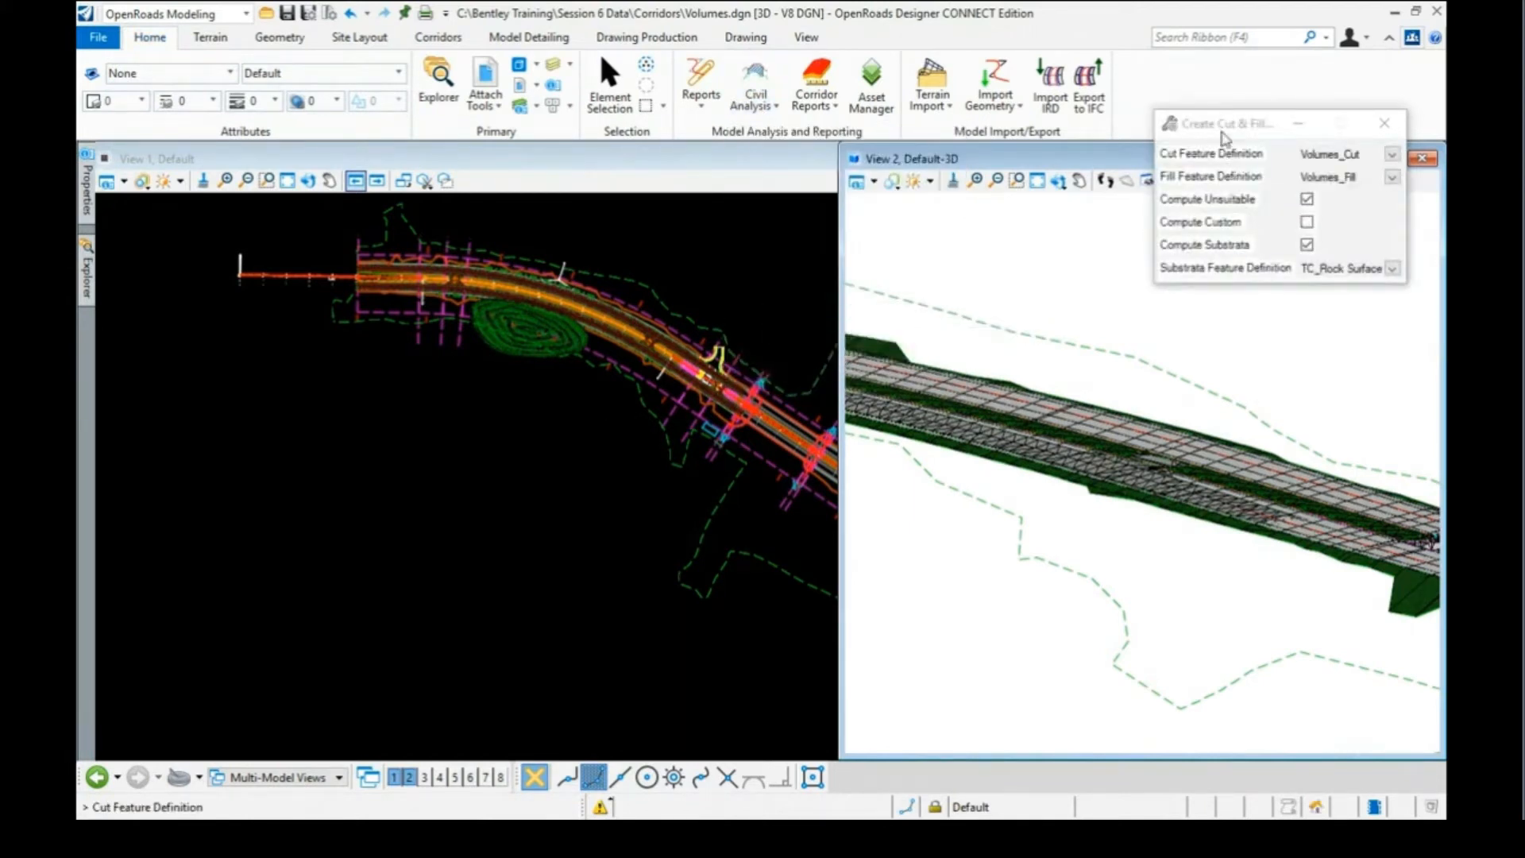
{"action": "left_click_drag", "start_coordinate": [1227, 127], "coordinate": [1101, 229]}
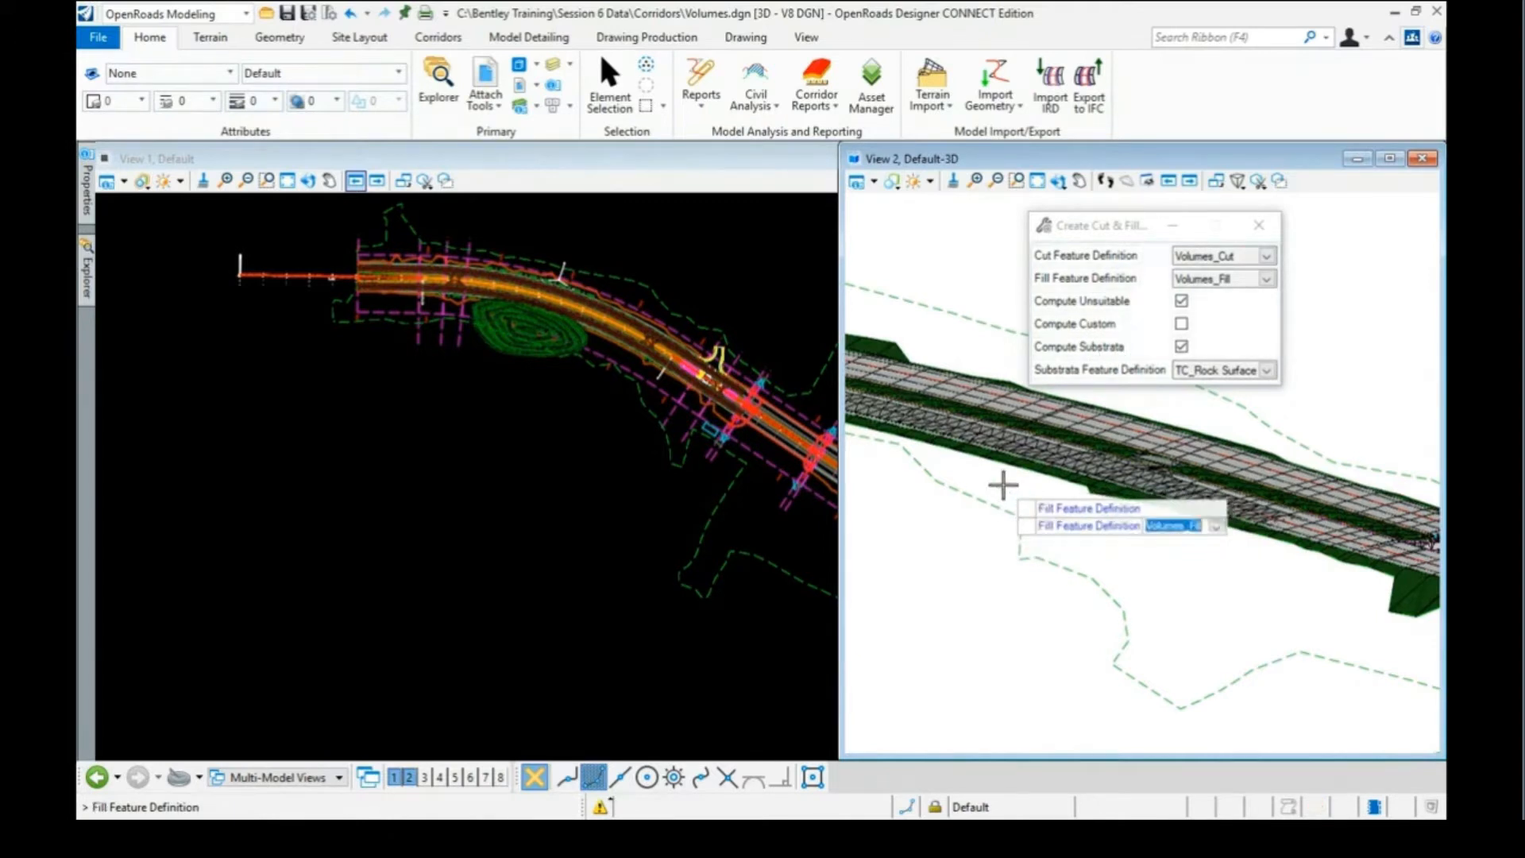
{"action": "left_click", "coordinate": [1003, 485]}
{"action": "left_click", "coordinate": [1003, 484]}
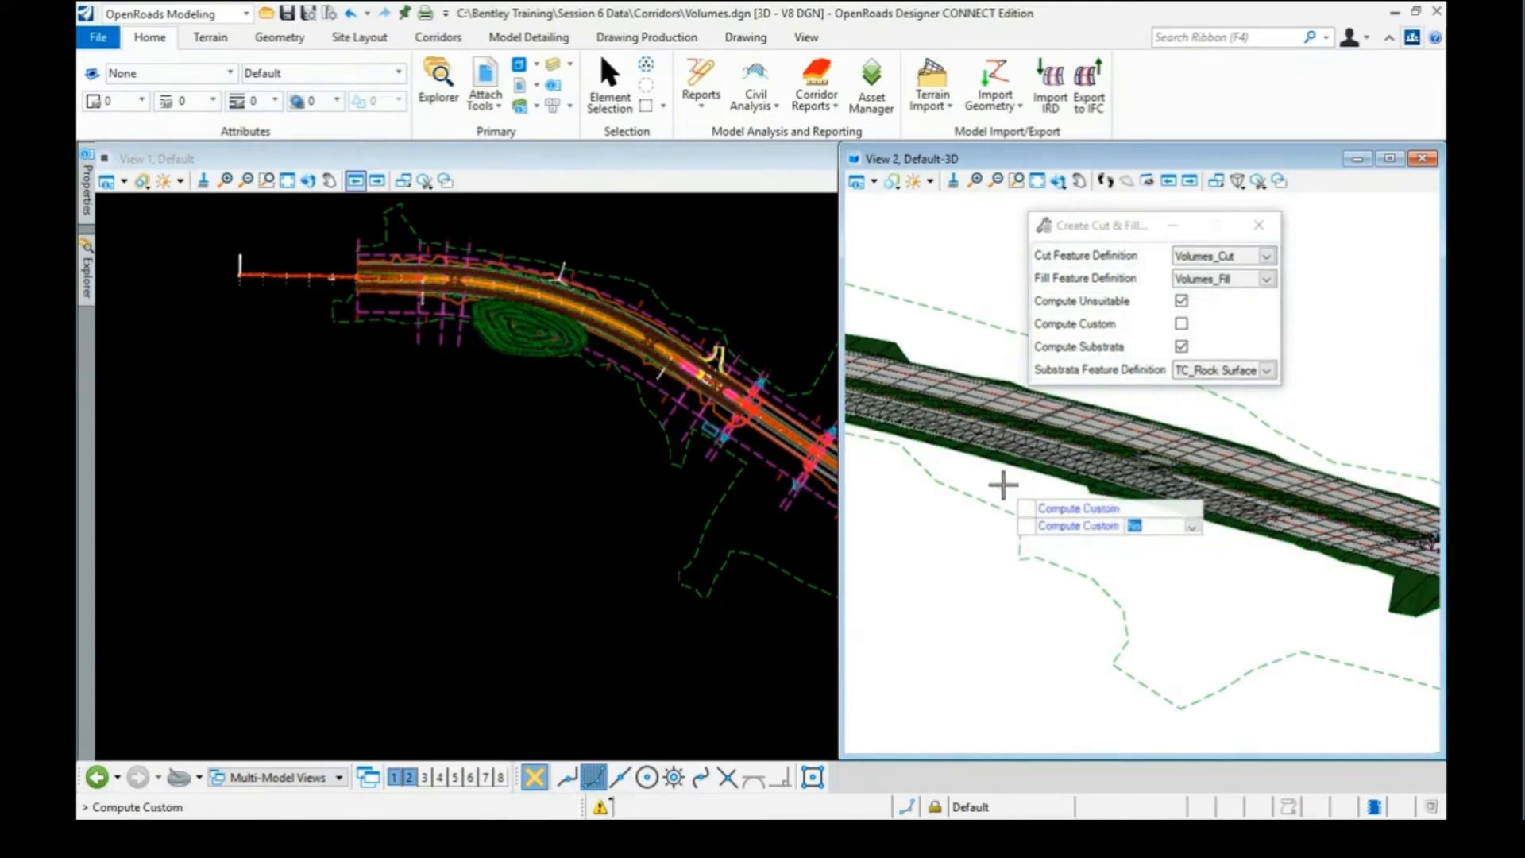
{"action": "left_click", "coordinate": [1003, 484]}
{"action": "left_click", "coordinate": [1003, 485]}
{"action": "left_click", "coordinate": [1003, 484]}
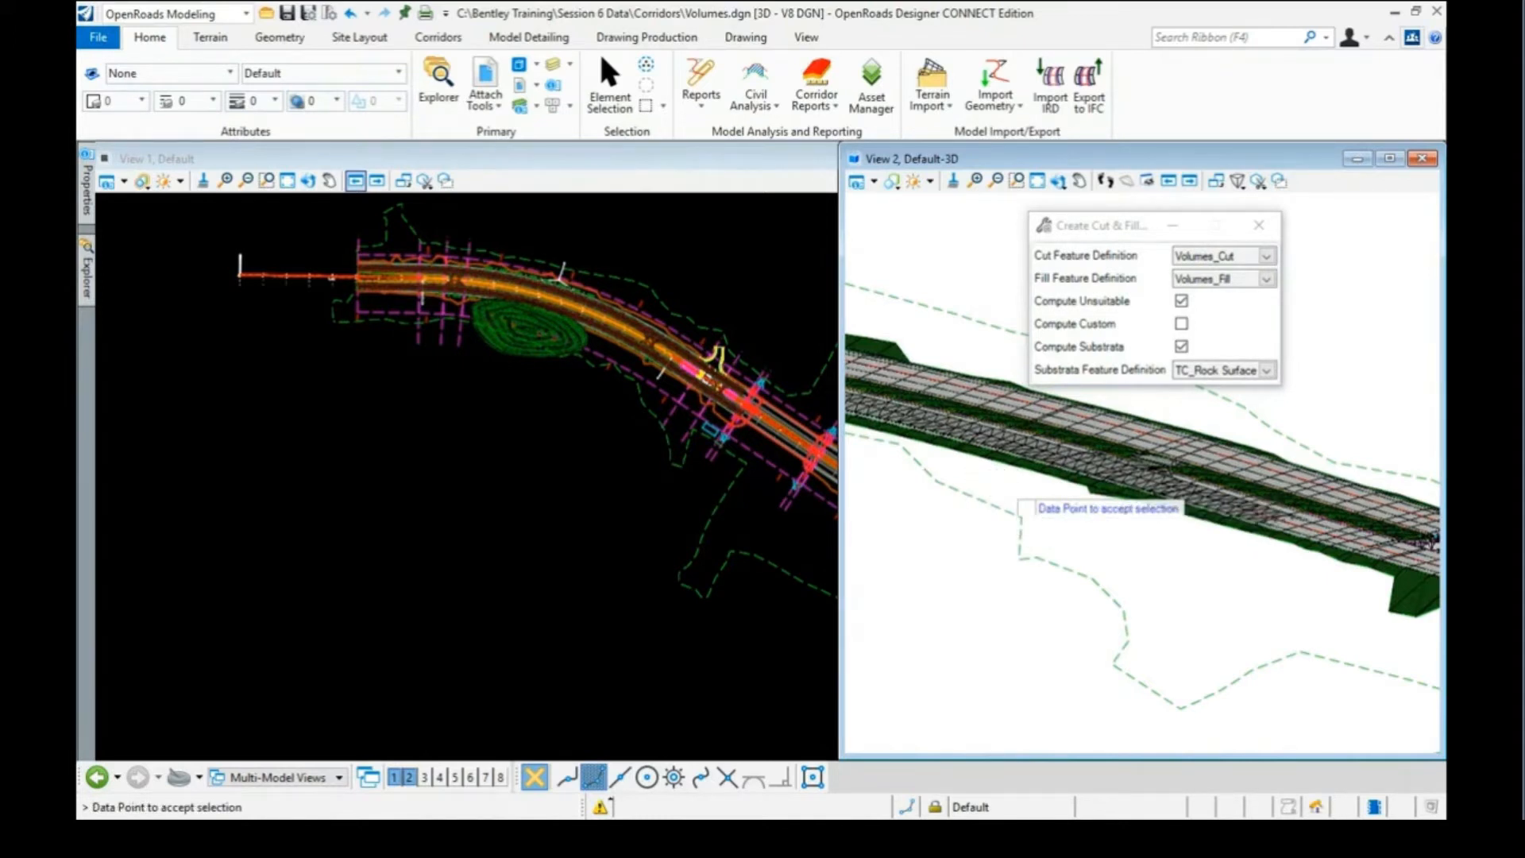
{"action": "left_click_drag", "start_coordinate": [1016, 361], "coordinate": [841, 376]}
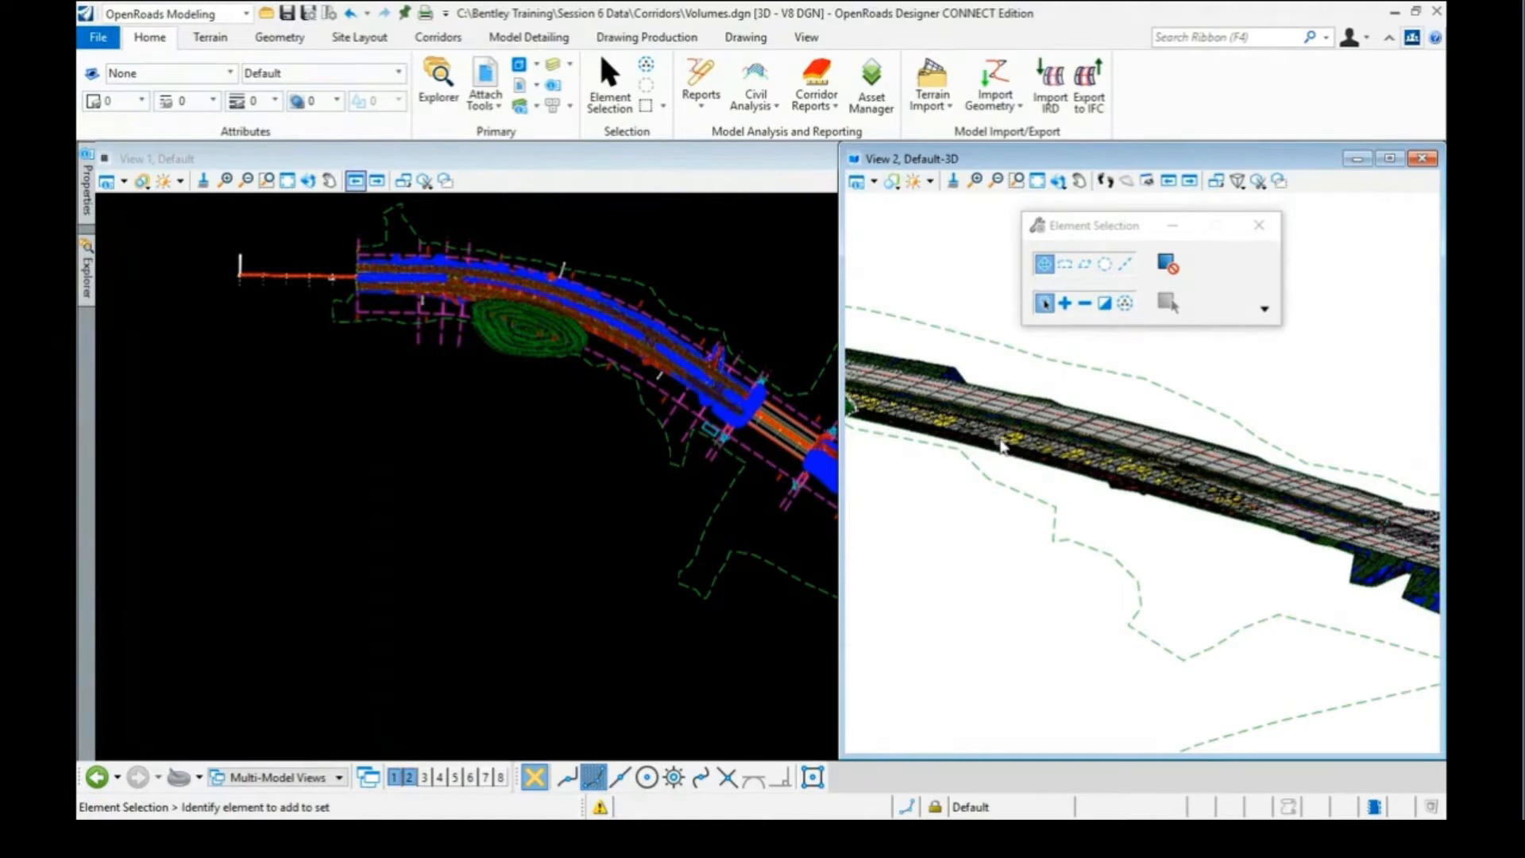
Turn off the display of the mainline corridor, rock limestone and existing pavement references so only the volume meshes show in 3D
{"action": "scroll", "coordinate": [1060, 446], "scroll_direction": "down", "scroll_amount": 1}
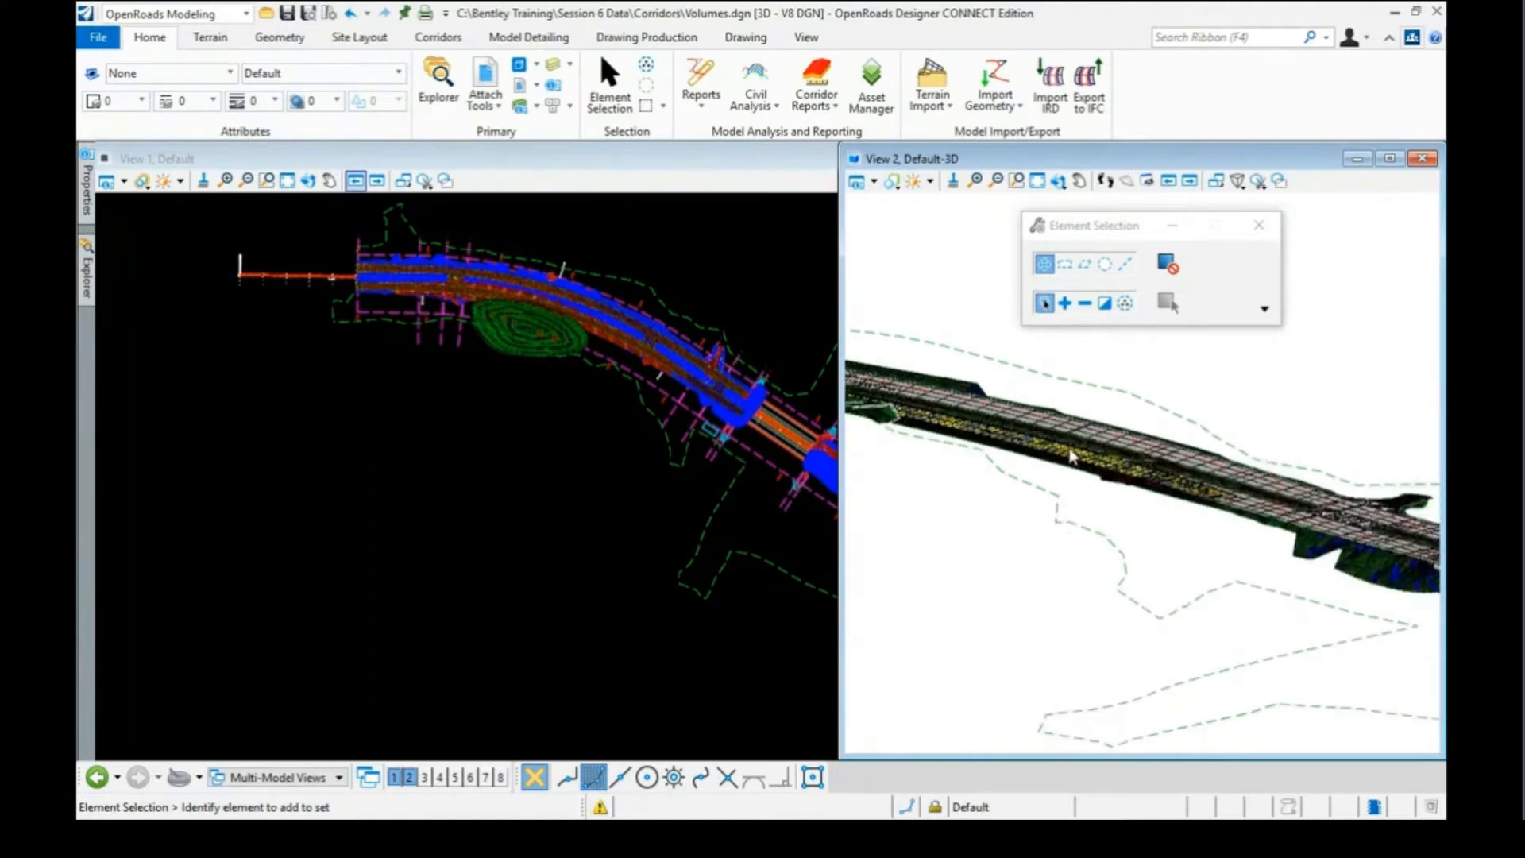
{"action": "scroll", "coordinate": [1071, 457], "scroll_direction": "down", "scroll_amount": 3}
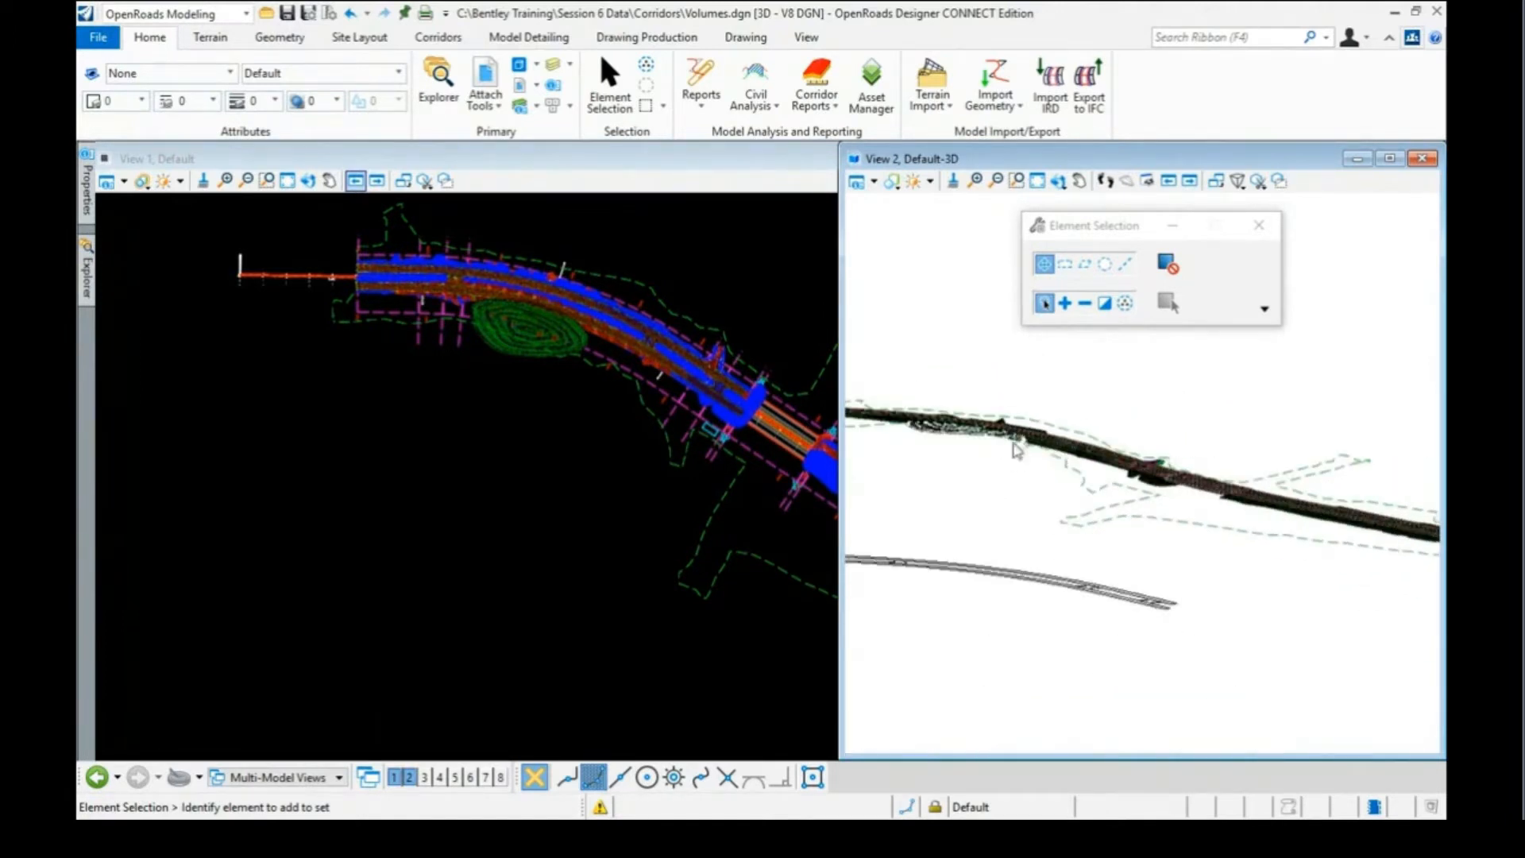
{"action": "scroll", "coordinate": [1016, 450], "scroll_direction": "up", "scroll_amount": 3}
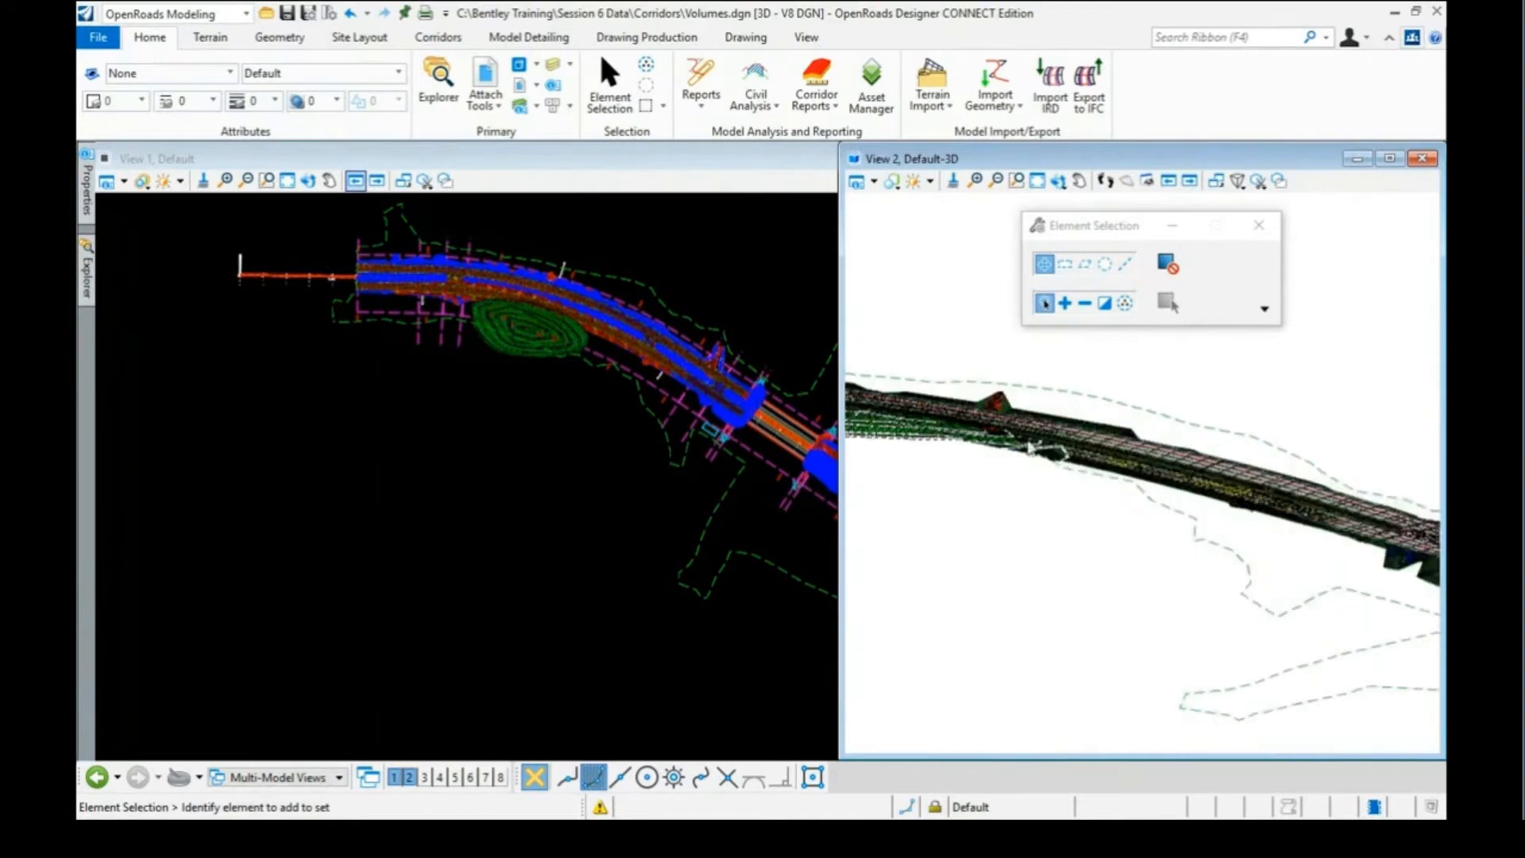
{"action": "scroll", "coordinate": [1047, 451], "scroll_direction": "up", "scroll_amount": 1}
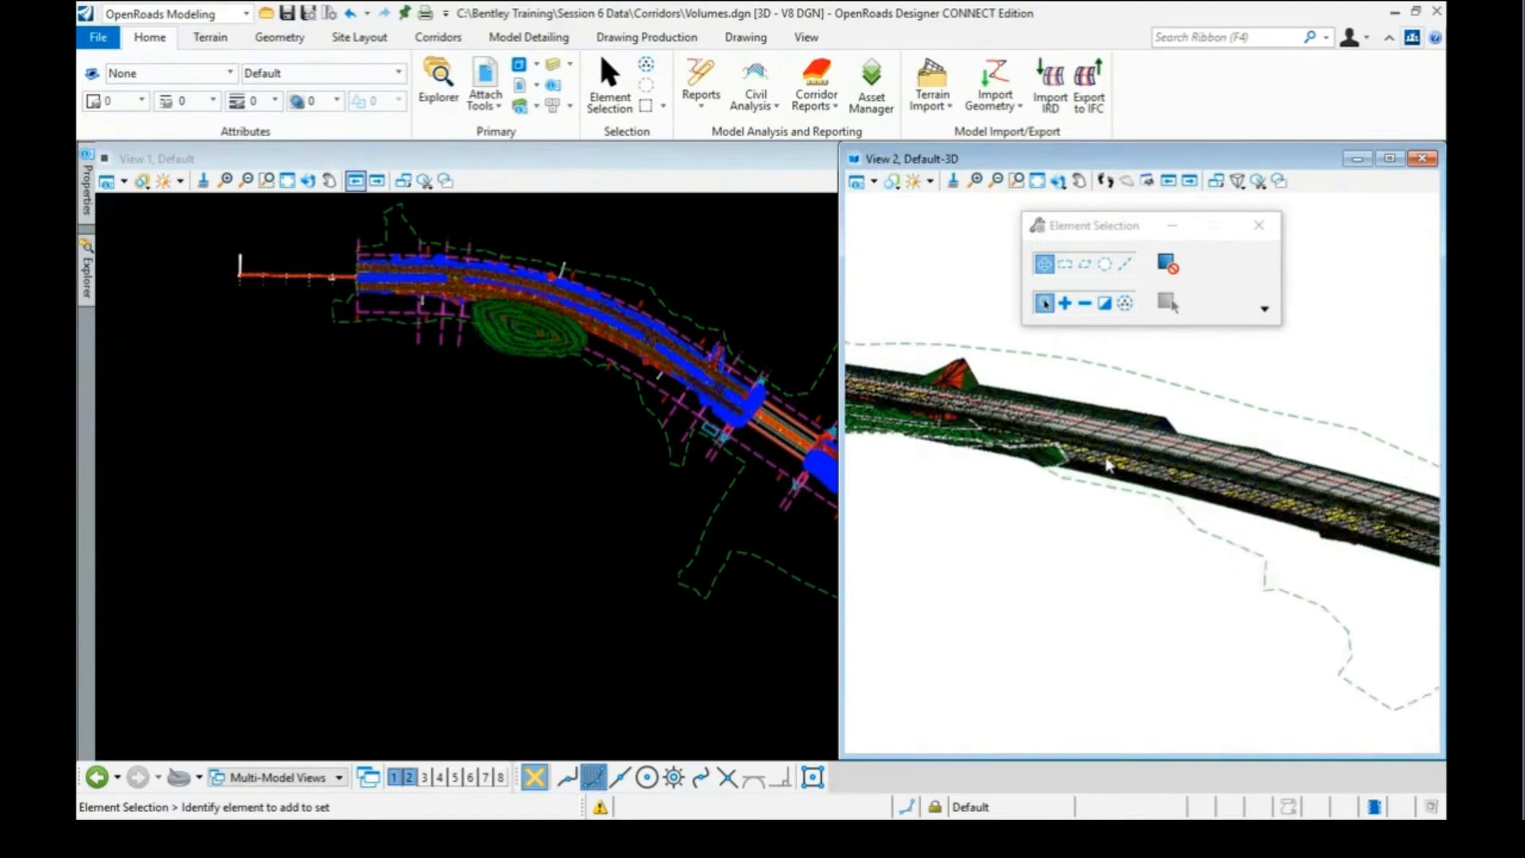
{"action": "left_click", "coordinate": [1017, 180]}
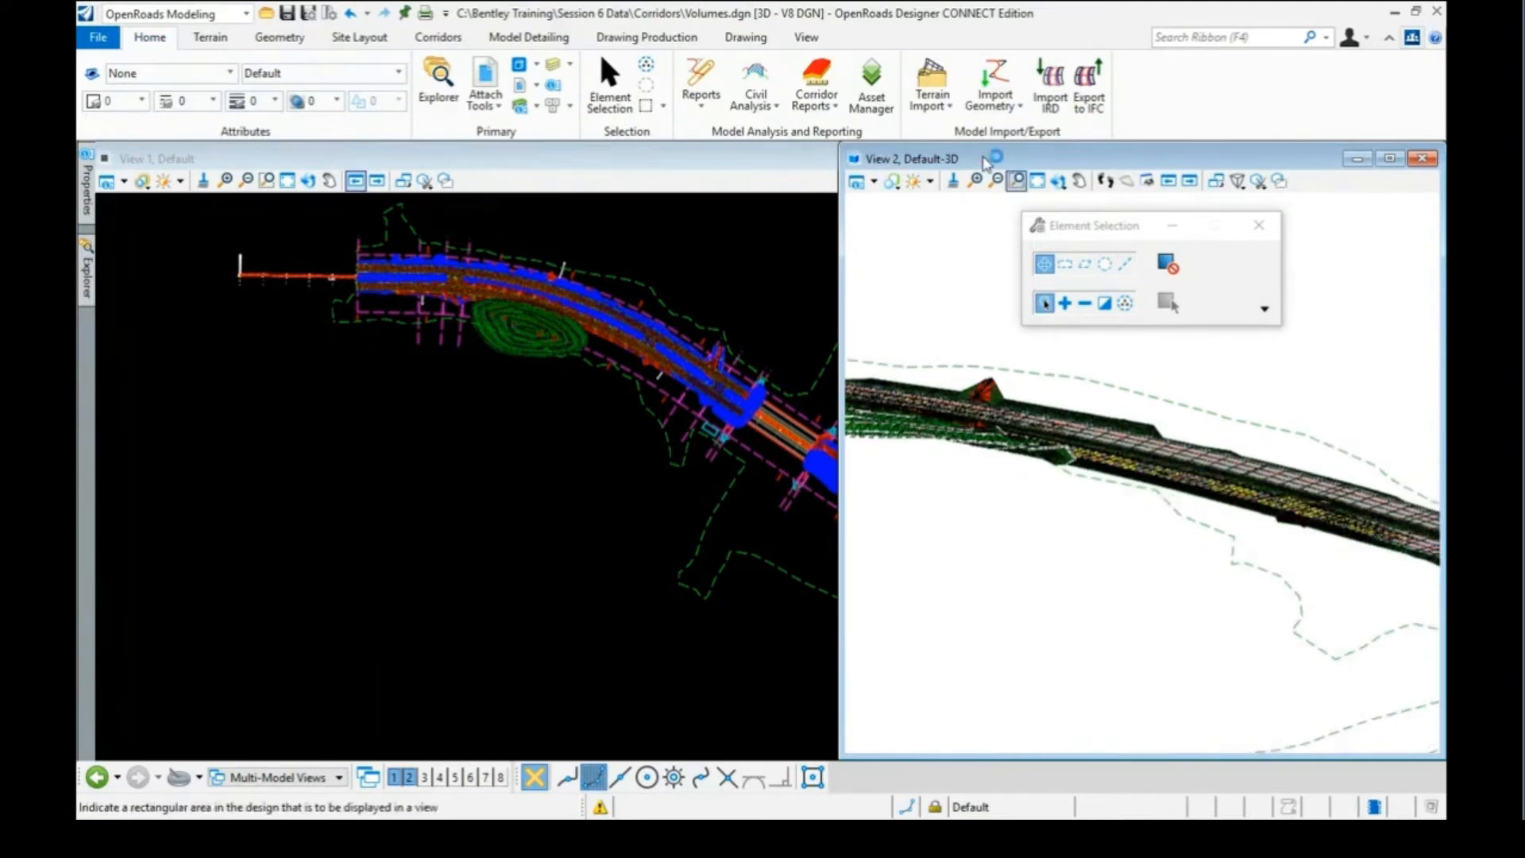
{"action": "left_click", "coordinate": [488, 70]}
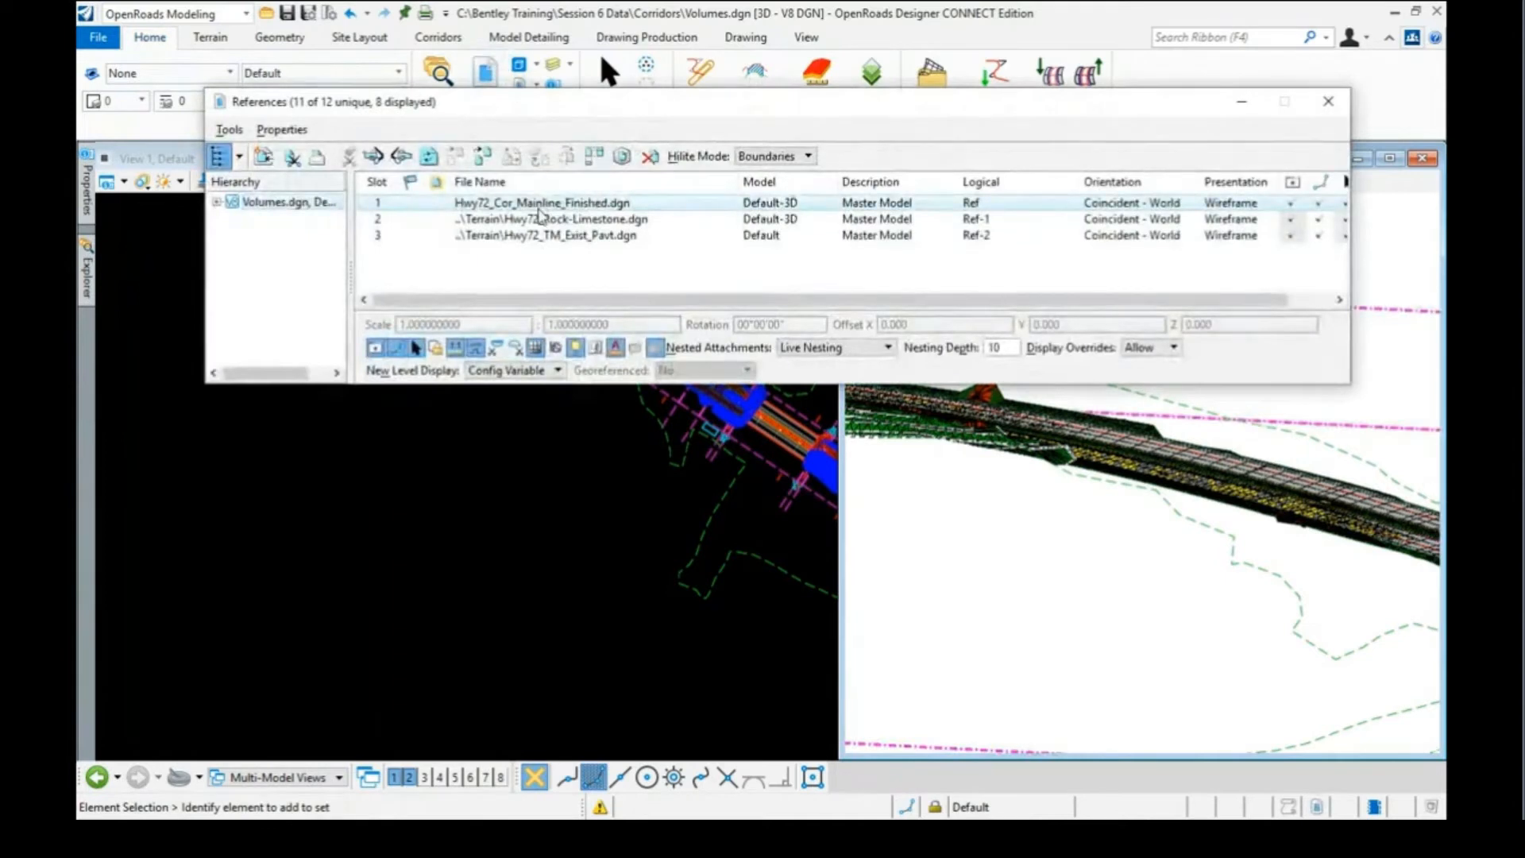
{"action": "left_click", "coordinate": [540, 205]}
{"action": "left_click", "coordinate": [517, 236], "text": "shift"}
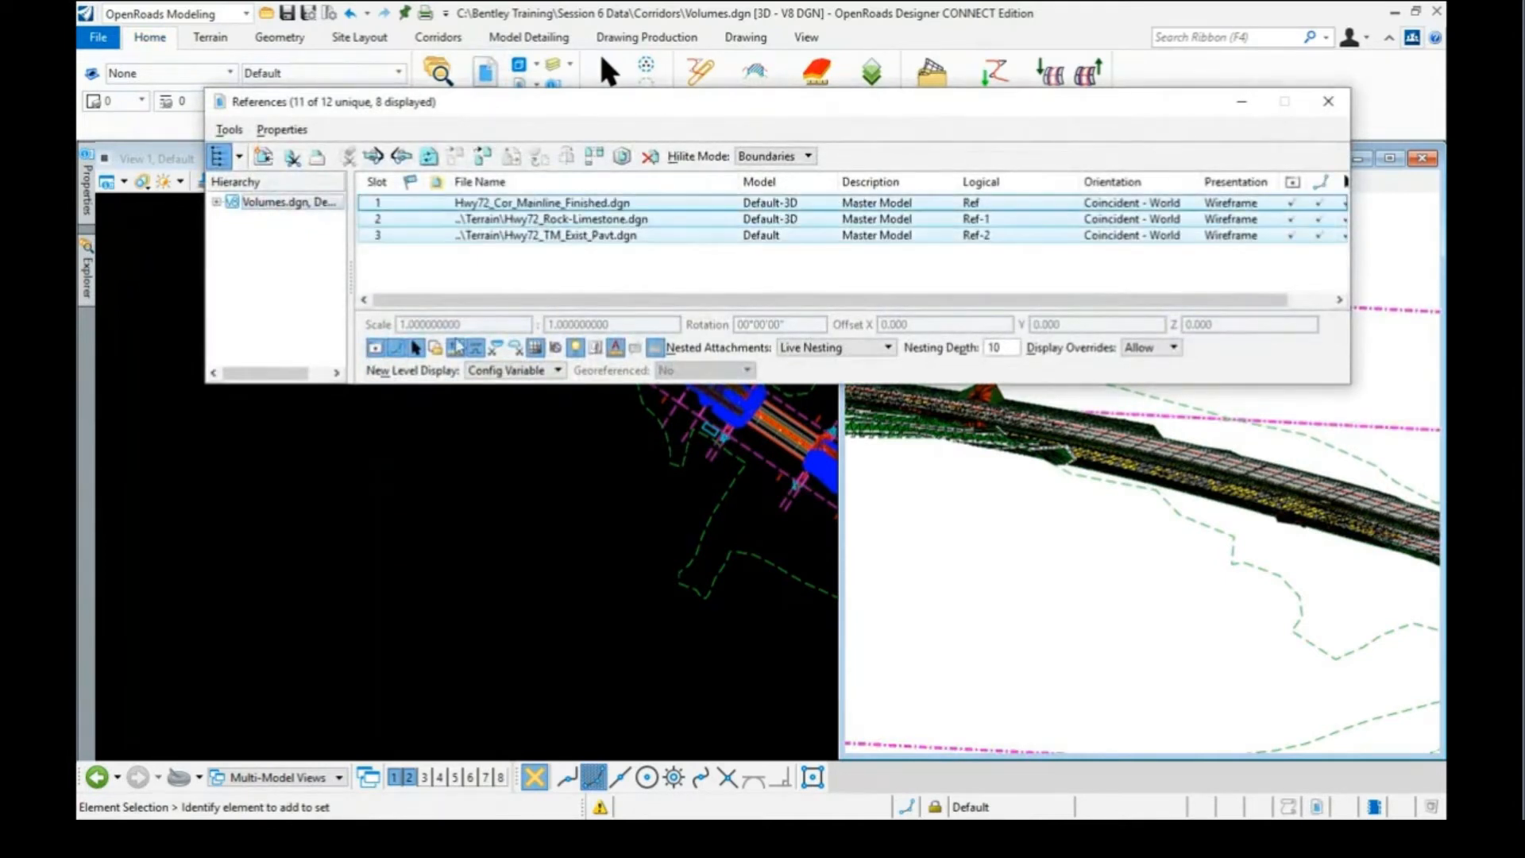
{"action": "left_click", "coordinate": [455, 347]}
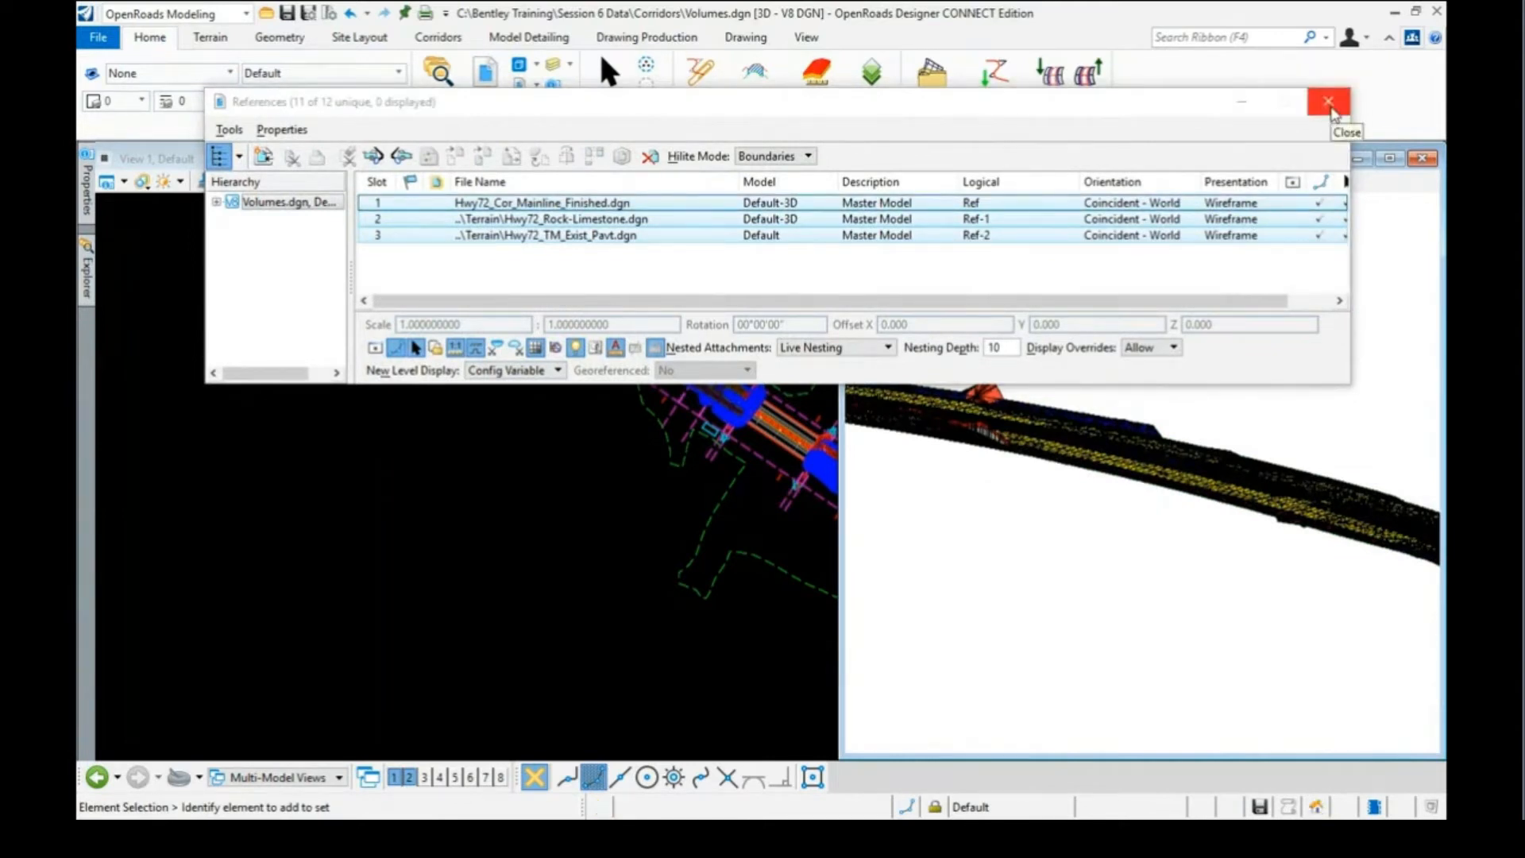
{"action": "left_click", "coordinate": [1328, 102]}
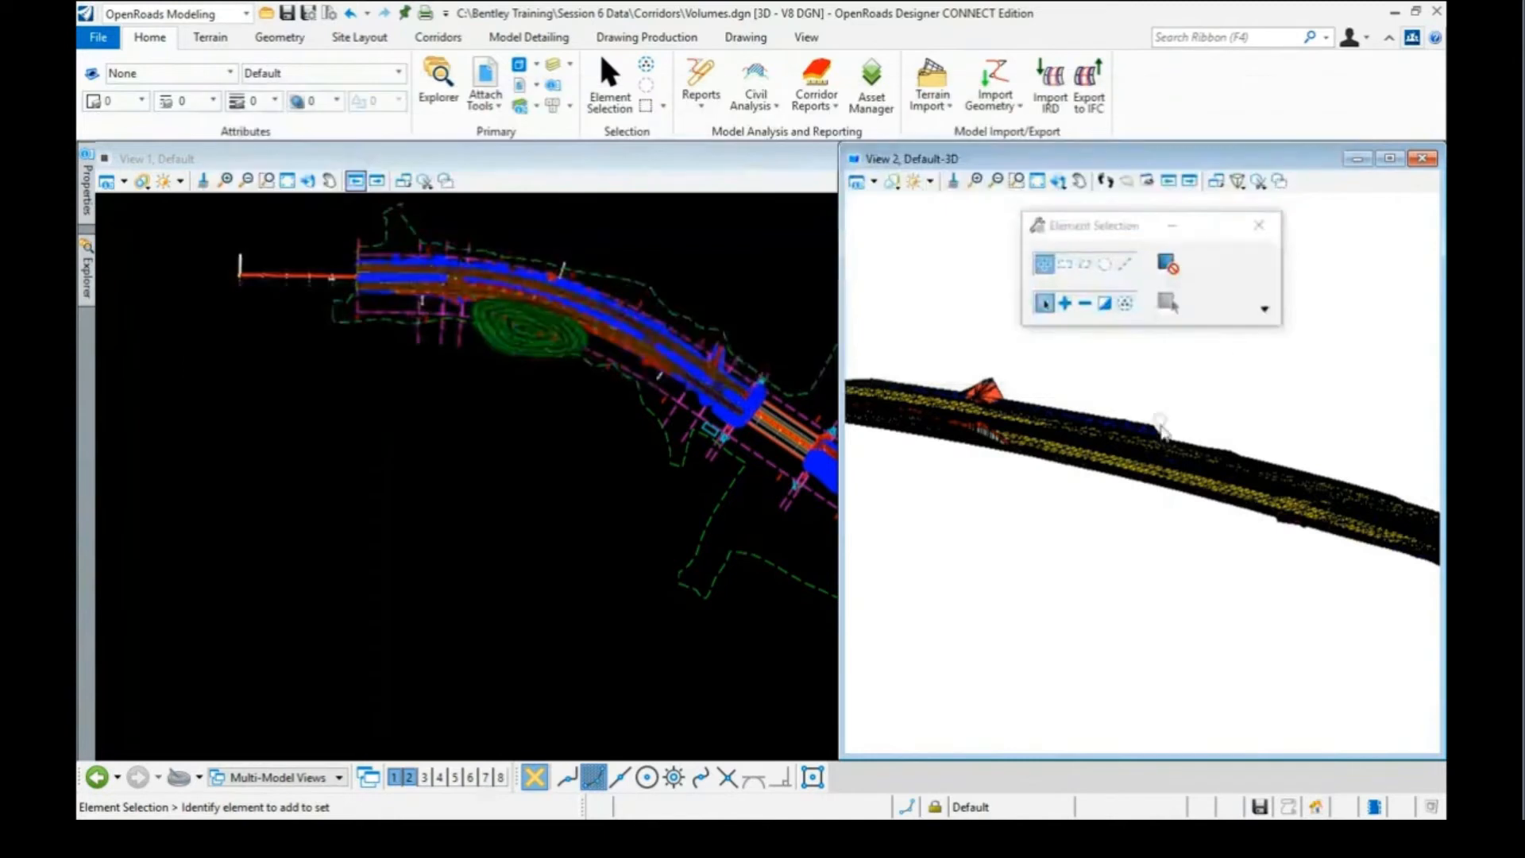
Examine the cut, fill, unsuitable and rock volume meshes up close where the corridor passes the rock mound
{"action": "scroll", "coordinate": [1110, 415], "scroll_direction": "down", "scroll_amount": 2}
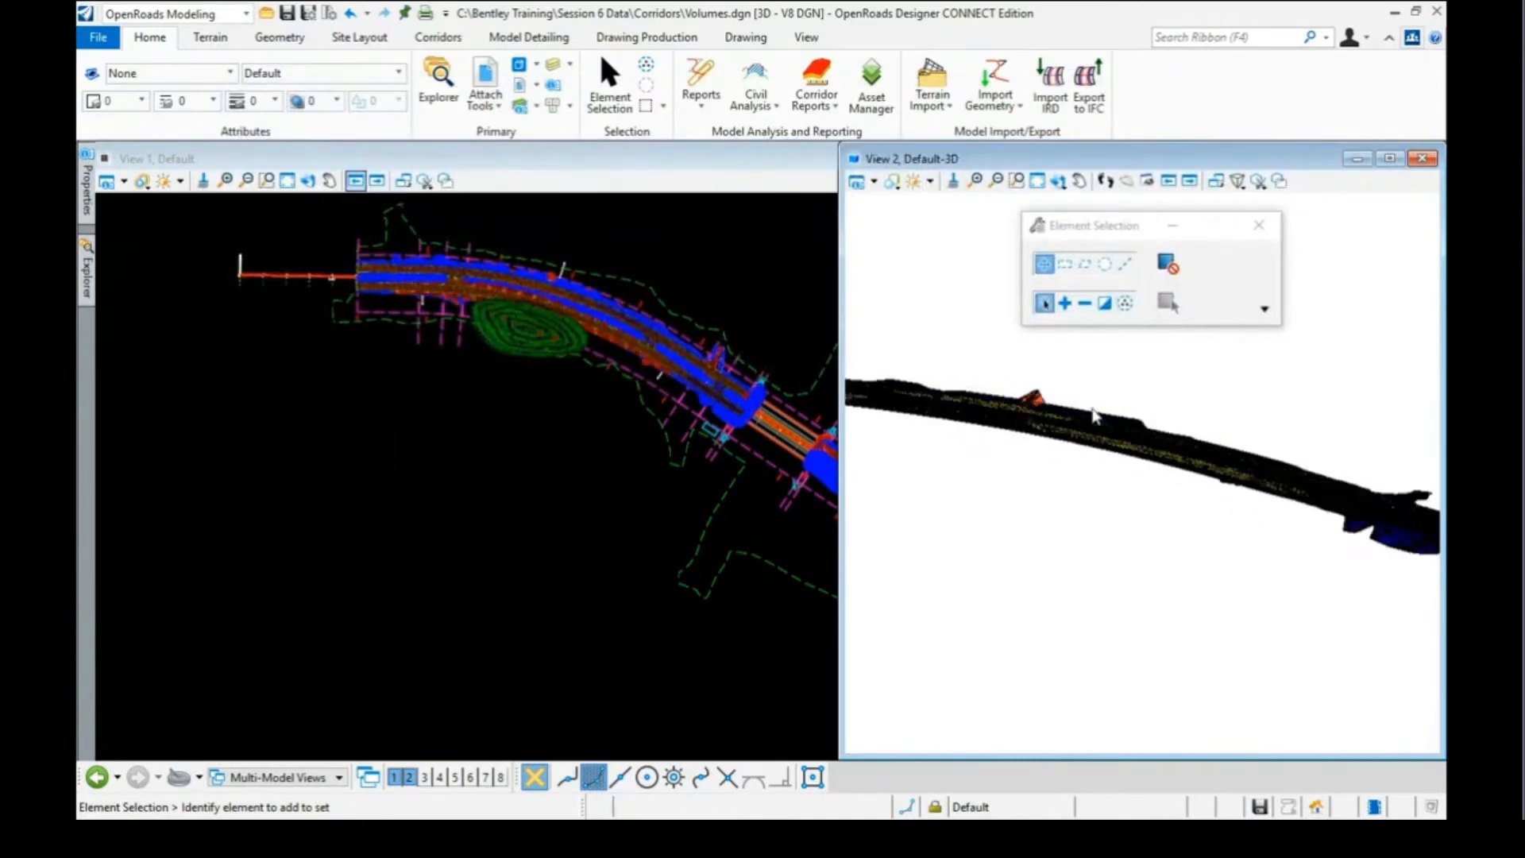
{"action": "scroll", "coordinate": [1049, 412], "scroll_direction": "down", "scroll_amount": 1}
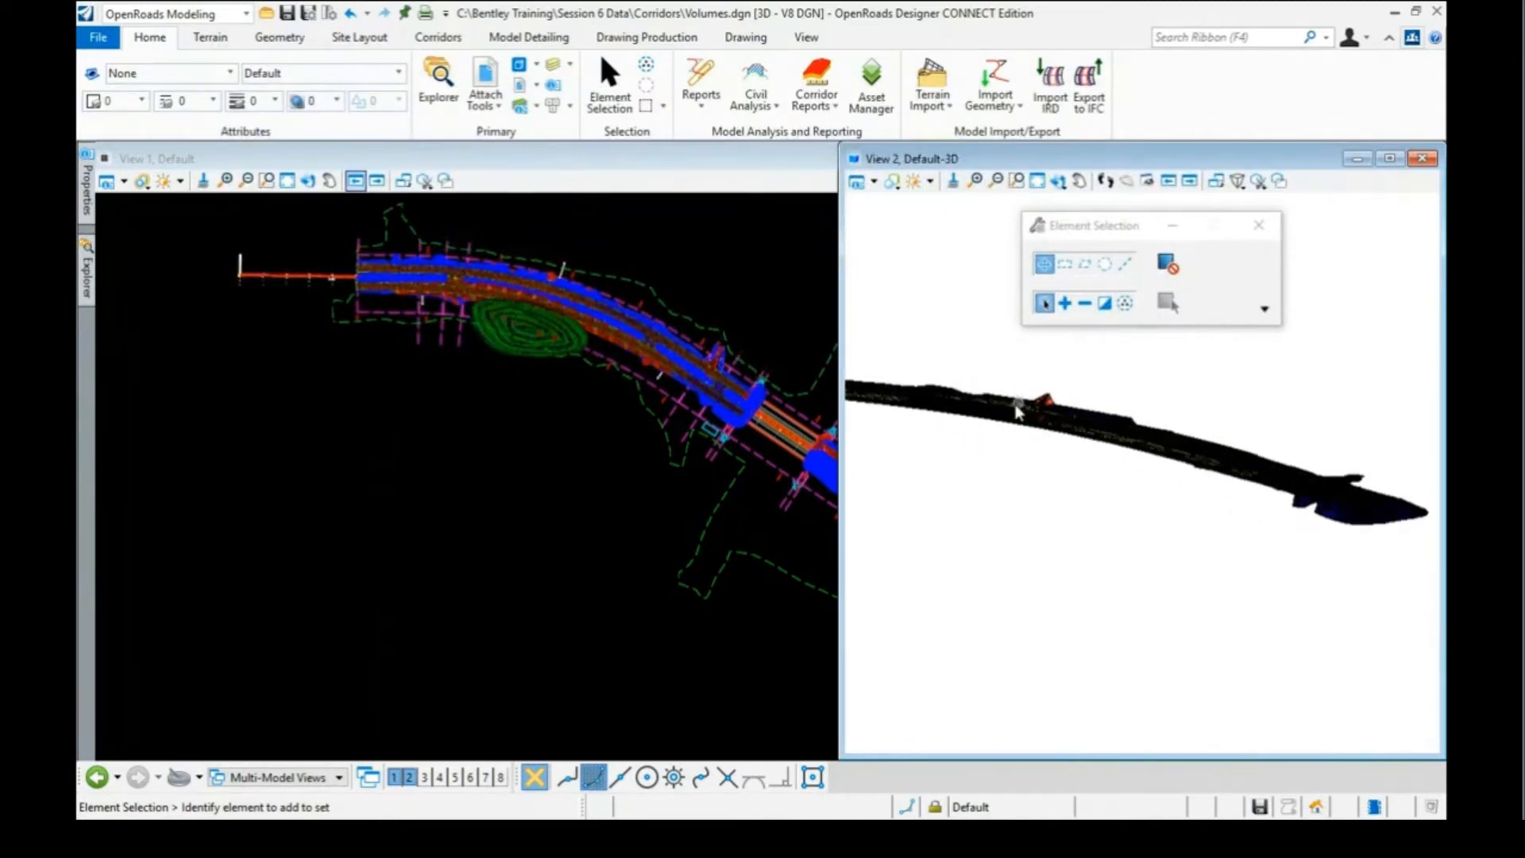
{"action": "scroll", "coordinate": [1016, 411], "scroll_direction": "up", "scroll_amount": 1}
{"action": "scroll", "coordinate": [1060, 419], "scroll_direction": "up", "scroll_amount": 1}
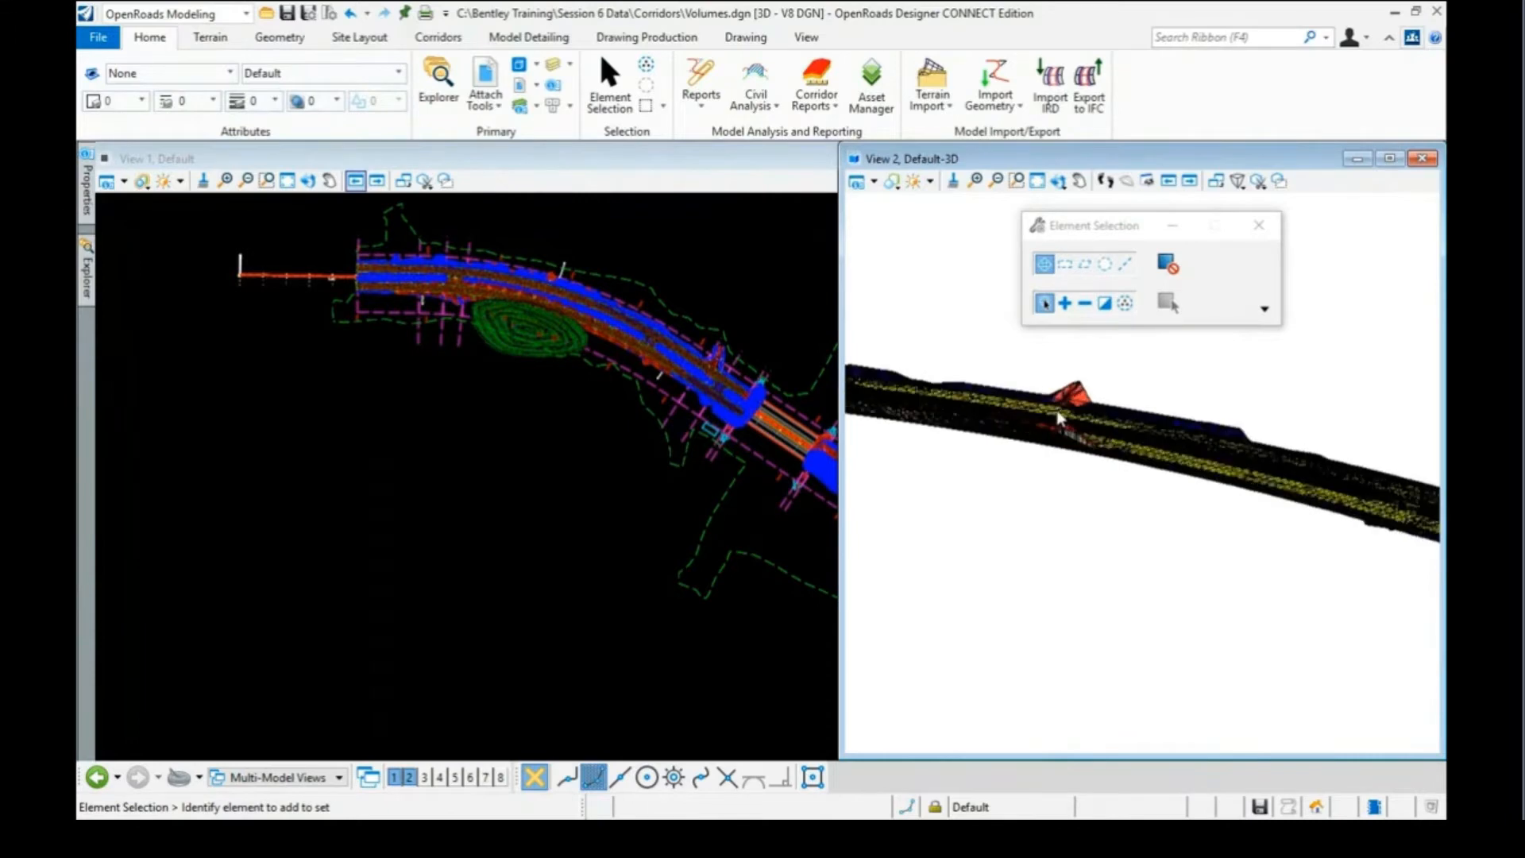
{"action": "scroll", "coordinate": [1059, 417], "scroll_direction": "up", "scroll_amount": 1}
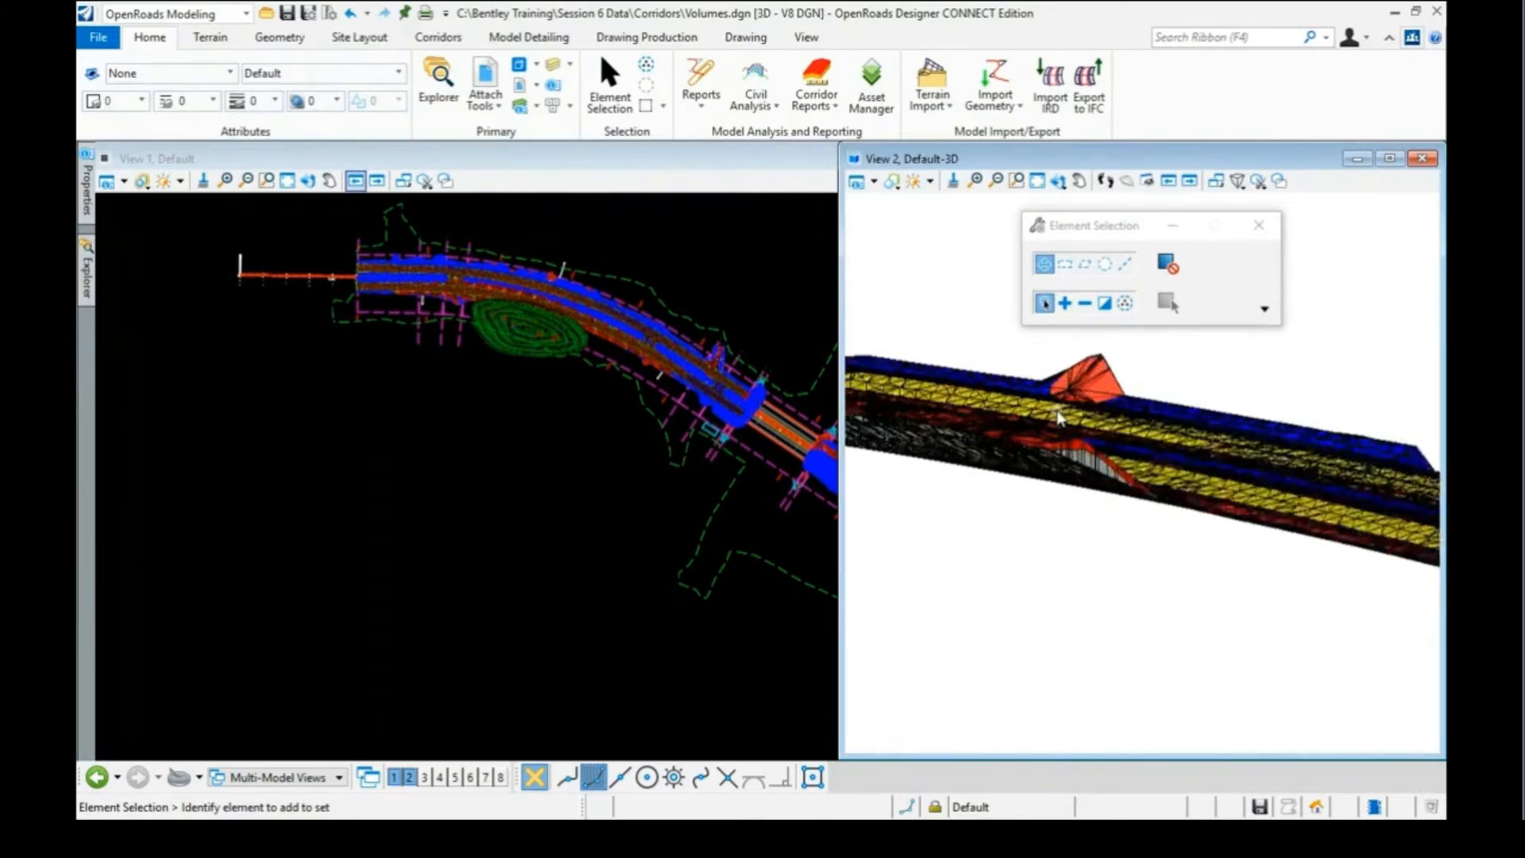
{"action": "scroll", "coordinate": [1058, 417], "scroll_direction": "up", "scroll_amount": 2}
{"action": "scroll", "coordinate": [1059, 417], "scroll_direction": "up", "scroll_amount": 1}
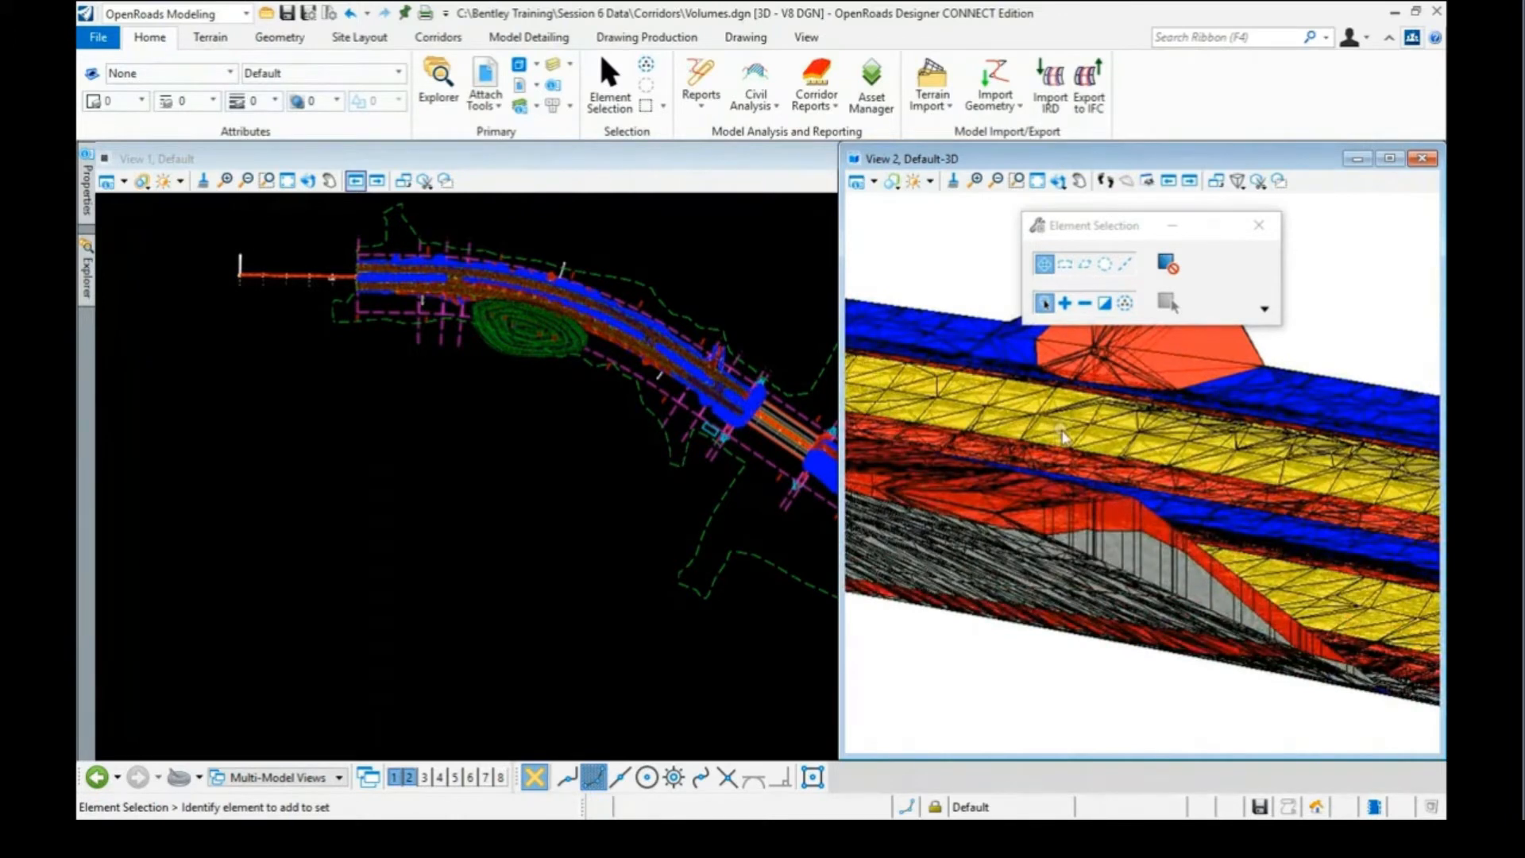
{"action": "left_click", "coordinate": [1063, 436]}
{"action": "scroll", "coordinate": [1062, 527], "scroll_direction": "up", "scroll_amount": 1}
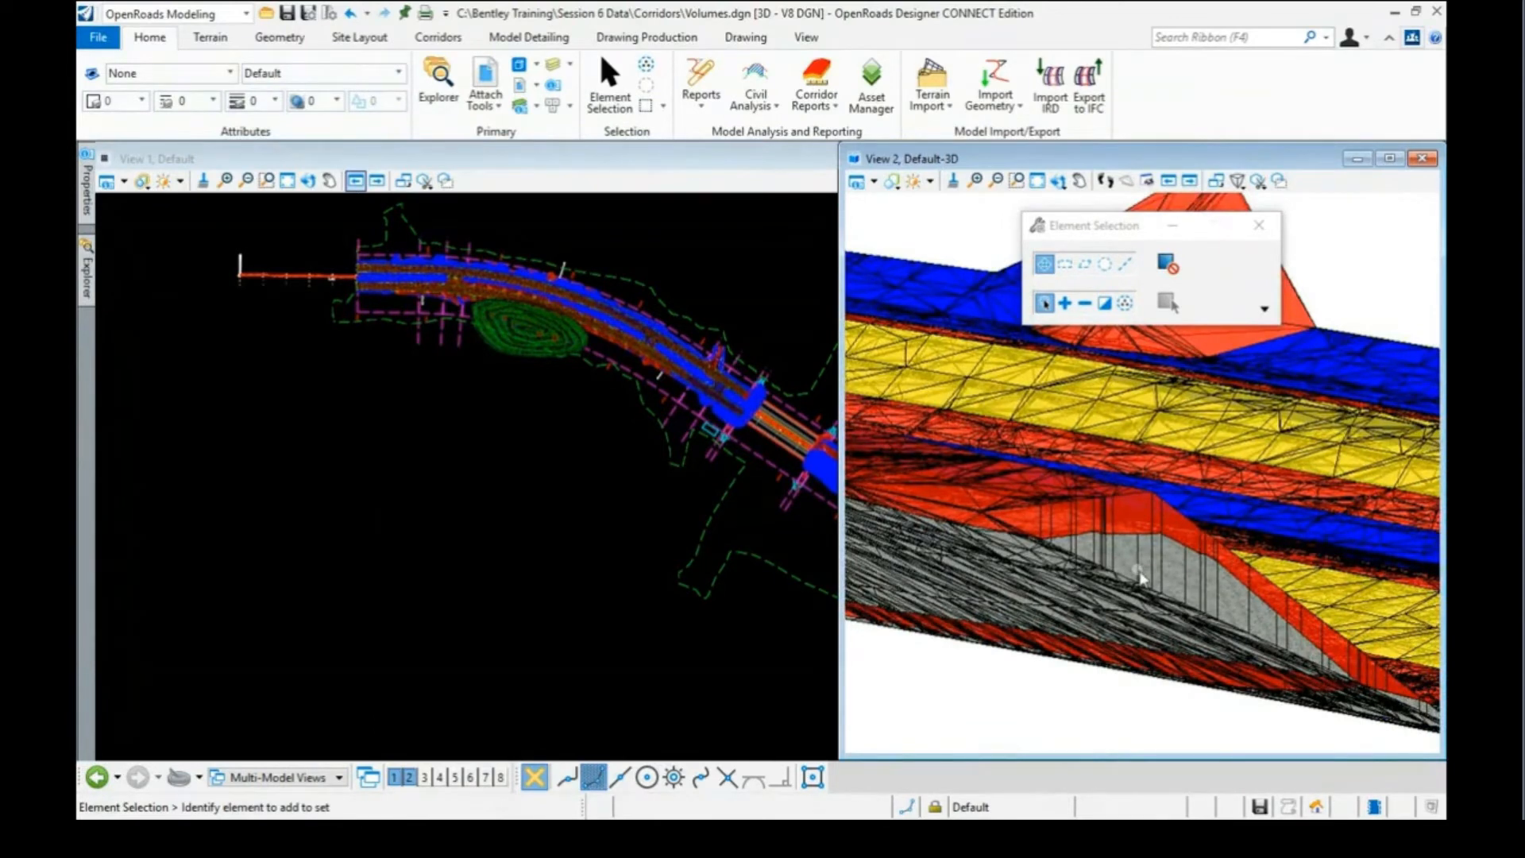
Select the cut volume mesh along the corridor in the 3D view and check its properties
{"action": "scroll", "coordinate": [1082, 550], "scroll_direction": "down", "scroll_amount": 2}
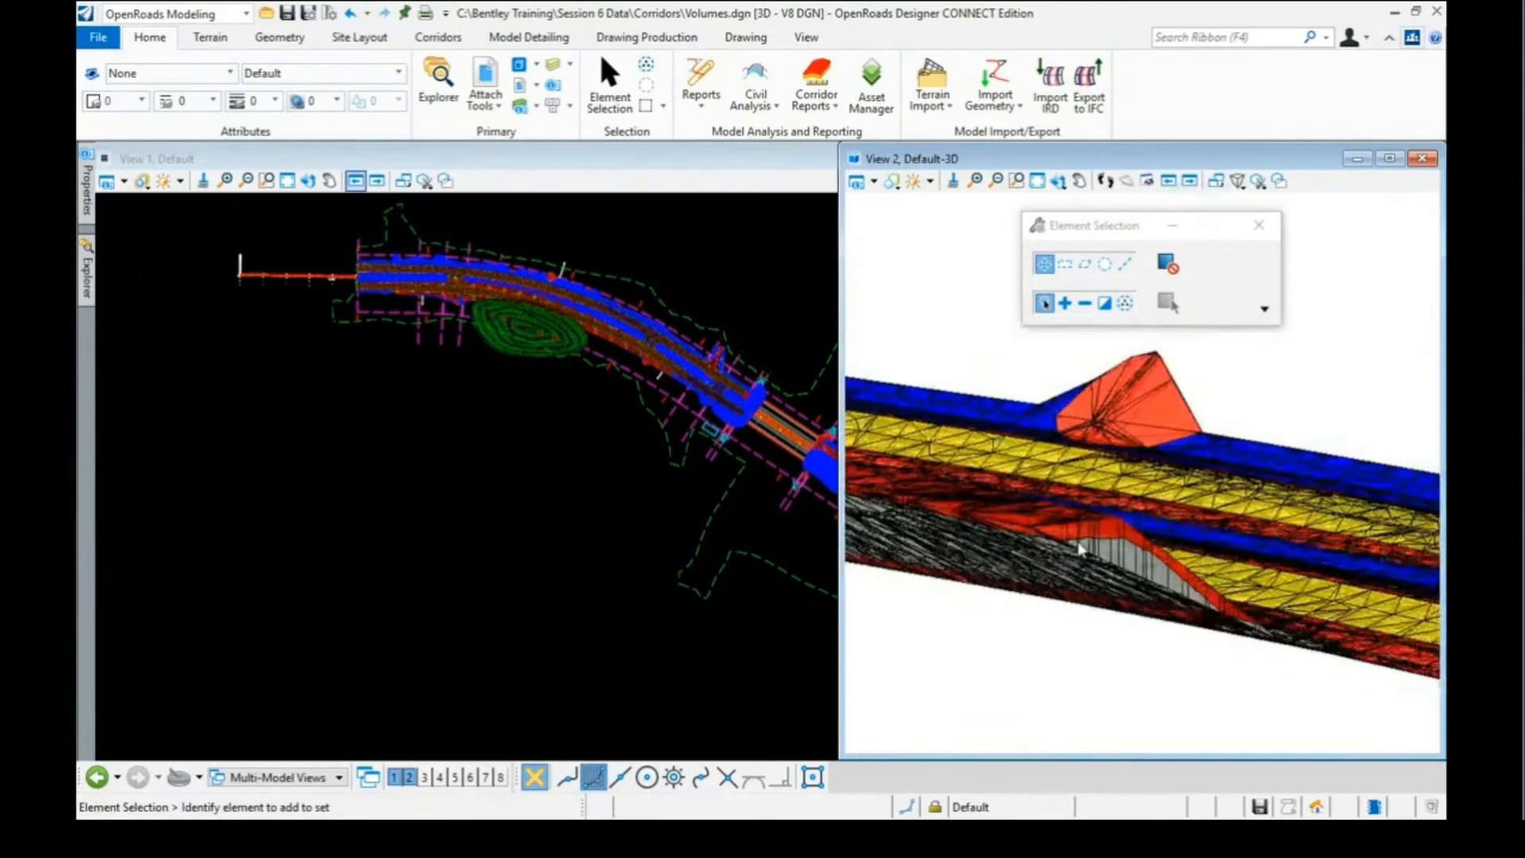
{"action": "scroll", "coordinate": [1081, 548], "scroll_direction": "down", "scroll_amount": 1}
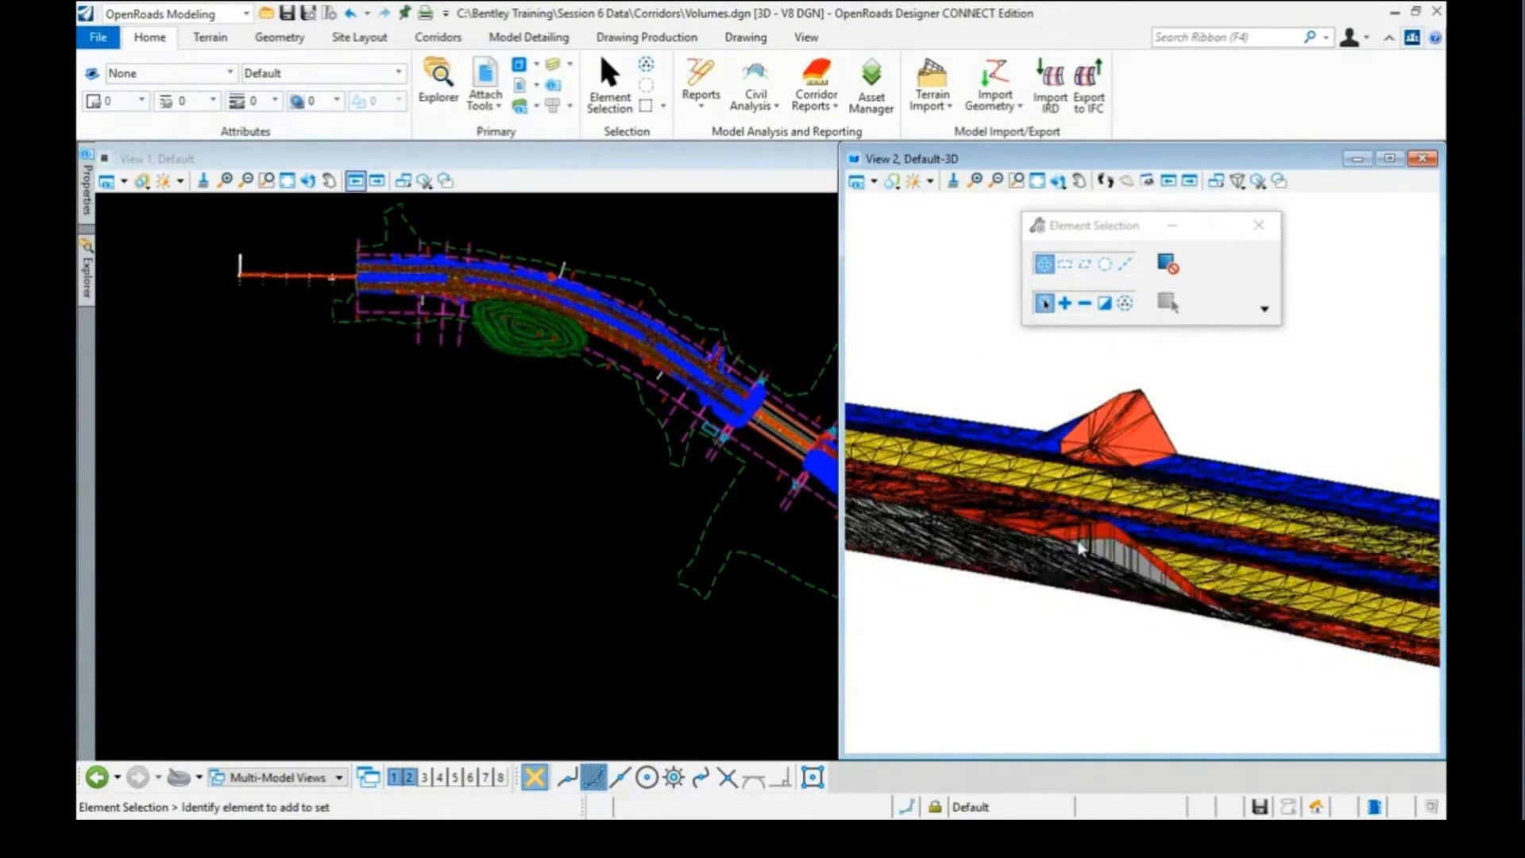
{"action": "scroll", "coordinate": [1080, 548], "scroll_direction": "down", "scroll_amount": 2}
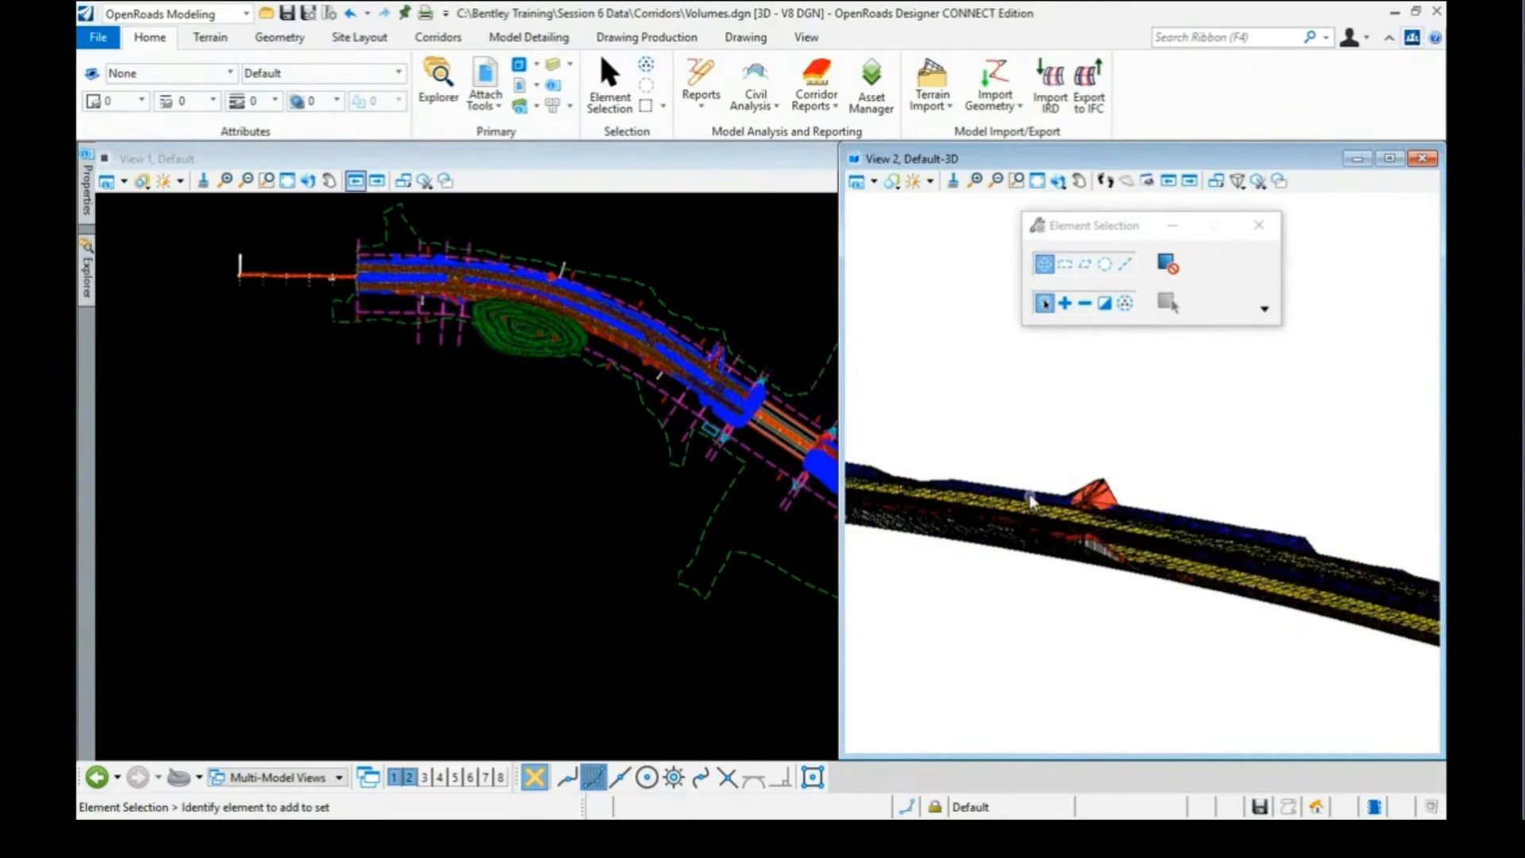
{"action": "left_click", "coordinate": [995, 512]}
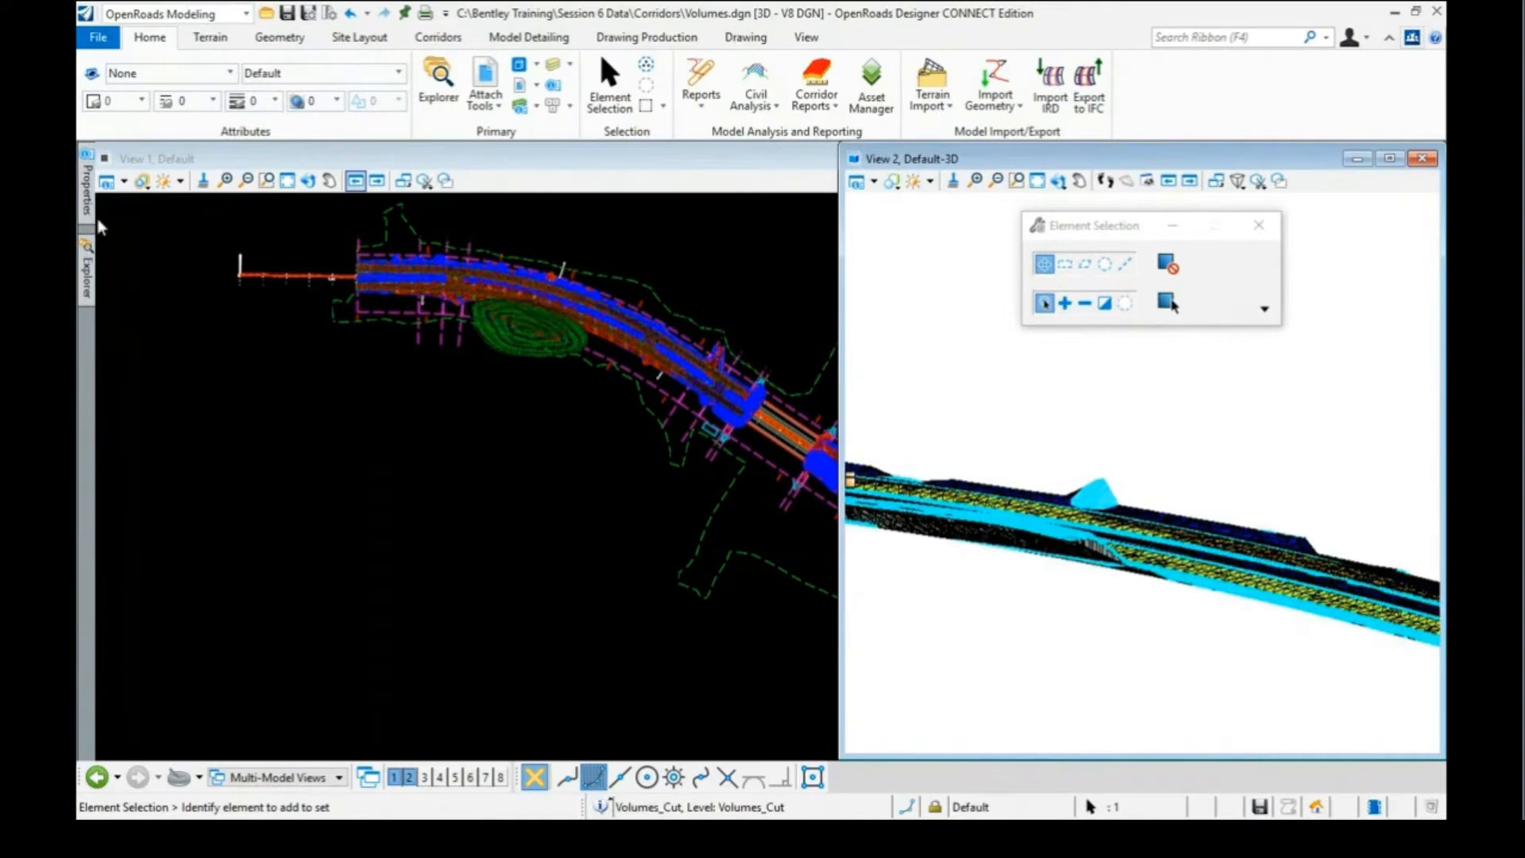
{"action": "mouse_move", "coordinate": [88, 188]}
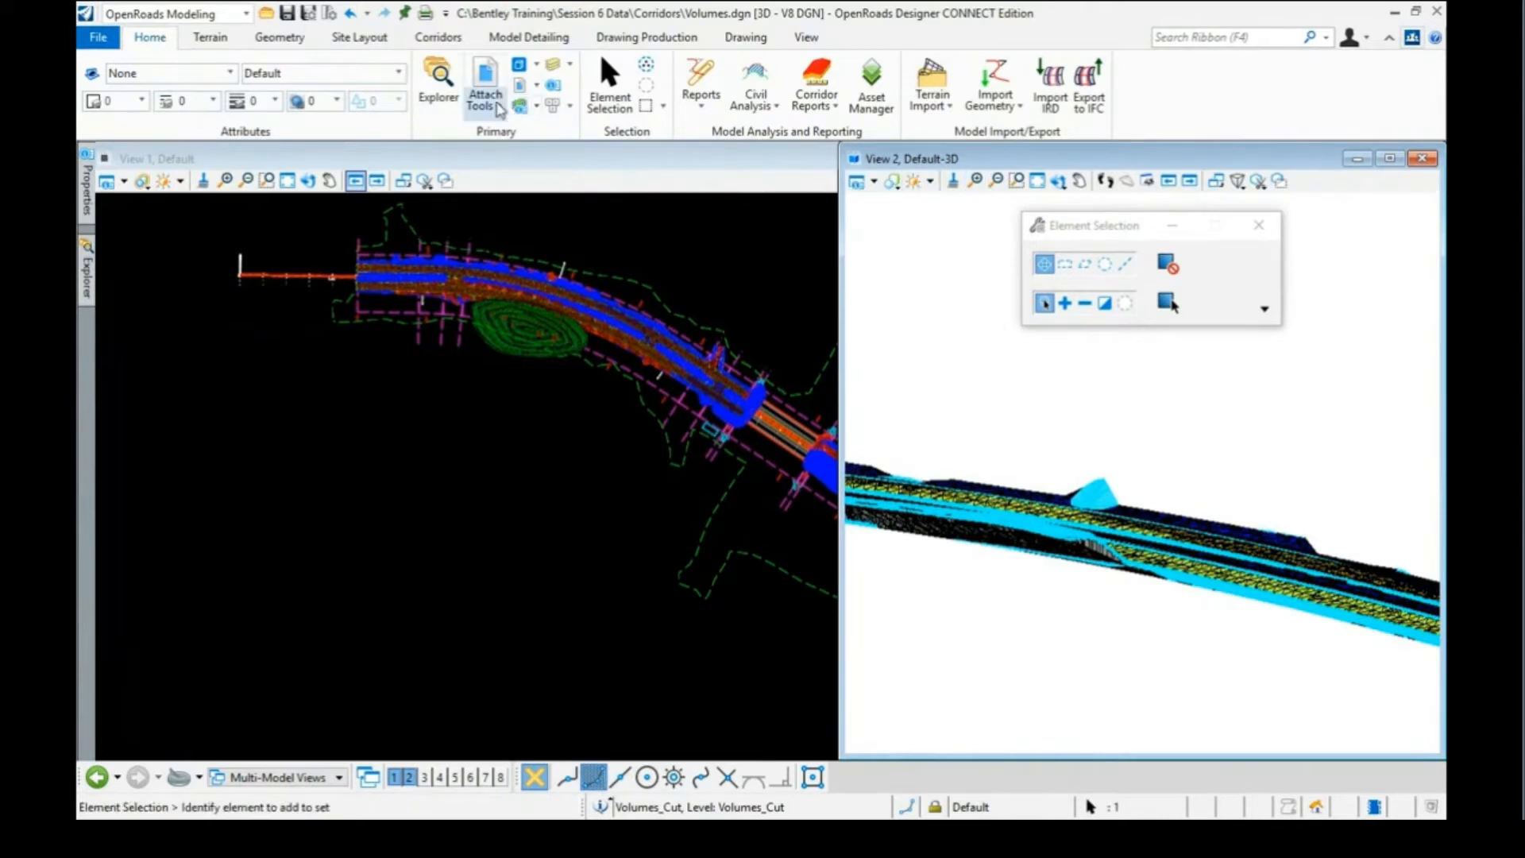
Turn the display of all three references back on and clear the cut mesh selection
{"action": "left_click", "coordinate": [499, 109]}
{"action": "left_click", "coordinate": [512, 141]}
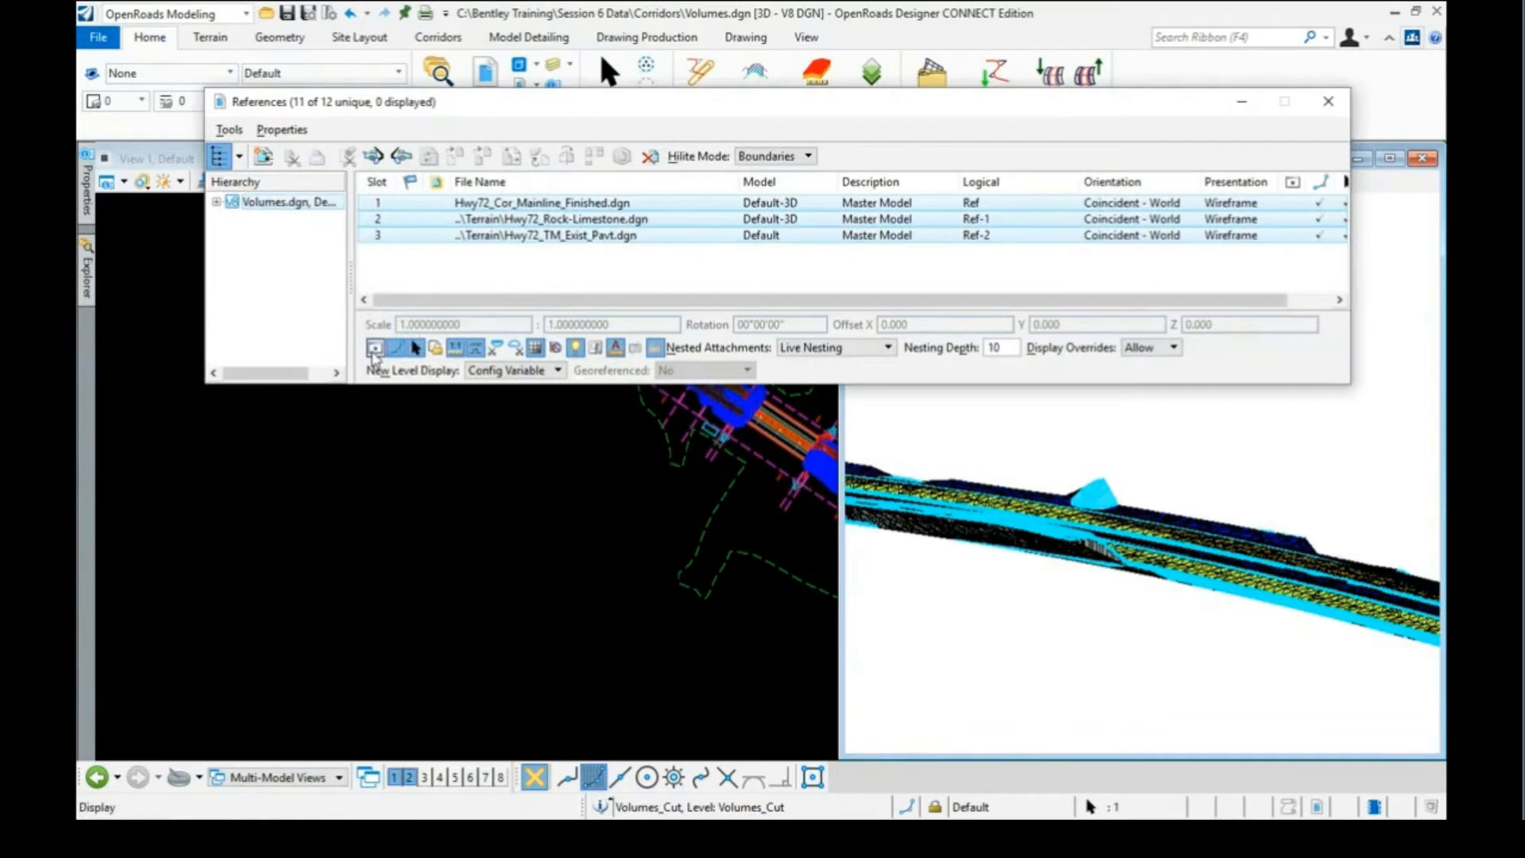
{"action": "left_click", "coordinate": [374, 348]}
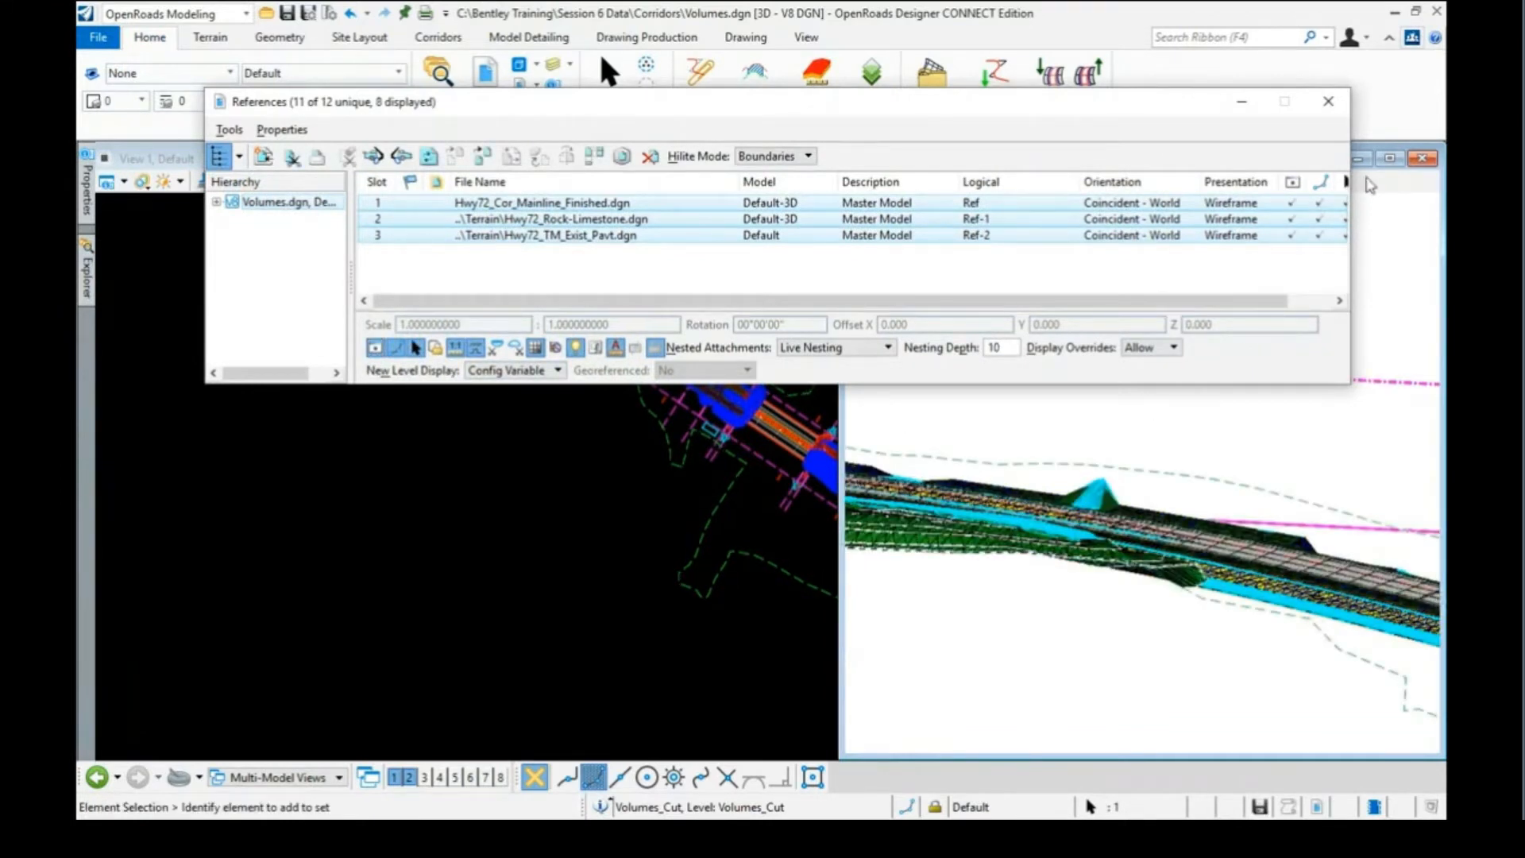
{"action": "left_click", "coordinate": [1328, 101]}
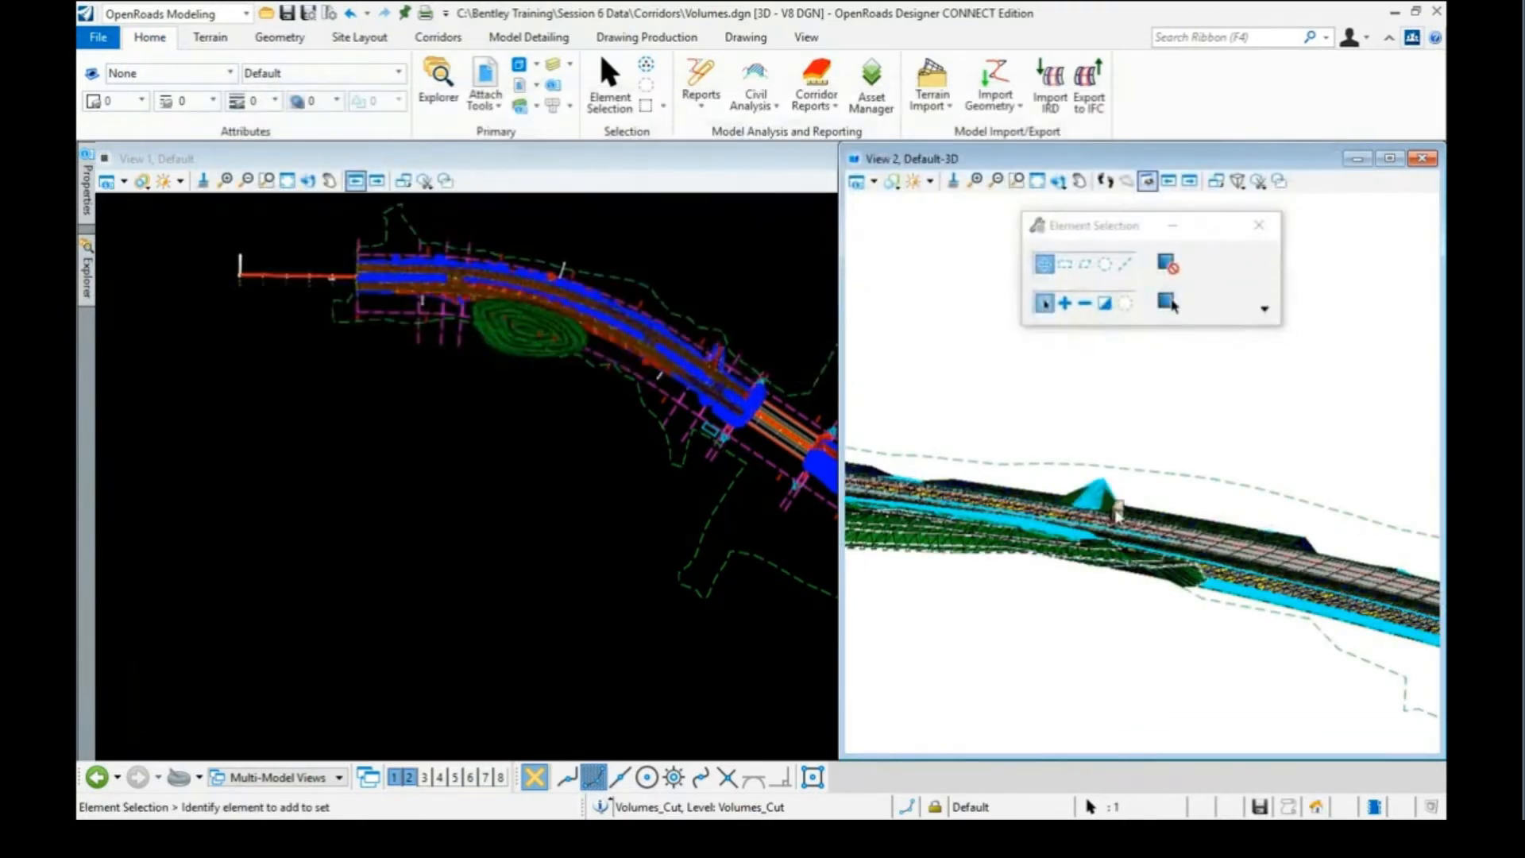
{"action": "left_click", "coordinate": [592, 223]}
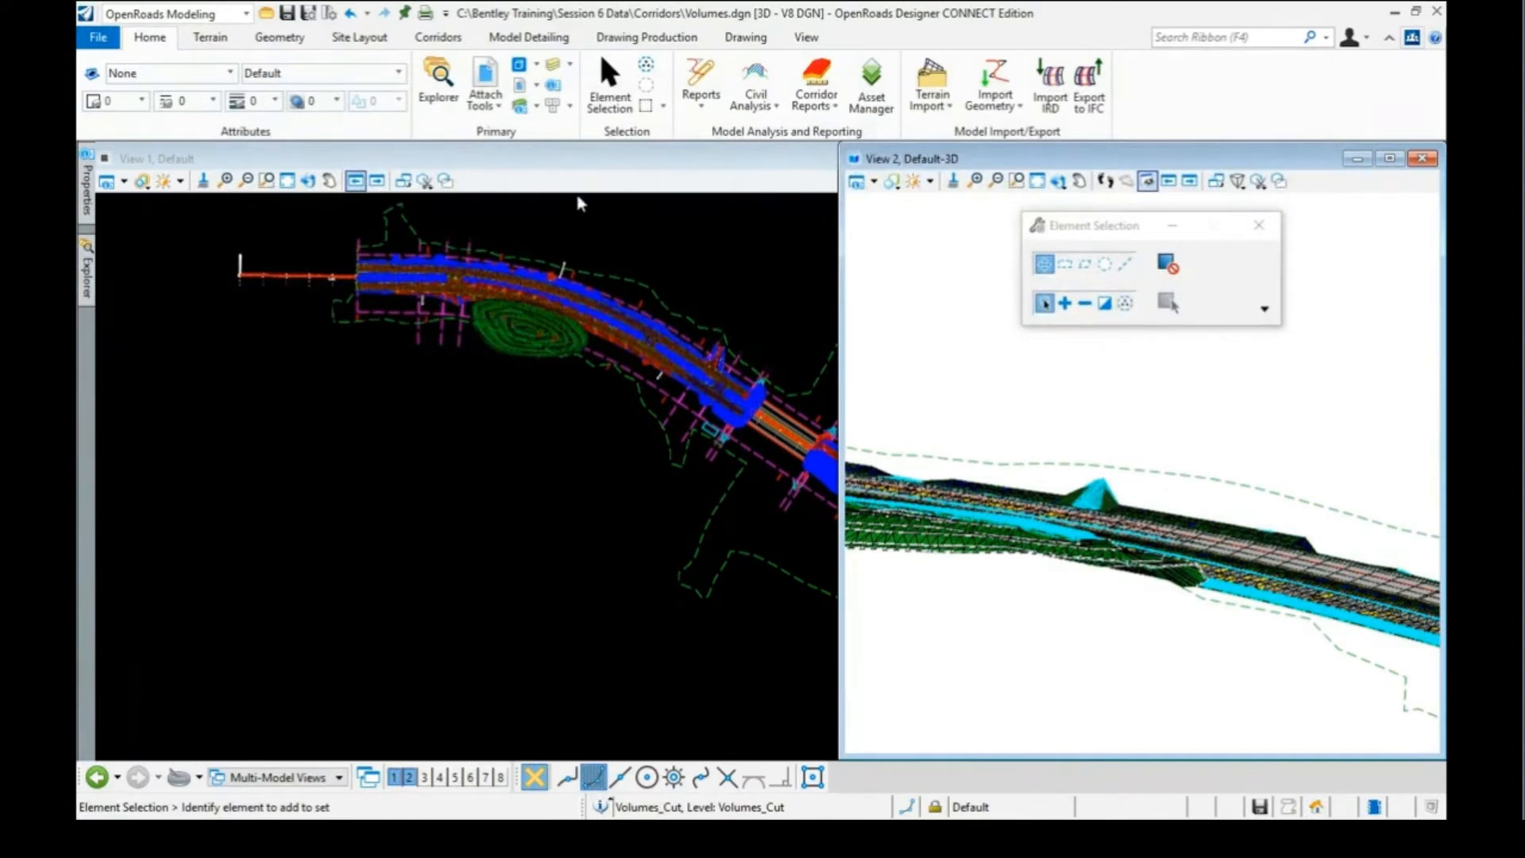
Open the dynamic cross sections of the HWY 72 corridor in View 3
{"action": "left_click", "coordinate": [438, 40]}
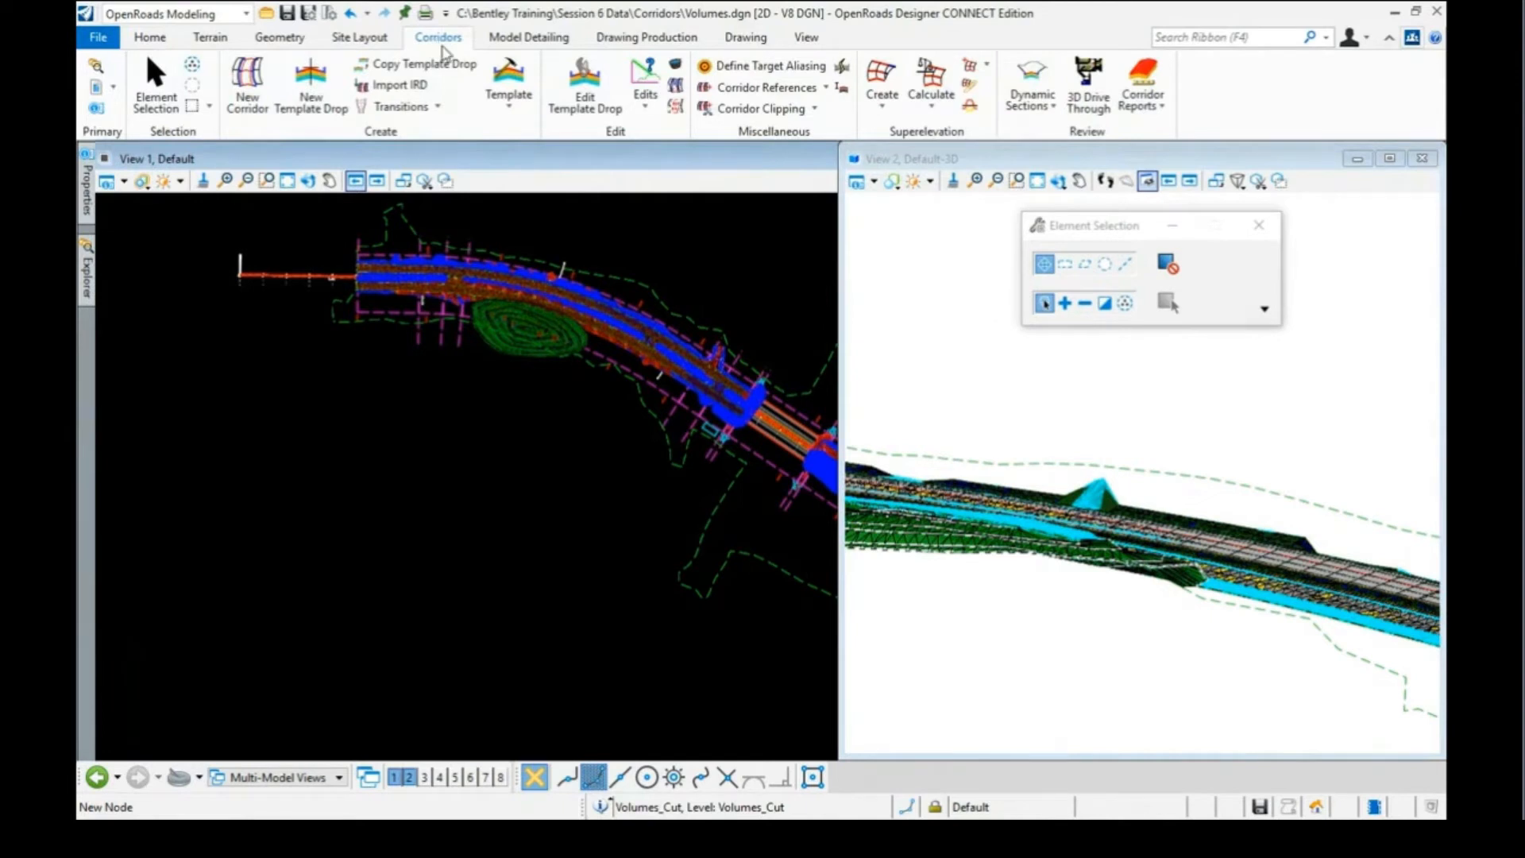
{"action": "left_click", "coordinate": [1033, 79]}
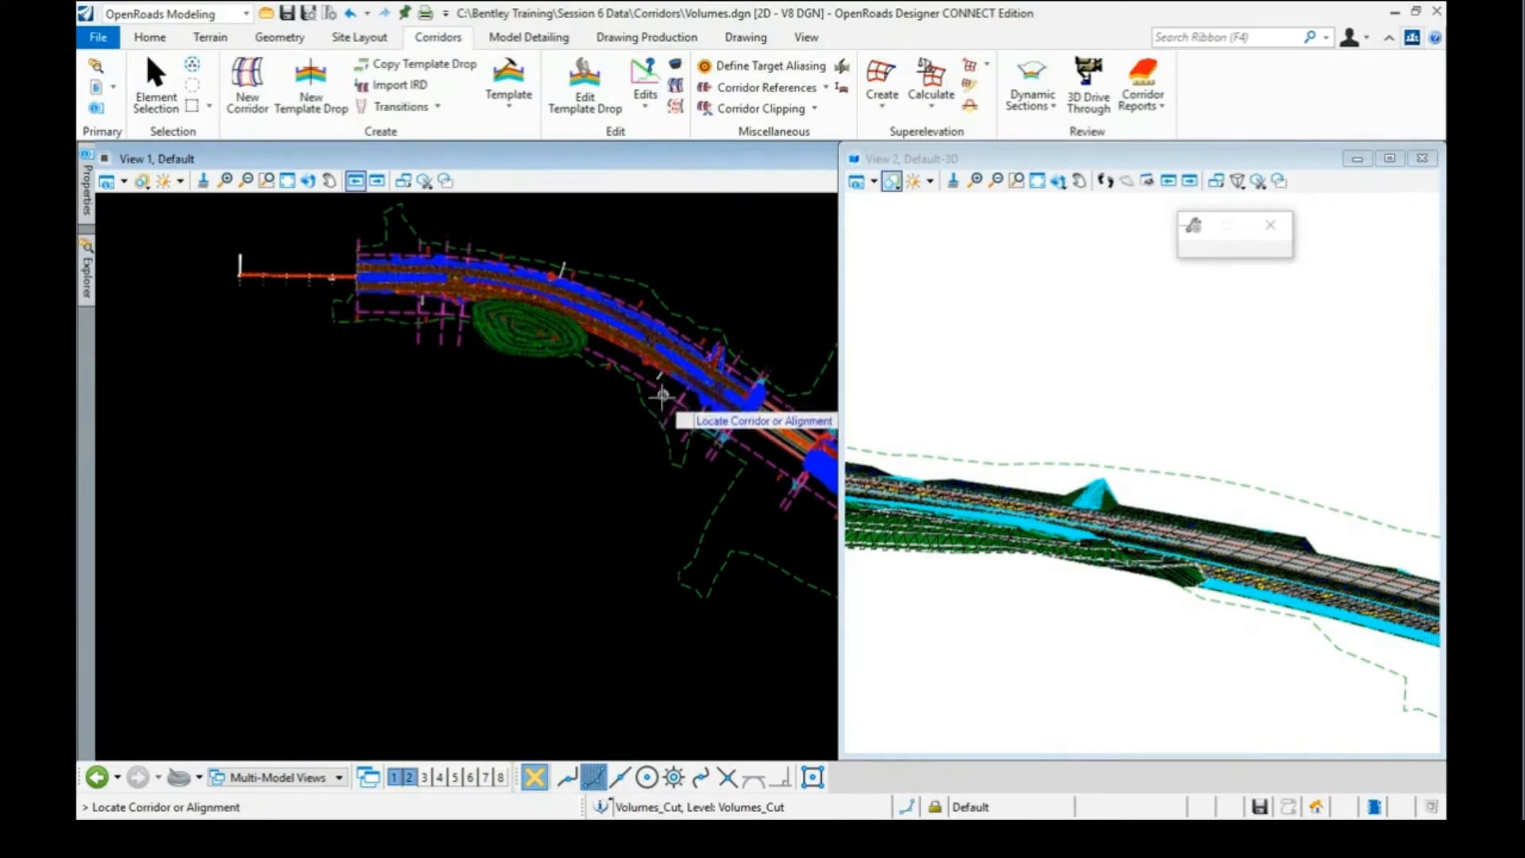
{"action": "left_click", "coordinate": [664, 389]}
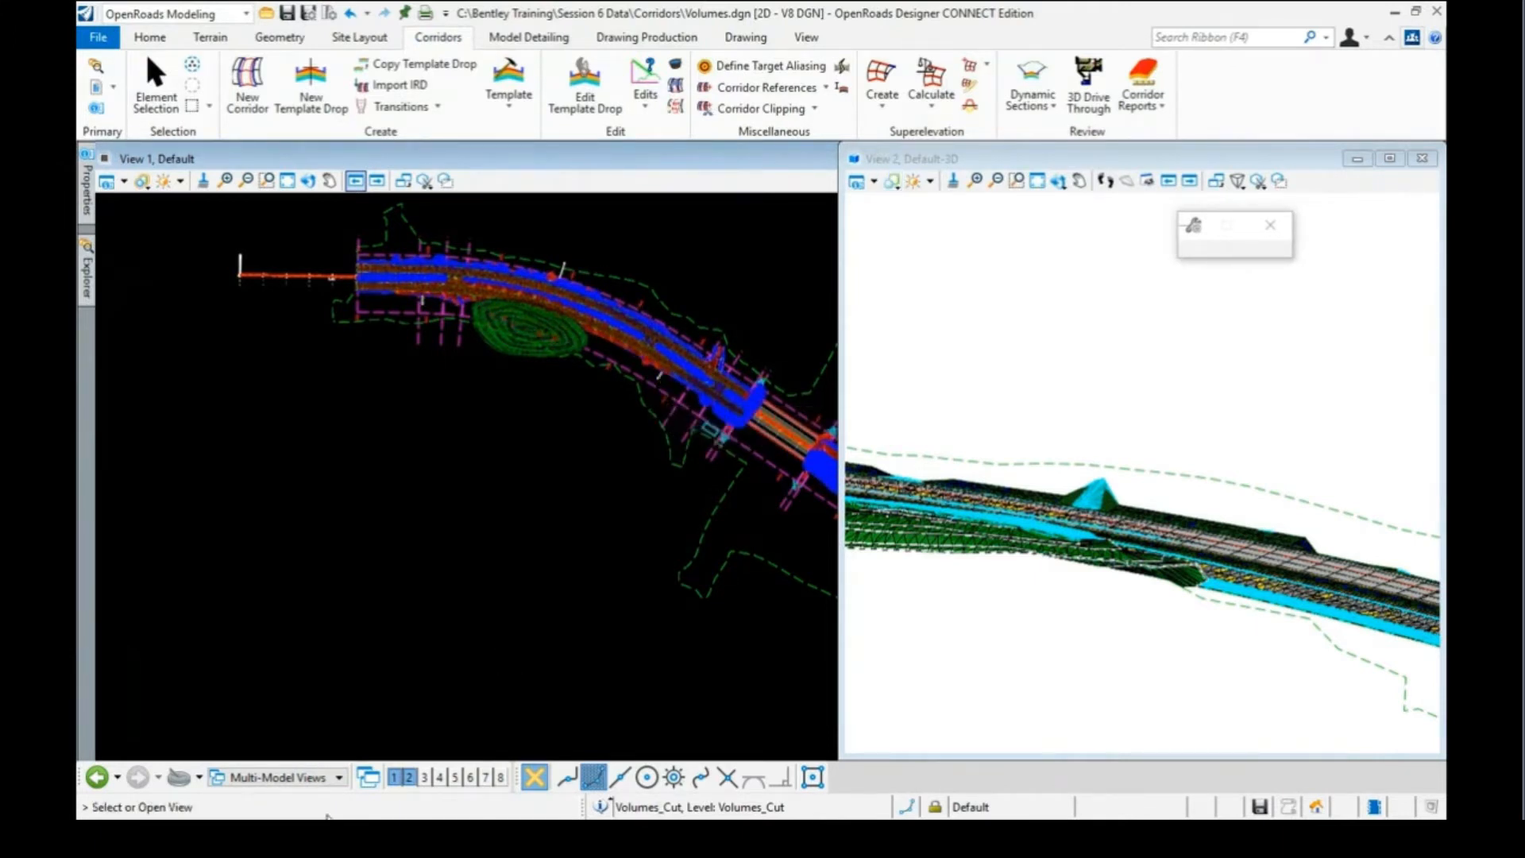
{"action": "left_click", "coordinate": [425, 777]}
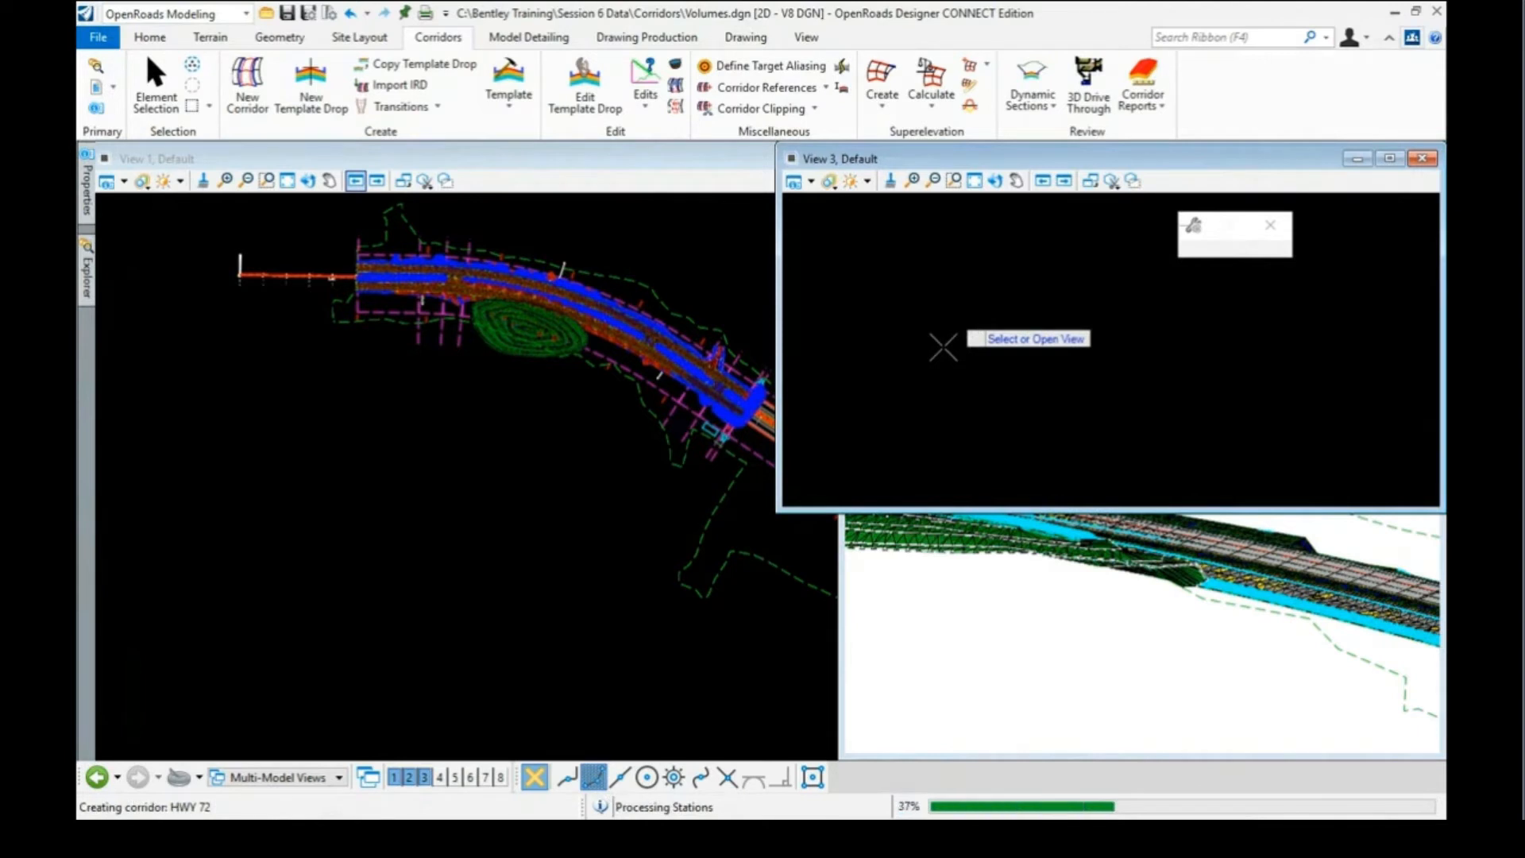
{"action": "left_click", "coordinate": [943, 347]}
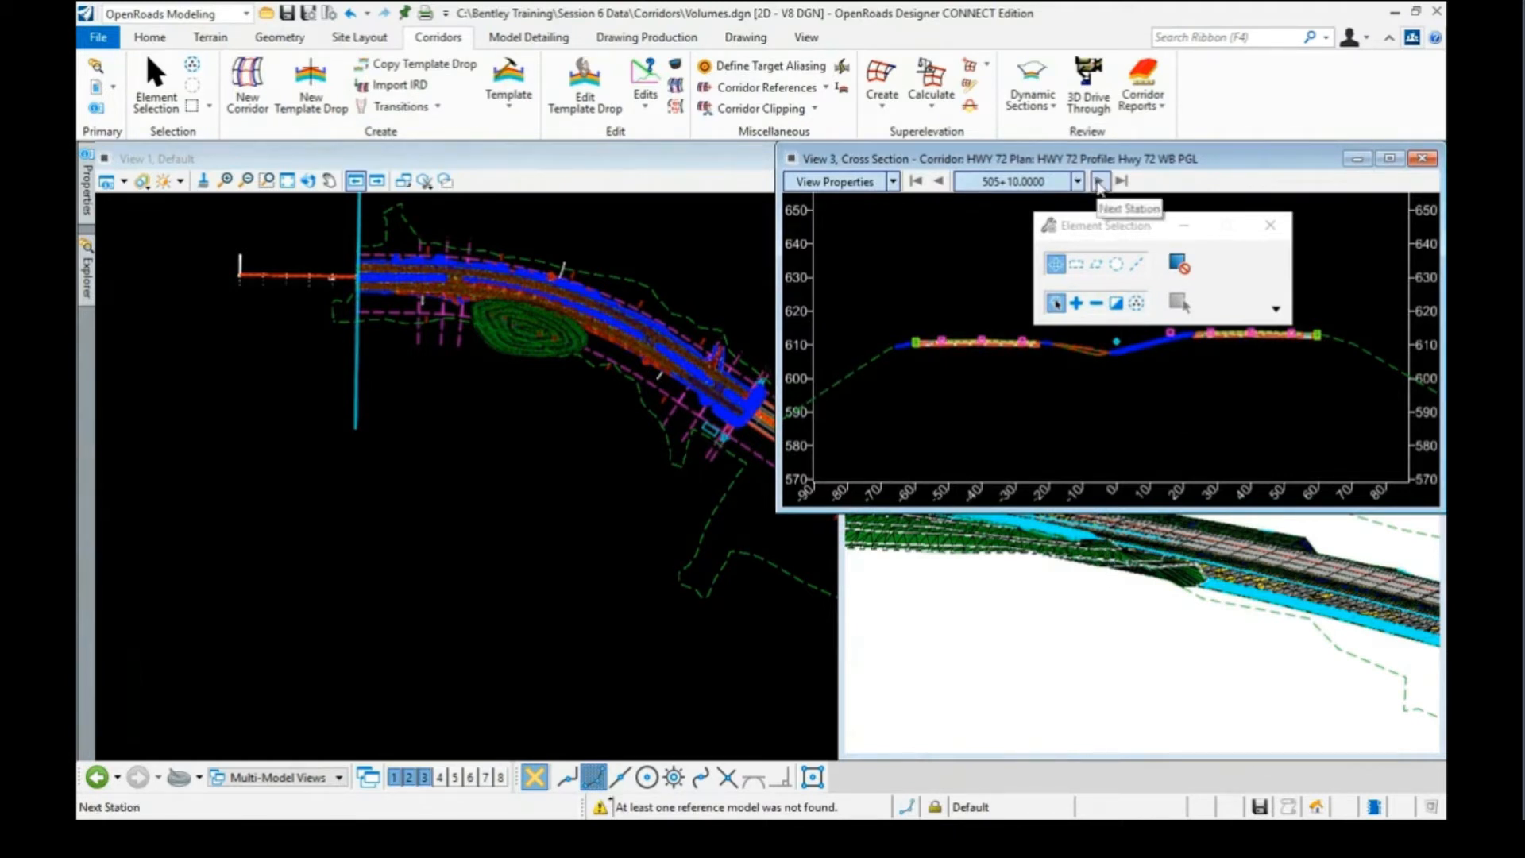
Advance the cross section to station 505+25 and move the Element Selection dialog clear of it
{"action": "left_click", "coordinate": [1099, 181]}
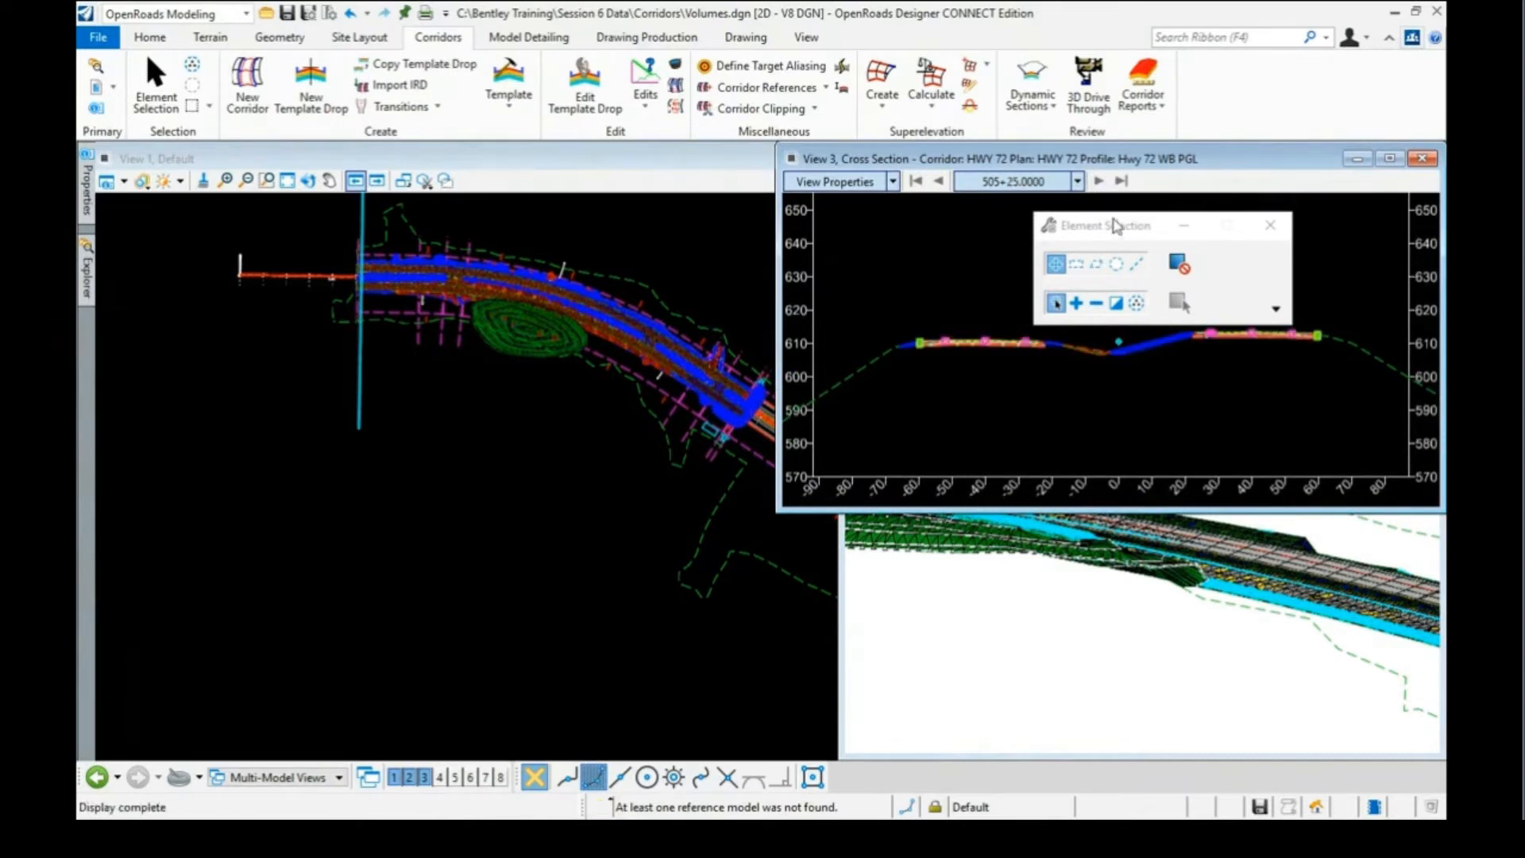
{"action": "left_click", "coordinate": [1116, 229]}
{"action": "left_click_drag", "start_coordinate": [1116, 229], "coordinate": [1176, 655]}
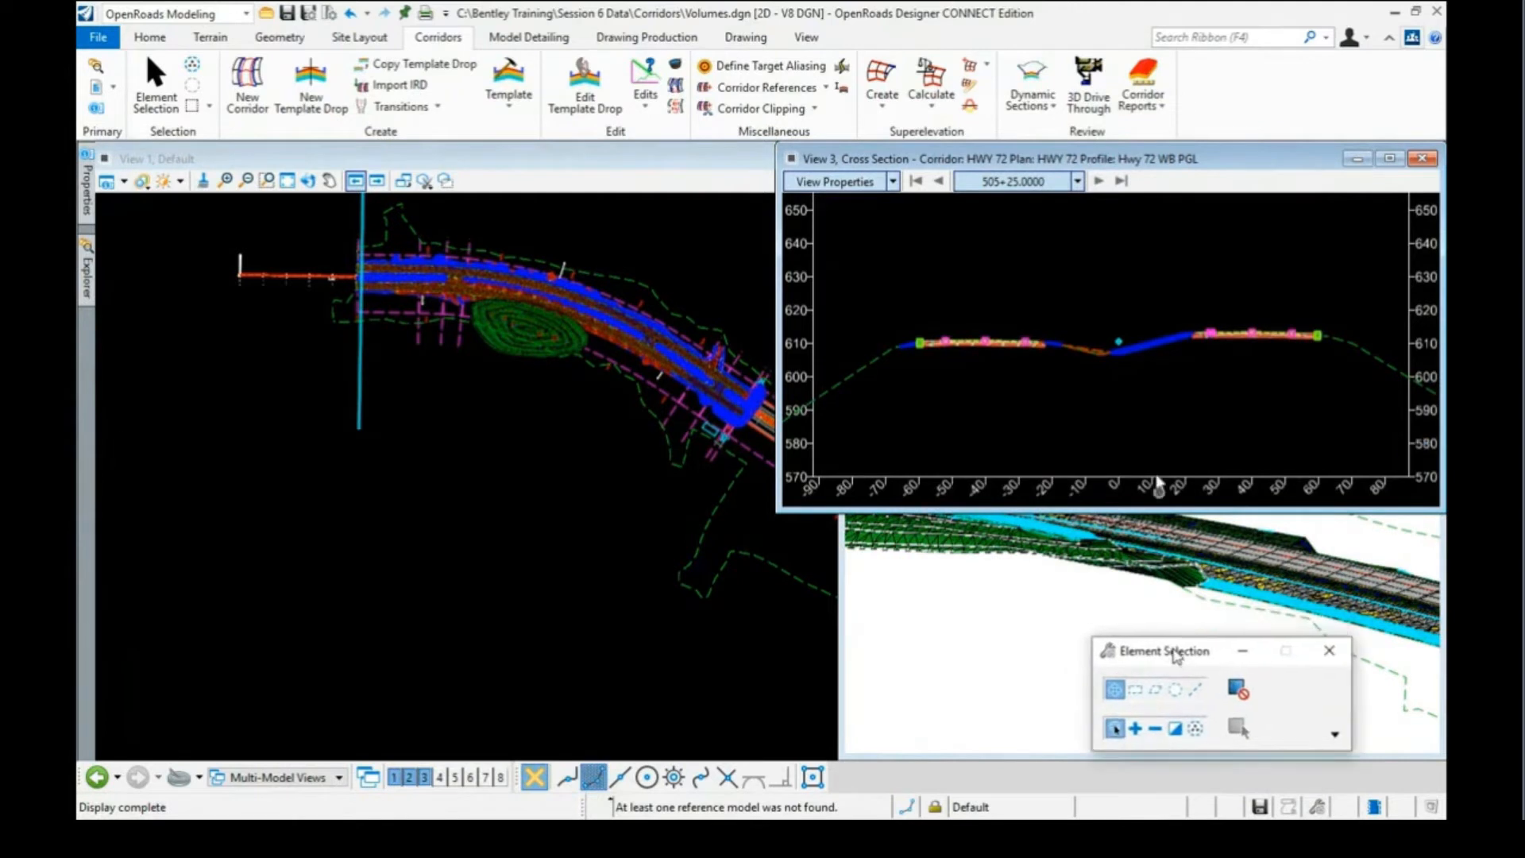
Examine the cut and fill areas across the median and both roadways in the cross section at station 505+25
{"action": "scroll", "coordinate": [1144, 349], "scroll_direction": "up", "scroll_amount": 3}
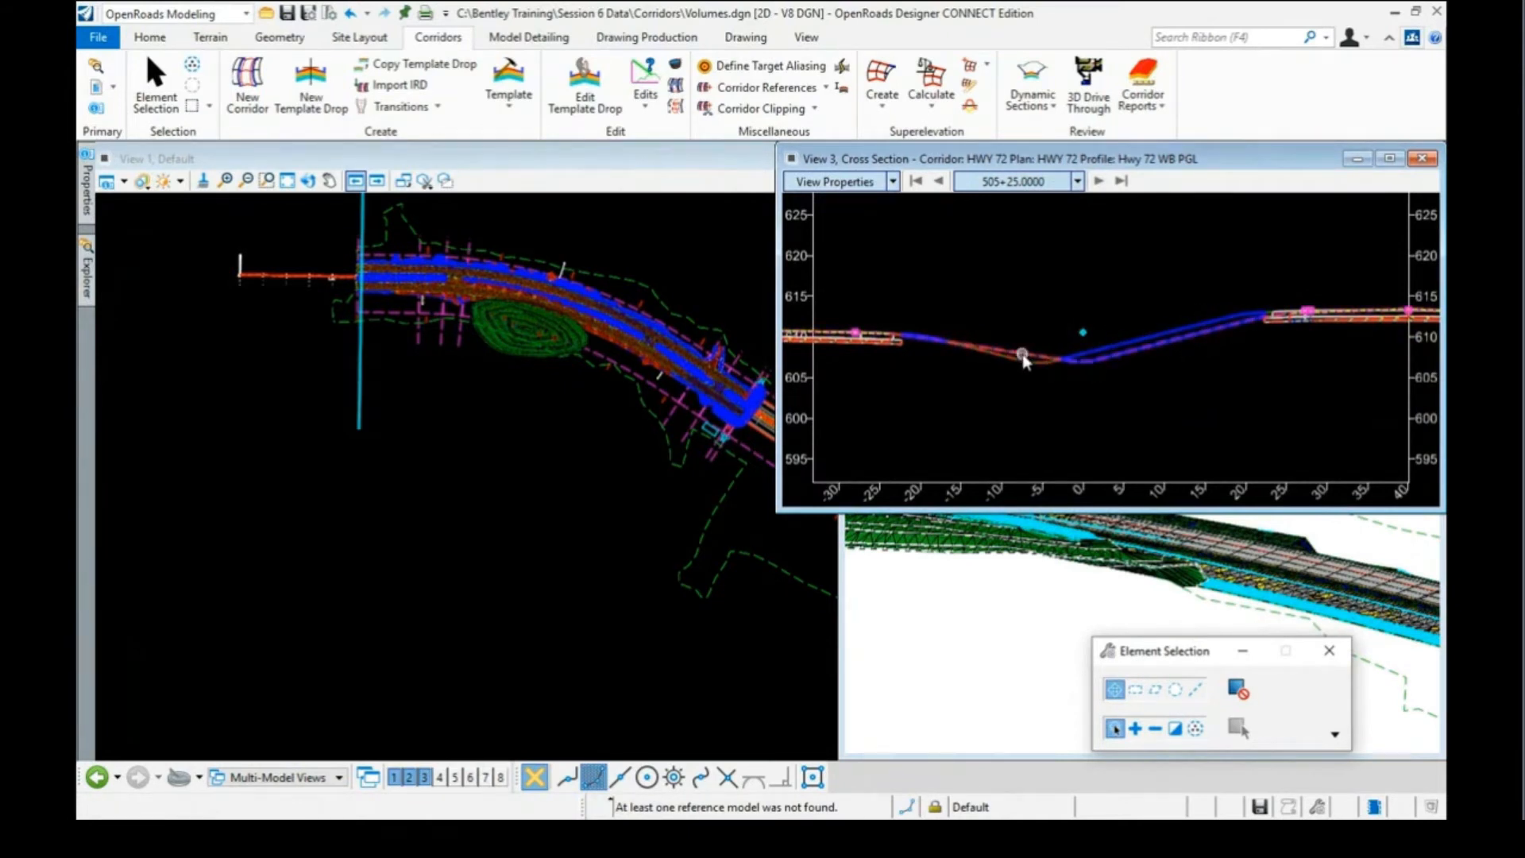
{"action": "mouse_move", "coordinate": [1023, 357]}
{"action": "scroll", "coordinate": [1015, 354], "scroll_direction": "down", "scroll_amount": 2}
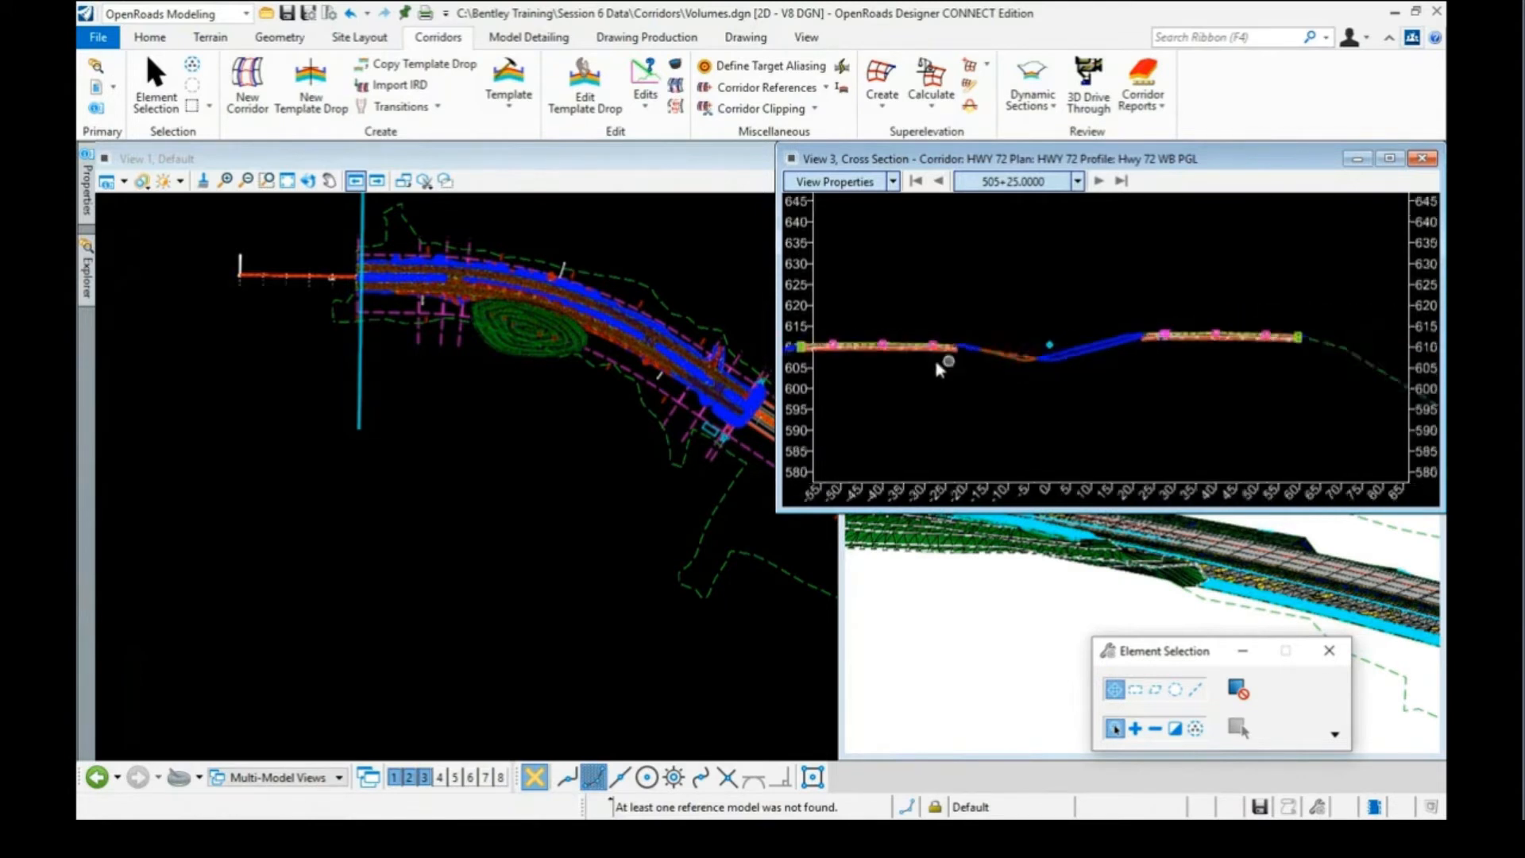
{"action": "scroll", "coordinate": [909, 354], "scroll_direction": "up", "scroll_amount": 3}
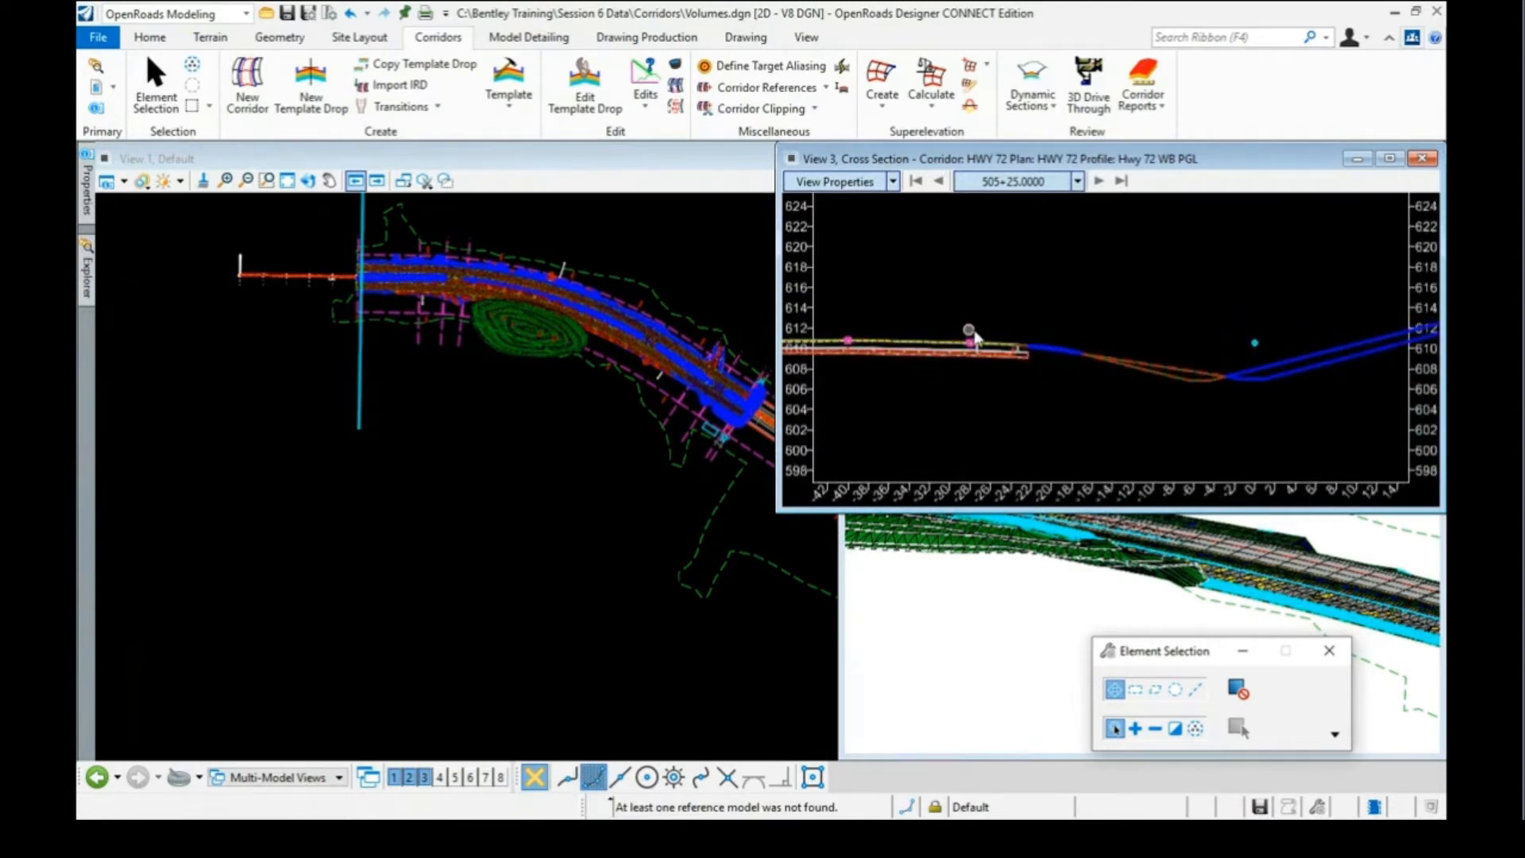
{"action": "scroll", "coordinate": [905, 355], "scroll_direction": "down", "scroll_amount": 2}
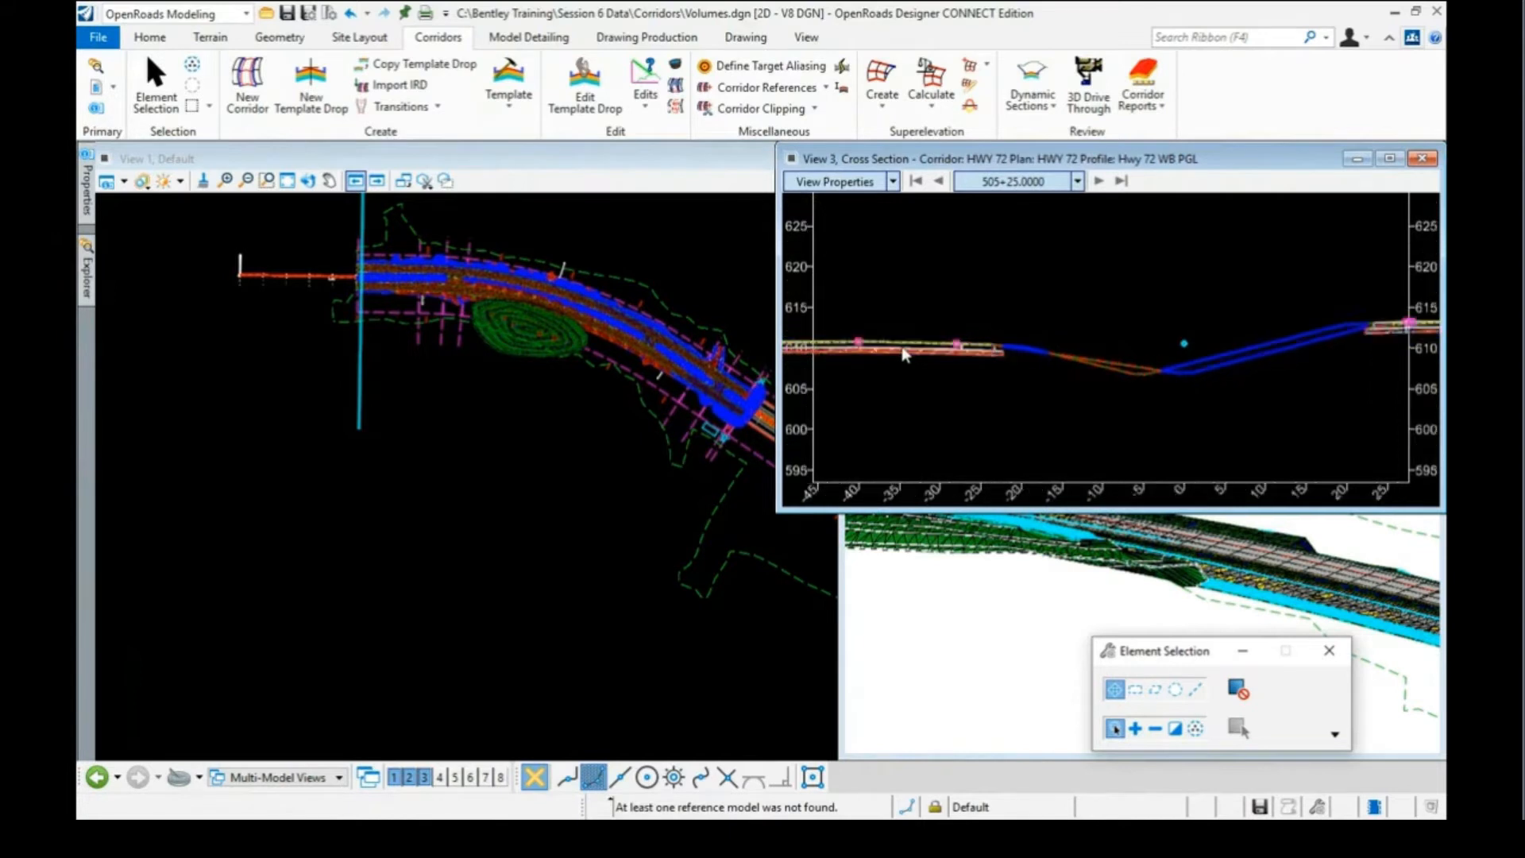
{"action": "scroll", "coordinate": [905, 356], "scroll_direction": "down", "scroll_amount": 2}
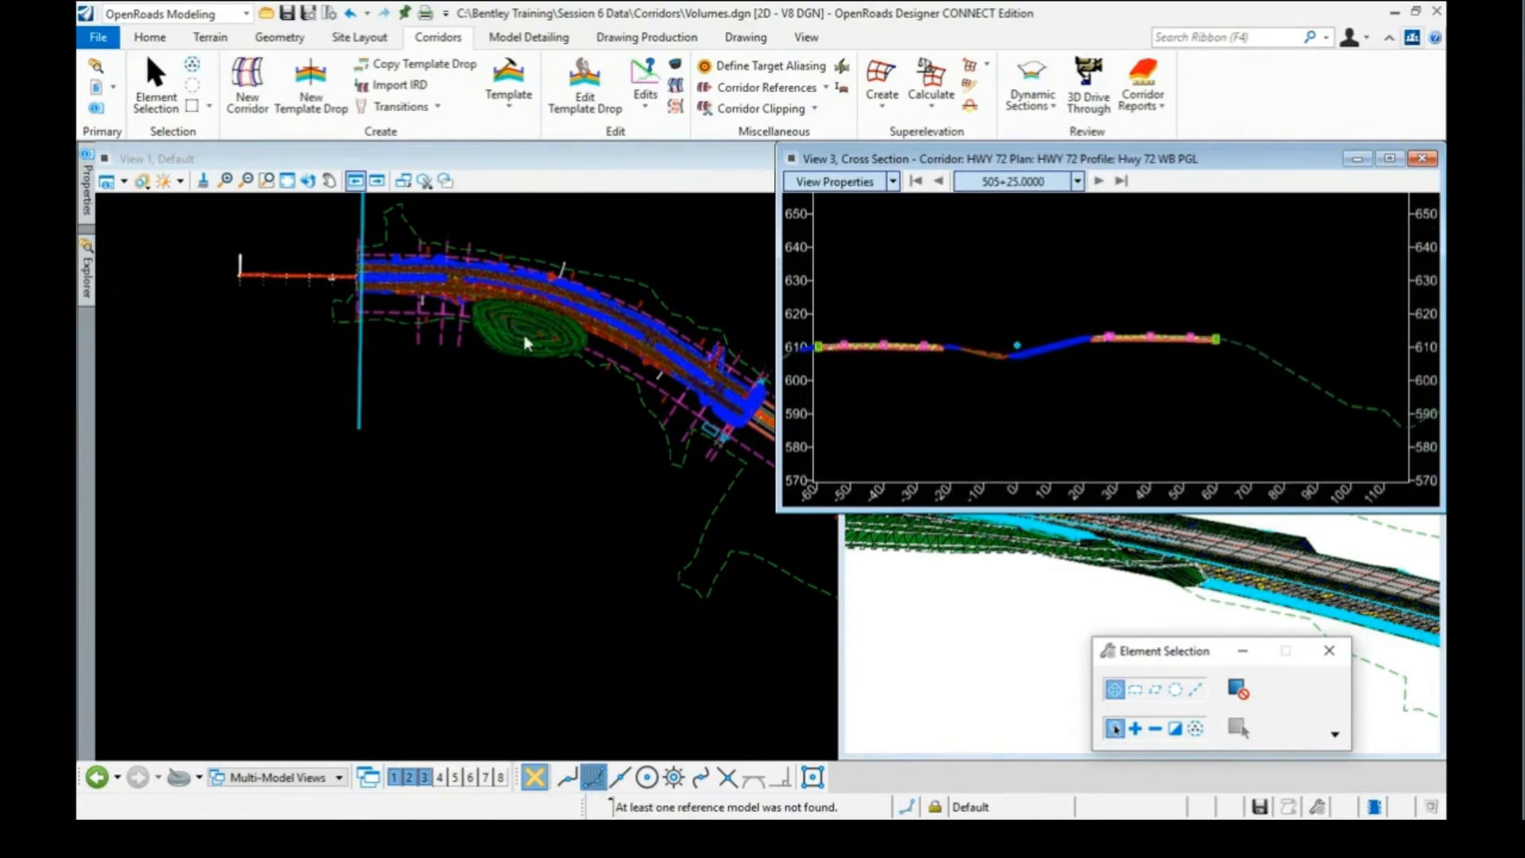
Locate the cross section by datapoint through the rock mound at about station 513+02 and inspect the cut and rock layers on its slope
{"action": "right_click", "coordinate": [1038, 281]}
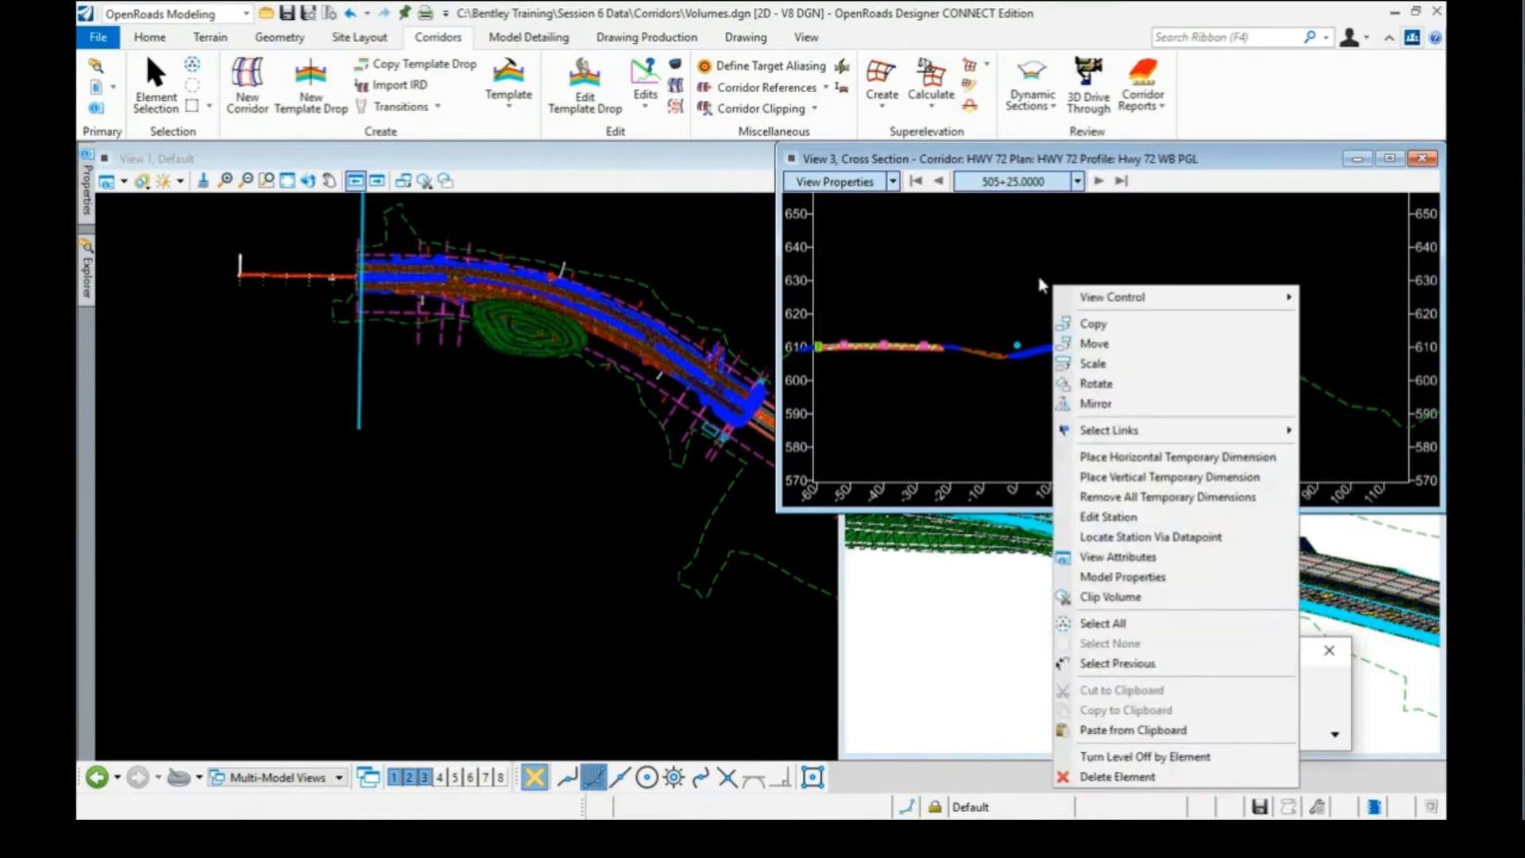
{"action": "mouse_move", "coordinate": [1082, 304]}
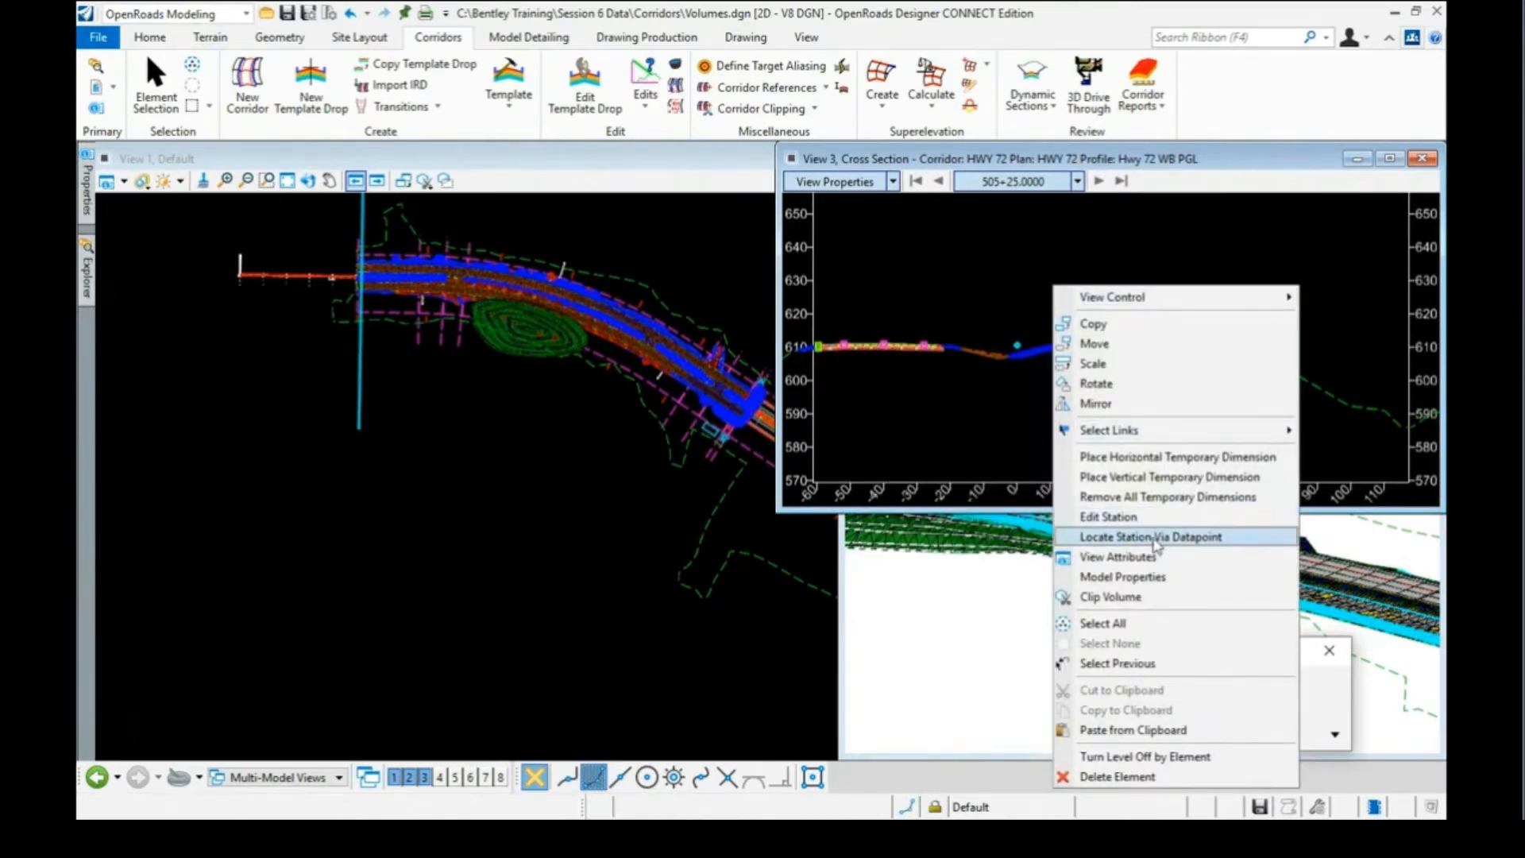
{"action": "left_click", "coordinate": [1153, 537]}
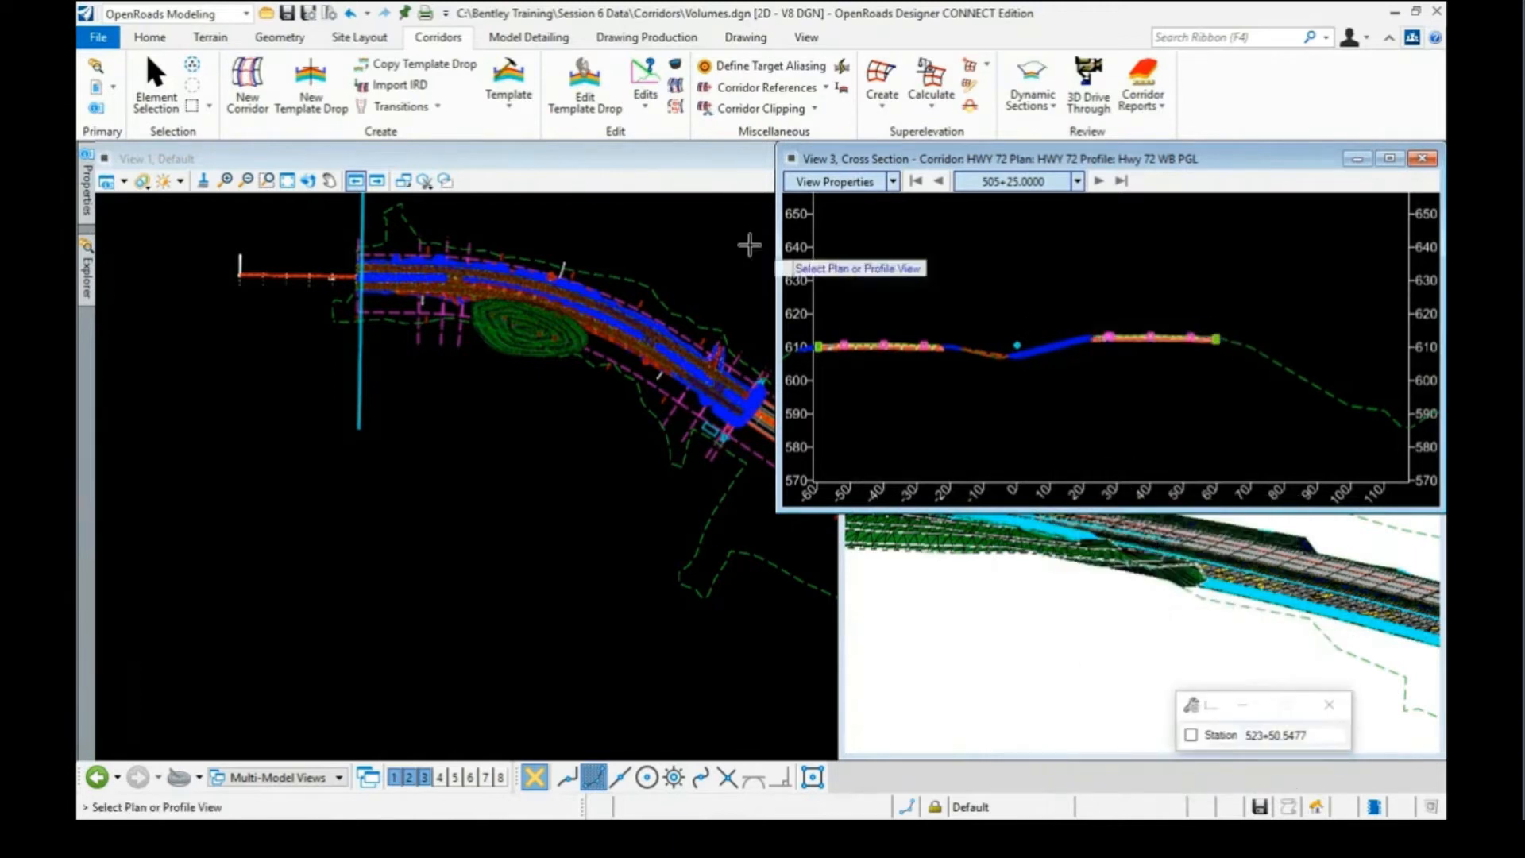
{"action": "left_click", "coordinate": [580, 234]}
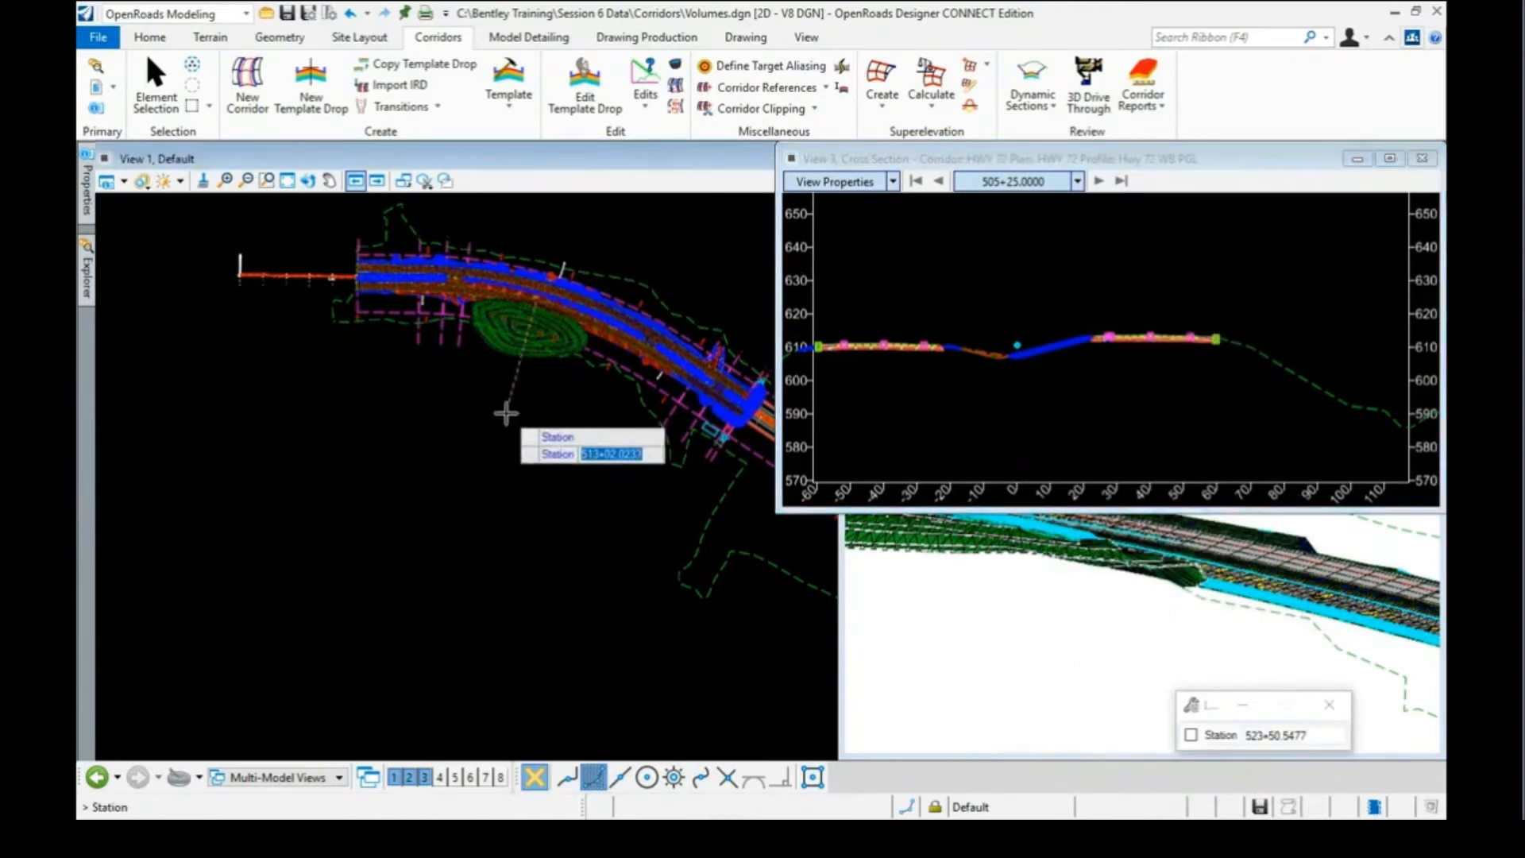
{"action": "left_click", "coordinate": [506, 412]}
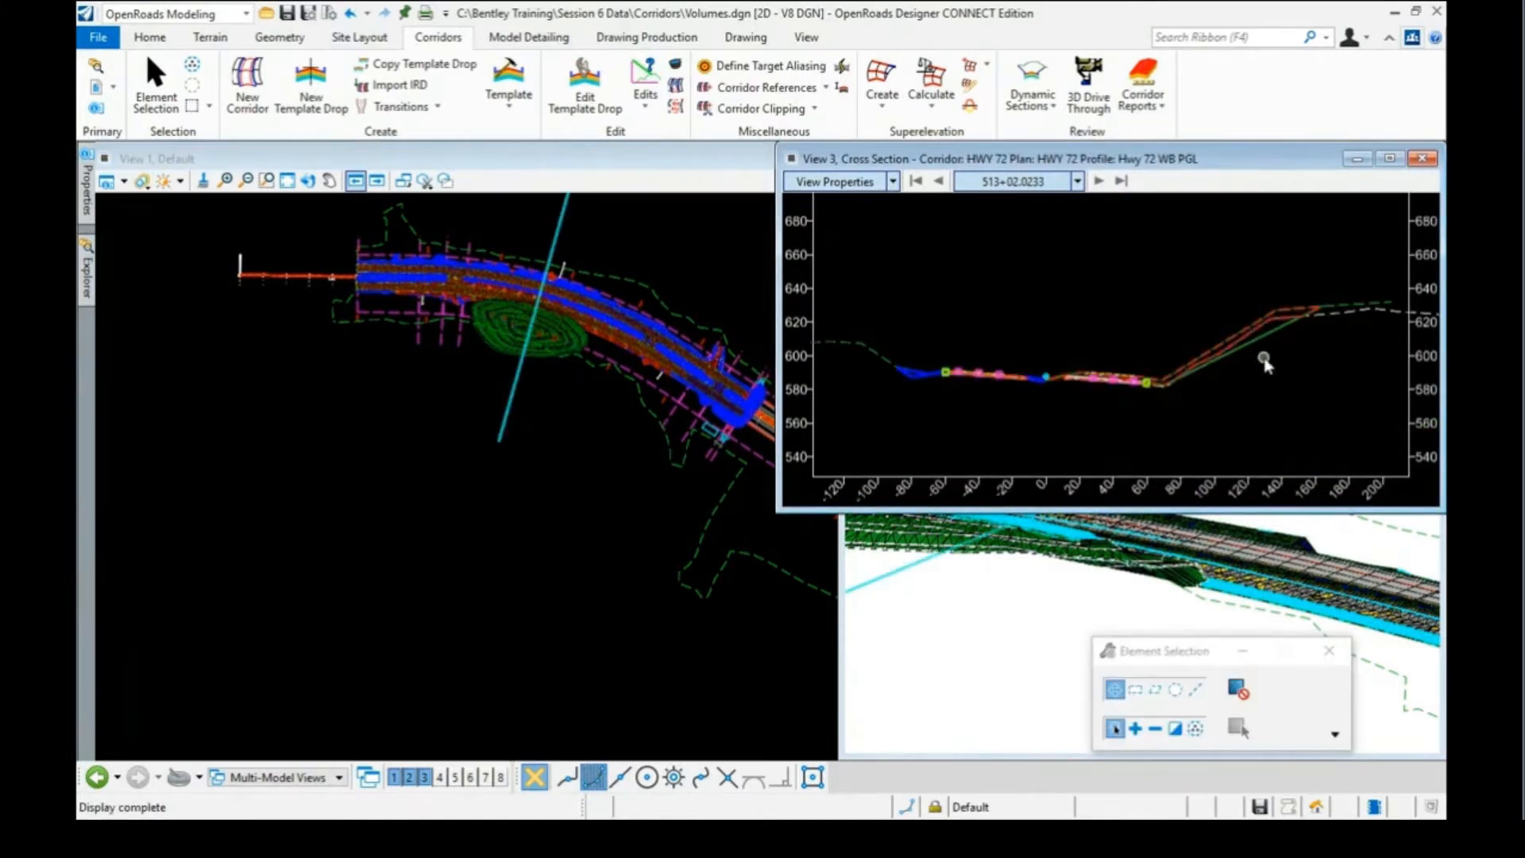
{"action": "scroll", "coordinate": [1259, 357], "scroll_direction": "up", "scroll_amount": 2}
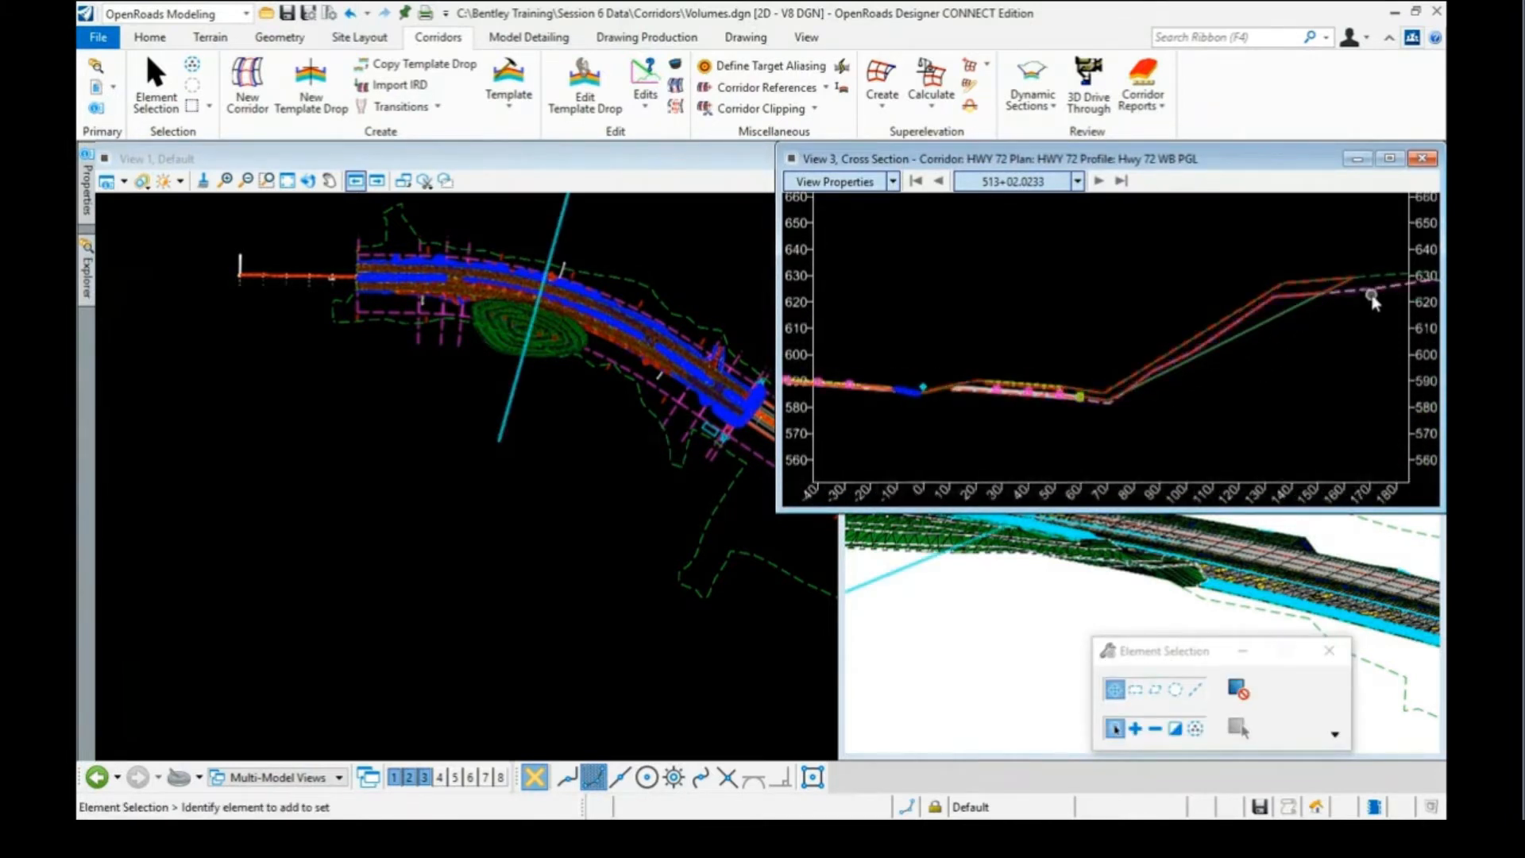
{"action": "mouse_move", "coordinate": [1374, 298]}
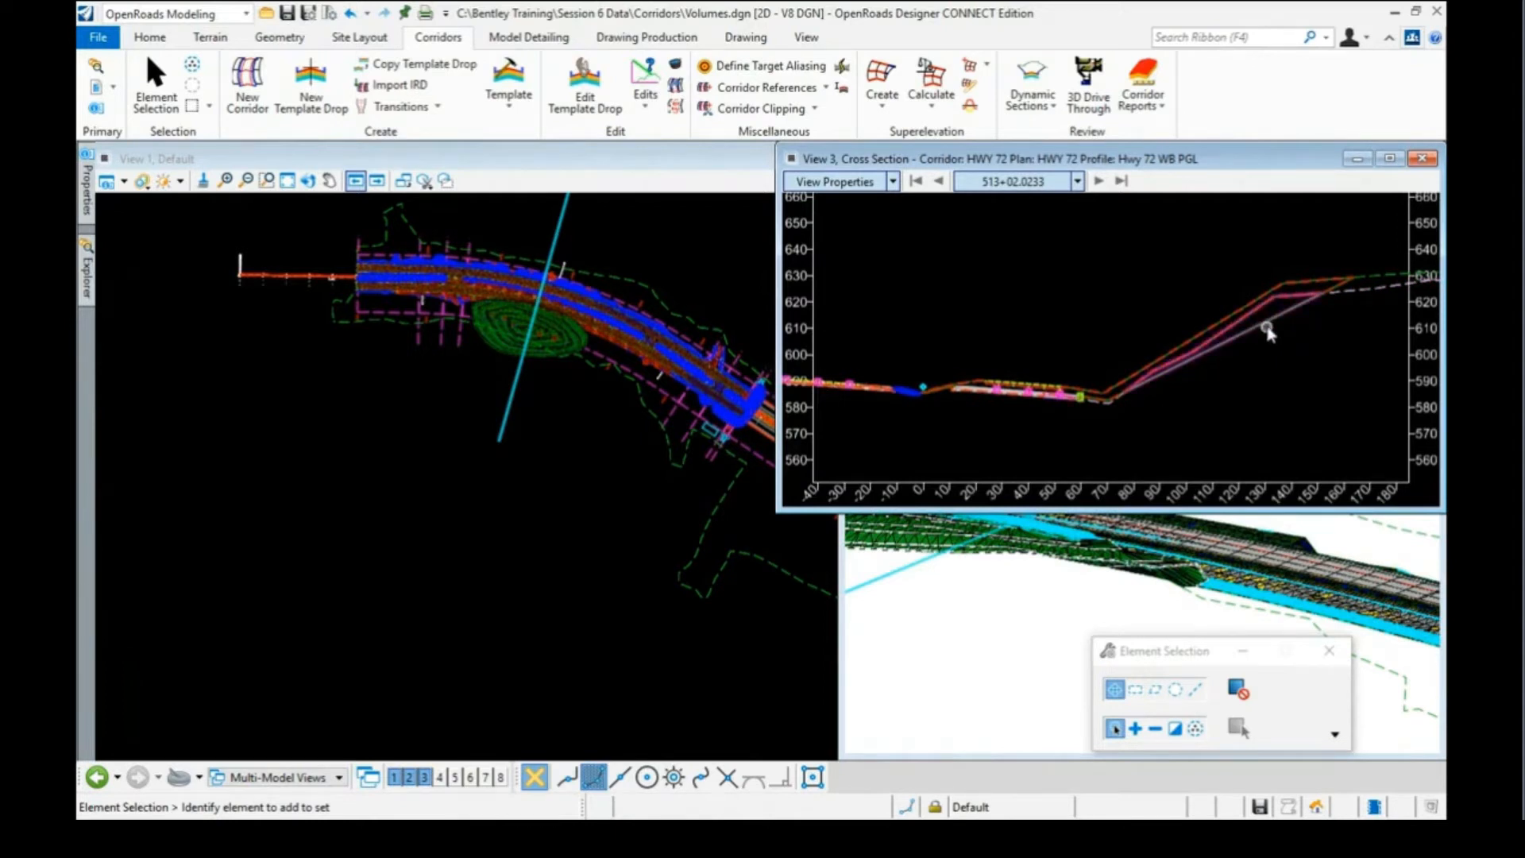
{"action": "mouse_move", "coordinate": [1268, 326]}
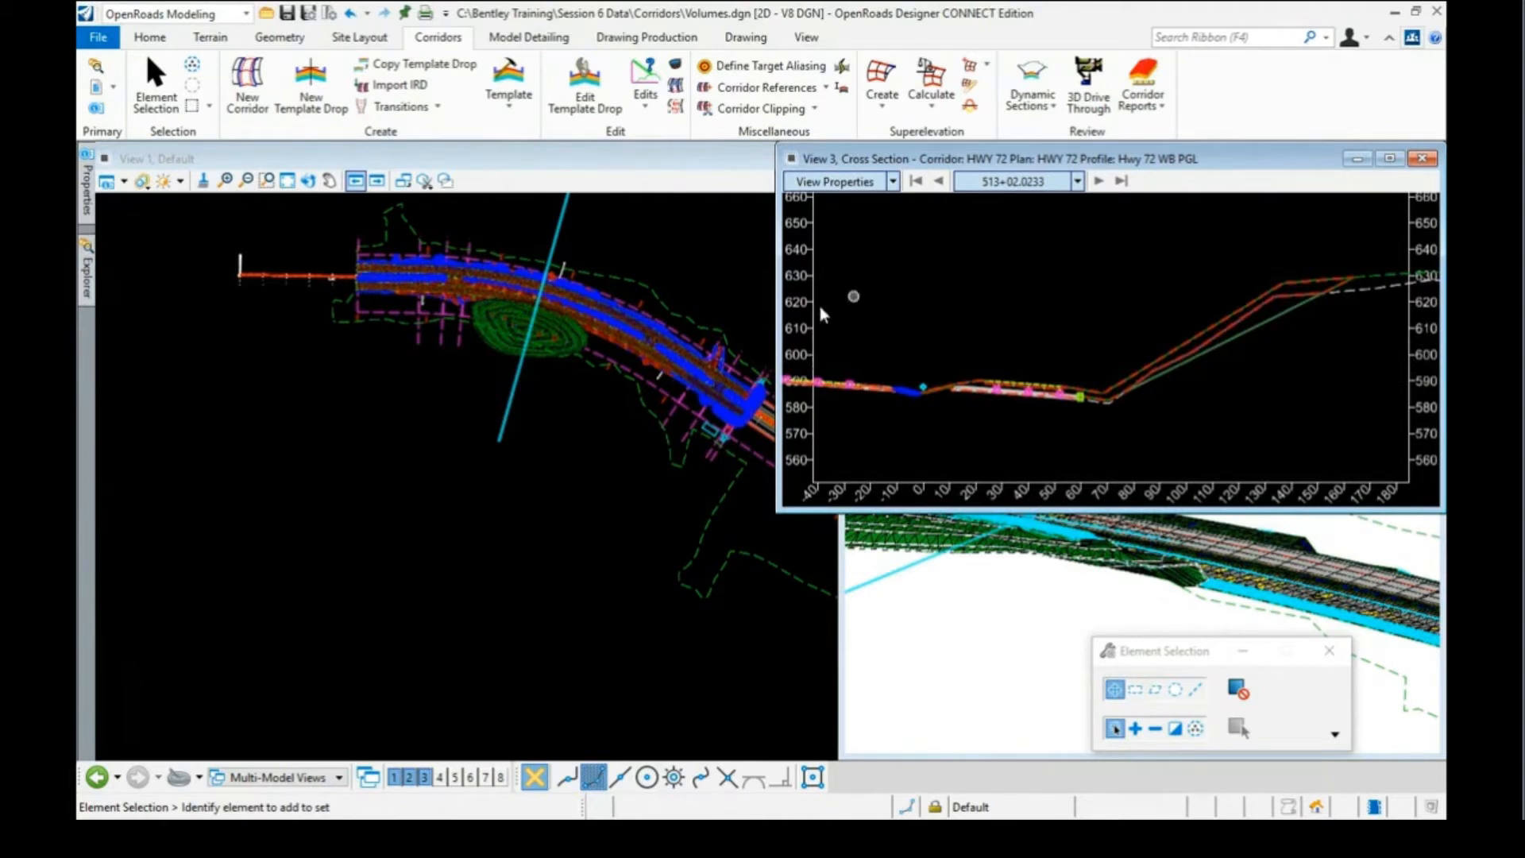
Locate the cross section by a datapoint in the plan view just before the bridge, at about station 520+84
{"action": "right_click", "coordinate": [939, 311]}
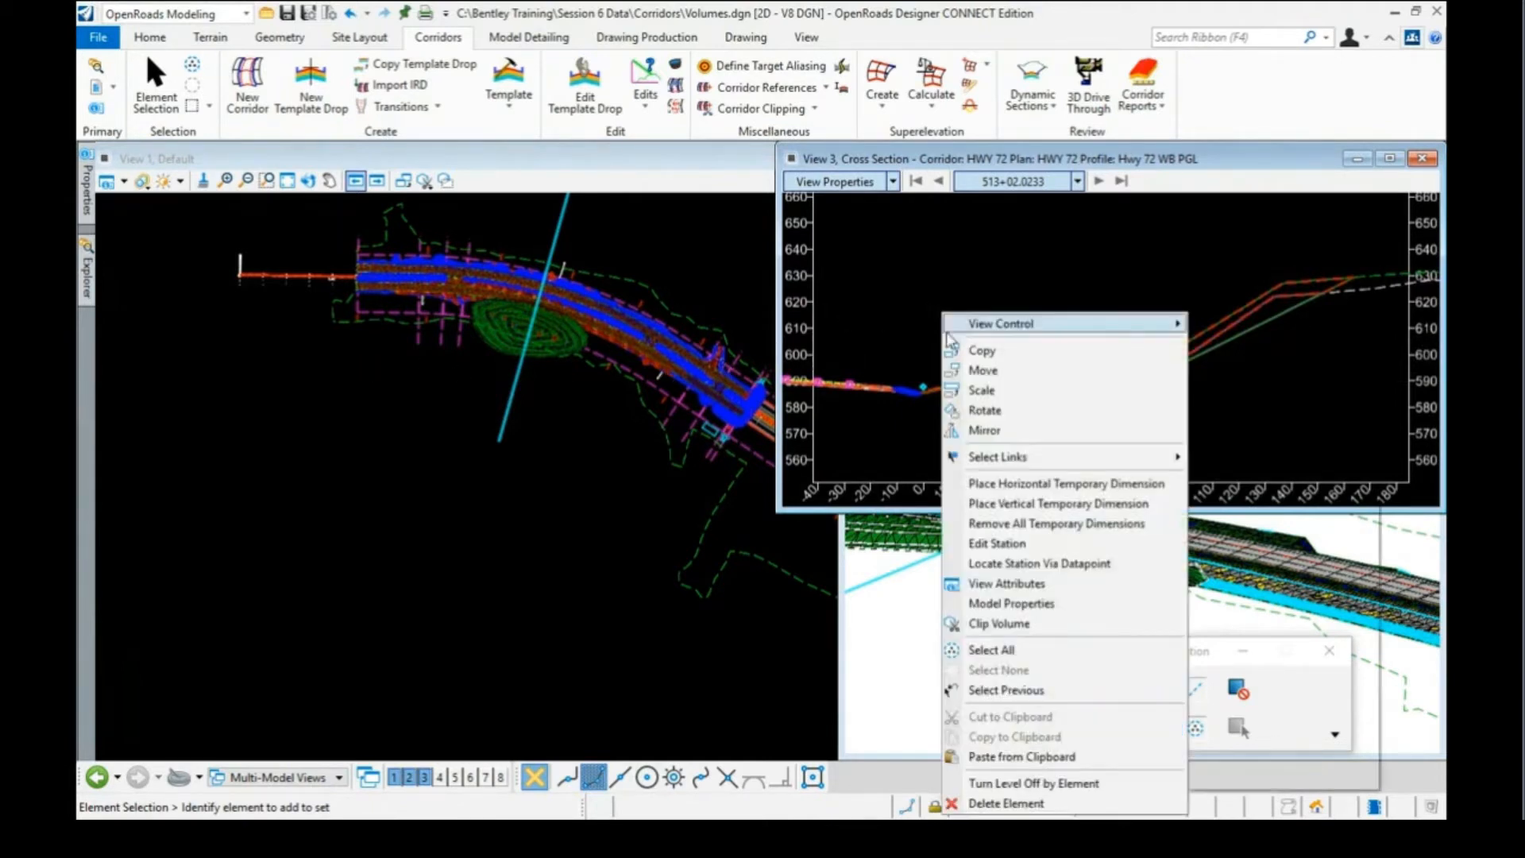
{"action": "left_click", "coordinate": [1030, 564]}
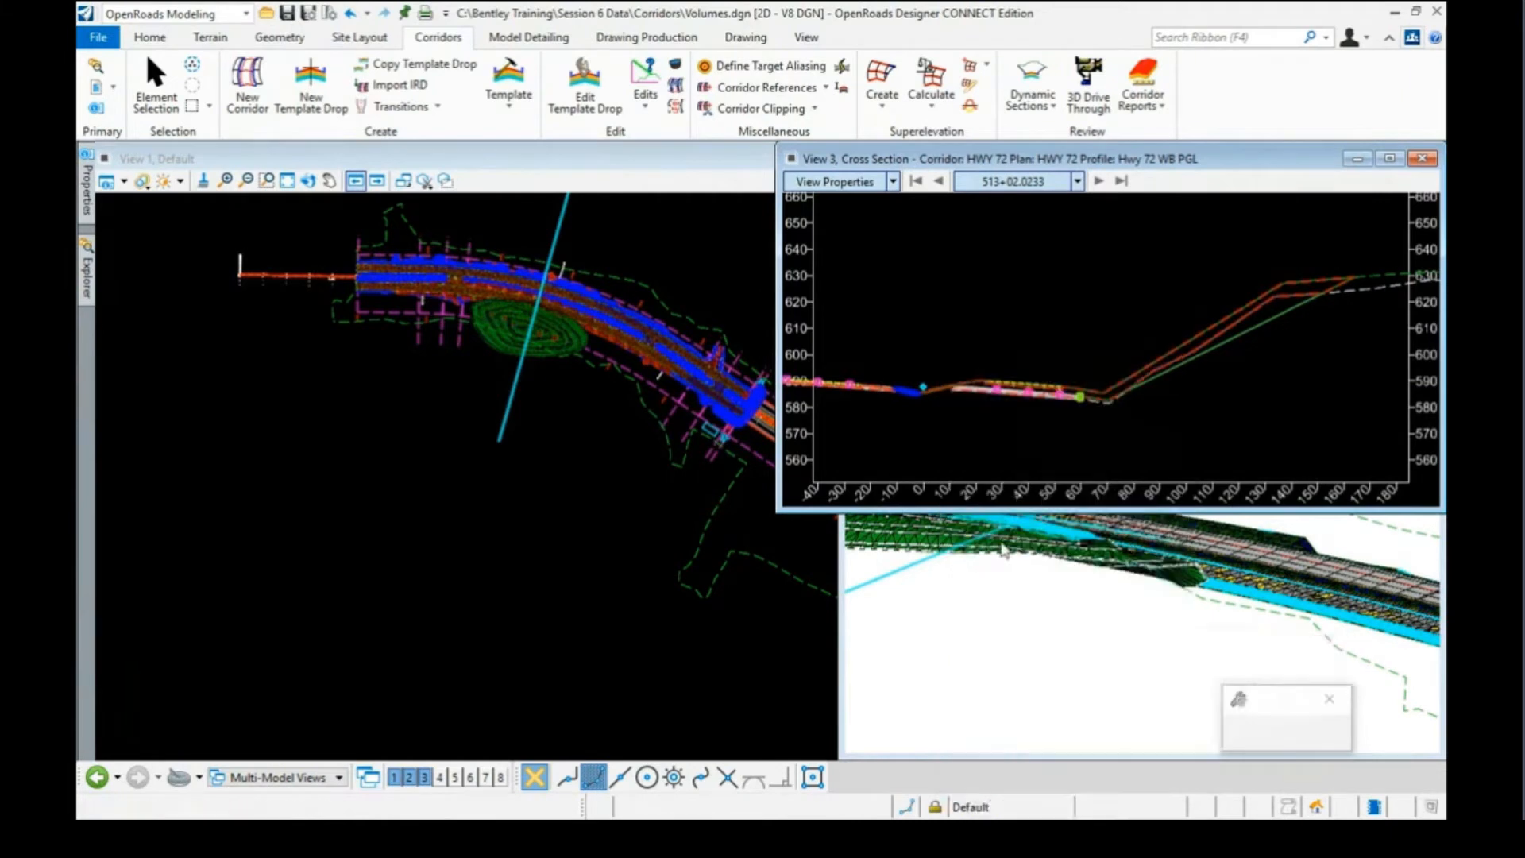
{"action": "left_click", "coordinate": [737, 315]}
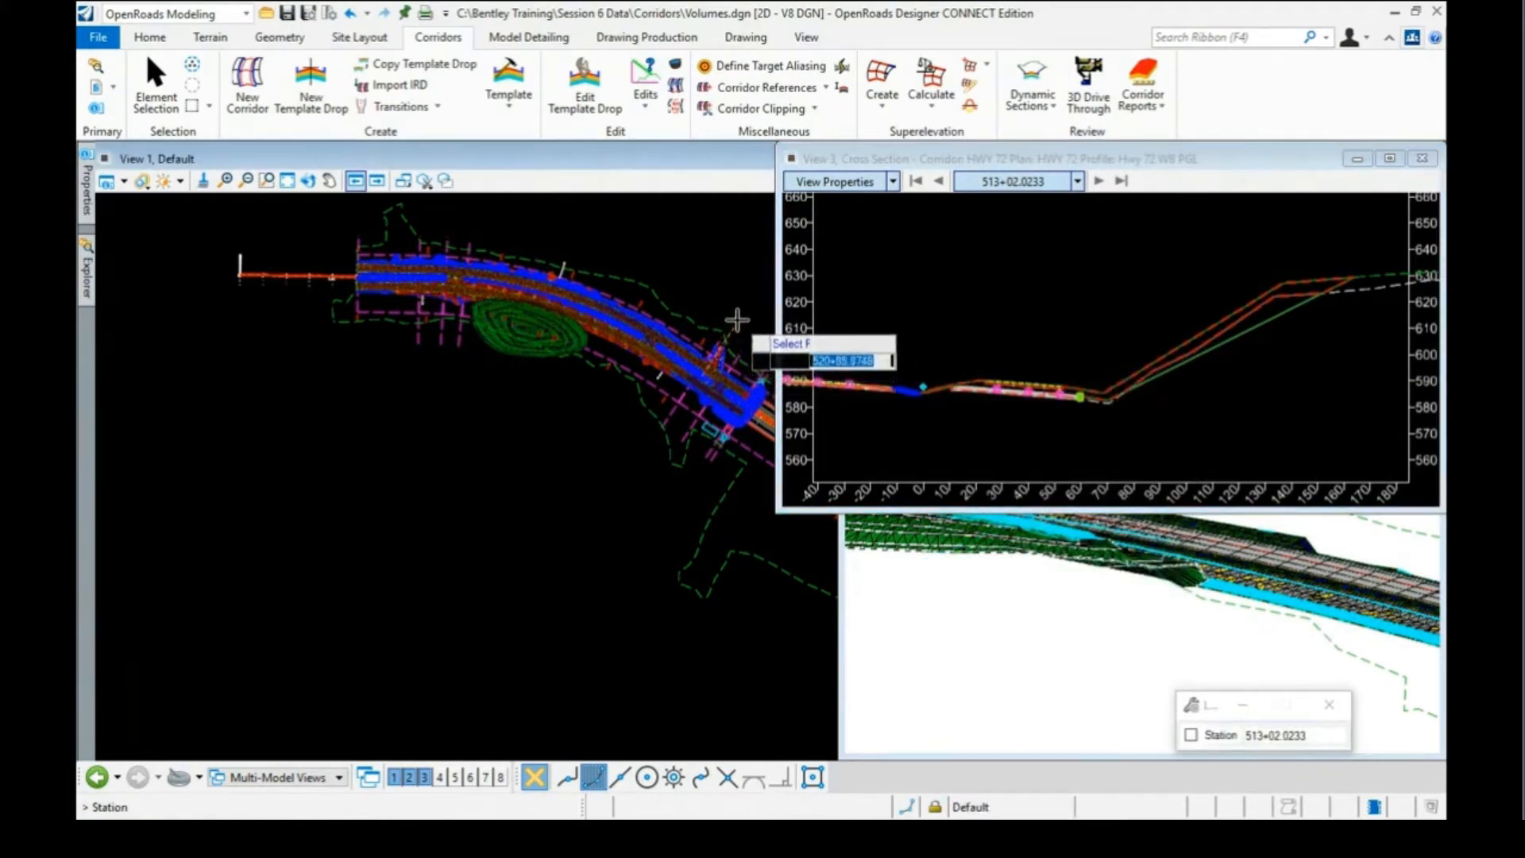
{"action": "left_click", "coordinate": [737, 319]}
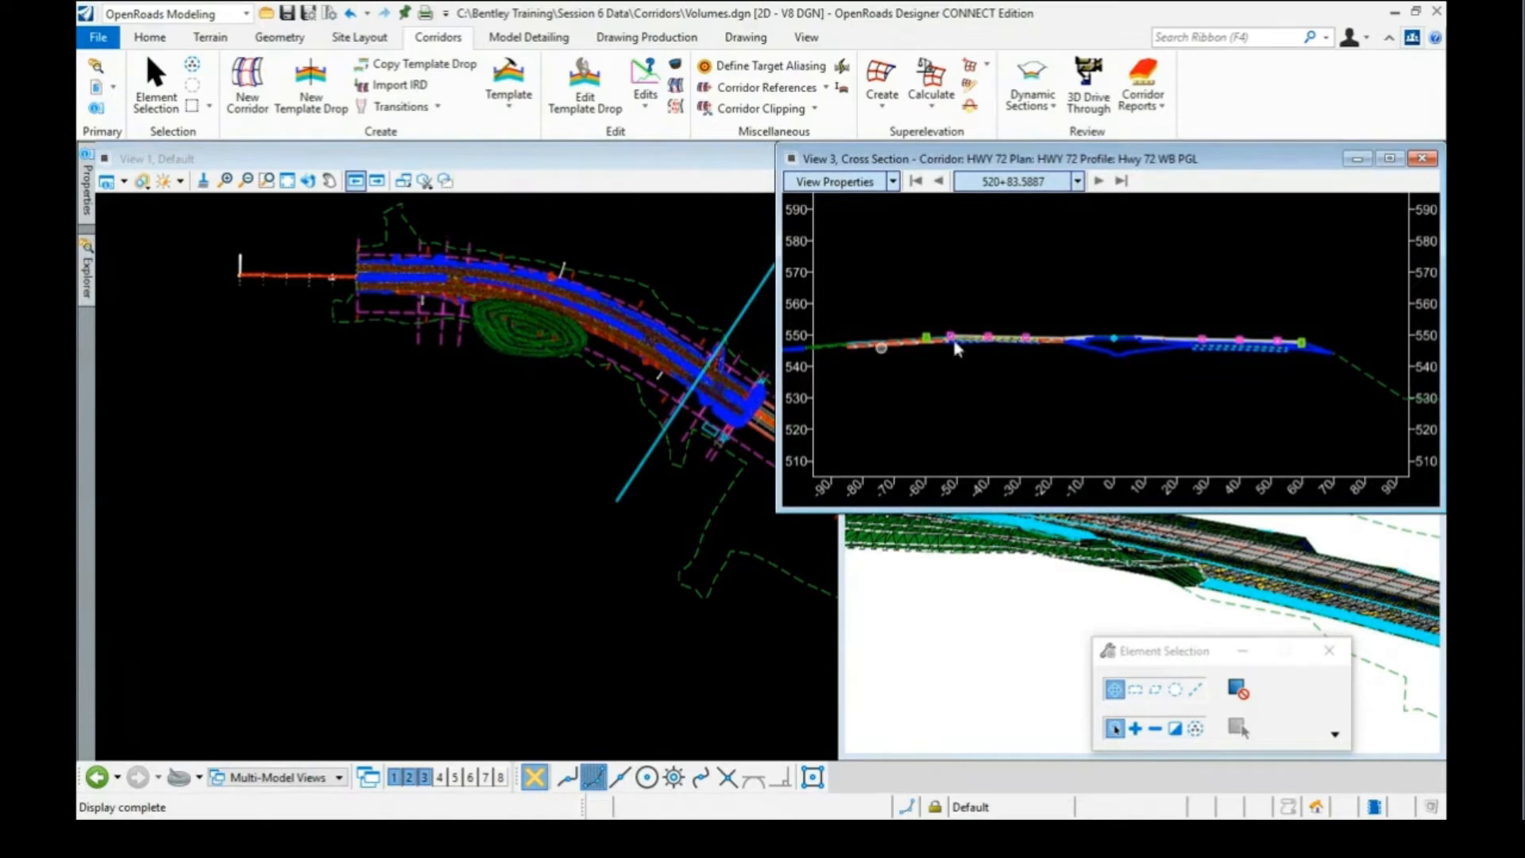
Examine the cut, fill and unsuitable material areas across the full cross section at about station 520+84
{"action": "scroll", "coordinate": [1092, 341], "scroll_direction": "up", "scroll_amount": 1}
{"action": "scroll", "coordinate": [1092, 342], "scroll_direction": "up", "scroll_amount": 1}
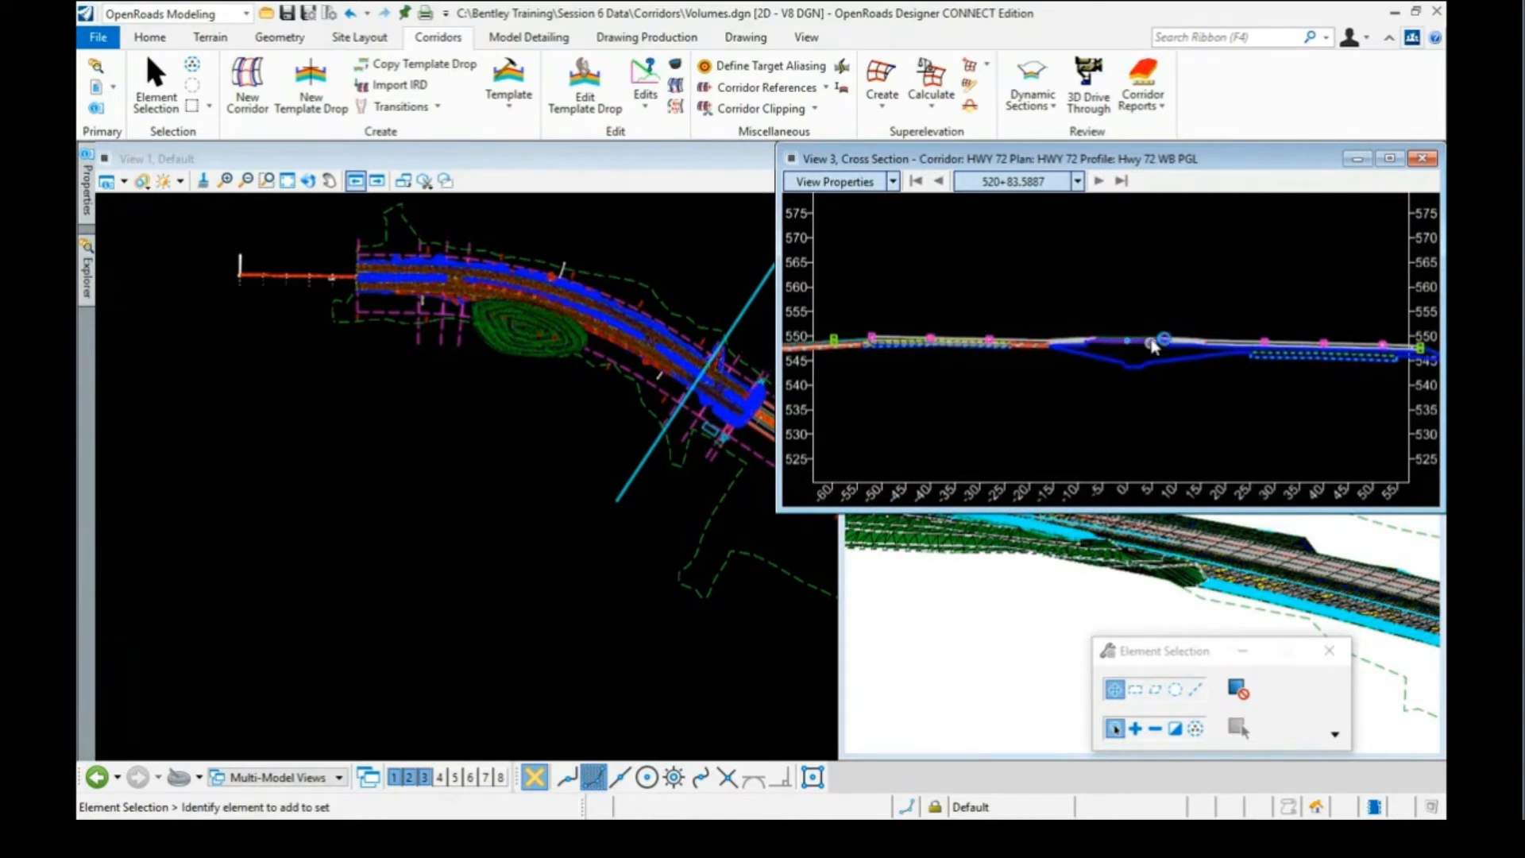
{"action": "scroll", "coordinate": [1147, 331], "scroll_direction": "down", "scroll_amount": 1}
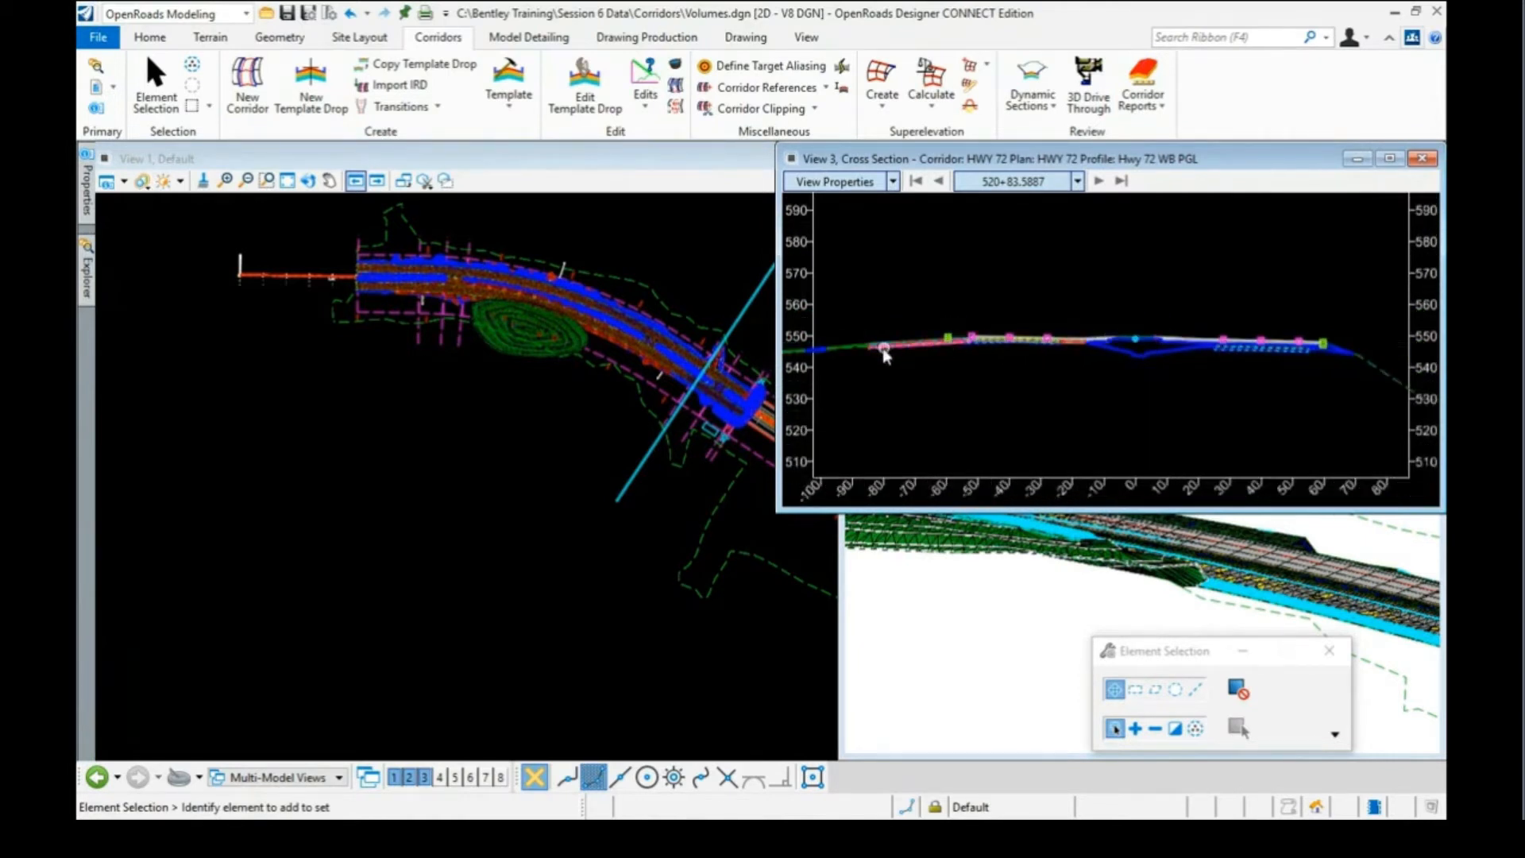
{"action": "scroll", "coordinate": [913, 345], "scroll_direction": "up", "scroll_amount": 2}
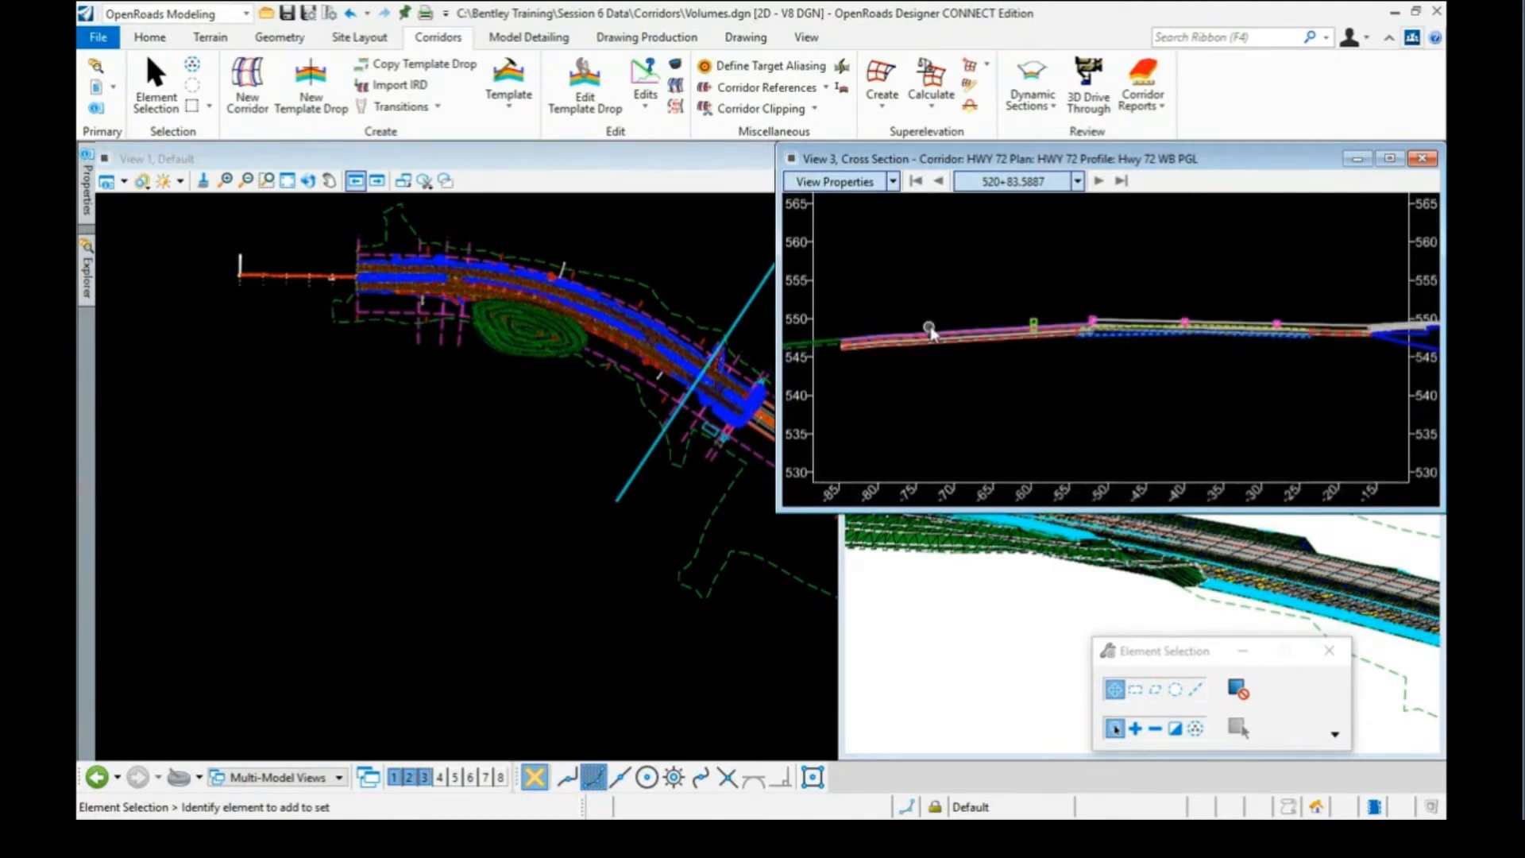
{"action": "scroll", "coordinate": [941, 326], "scroll_direction": "up", "scroll_amount": 1}
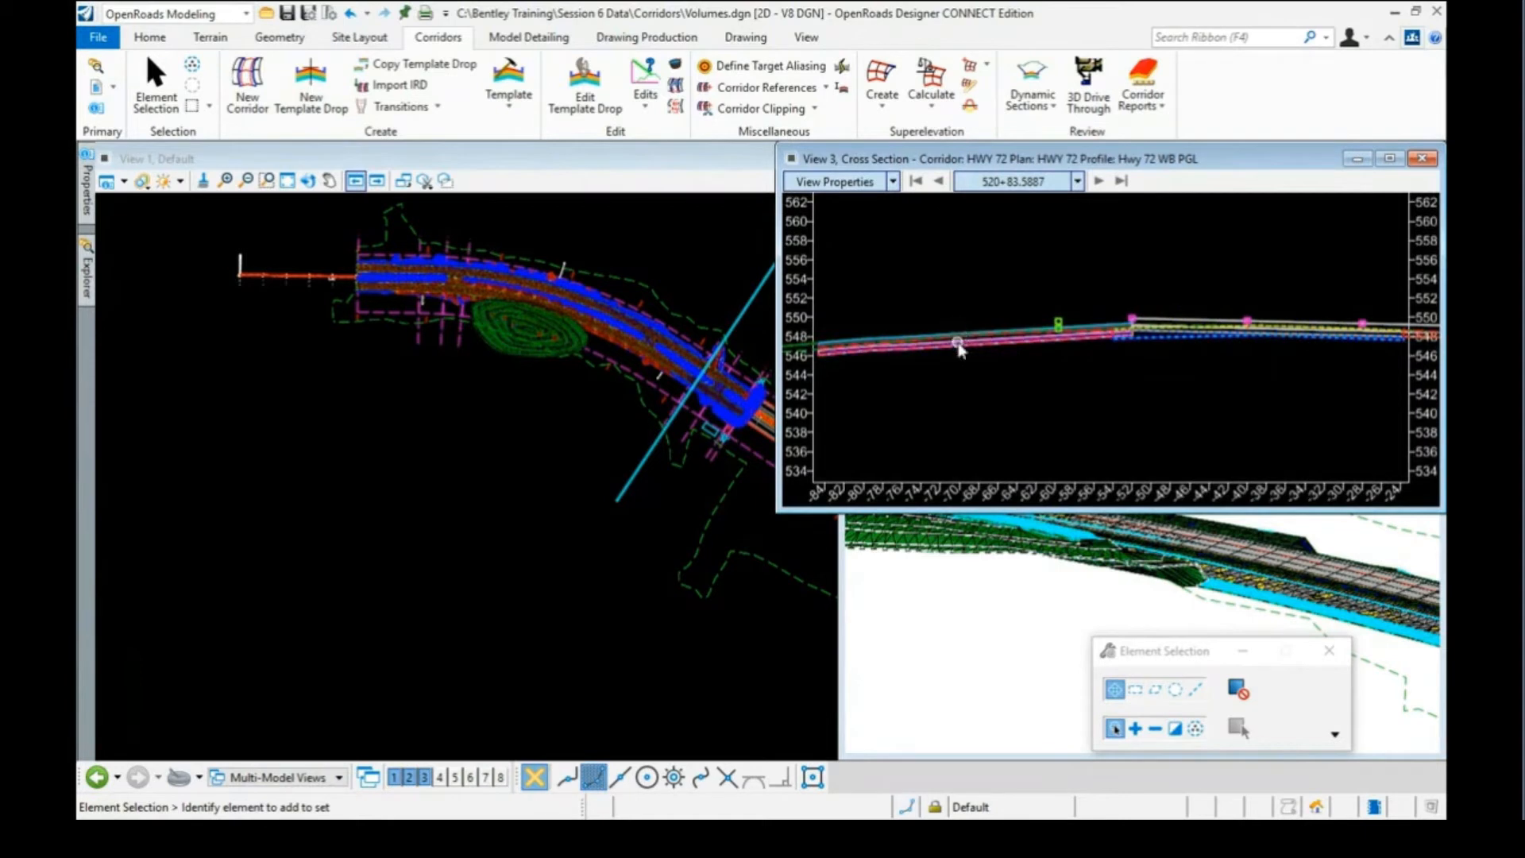
{"action": "scroll", "coordinate": [954, 364], "scroll_direction": "down", "scroll_amount": 4}
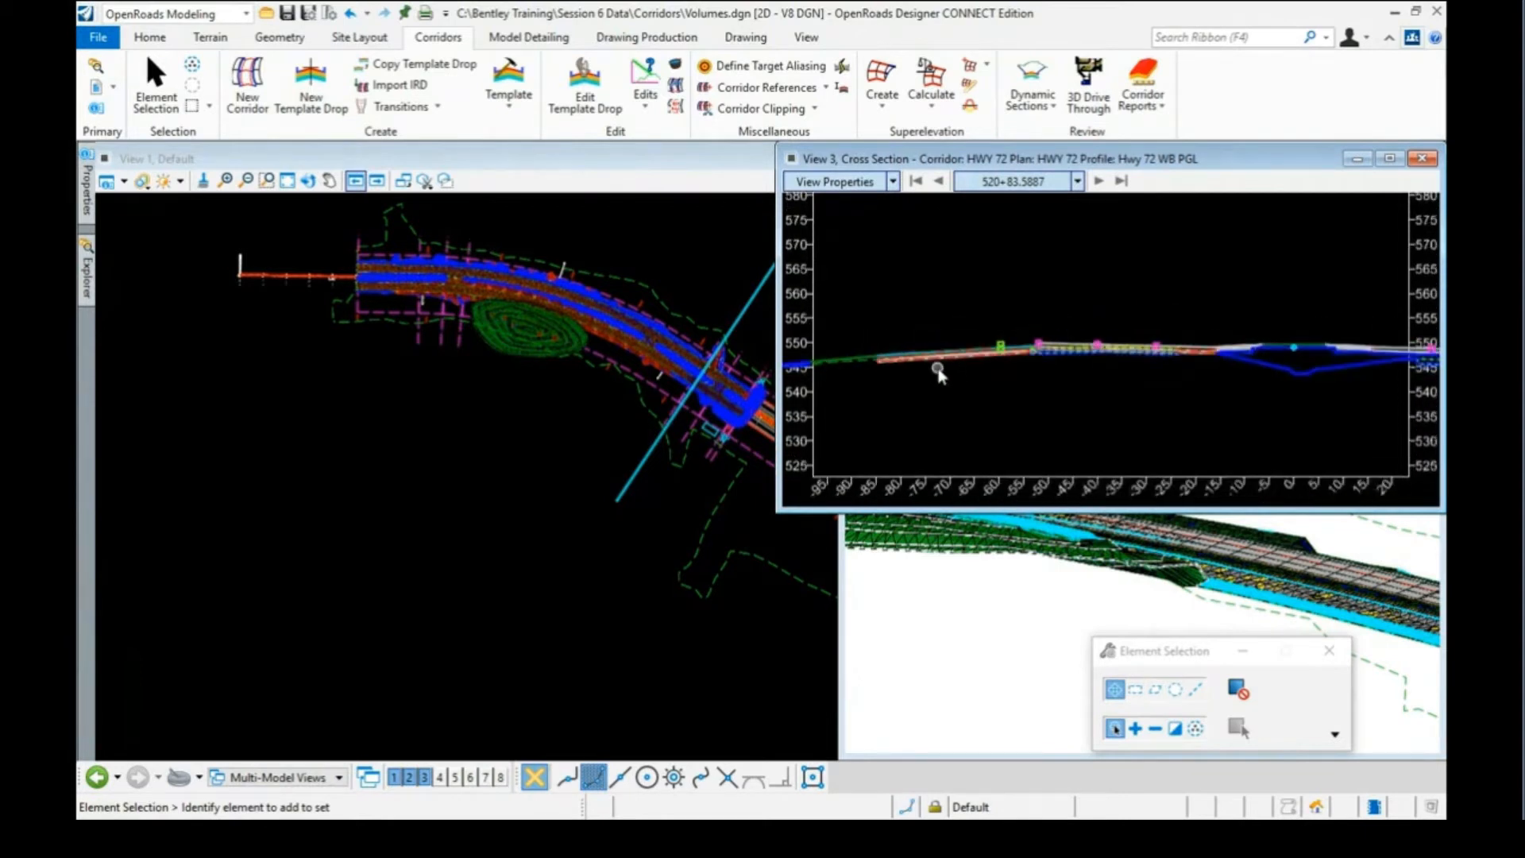
{"action": "scroll", "coordinate": [937, 369], "scroll_direction": "down", "scroll_amount": 1}
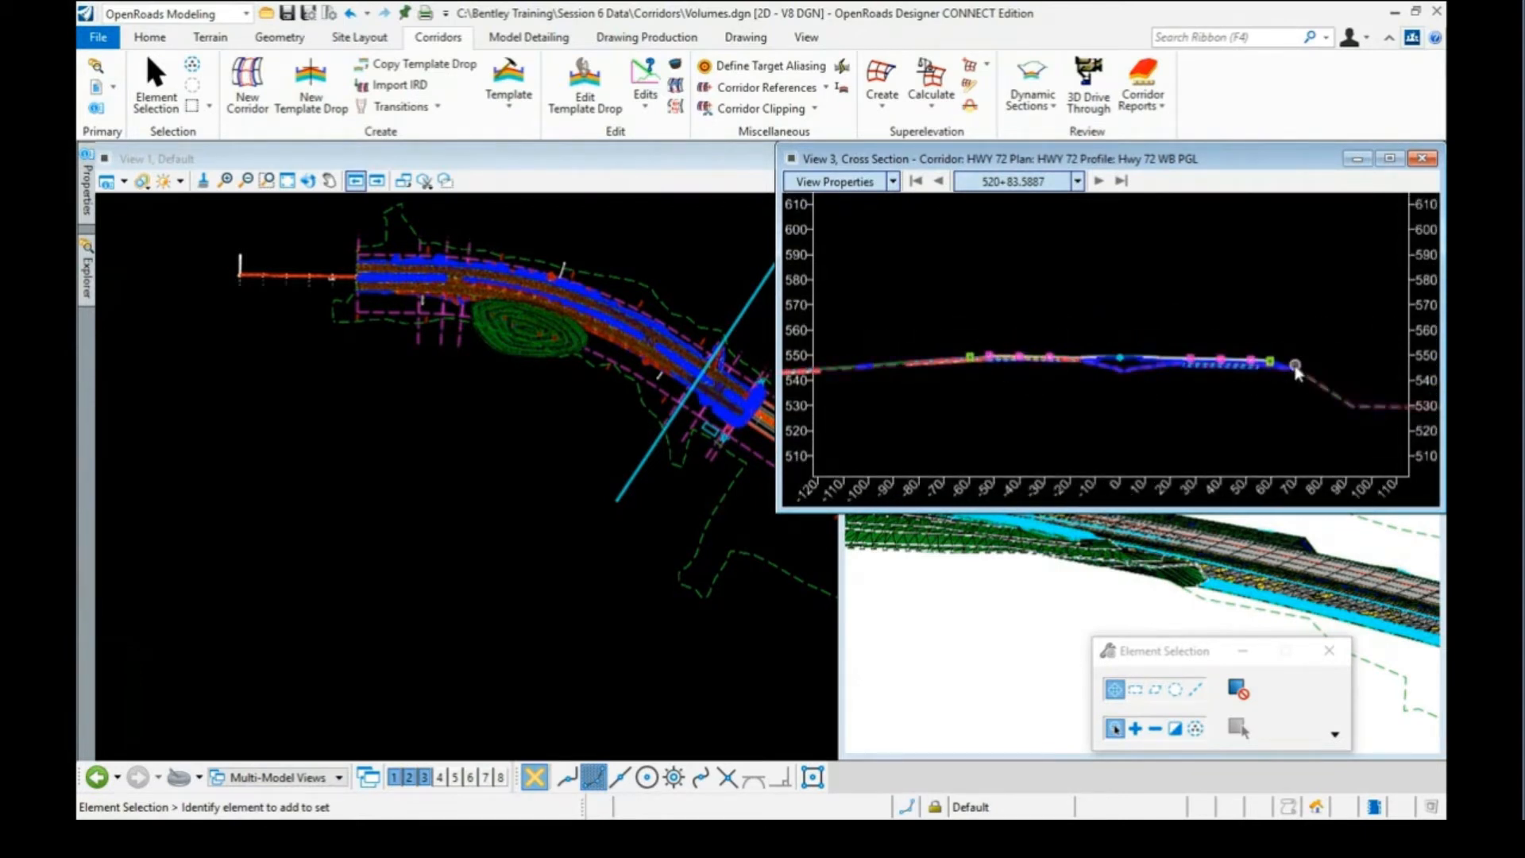
{"action": "scroll", "coordinate": [1295, 375], "scroll_direction": "up", "scroll_amount": 2}
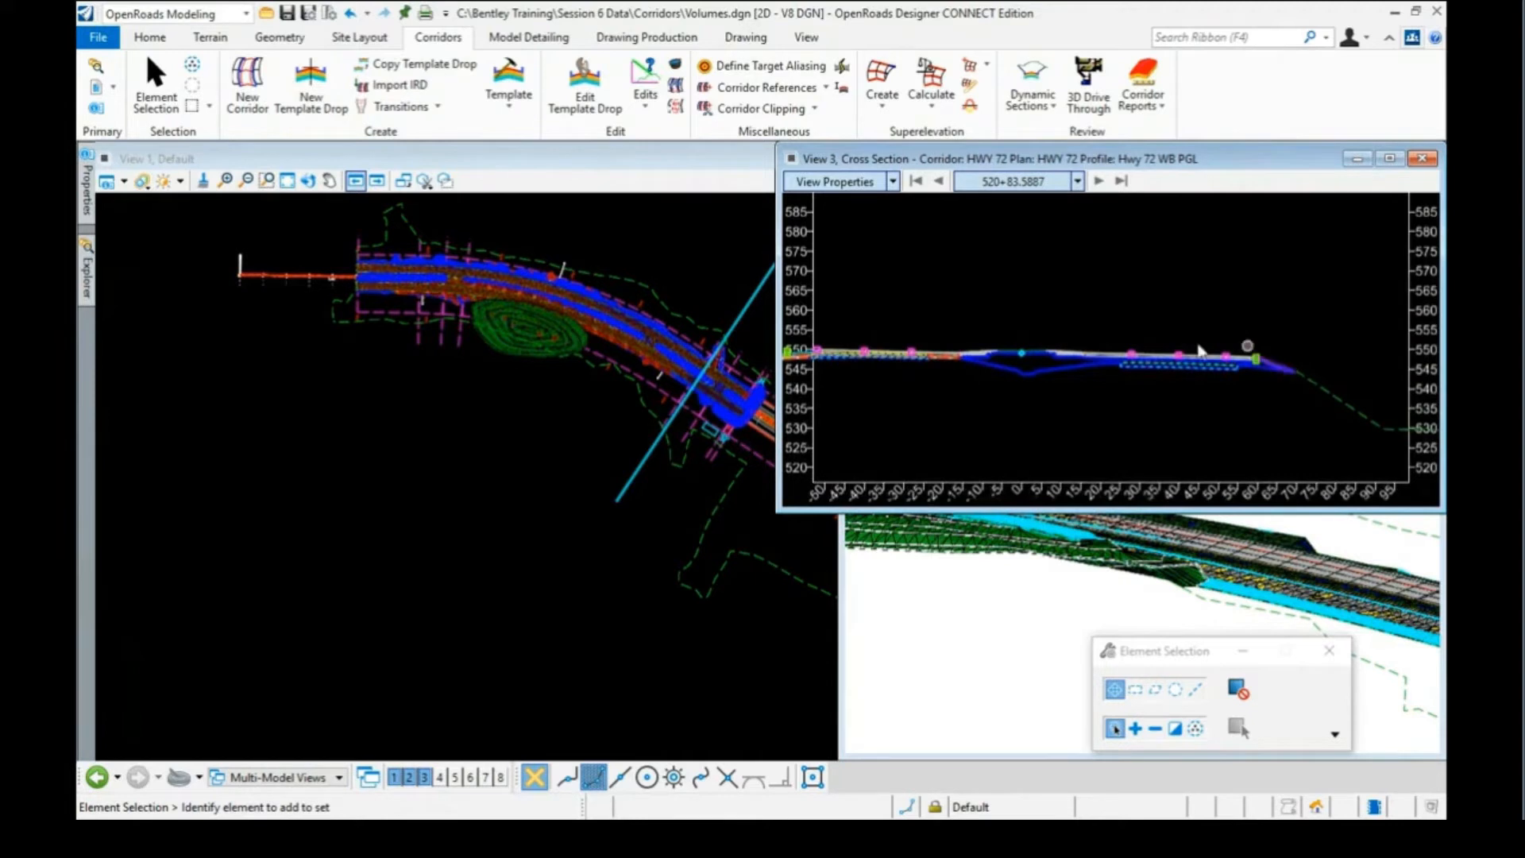
Locate the cross section by datapoint at the bridge, about station 523+40, and view the fill beneath the bridge decks
{"action": "right_click", "coordinate": [1015, 260]}
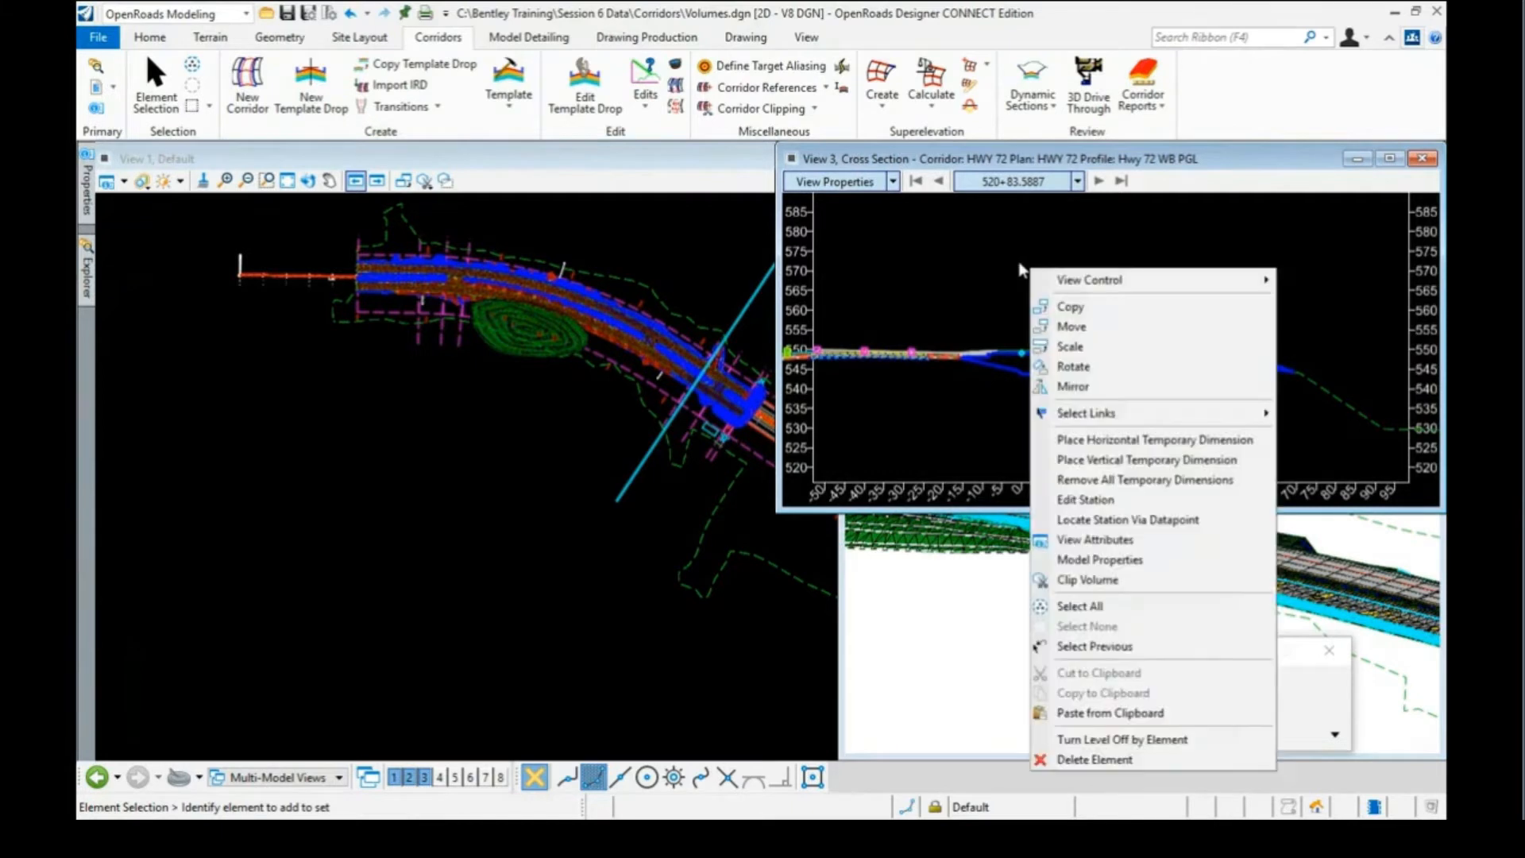
{"action": "left_click", "coordinate": [1118, 521]}
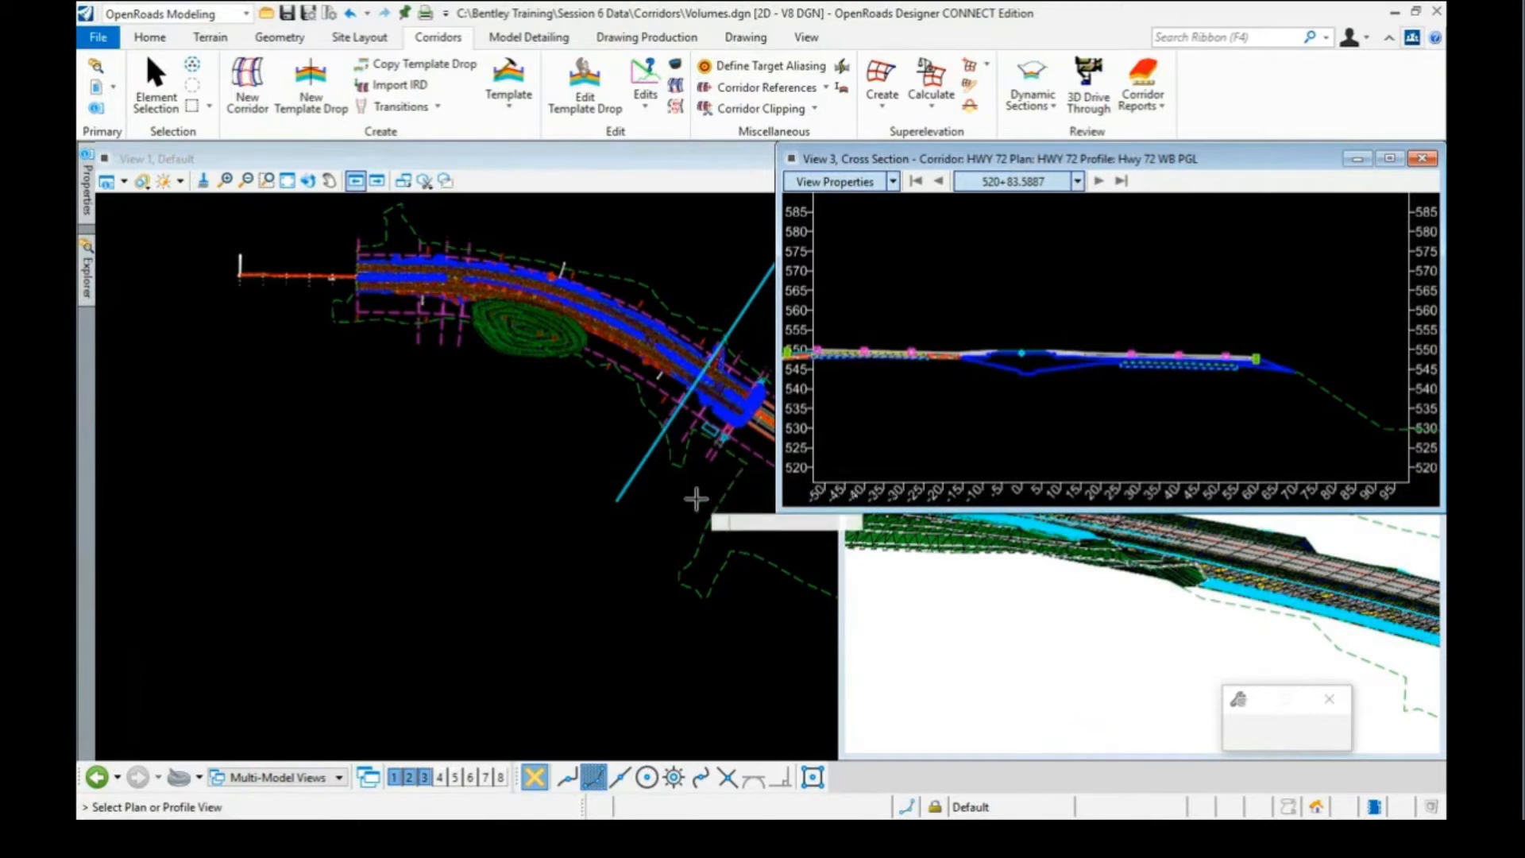
{"action": "left_click", "coordinate": [721, 470]}
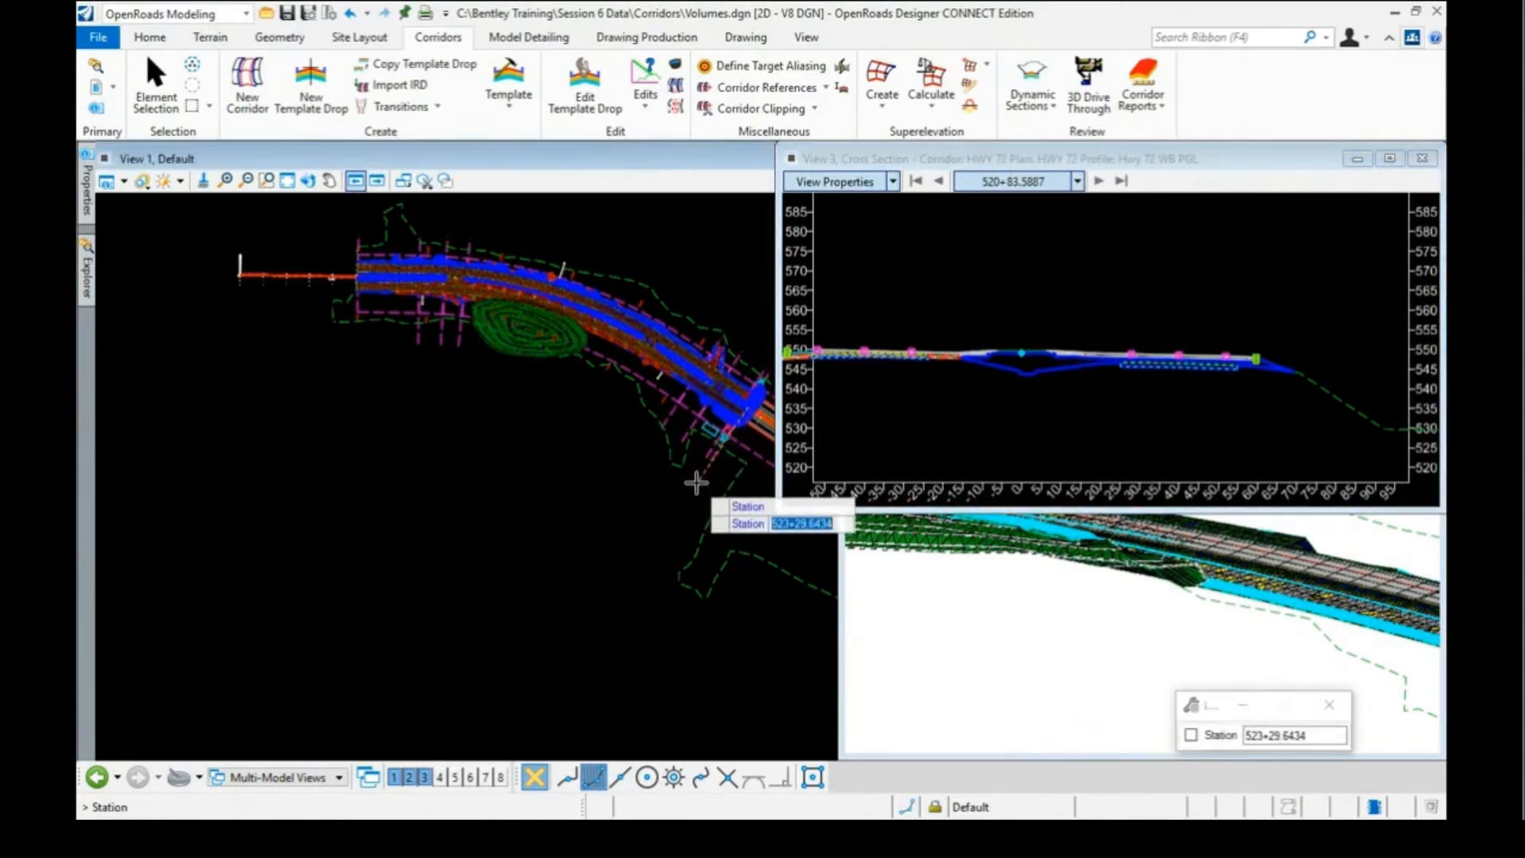
{"action": "left_click", "coordinate": [699, 481]}
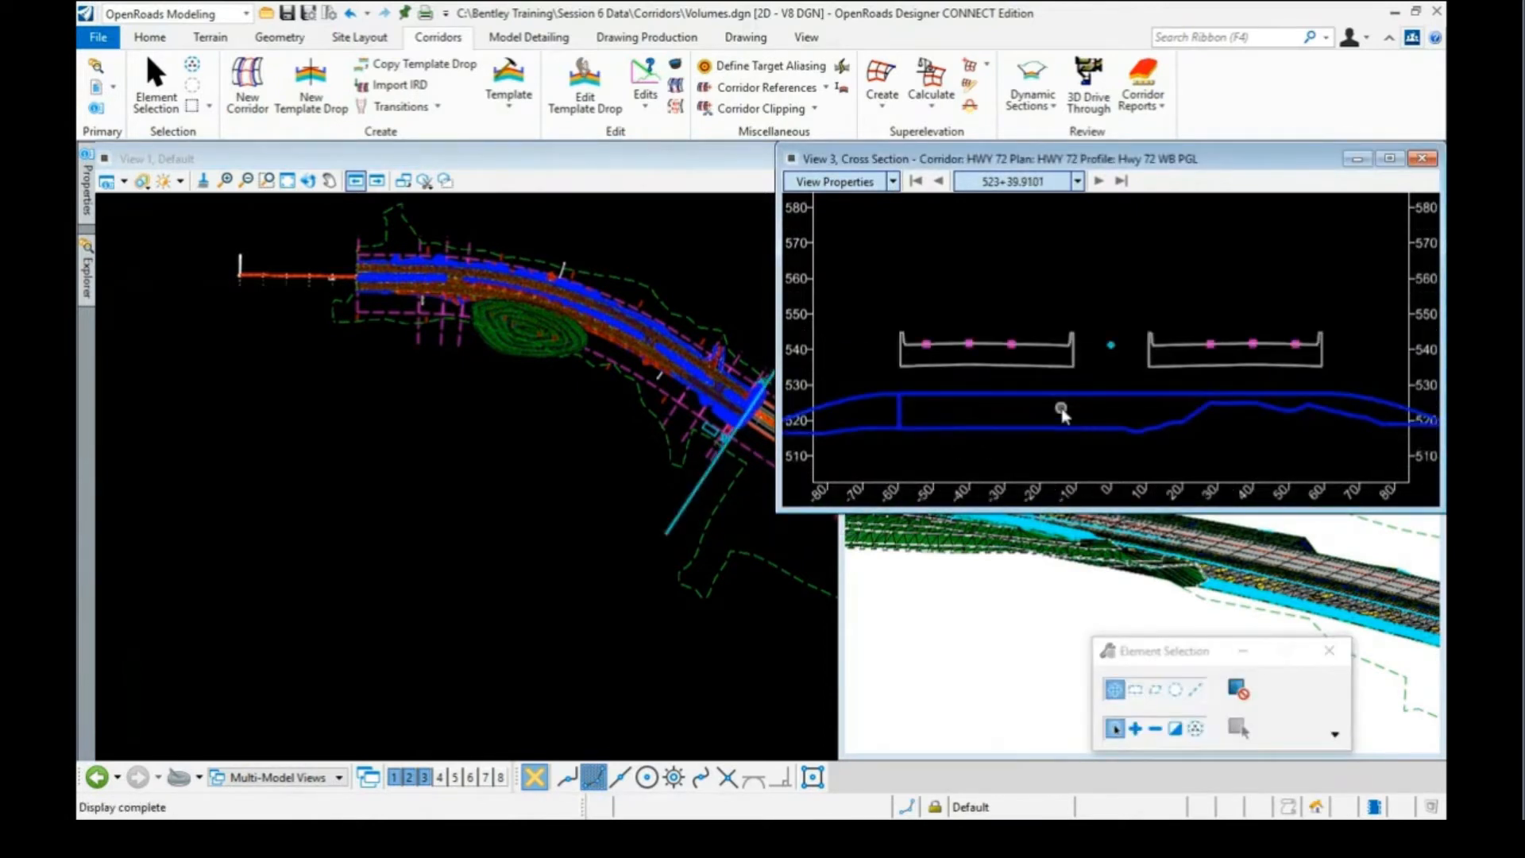
{"action": "scroll", "coordinate": [1062, 413], "scroll_direction": "down", "scroll_amount": 2}
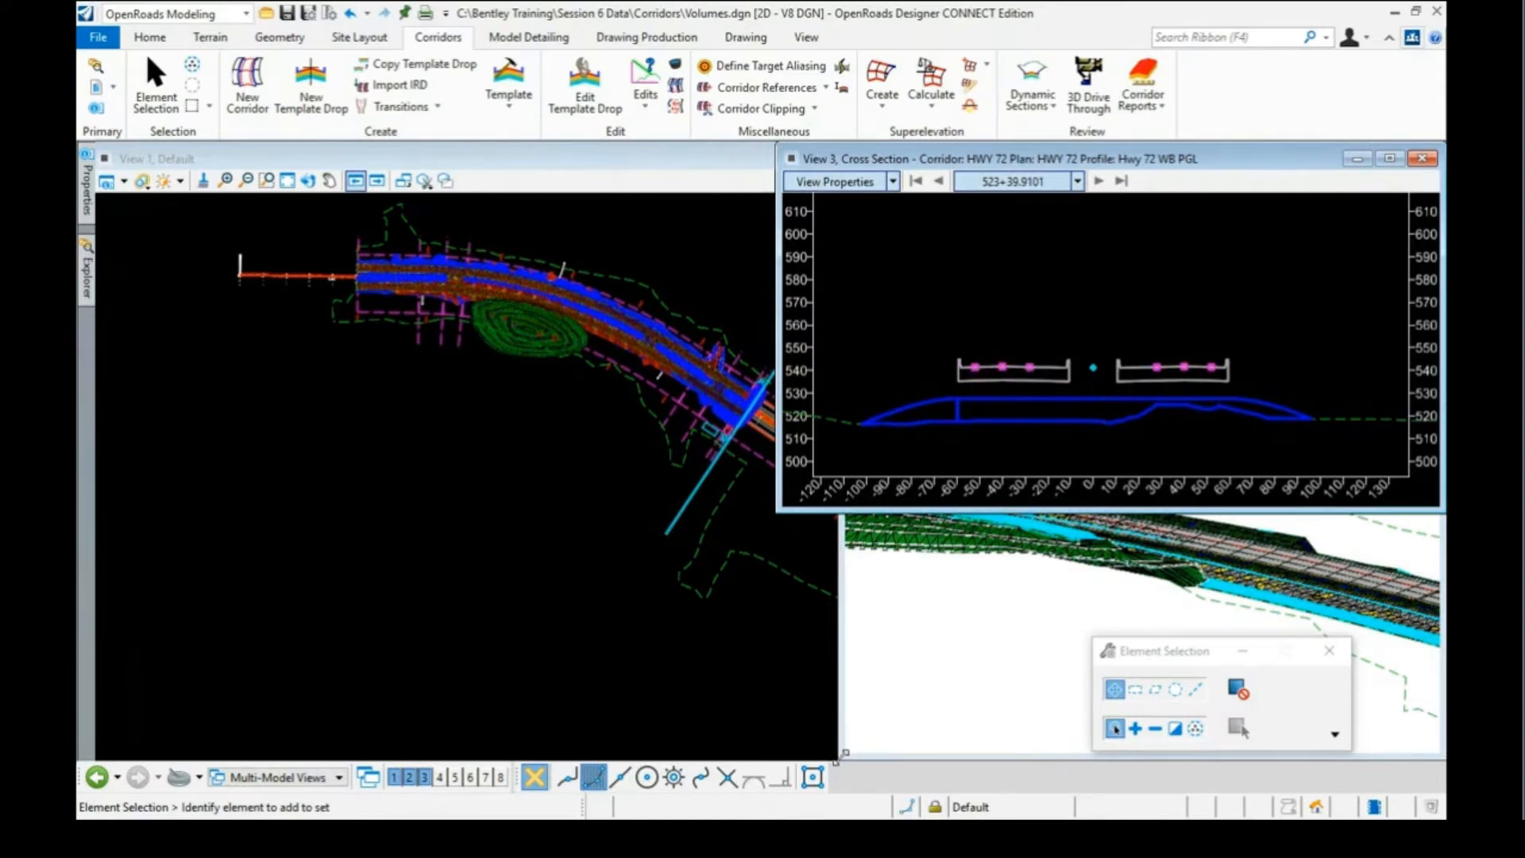
Resize the 3D view and move the cross section view below it, with both beside the plan view, and make View 1 active
{"action": "left_click_drag", "start_coordinate": [844, 753], "coordinate": [822, 439]}
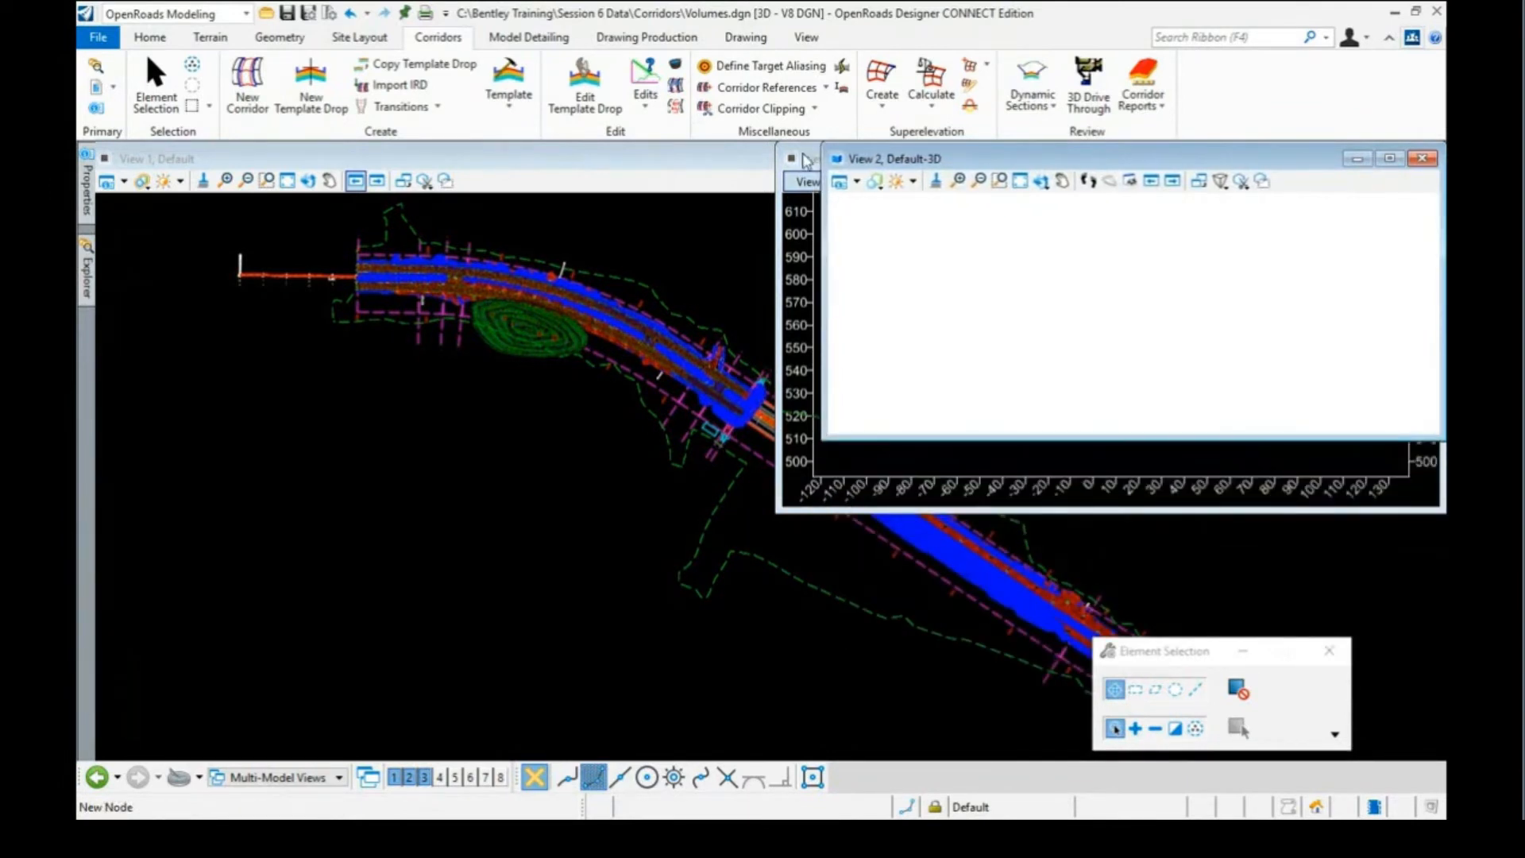
{"action": "left_click_drag", "start_coordinate": [803, 160], "coordinate": [832, 444]}
{"action": "left_click_drag", "start_coordinate": [798, 391], "coordinate": [826, 451]}
{"action": "left_click", "coordinate": [364, 378]}
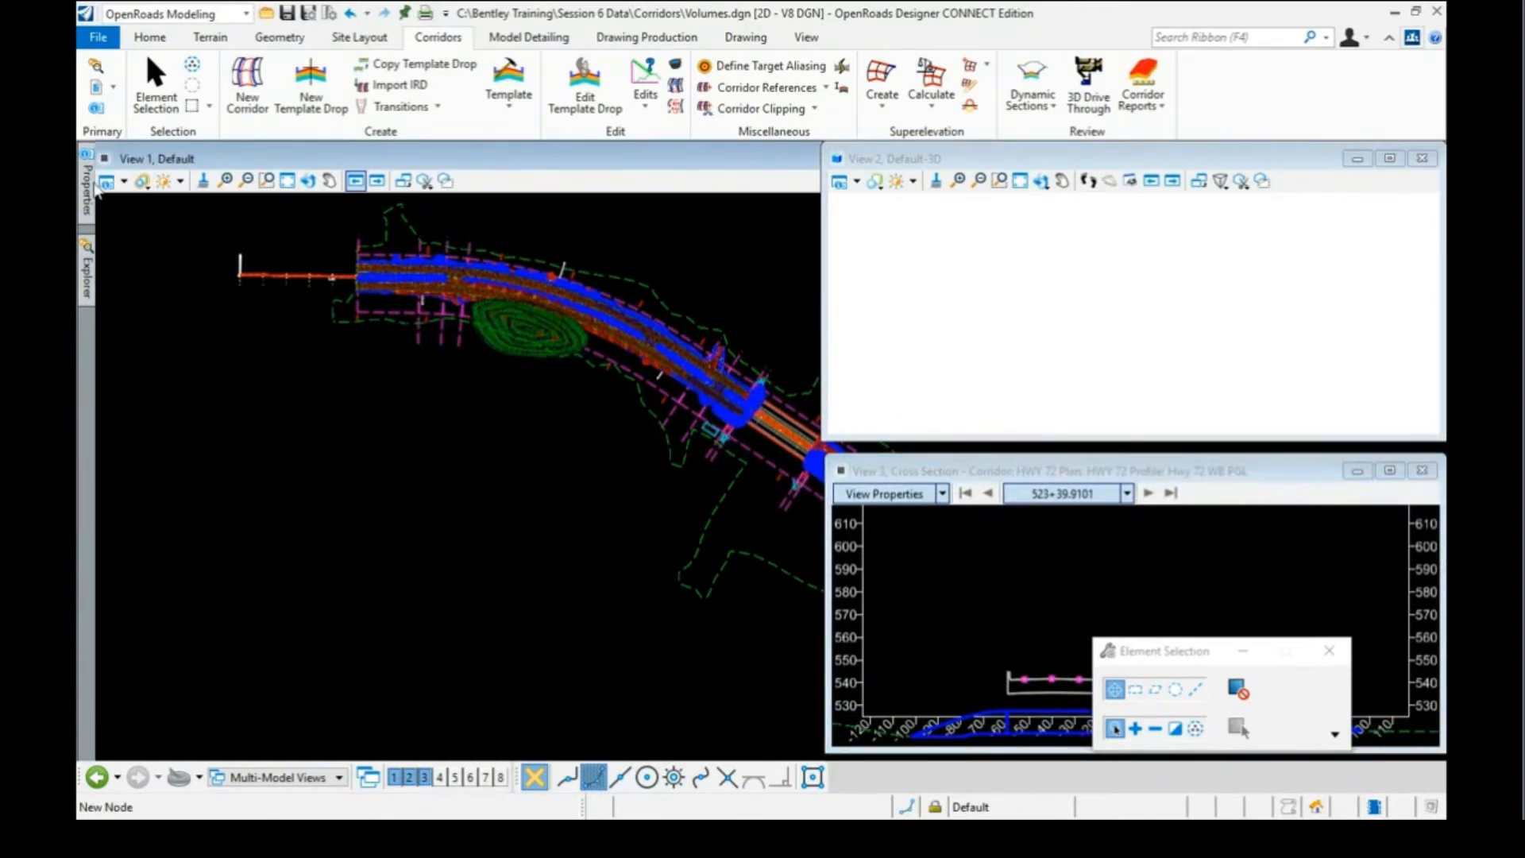
Browse the OpenRoads Standards libraries down to the feature definition categories of the Features_Annotations_Levels library
{"action": "mouse_move", "coordinate": [93, 199]}
{"action": "mouse_move", "coordinate": [88, 270]}
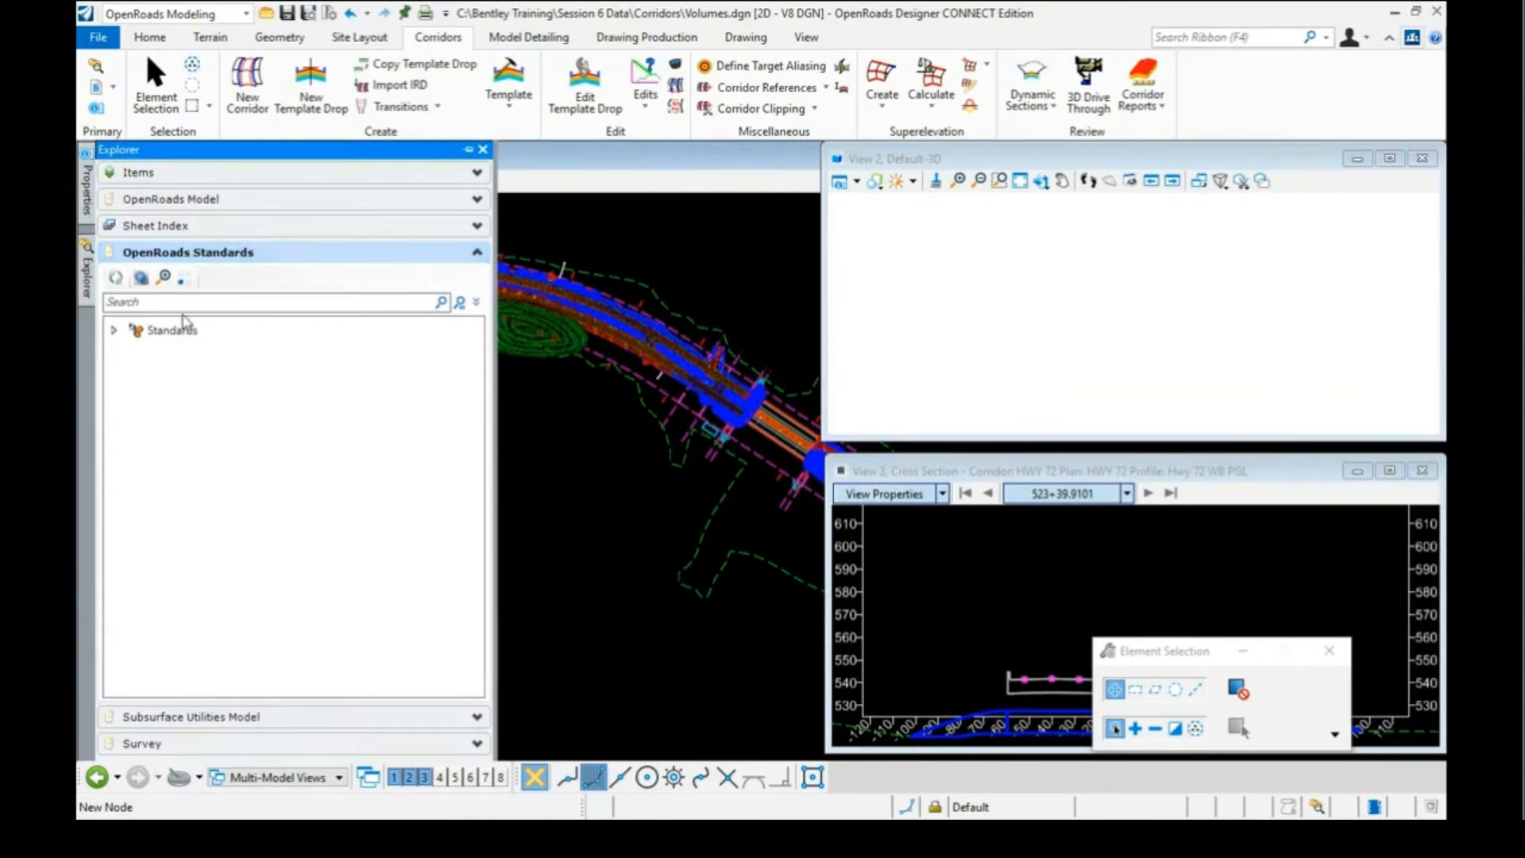
{"action": "left_click", "coordinate": [114, 329]}
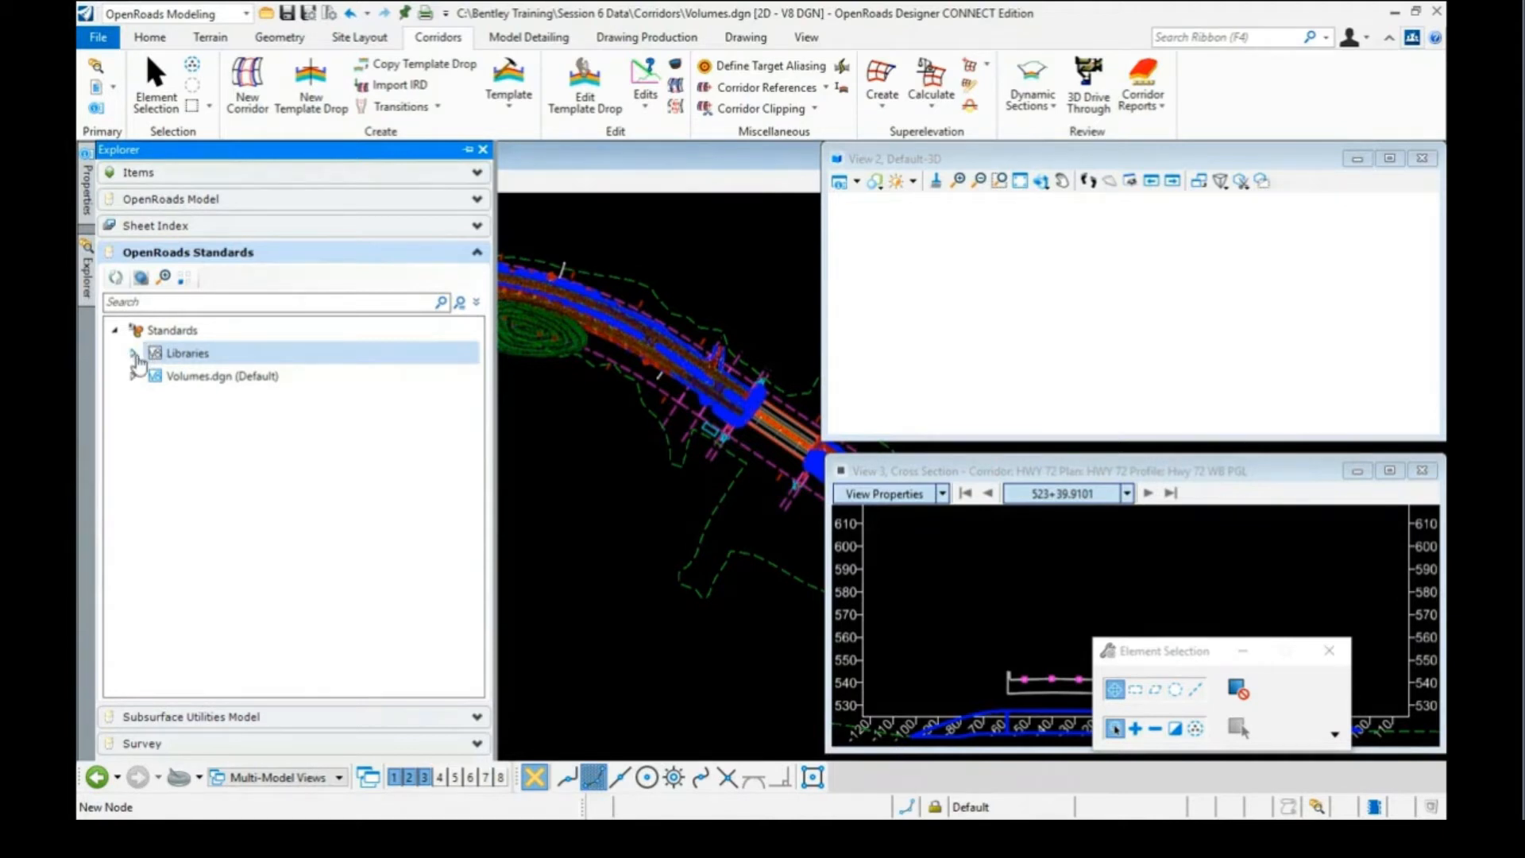
{"action": "left_click", "coordinate": [134, 353]}
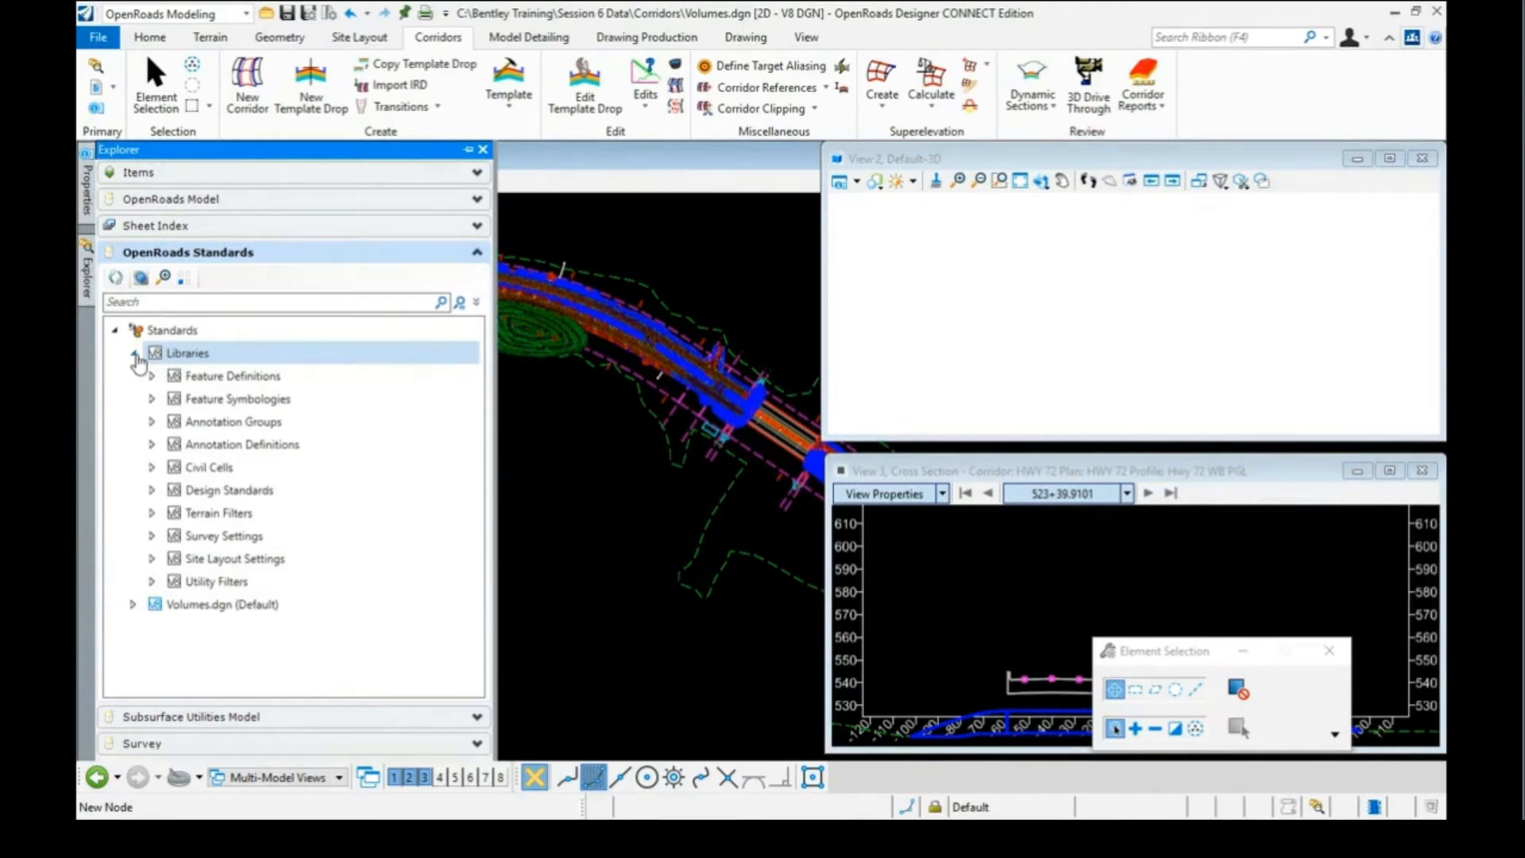
{"action": "left_click", "coordinate": [159, 377]}
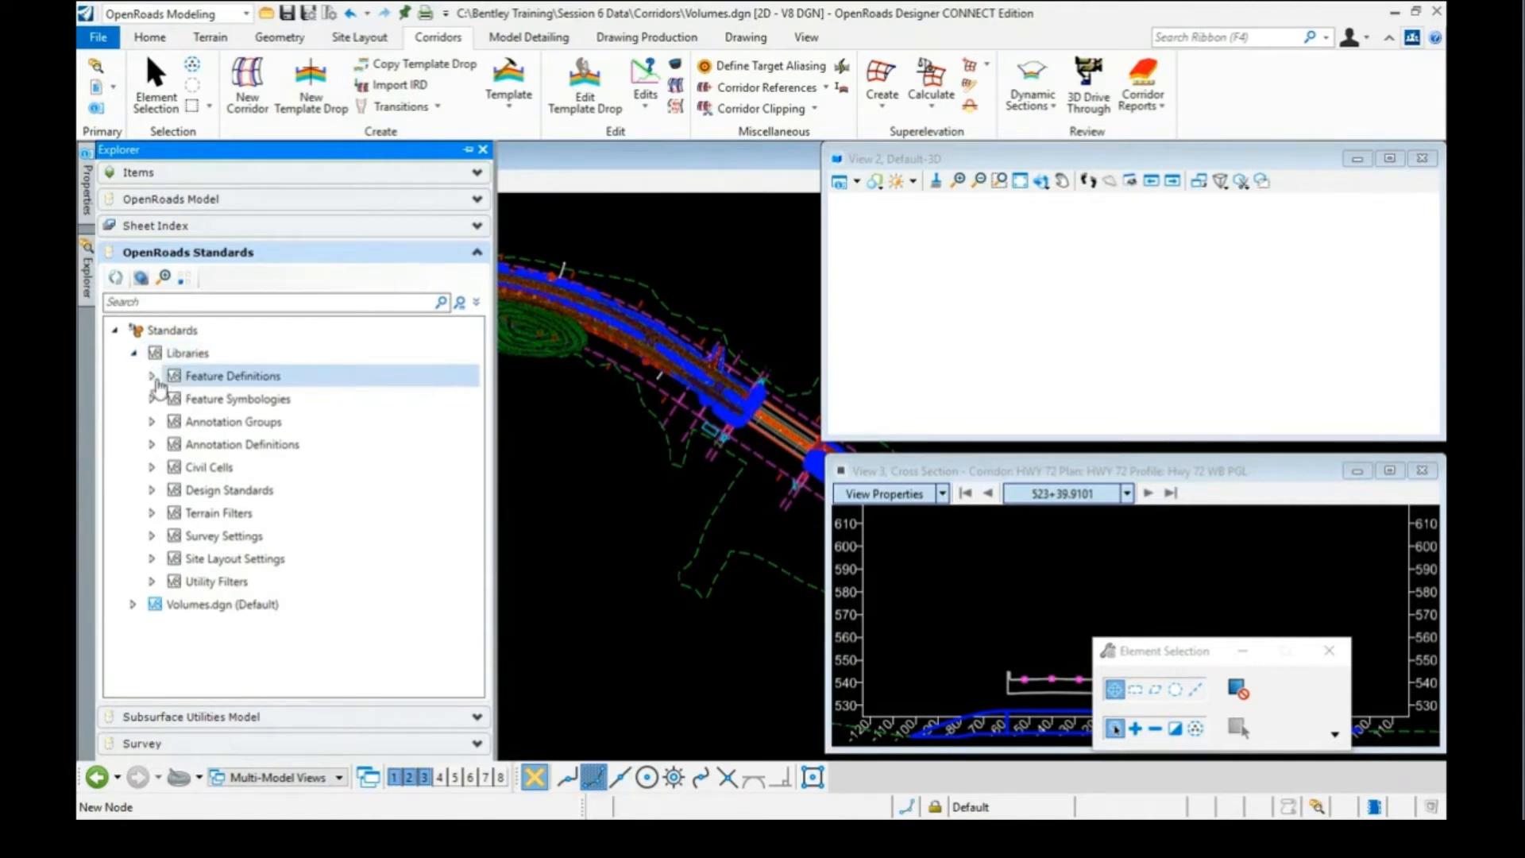
{"action": "left_click", "coordinate": [153, 376]}
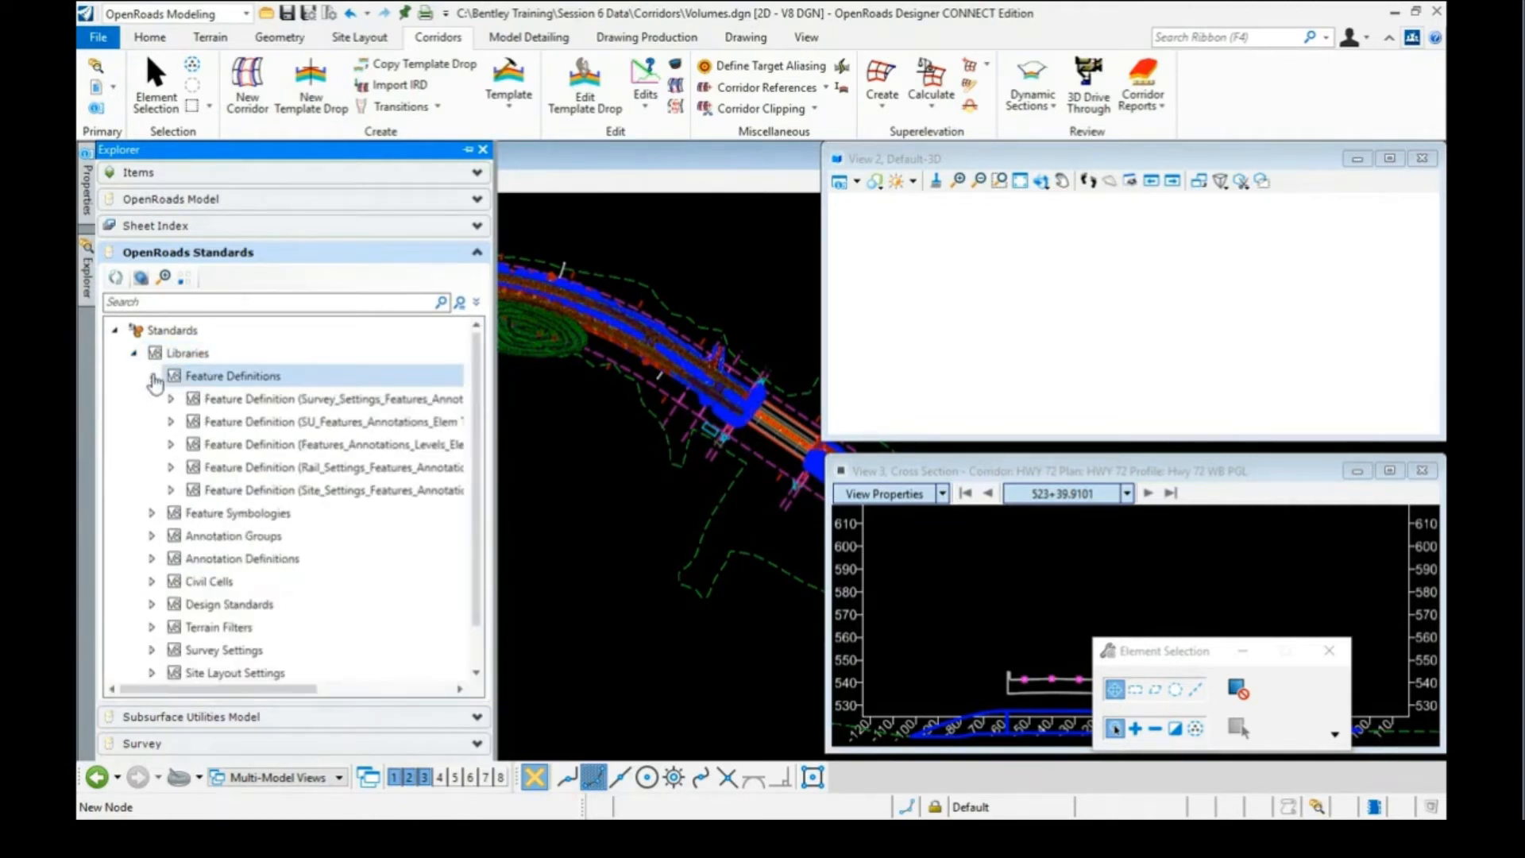
{"action": "left_click", "coordinate": [171, 445]}
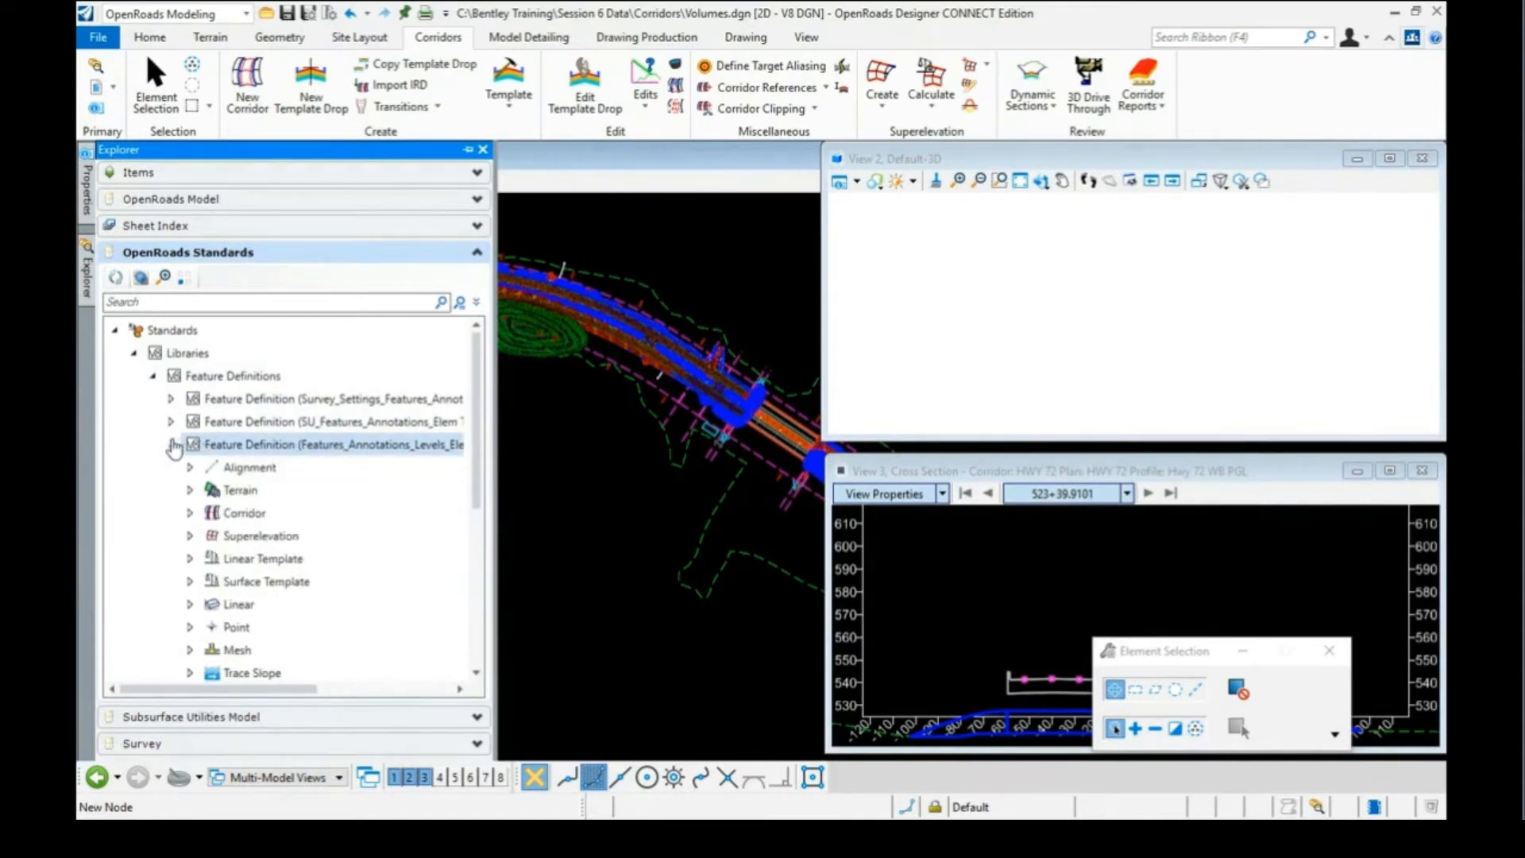
Inspect the properties of the Existing Boundary feature definition among the library's existing terrain definitions
{"action": "left_click", "coordinate": [191, 492]}
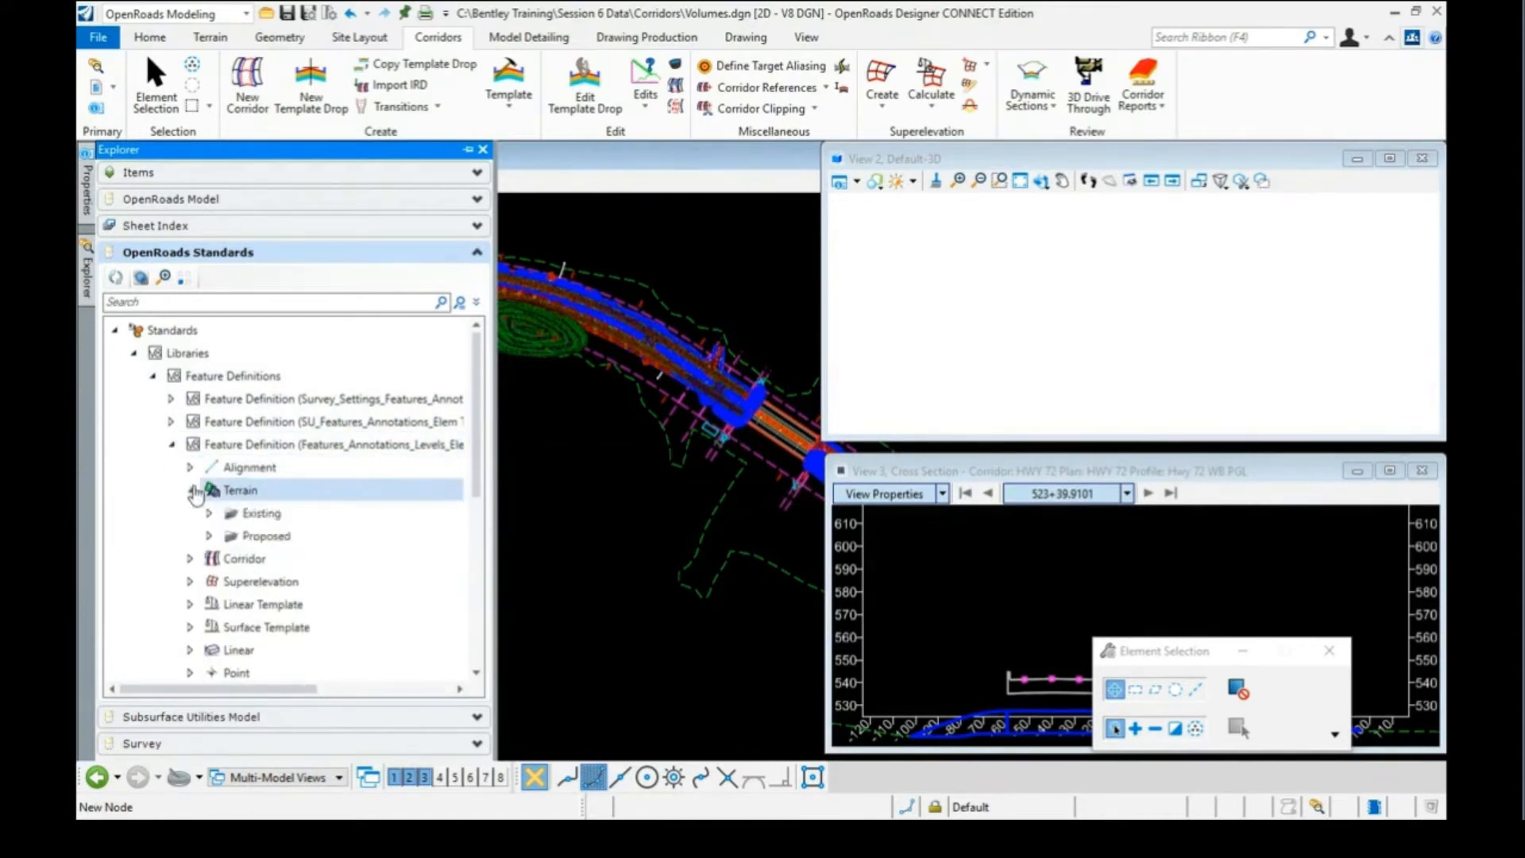
{"action": "left_click", "coordinate": [209, 515]}
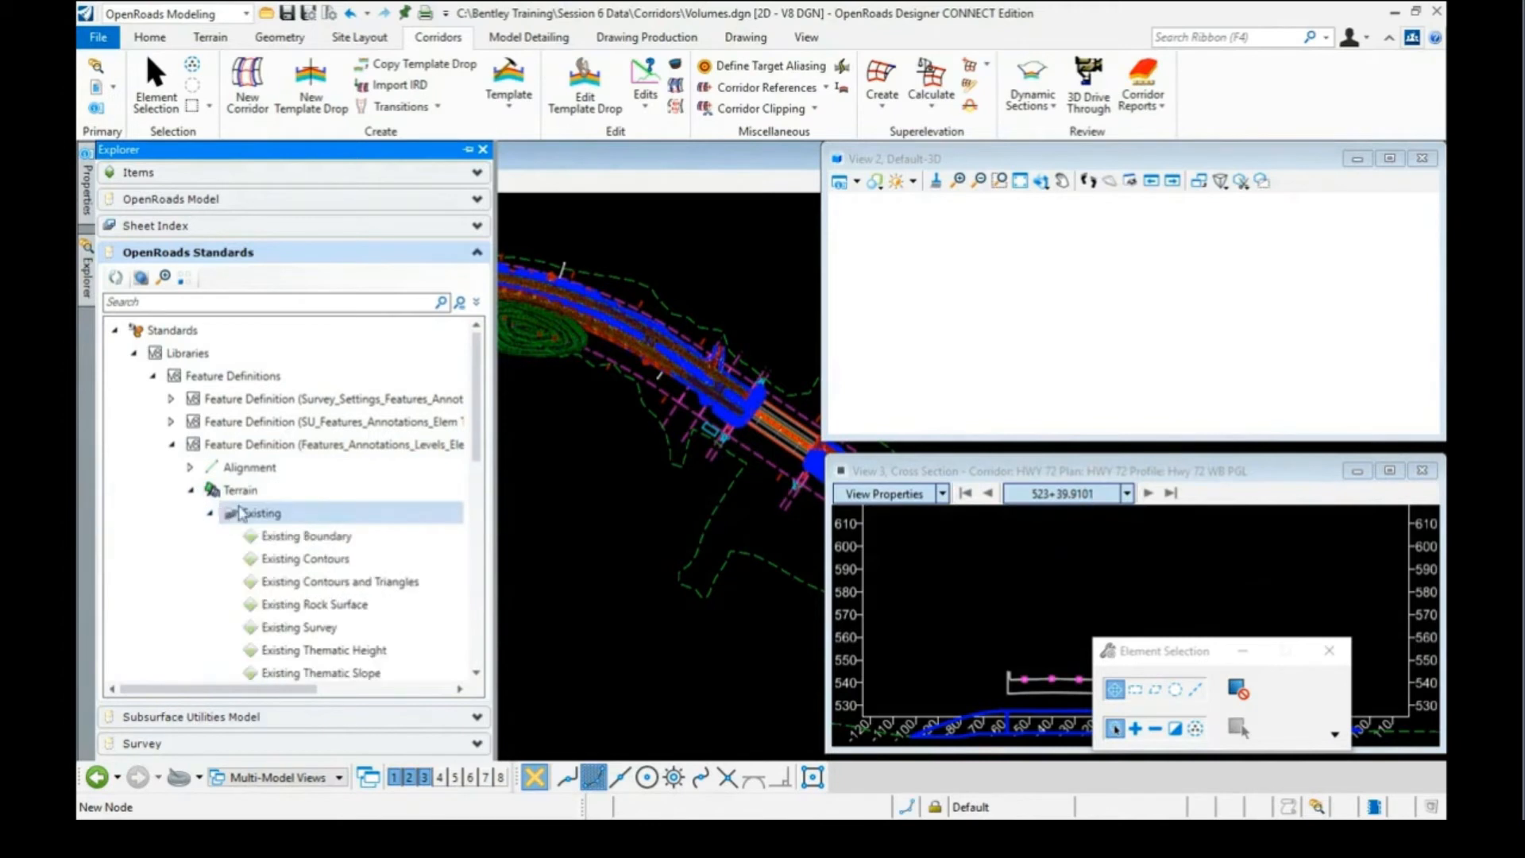
{"action": "left_click", "coordinate": [327, 542]}
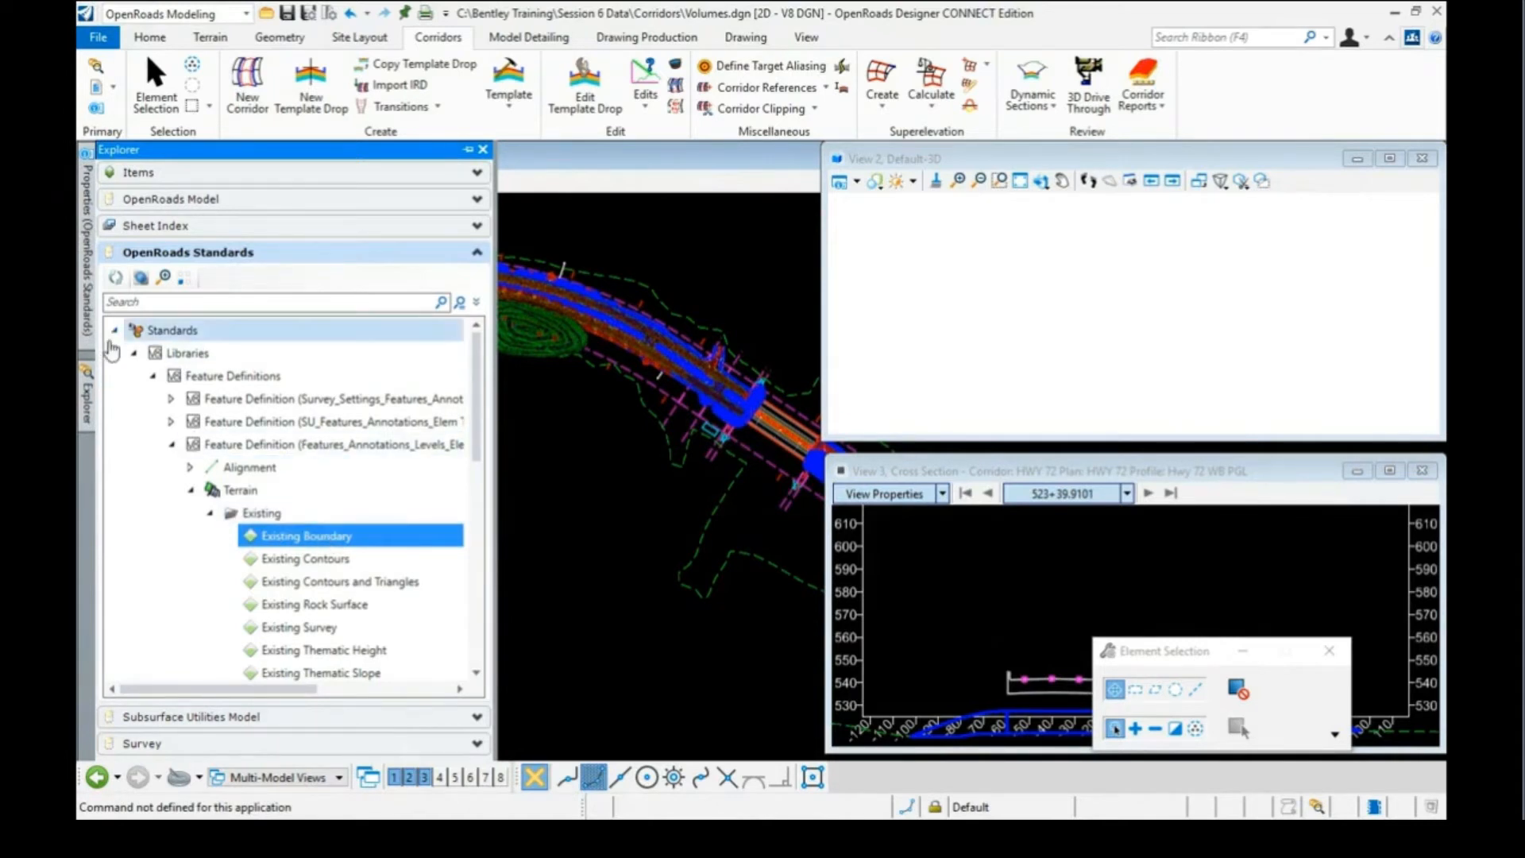
{"action": "left_click", "coordinate": [88, 311]}
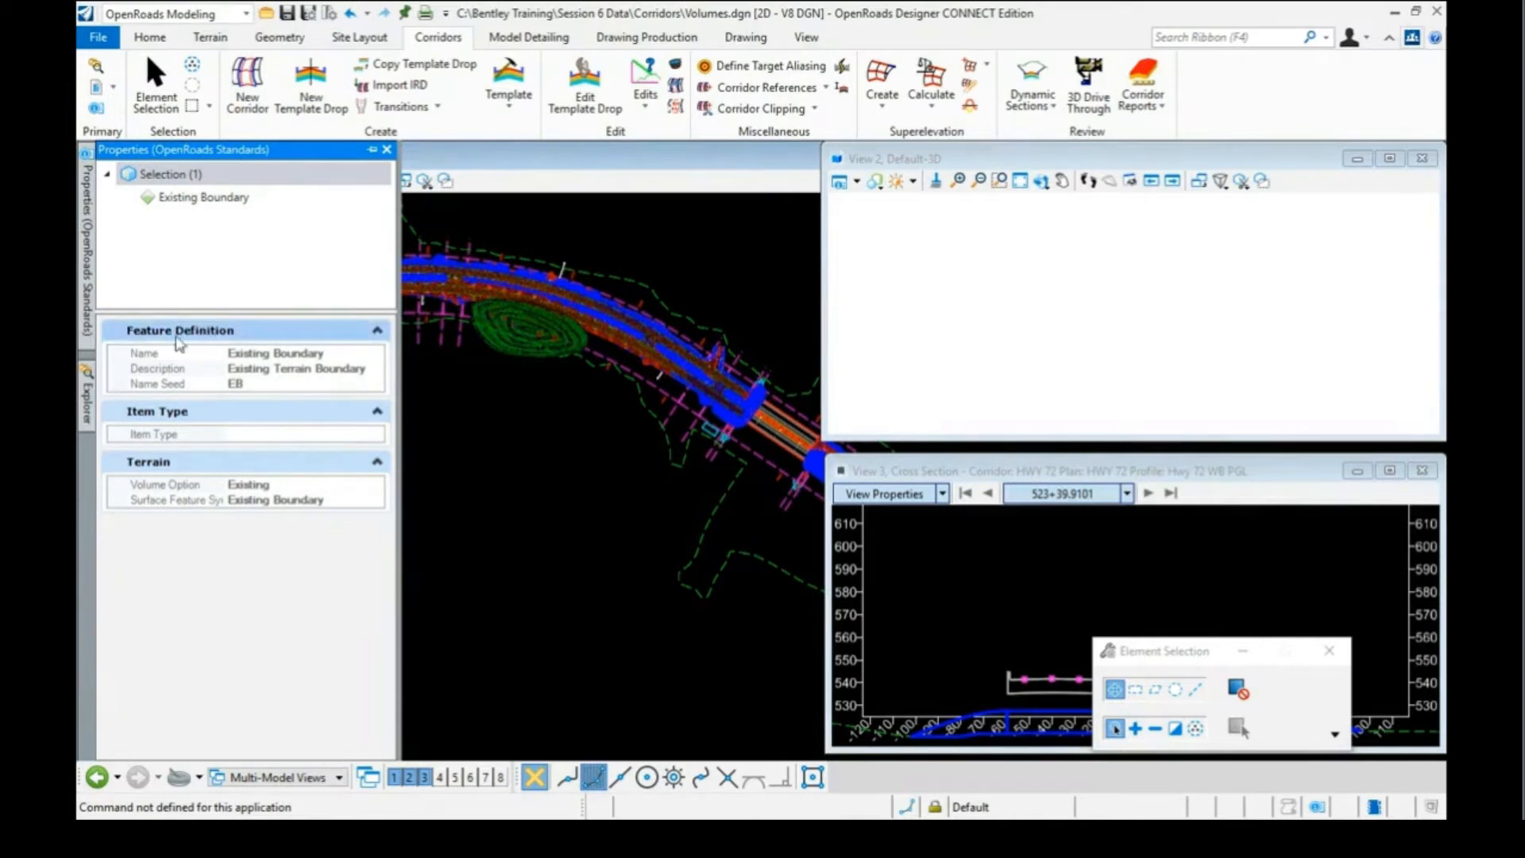
Collapse the libraries and browse the mesh feature definition folders stored in Volumes.dgn
{"action": "left_click", "coordinate": [87, 388]}
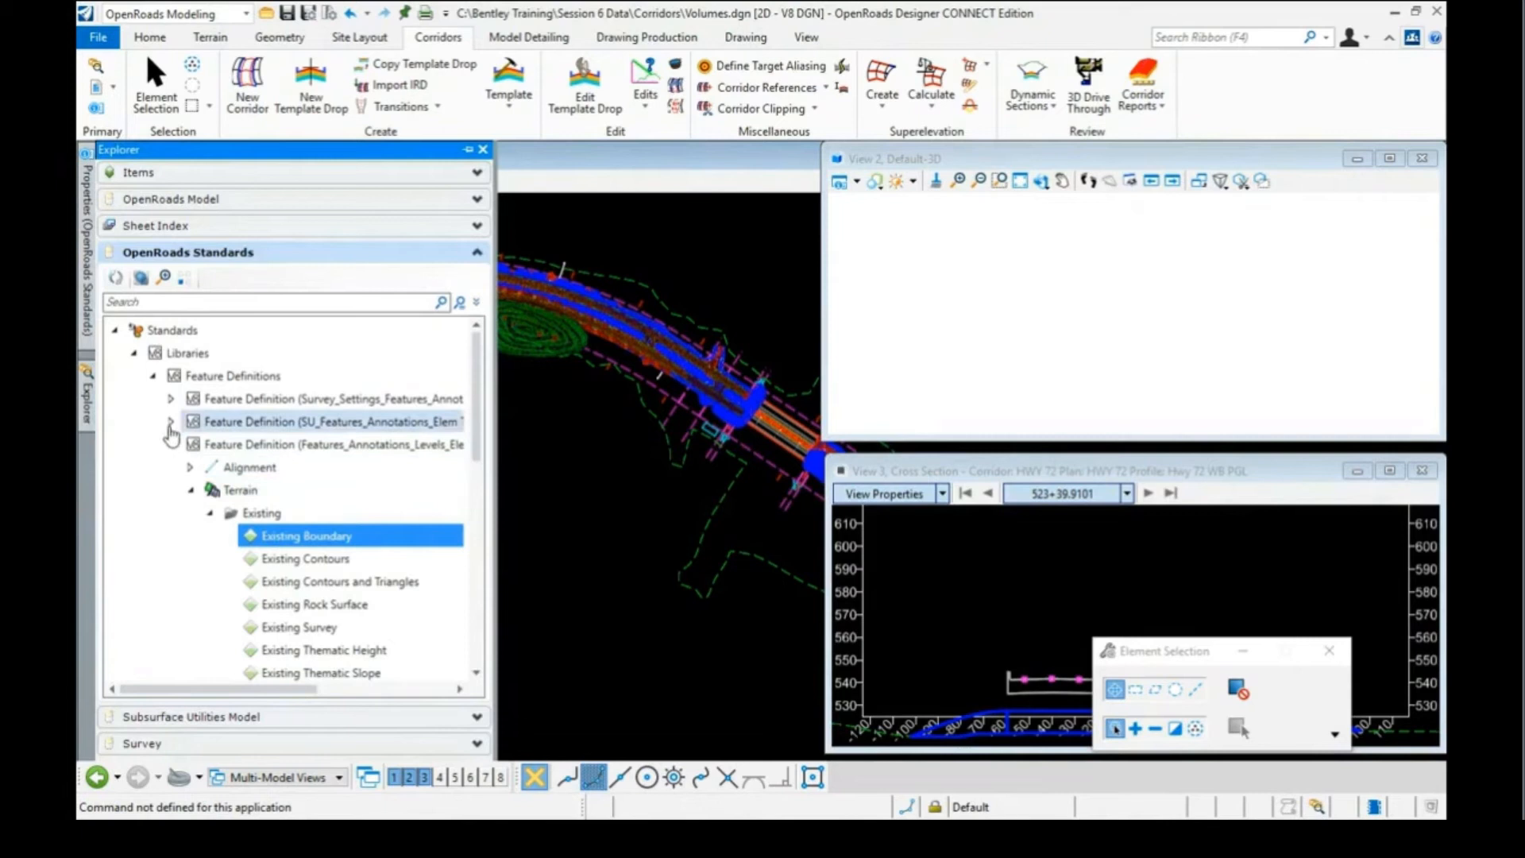
{"action": "left_click", "coordinate": [133, 353]}
{"action": "left_click", "coordinate": [133, 376]}
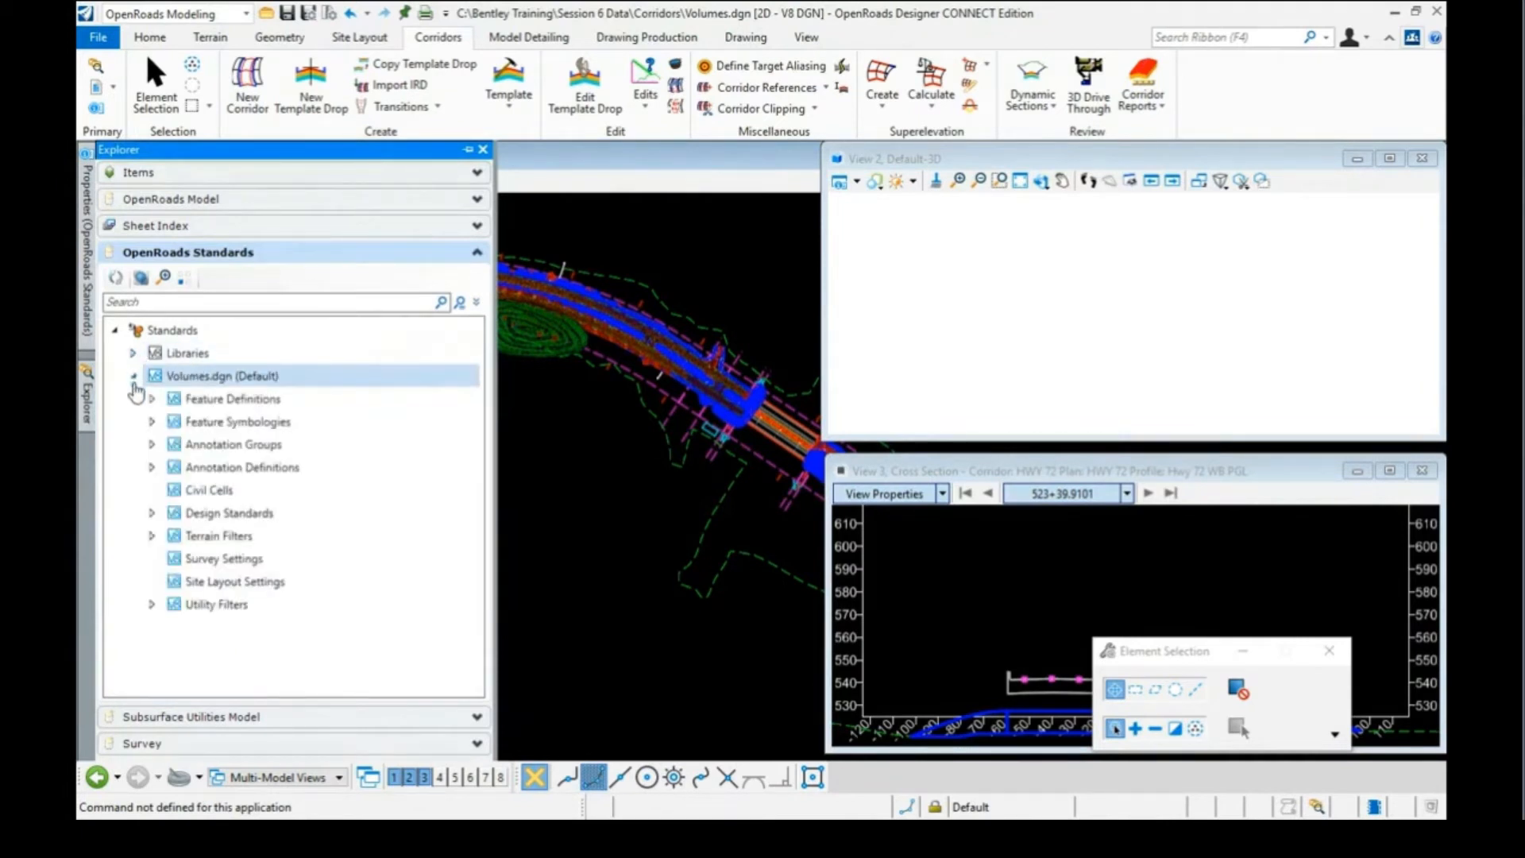
{"action": "left_click", "coordinate": [152, 399]}
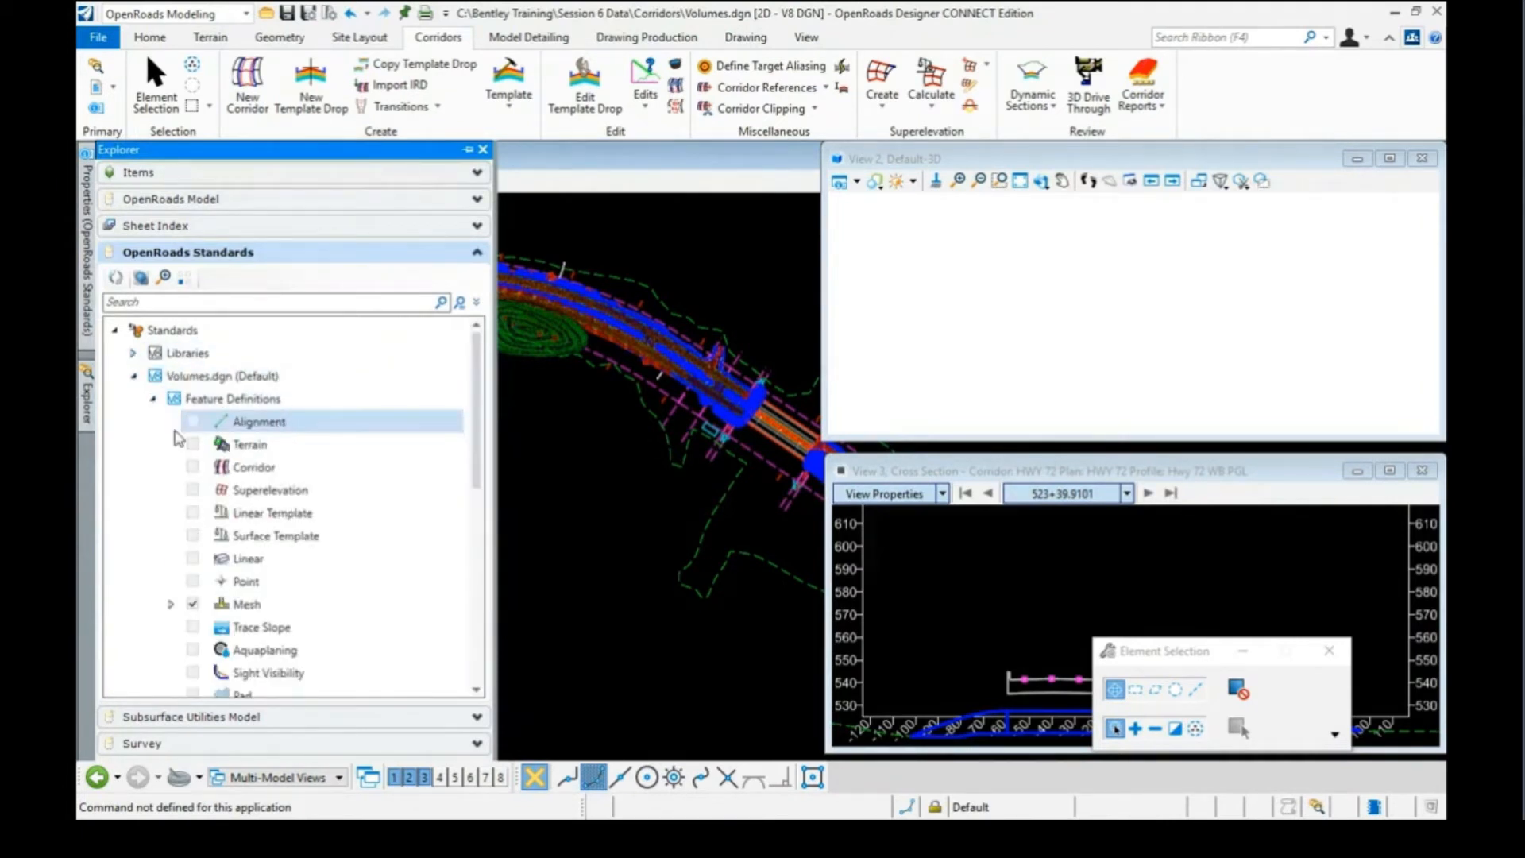
{"action": "left_click", "coordinate": [170, 605]}
{"action": "scroll", "coordinate": [296, 540], "scroll_direction": "down", "scroll_amount": 3}
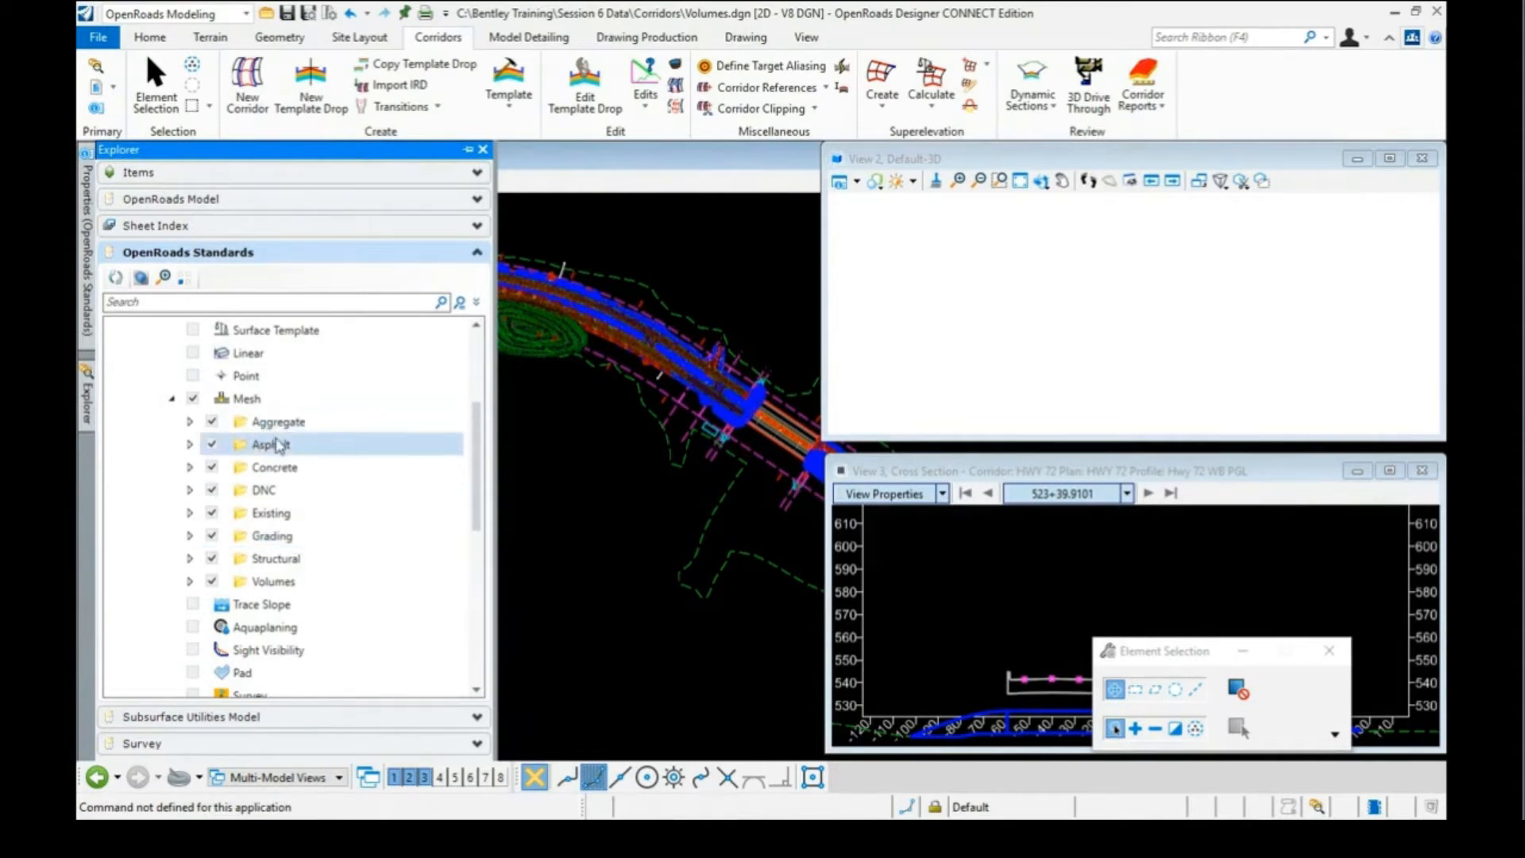
Inspect the properties of the TC_Concrete Pavt mesh feature definition in the Concrete folder
{"action": "left_click", "coordinate": [190, 469]}
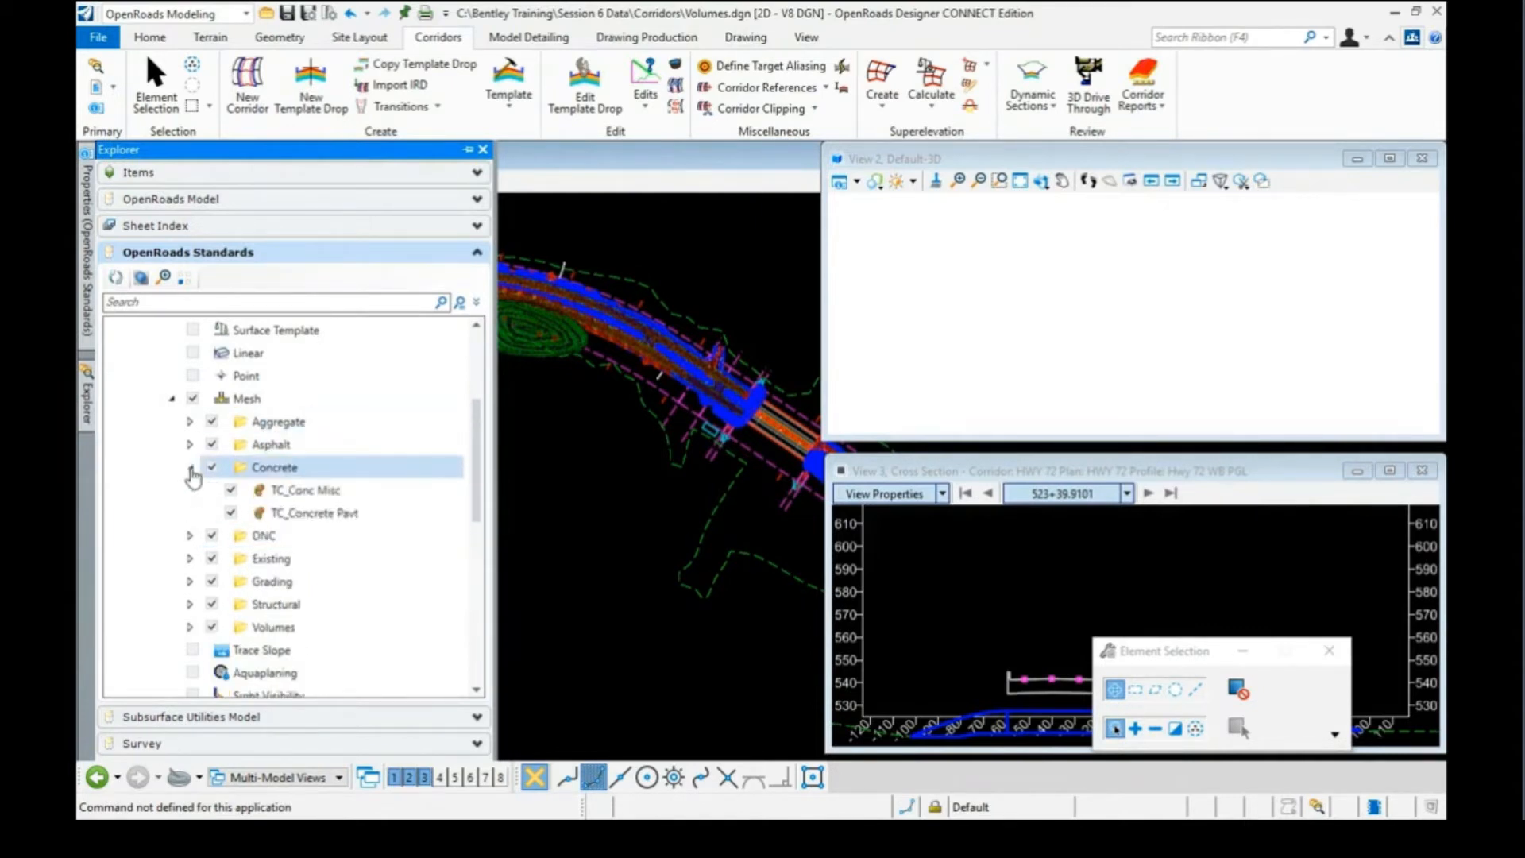
{"action": "left_click", "coordinate": [322, 511]}
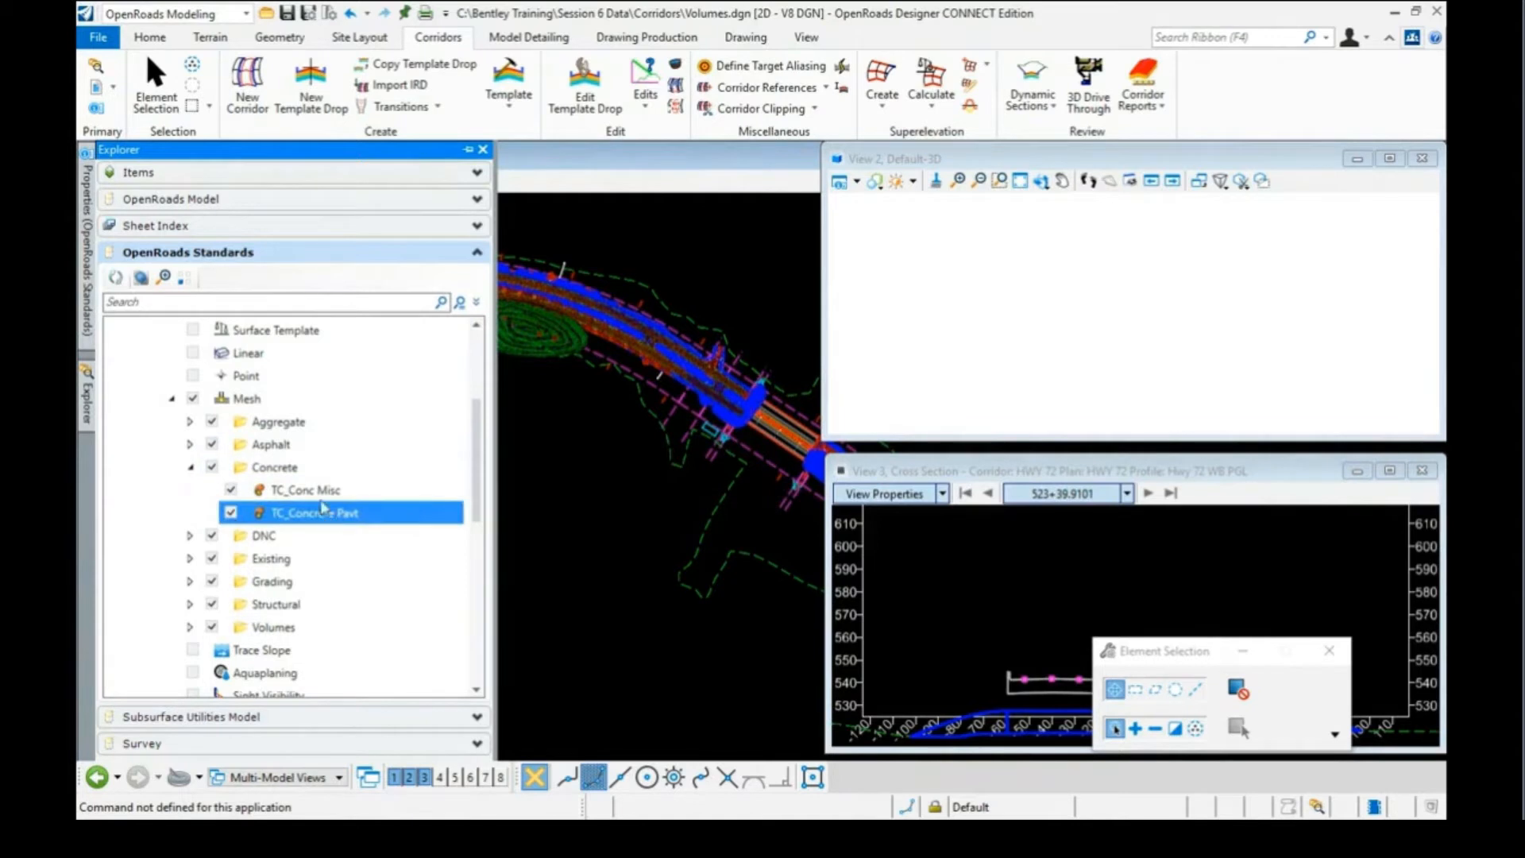
{"action": "left_click", "coordinate": [89, 278]}
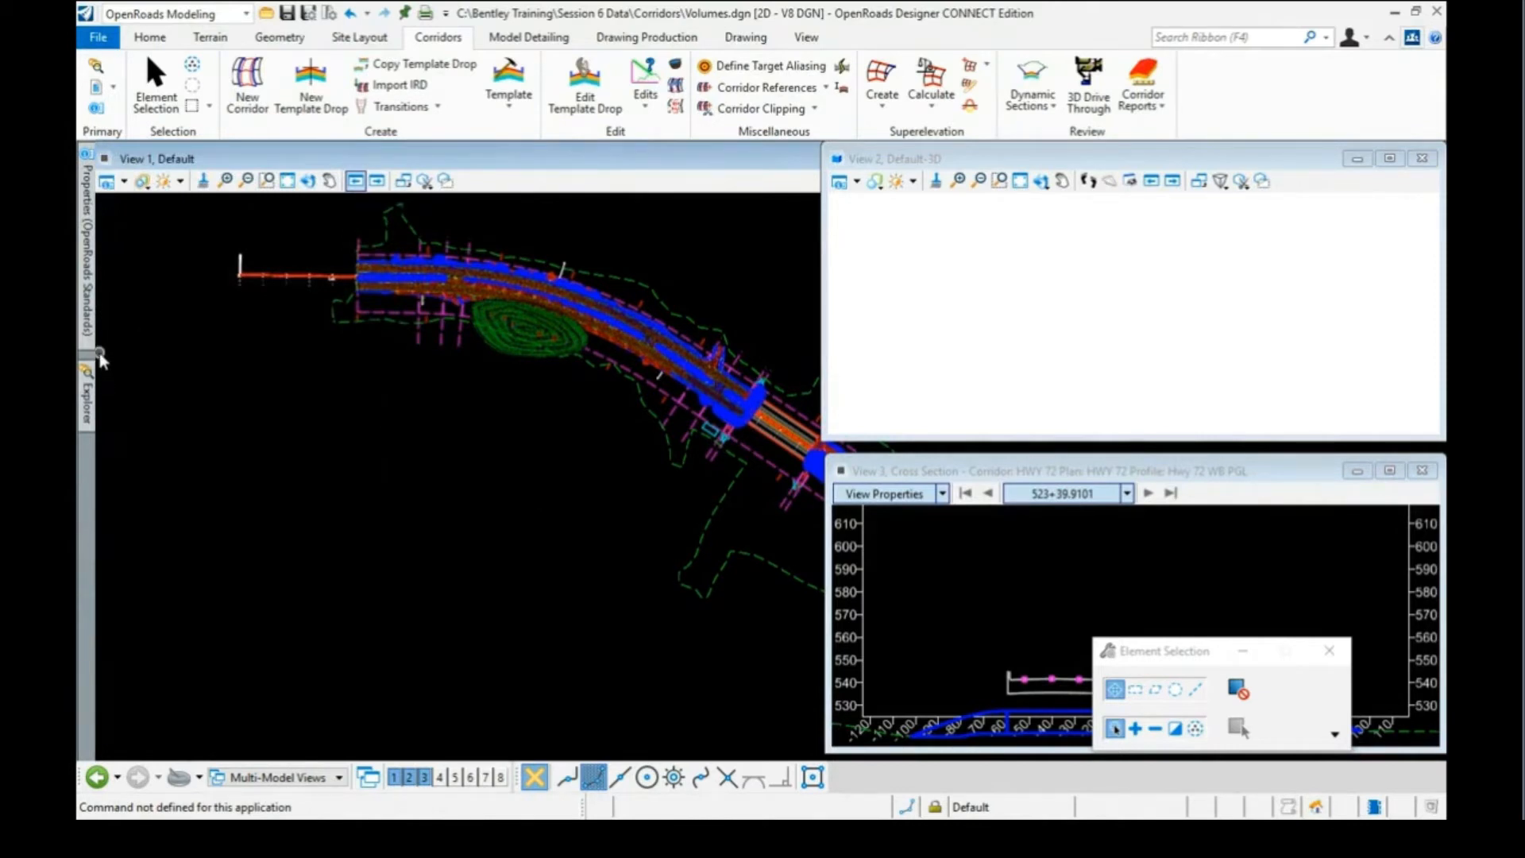
Inspect the properties of the TC_Rock Surface mesh feature definition in the Existing folder
{"action": "mouse_move", "coordinate": [92, 389]}
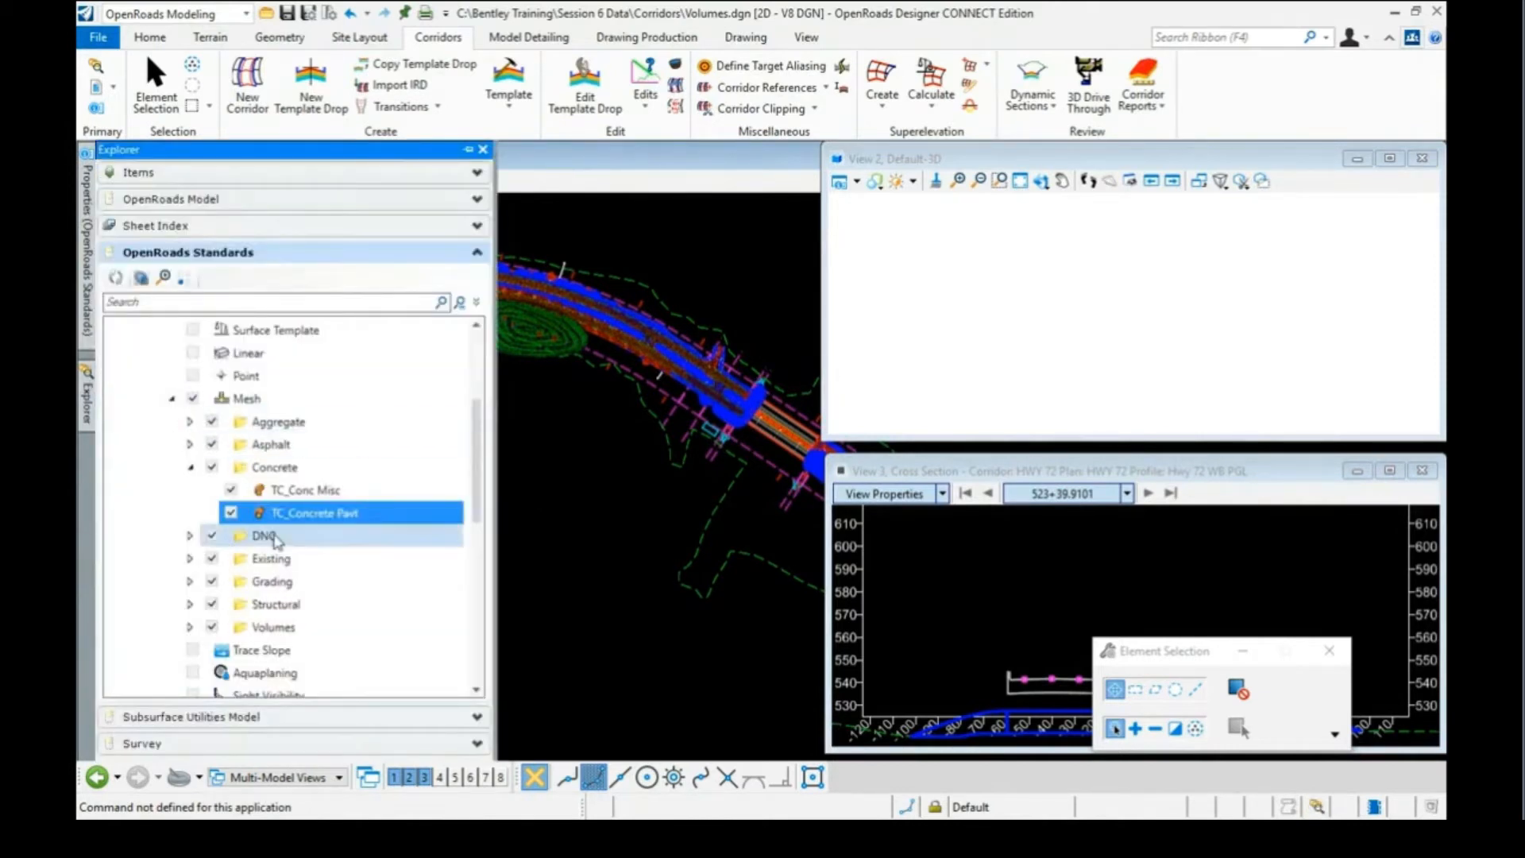
{"action": "left_click", "coordinate": [190, 559]}
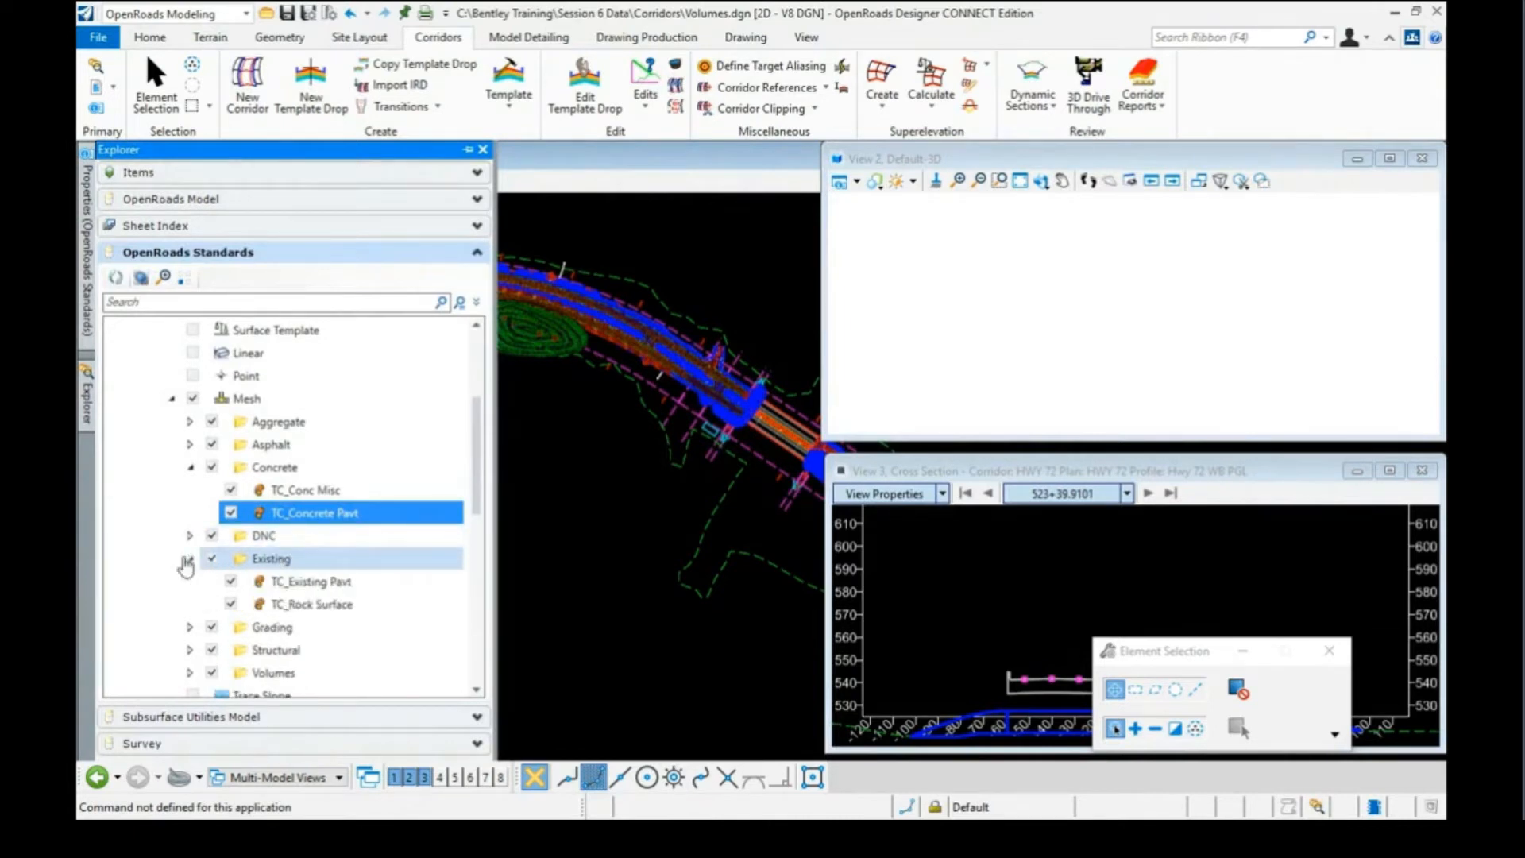
{"action": "left_click", "coordinate": [314, 606]}
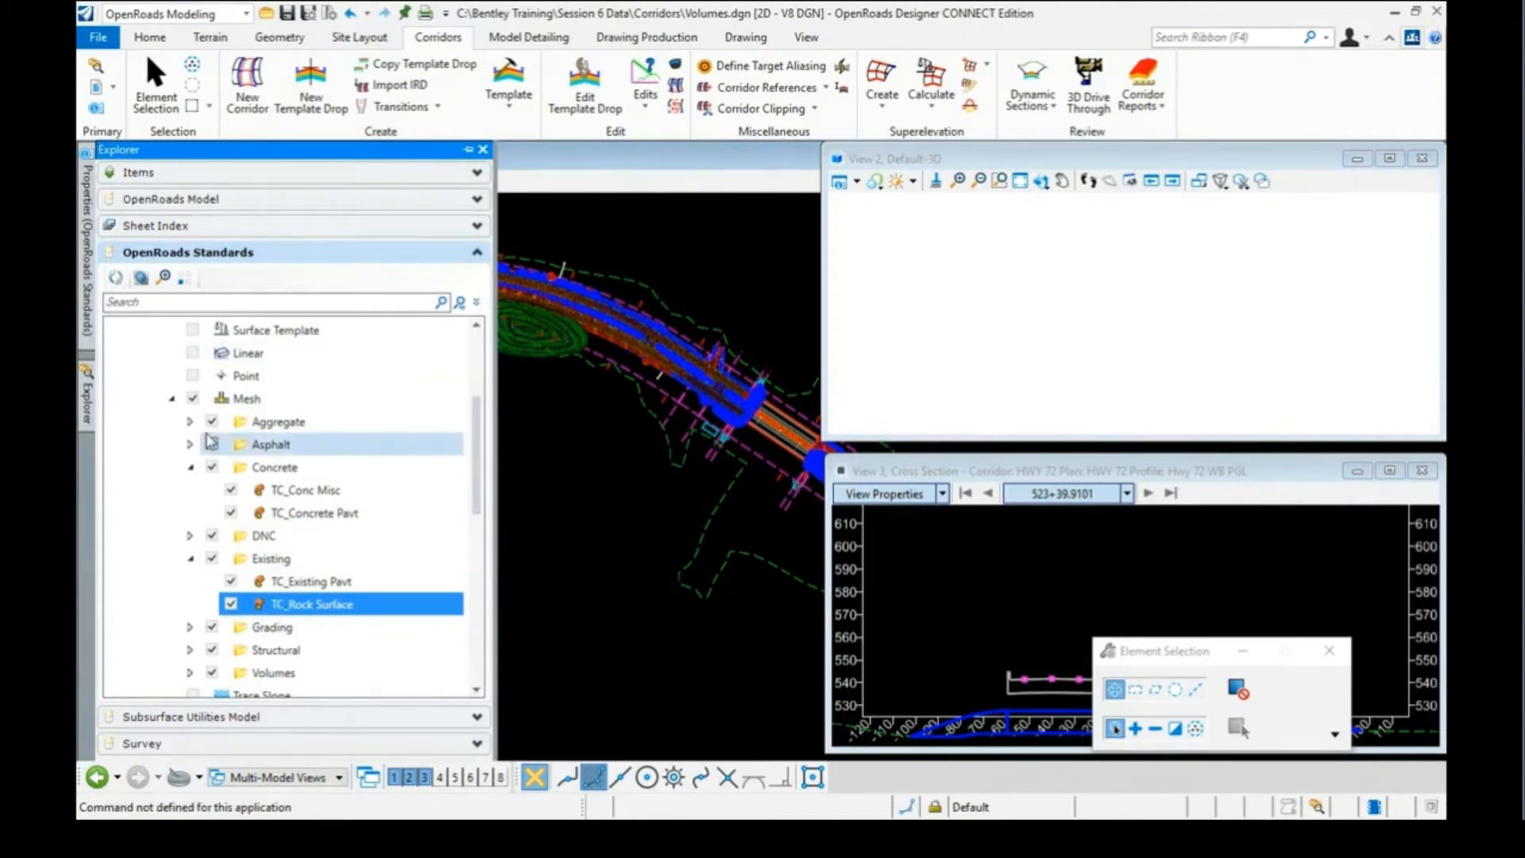
{"action": "mouse_move", "coordinate": [90, 312]}
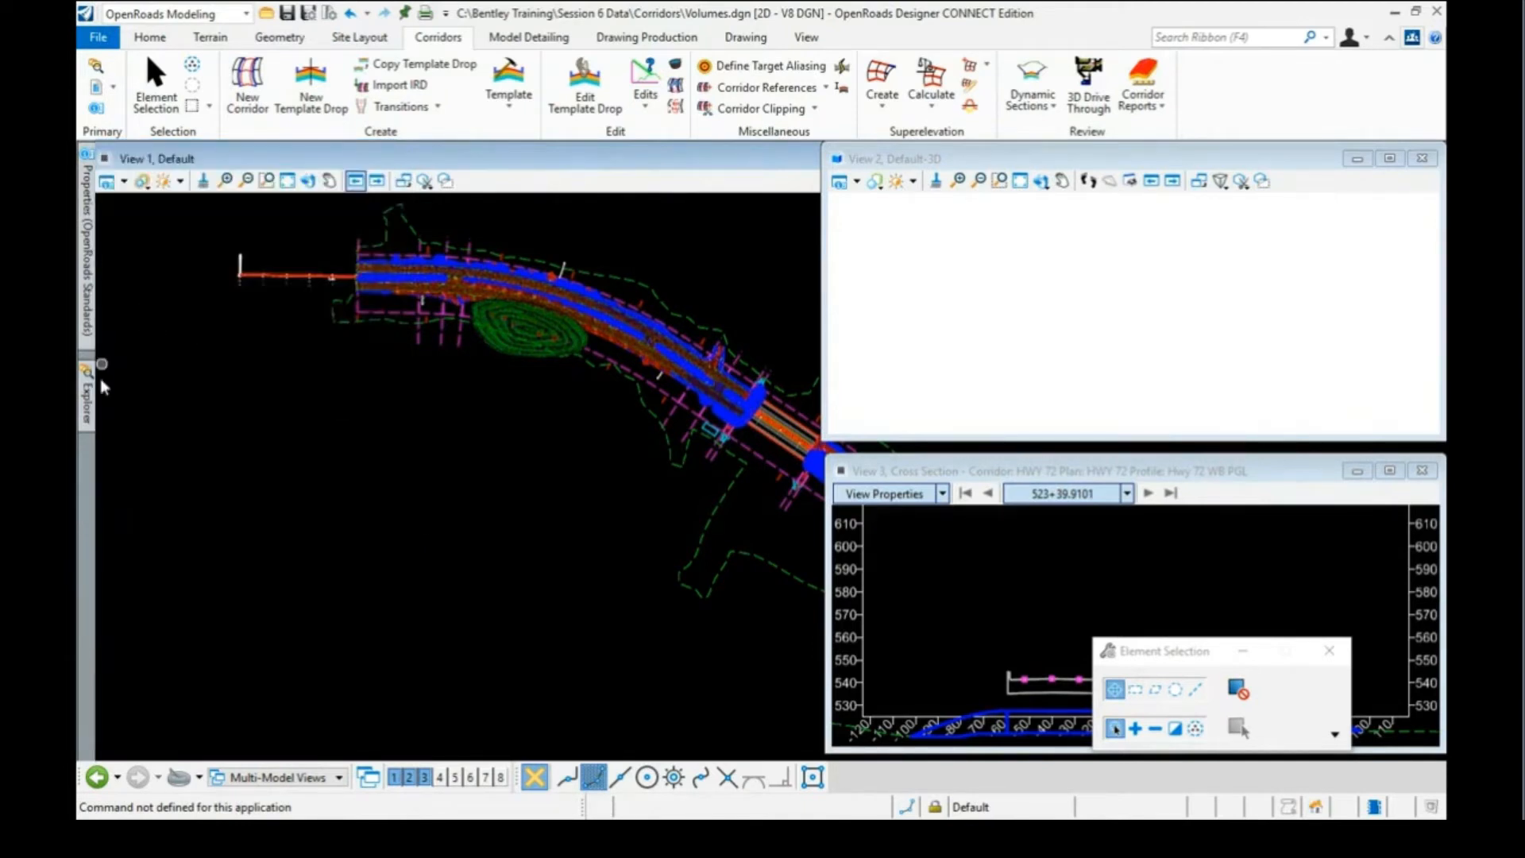
Select the Volumes_Cut mesh feature definition in the Volumes folder and inspect its Volume Option property
{"action": "mouse_move", "coordinate": [89, 390]}
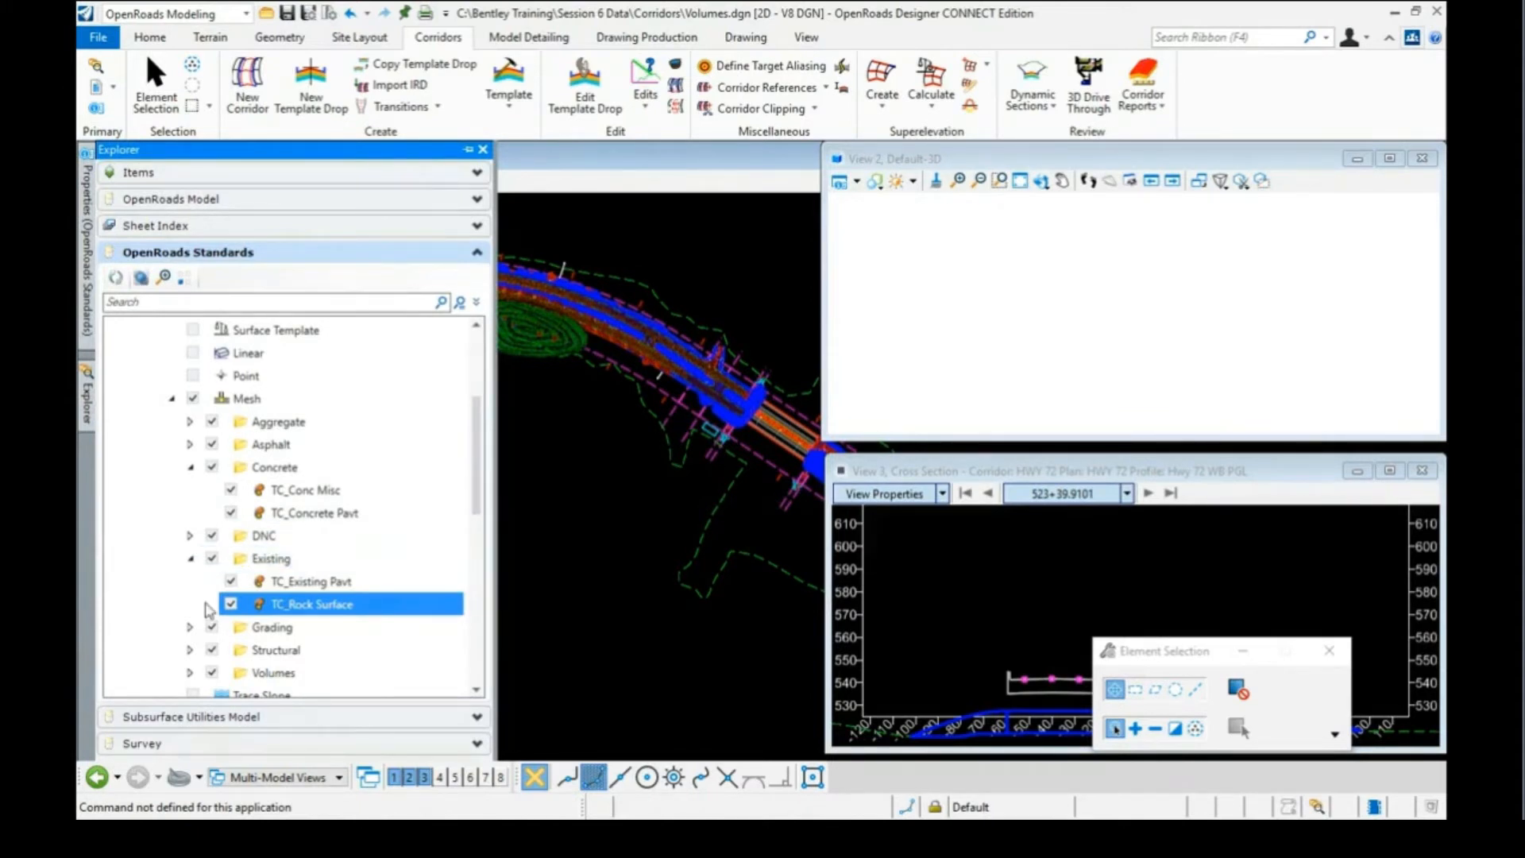
{"action": "left_click", "coordinate": [192, 672]}
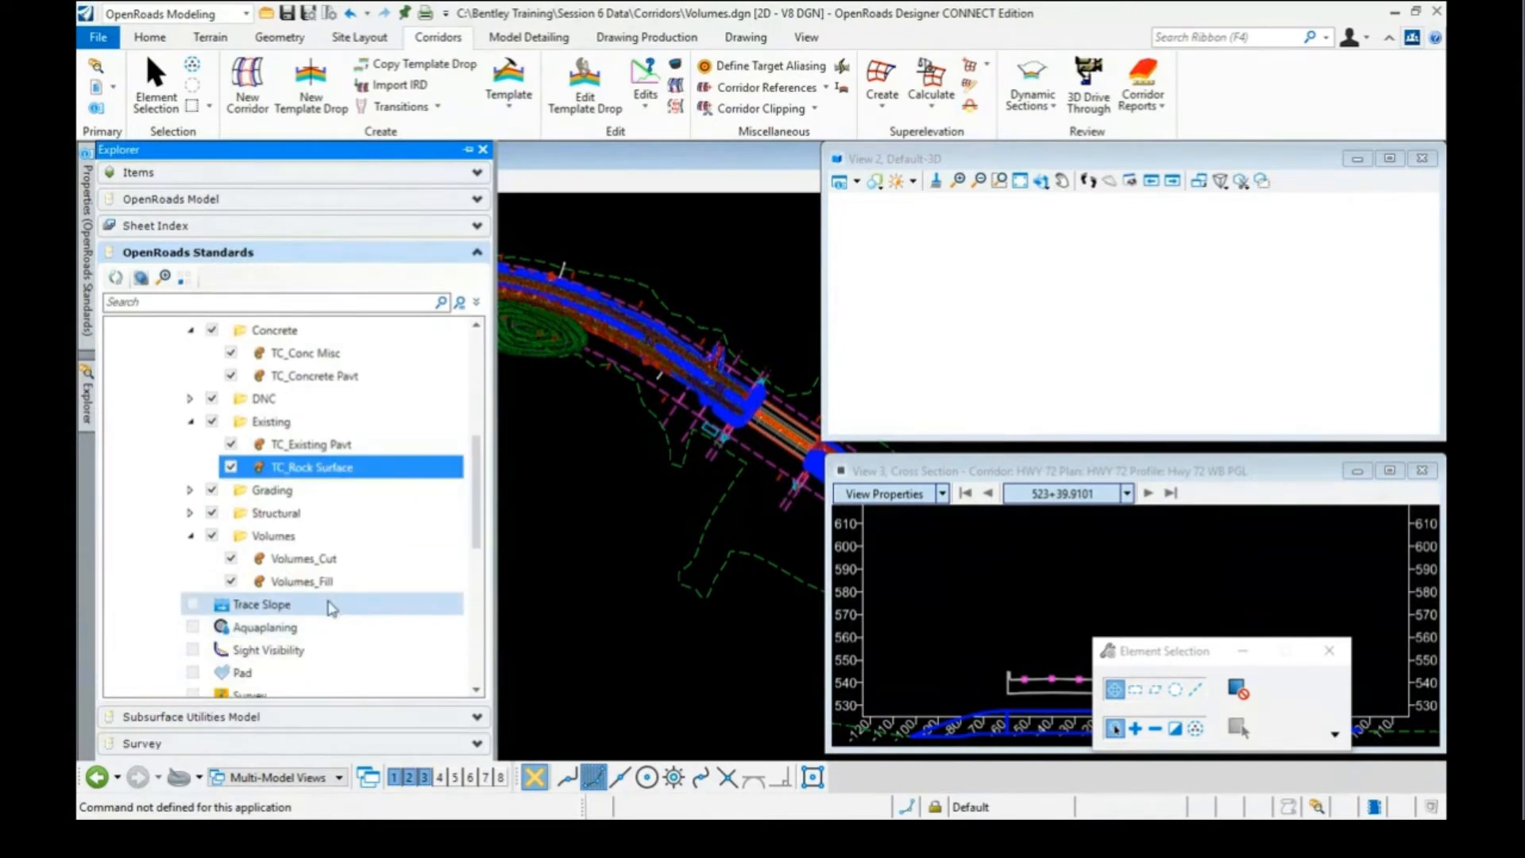
{"action": "left_click", "coordinate": [312, 560]}
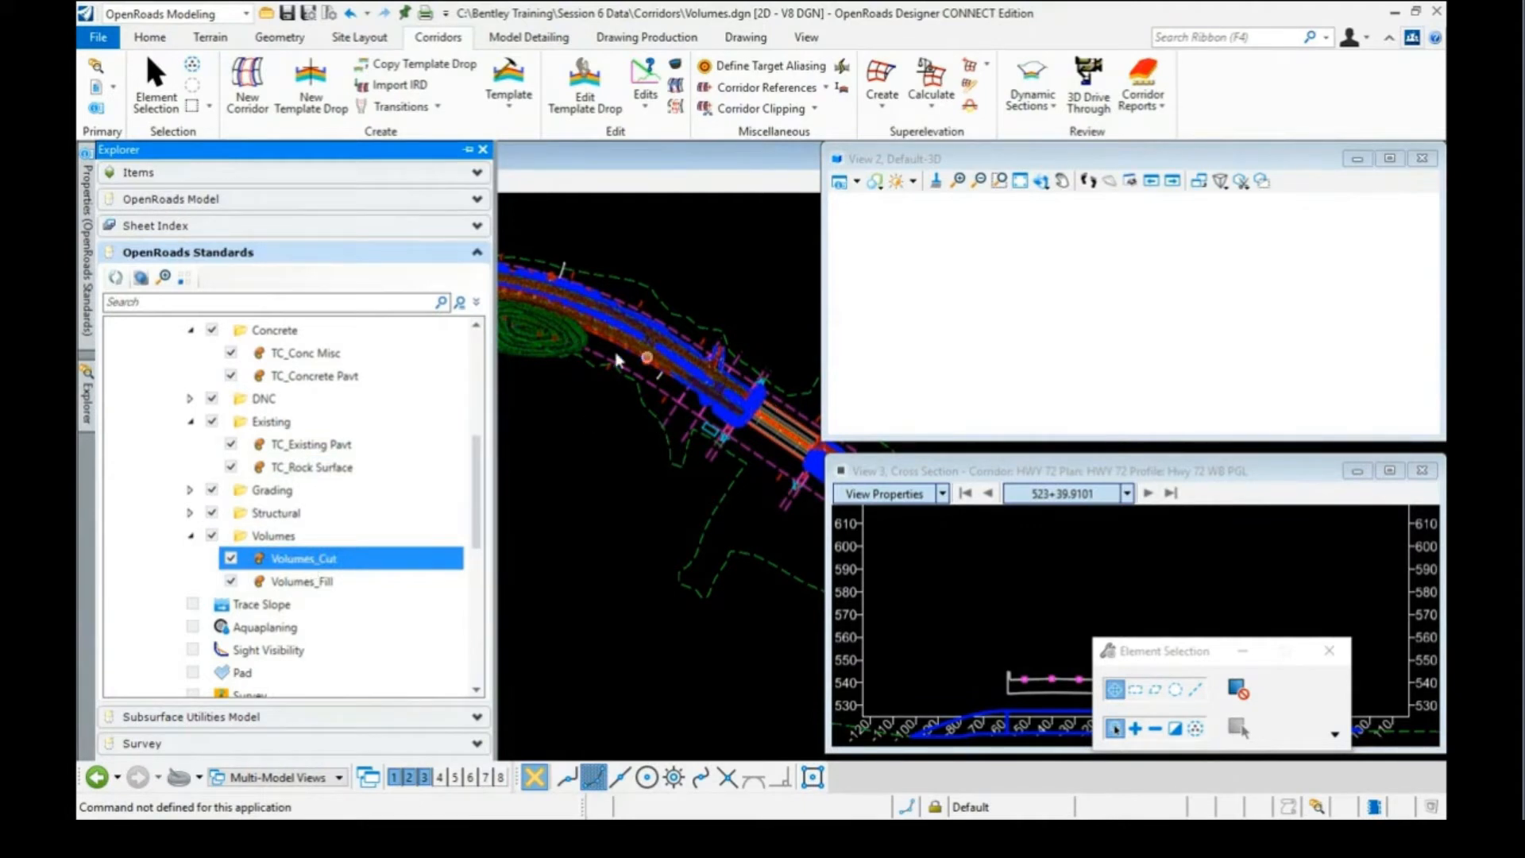
{"action": "mouse_move", "coordinate": [86, 273]}
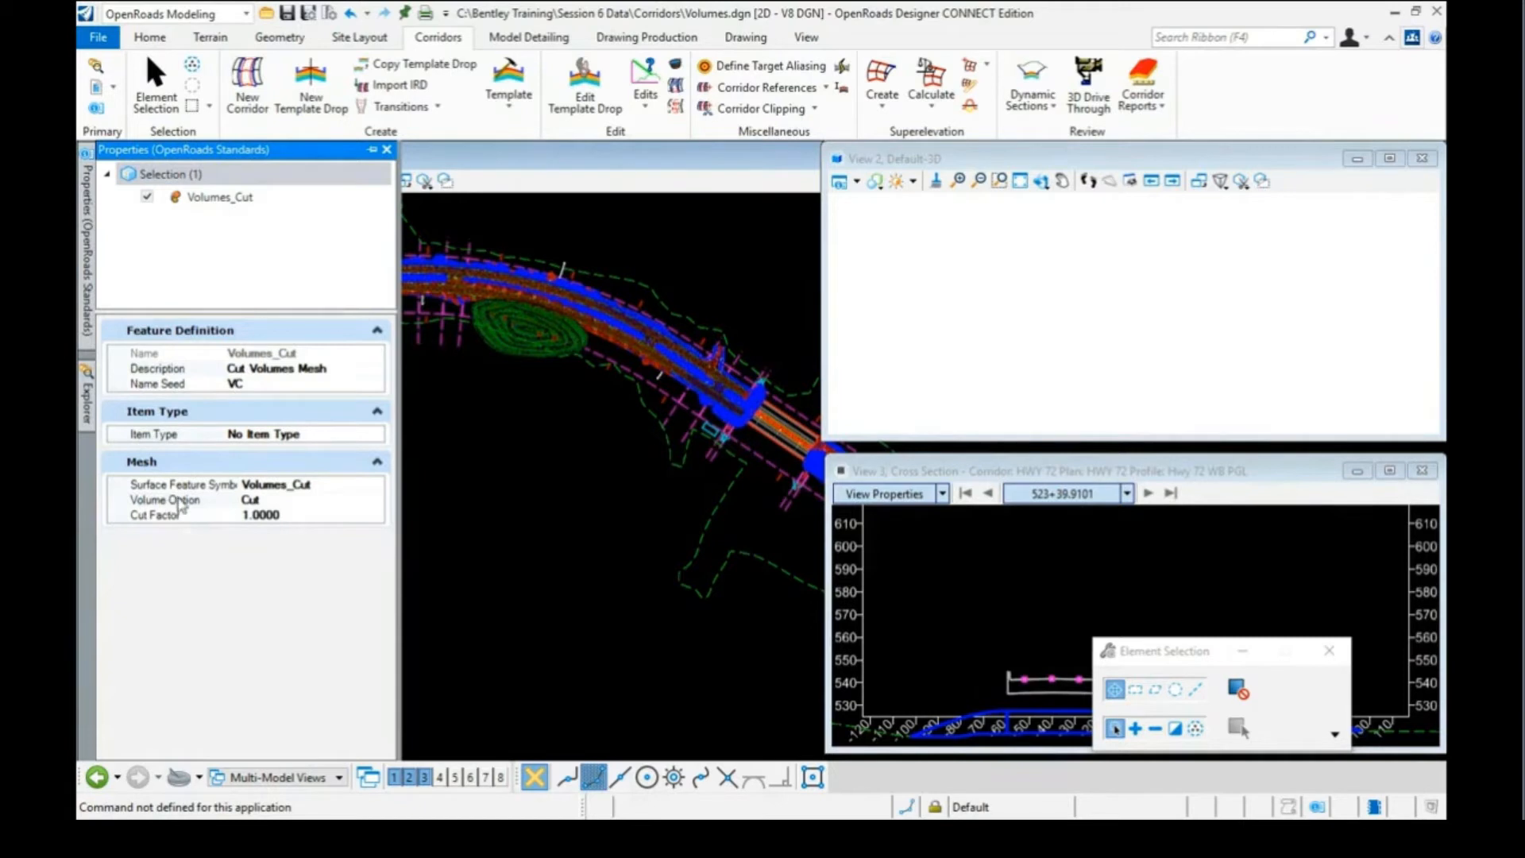
{"action": "left_click", "coordinate": [369, 501]}
{"action": "left_click", "coordinate": [376, 500]}
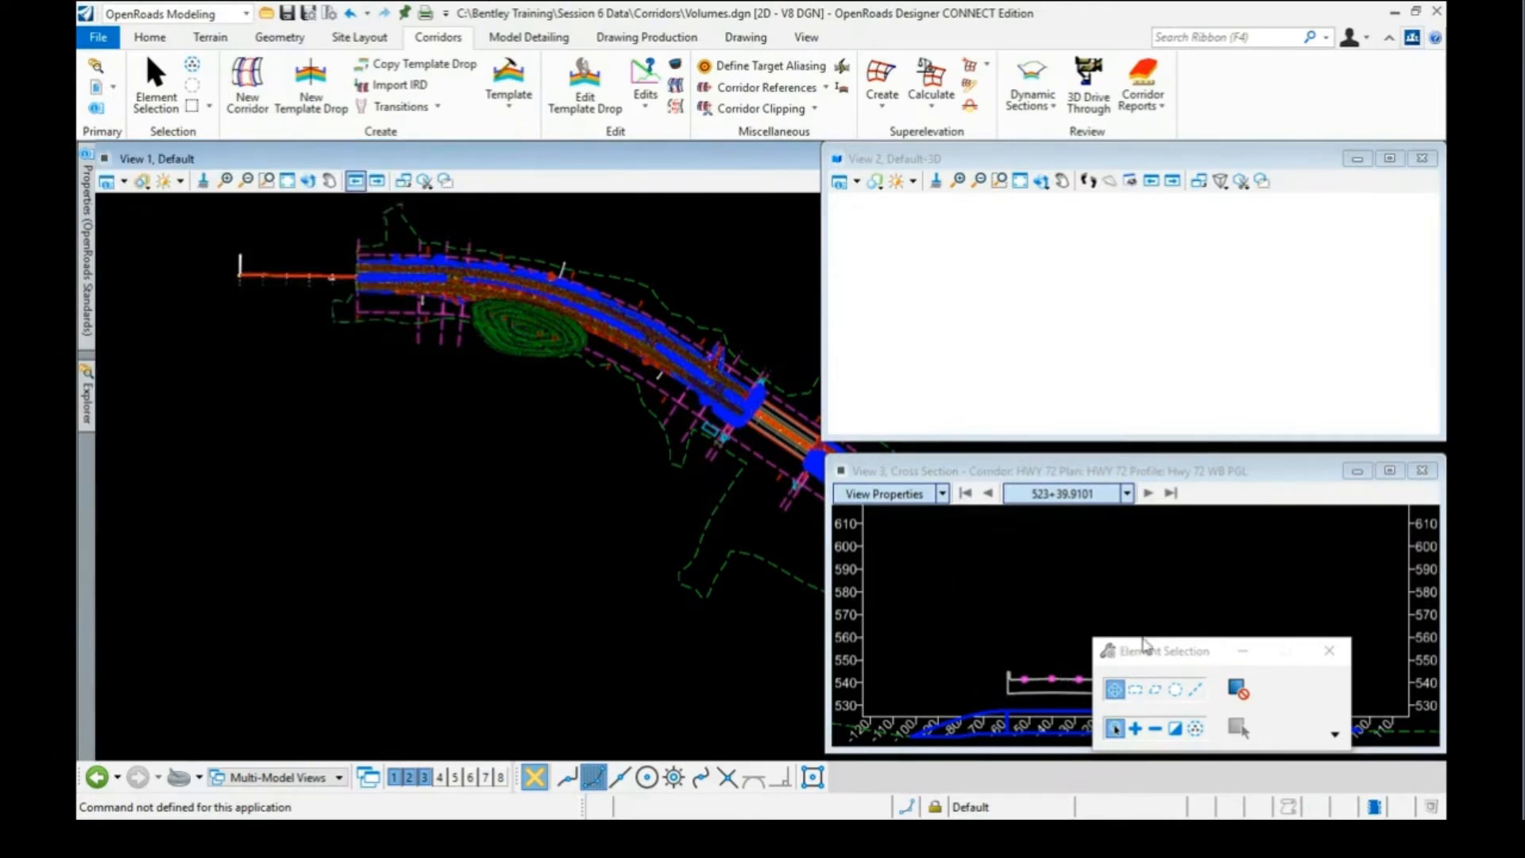
Move the Element Selection dialog off the cross section and review the Volume Option choices for Volumes_Cut, leaving Cut selected
{"action": "left_click_drag", "start_coordinate": [1145, 645], "coordinate": [1241, 618]}
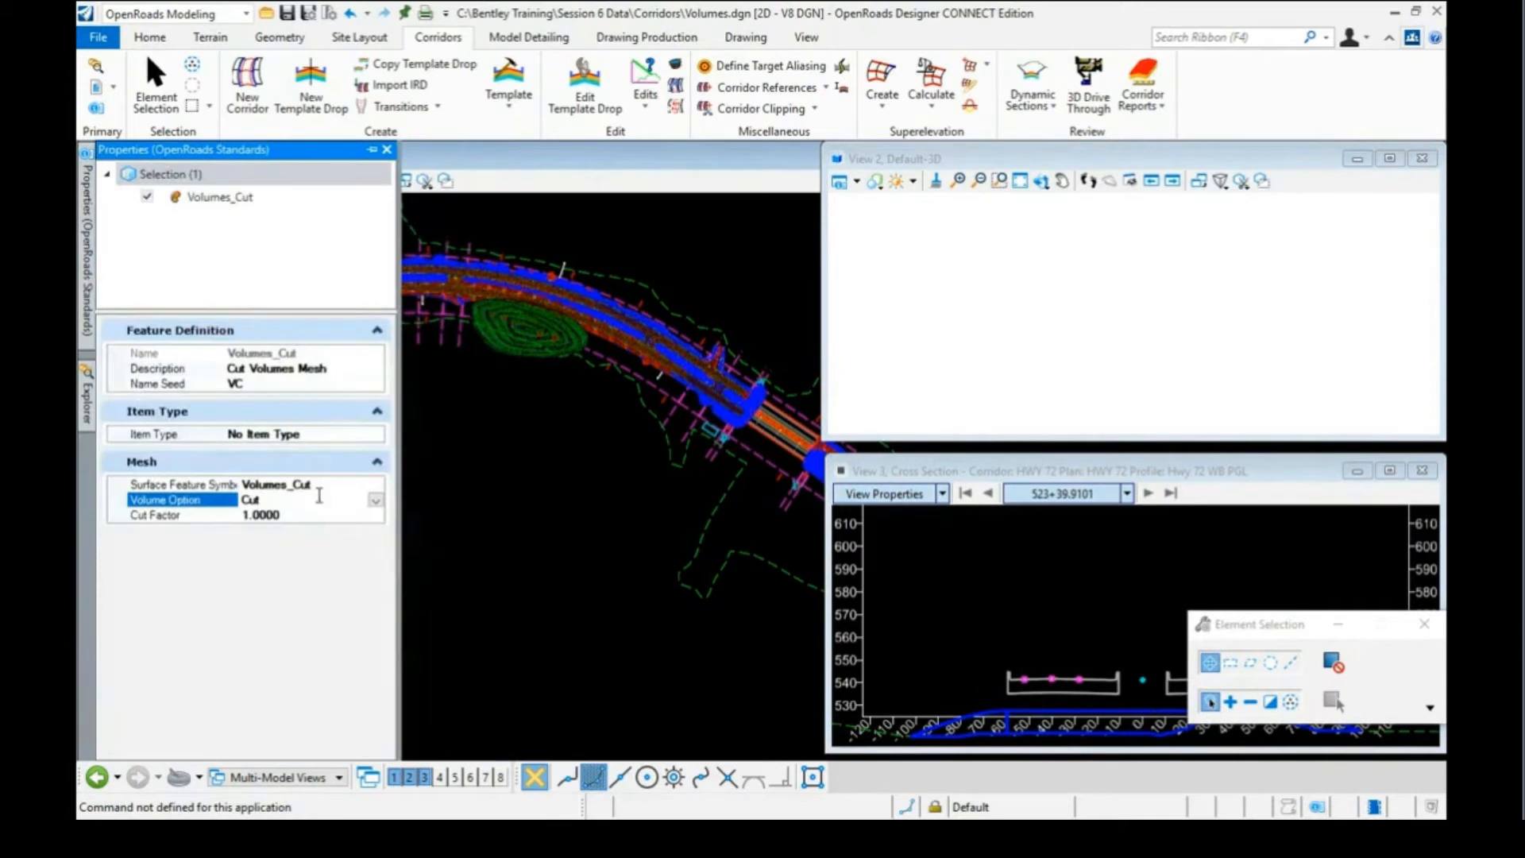
{"action": "left_click", "coordinate": [375, 500]}
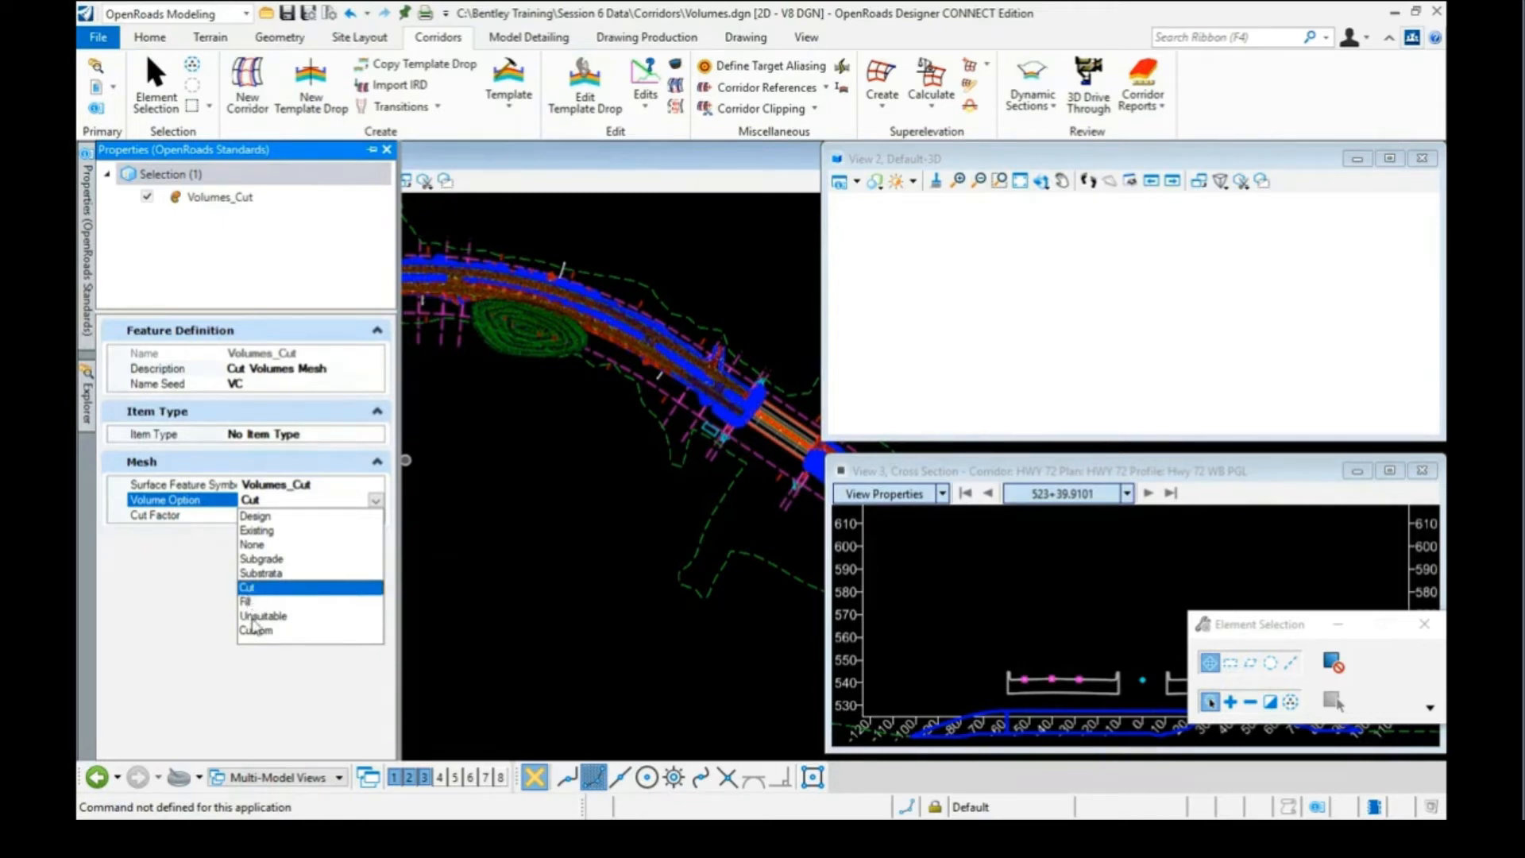
{"action": "left_click", "coordinate": [209, 579]}
{"action": "left_click", "coordinate": [89, 389]}
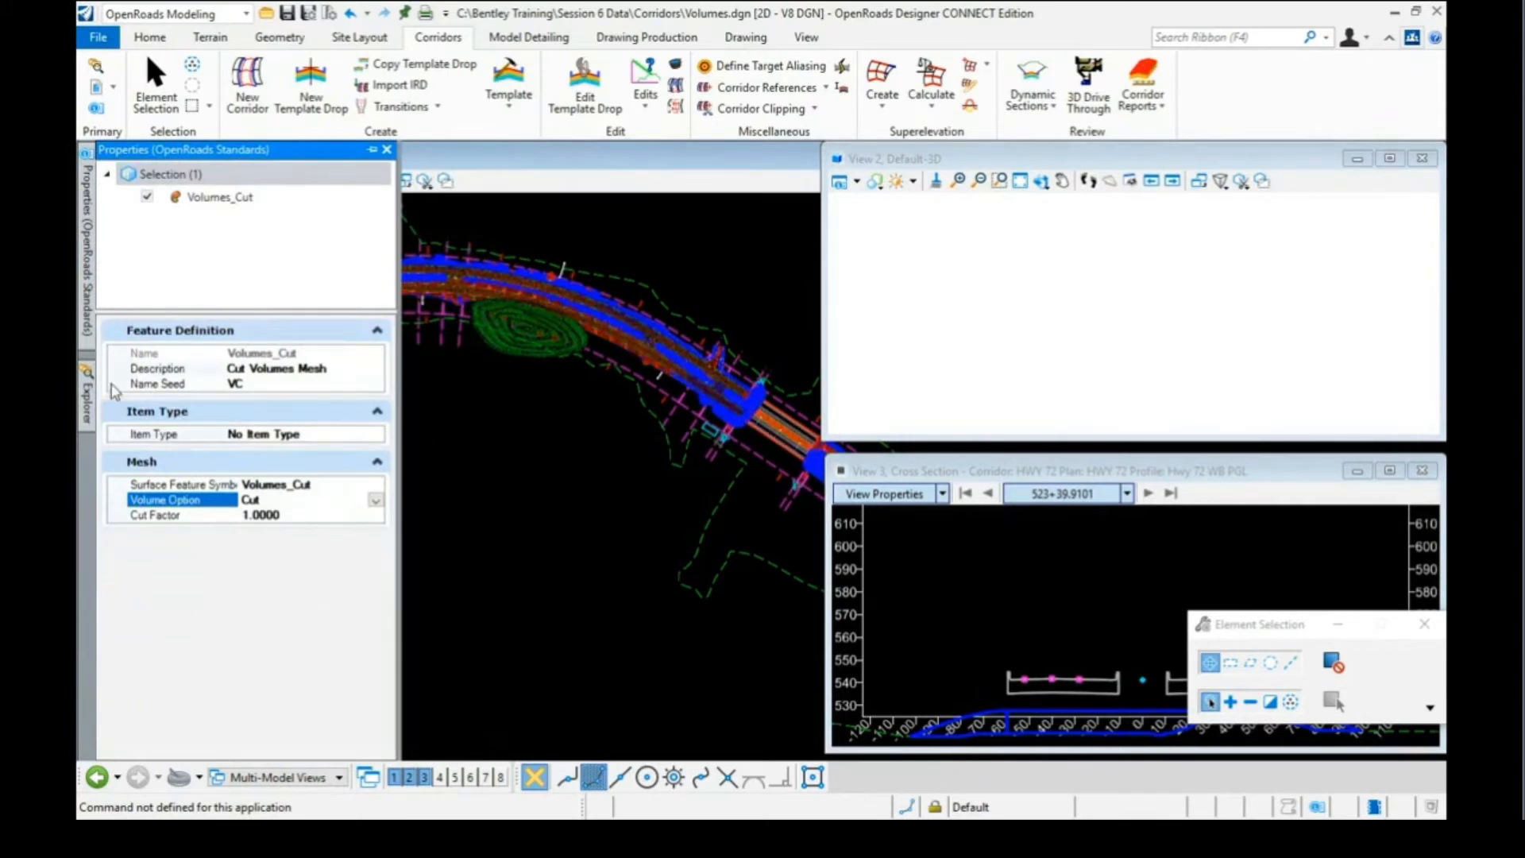
Inspect the TC_Existing Pavt mesh properties and review its Volume Option choices, leaving Unsuitable selected
{"action": "mouse_move", "coordinate": [86, 401]}
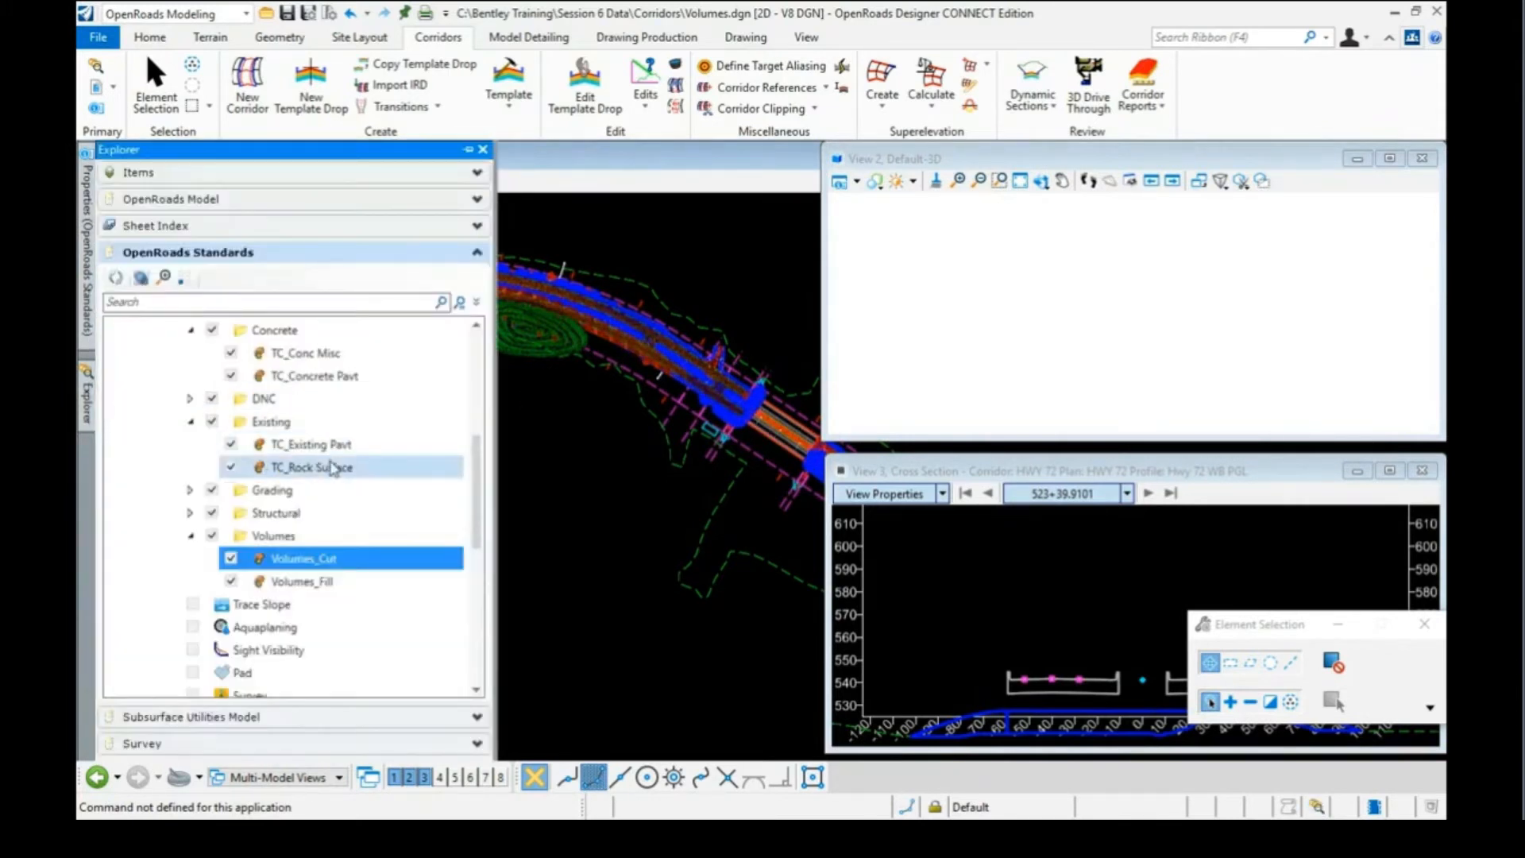
{"action": "left_click", "coordinate": [319, 446]}
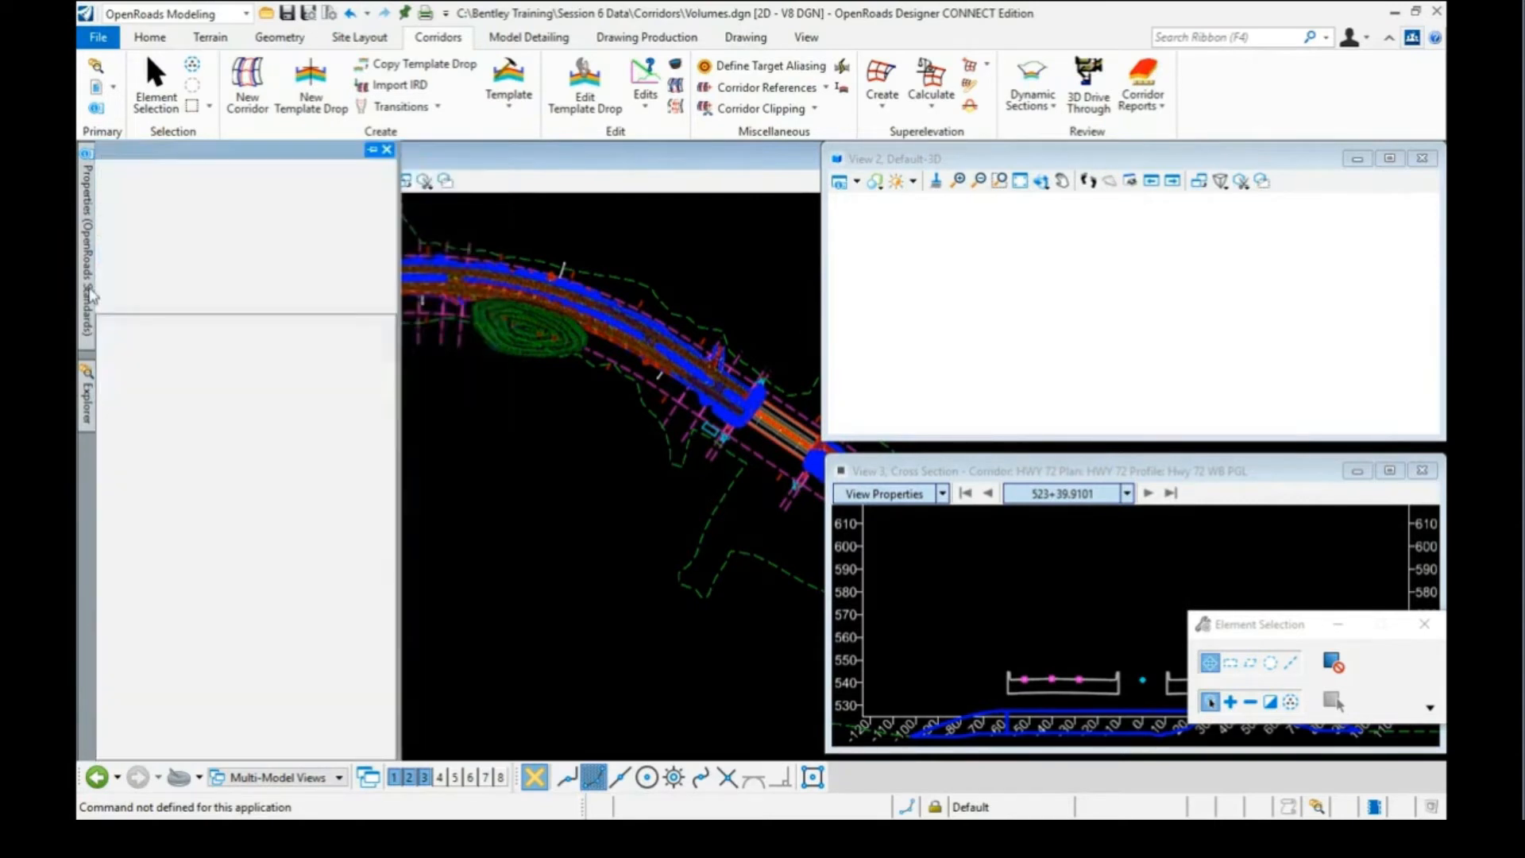
{"action": "mouse_move", "coordinate": [86, 300]}
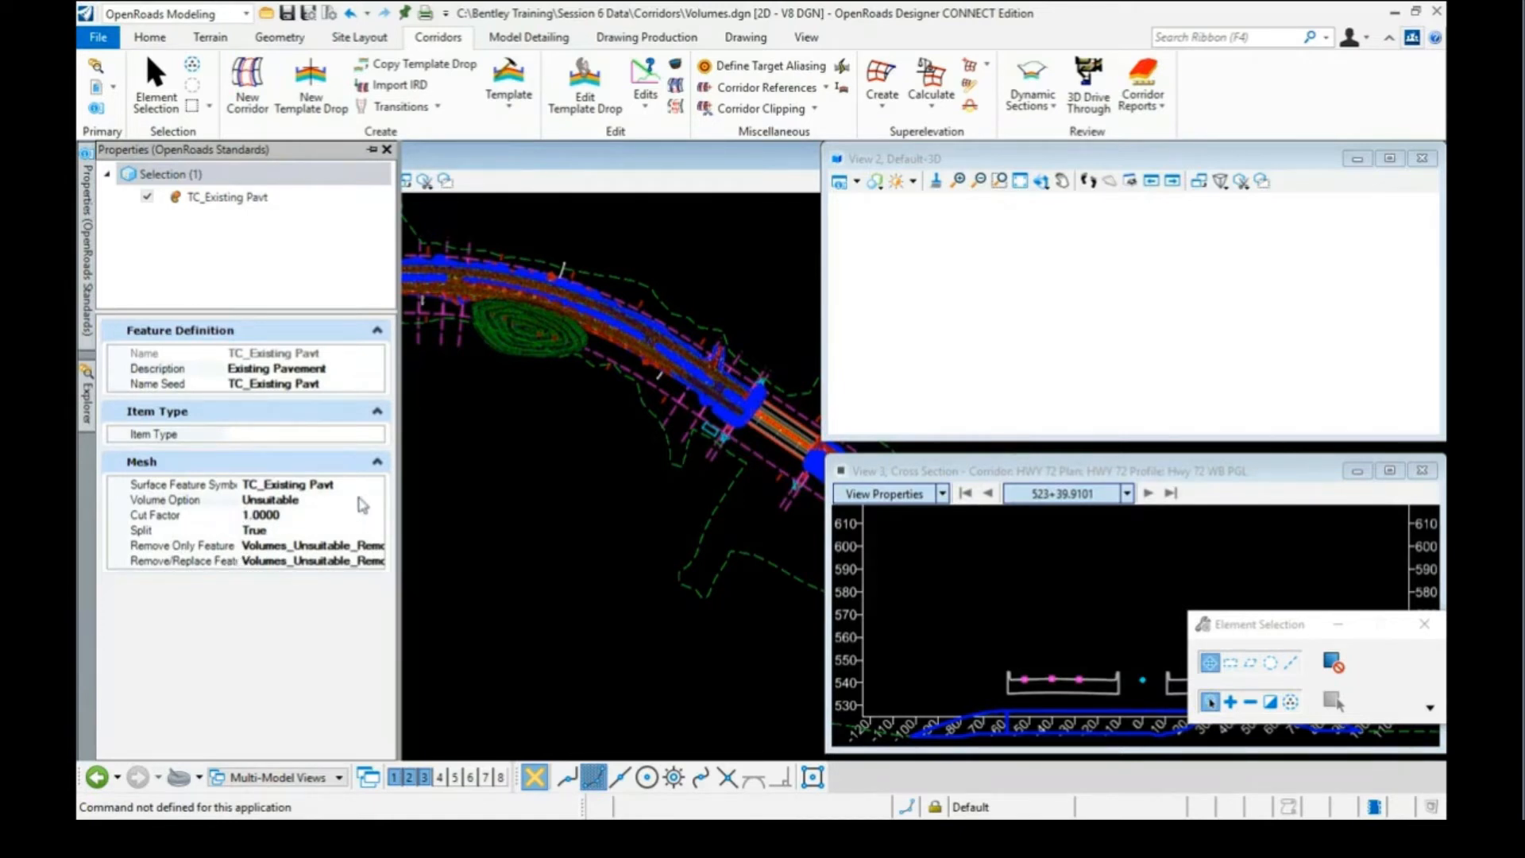
{"action": "left_click", "coordinate": [375, 500]}
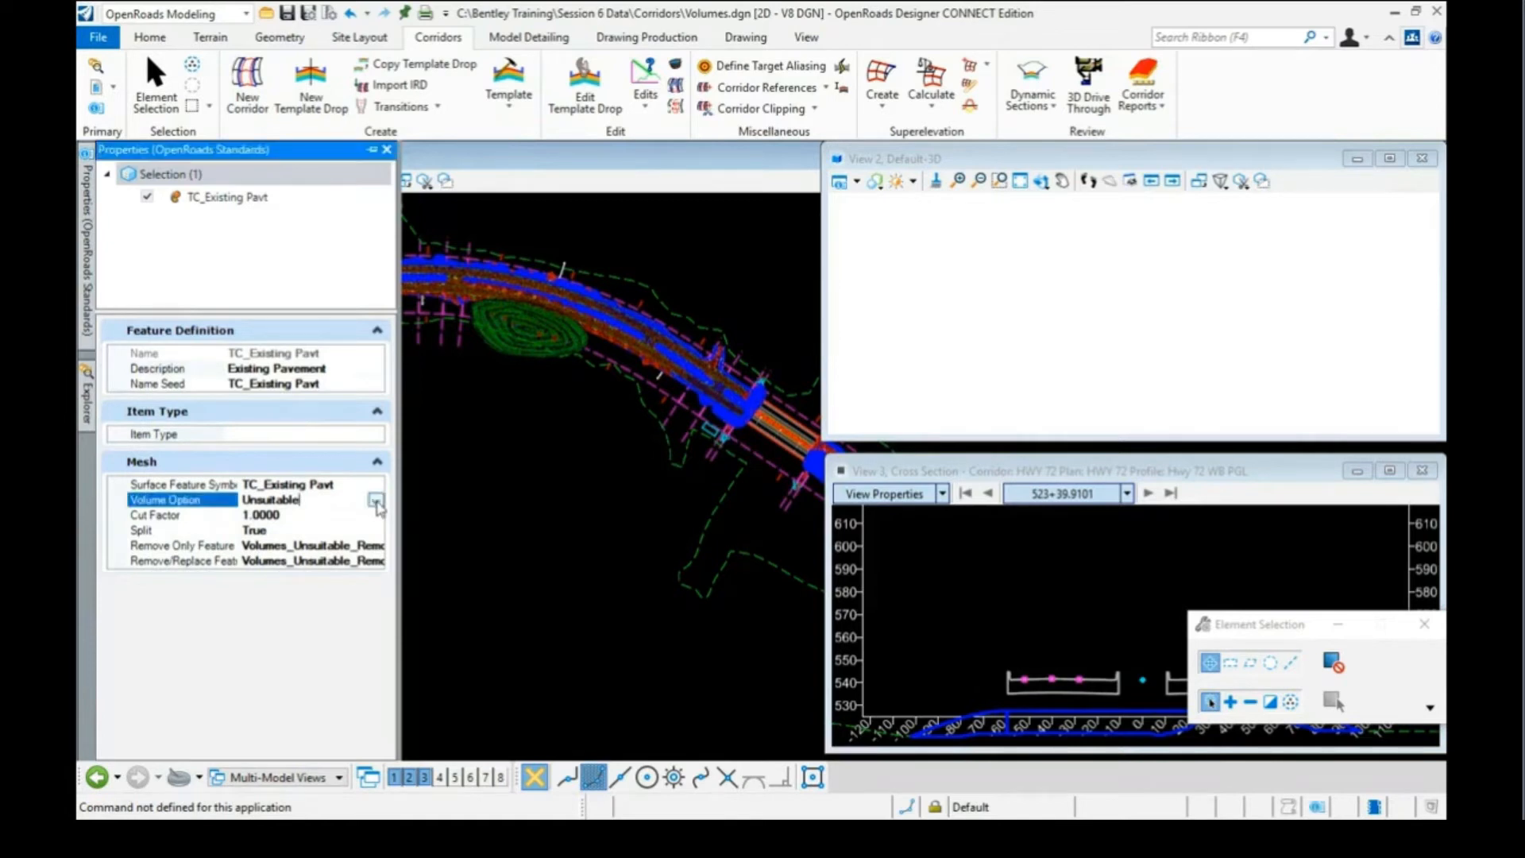
{"action": "left_click", "coordinate": [375, 500]}
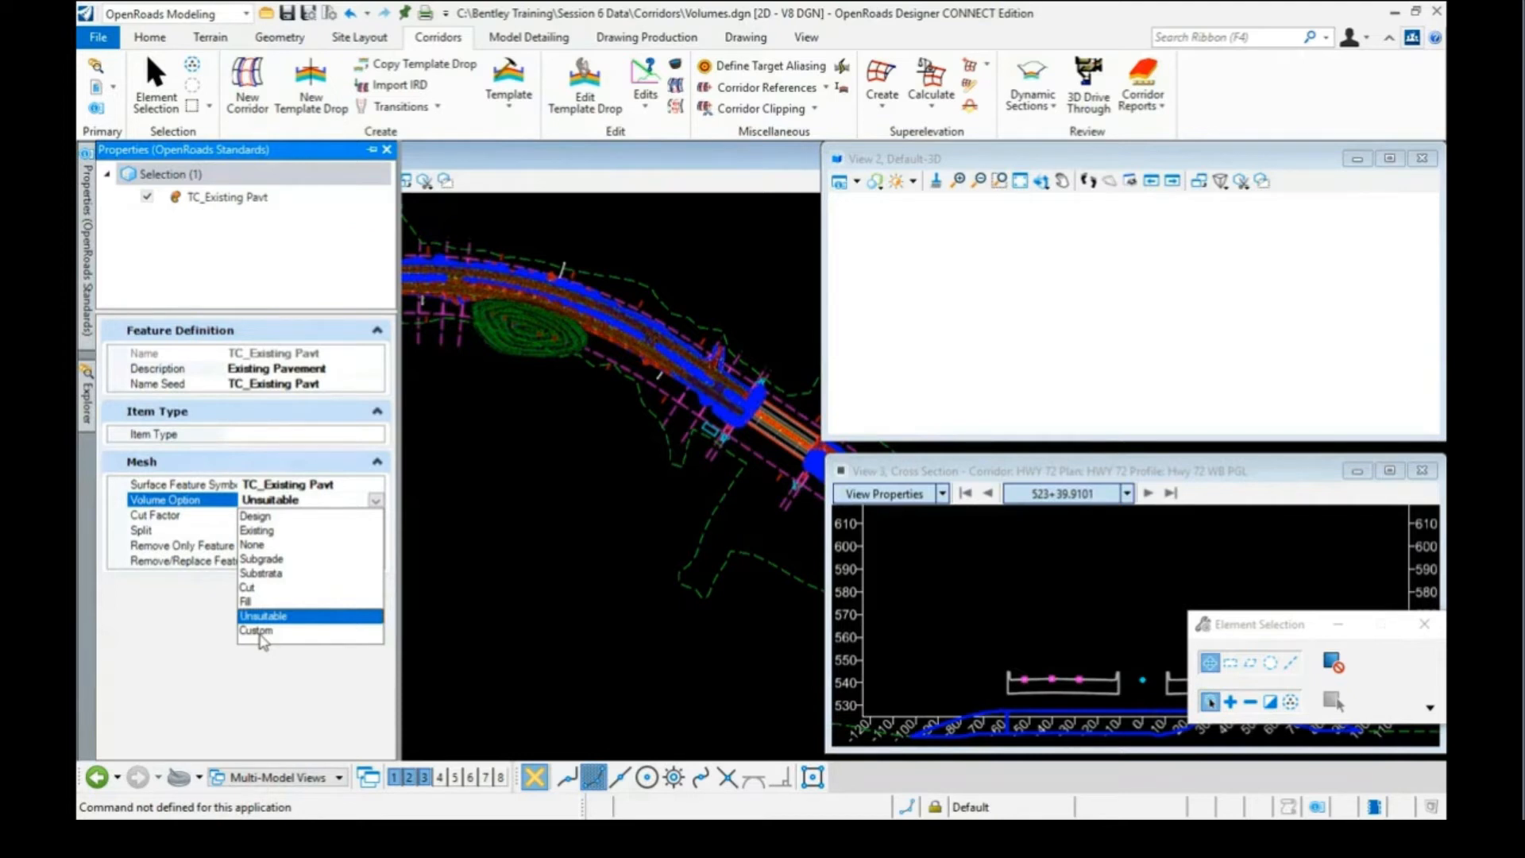
{"action": "left_click", "coordinate": [177, 626]}
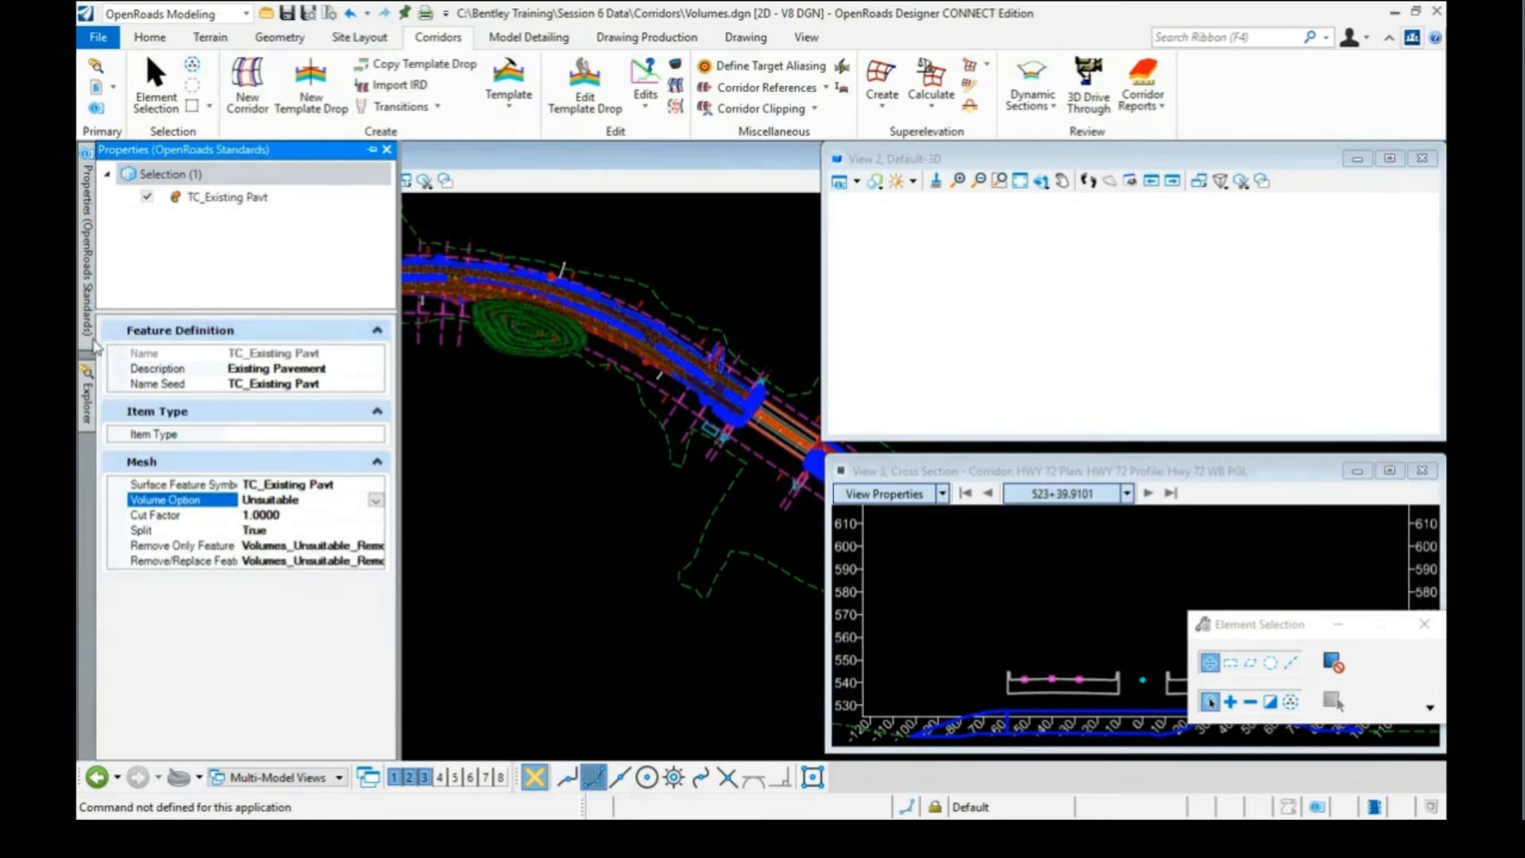
Select the TC_Grass mesh feature definition in the Grading folder and inspect its properties
{"action": "mouse_move", "coordinate": [88, 385]}
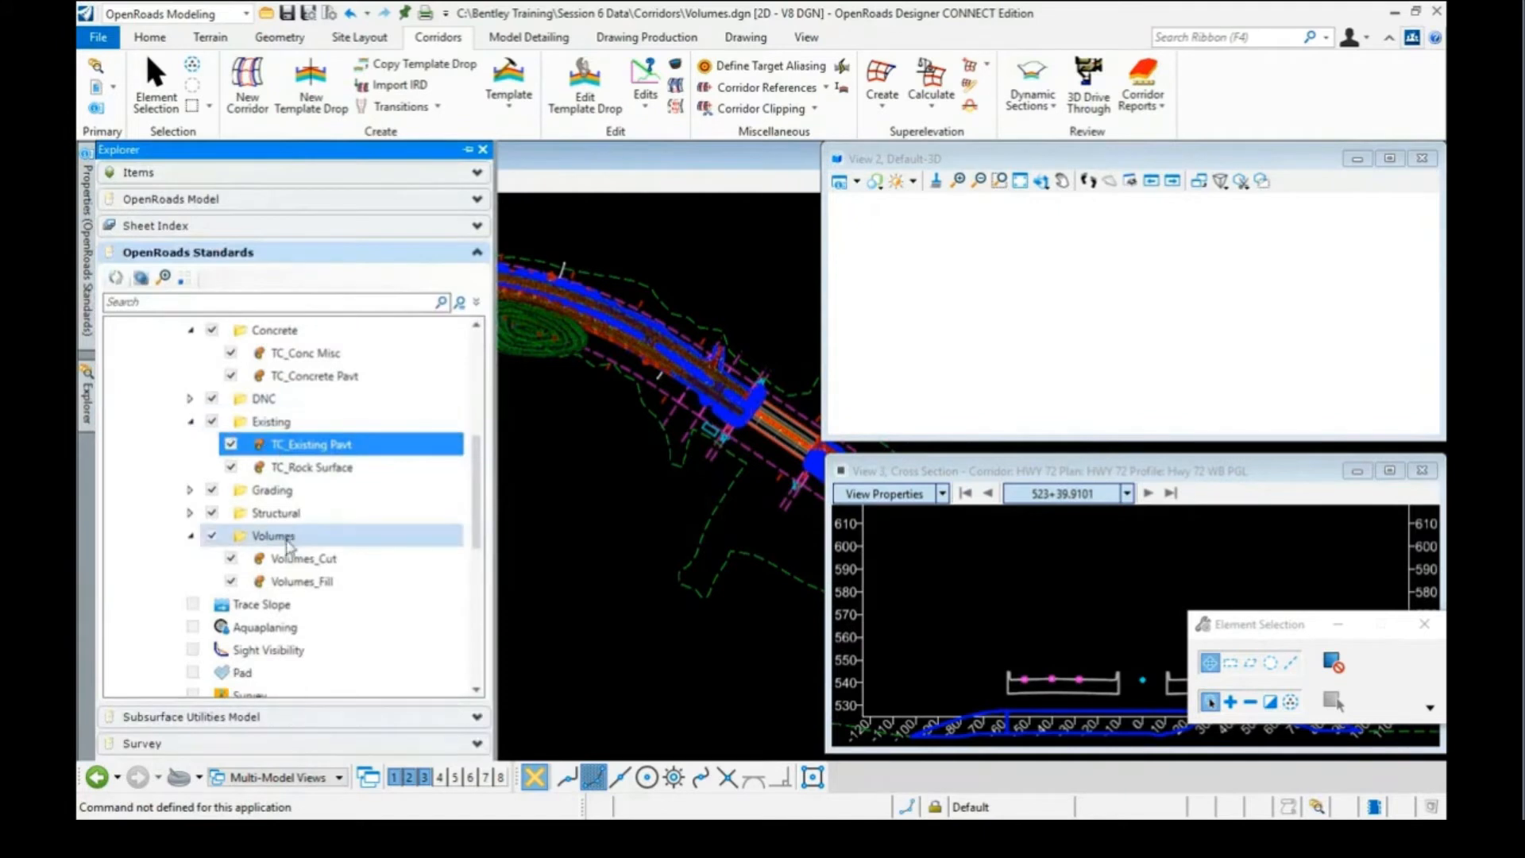
{"action": "left_click", "coordinate": [190, 513]}
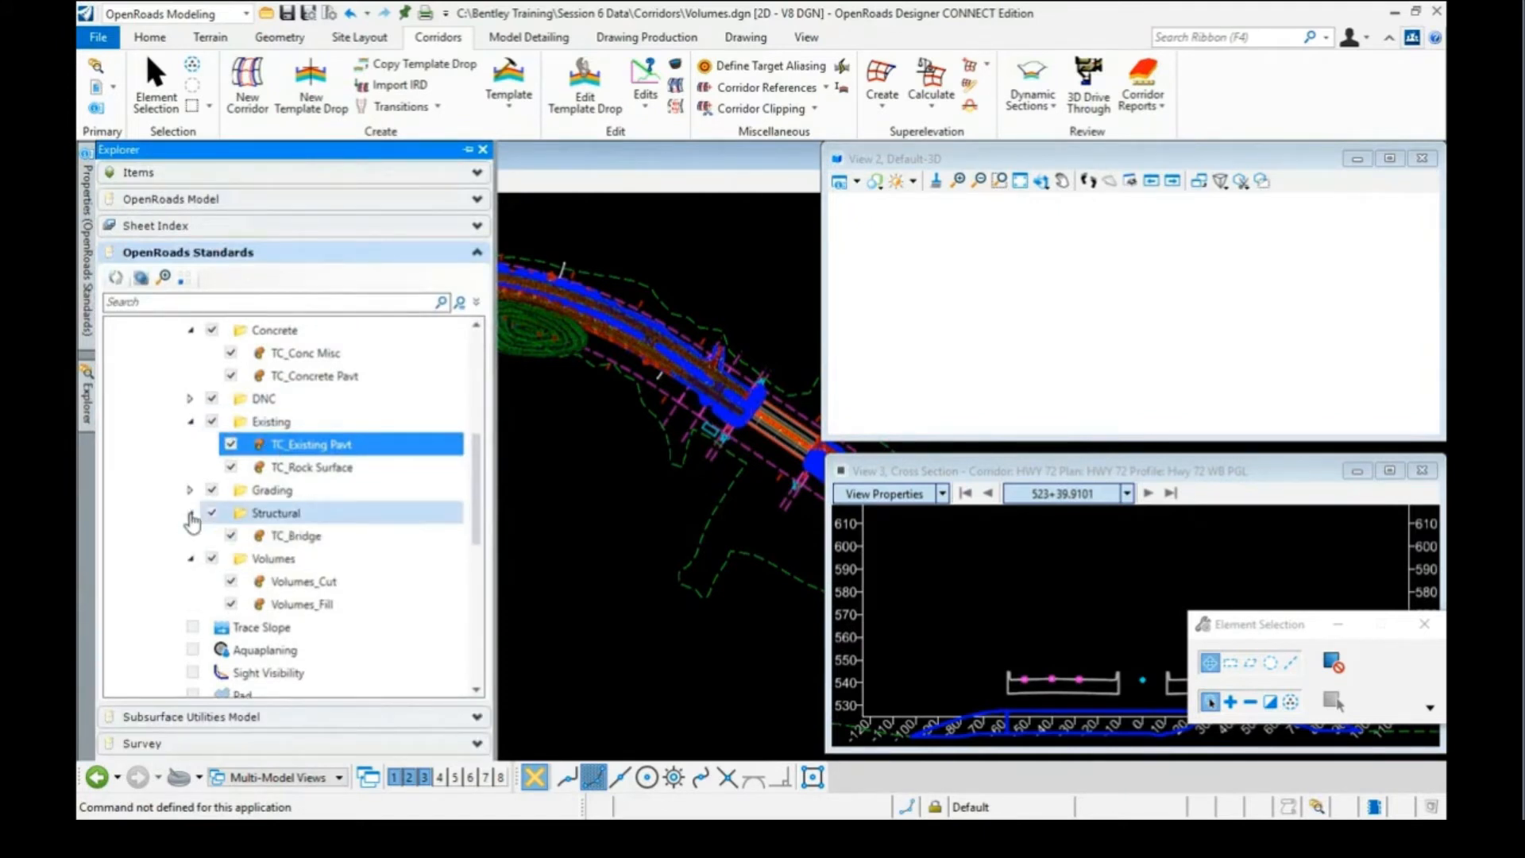
{"action": "left_click", "coordinate": [189, 490]}
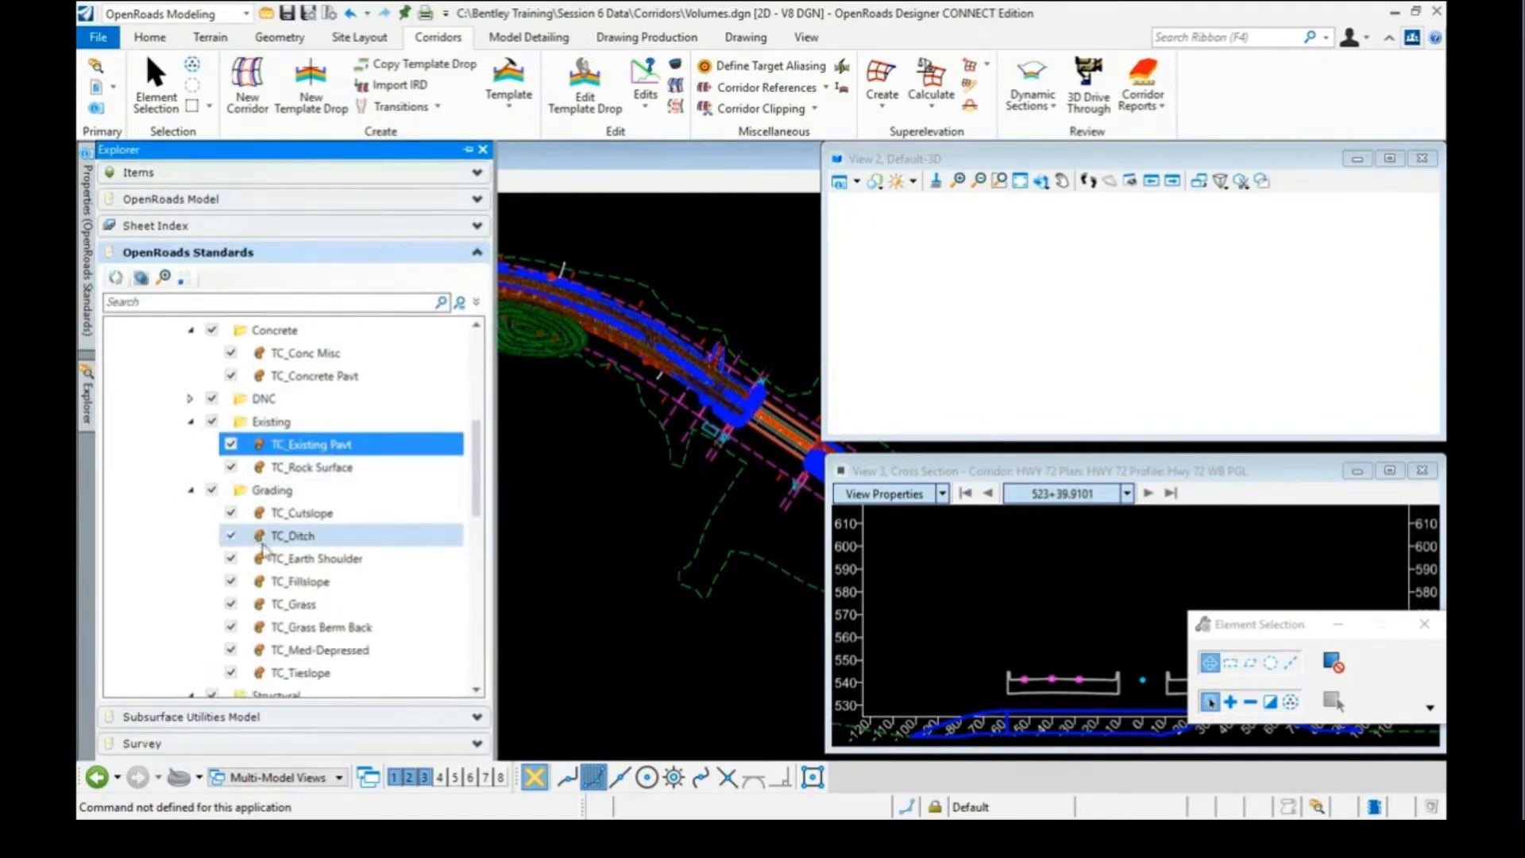
{"action": "left_click", "coordinate": [298, 606]}
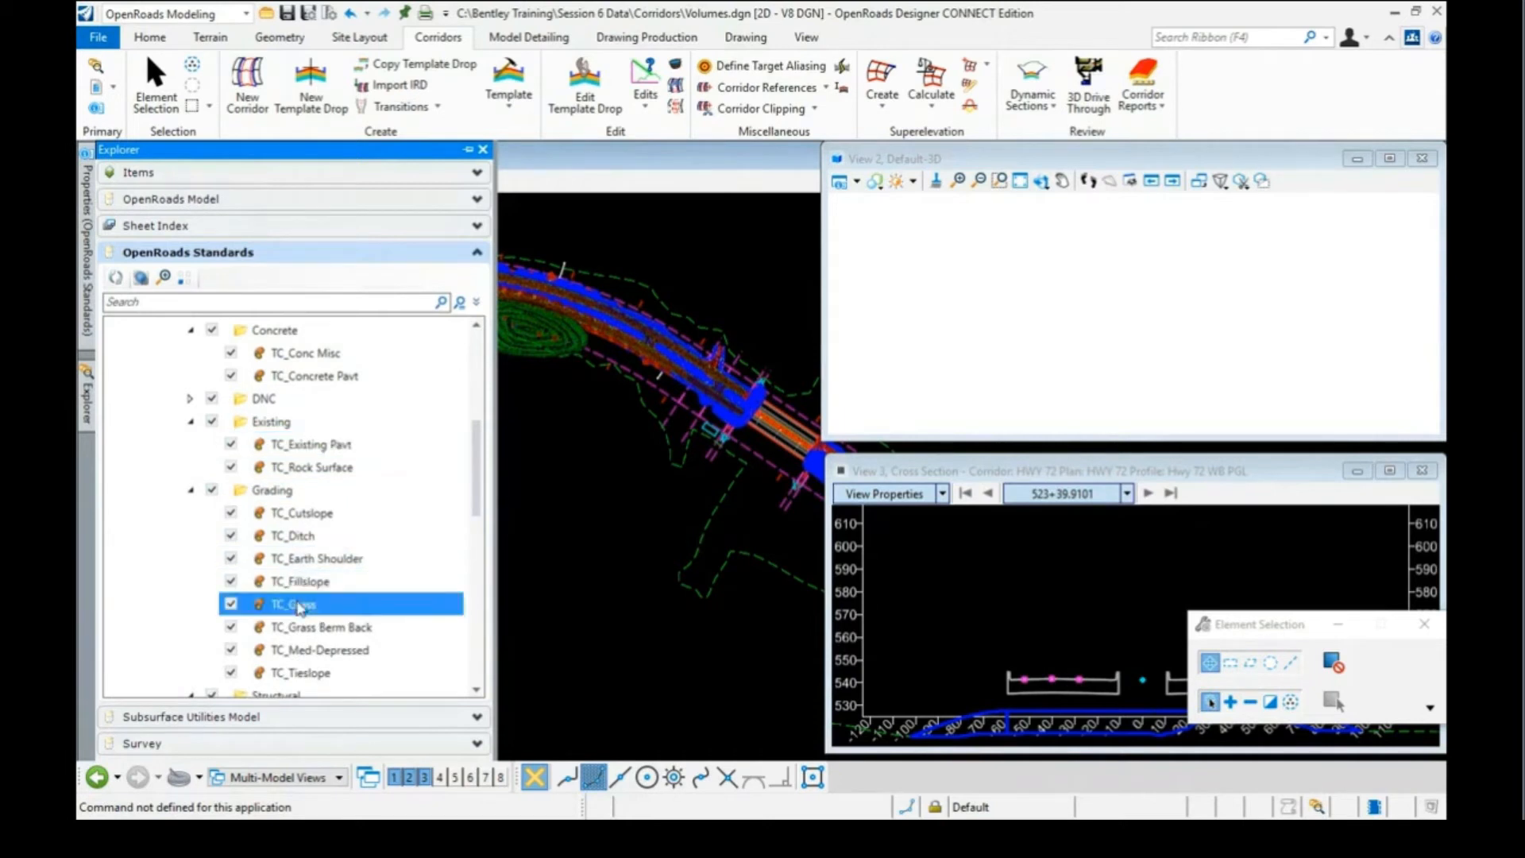
{"action": "mouse_move", "coordinate": [92, 306]}
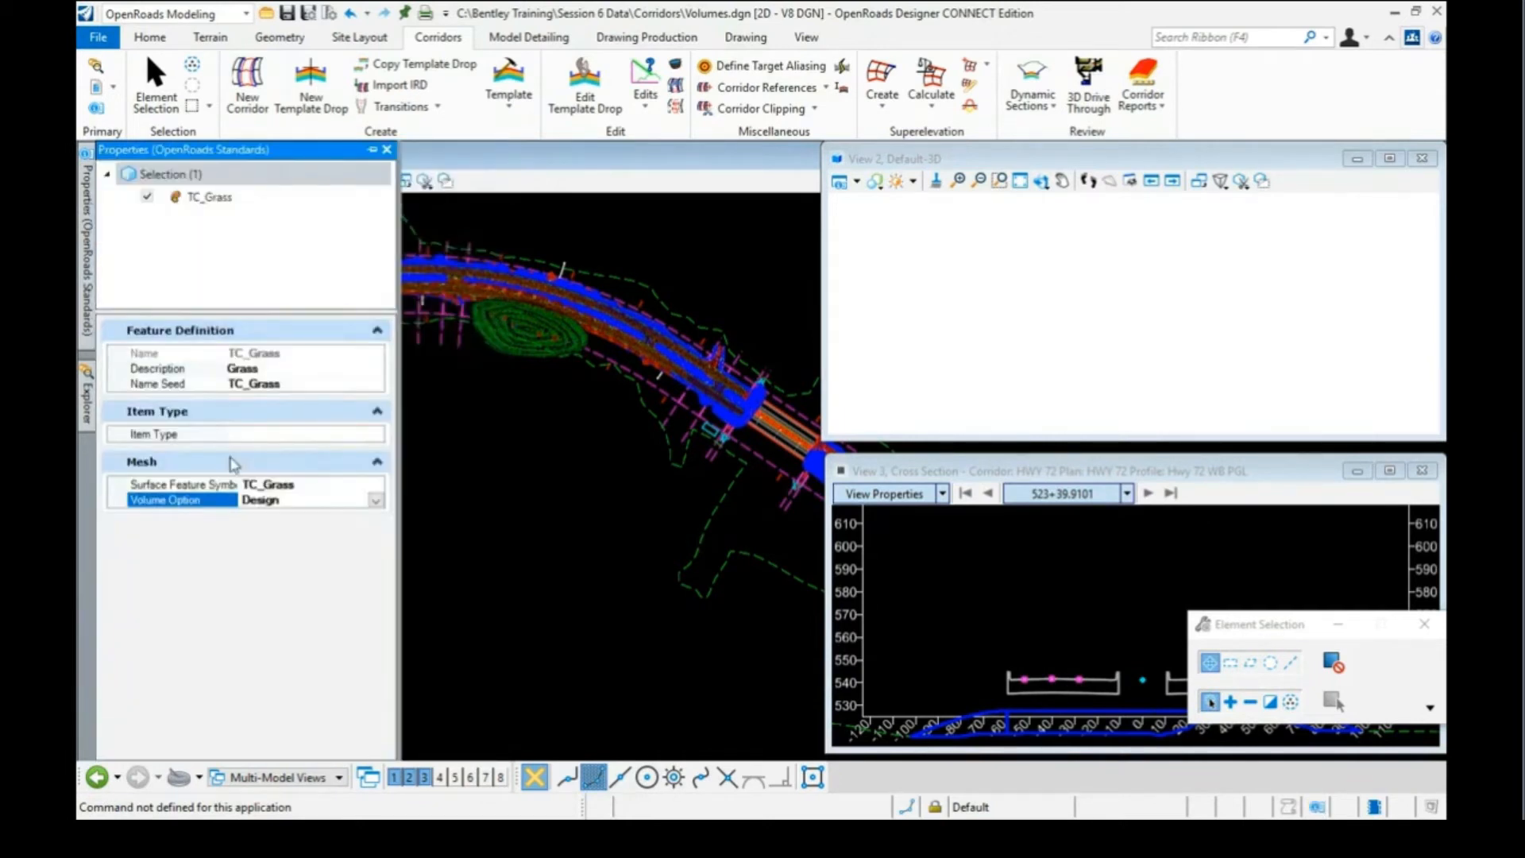
Set the Volume Option of TC_Grass to Custom and its Split property to True
{"action": "left_click", "coordinate": [375, 500]}
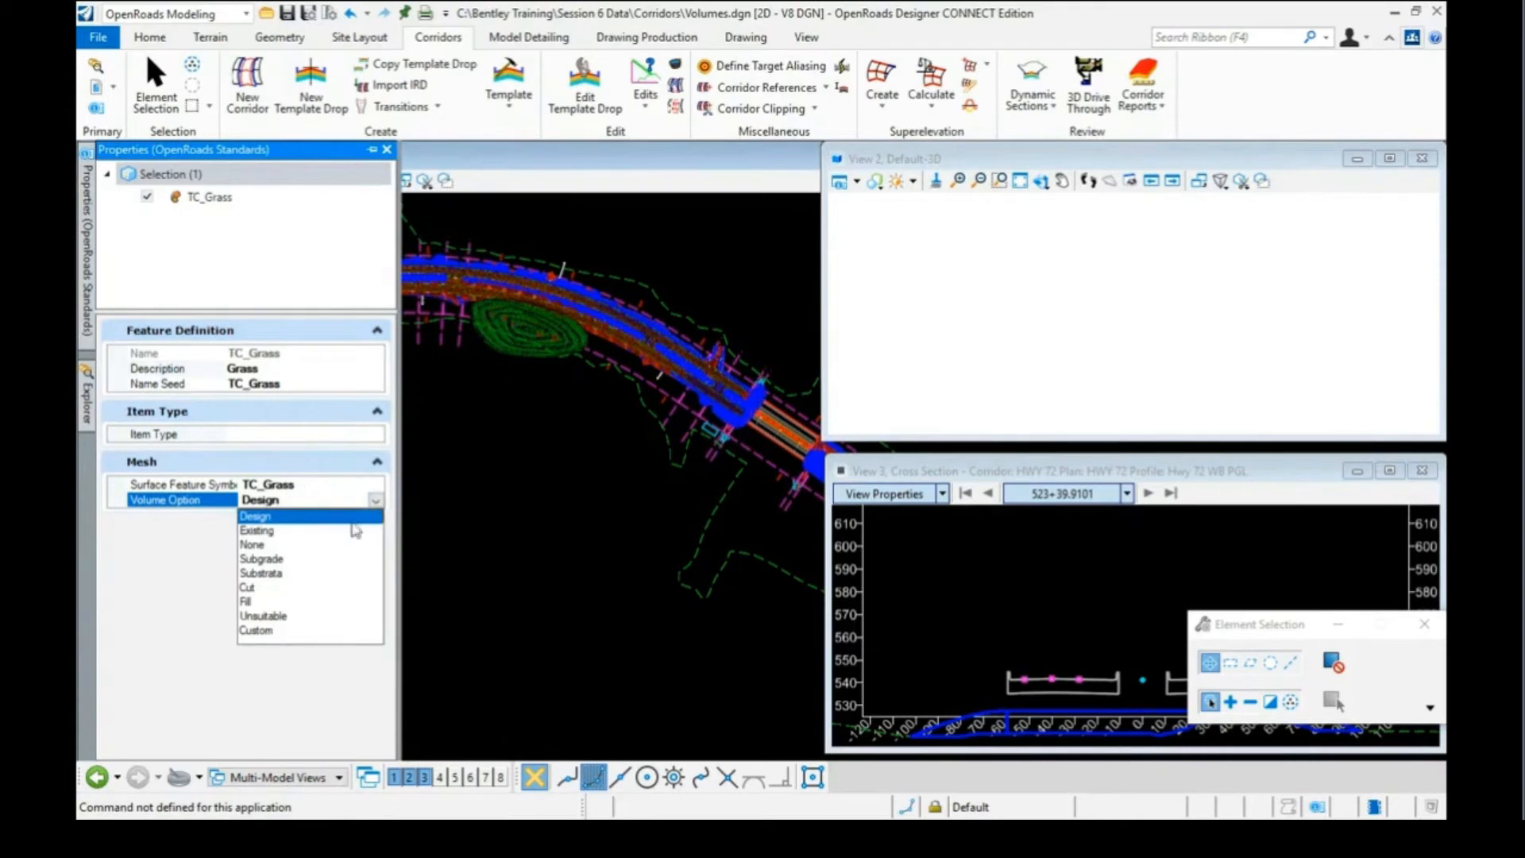
{"action": "left_click", "coordinate": [255, 630]}
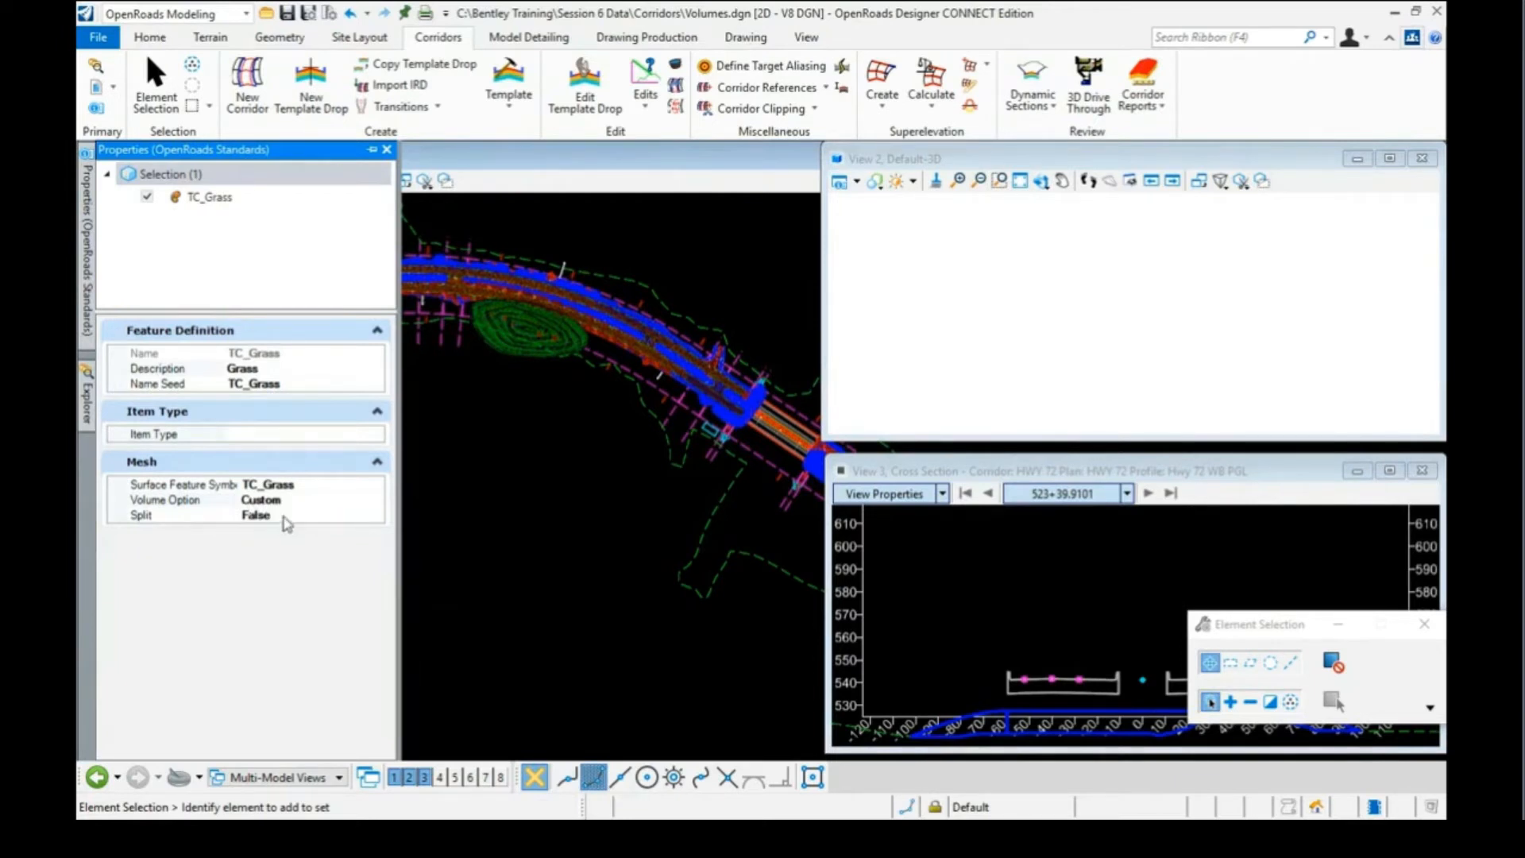
{"action": "left_click", "coordinate": [284, 515]}
{"action": "left_click", "coordinate": [375, 515]}
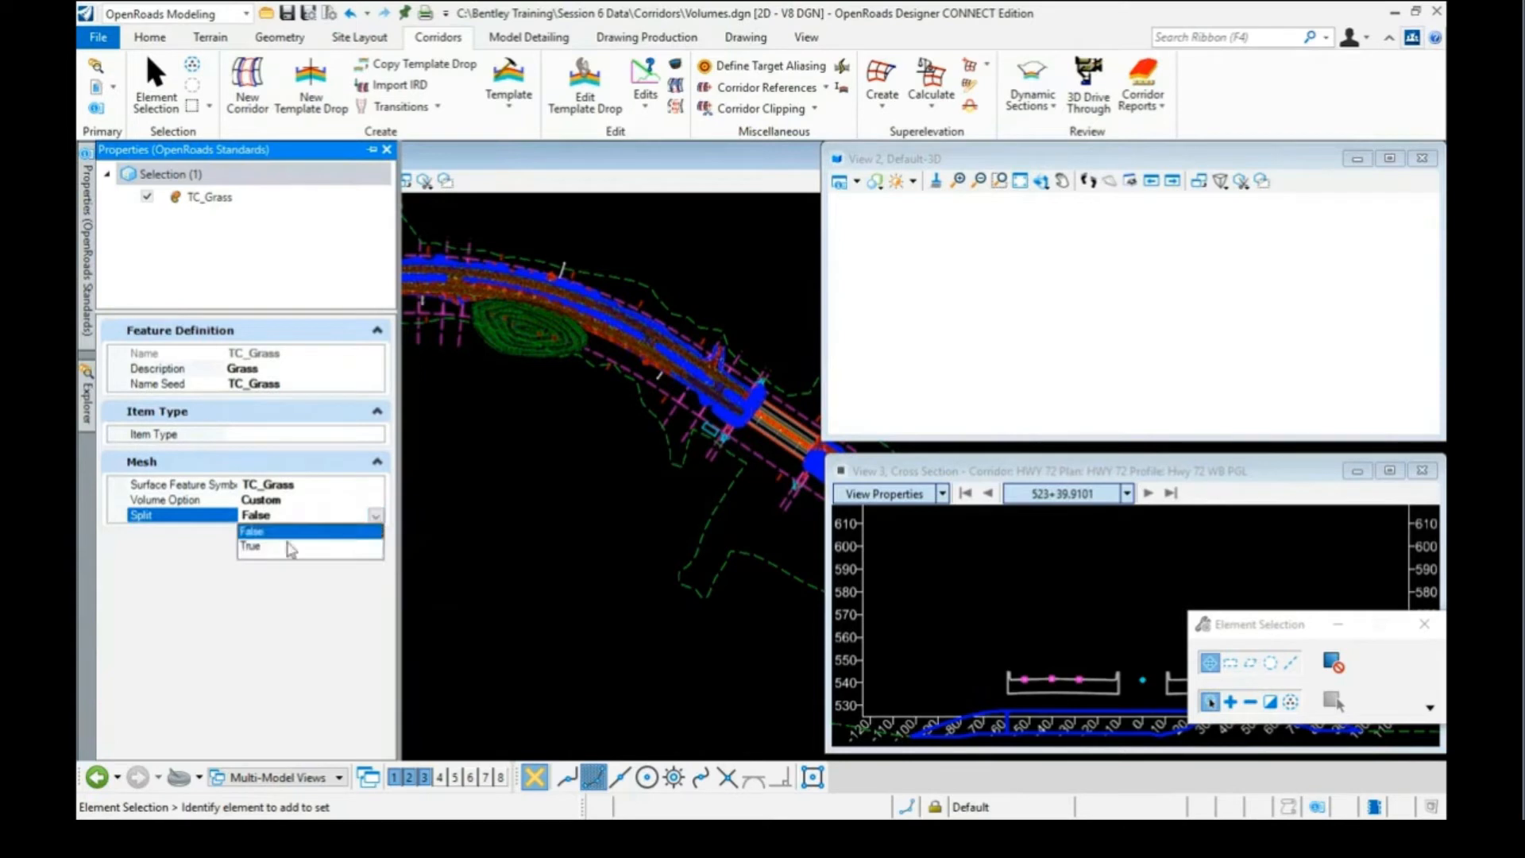
{"action": "left_click", "coordinate": [278, 546]}
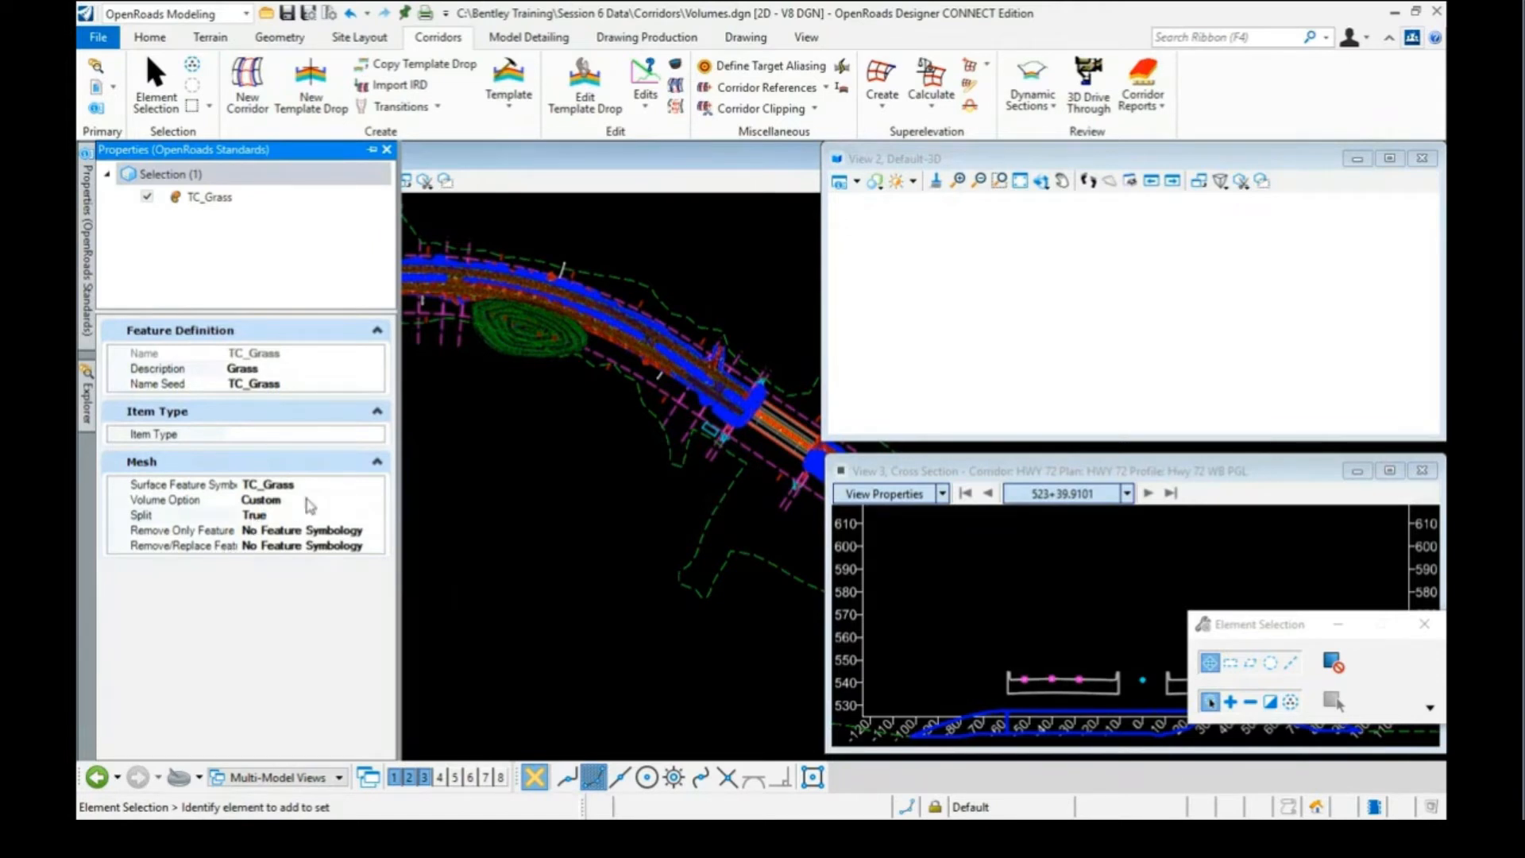
Set the Volume Option of the TC_Grass feature definition back to Design
{"action": "left_click", "coordinate": [373, 501]}
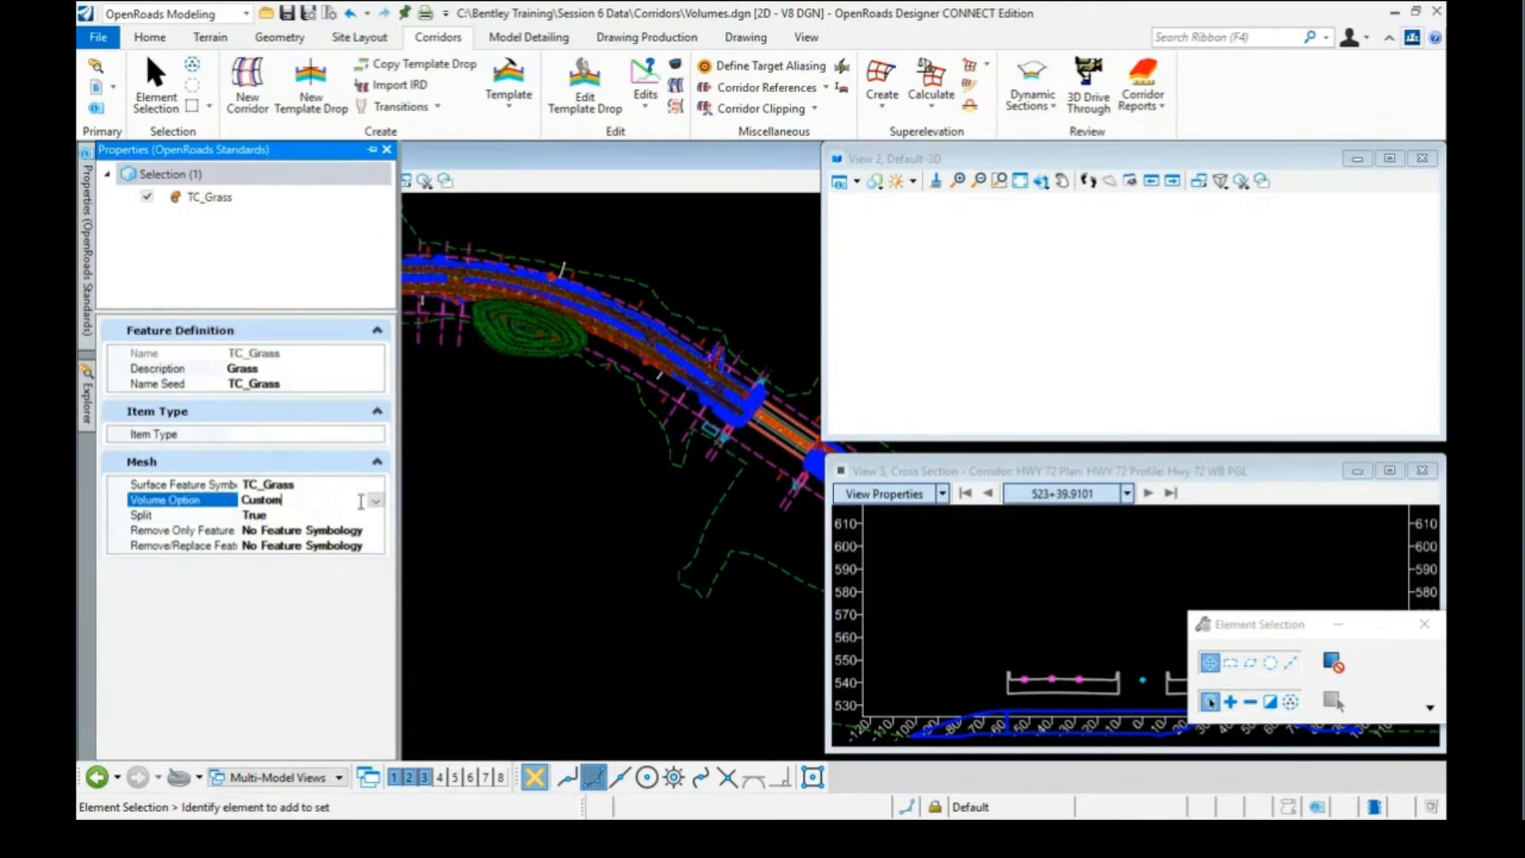
{"action": "left_click", "coordinate": [374, 501]}
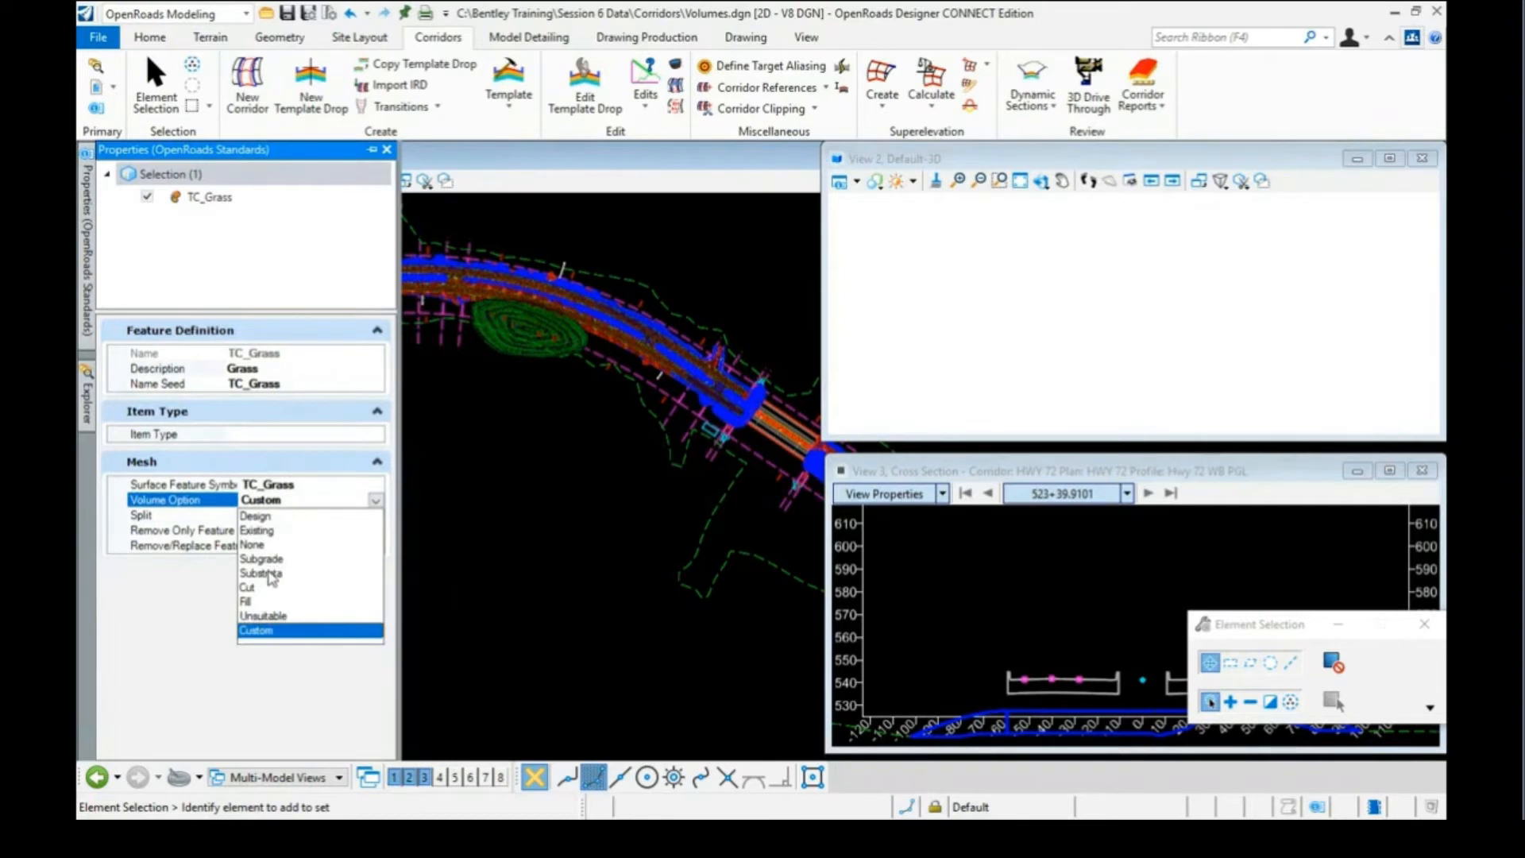
{"action": "left_click", "coordinate": [254, 516]}
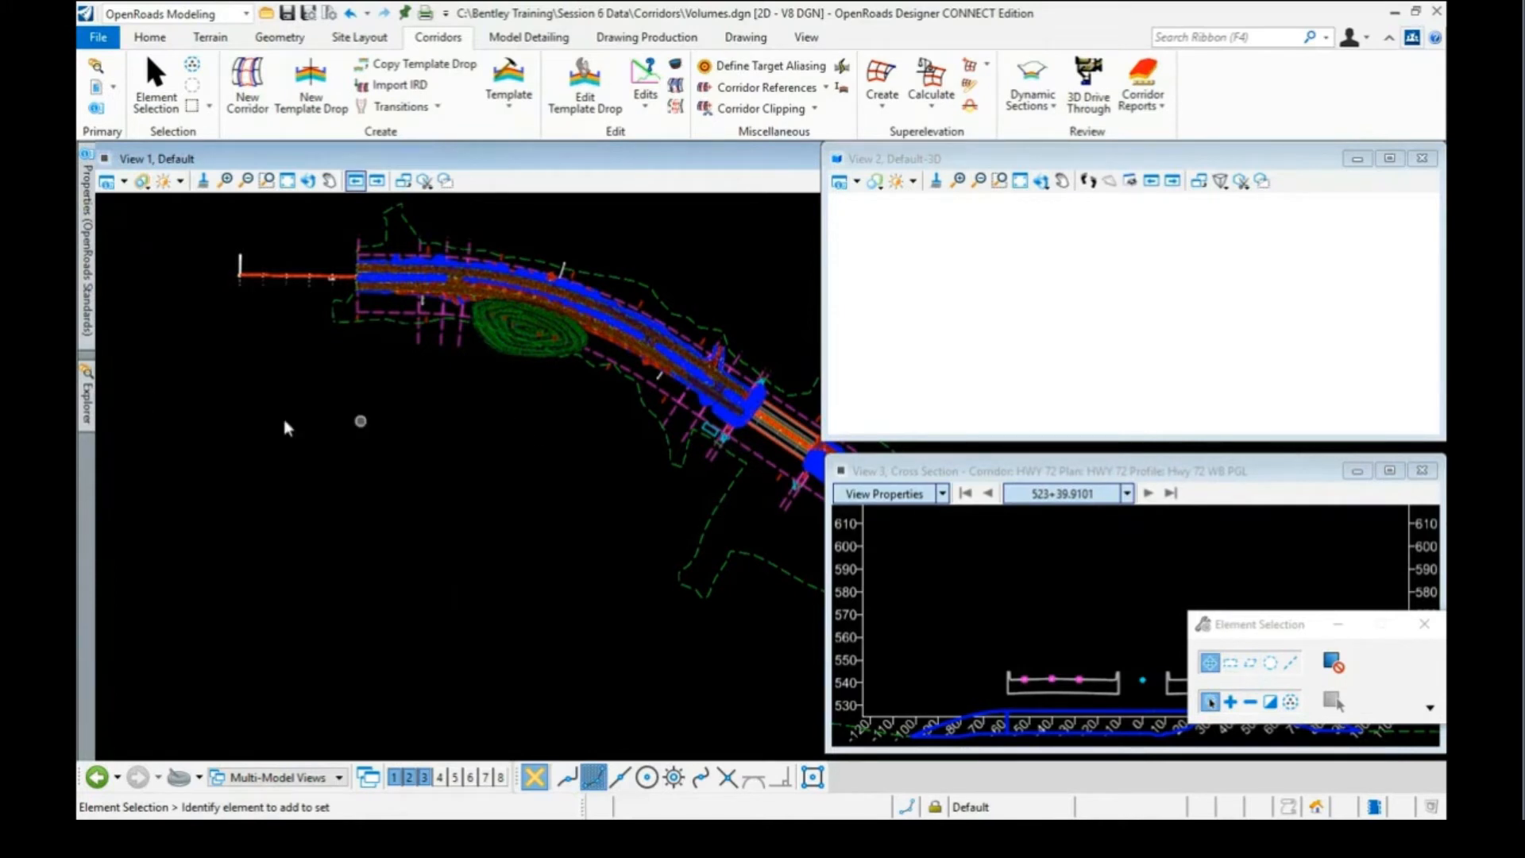
Fit the model in the Default-3D view and look closer at the corridor
{"action": "mouse_move", "coordinate": [89, 397]}
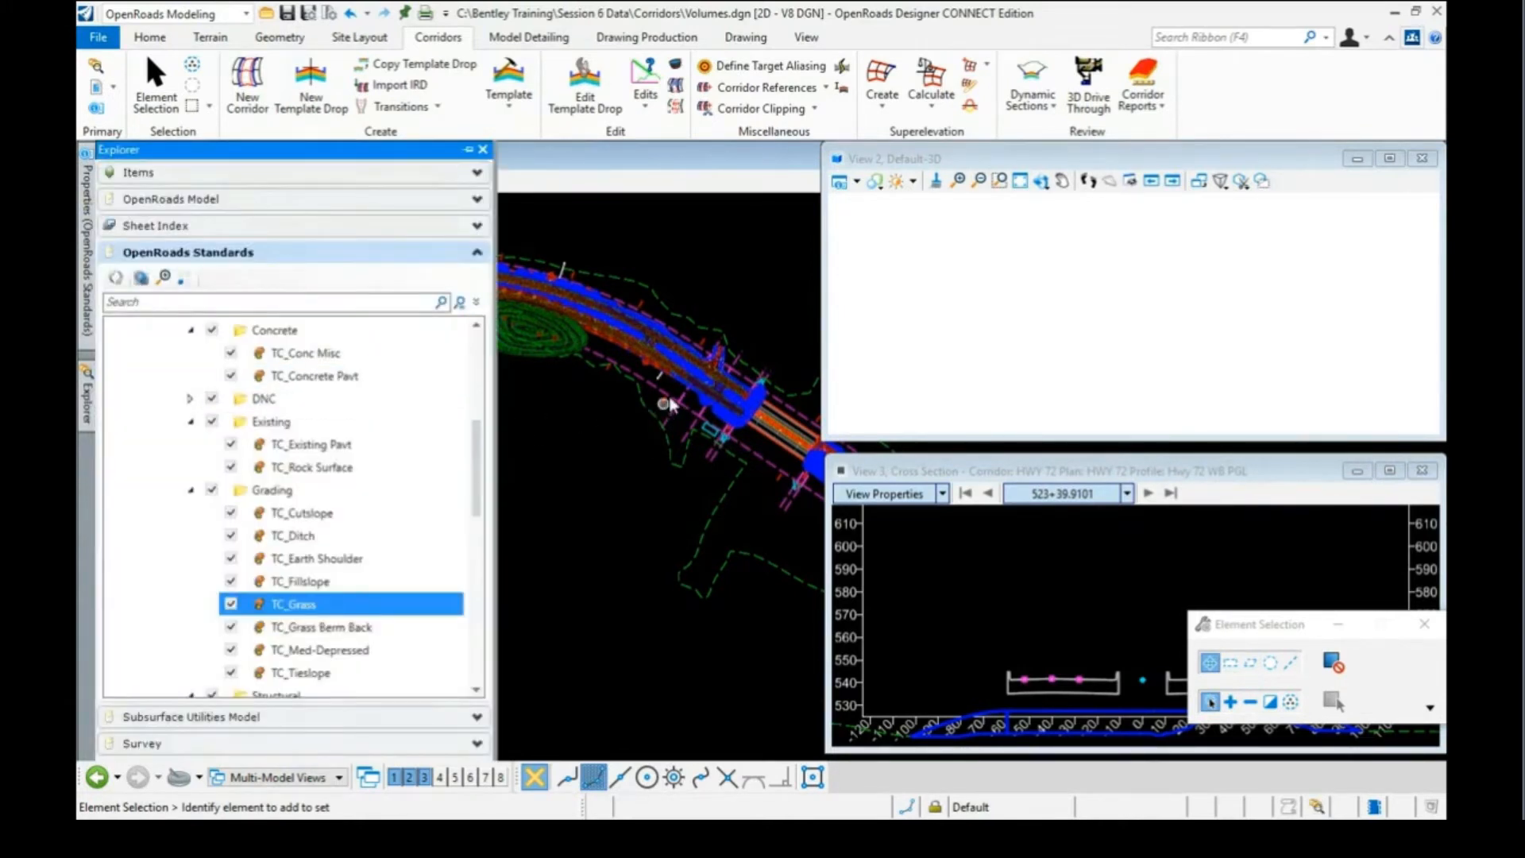
{"action": "left_click", "coordinate": [1001, 181]}
{"action": "left_click", "coordinate": [1020, 181]}
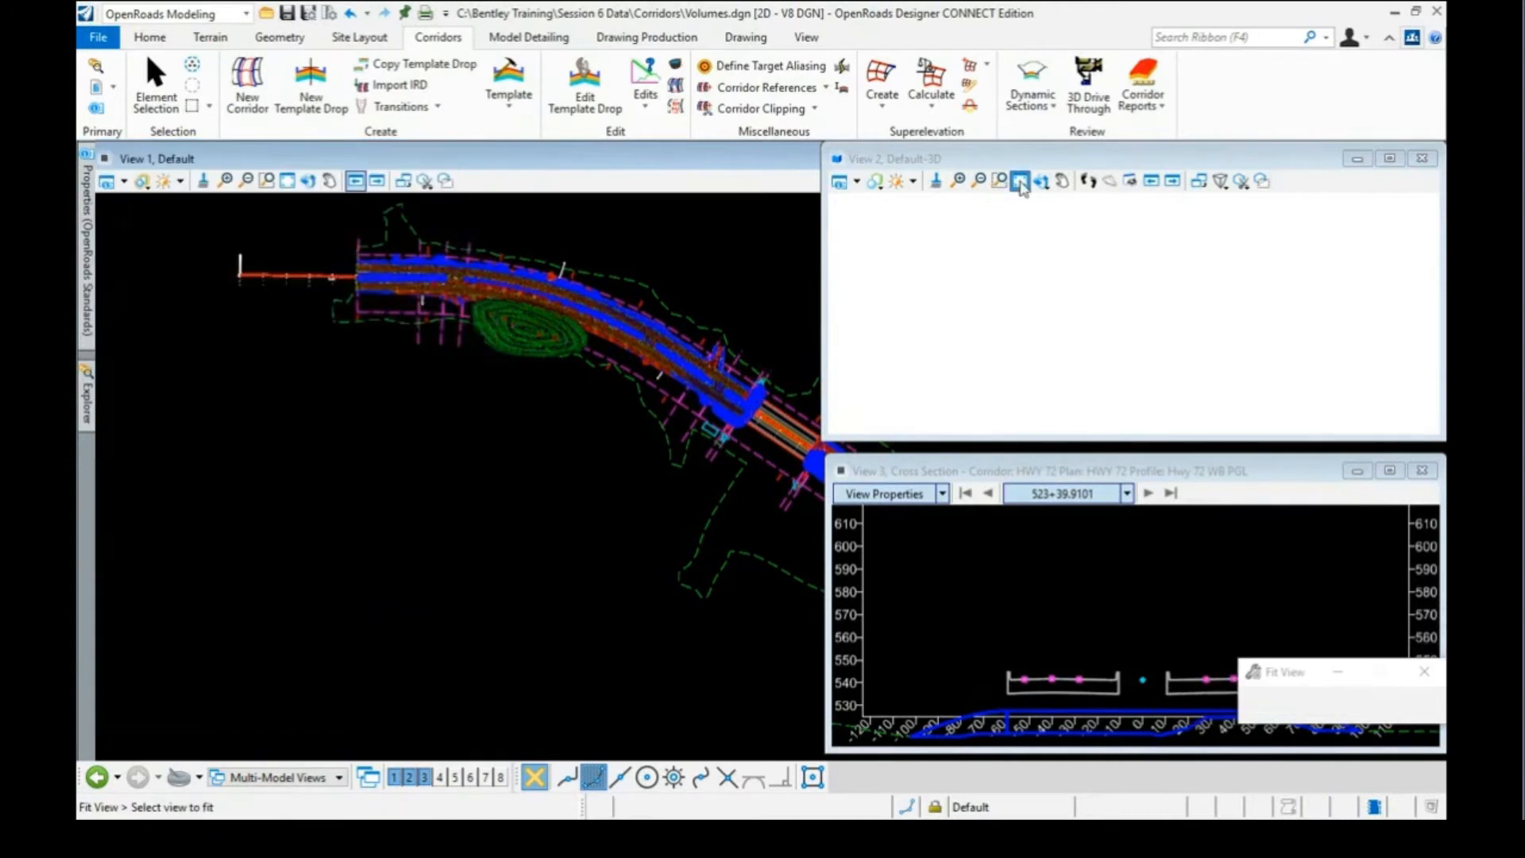
{"action": "left_click", "coordinate": [1052, 270]}
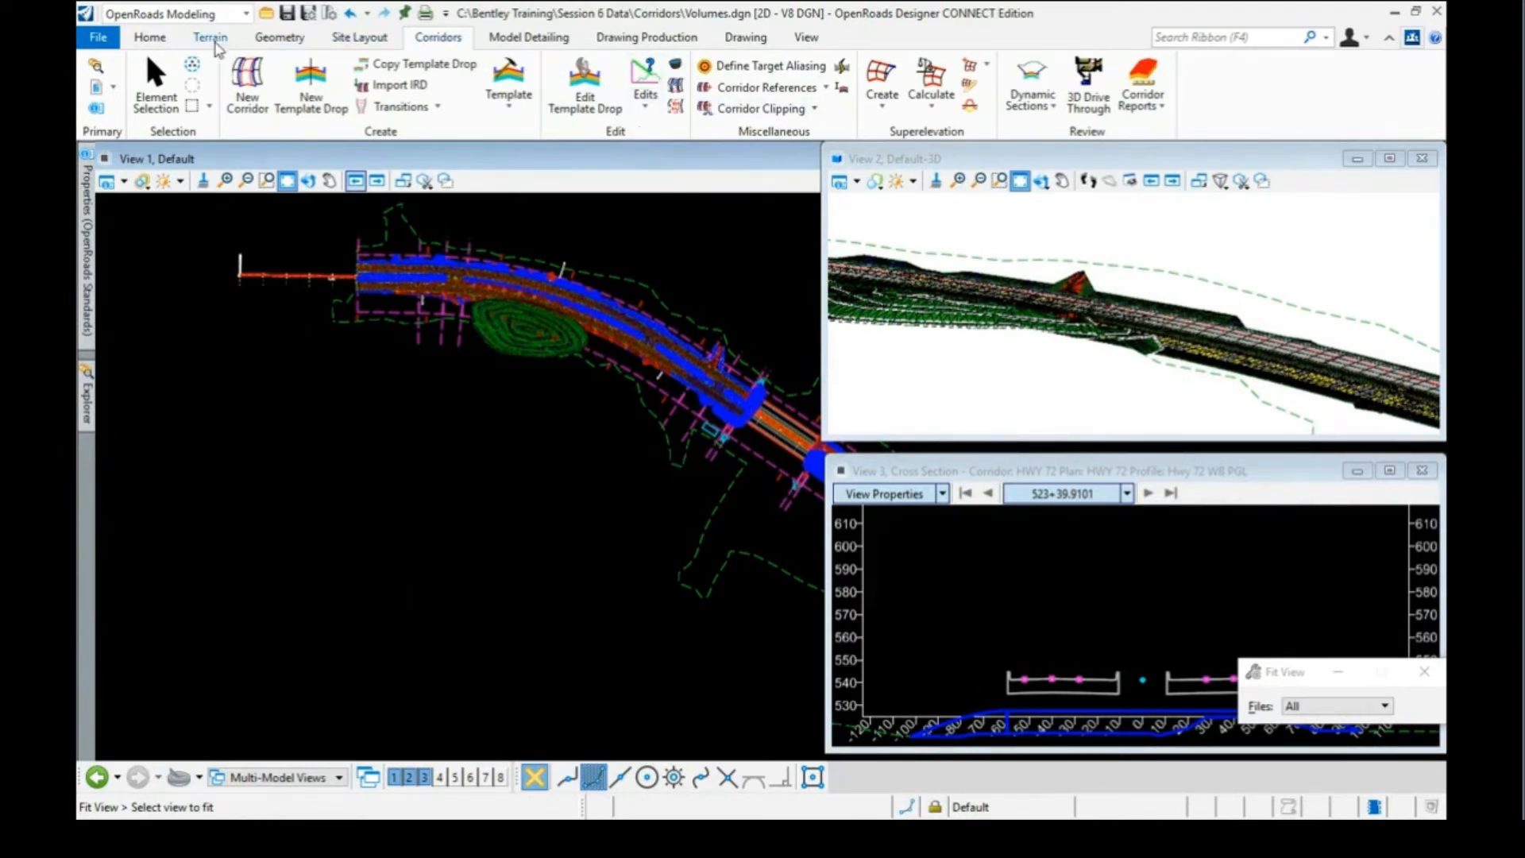
{"action": "left_click", "coordinate": [150, 37]}
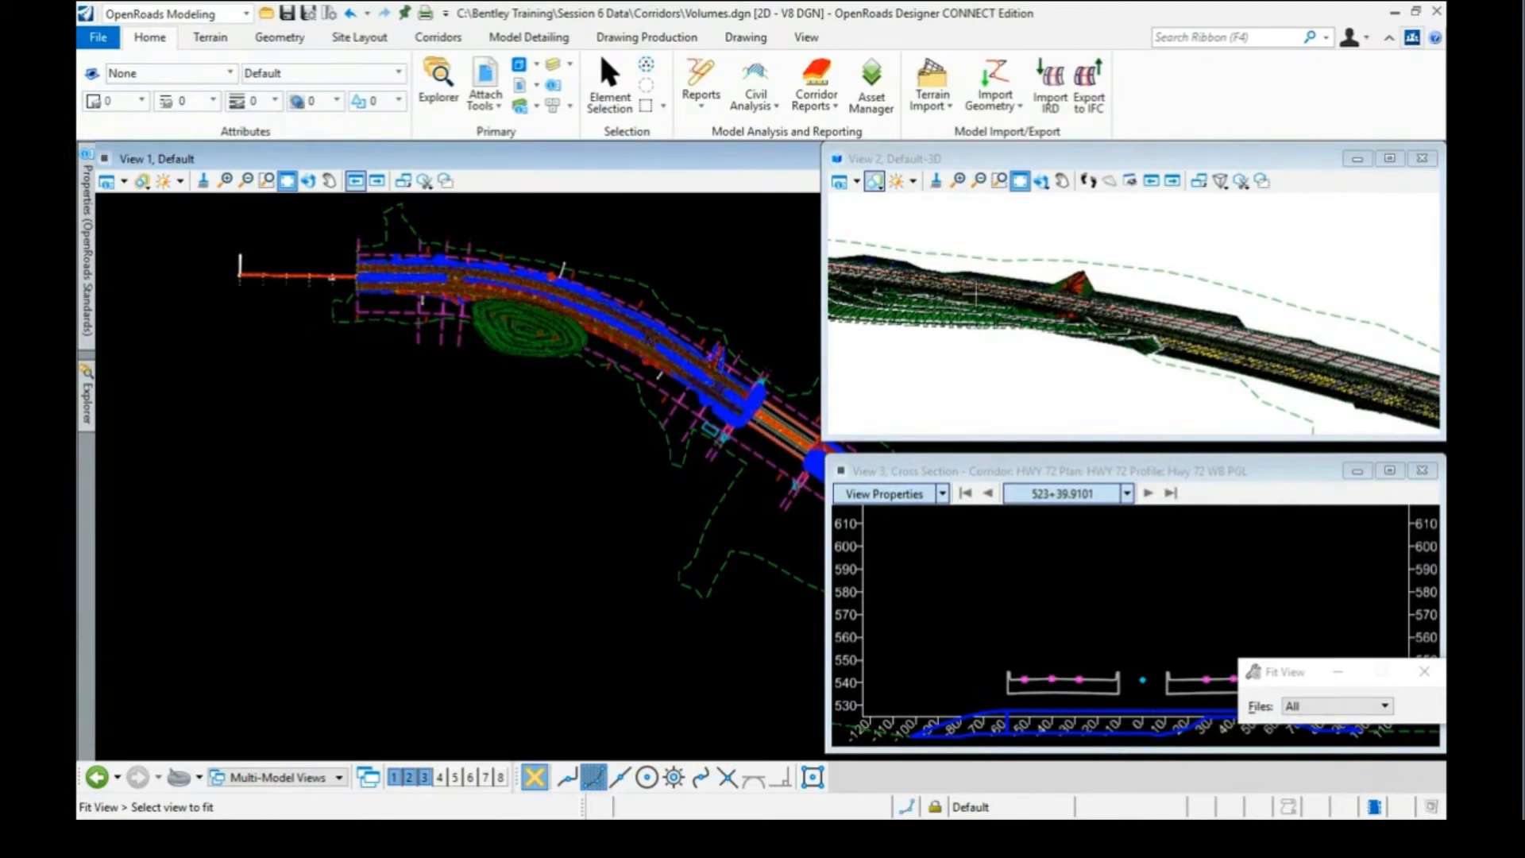
{"action": "scroll", "coordinate": [1080, 295], "scroll_direction": "up", "scroll_amount": 2}
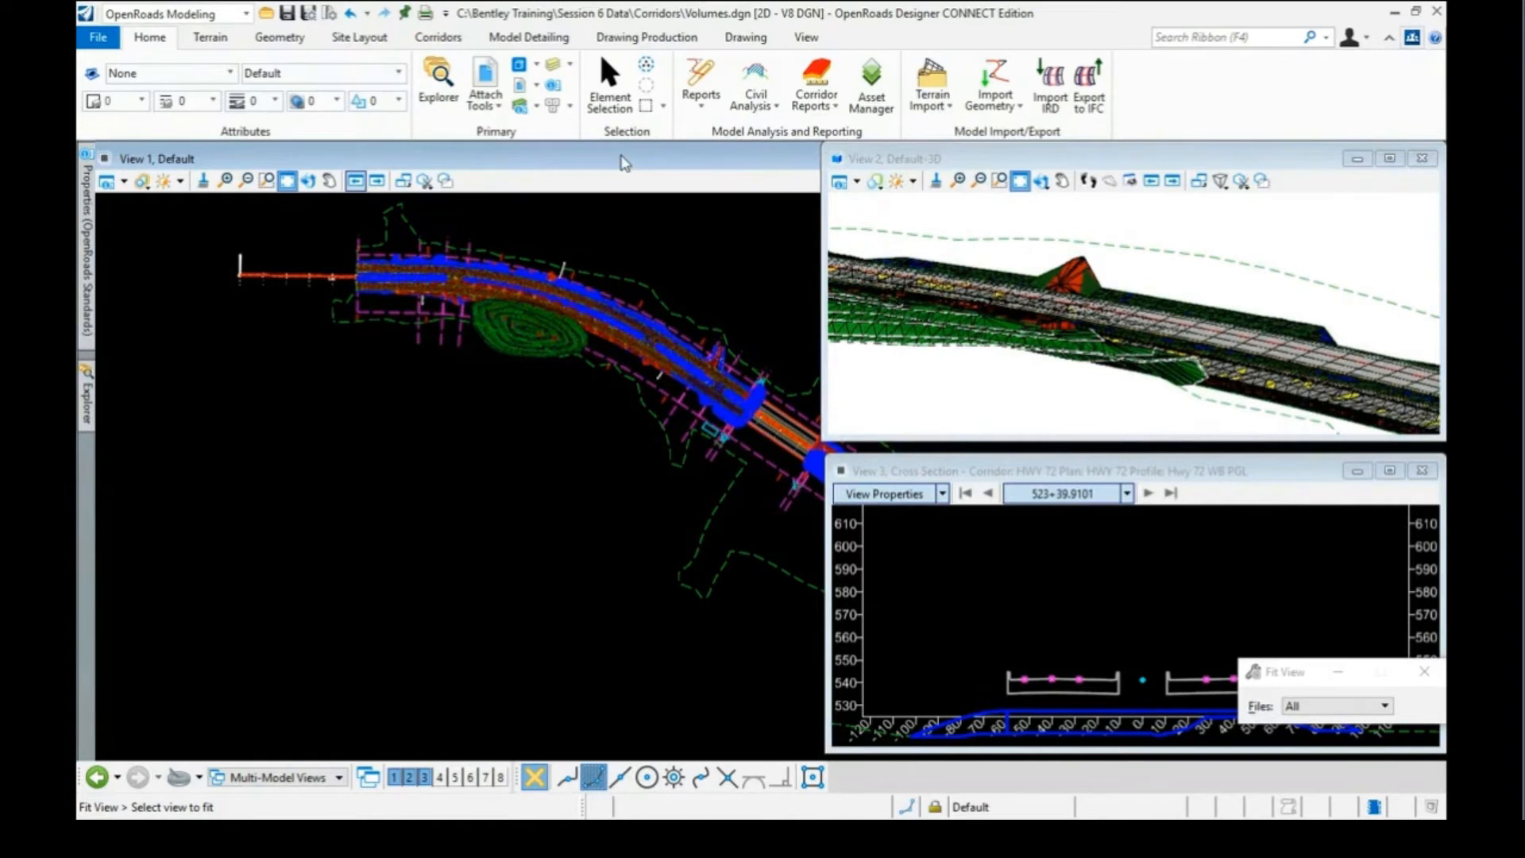
Maximize the plan view and create a Quantities Report By Named Boundary with boundary group <None> and Display Clipped Graphics off
{"action": "double_click", "coordinate": [625, 163]}
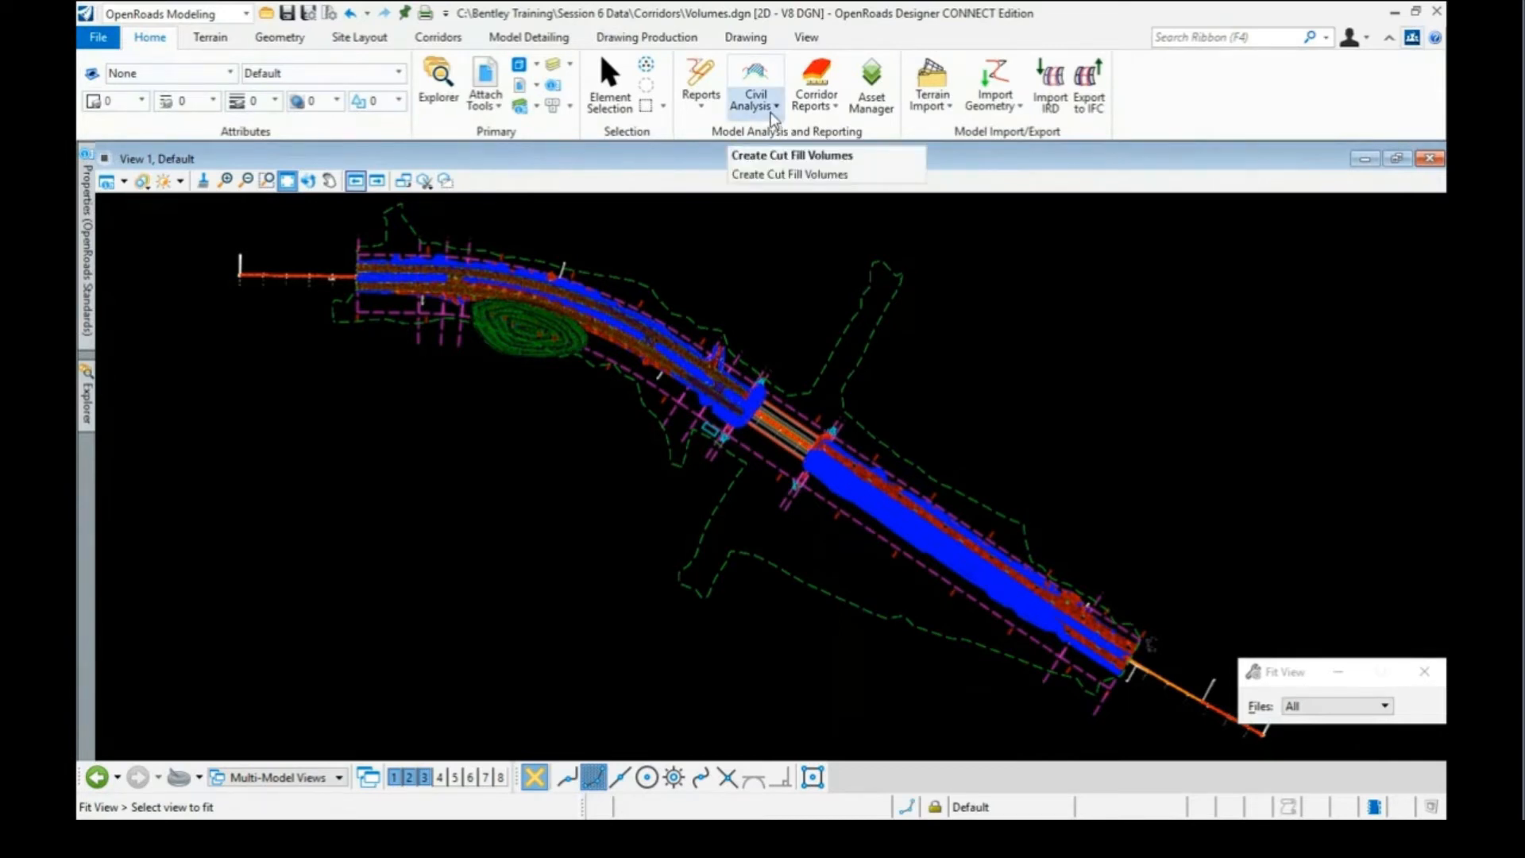
{"action": "left_click", "coordinate": [761, 108]}
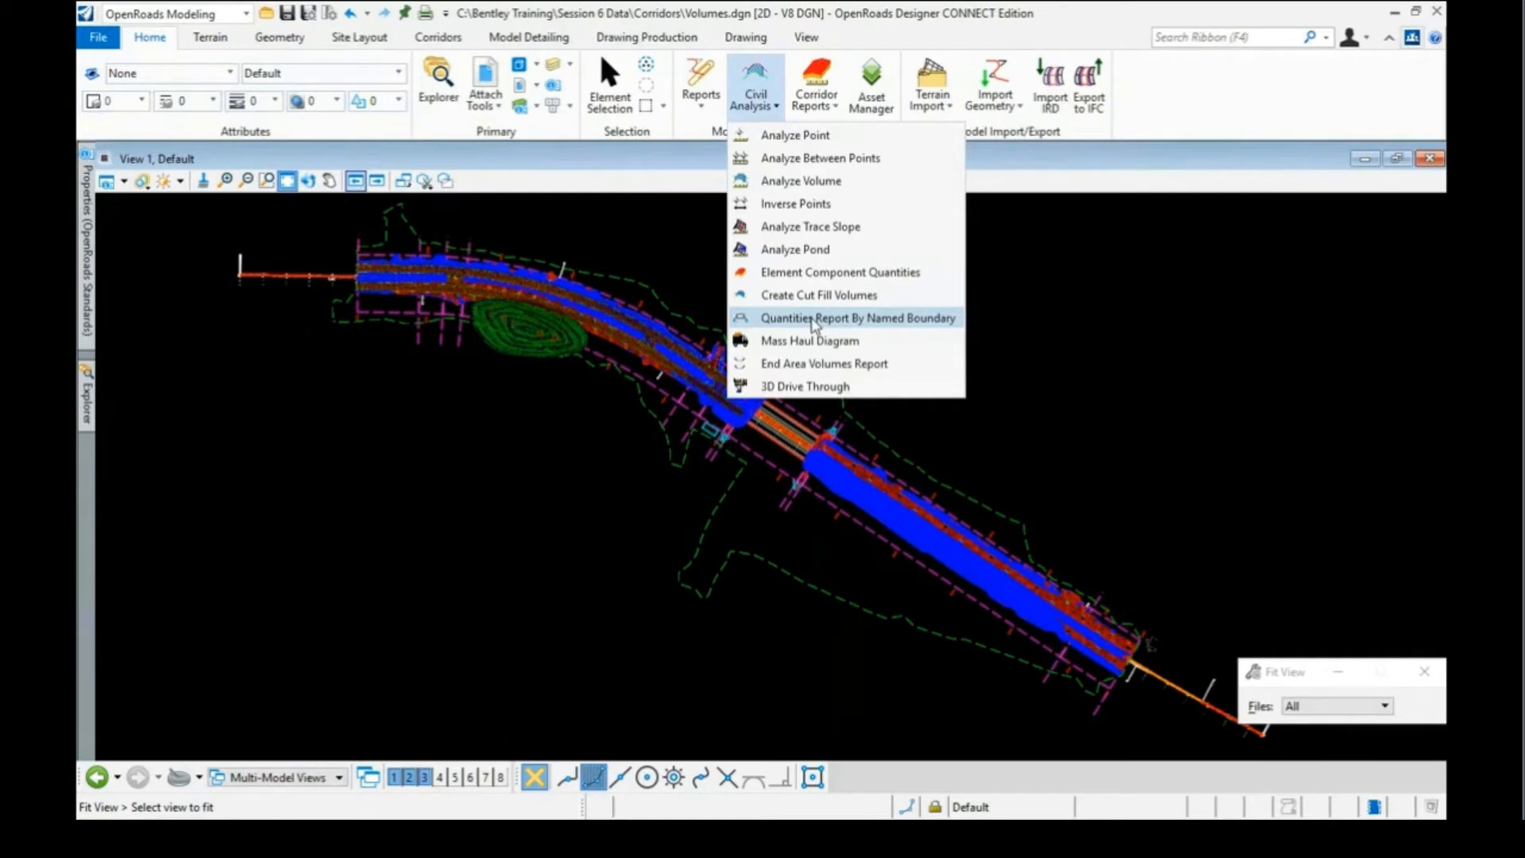
{"action": "left_click", "coordinate": [812, 318]}
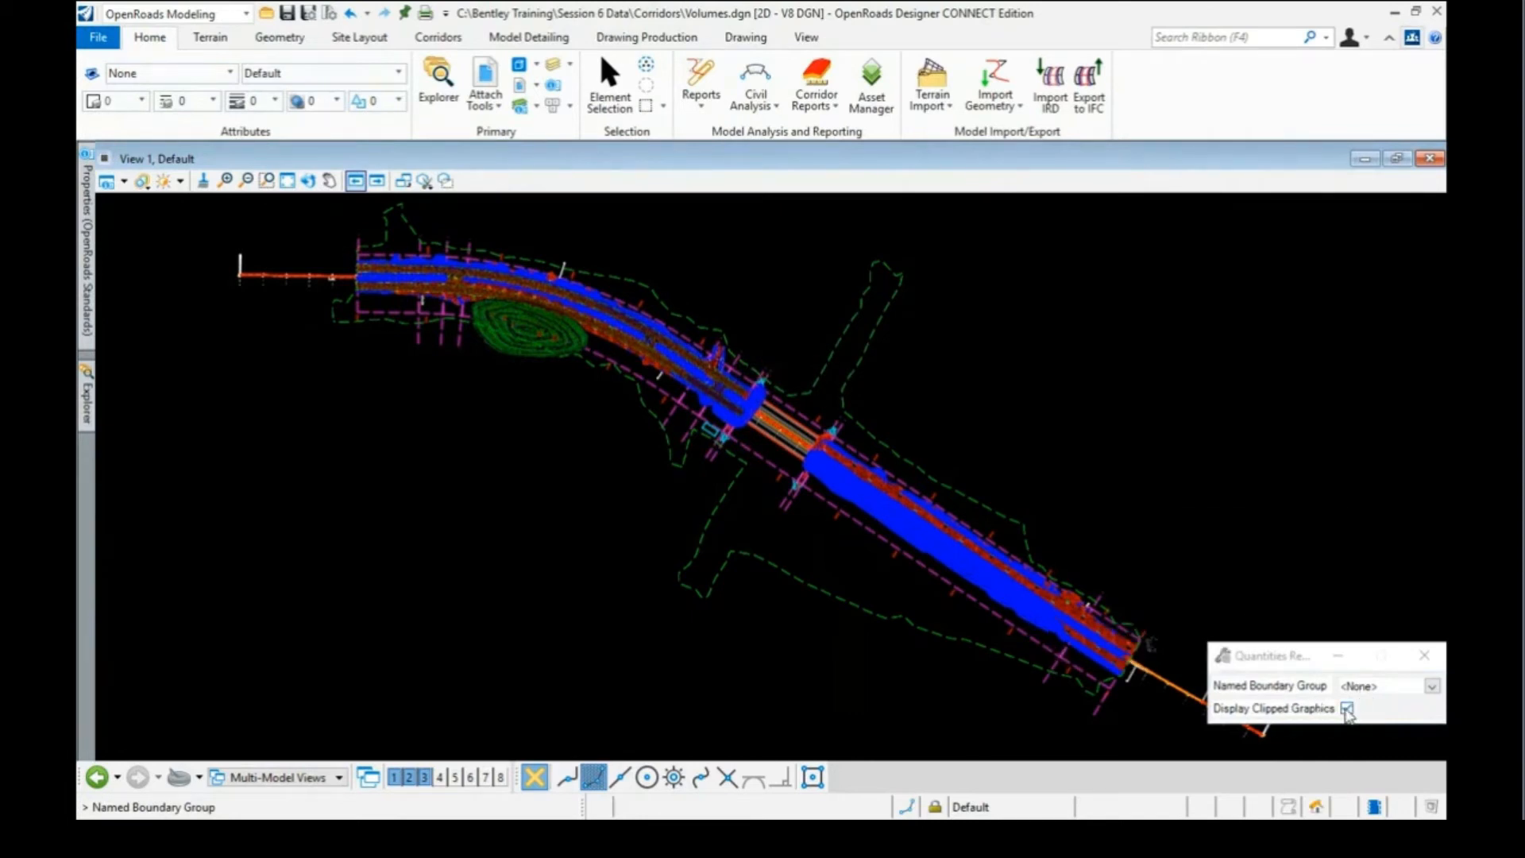
{"action": "left_click", "coordinate": [1347, 709]}
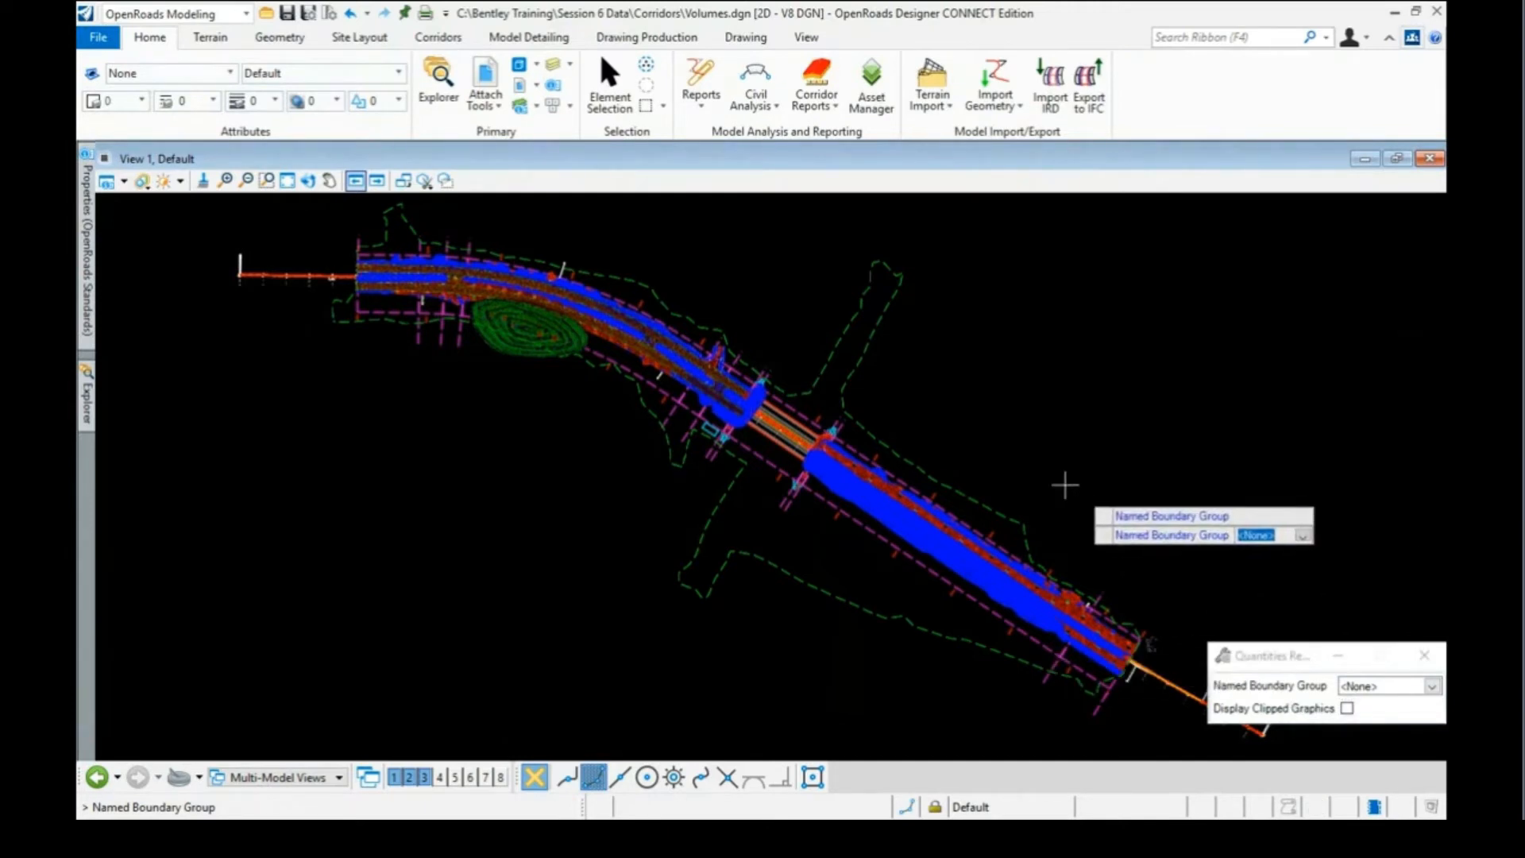
{"action": "left_click", "coordinate": [886, 346]}
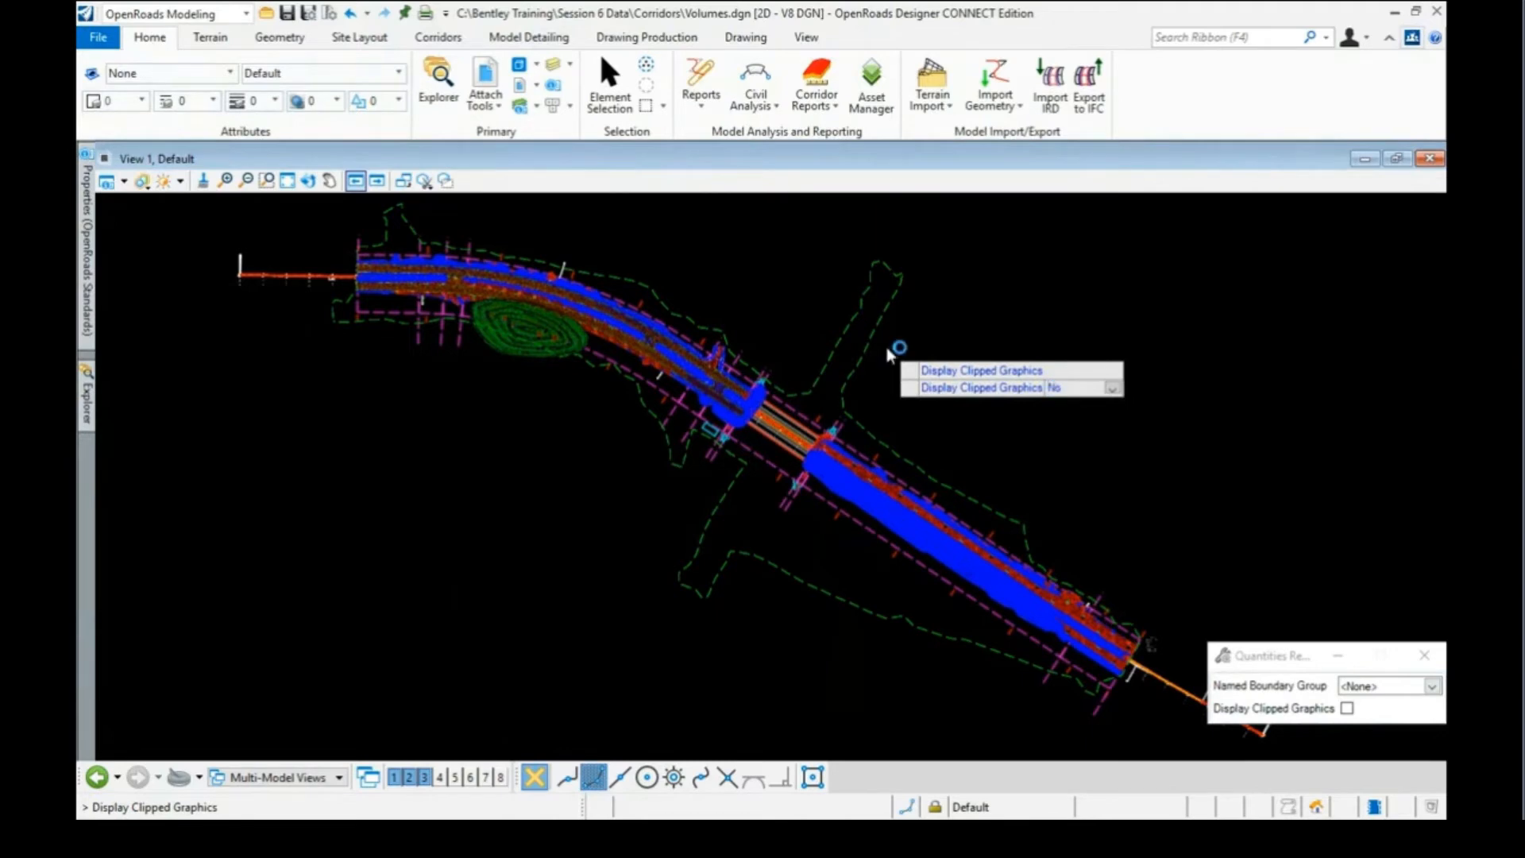
{"action": "left_click", "coordinate": [893, 350]}
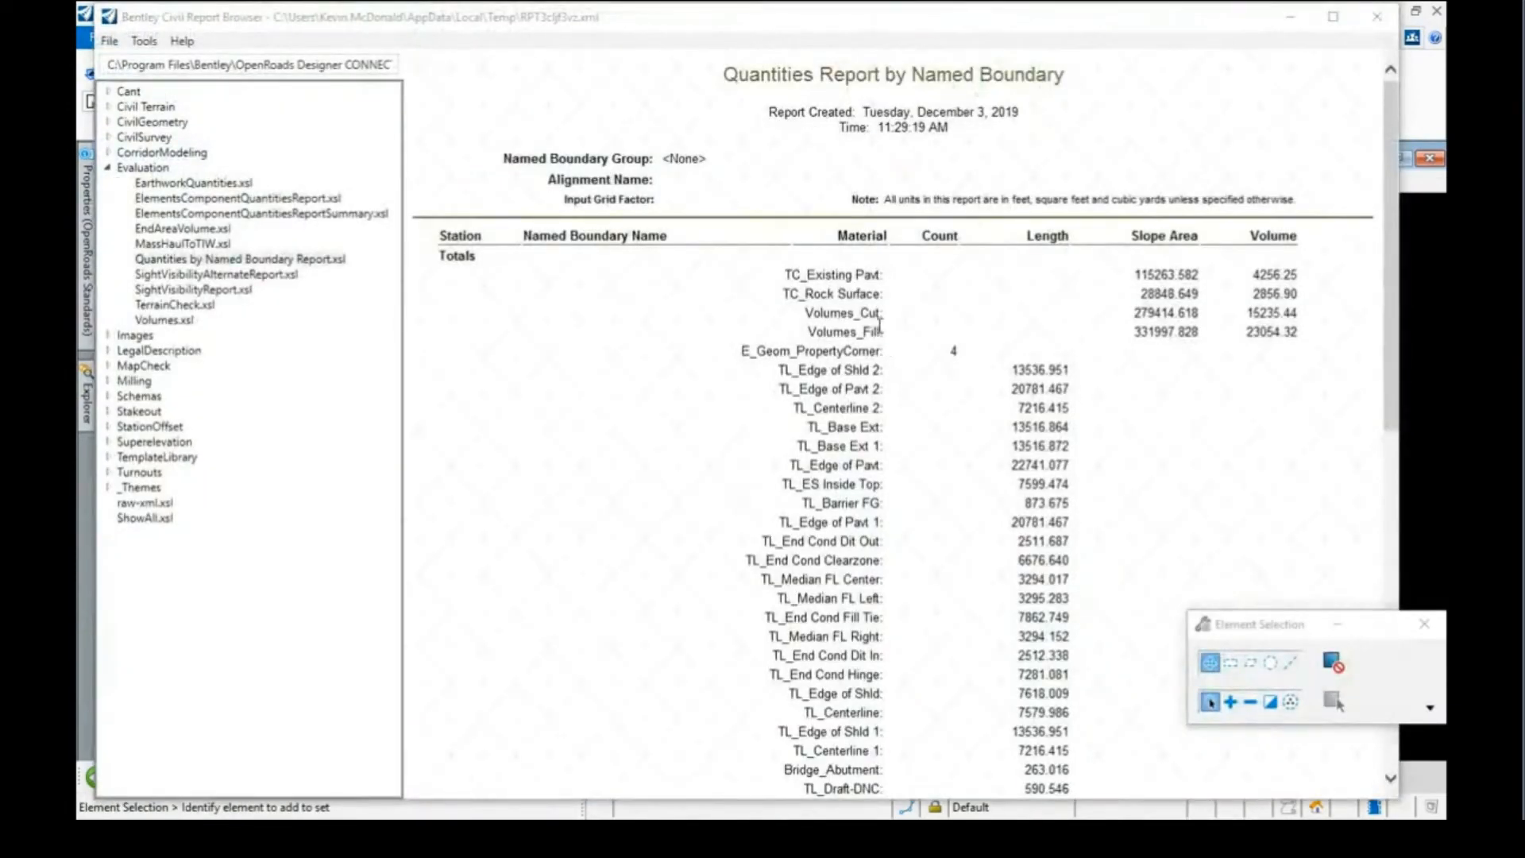
Examine the material counts, lengths, slope areas and volumes throughout the Quantities Report by Named Boundary
{"action": "scroll", "coordinate": [596, 305], "scroll_direction": "down", "scroll_amount": 5}
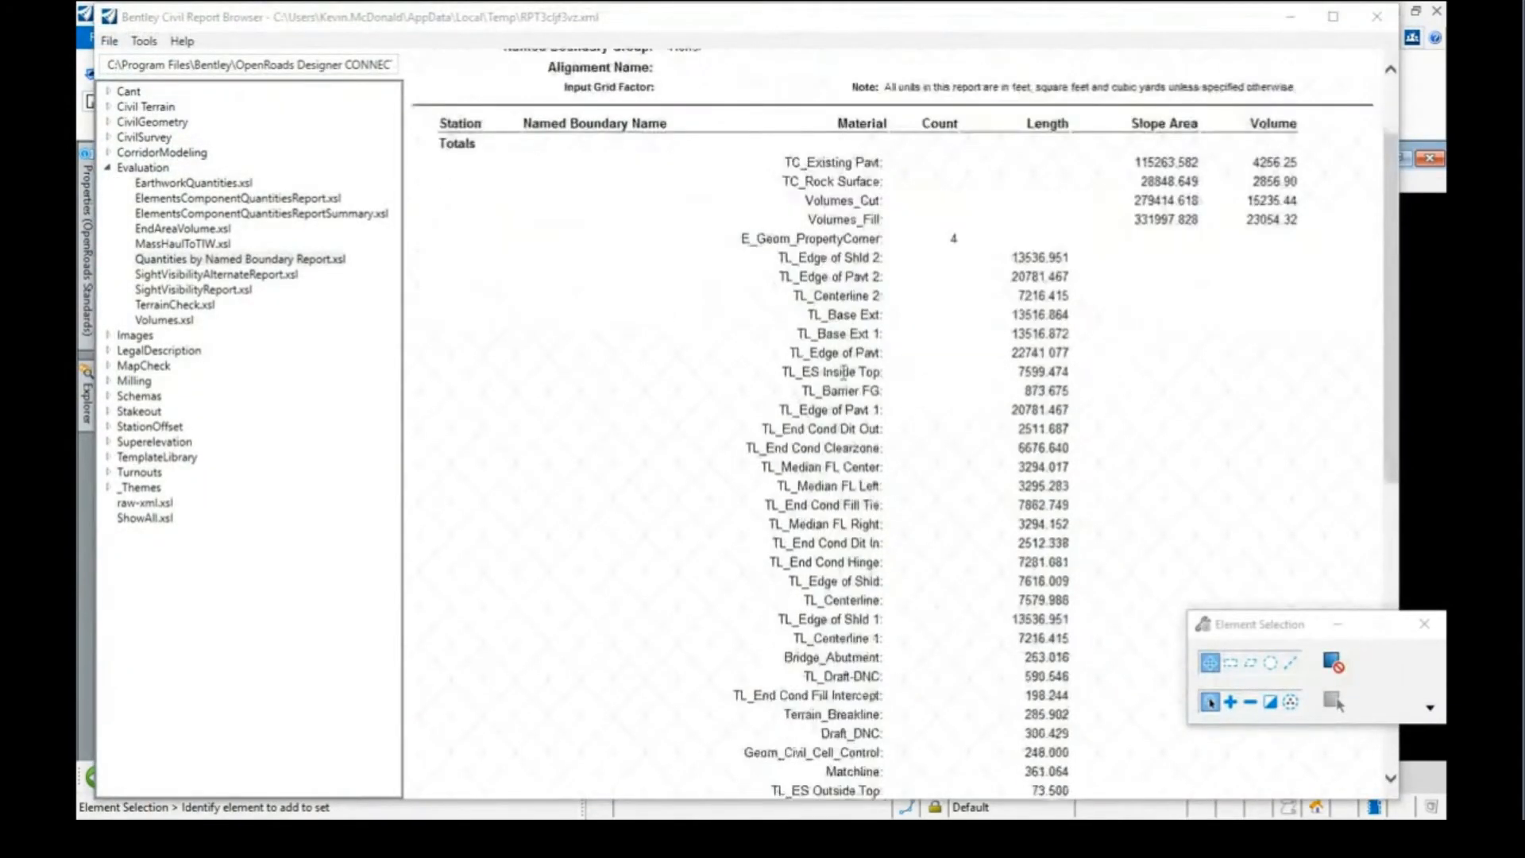
{"action": "scroll", "coordinate": [685, 310], "scroll_direction": "up", "scroll_amount": 5}
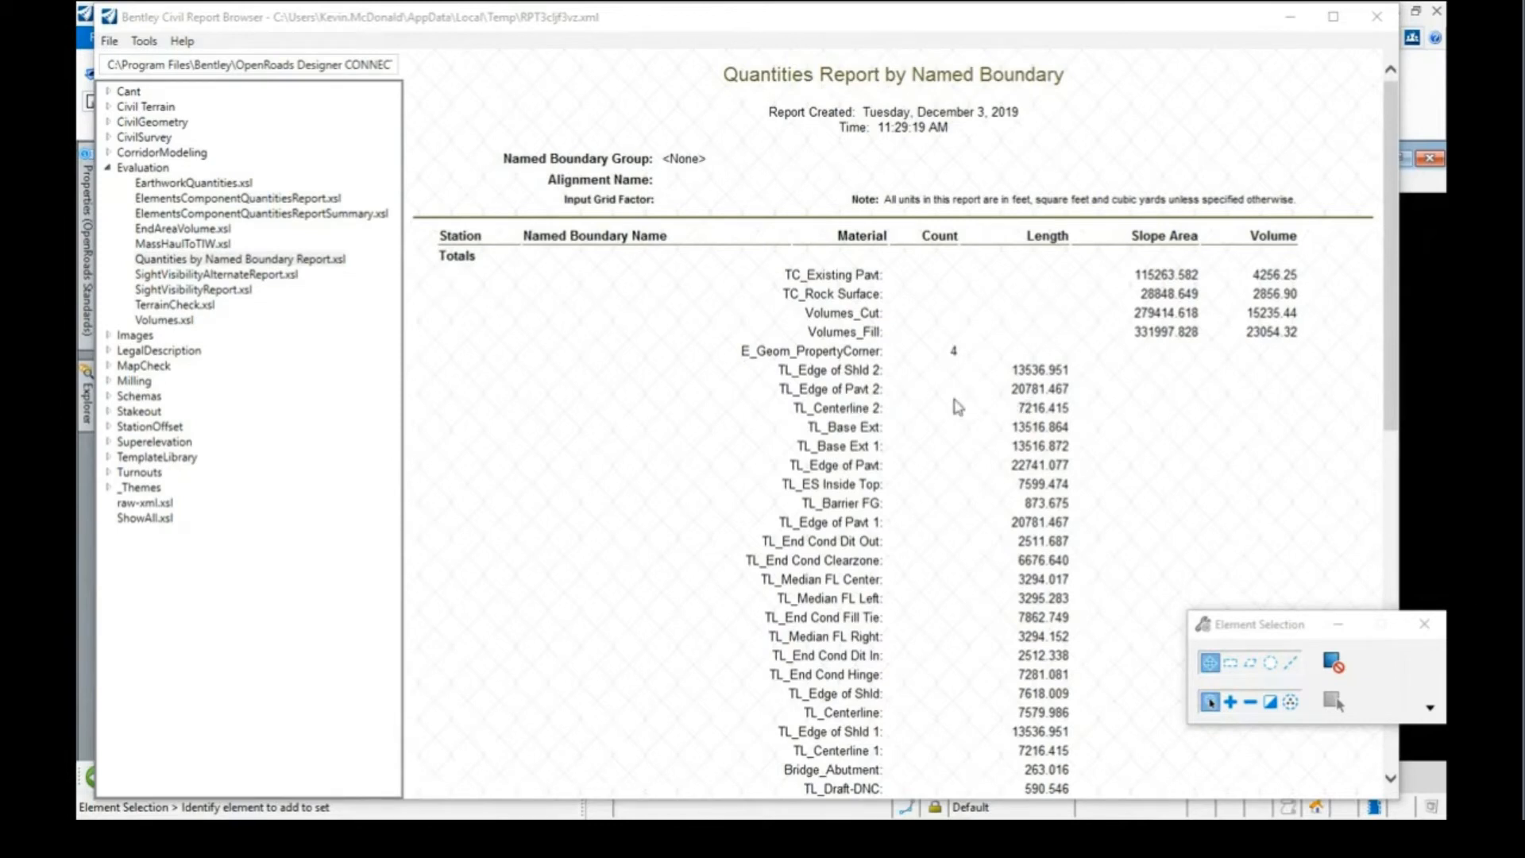
{"action": "scroll", "coordinate": [926, 371], "scroll_direction": "down", "scroll_amount": 6}
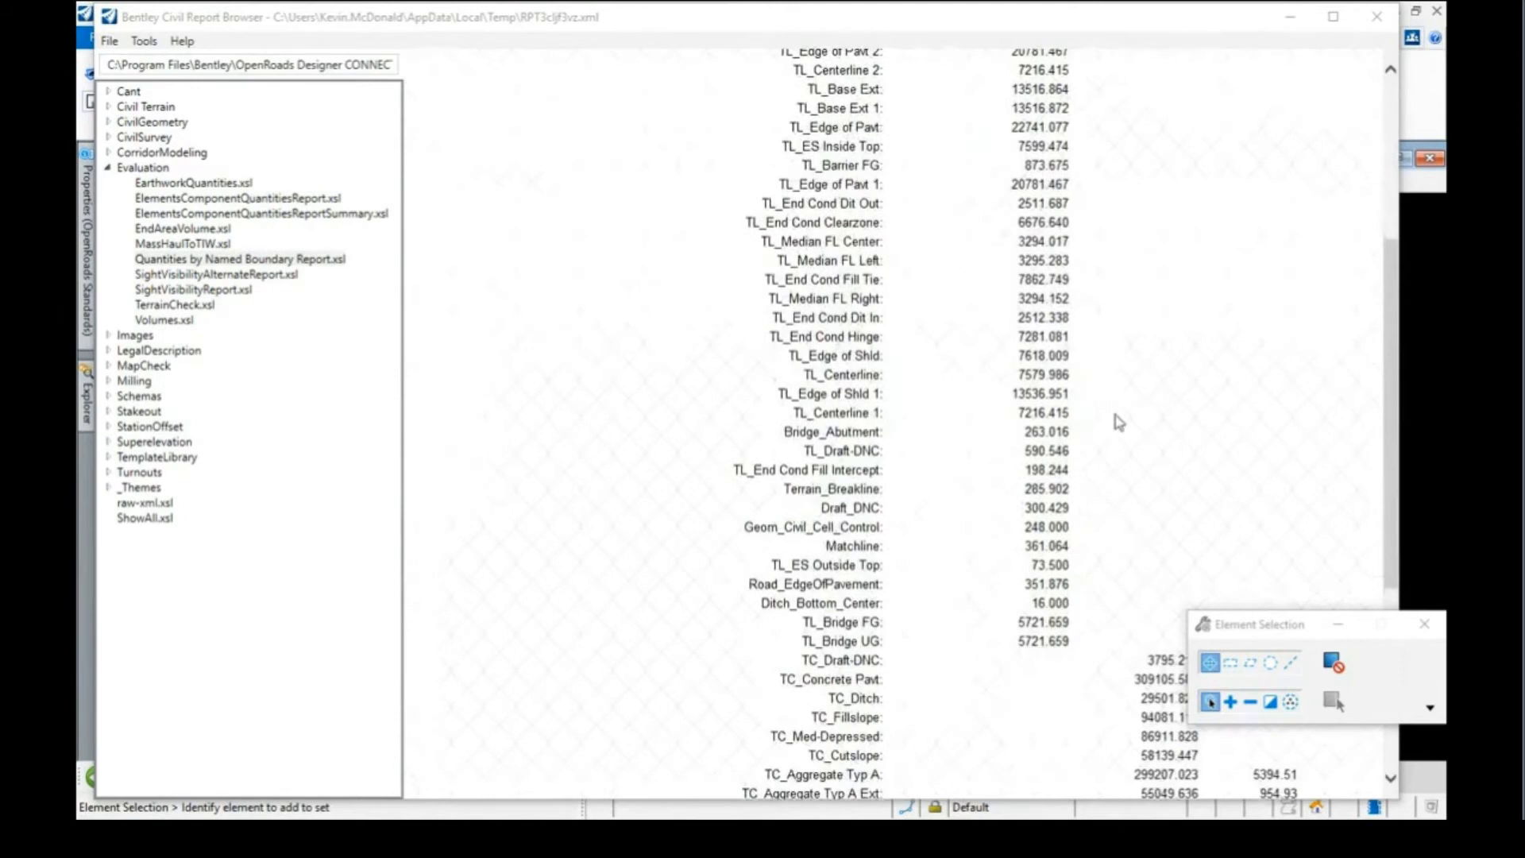
{"action": "scroll", "coordinate": [1163, 272], "scroll_direction": "up", "scroll_amount": 6}
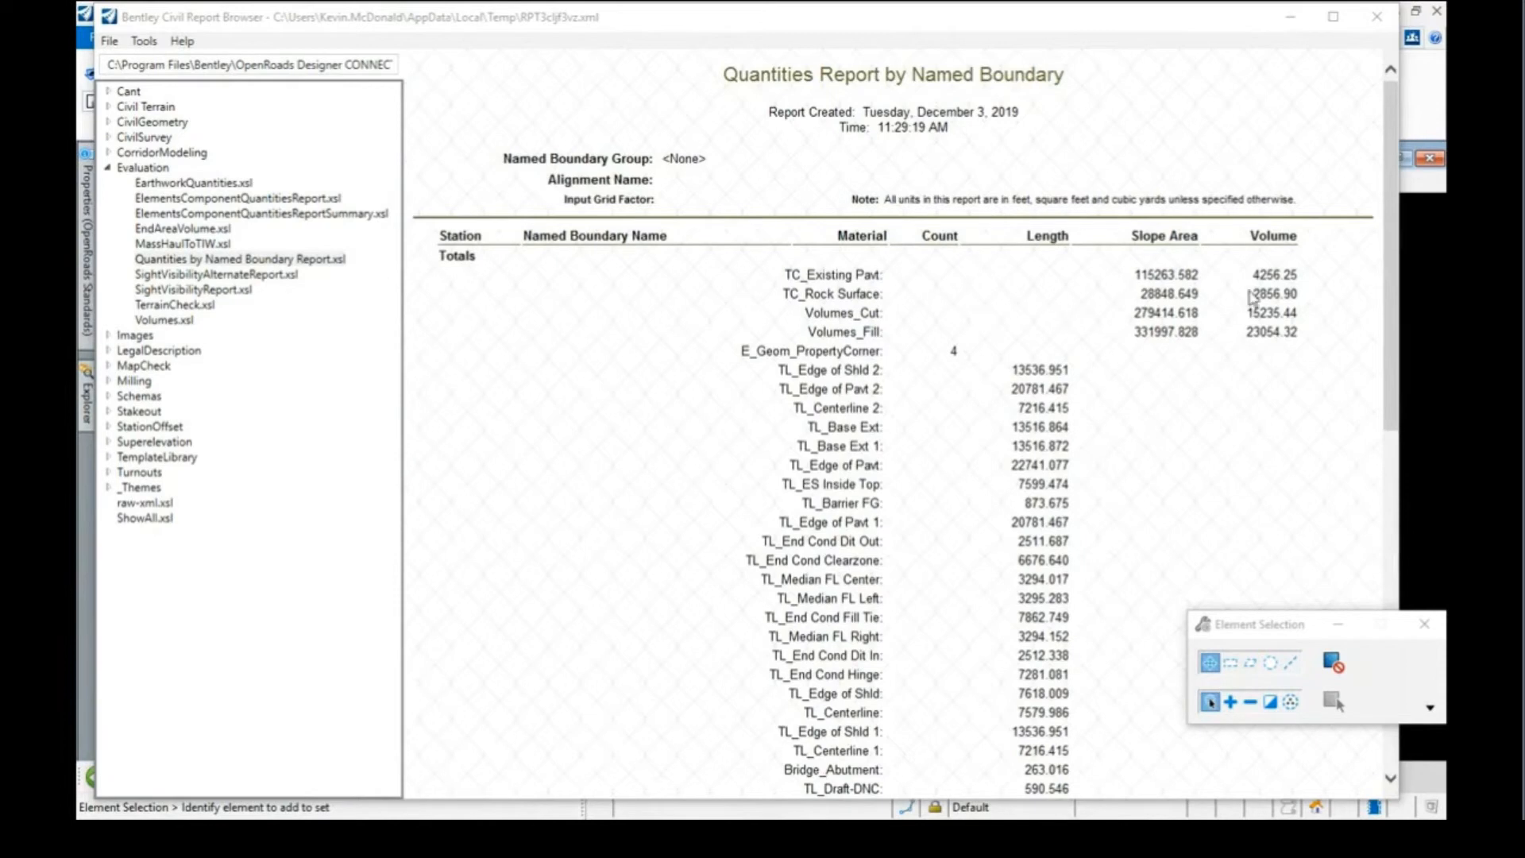
{"action": "scroll", "coordinate": [1239, 331], "scroll_direction": "down", "scroll_amount": 10}
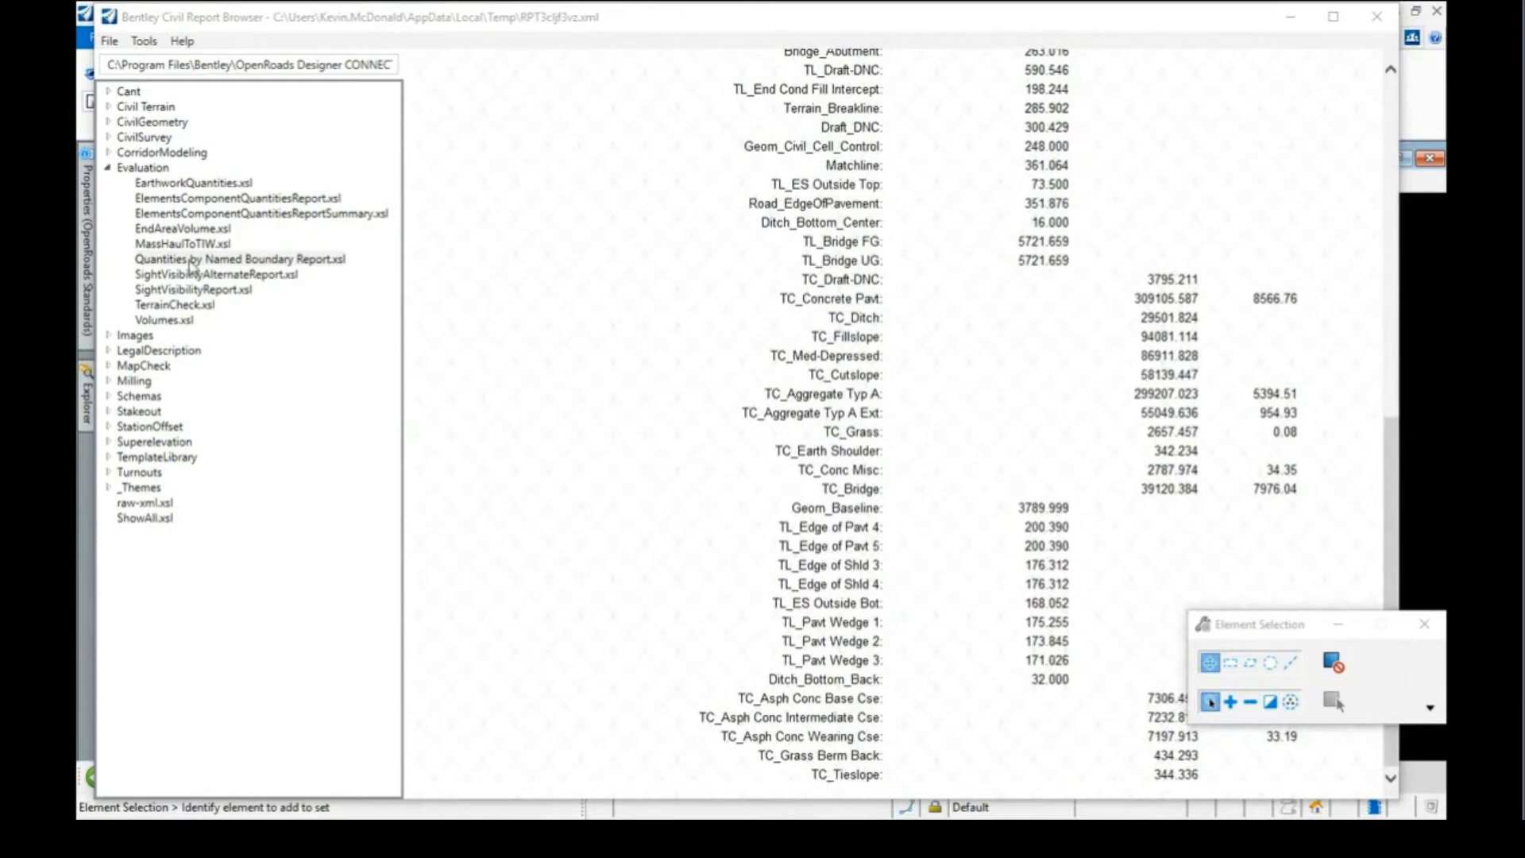
Show the report with the Volumes.xsl style sheet and review its volumes, factors and totals
{"action": "left_click", "coordinate": [165, 320]}
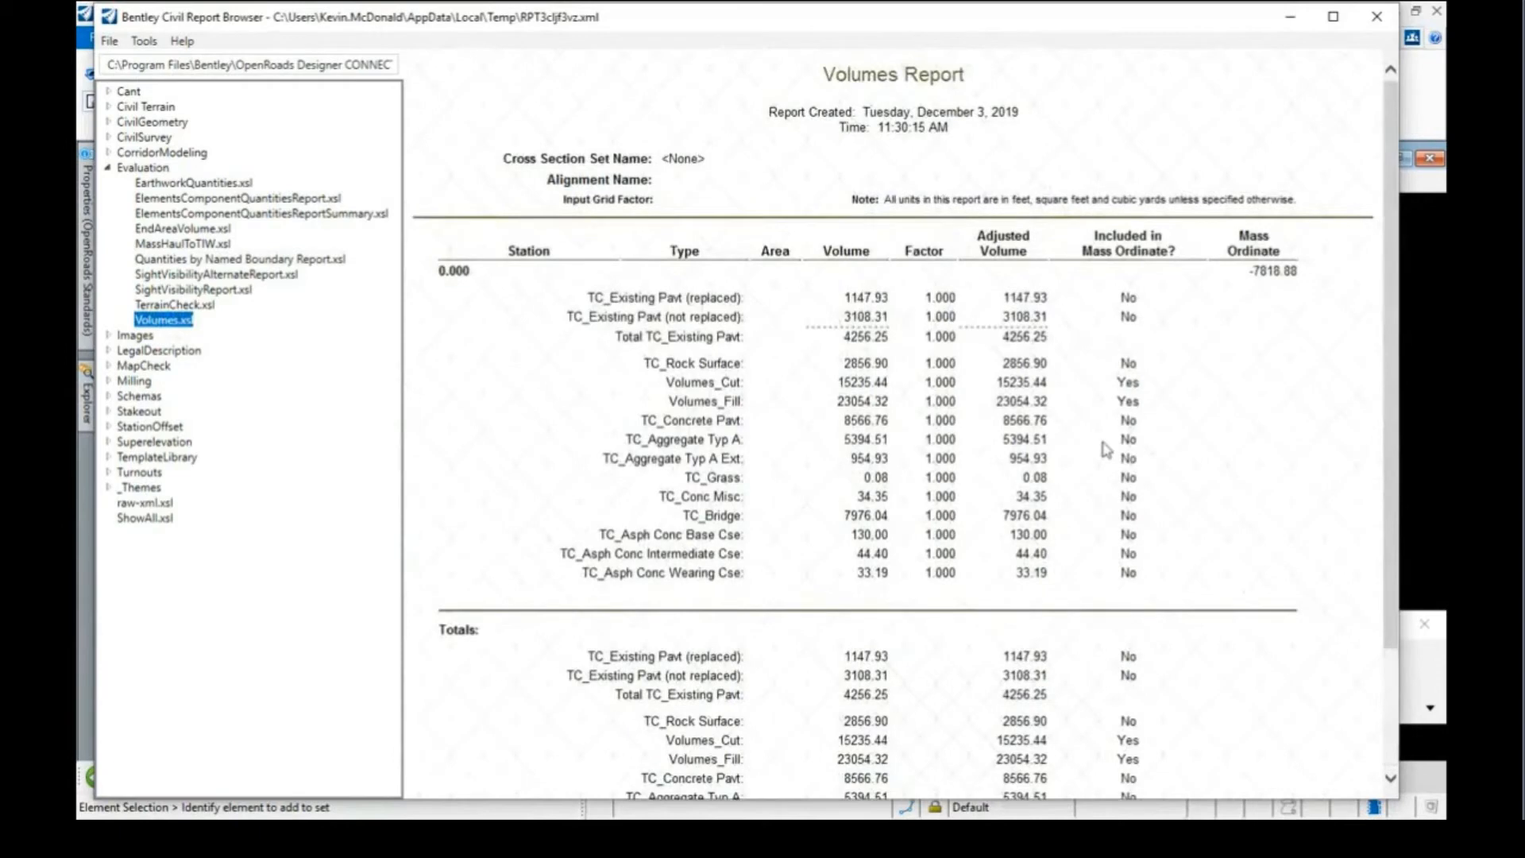
{"action": "scroll", "coordinate": [794, 278], "scroll_direction": "down", "scroll_amount": 1}
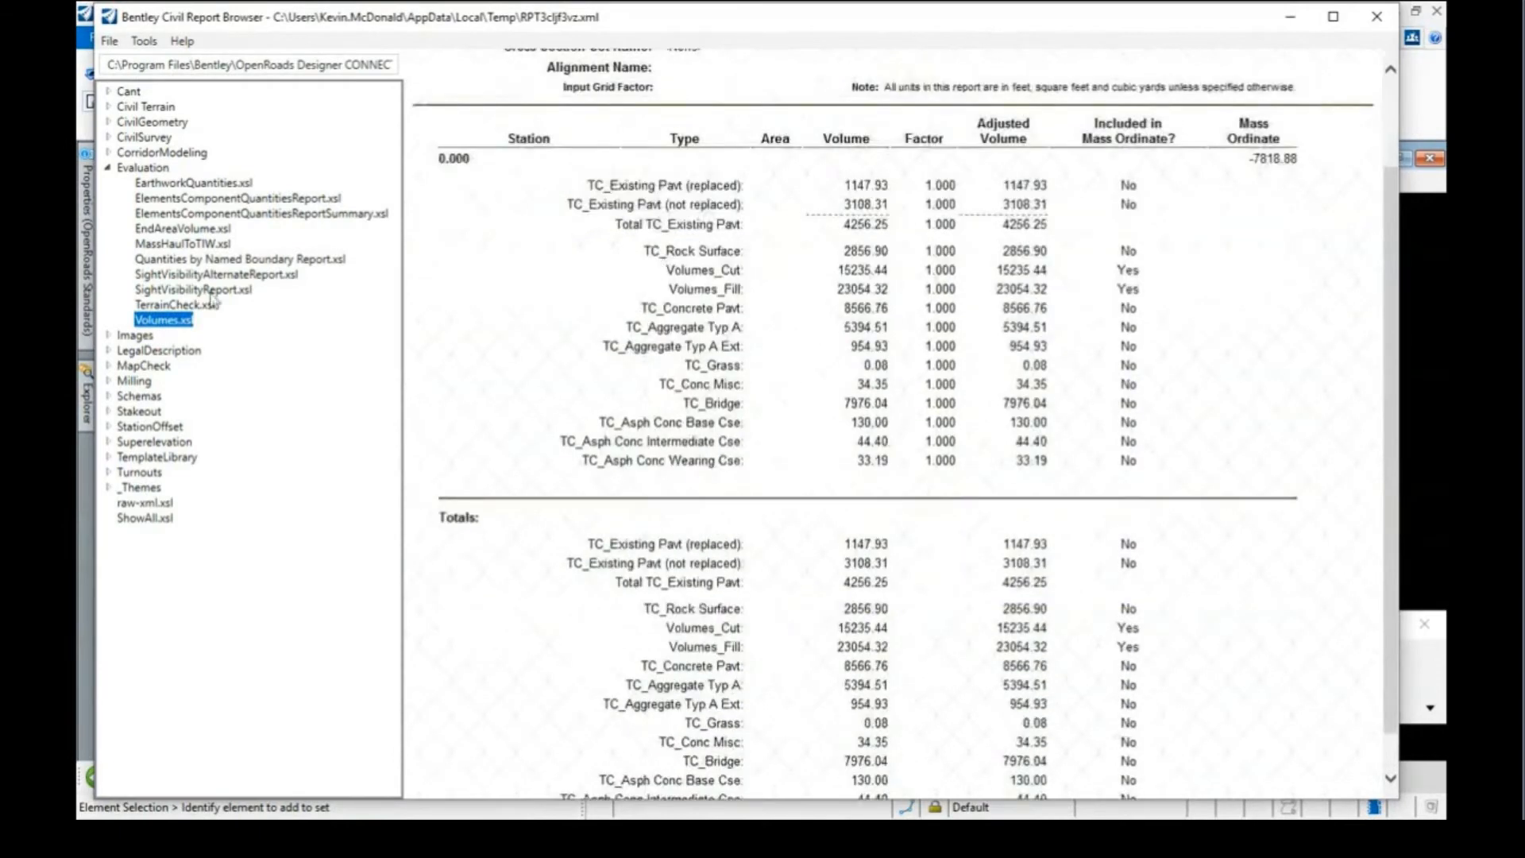
{"action": "scroll", "coordinate": [989, 340], "scroll_direction": "up", "scroll_amount": 1}
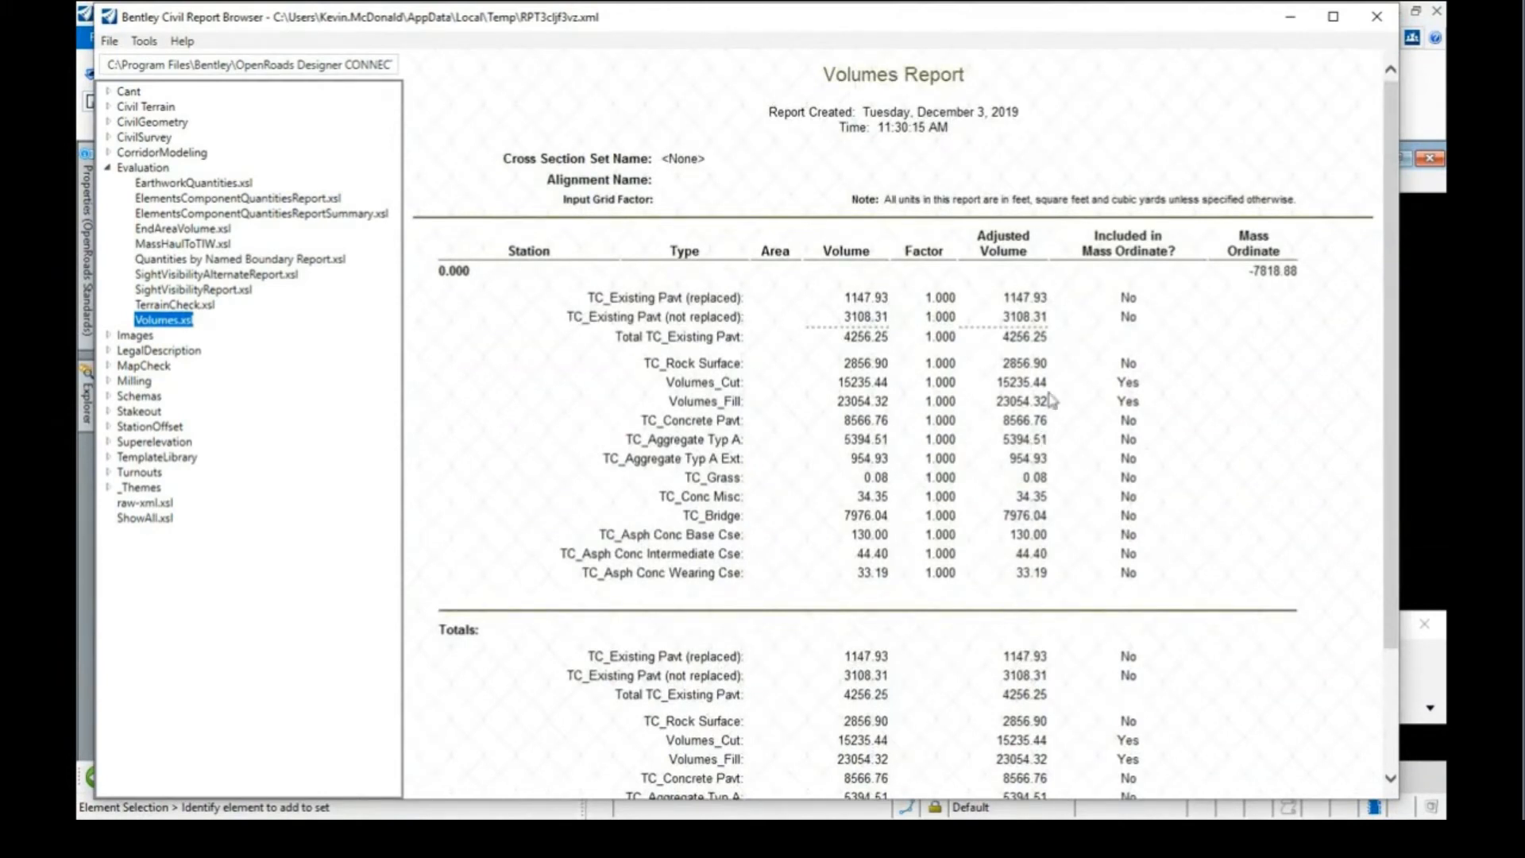
Set the Cubic Units precision to 0.1 in the report's format options
{"action": "left_click", "coordinate": [145, 42]}
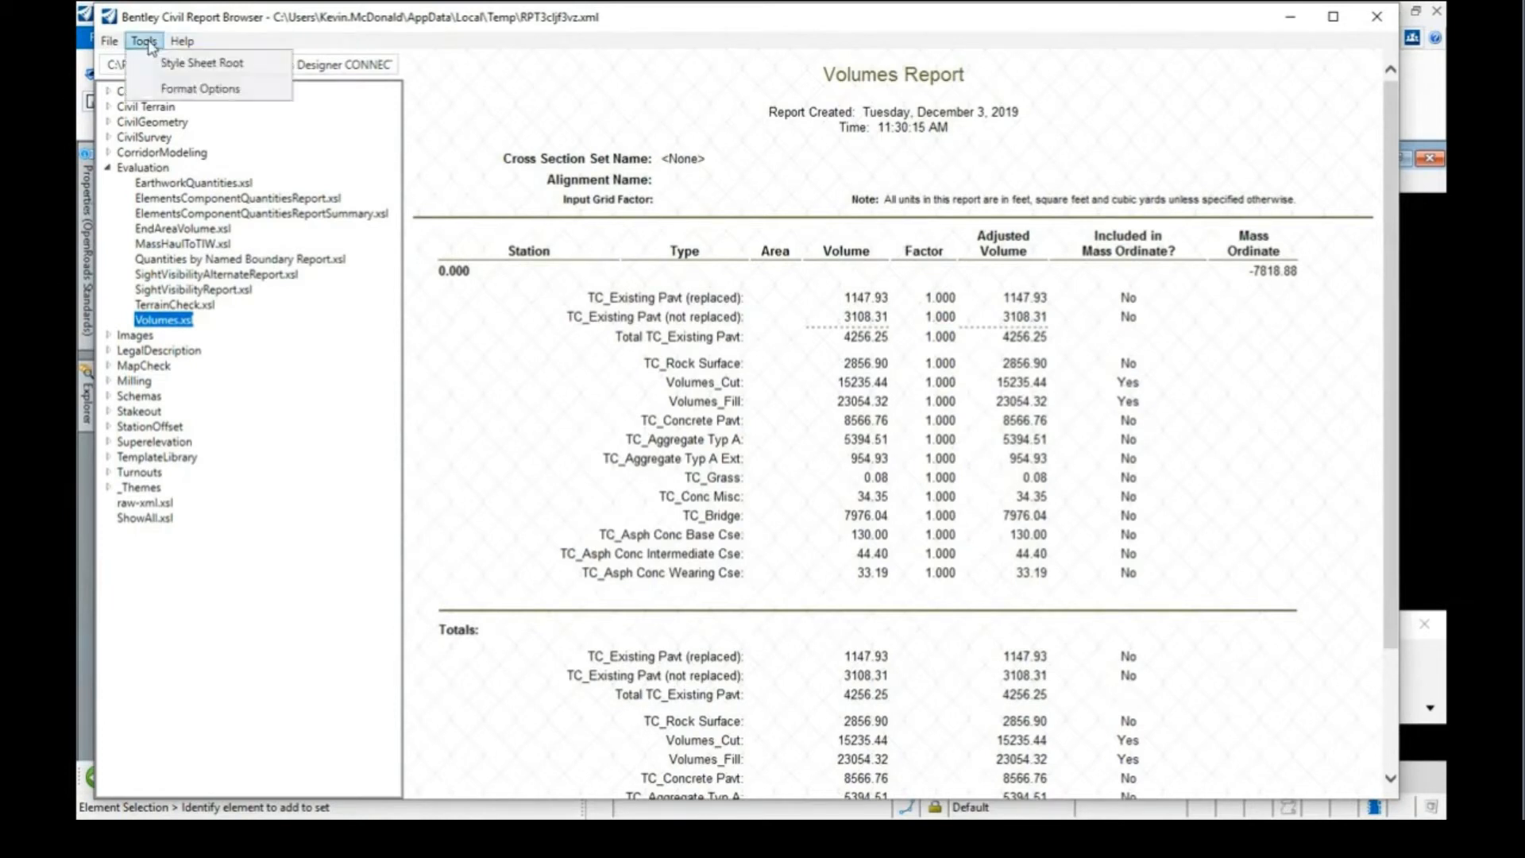
{"action": "left_click", "coordinate": [191, 88]}
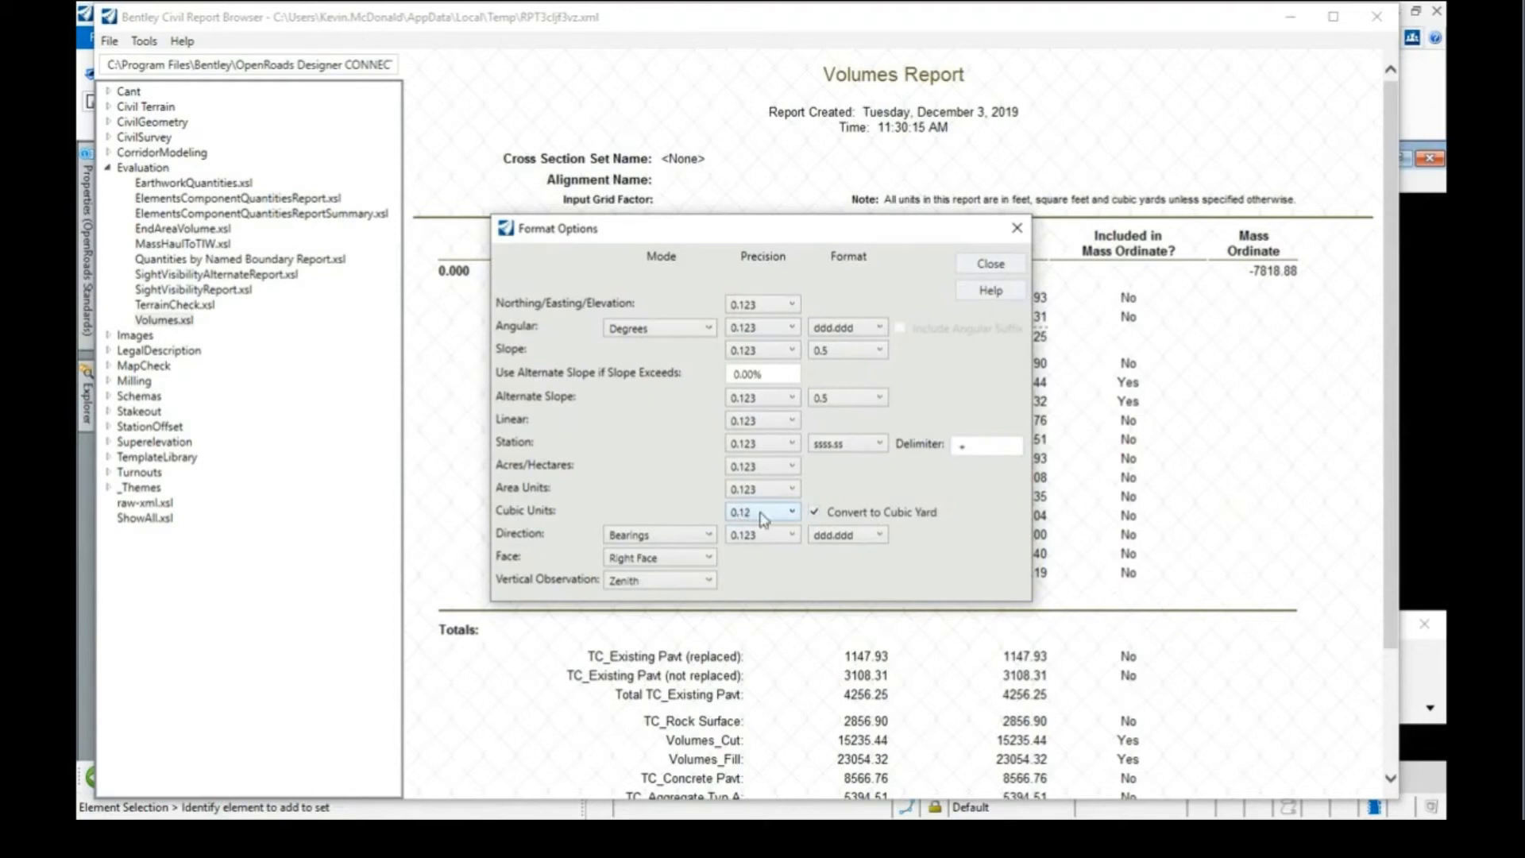
{"action": "left_click", "coordinate": [792, 514]}
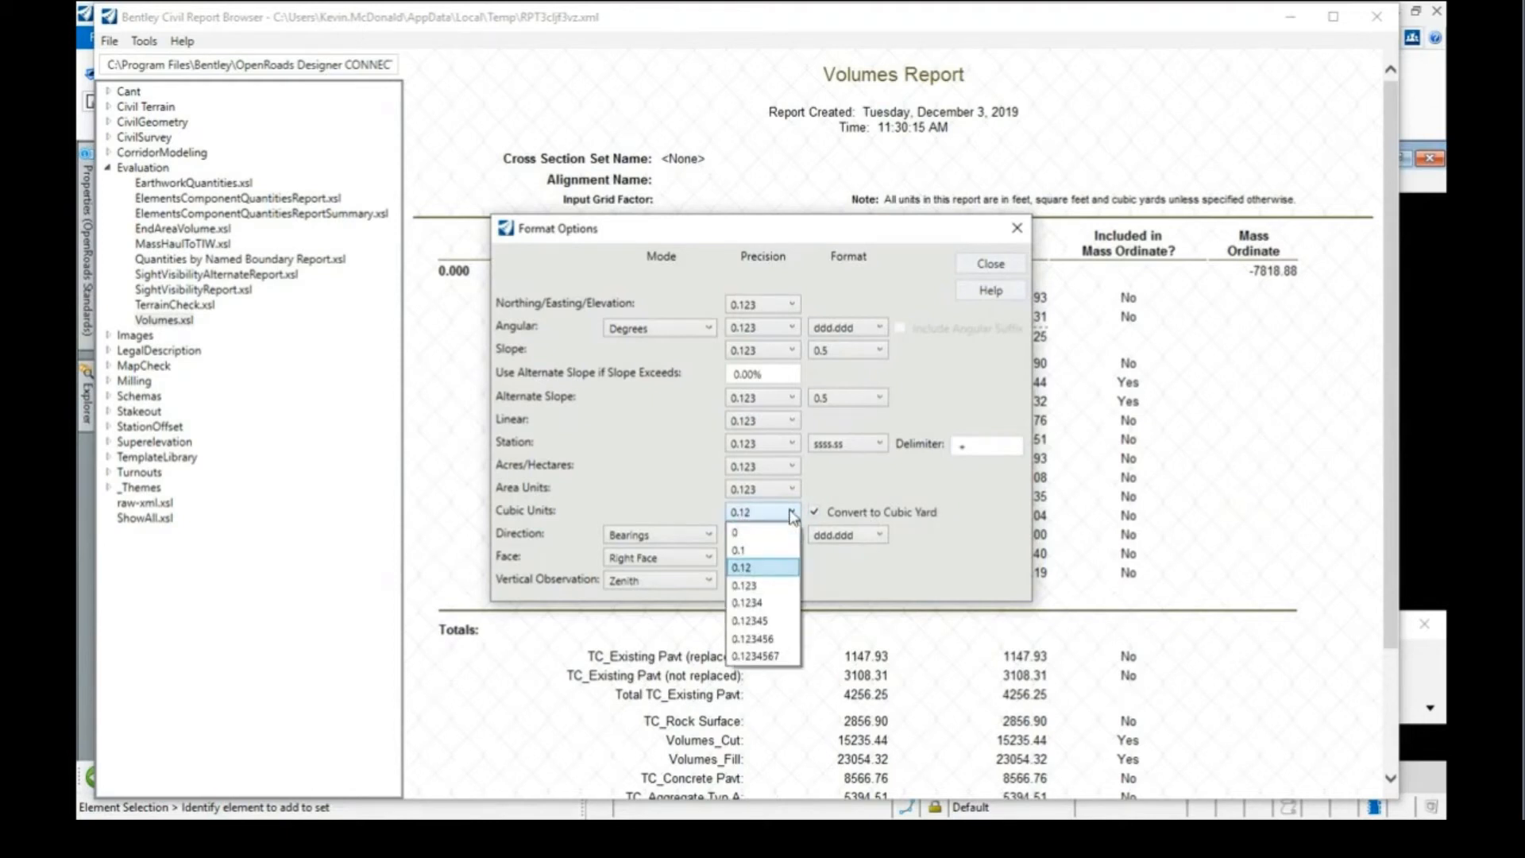
{"action": "left_click", "coordinate": [754, 551]}
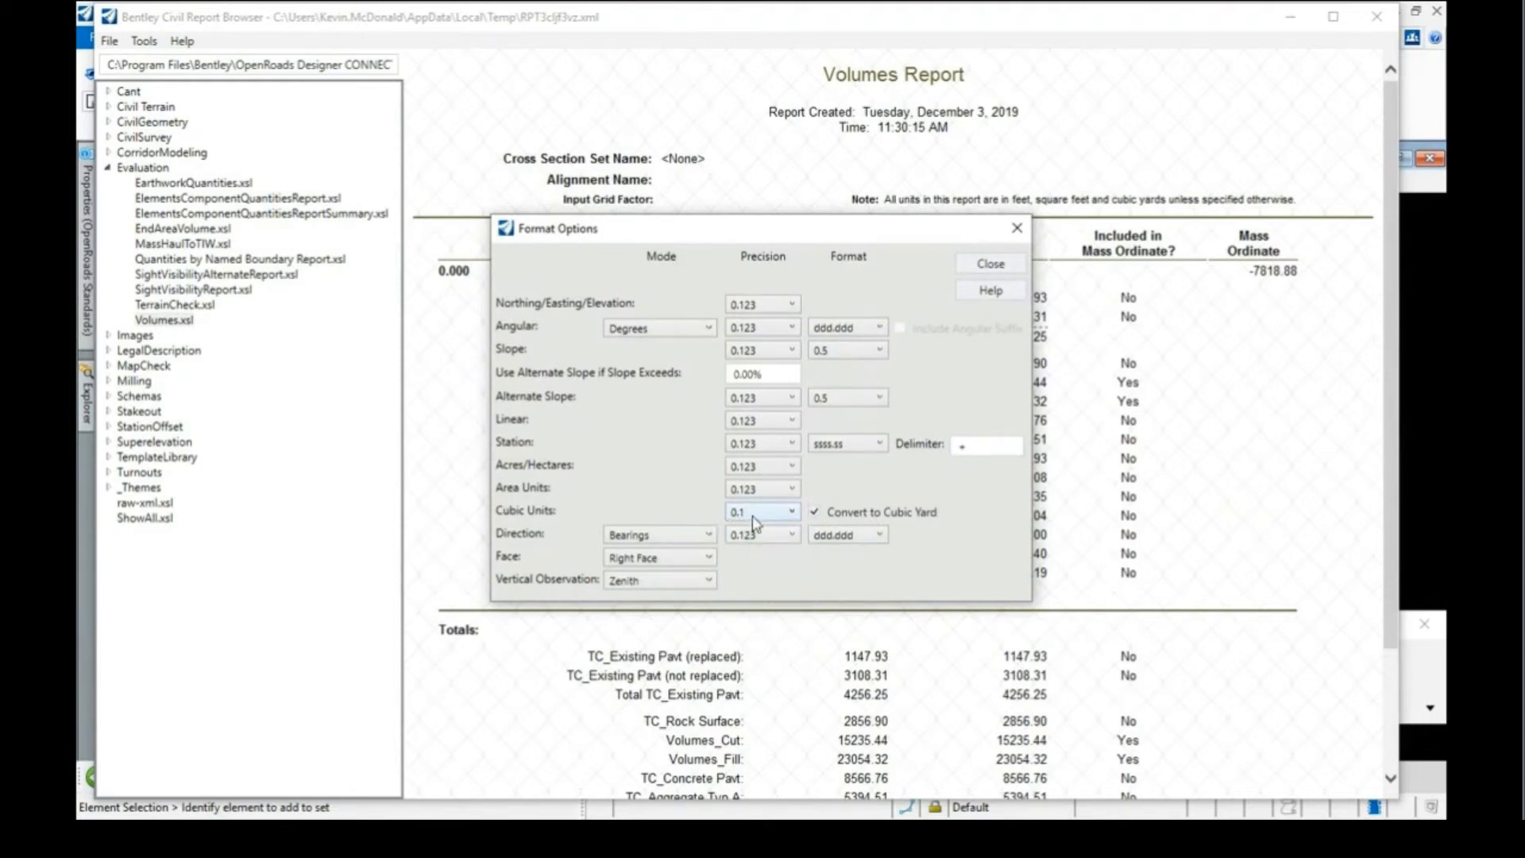
Examine the cut and fill volumes and the totals in the reformatted Volumes Report and close the report browser
{"action": "left_click", "coordinate": [989, 265]}
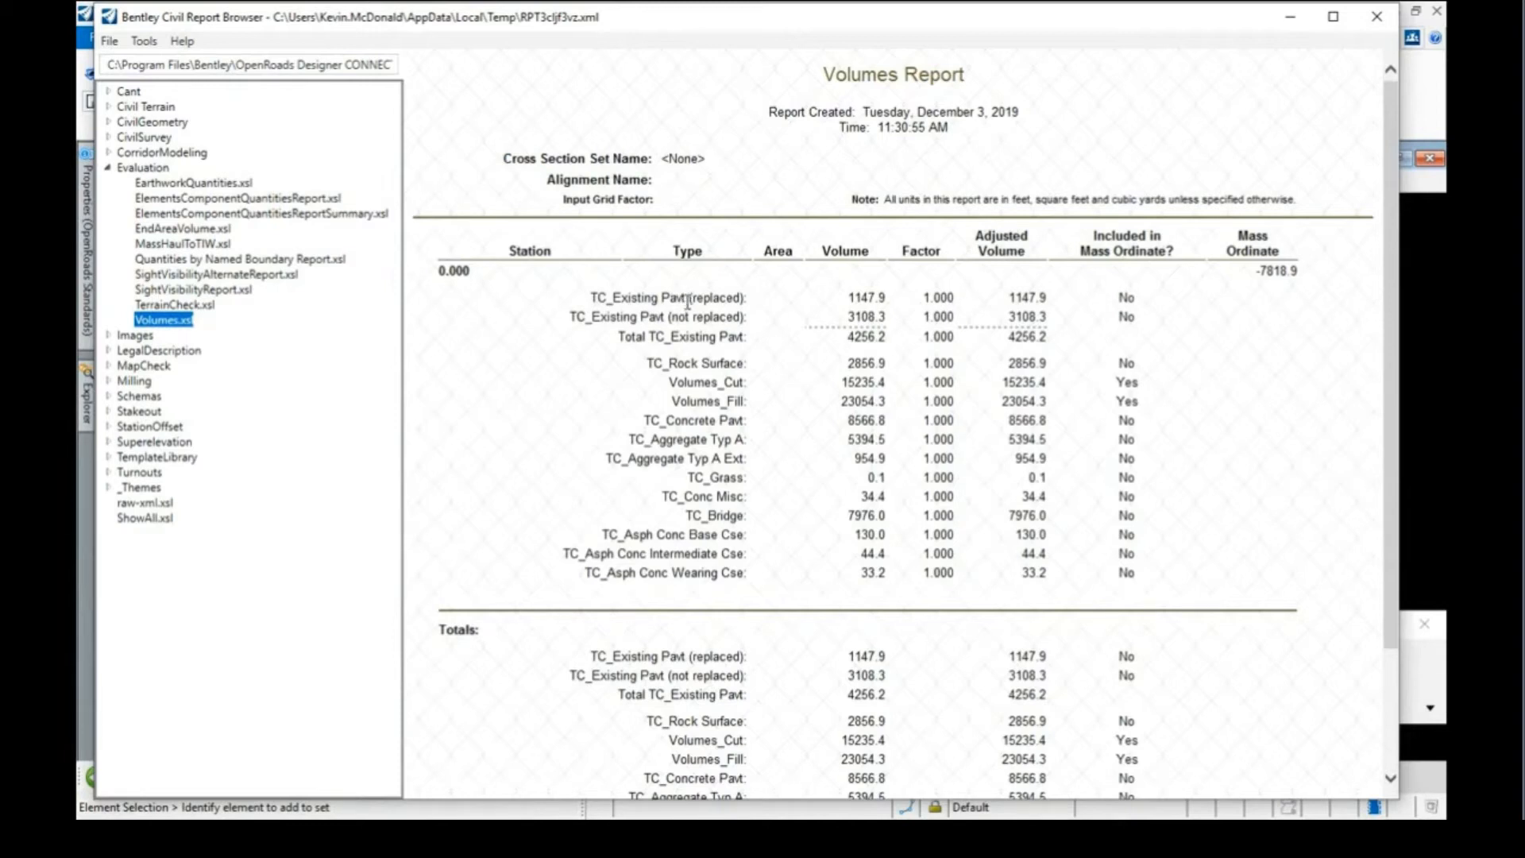
{"action": "left_click", "coordinate": [671, 382]}
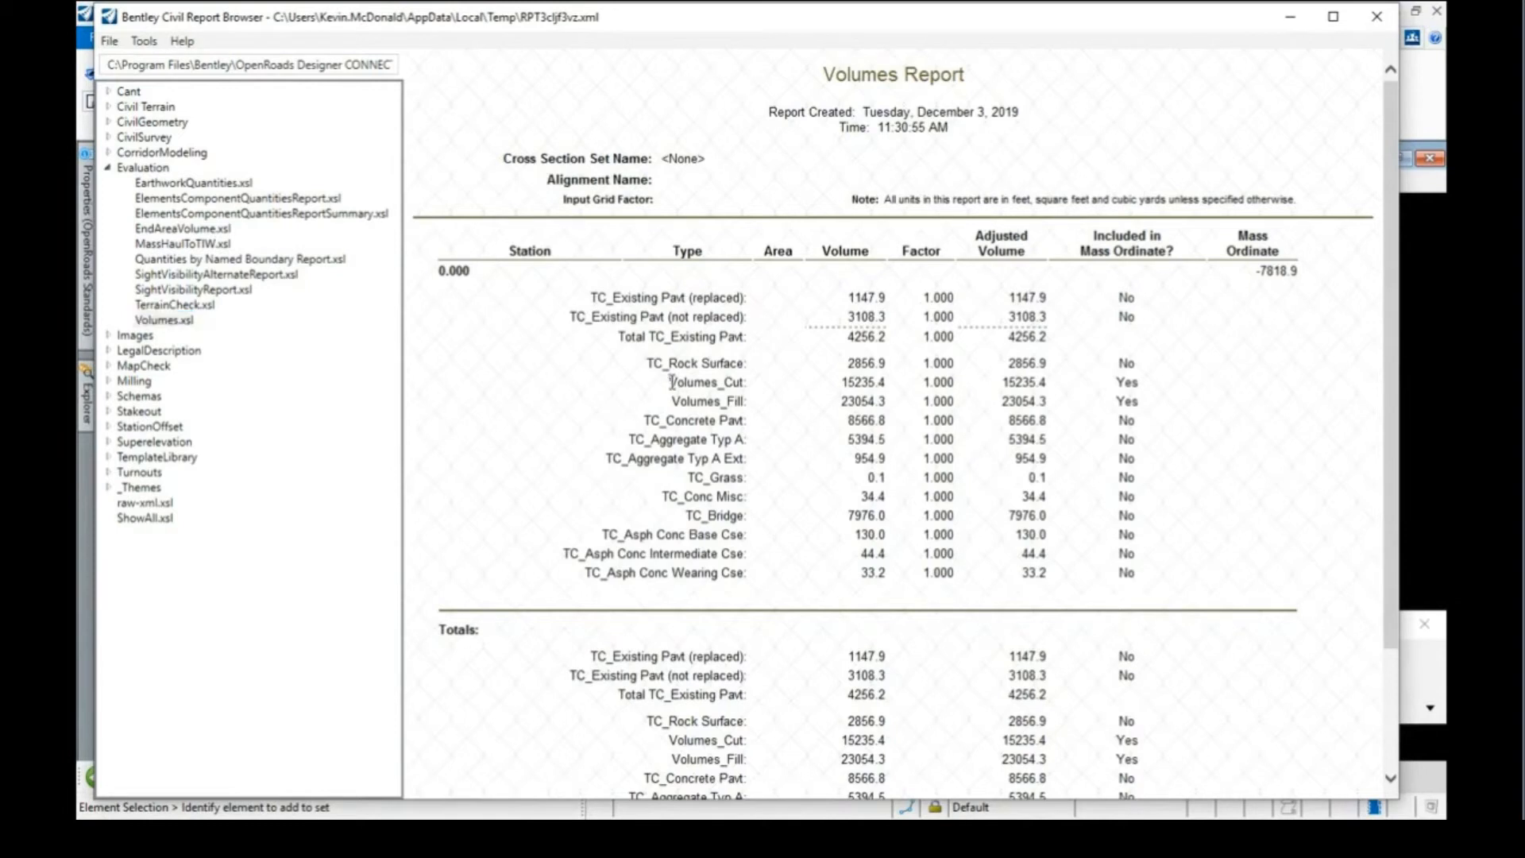
{"action": "left_click_drag", "start_coordinate": [671, 382], "coordinate": [1153, 405]}
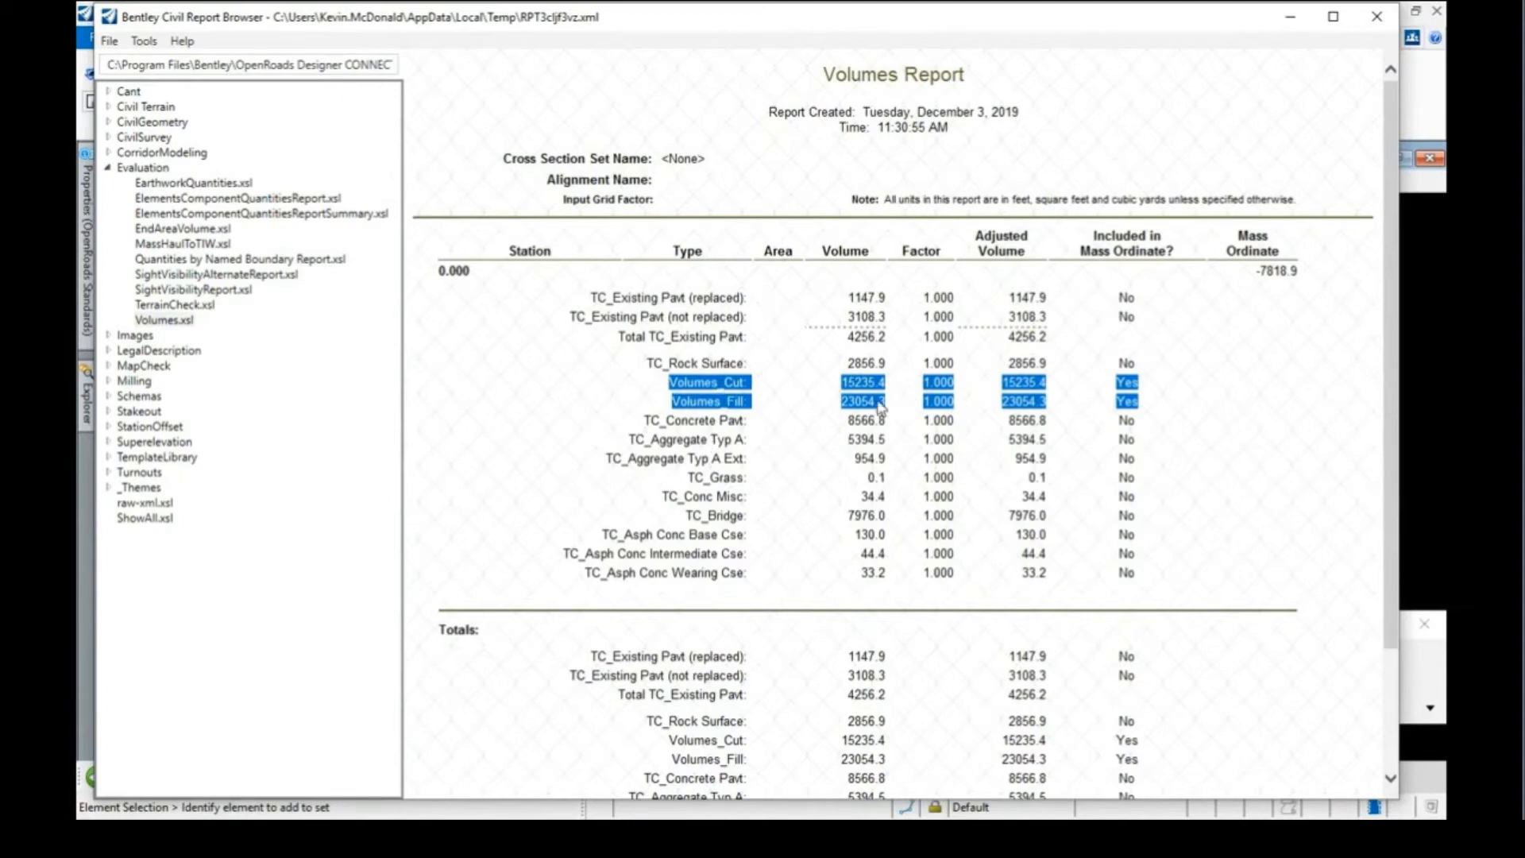
{"action": "scroll", "coordinate": [868, 465], "scroll_direction": "down", "scroll_amount": 2}
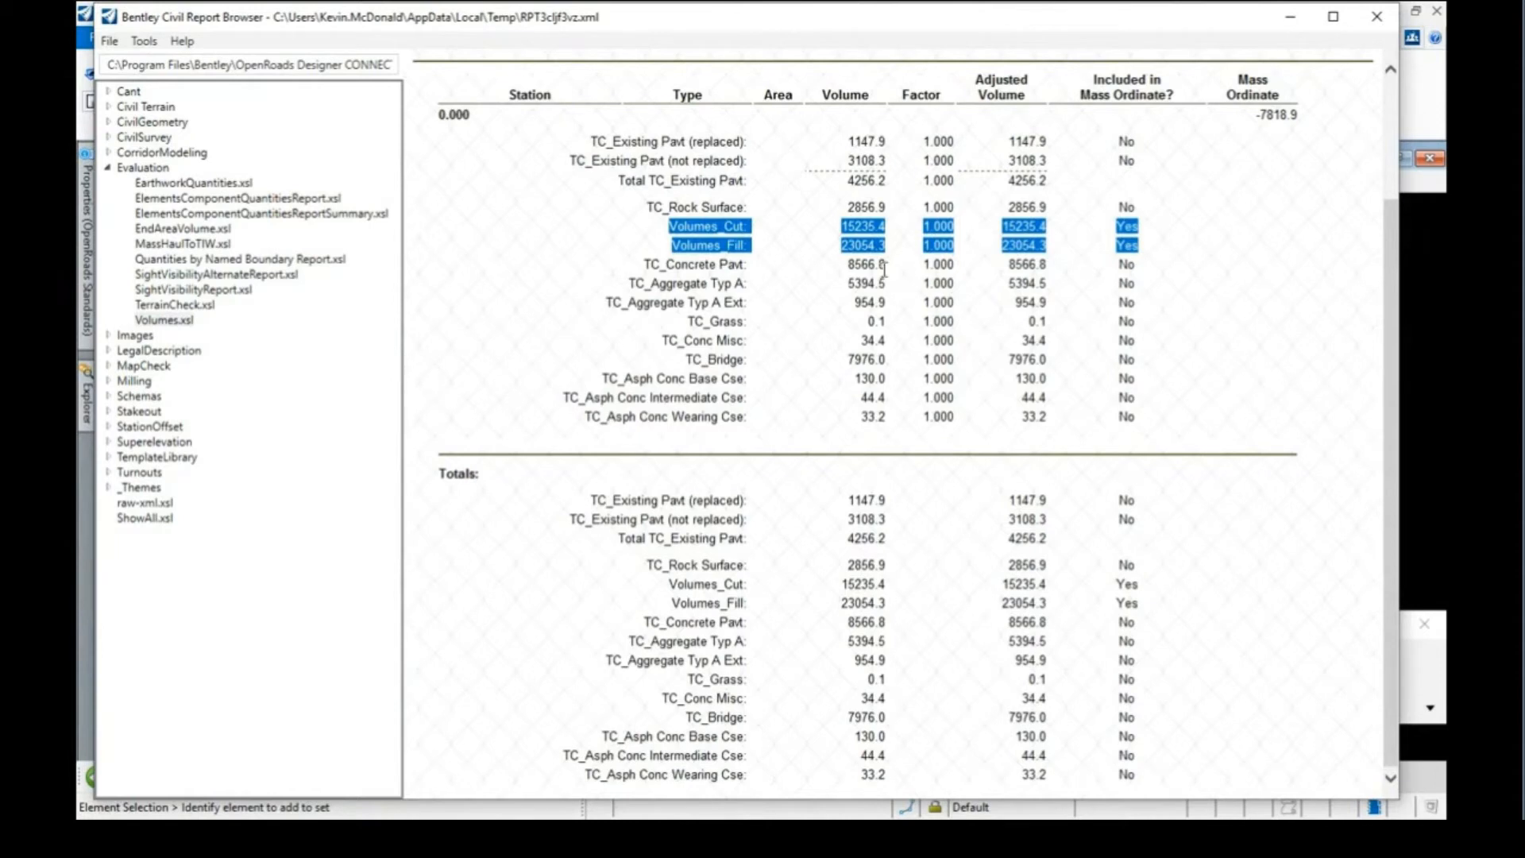
{"action": "left_click", "coordinate": [1377, 23]}
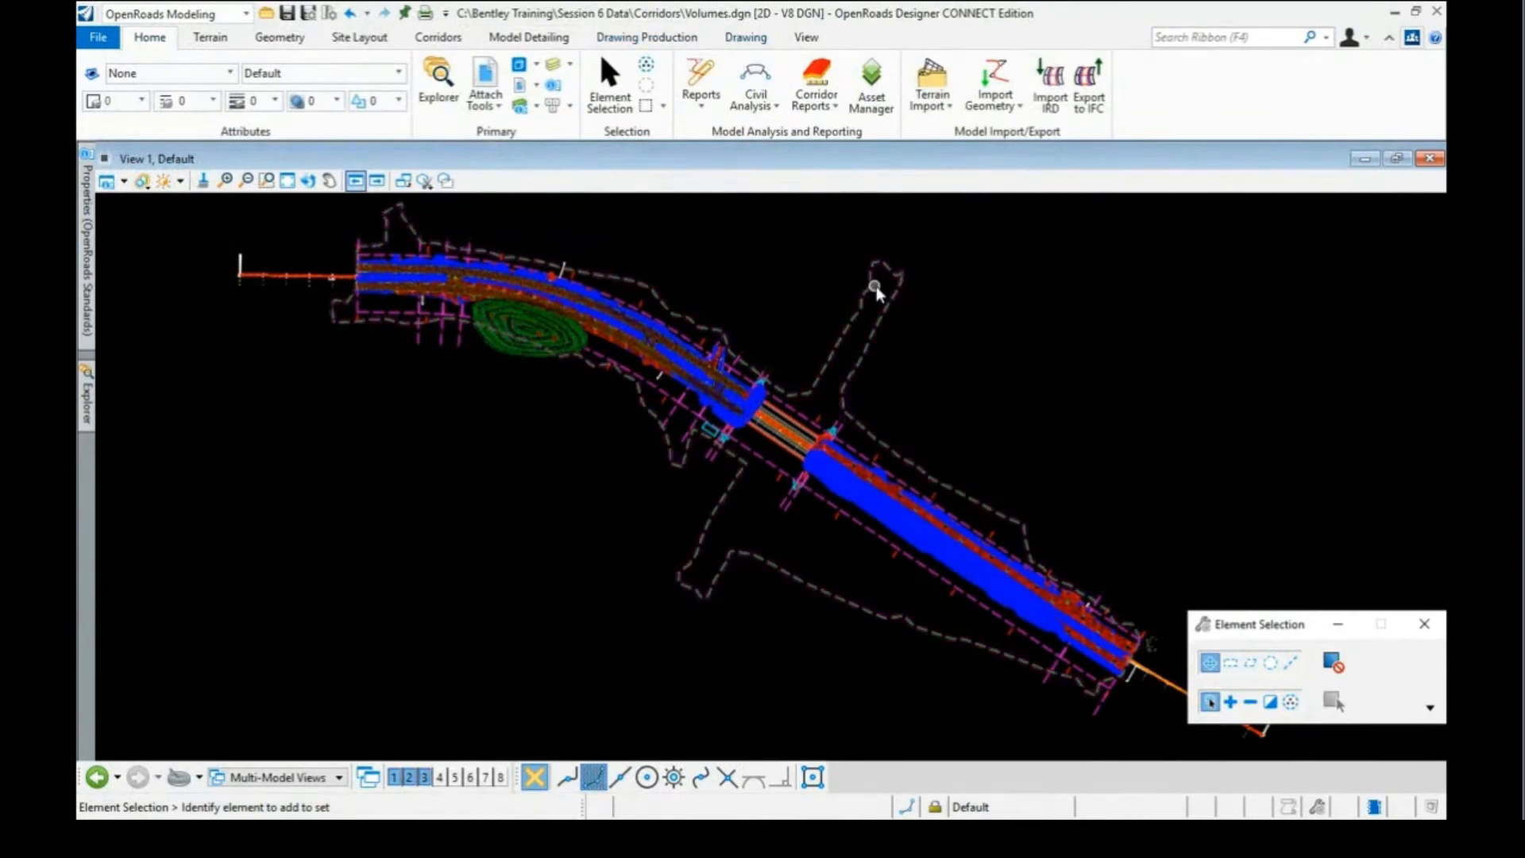
Open the design file HWY72_VolumesEB-WB.dgn from the Sheets folder of Session 6 Data
{"action": "mouse_move", "coordinate": [877, 293]}
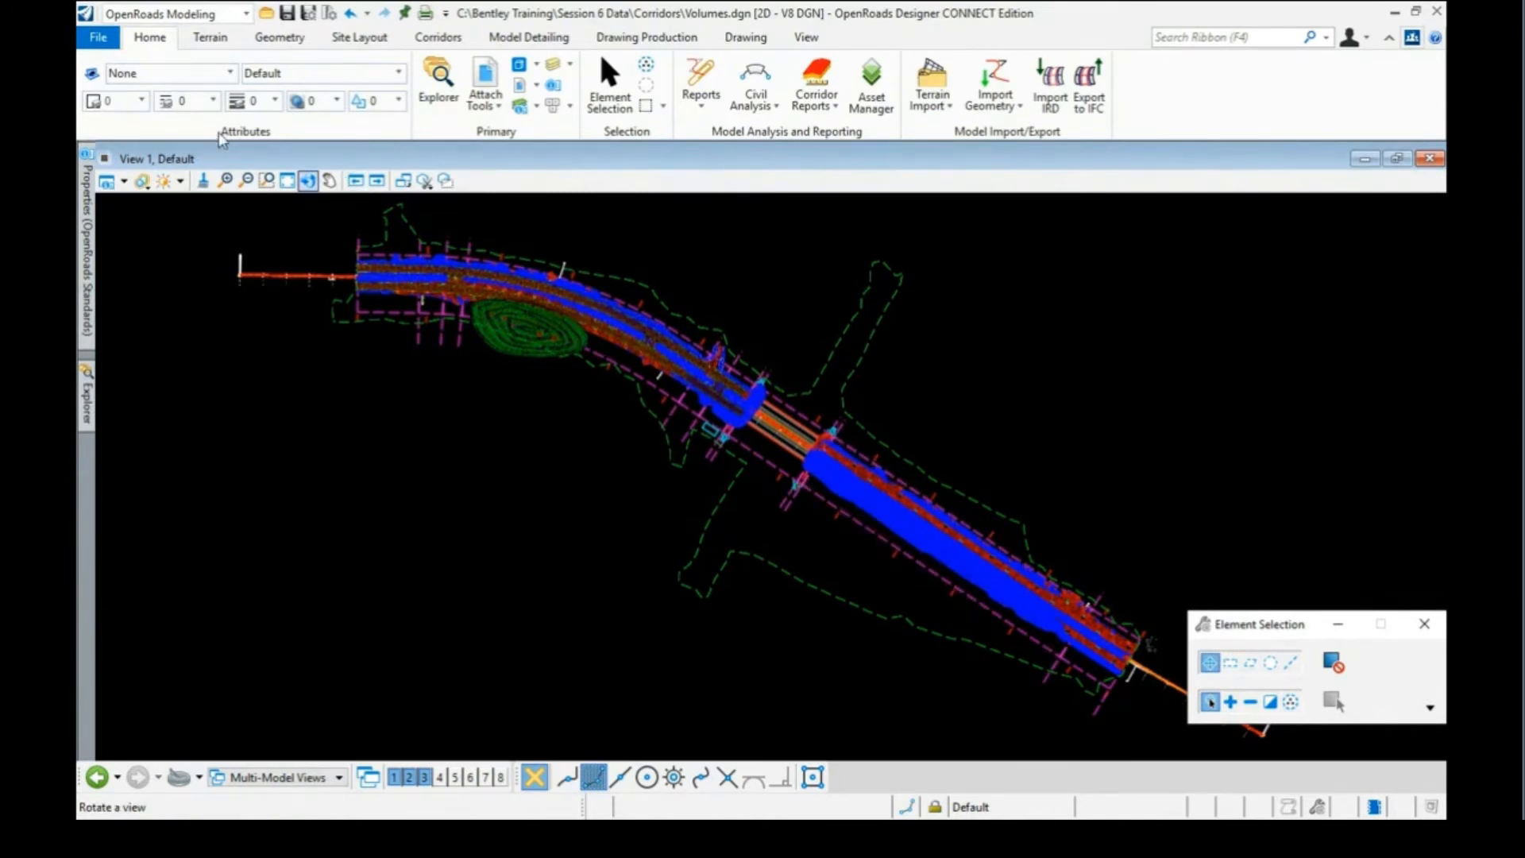
{"action": "left_click", "coordinate": [106, 39]}
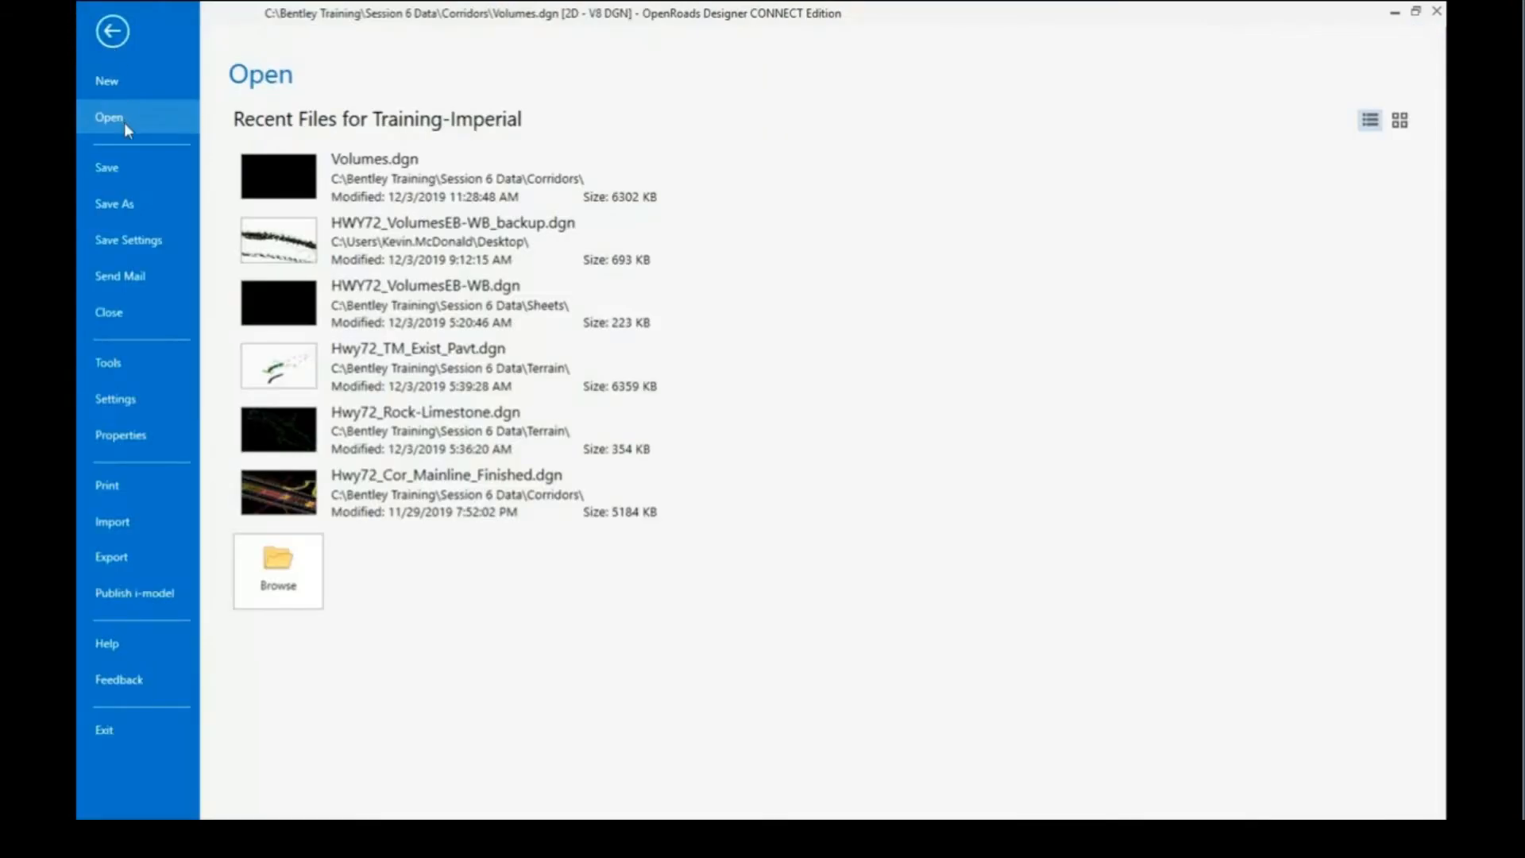
{"action": "left_click", "coordinate": [280, 569]}
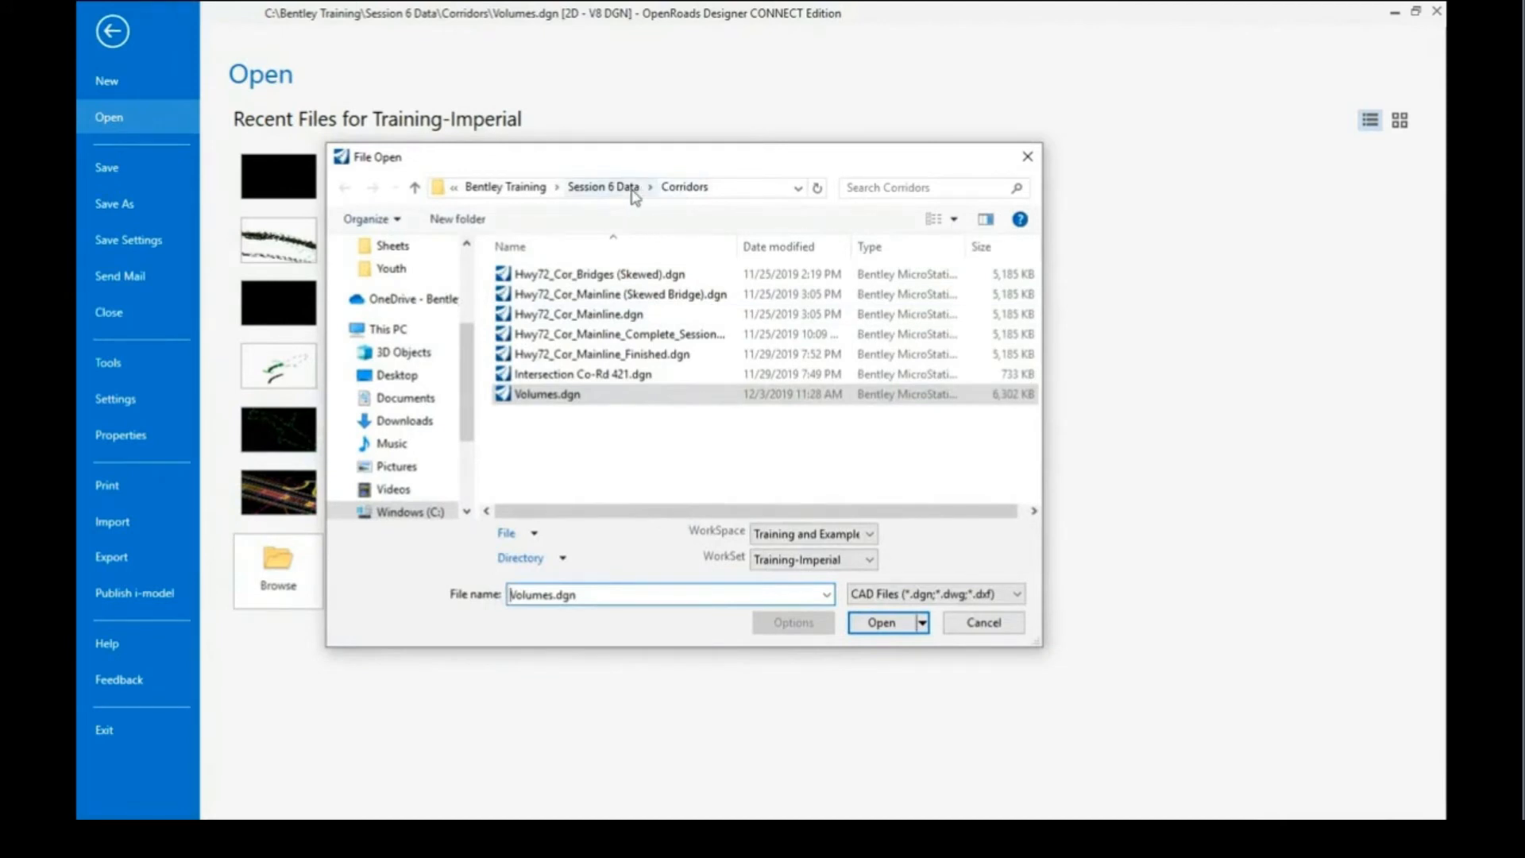
{"action": "left_click", "coordinate": [633, 193]}
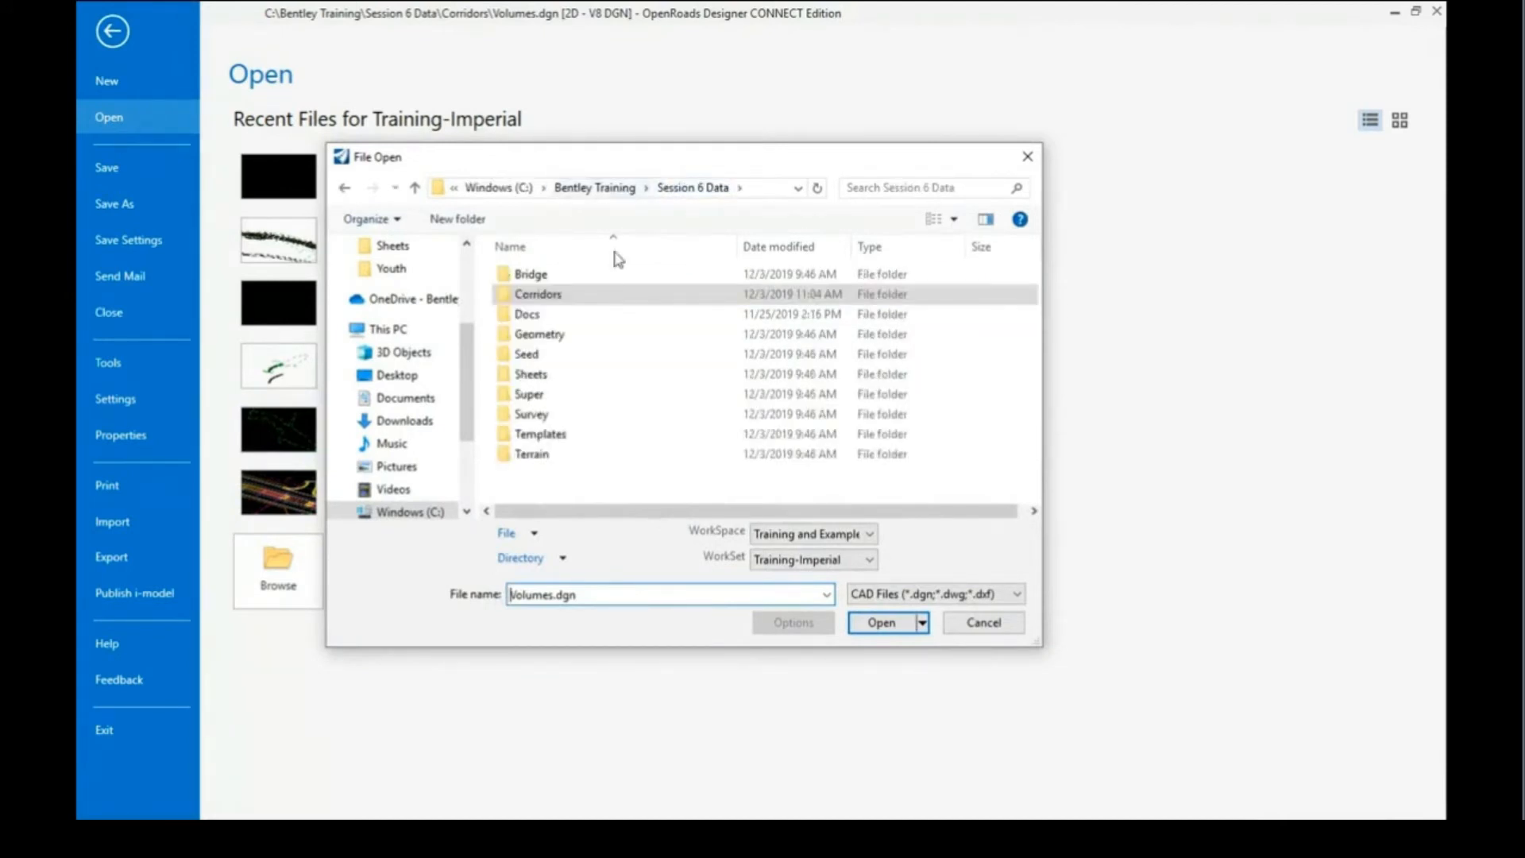
{"action": "double_click", "coordinate": [537, 374]}
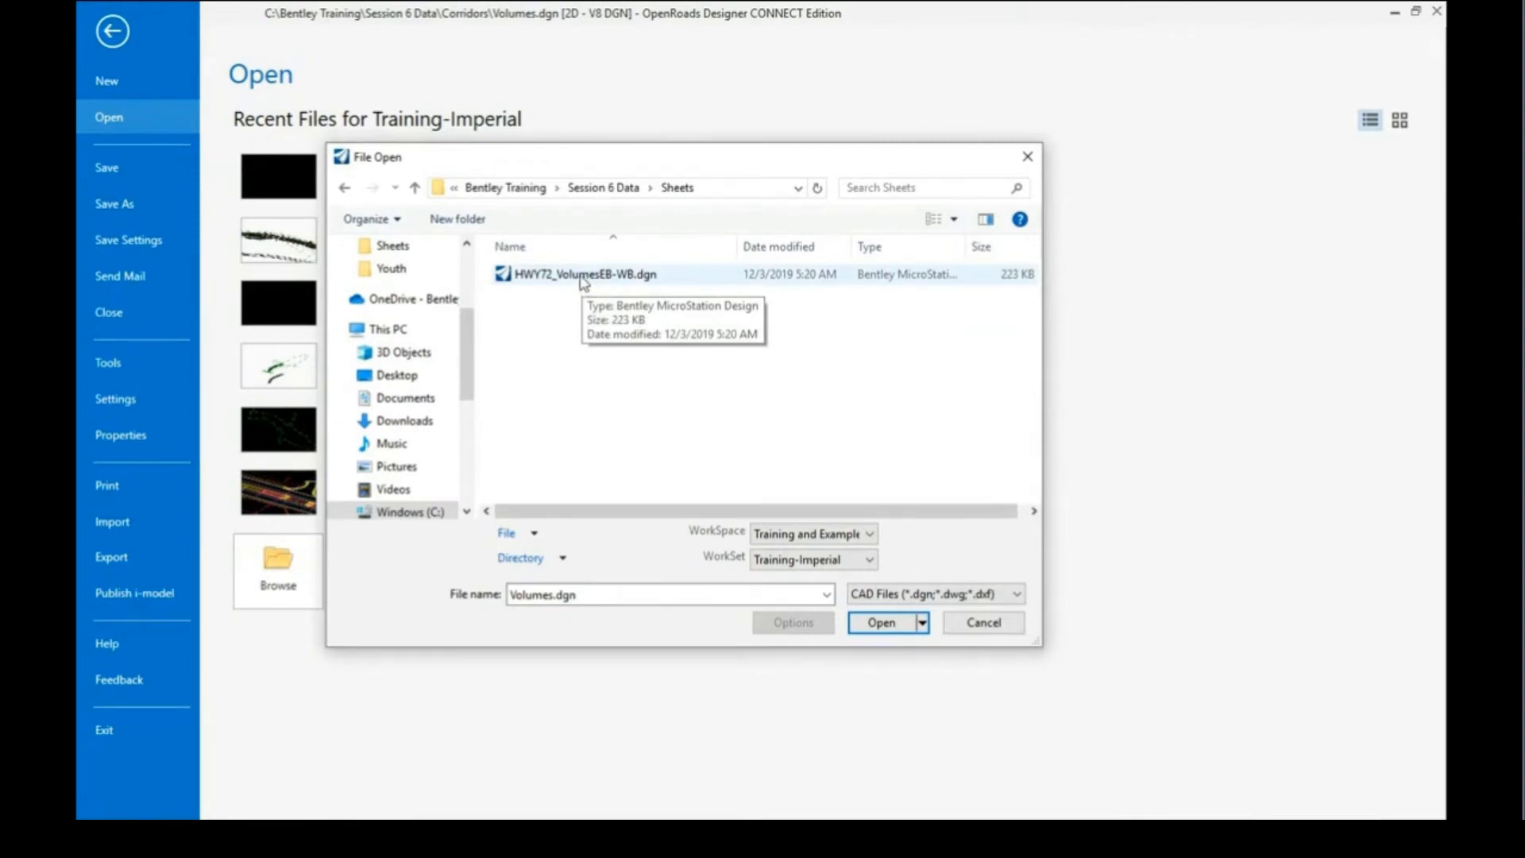
{"action": "left_click", "coordinate": [583, 275]}
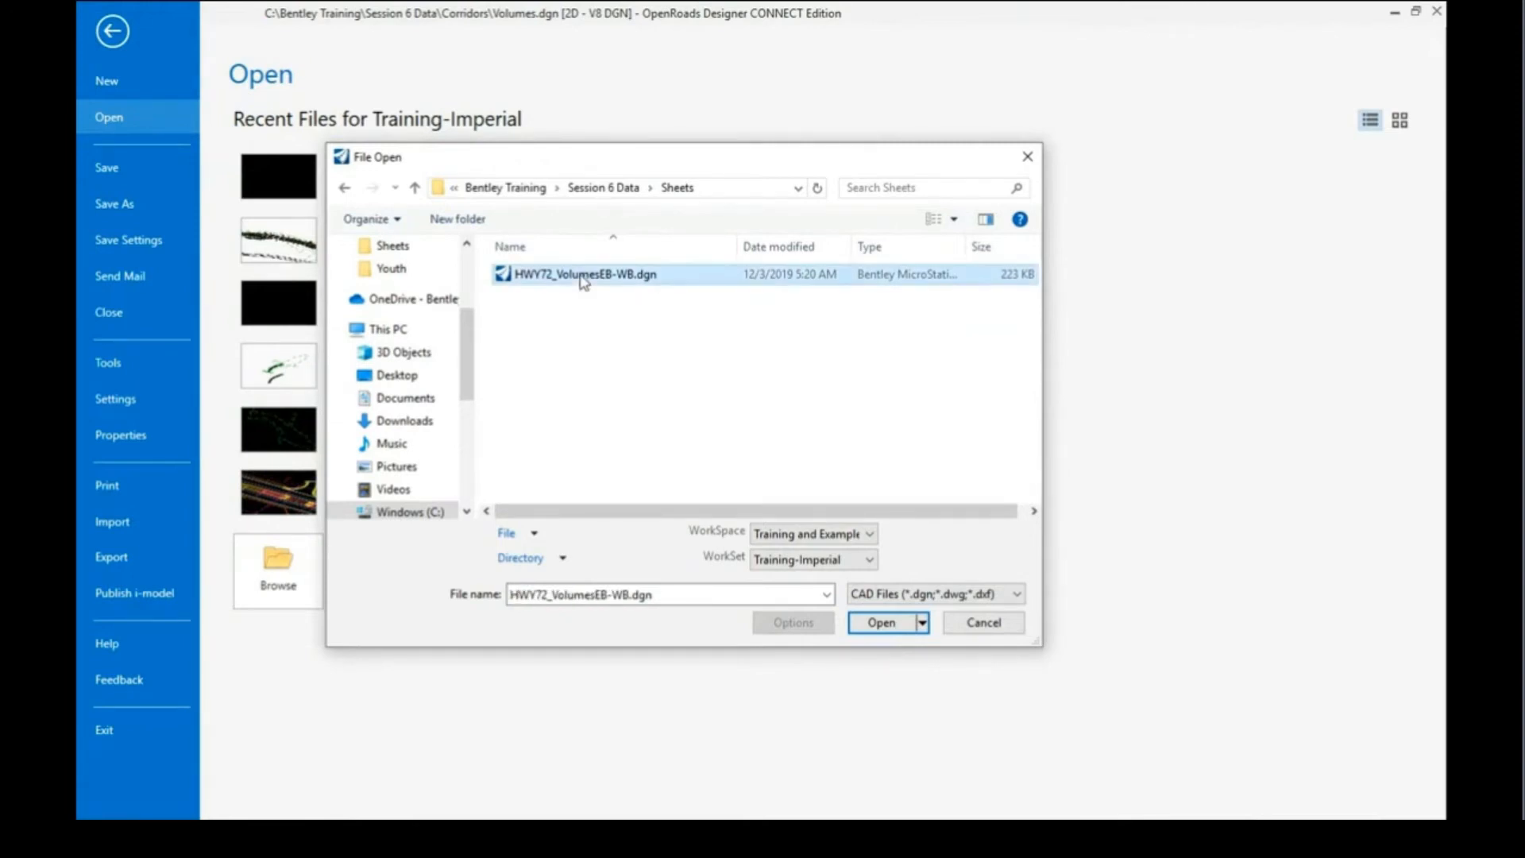
{"action": "left_click", "coordinate": [900, 625]}
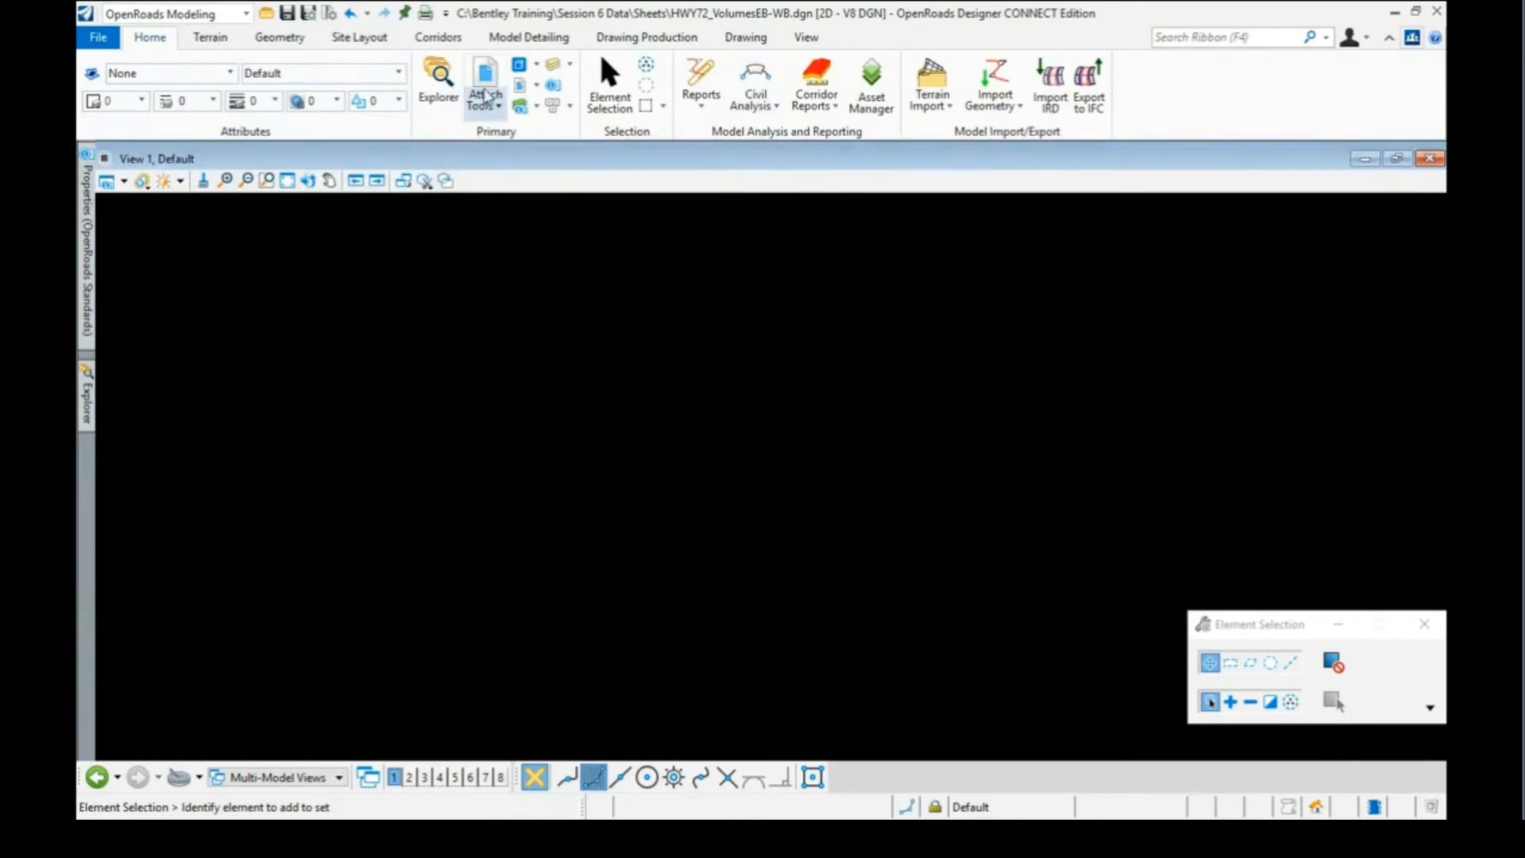
Begin attaching a reference file to the empty HWY72_VolumesEB-WB.dgn drawing
{"action": "left_click", "coordinate": [486, 80]}
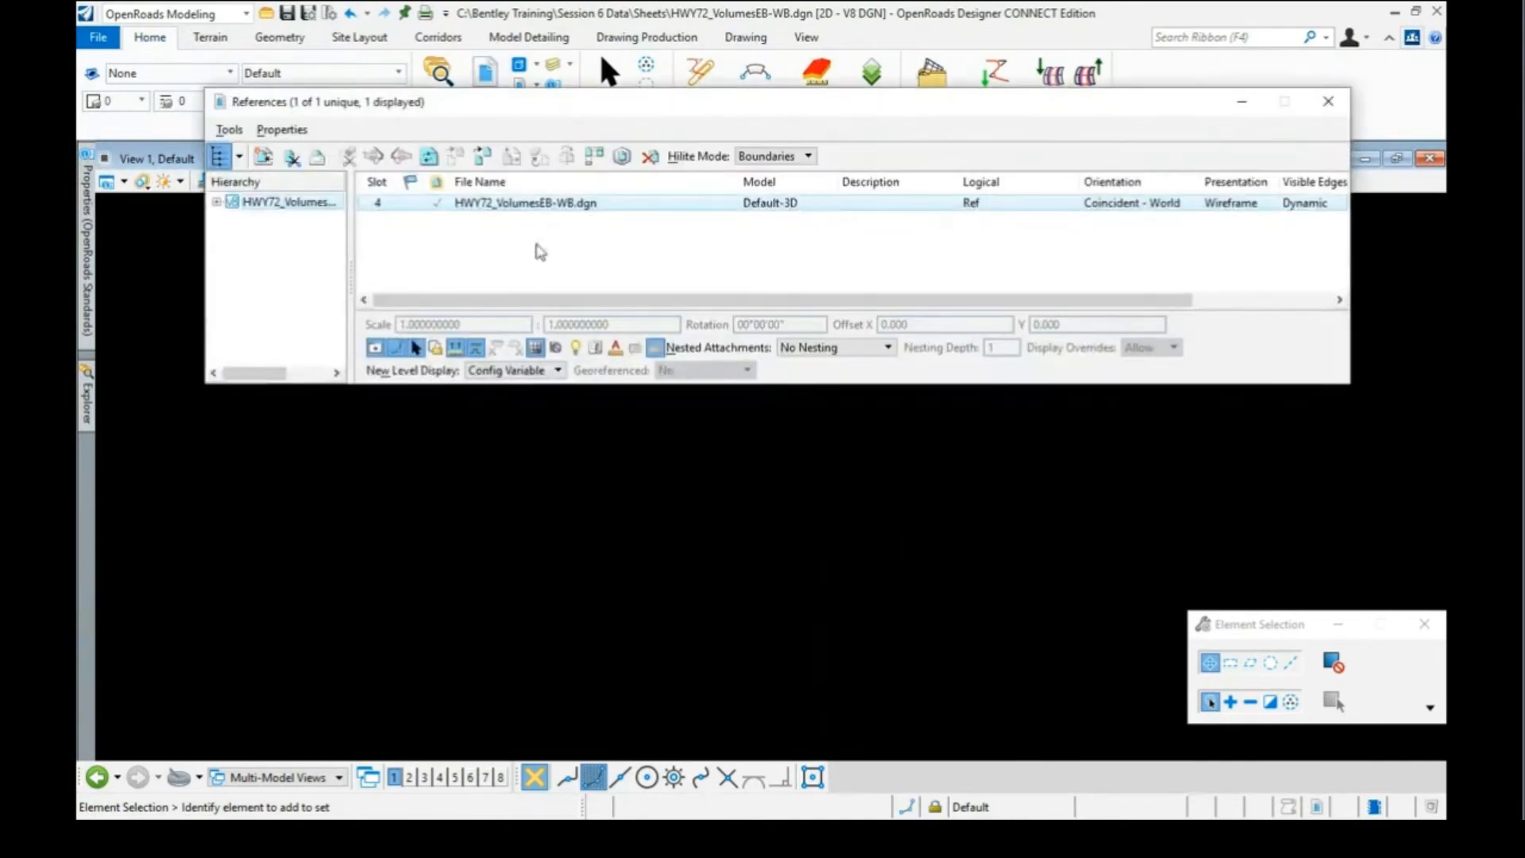
{"action": "left_click", "coordinate": [229, 130]}
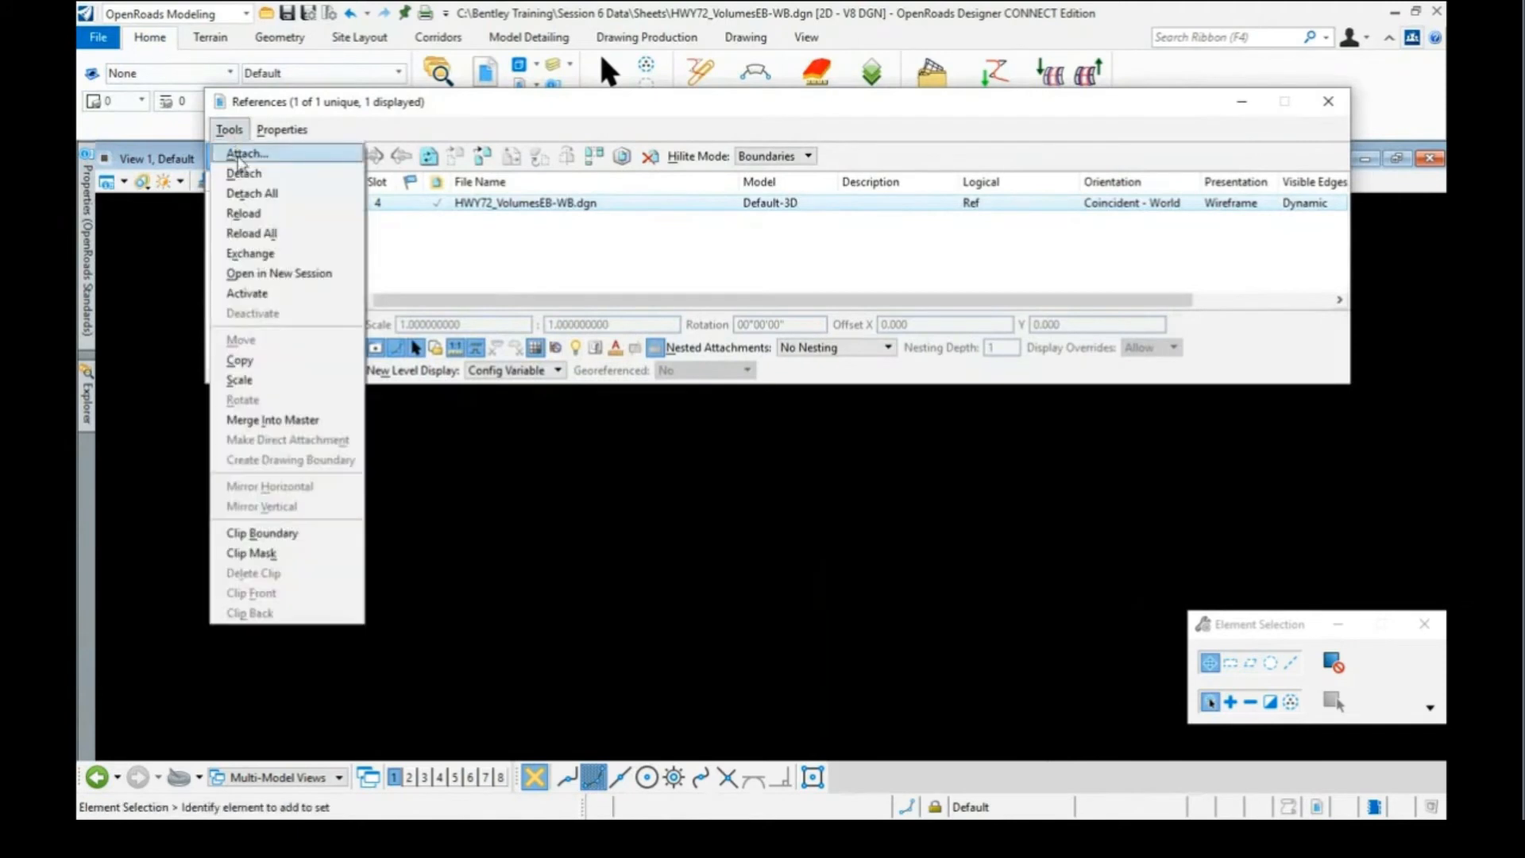
{"action": "left_click", "coordinate": [242, 154]}
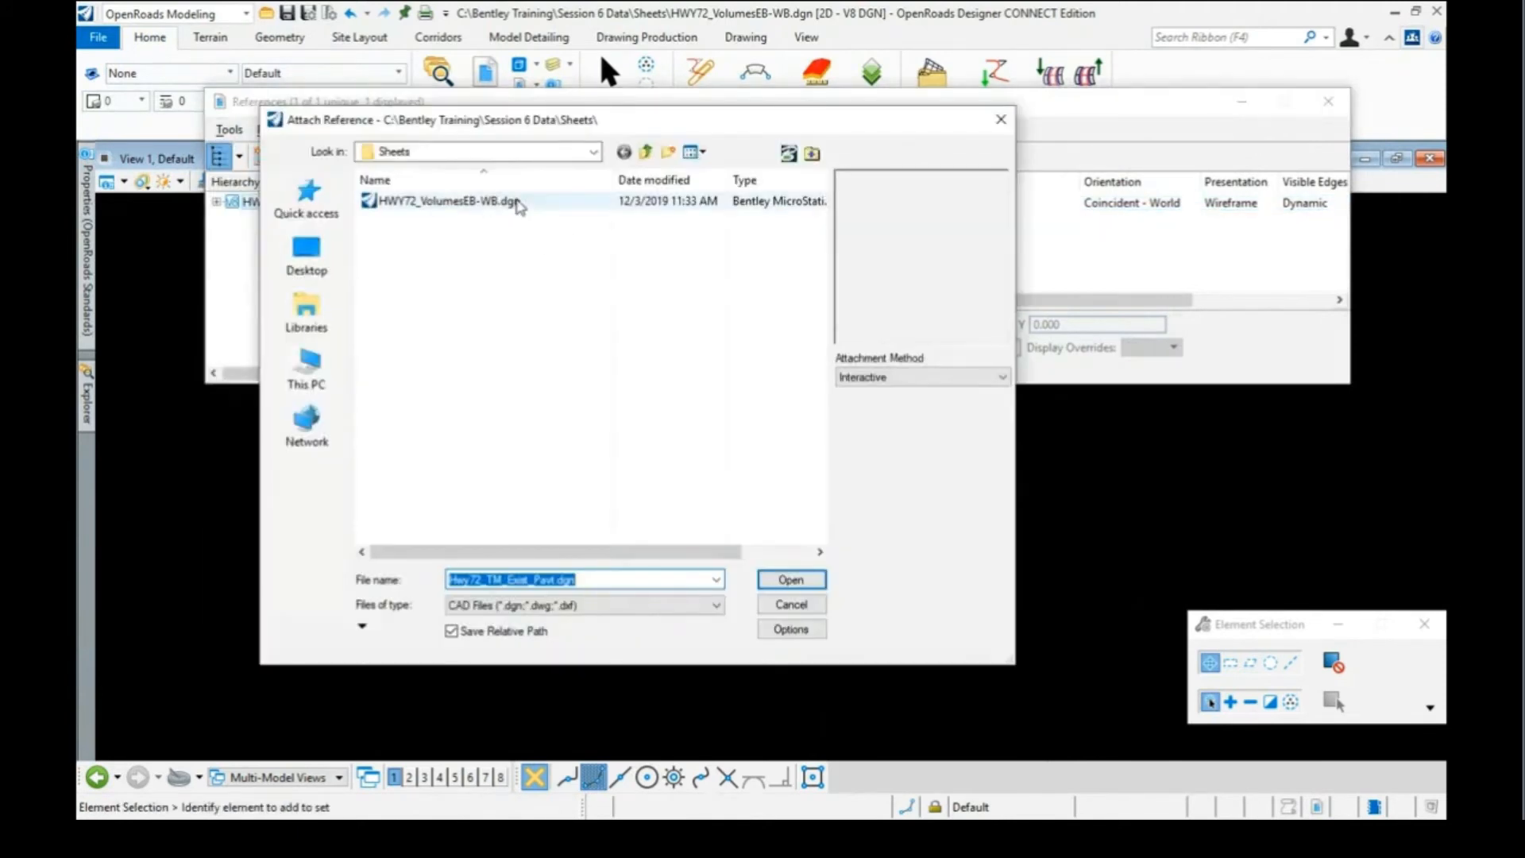
Attach Volumes.dgn from the Session 6 Data Corridors folder as a reference, using live nesting with a nesting depth of 1
{"action": "left_click", "coordinate": [647, 152]}
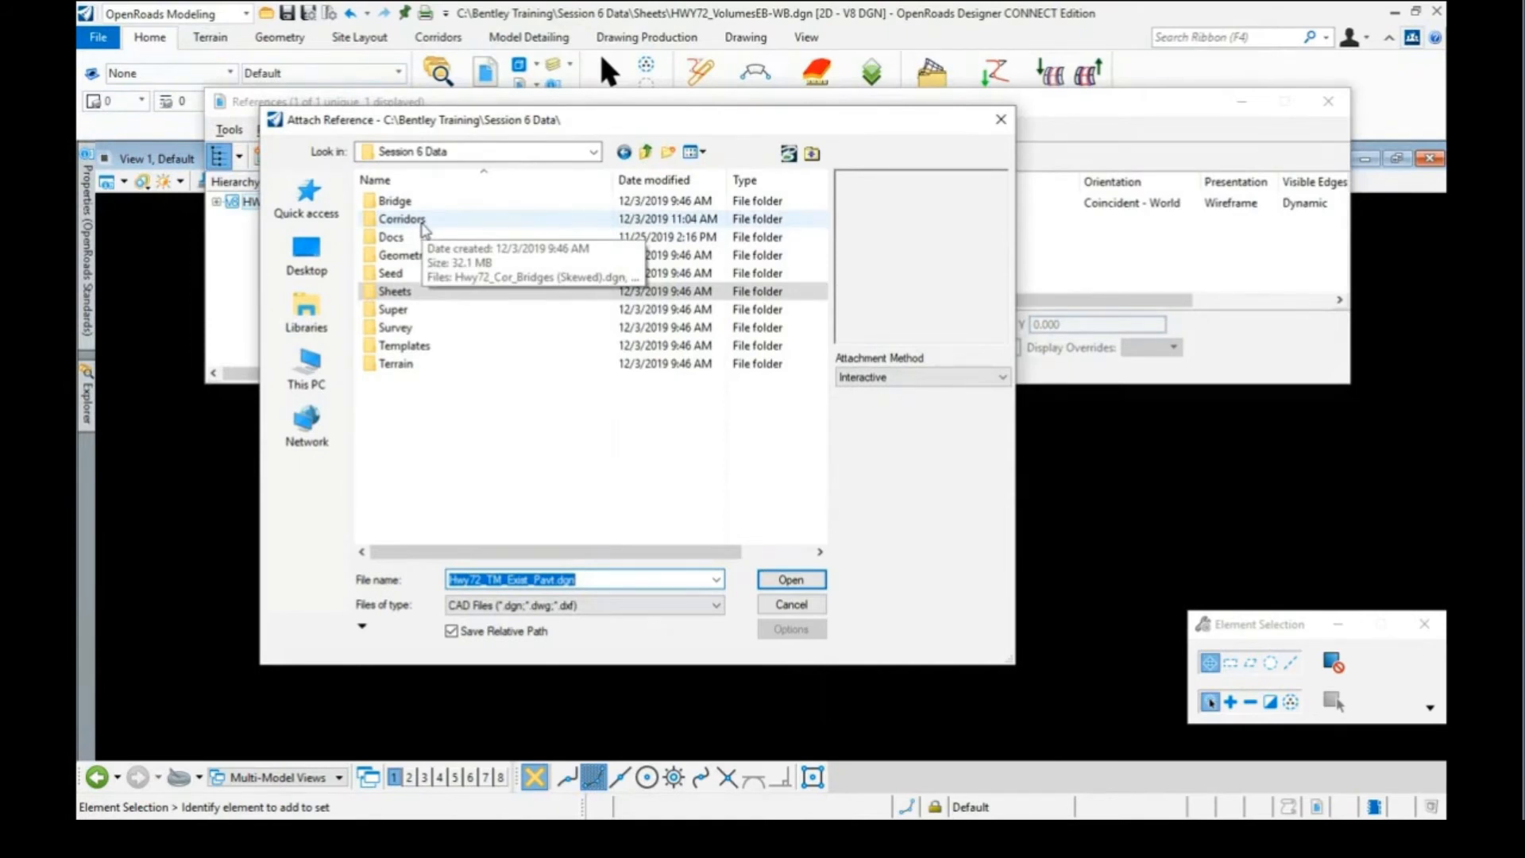
{"action": "double_click", "coordinate": [422, 226]}
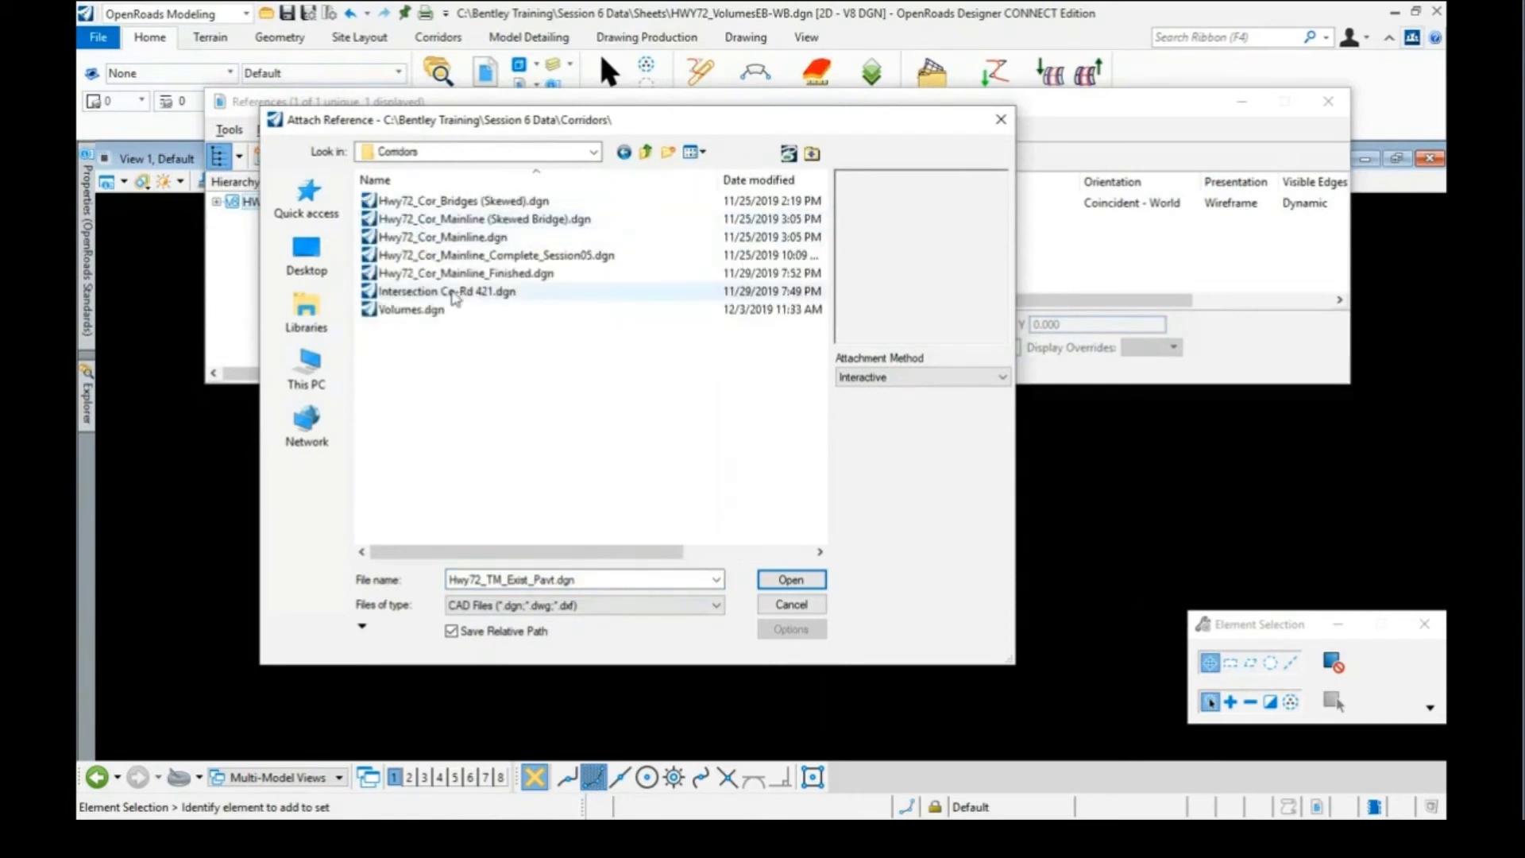
{"action": "left_click", "coordinate": [409, 312]}
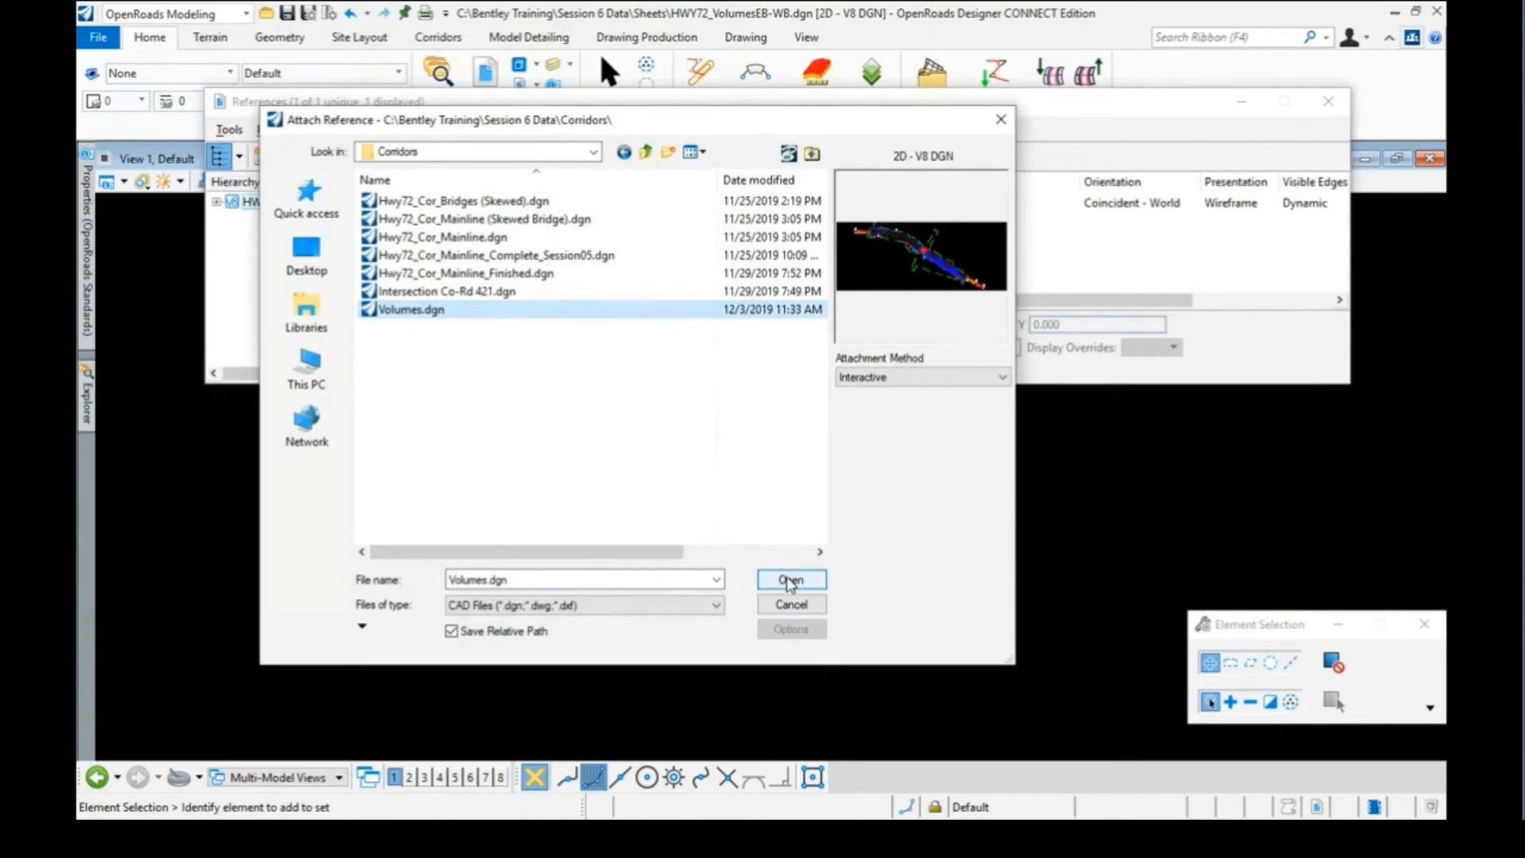
{"action": "left_click", "coordinate": [791, 580]}
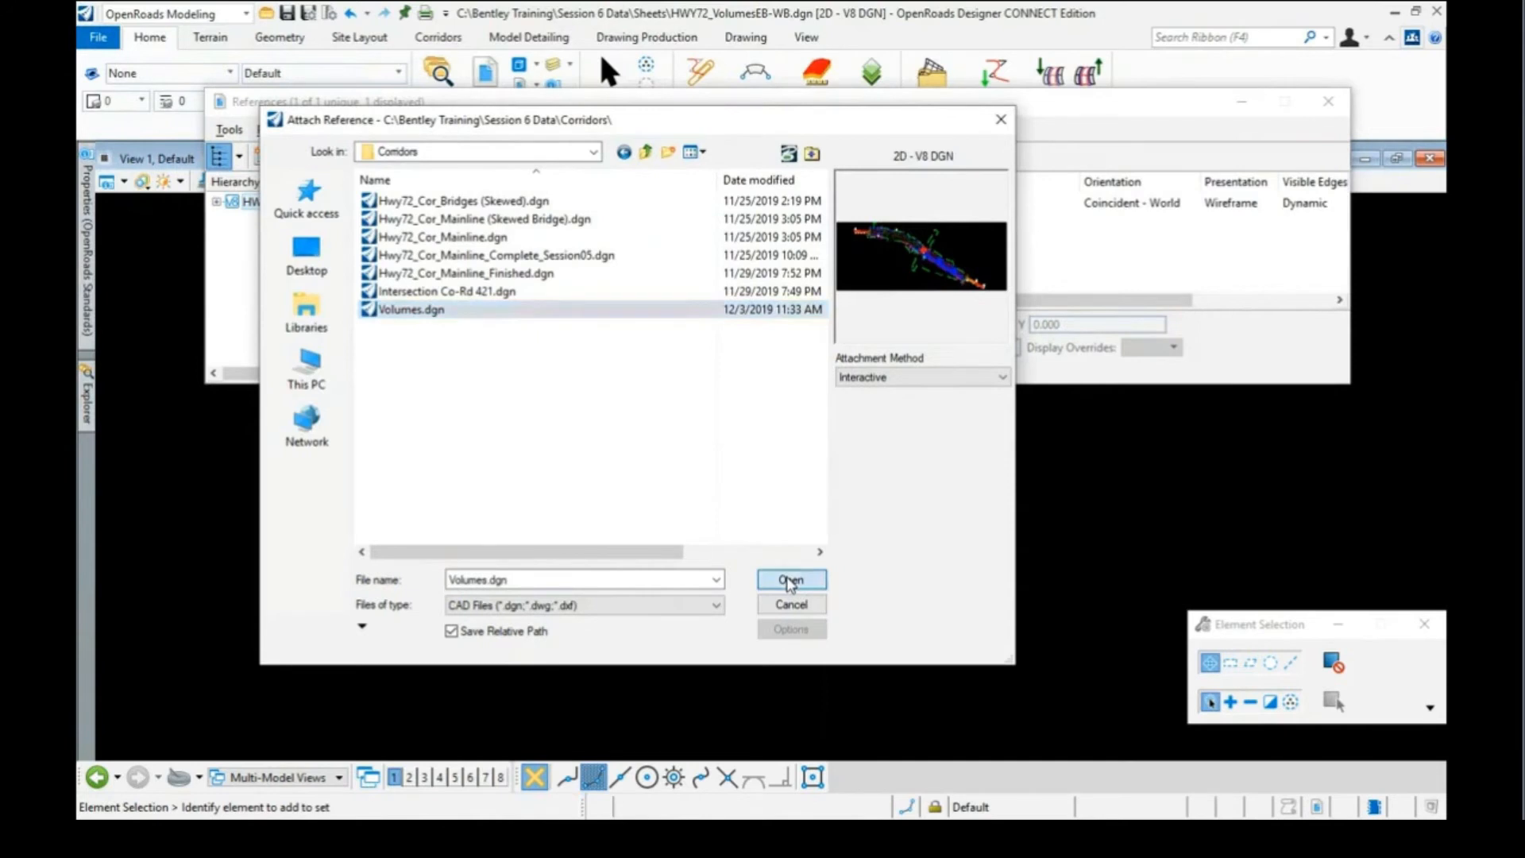
{"action": "left_click", "coordinate": [1346, 591]}
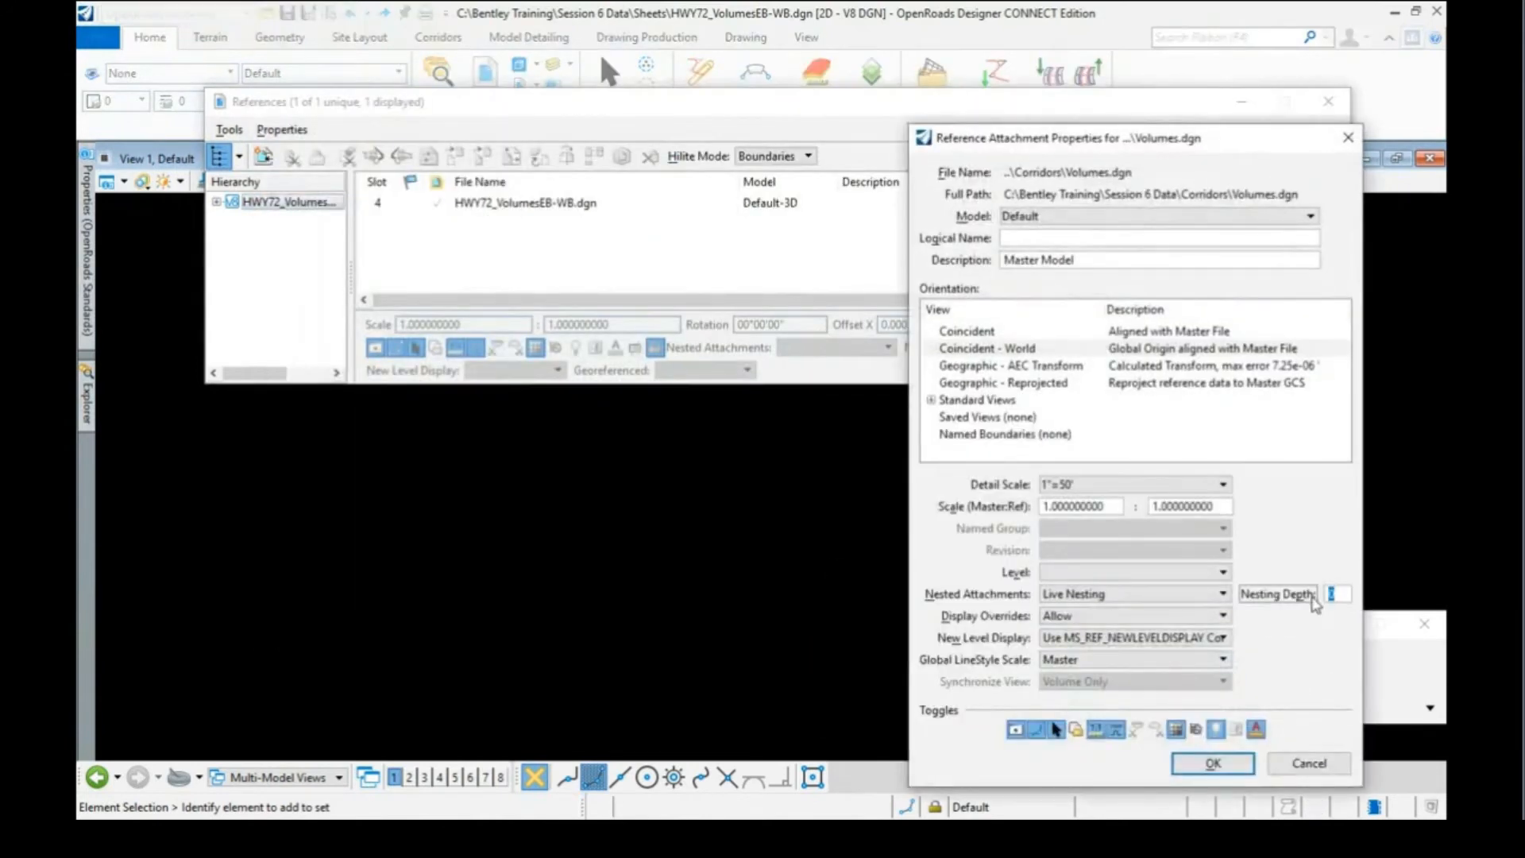
{"action": "type", "text": "0"}
{"action": "left_click", "coordinate": [1213, 764]}
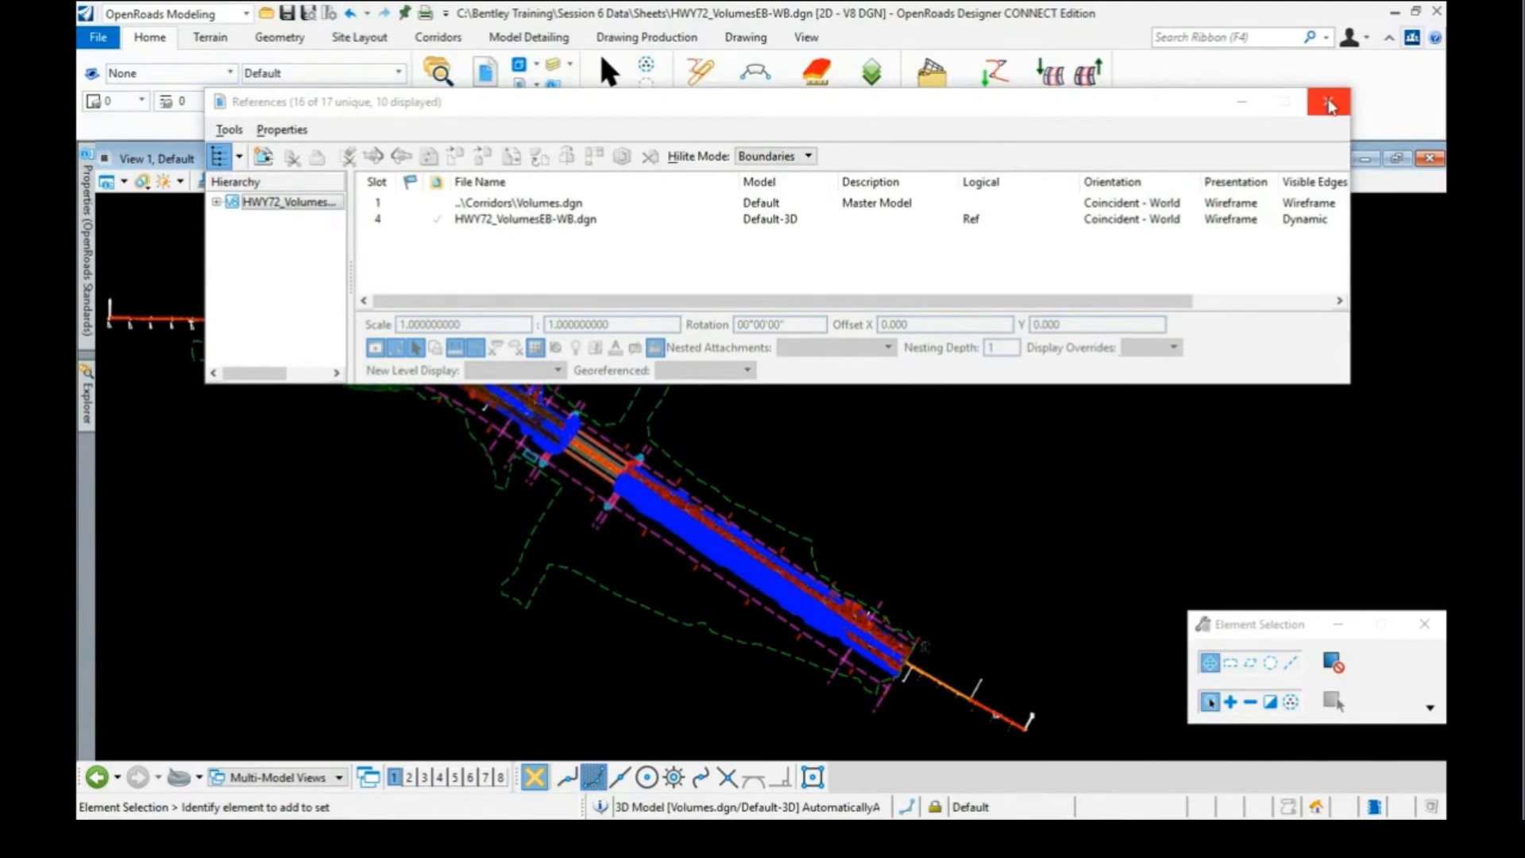
{"action": "left_click", "coordinate": [1330, 103]}
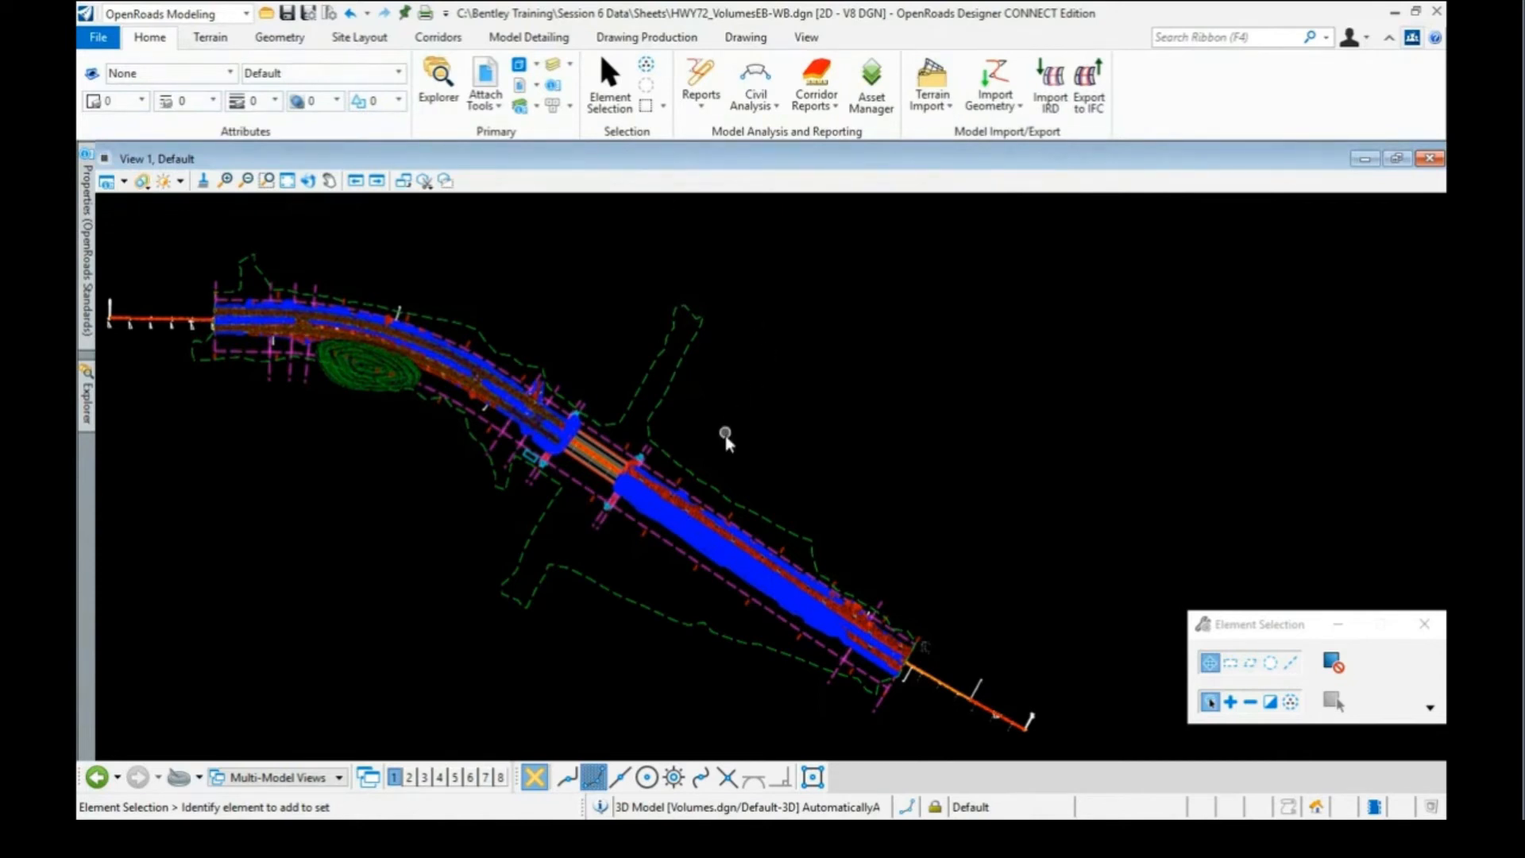
Start placing Civil Plan named boundaries with the HWY 72 alignment as the path element
{"action": "scroll", "coordinate": [760, 410], "scroll_direction": "down", "scroll_amount": 1}
{"action": "scroll", "coordinate": [682, 484], "scroll_direction": "up", "scroll_amount": 1}
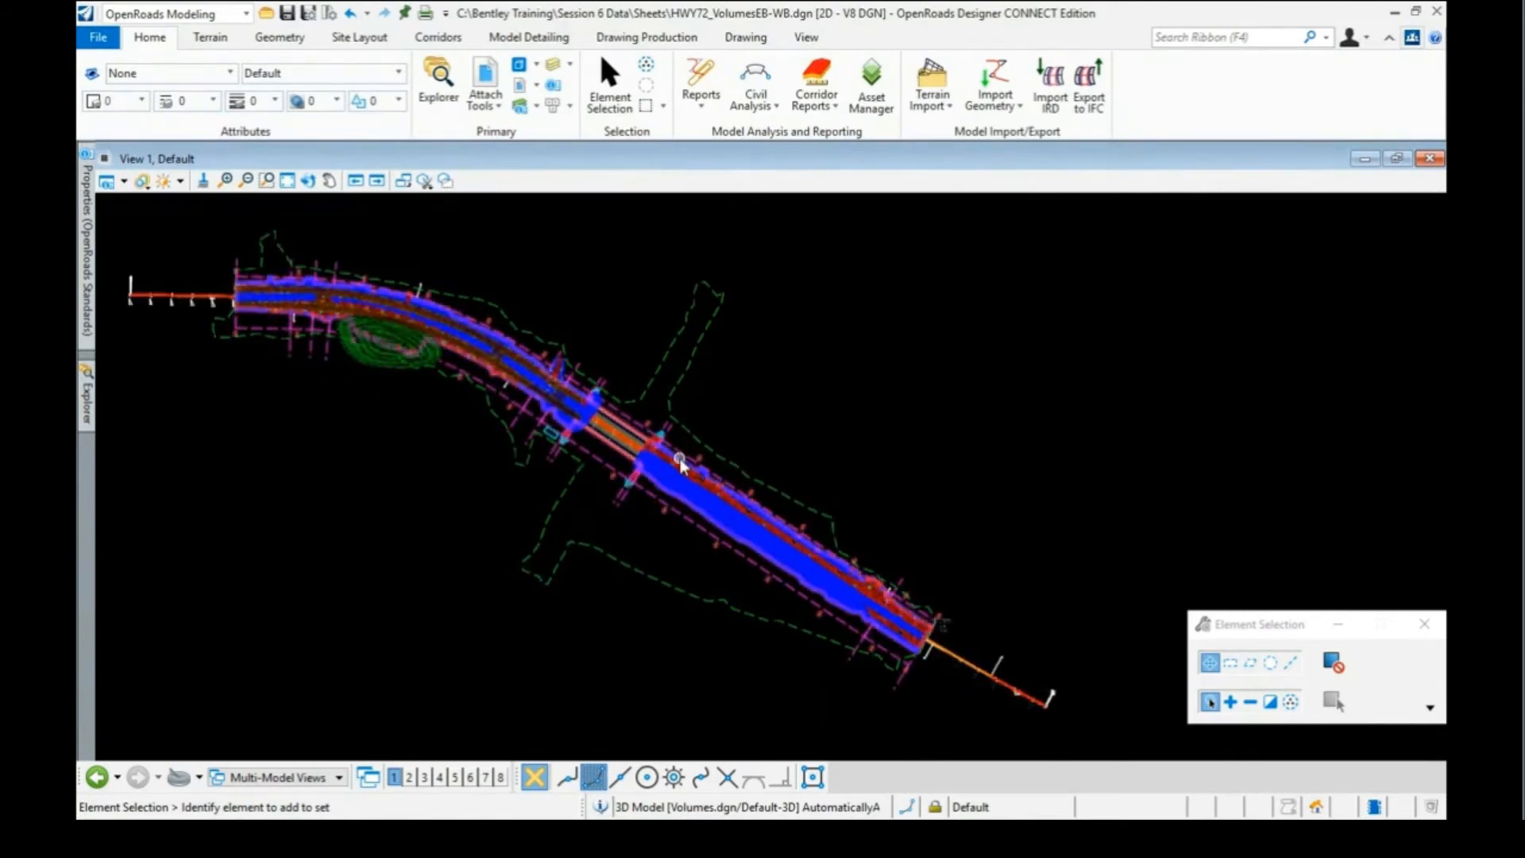
{"action": "mouse_move", "coordinate": [681, 464]}
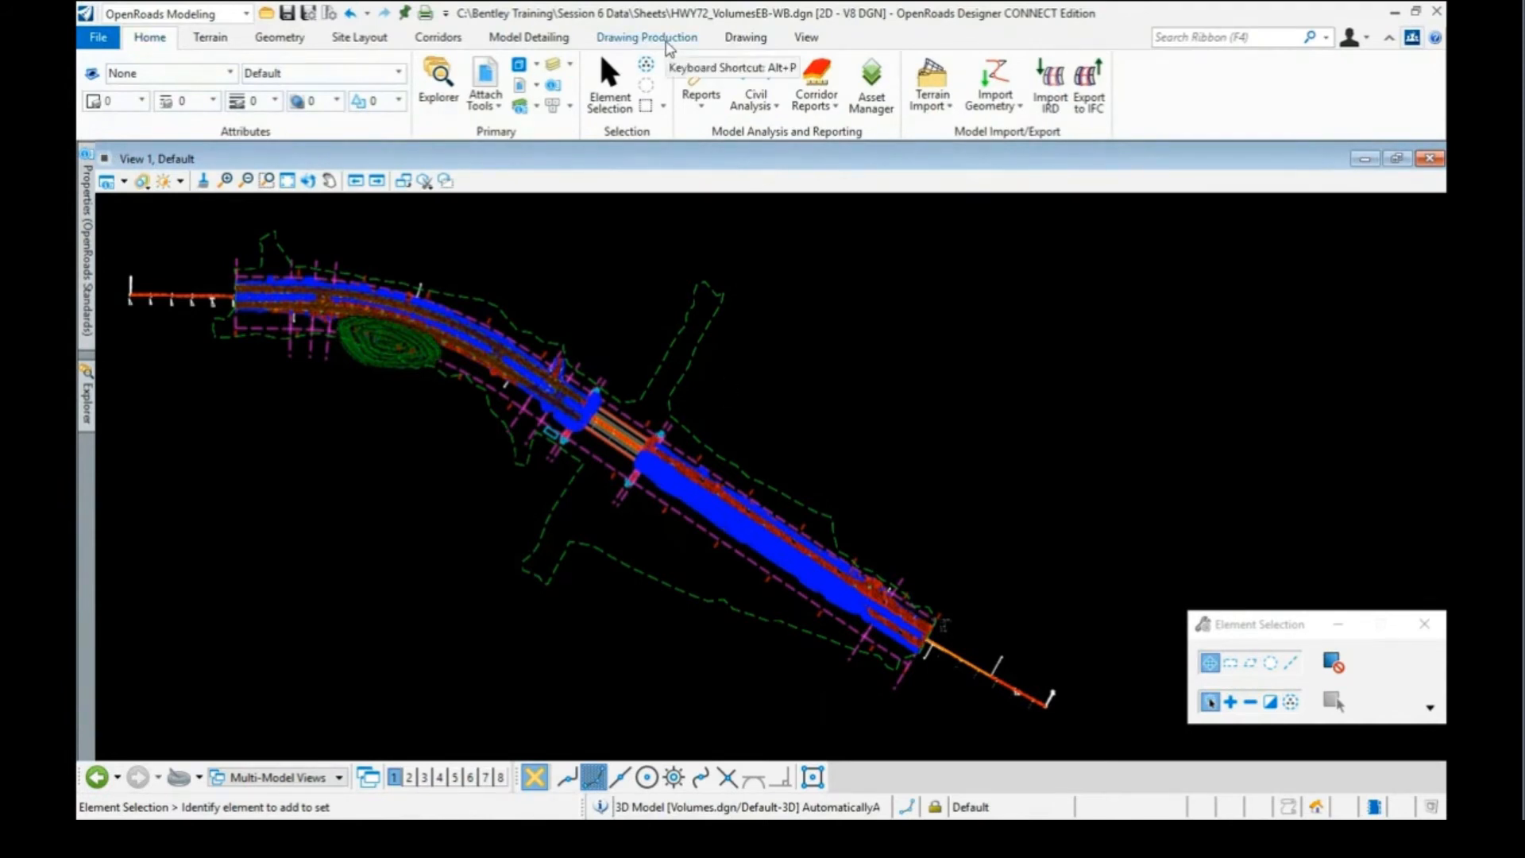
{"action": "left_click", "coordinate": [668, 46]}
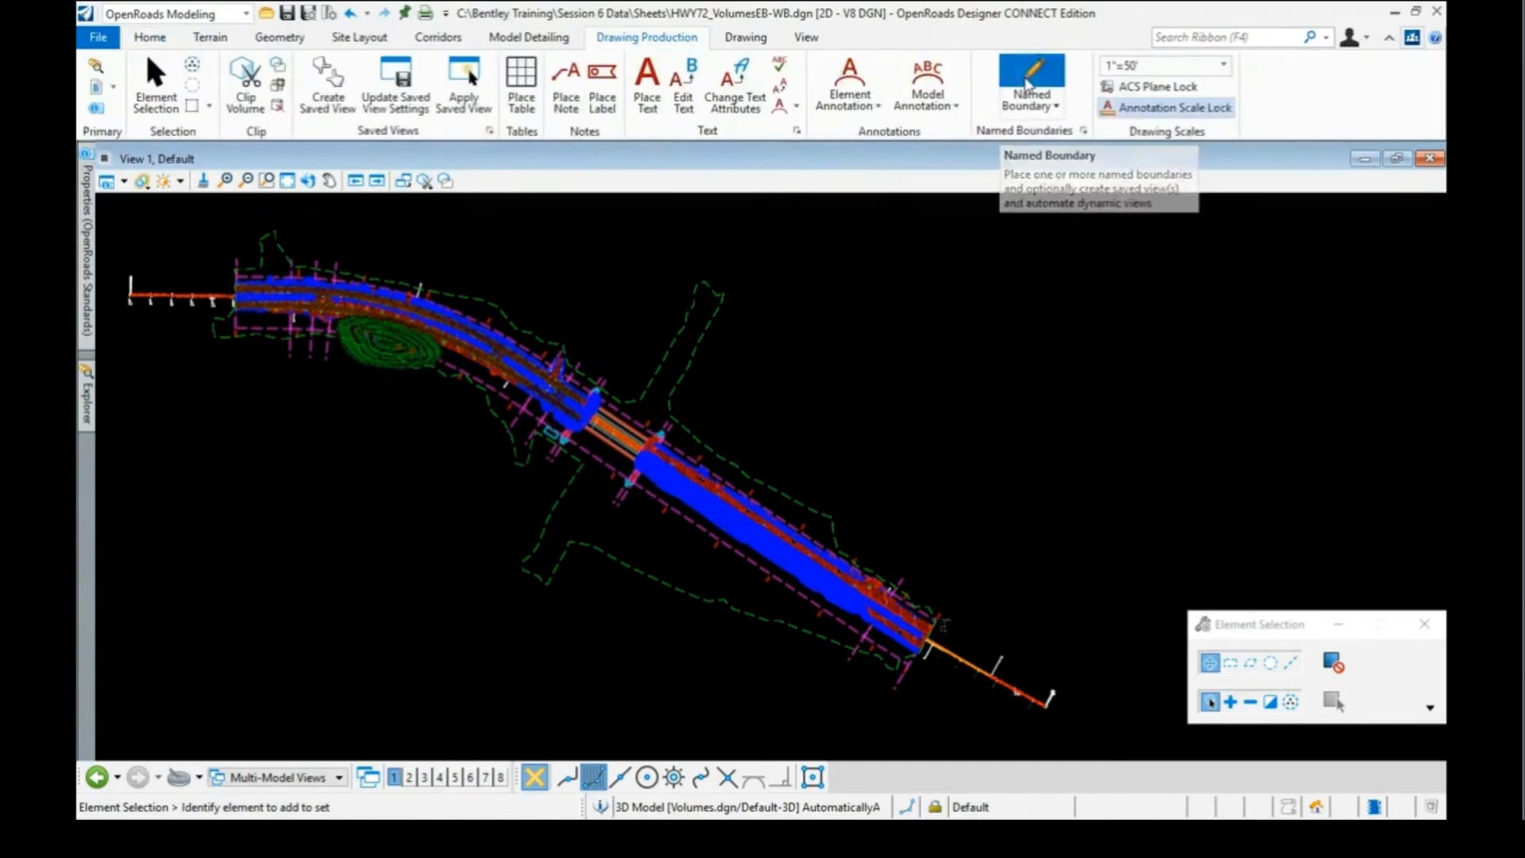
{"action": "left_click", "coordinate": [1032, 79]}
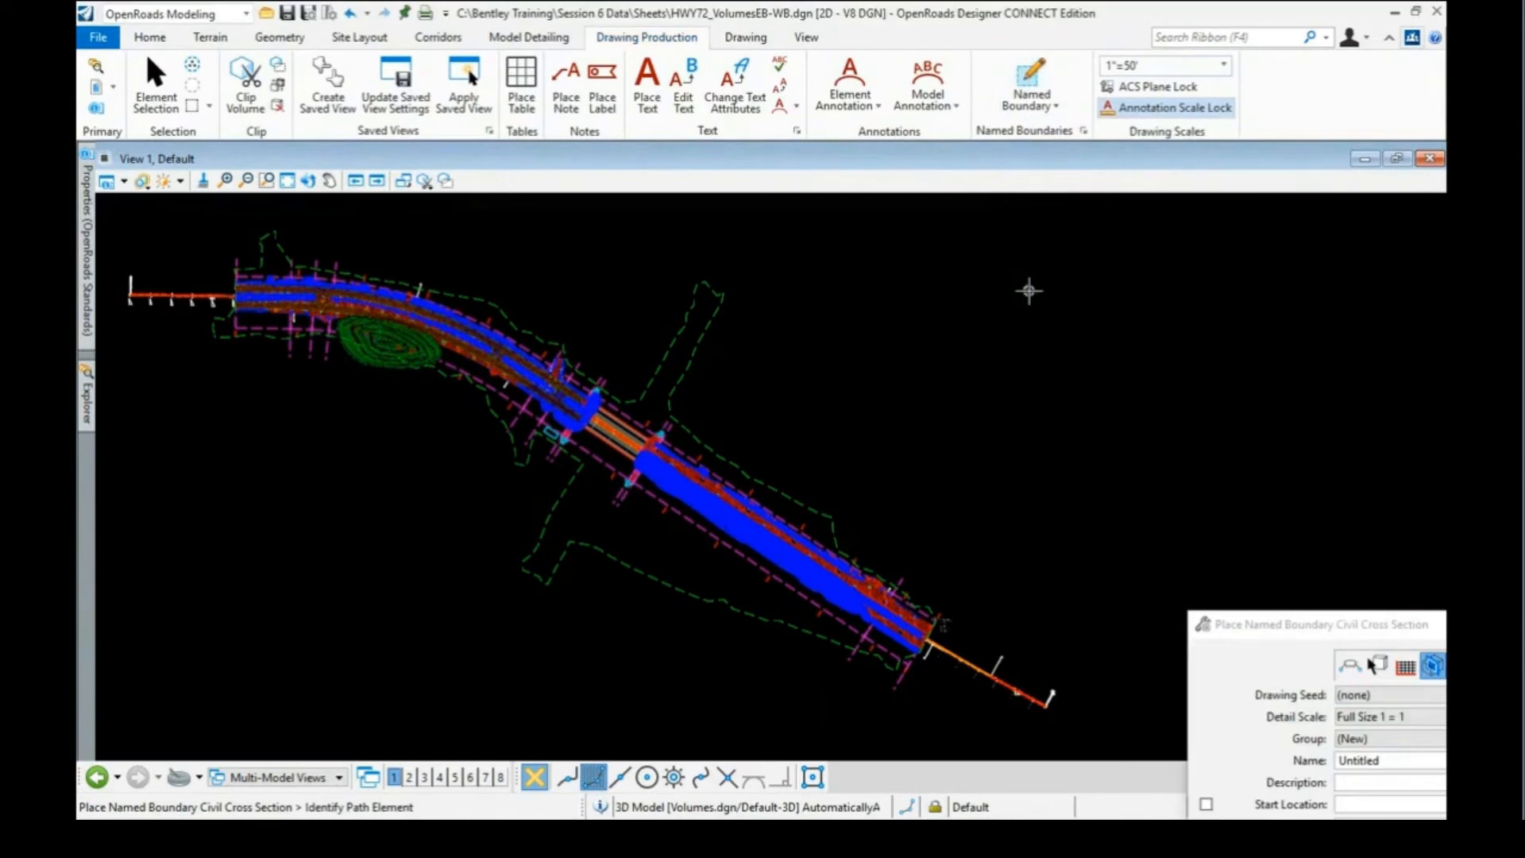
{"action": "left_click_drag", "start_coordinate": [1258, 630], "coordinate": [1000, 250]}
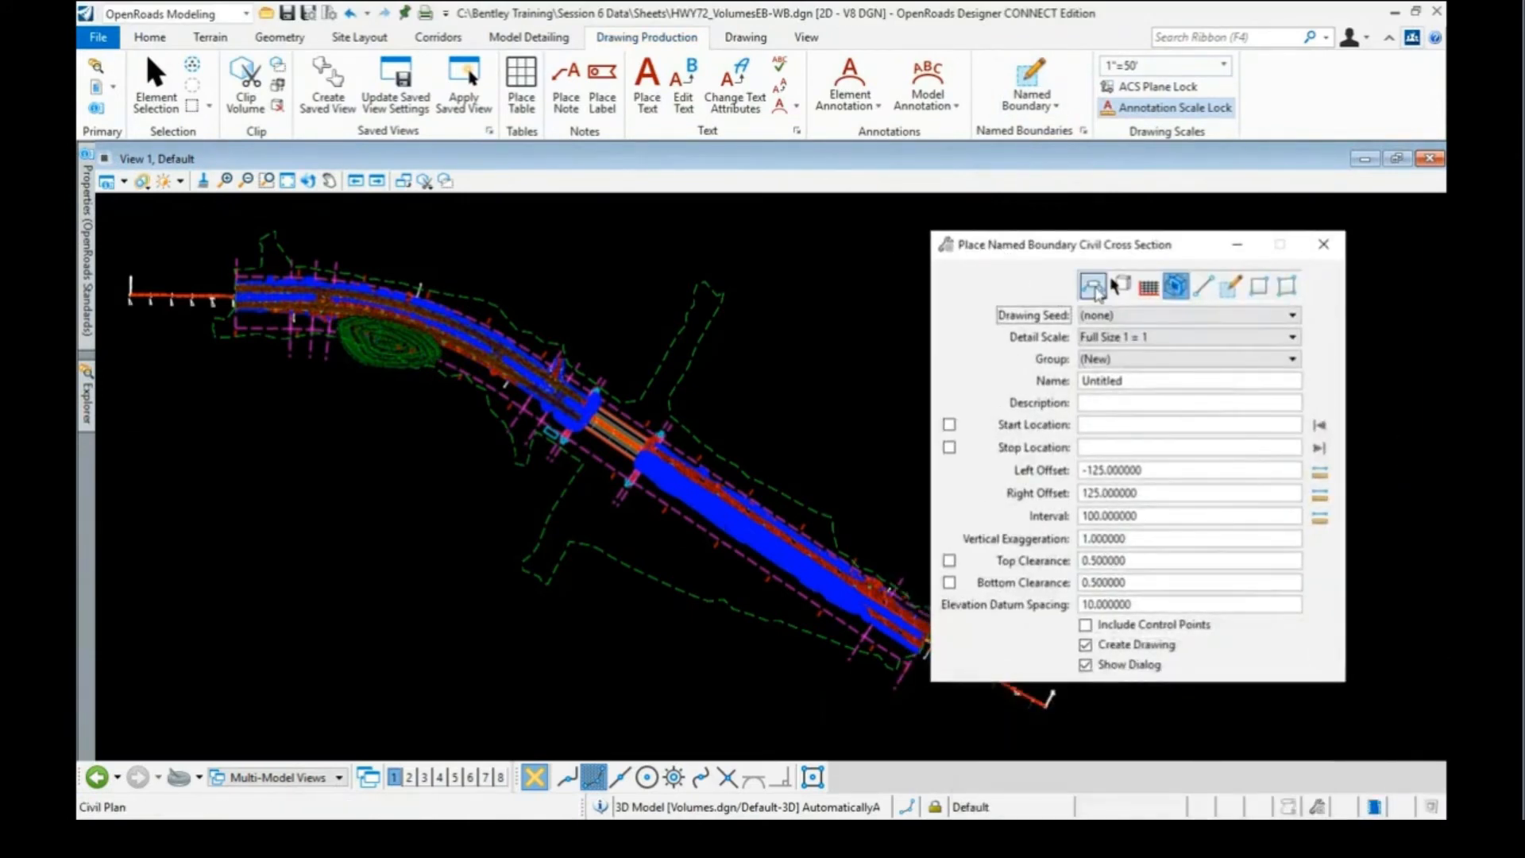
{"action": "left_click", "coordinate": [1093, 286]}
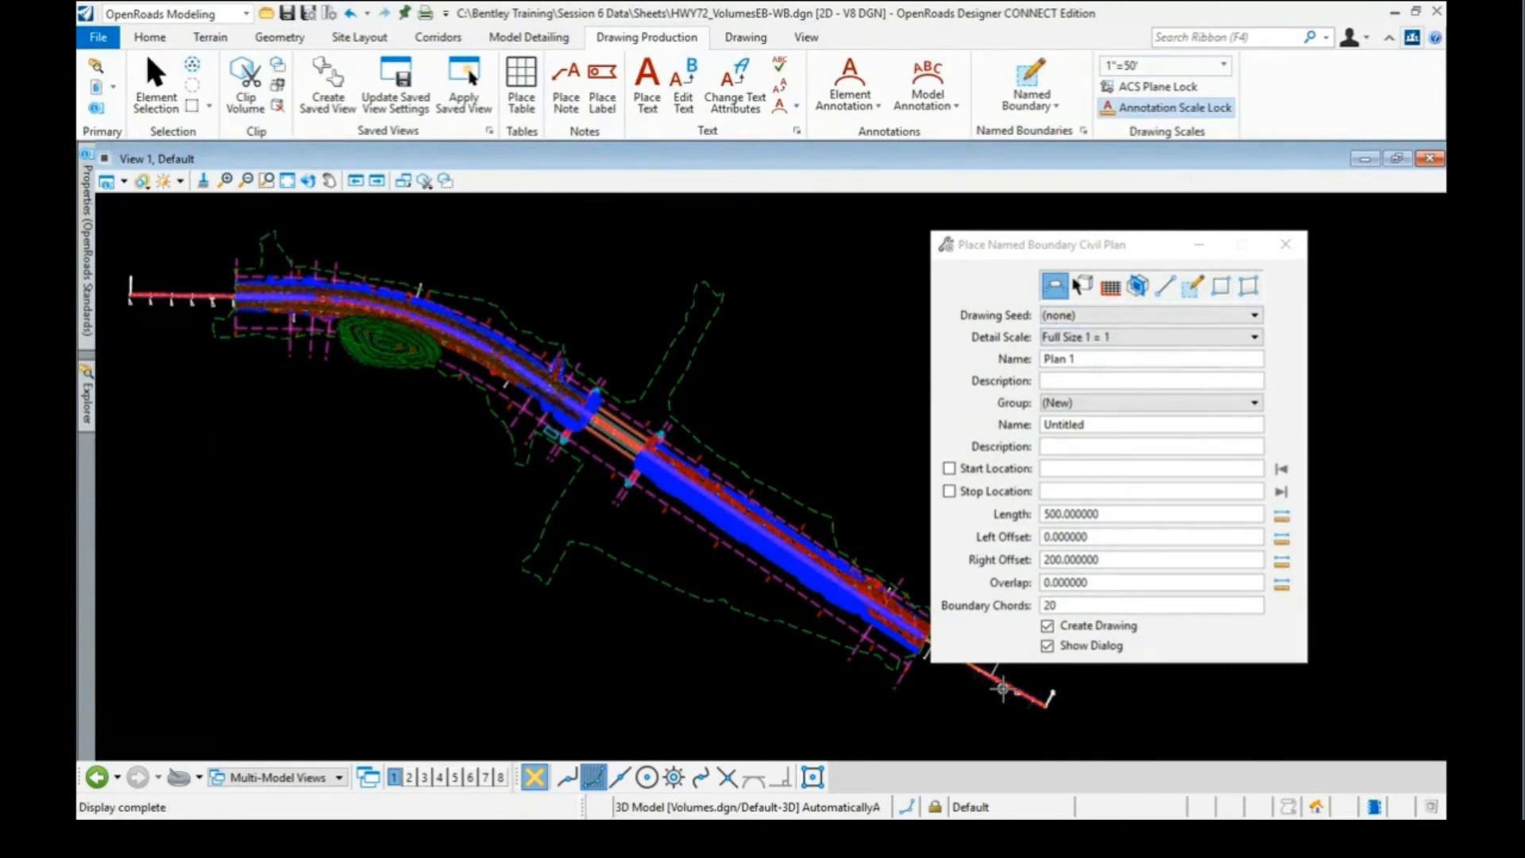
{"action": "left_click", "coordinate": [1000, 688]}
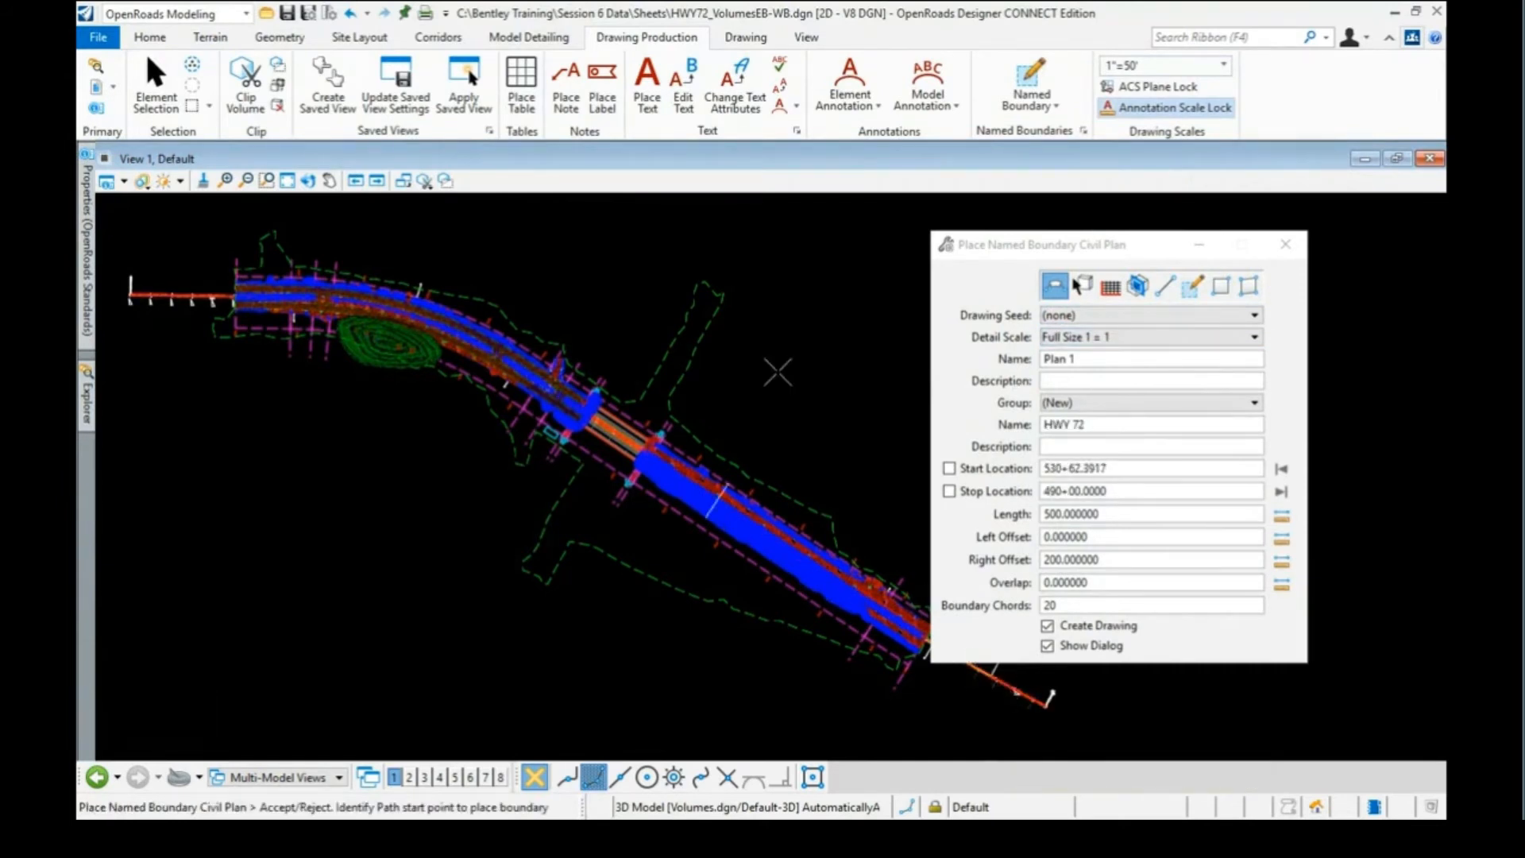
{"action": "left_click", "coordinate": [817, 367]}
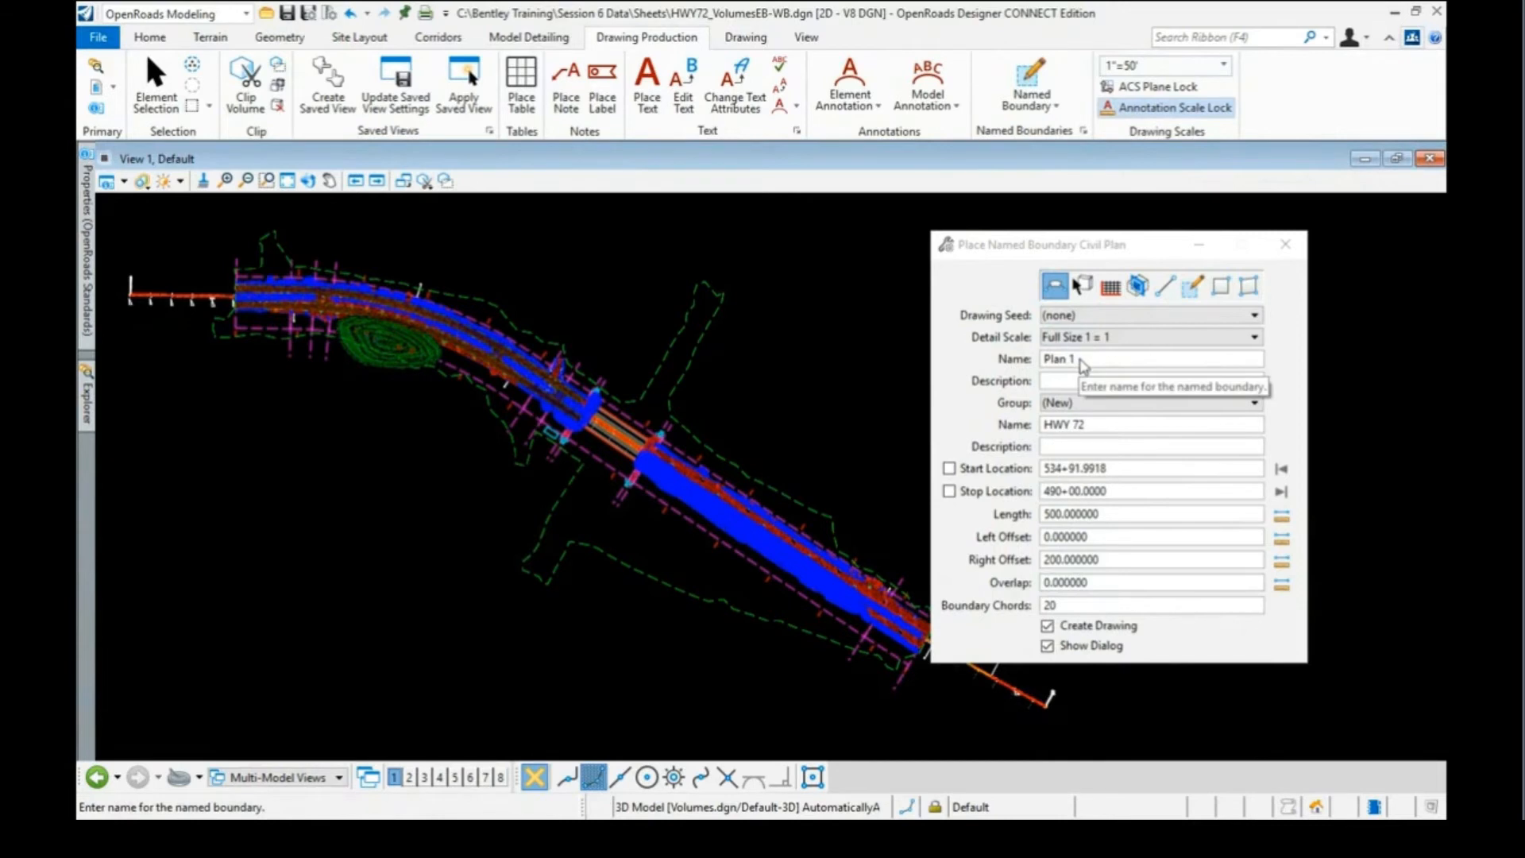
Name the new boundary group HWY 72-EB-WB and the named boundary WB
{"action": "left_click", "coordinate": [1092, 428]}
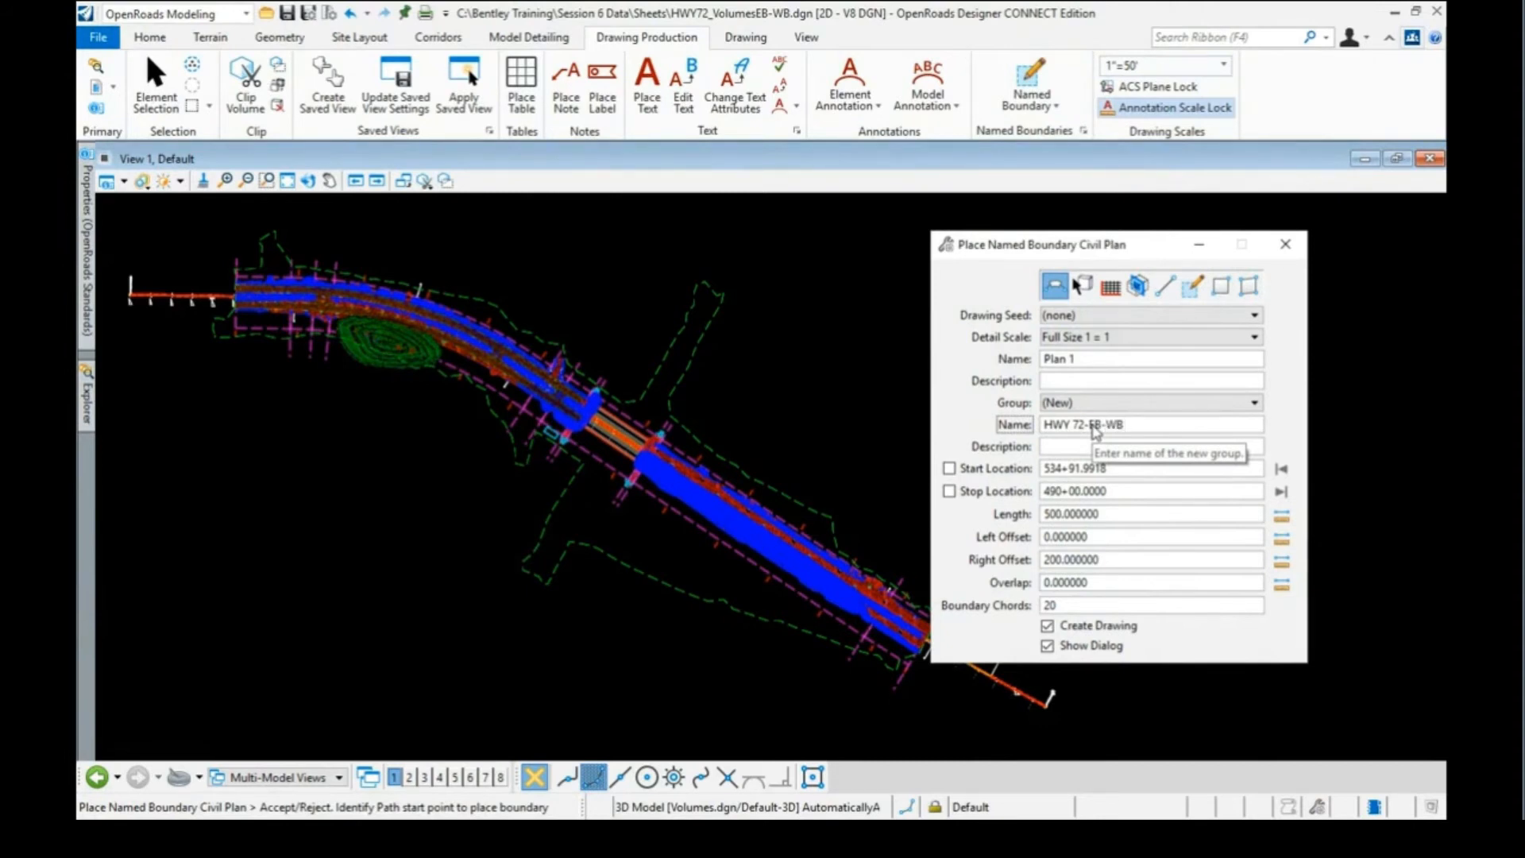
{"action": "left_click", "coordinate": [1027, 362]}
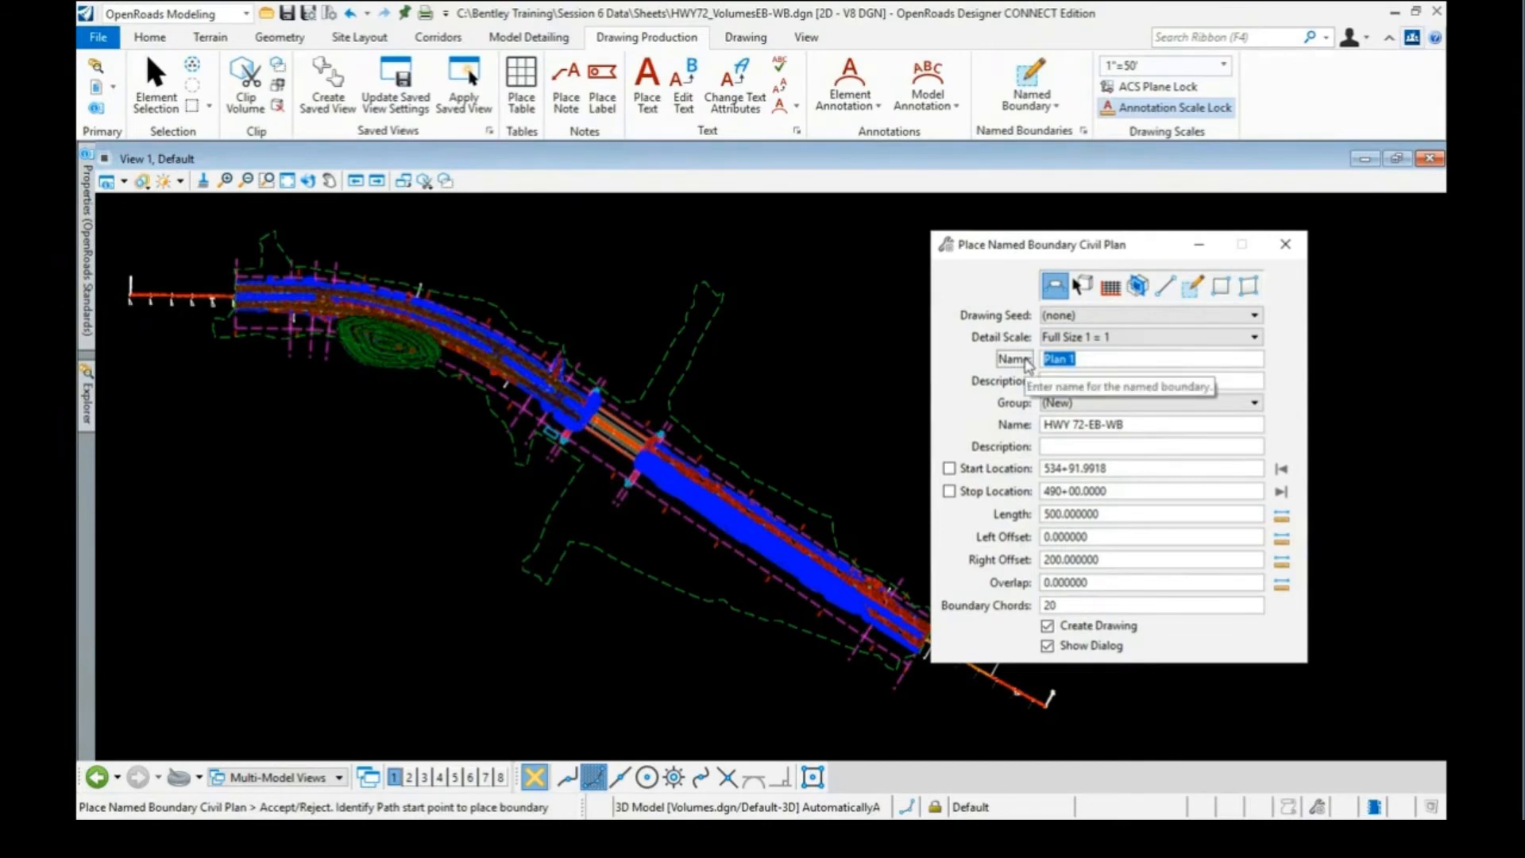
{"action": "type", "text": "WB"}
{"action": "key", "text": "Tab"}
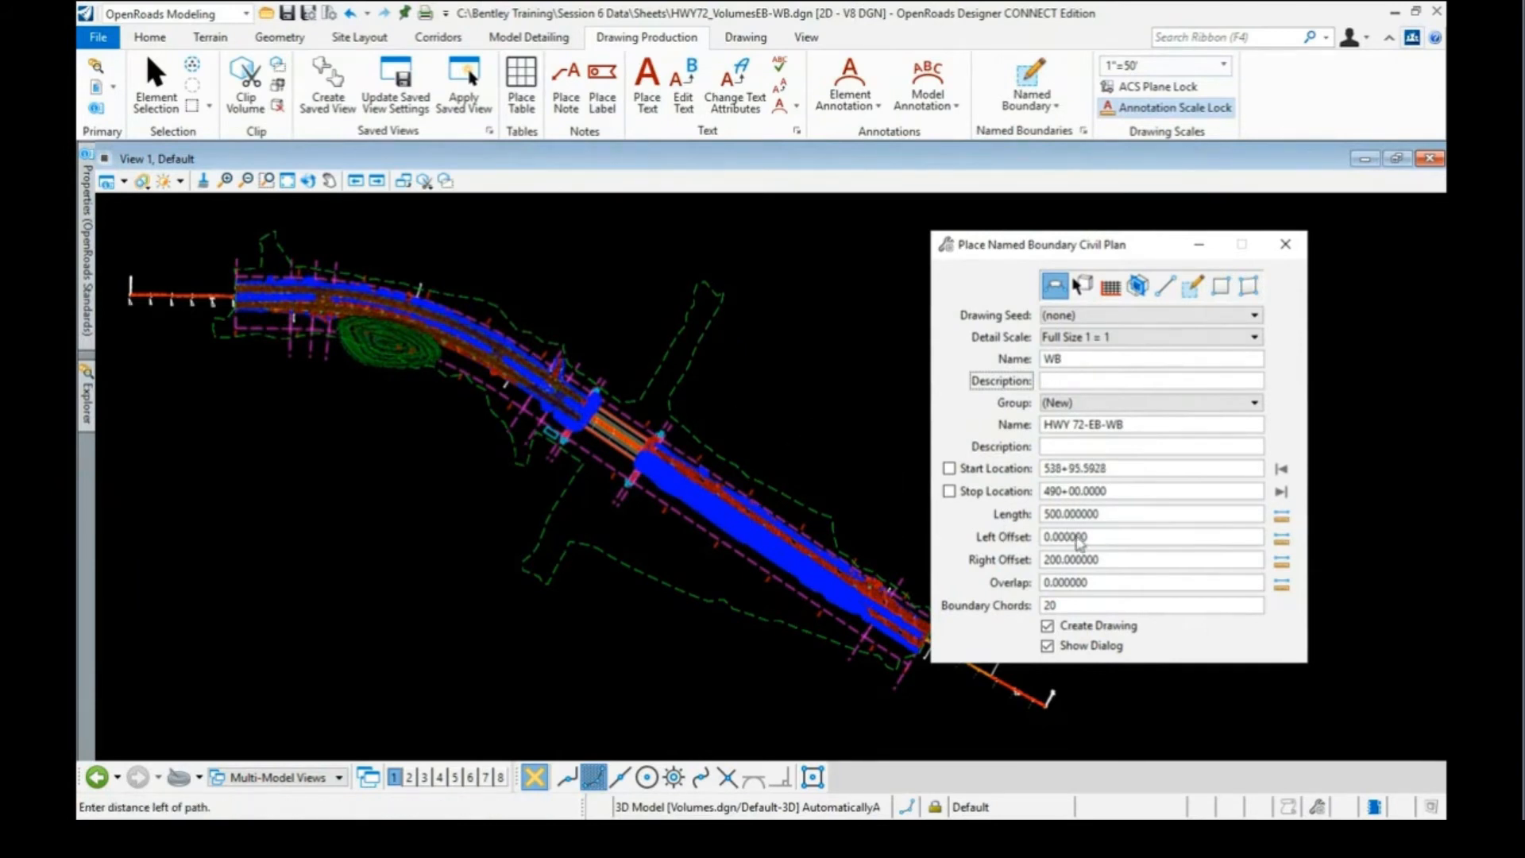
Set the plan boundary's left offset to -200 and its right offset to 0
{"action": "left_click", "coordinate": [1085, 544]}
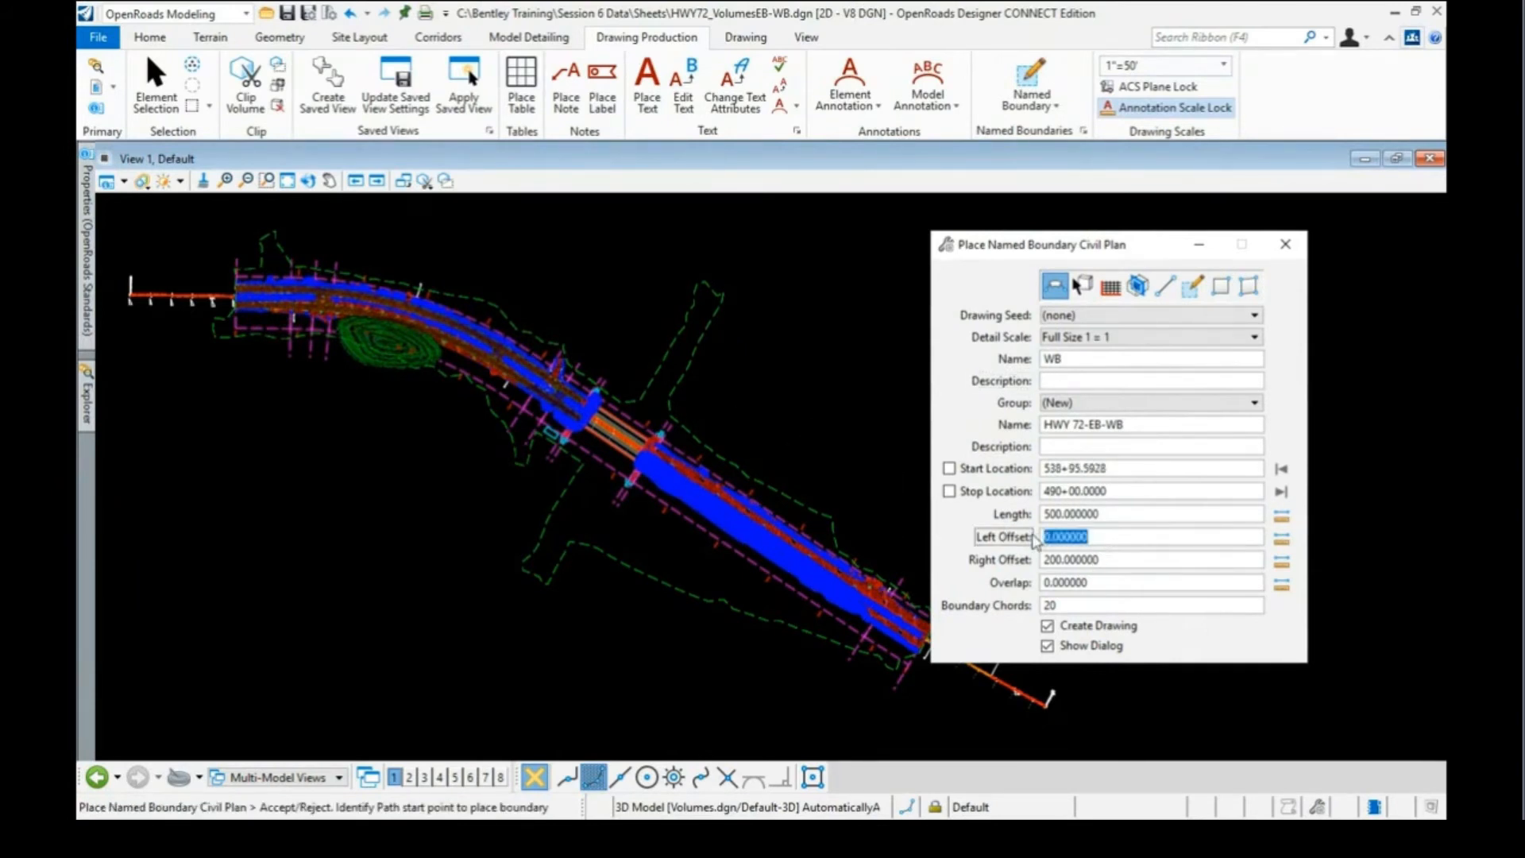
{"action": "type", "text": "-200"}
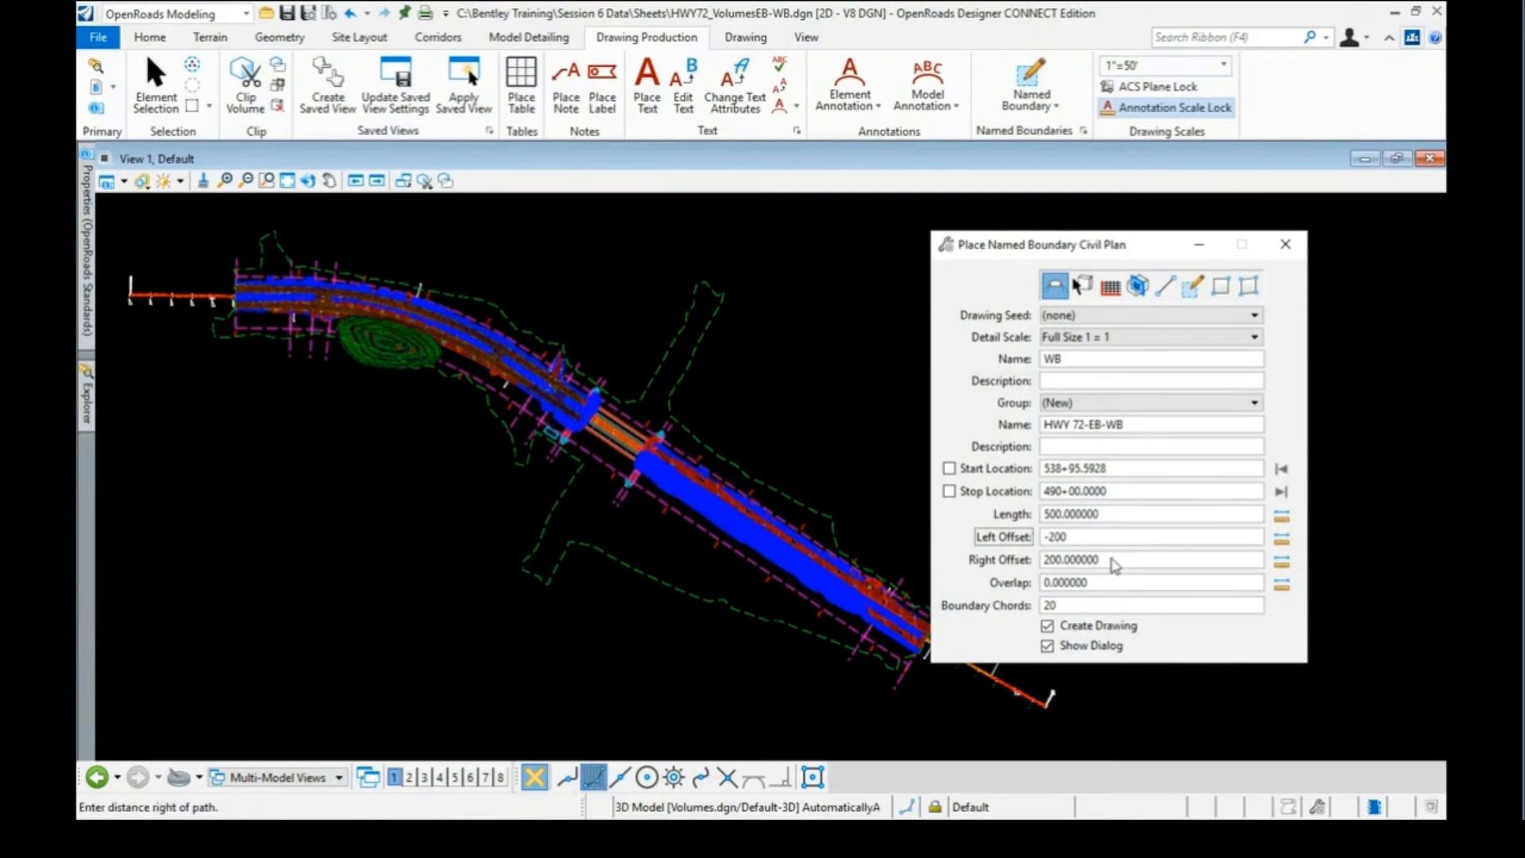
{"action": "left_click", "coordinate": [1120, 563]}
{"action": "double_click", "coordinate": [1104, 561]}
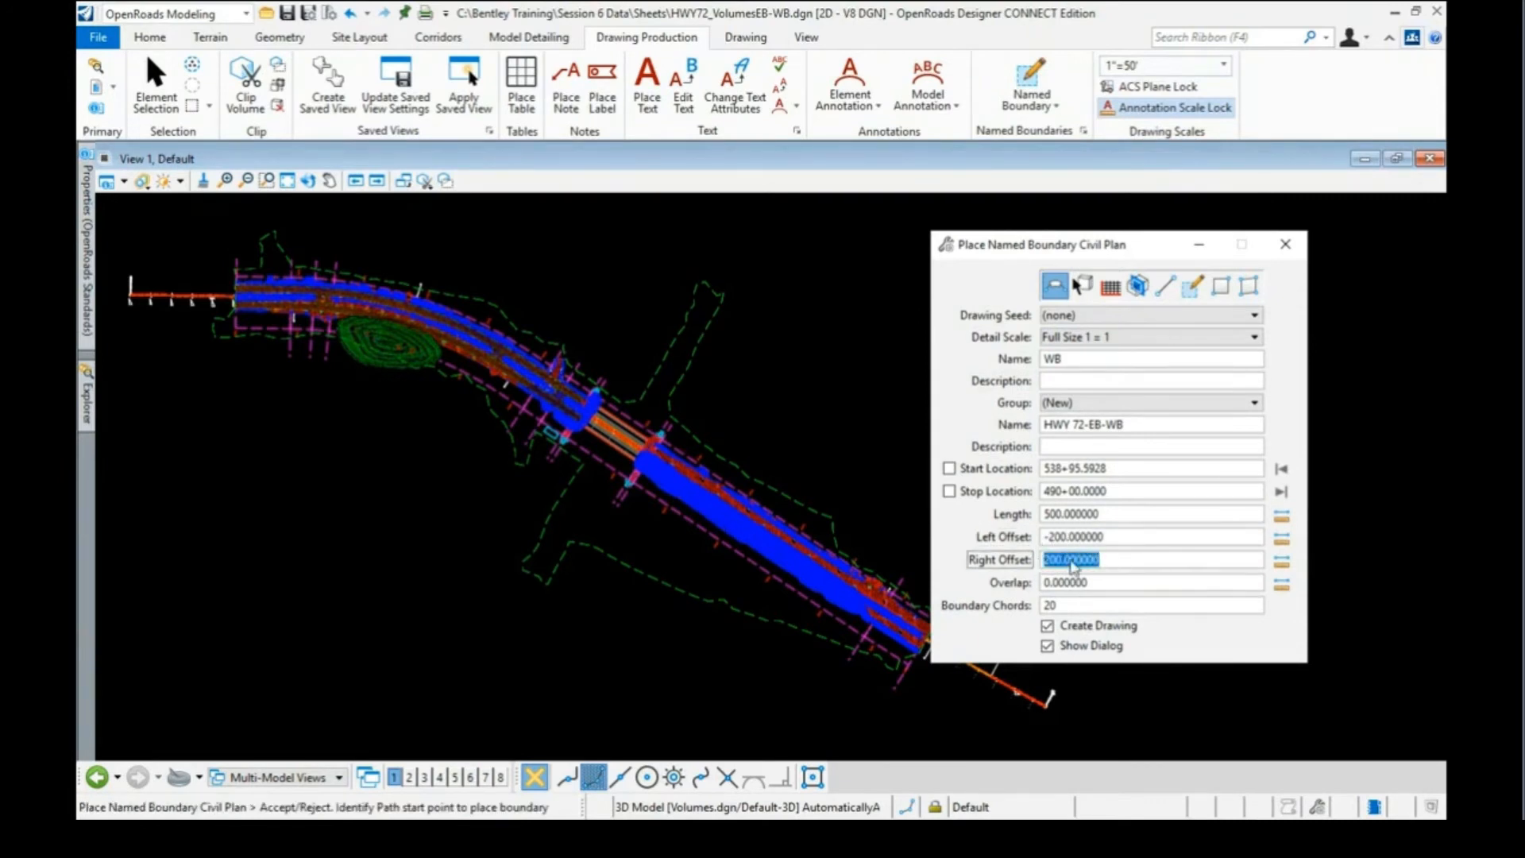
{"action": "type", "text": "0"}
{"action": "left_click", "coordinate": [1108, 538]}
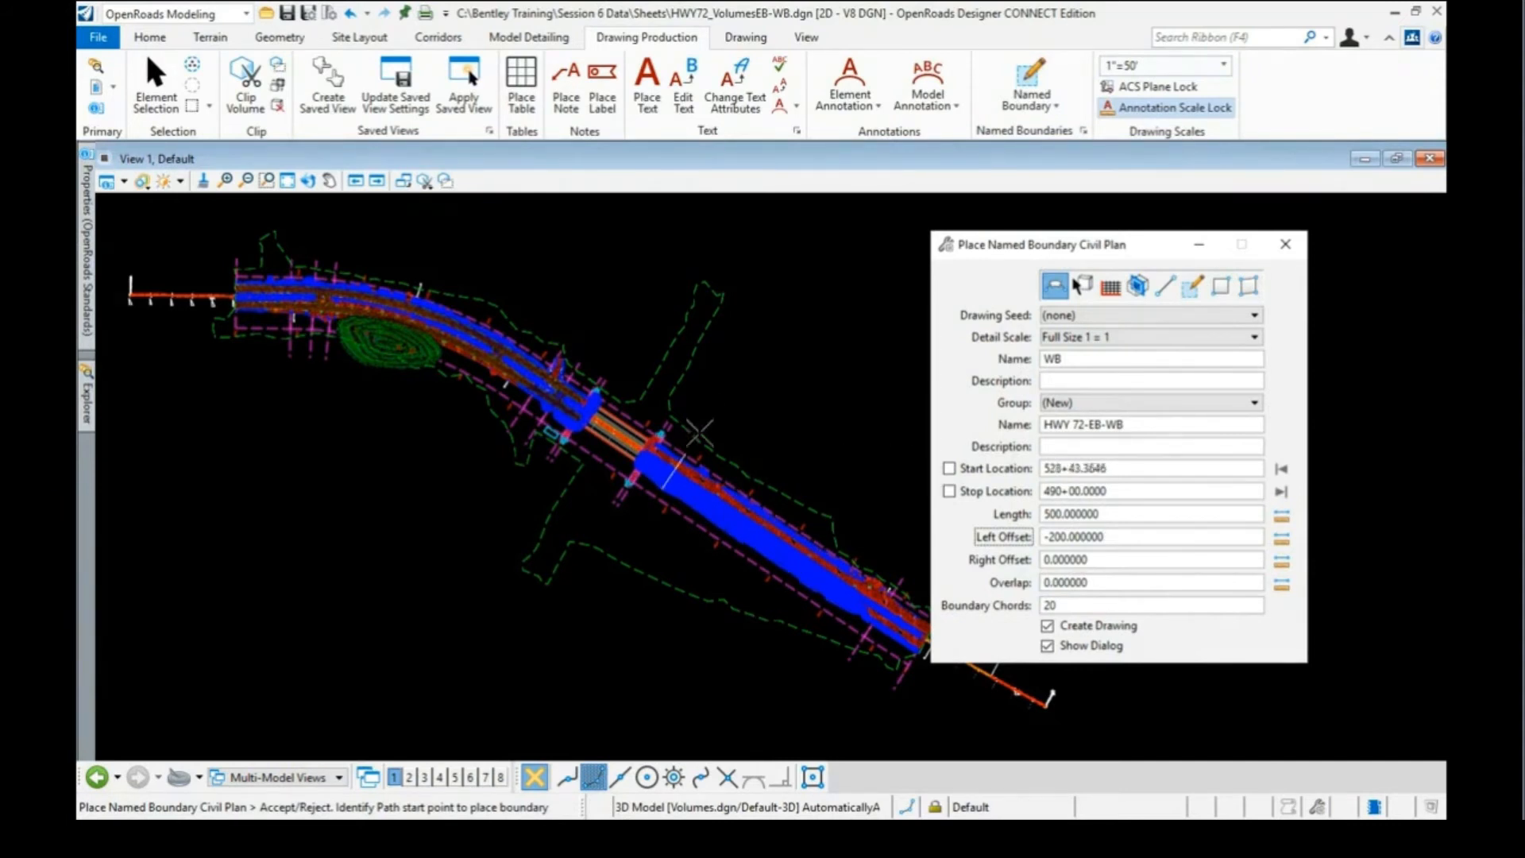
Start the westbound boundaries on the alignment at the bridge, at about station 525+68
{"action": "scroll", "coordinate": [679, 429], "scroll_direction": "up", "scroll_amount": 1}
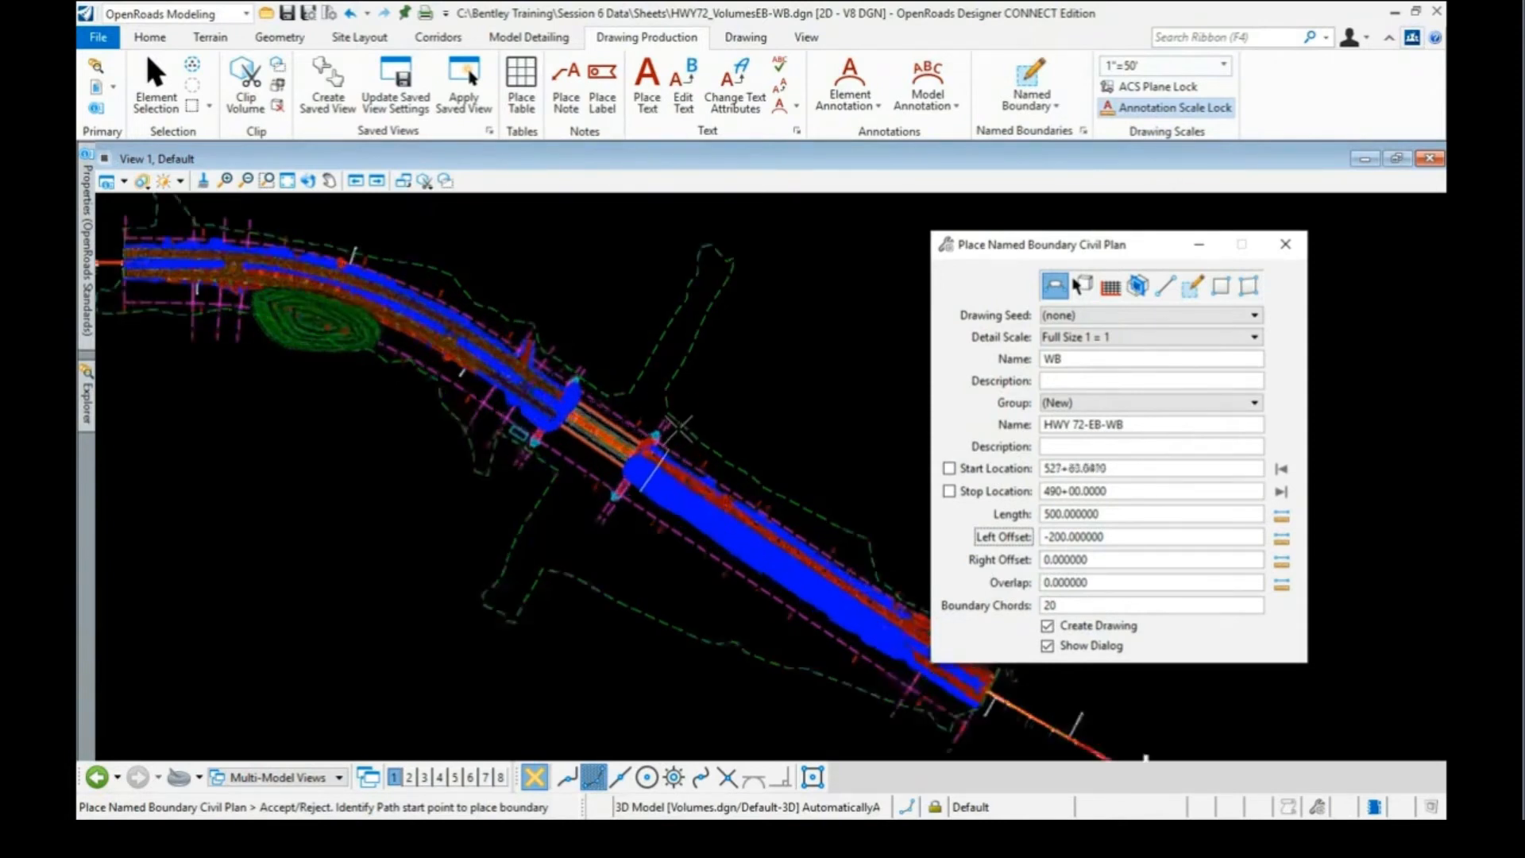
{"action": "scroll", "coordinate": [679, 429], "scroll_direction": "up", "scroll_amount": 2}
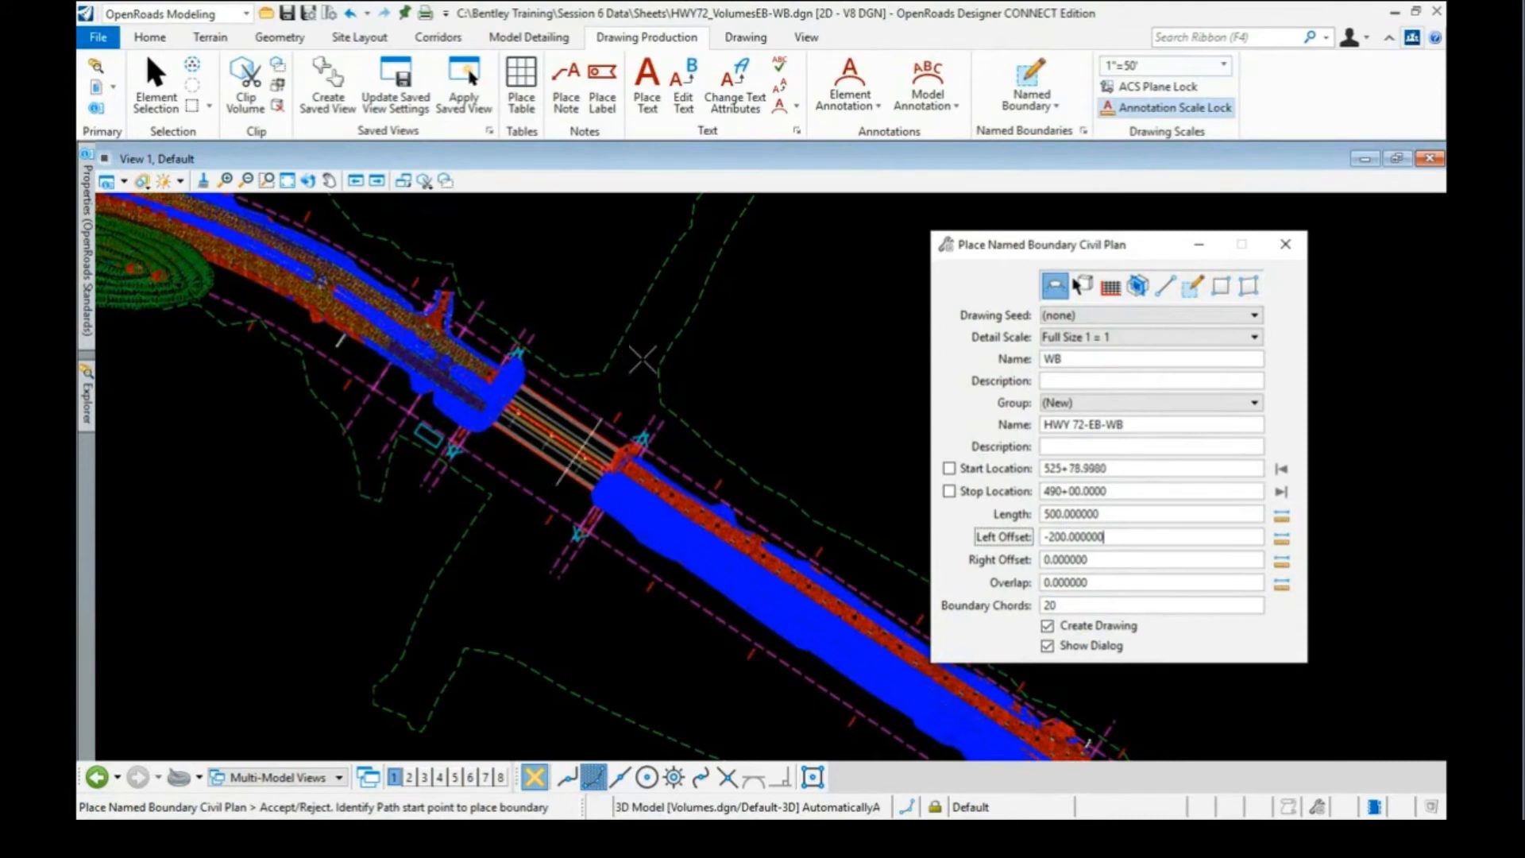
{"action": "left_click", "coordinate": [641, 352]}
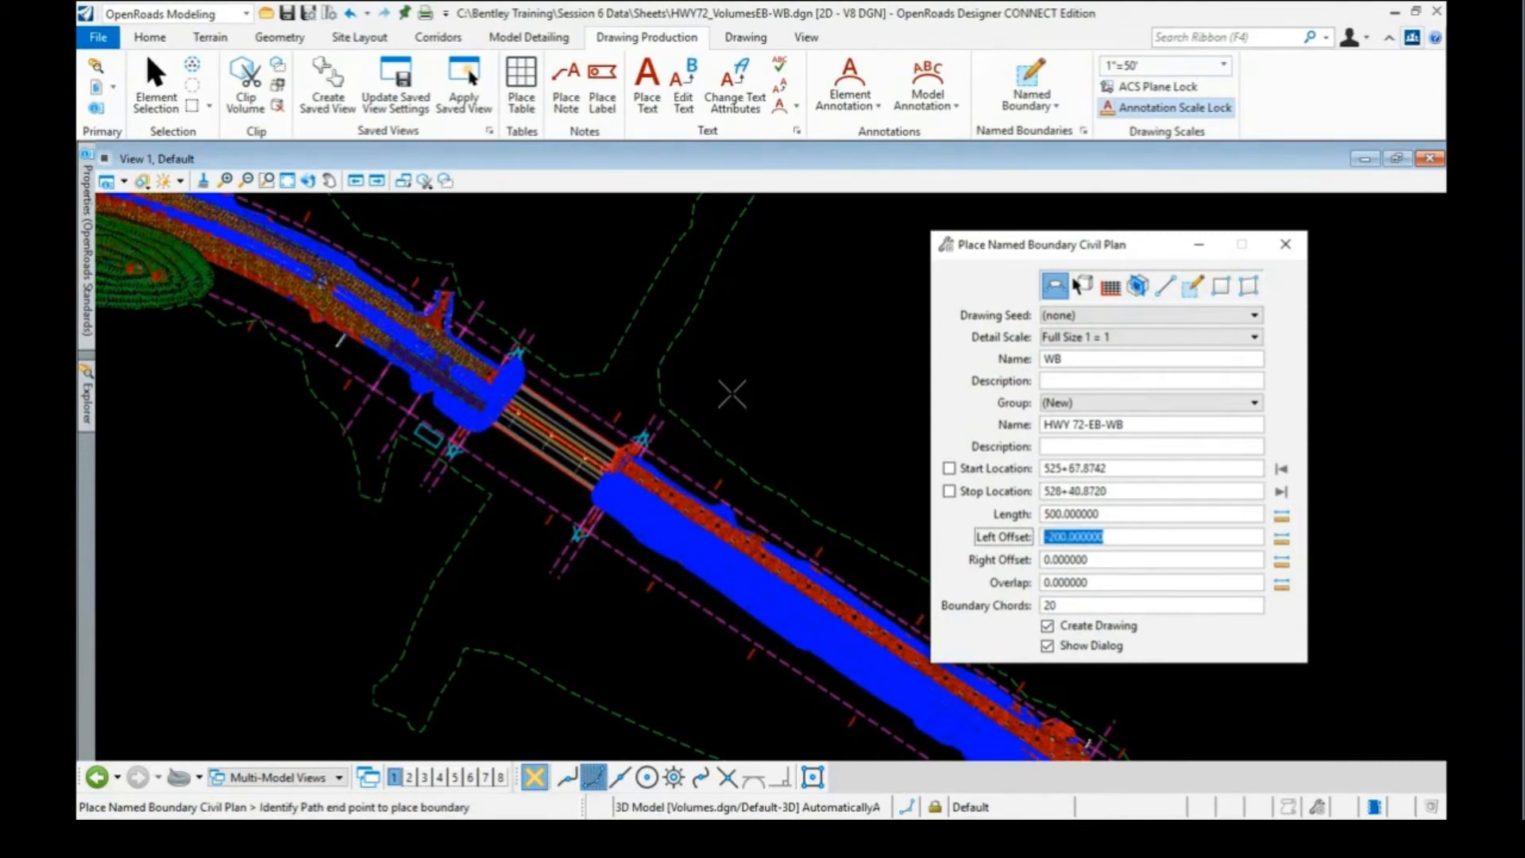
Turn off drawing creation and place the WB boundaries up to about station 542+58, past the corridor's end
{"action": "scroll", "coordinate": [731, 393], "scroll_direction": "down", "scroll_amount": 3}
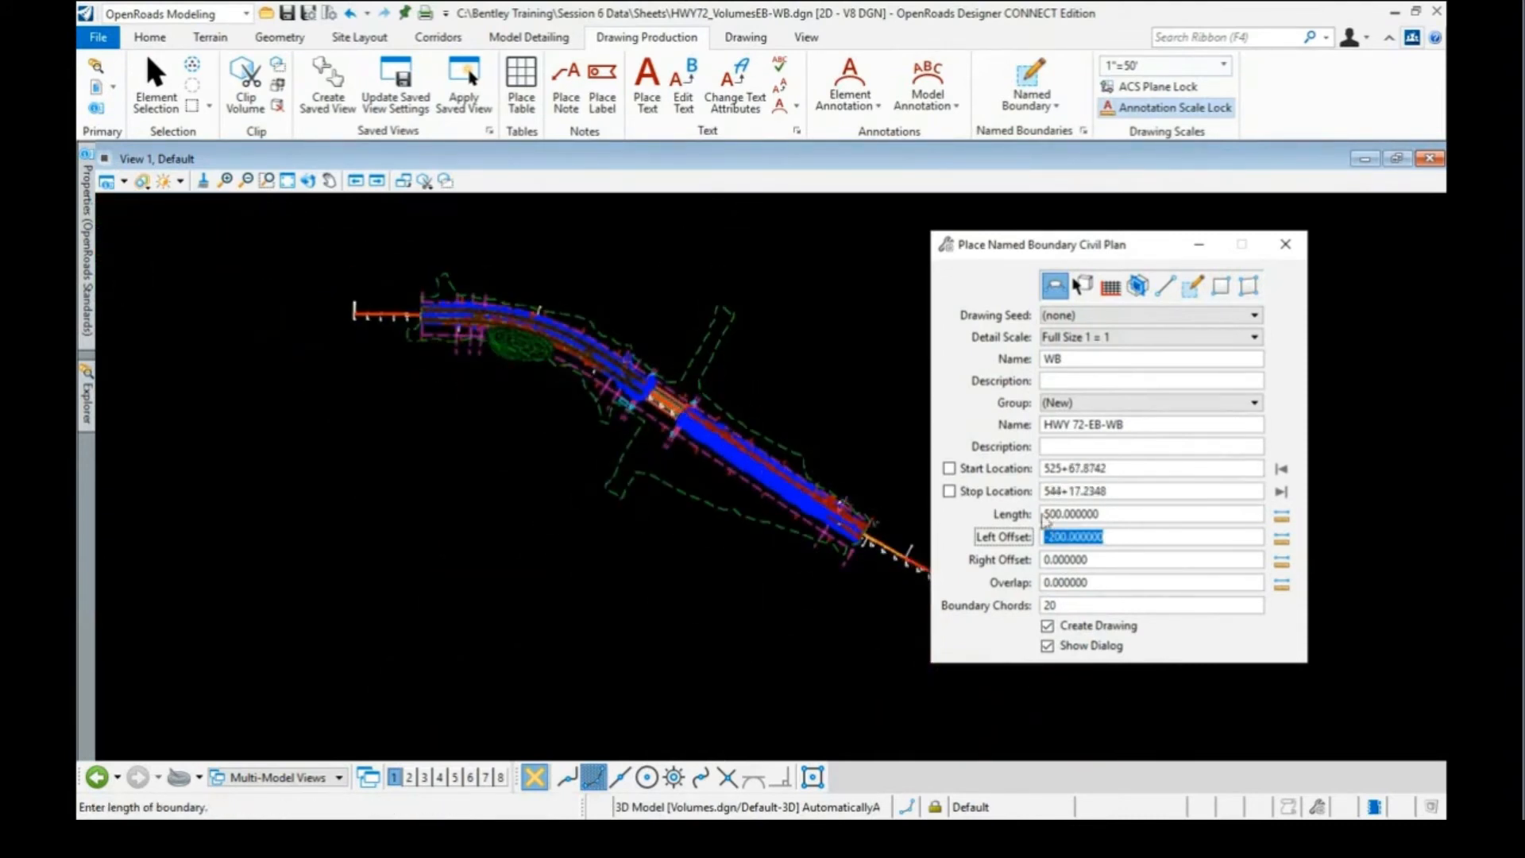
{"action": "scroll", "coordinate": [723, 379], "scroll_direction": "down", "scroll_amount": 1}
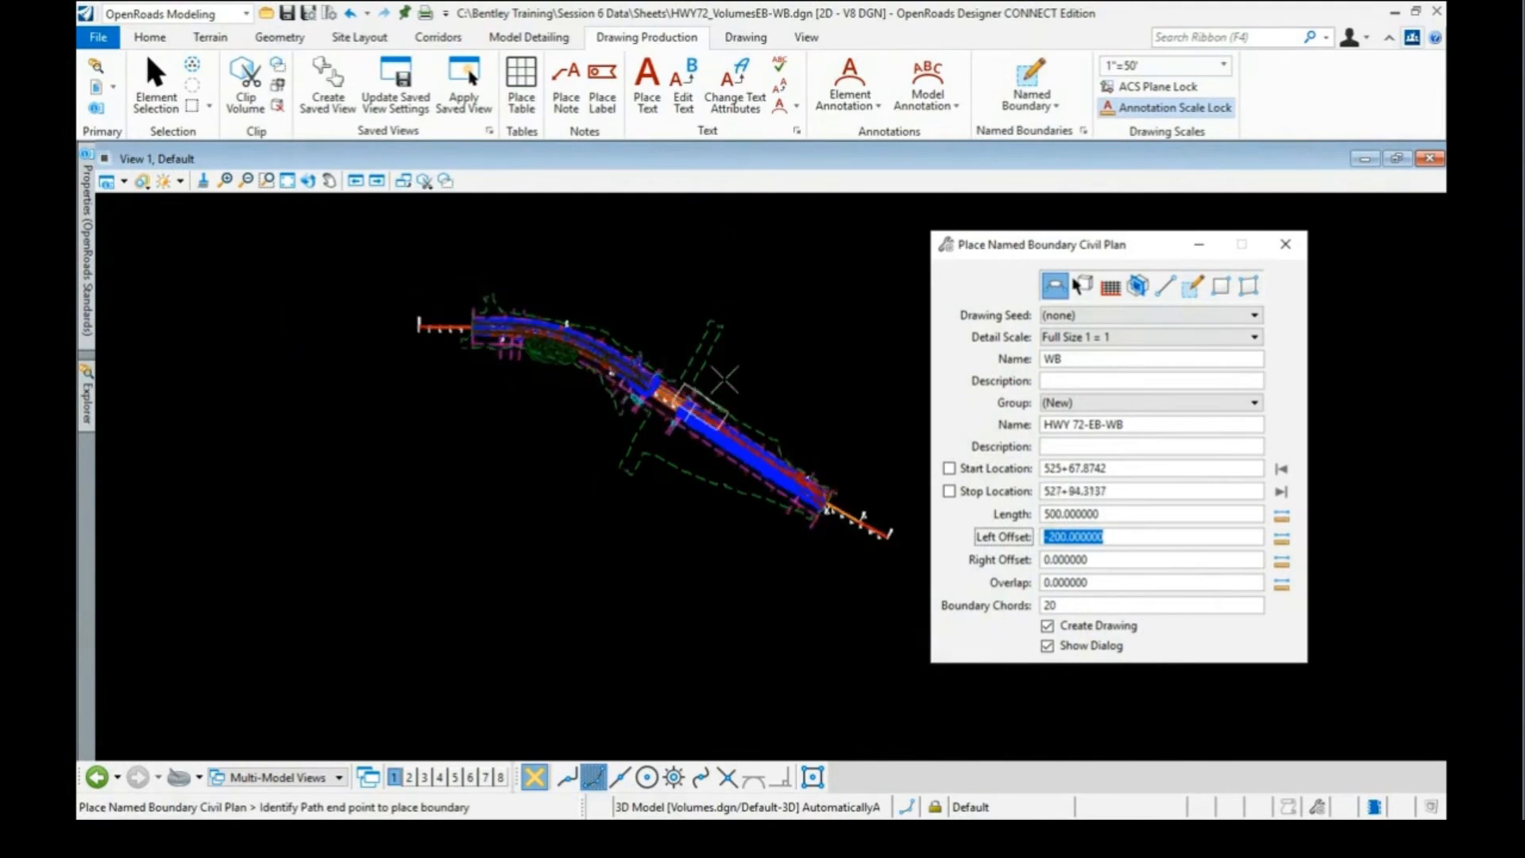
{"action": "scroll", "coordinate": [723, 379], "scroll_direction": "up", "scroll_amount": 2}
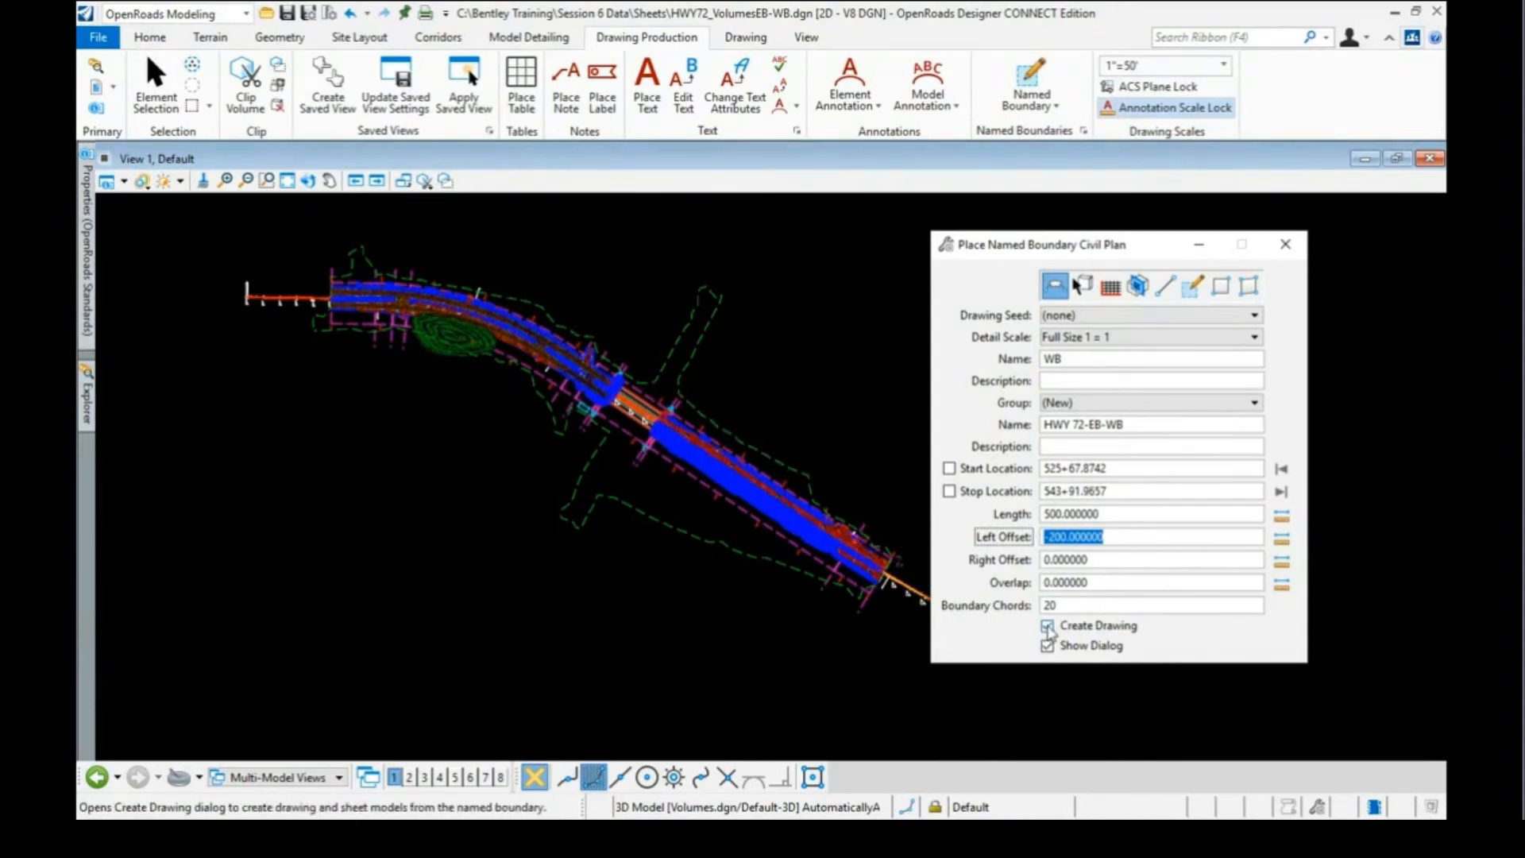
{"action": "left_click", "coordinate": [1048, 626]}
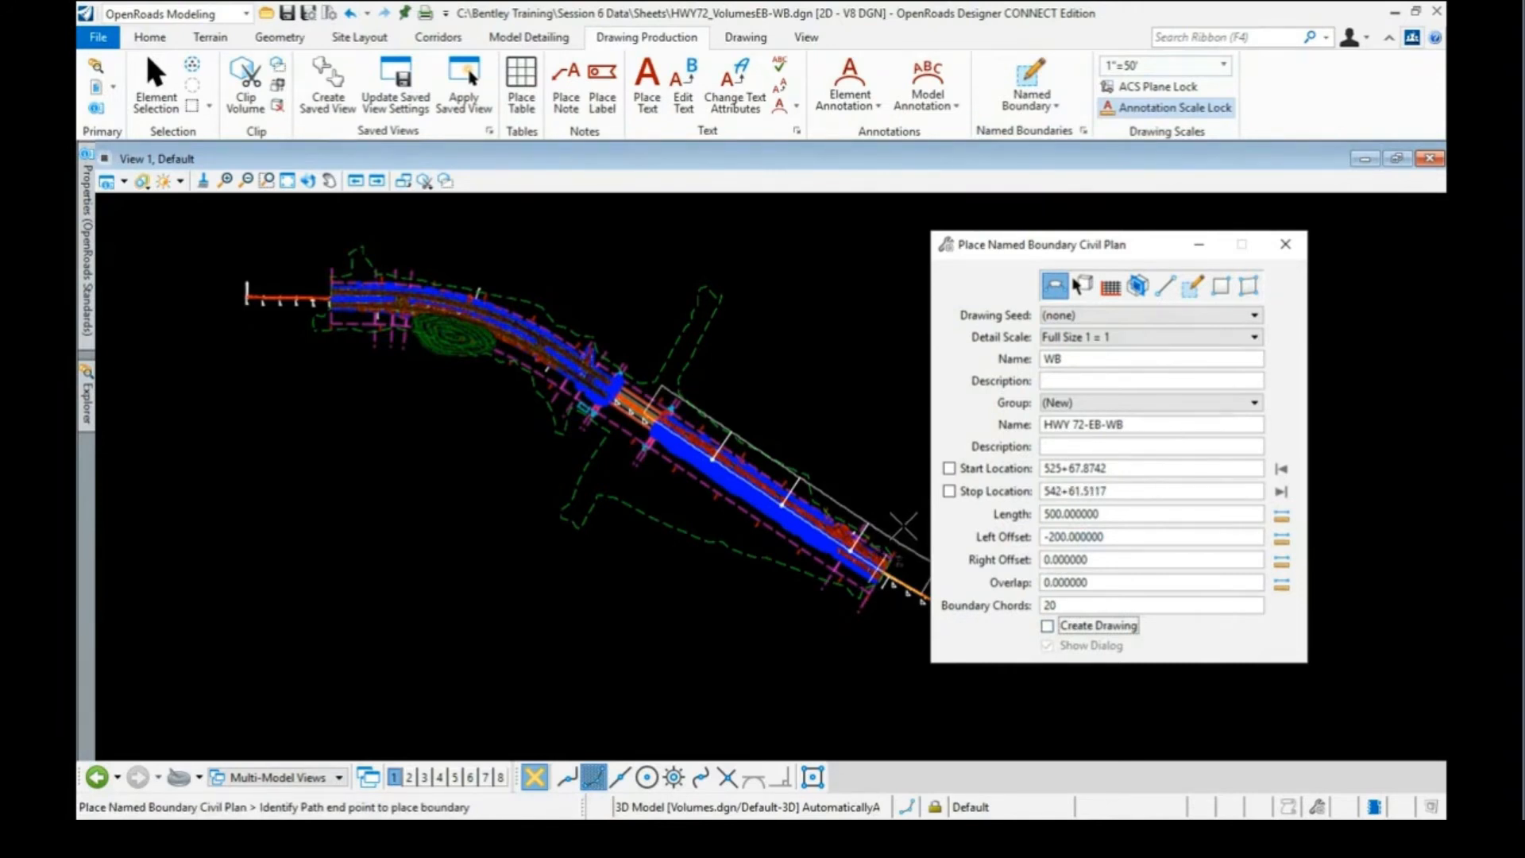
{"action": "left_click", "coordinate": [910, 524]}
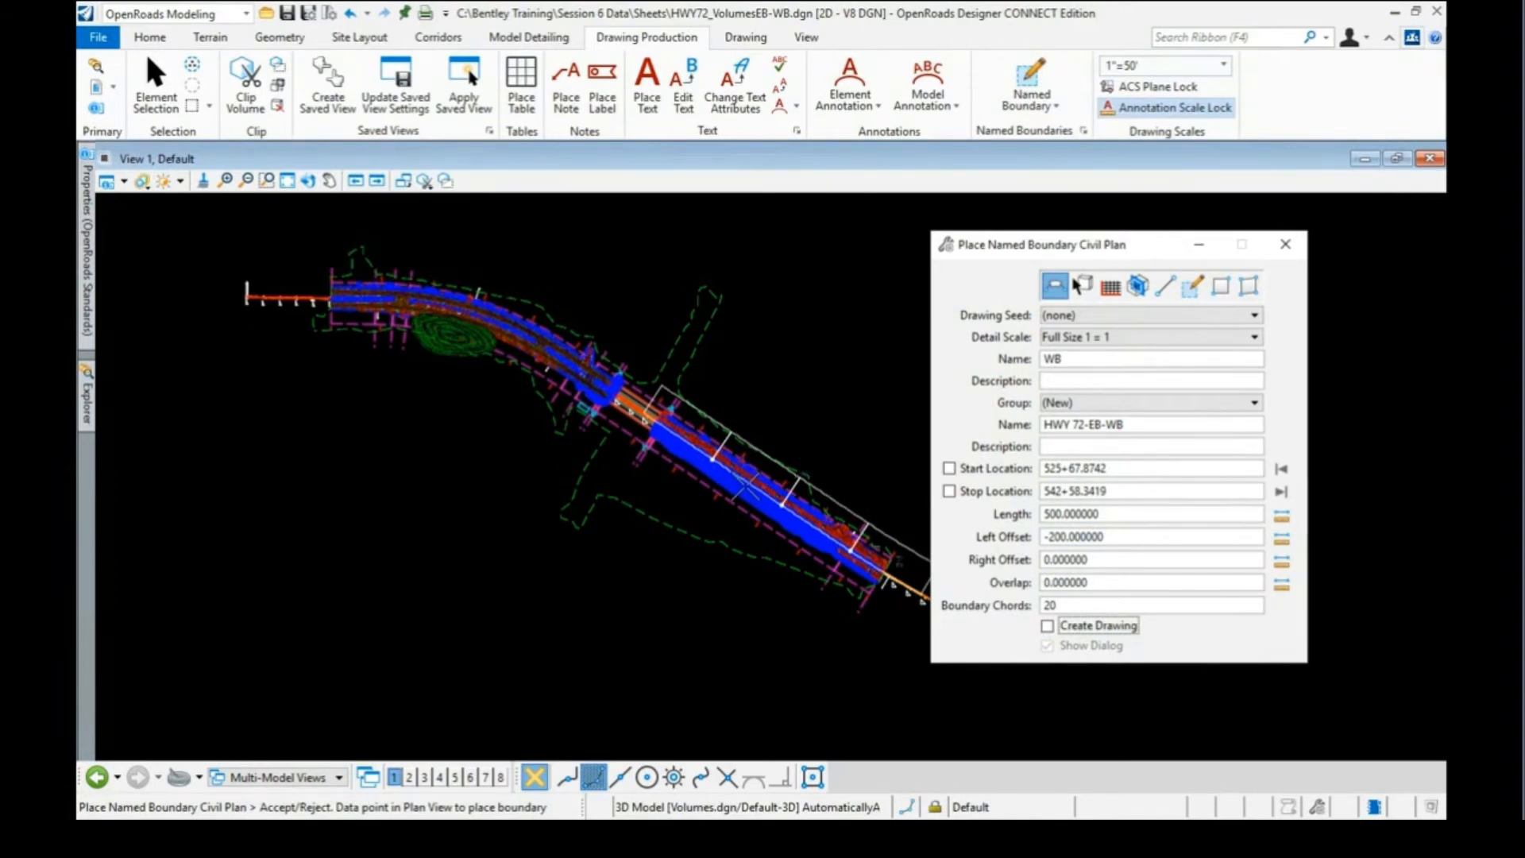
{"action": "left_click", "coordinate": [785, 421]}
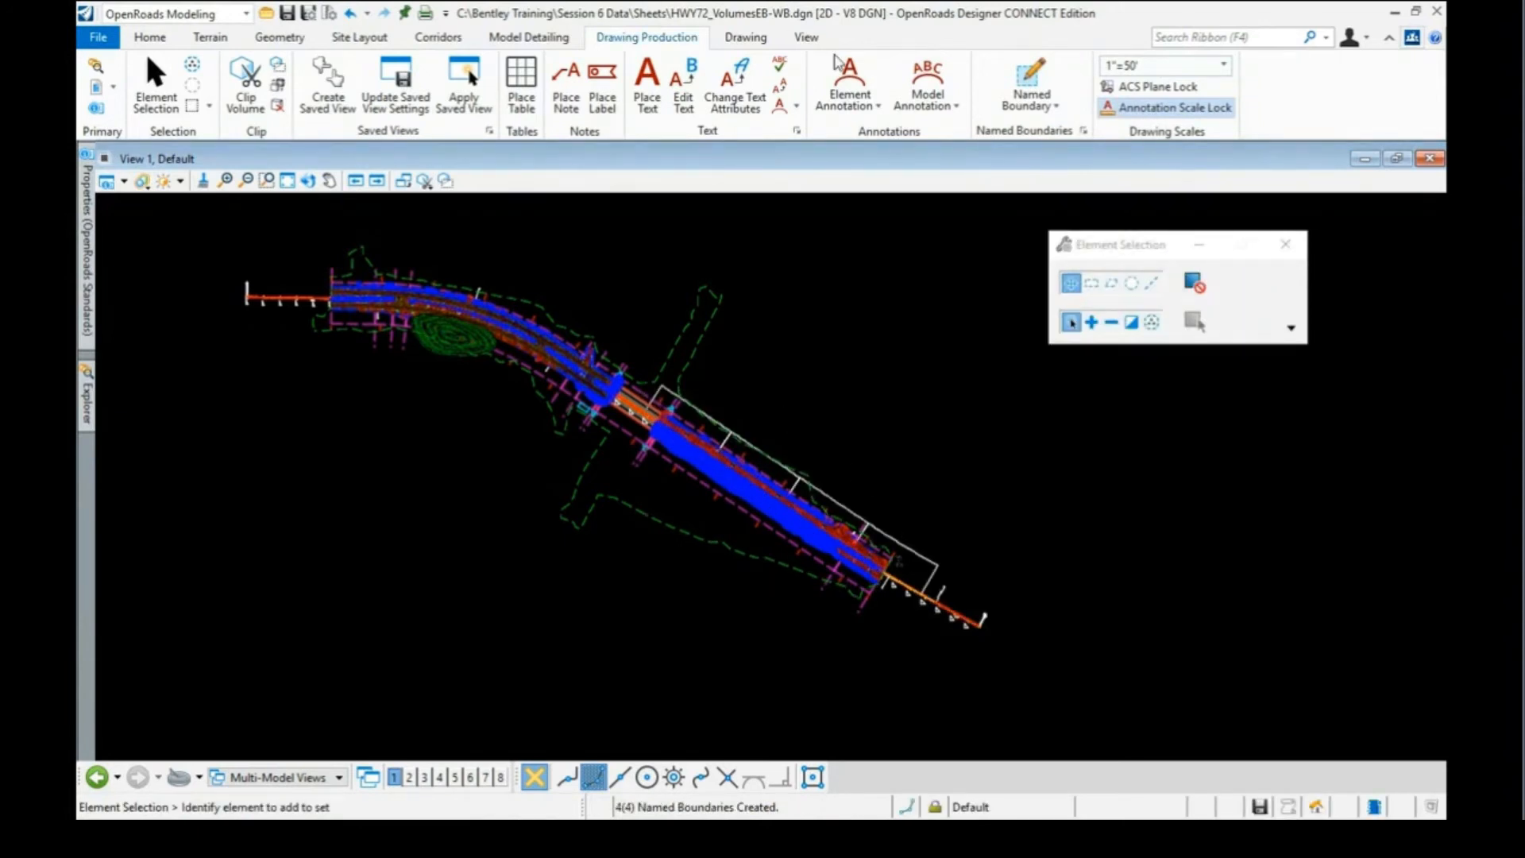
Start another Civil Plan named boundary along the HWY 72 alignment and assign it to the existing group HWY 72-EB-WB
{"action": "left_click", "coordinate": [1031, 79]}
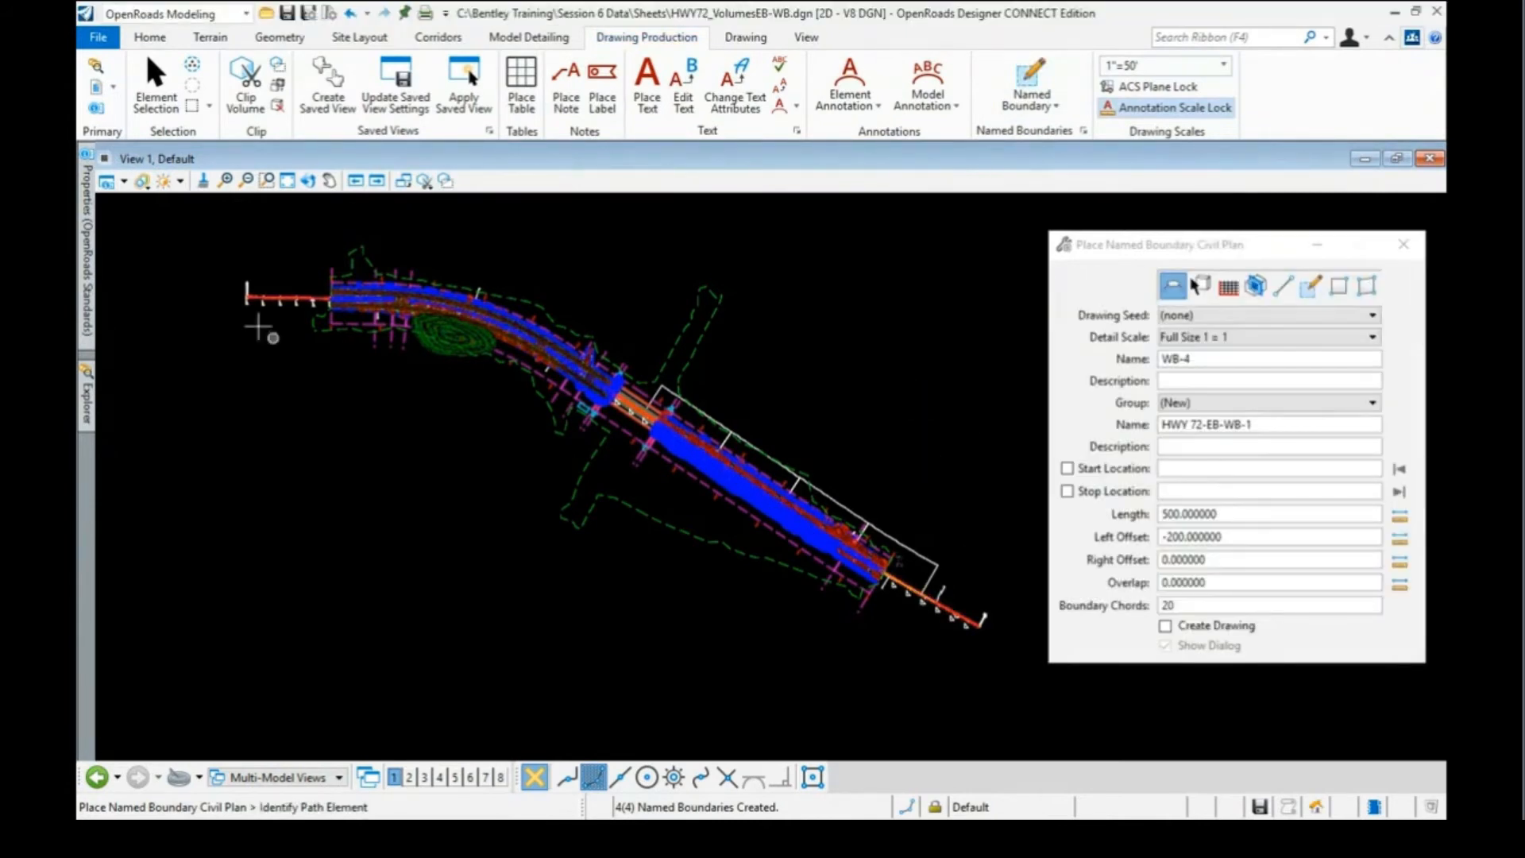
{"action": "left_click", "coordinate": [266, 296]}
{"action": "left_click", "coordinate": [970, 381]}
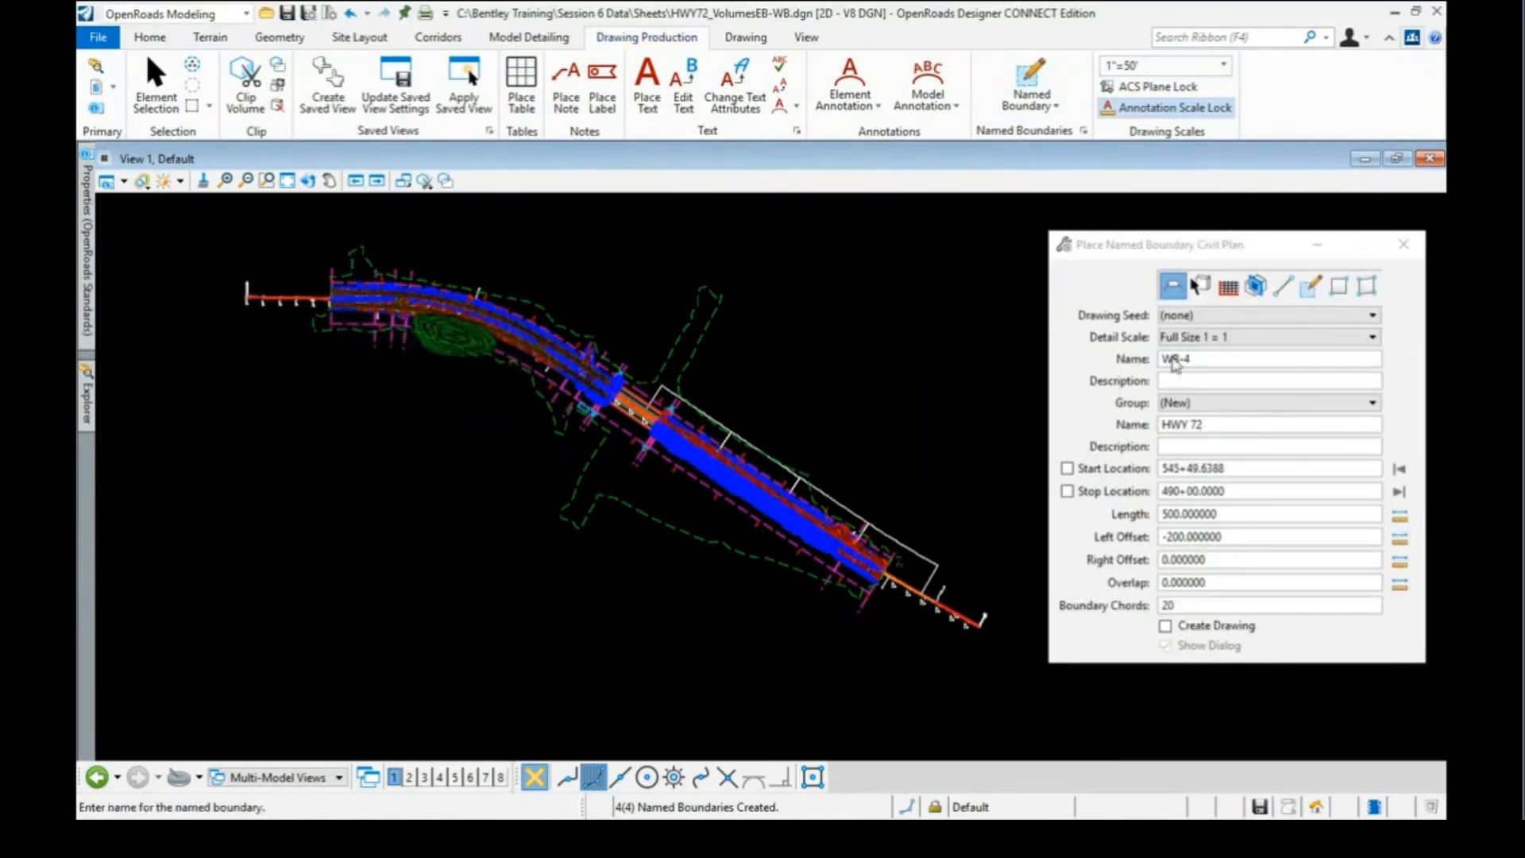
{"action": "left_click", "coordinate": [1366, 403]}
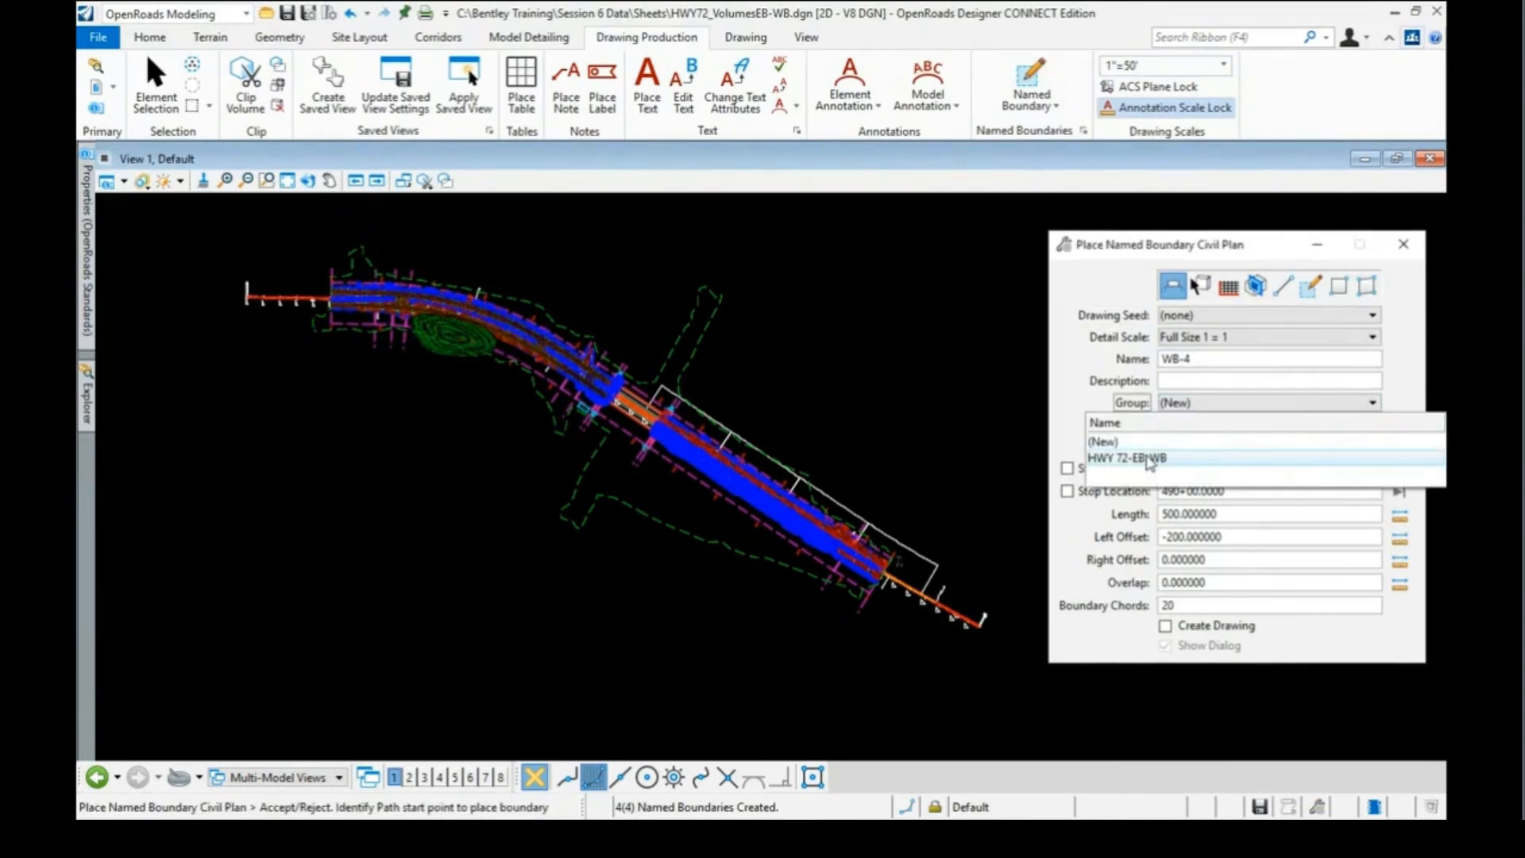
{"action": "left_click", "coordinate": [1149, 459]}
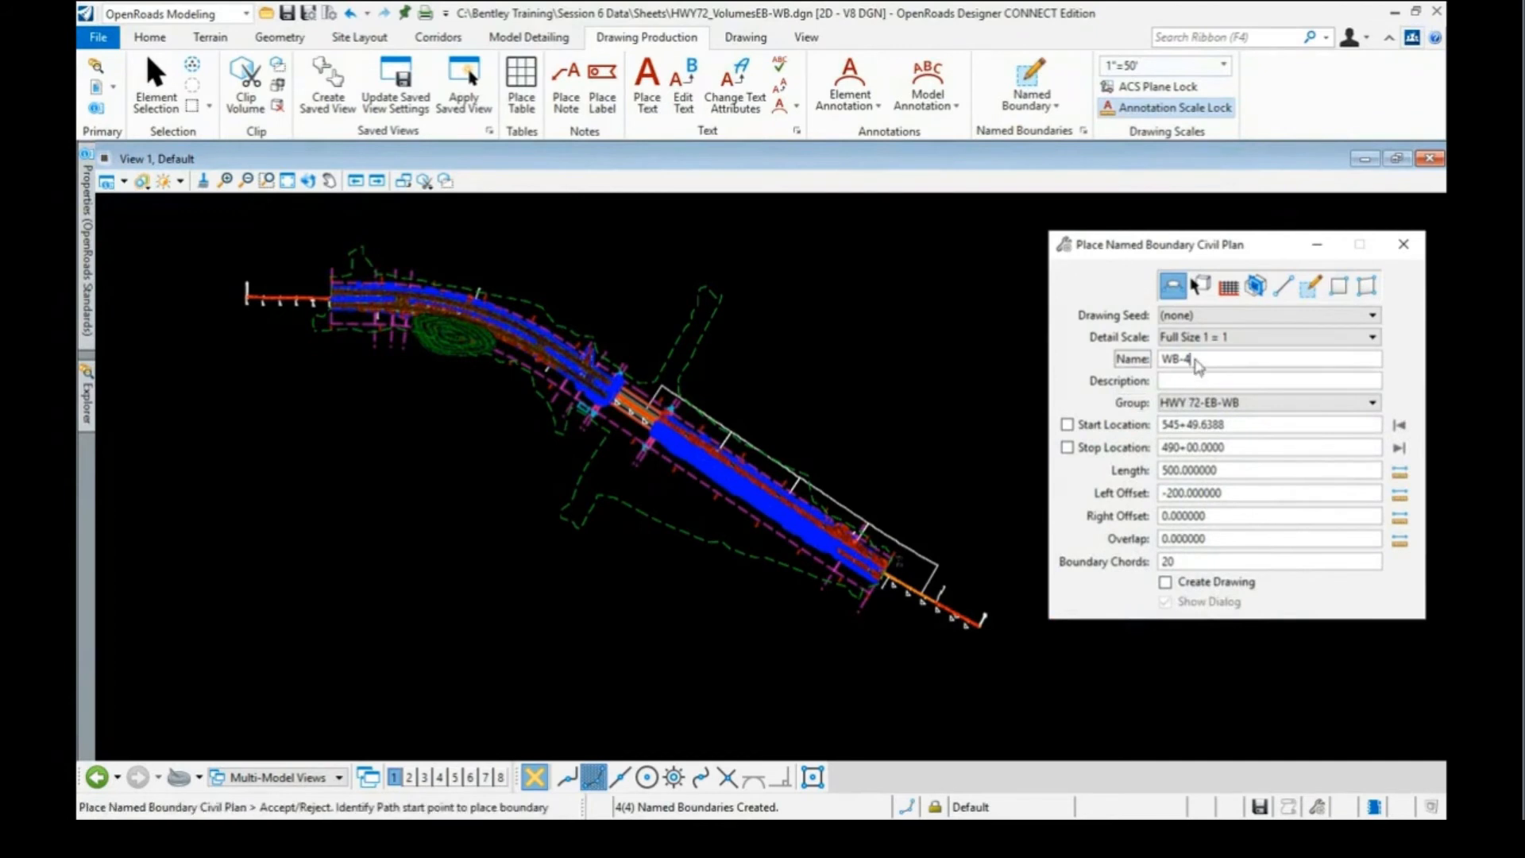
Name the new plan boundary EB and set its left offset to 0 and its right offset to 200
{"action": "left_click_drag", "start_coordinate": [1198, 361], "coordinate": [1136, 363]}
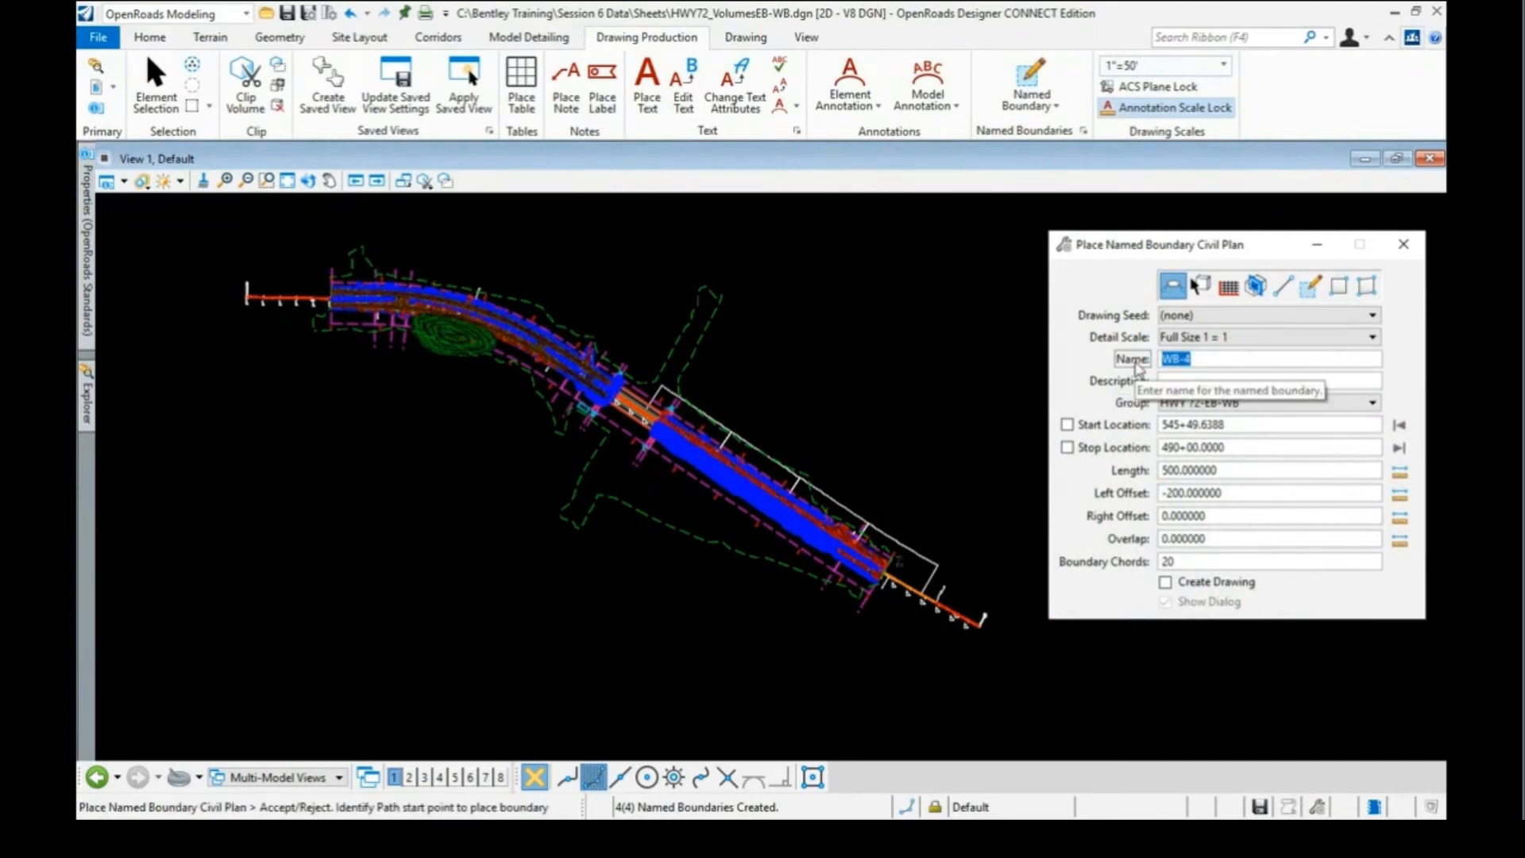
{"action": "type", "text": "EB"}
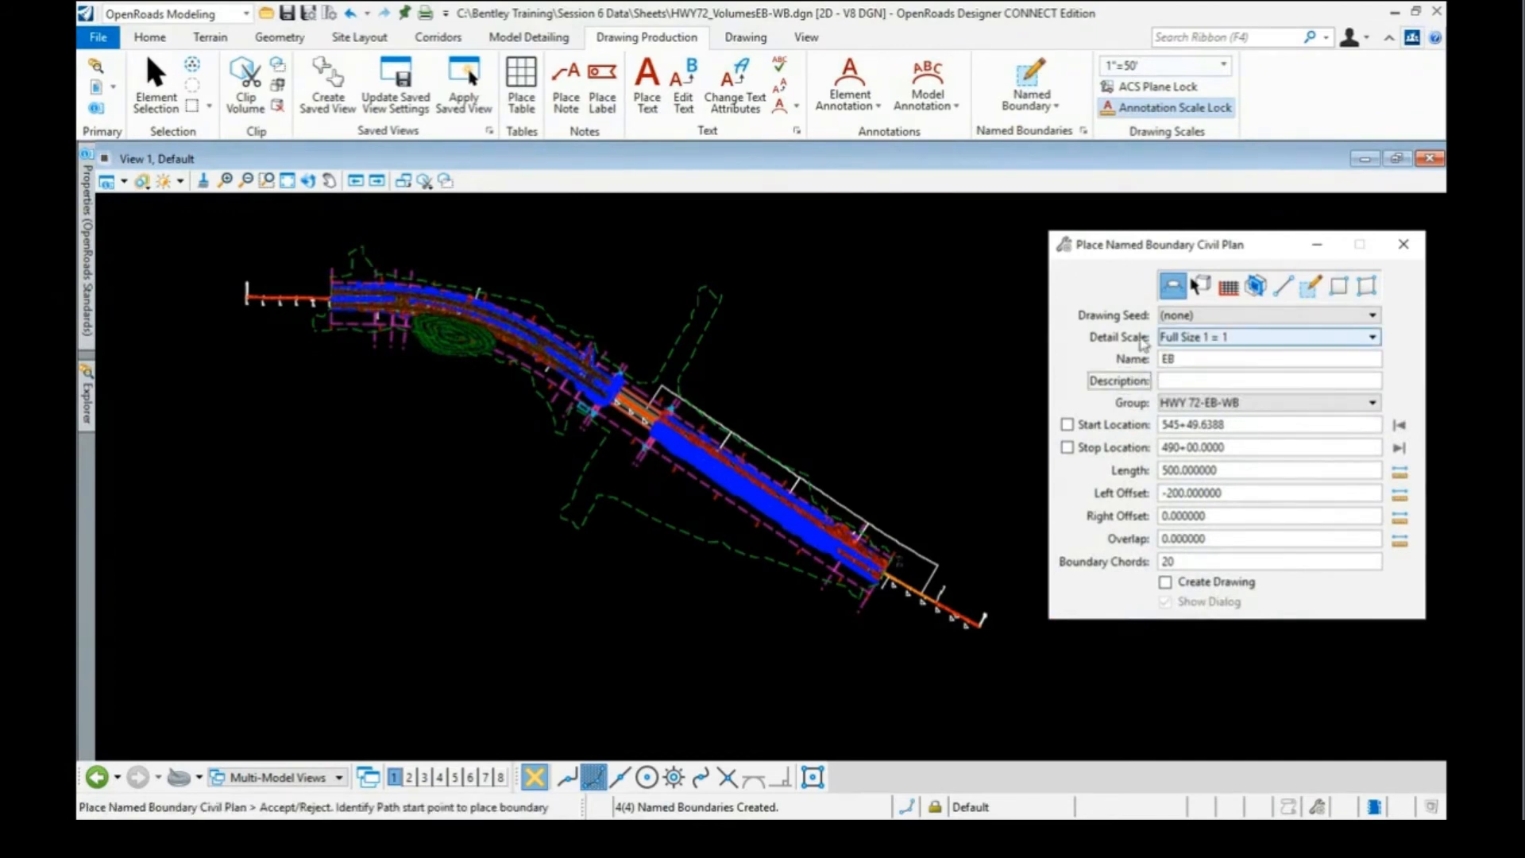
{"action": "left_click", "coordinate": [1172, 495]}
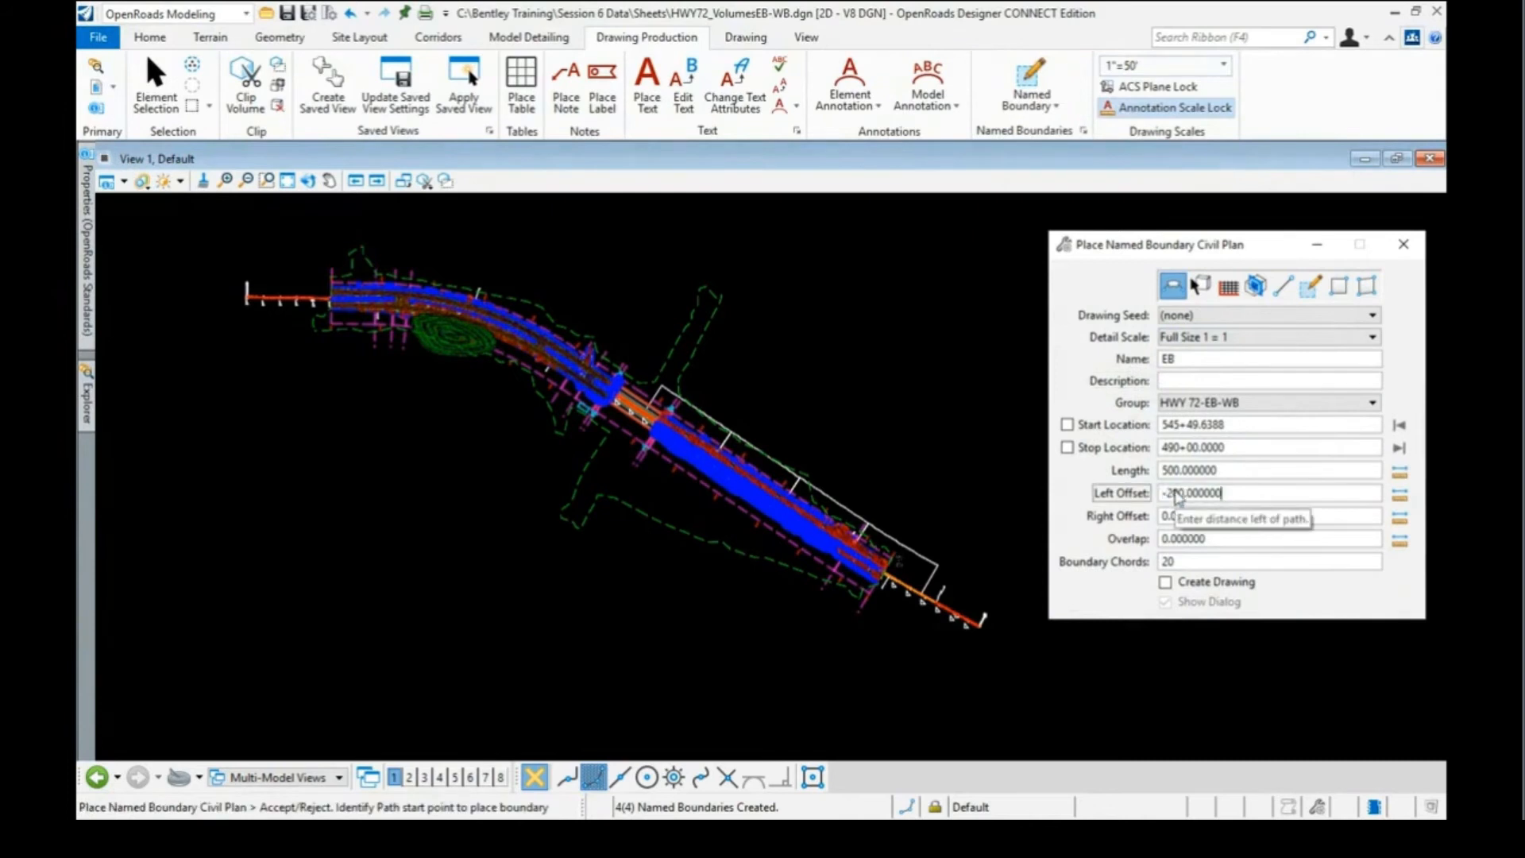
{"action": "left_click_drag", "start_coordinate": [1223, 494], "coordinate": [1162, 496]}
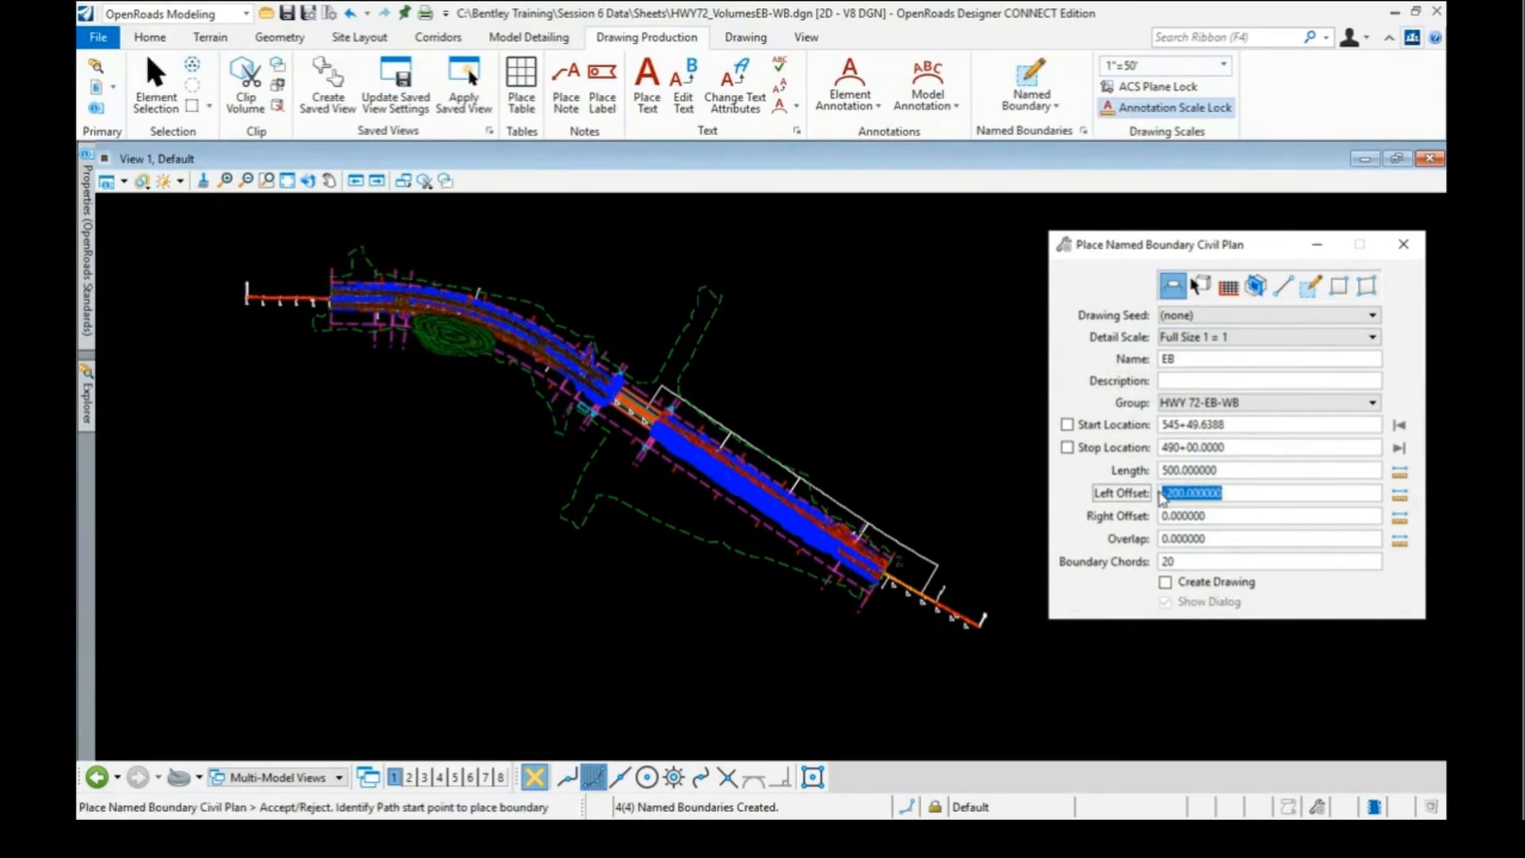
{"action": "type", "text": "0"}
{"action": "left_click", "coordinate": [1156, 517]}
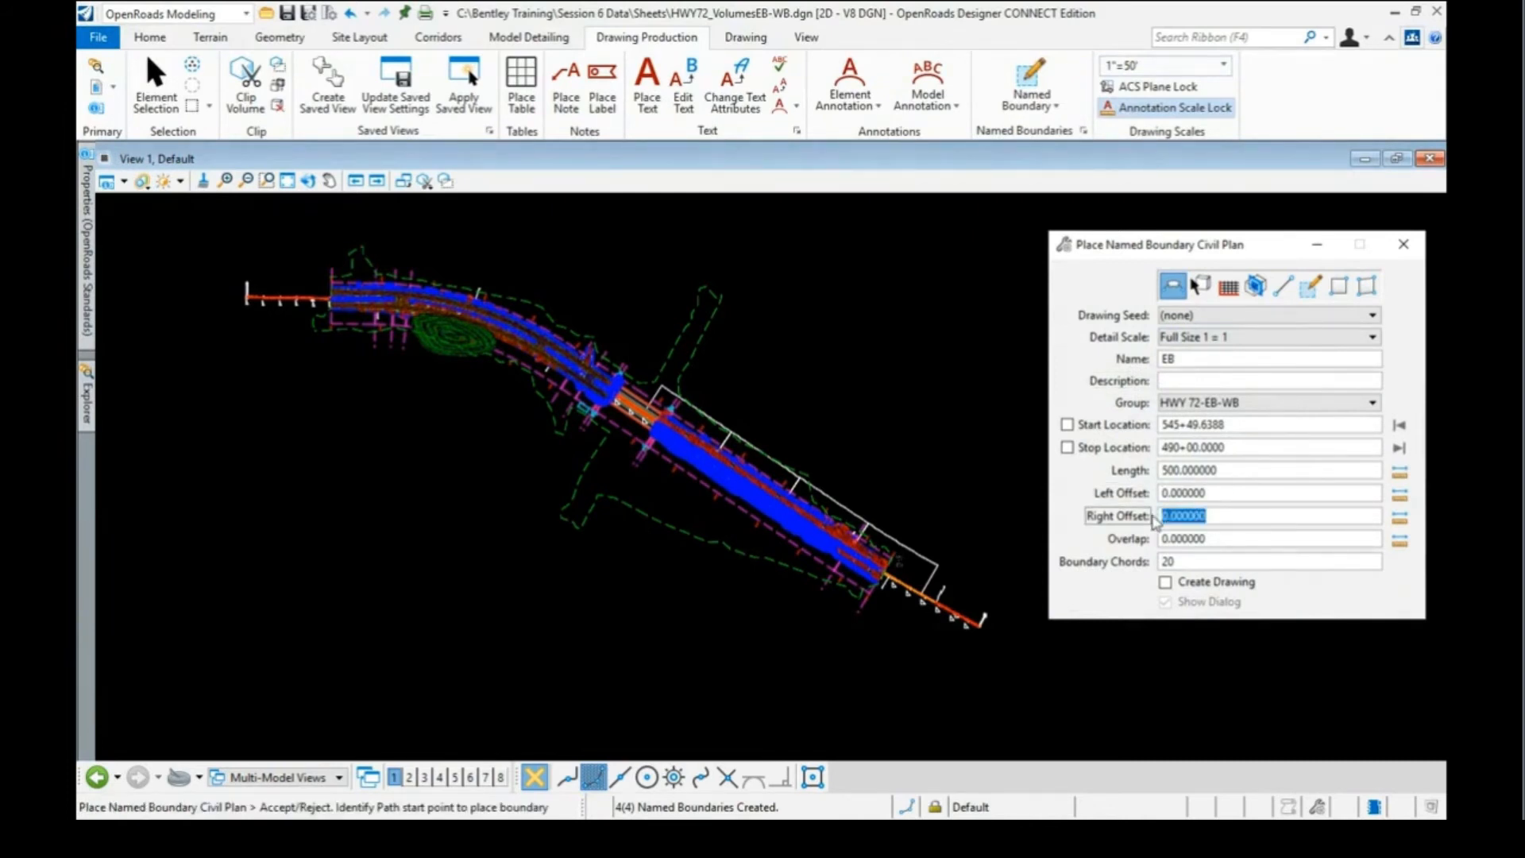
{"action": "type", "text": "200"}
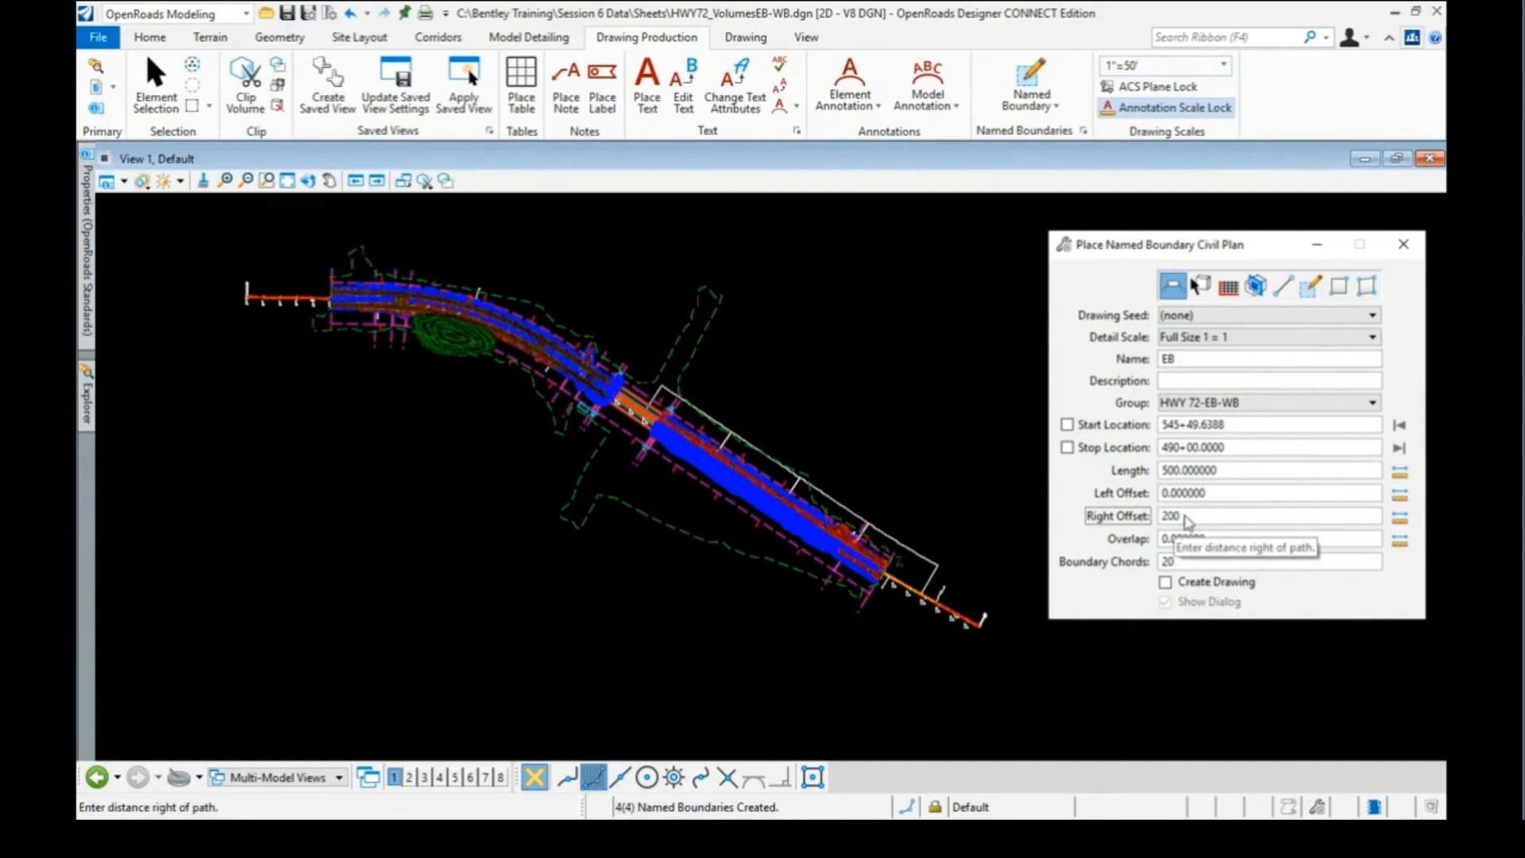
{"action": "key", "text": "Tab"}
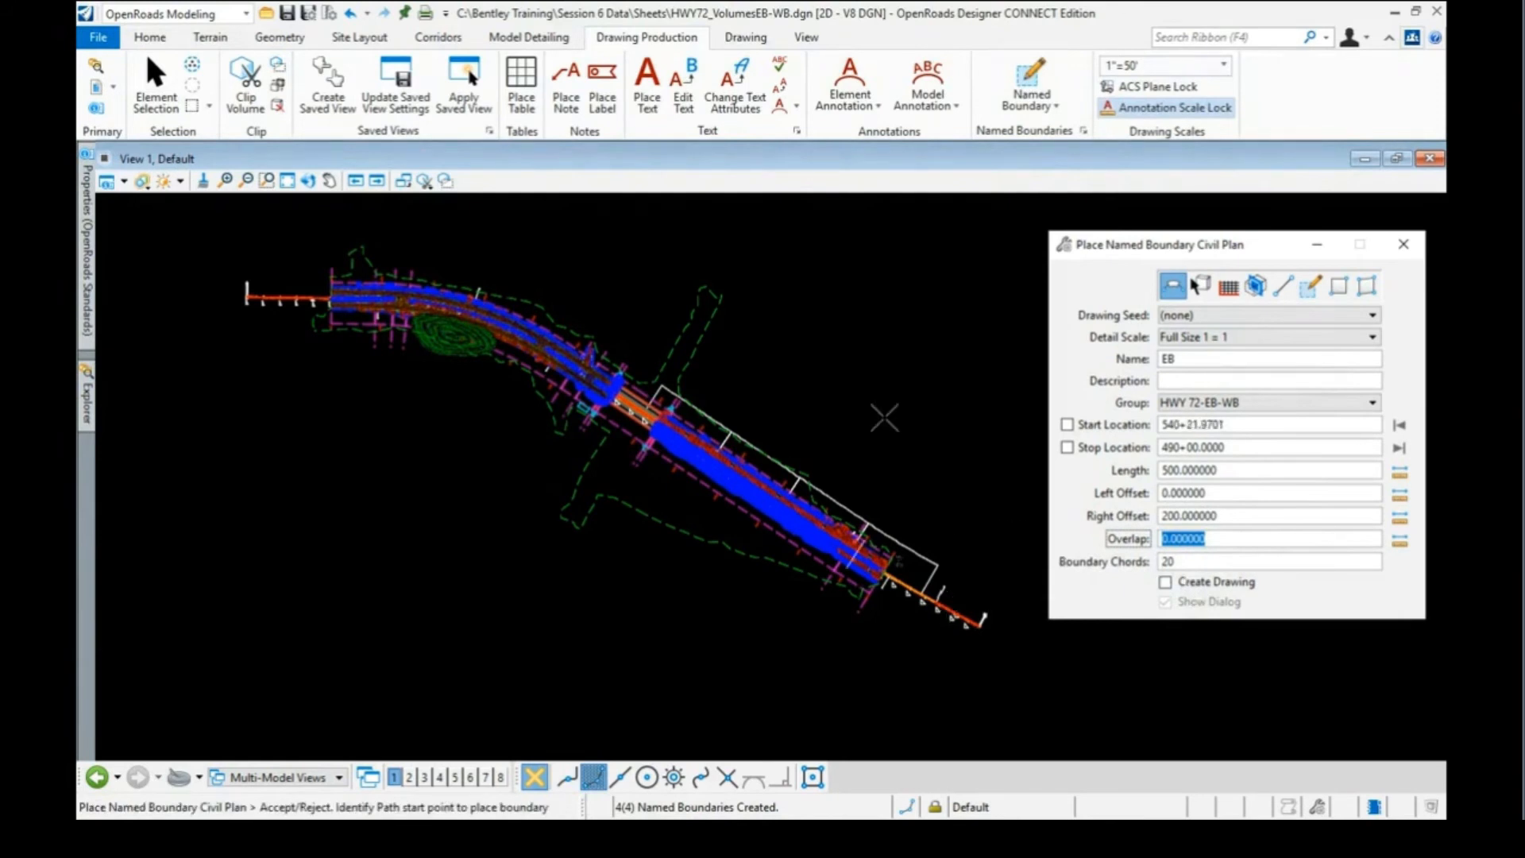
Place the EB boundaries along the alignment from the WB starting corner, at about station 525+68, to about 544+58, past the corridor's end
{"action": "scroll", "coordinate": [659, 394], "scroll_direction": "up", "scroll_amount": 2}
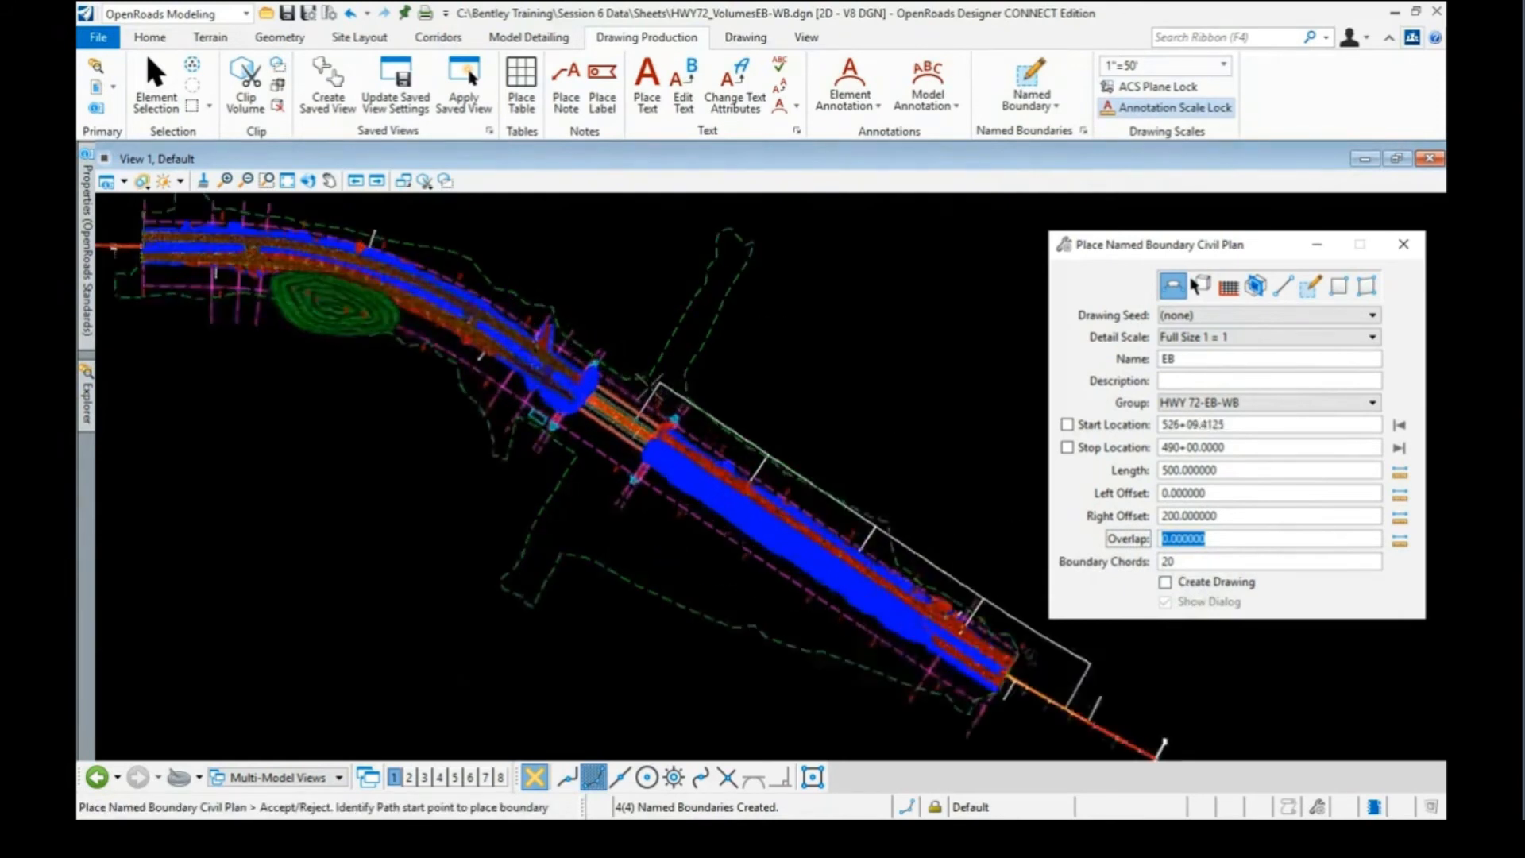
{"action": "scroll", "coordinate": [659, 390], "scroll_direction": "up", "scroll_amount": 1}
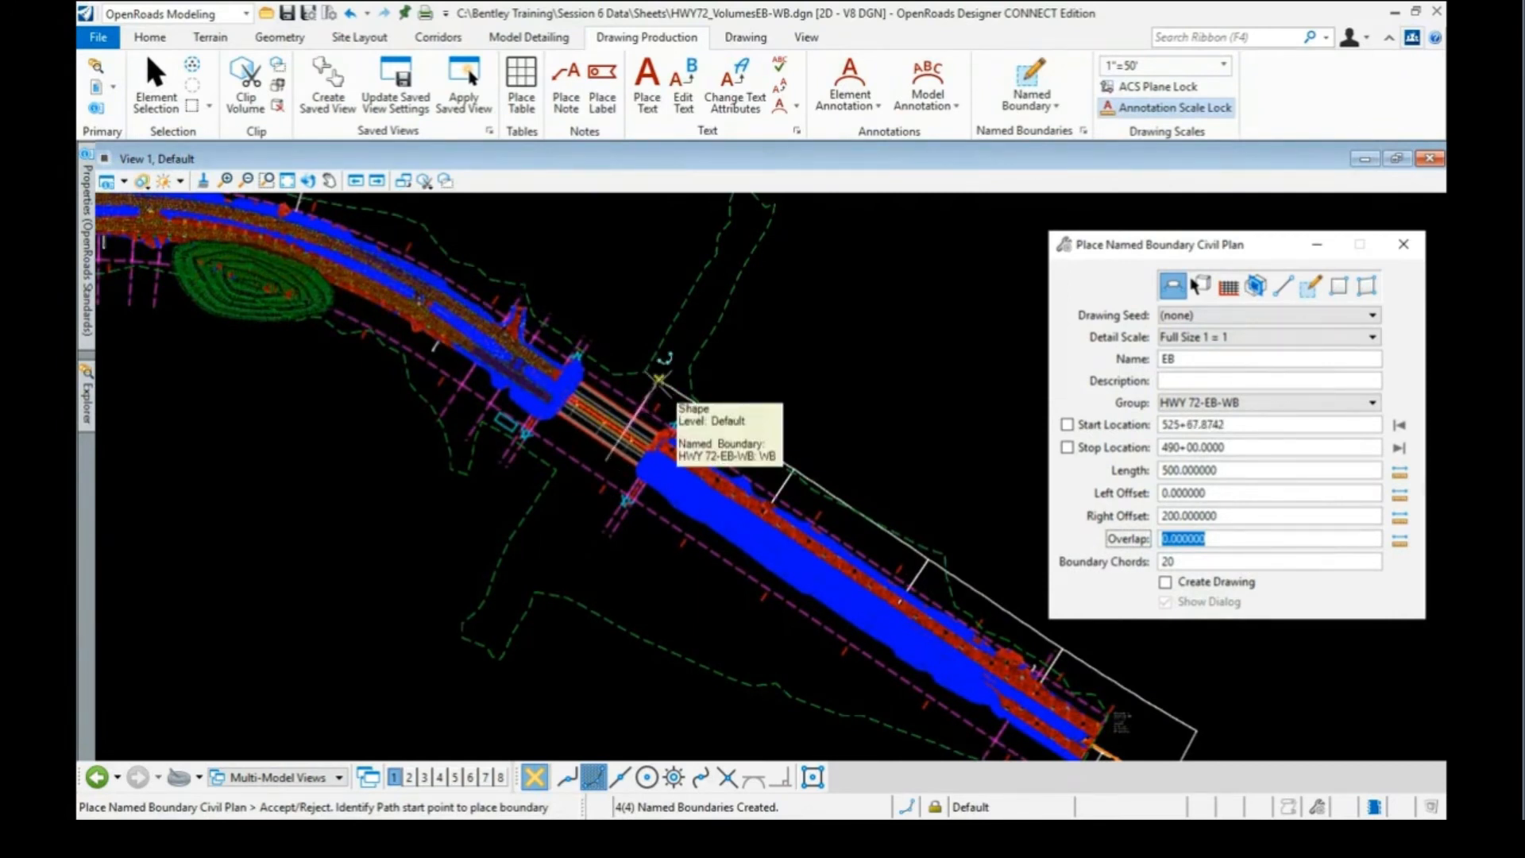
{"action": "left_click", "coordinate": [660, 380]}
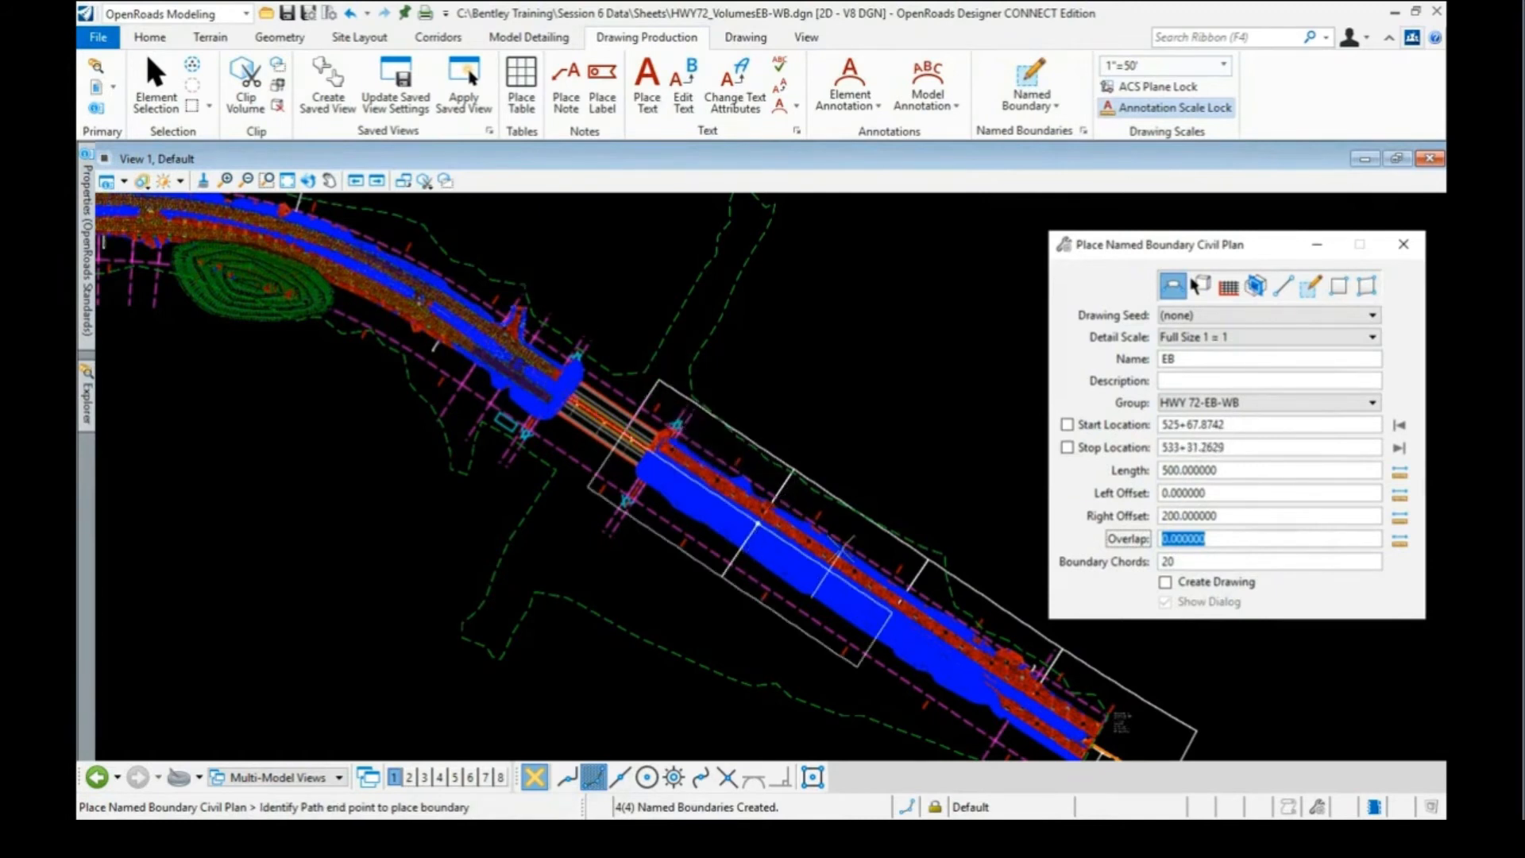
{"action": "scroll", "coordinate": [695, 473], "scroll_direction": "down", "scroll_amount": 3}
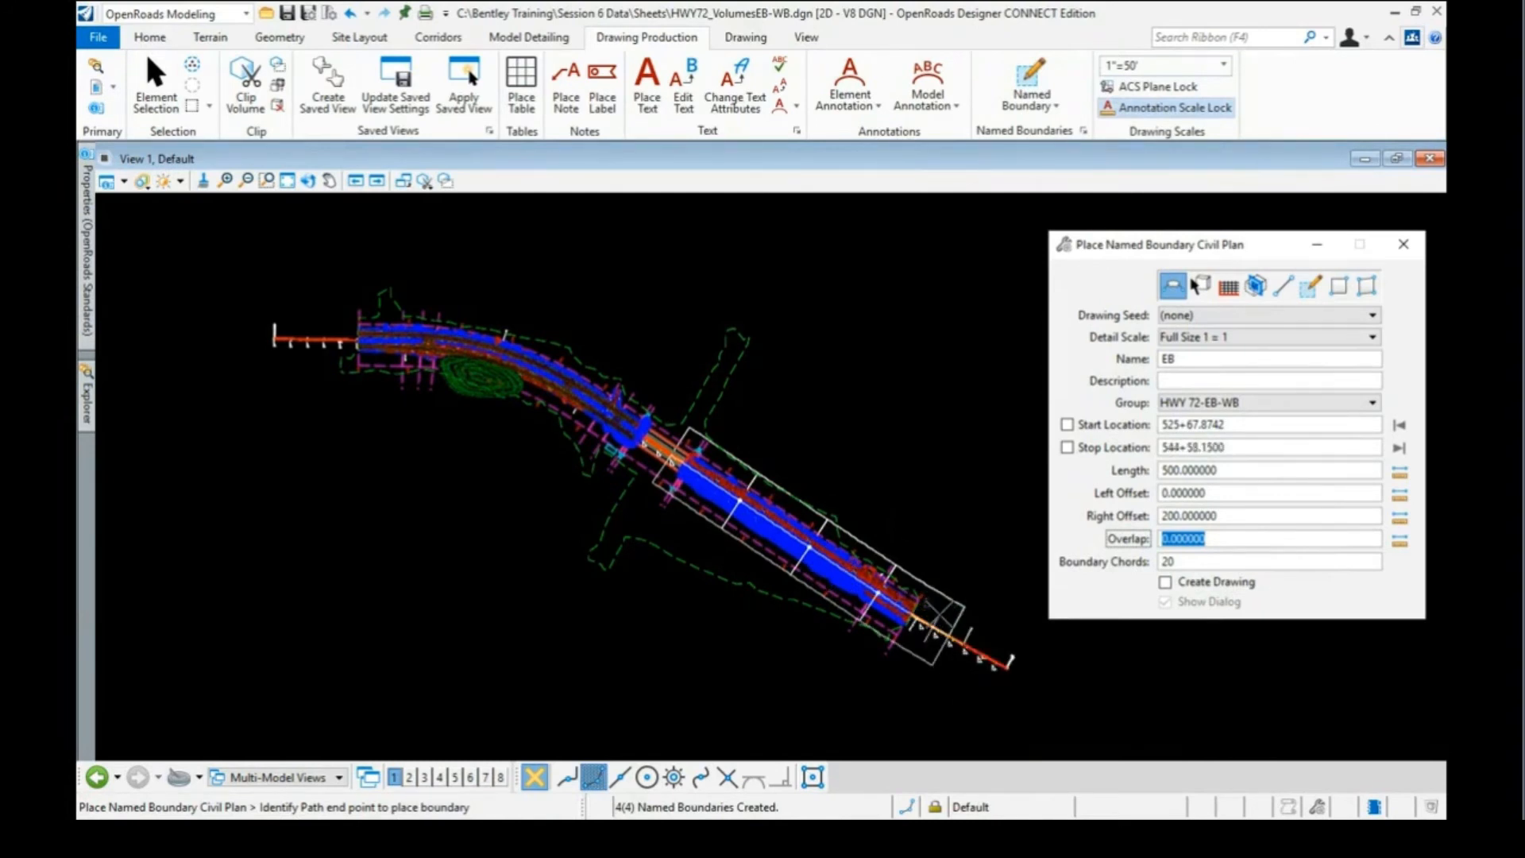
{"action": "left_click", "coordinate": [940, 614]}
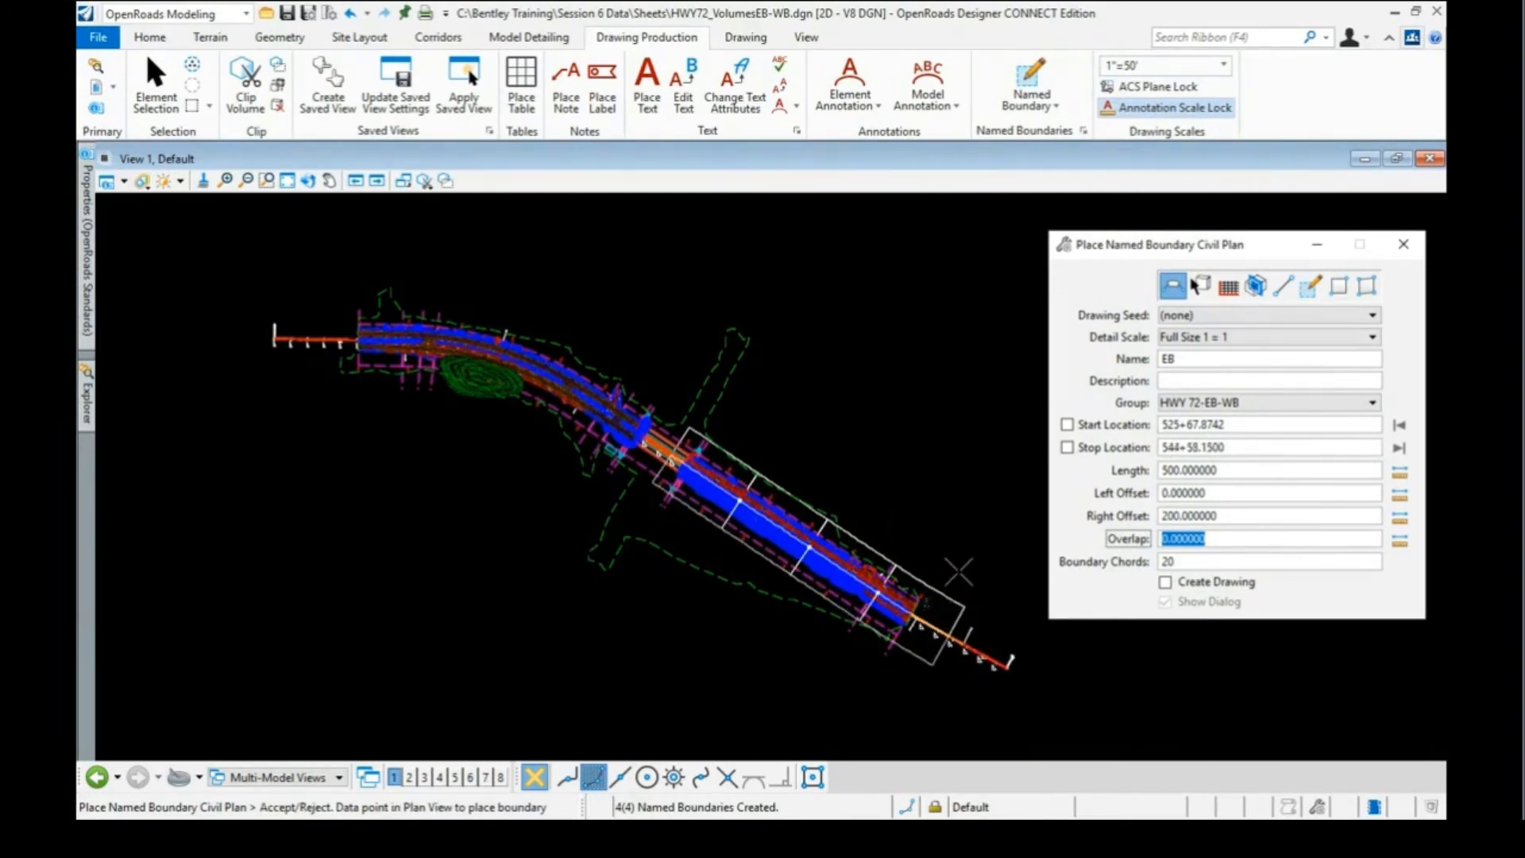
{"action": "left_click", "coordinate": [959, 572]}
{"action": "scroll", "coordinate": [873, 509], "scroll_direction": "down", "scroll_amount": 1}
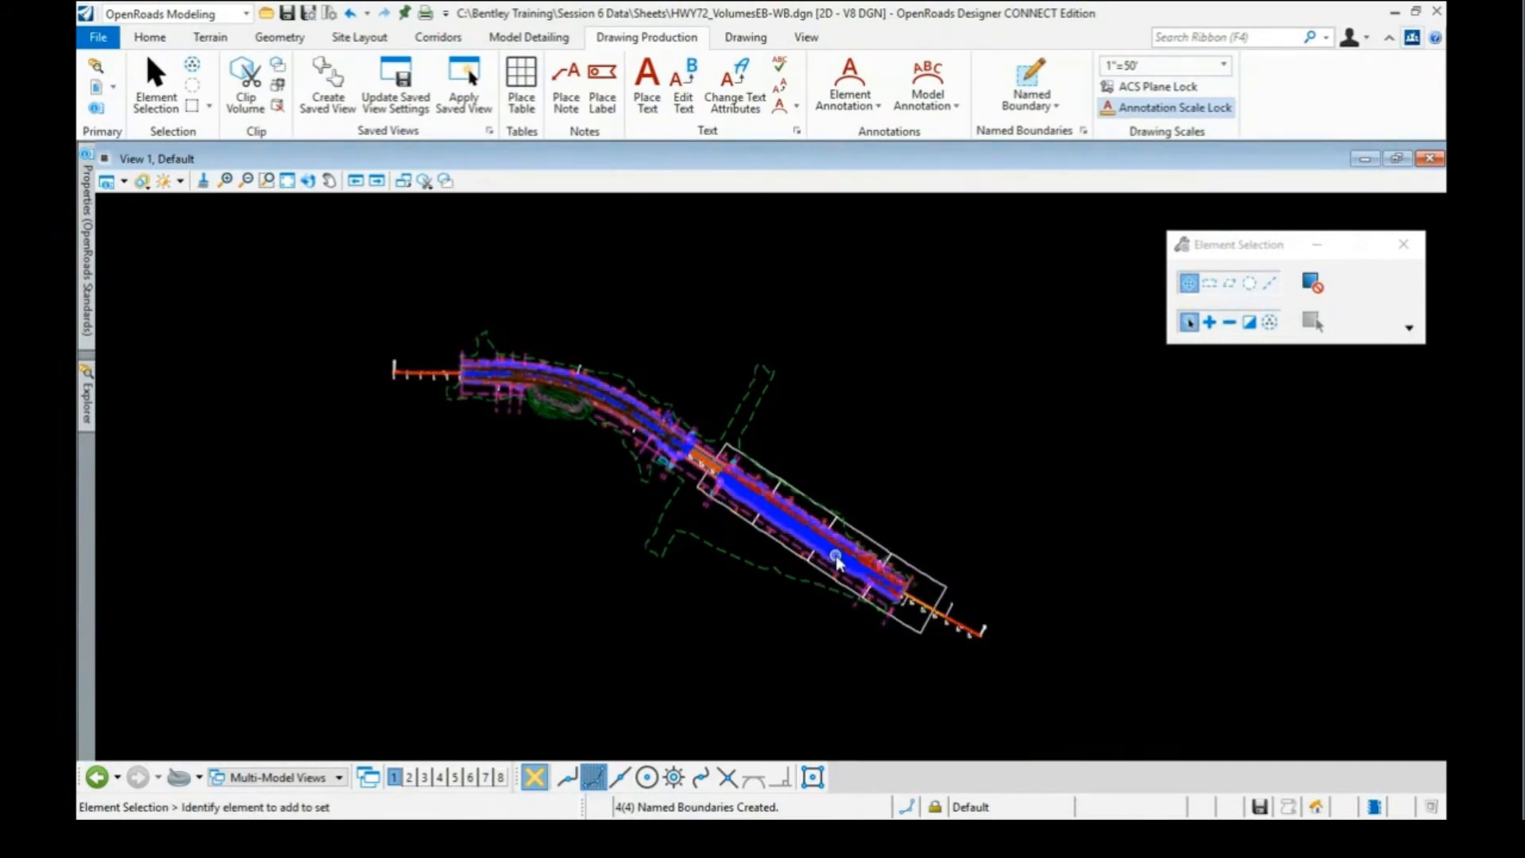
Run the Quantities Report By Named Boundary for group HWY 72-EB-WB with clipped graphics displayed
{"action": "mouse_move", "coordinate": [836, 560]}
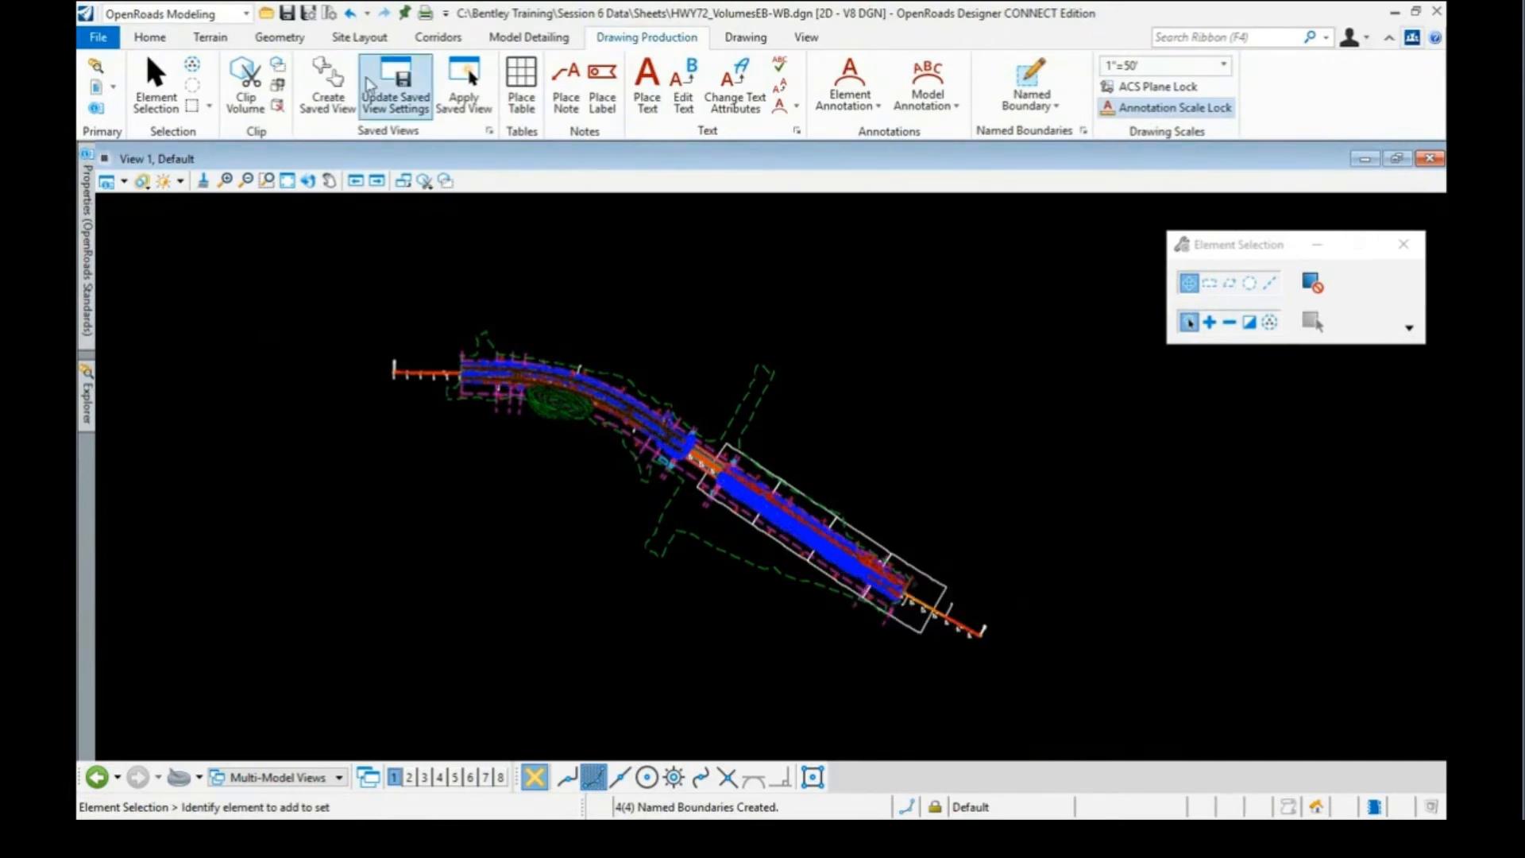
{"action": "left_click", "coordinate": [149, 37]}
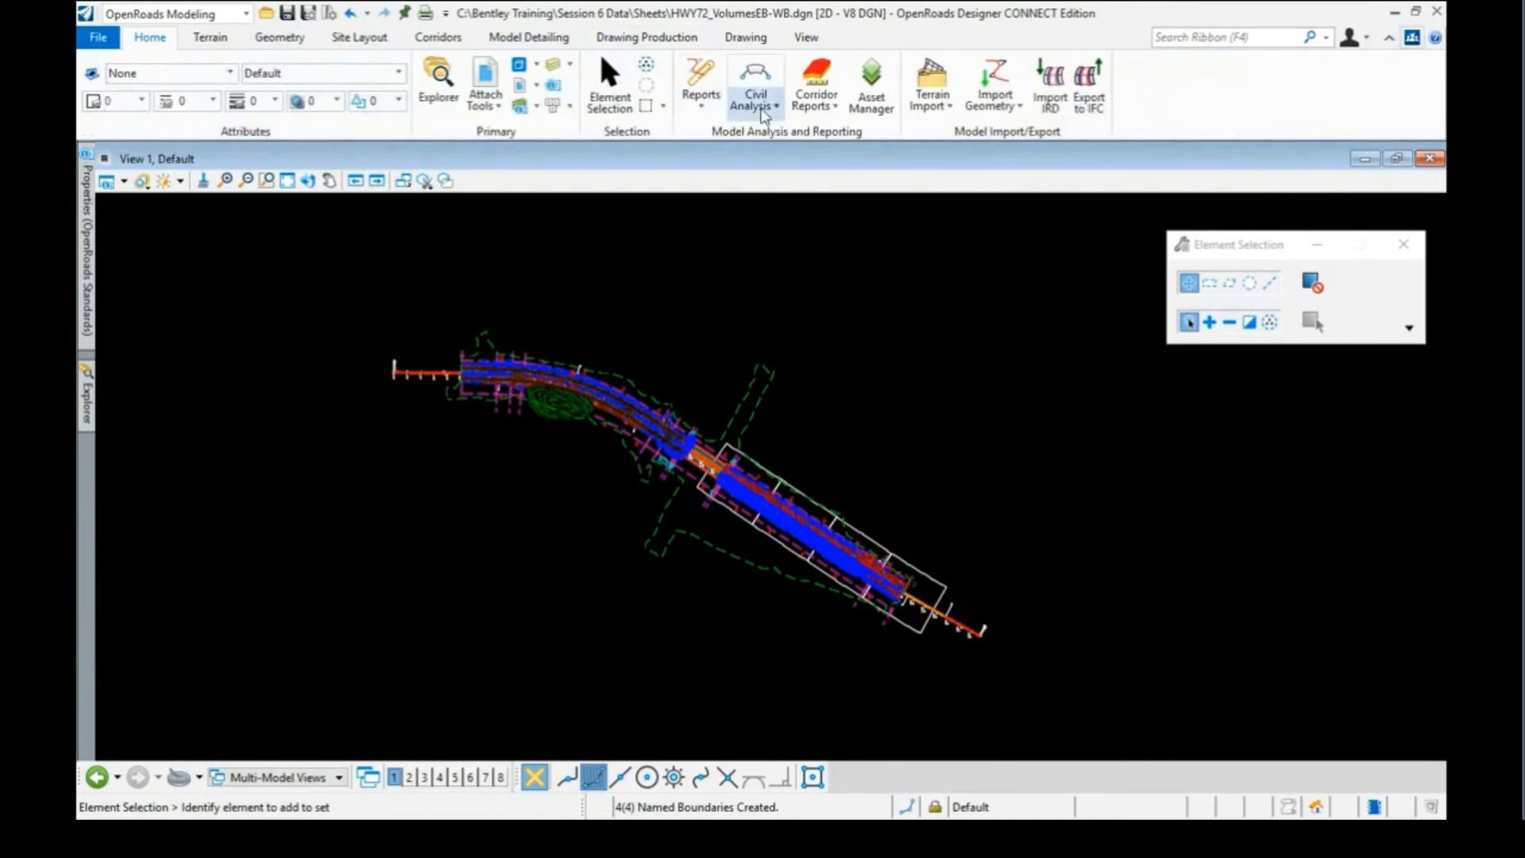
{"action": "left_click", "coordinate": [765, 108]}
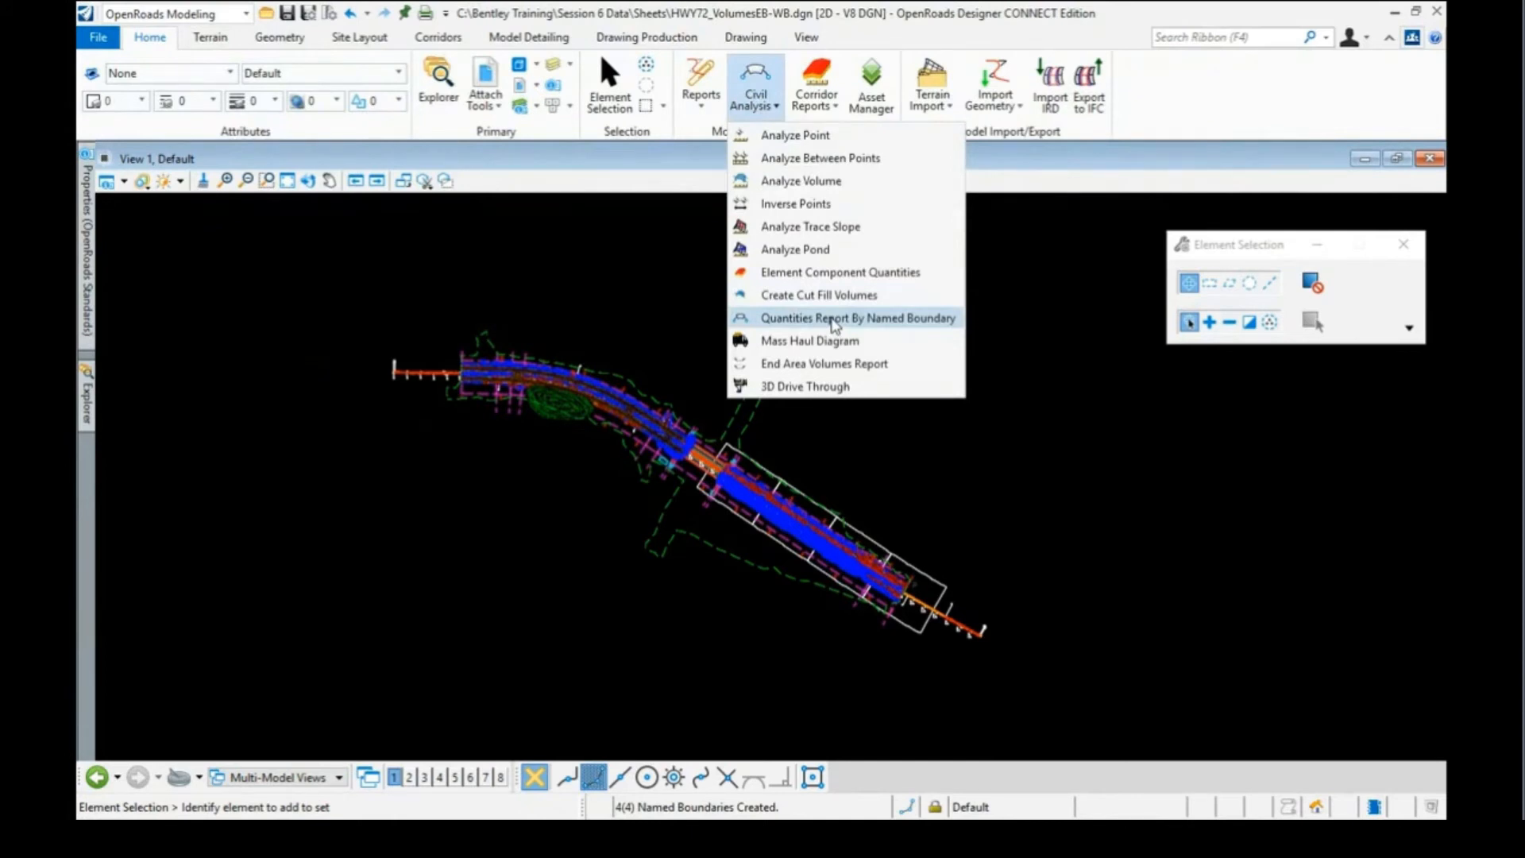
{"action": "left_click", "coordinate": [833, 319]}
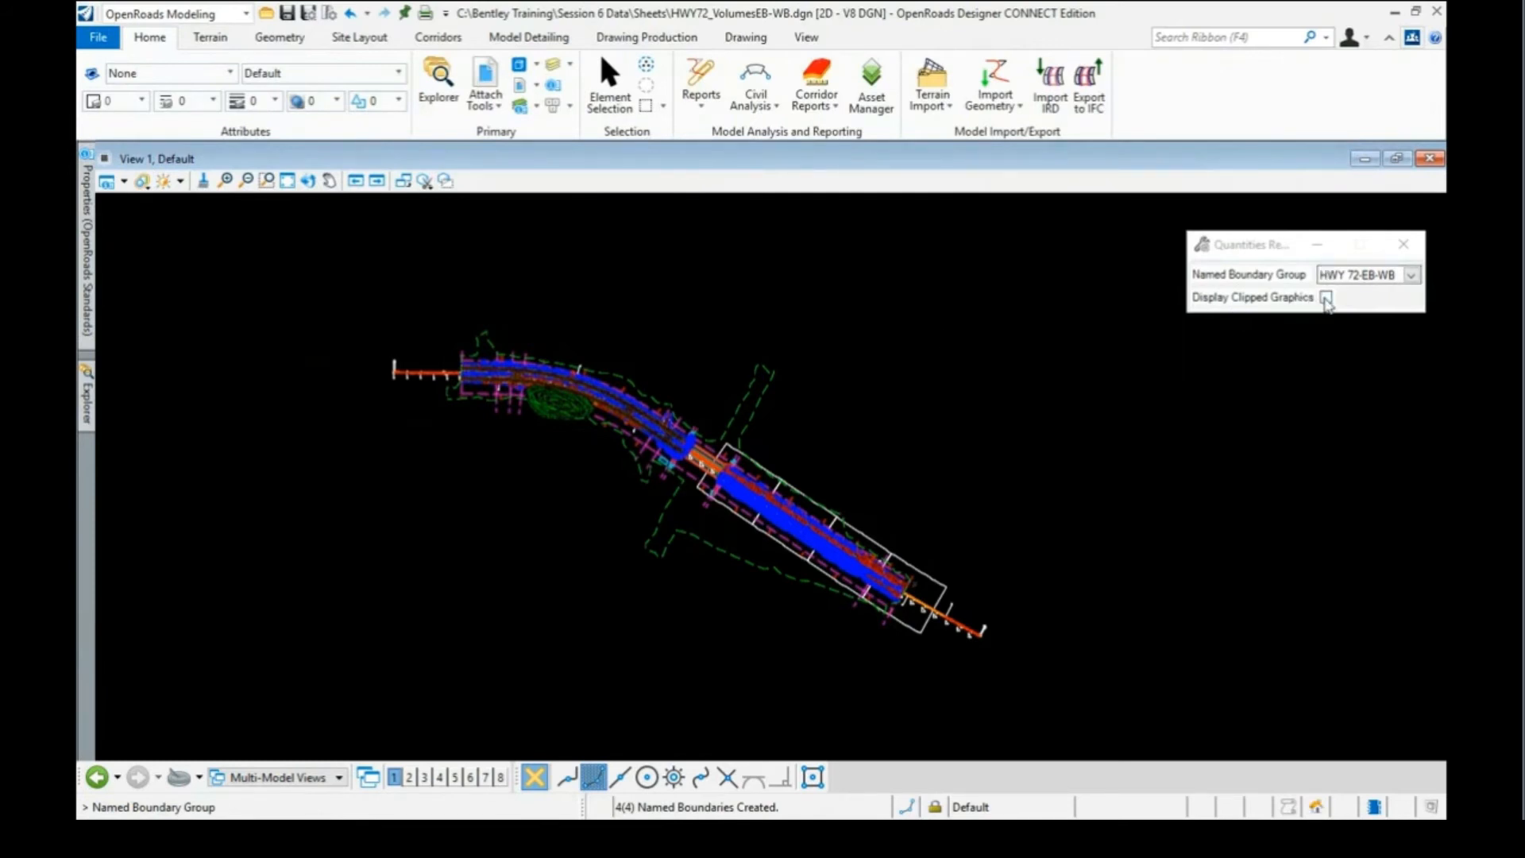
{"action": "left_click", "coordinate": [1326, 300]}
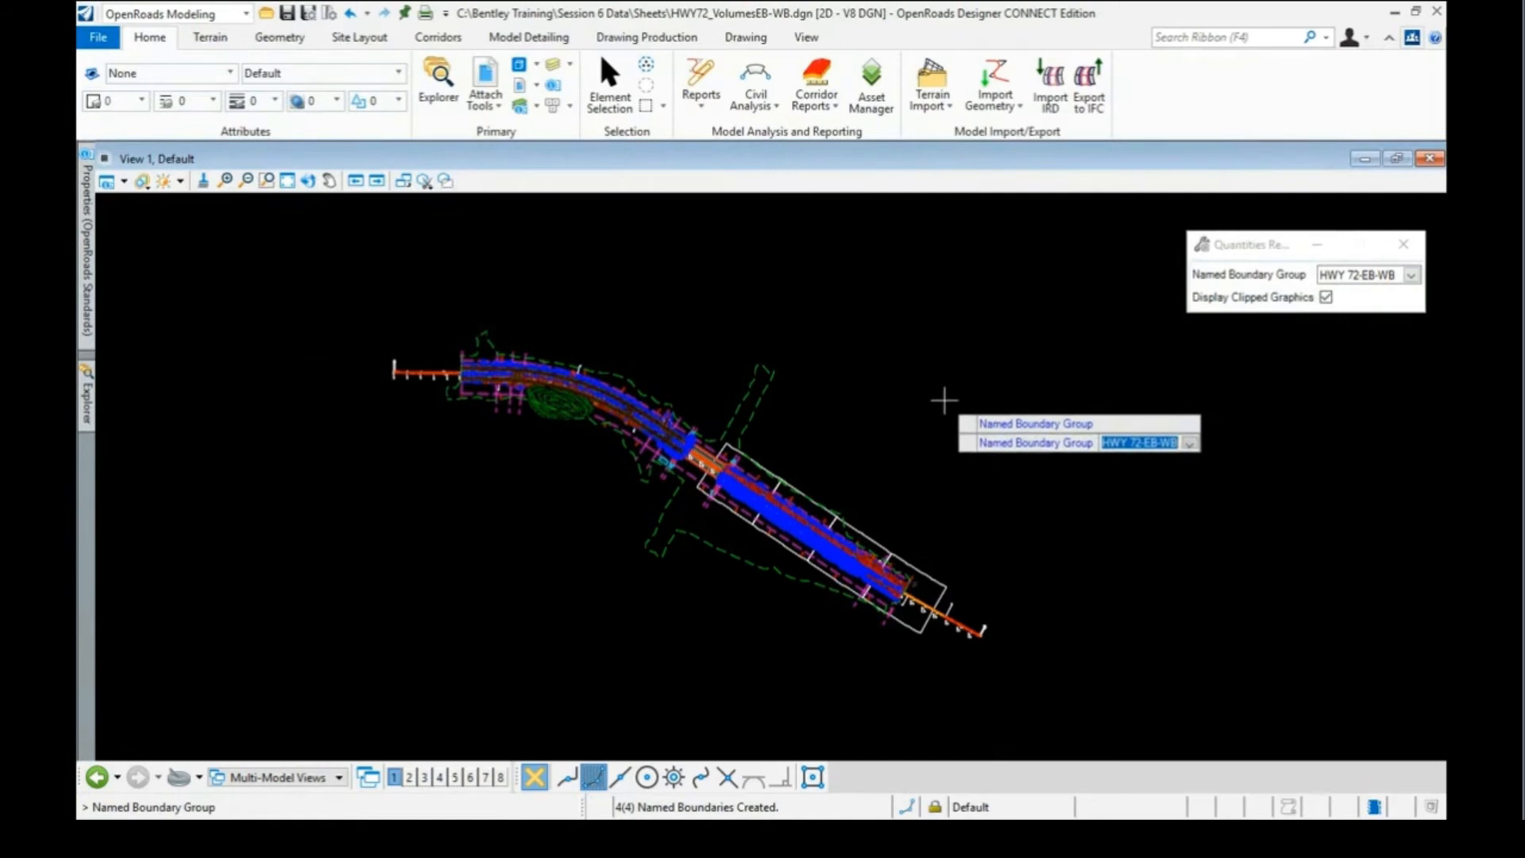
{"action": "left_click", "coordinate": [943, 401]}
{"action": "left_click", "coordinate": [943, 399]}
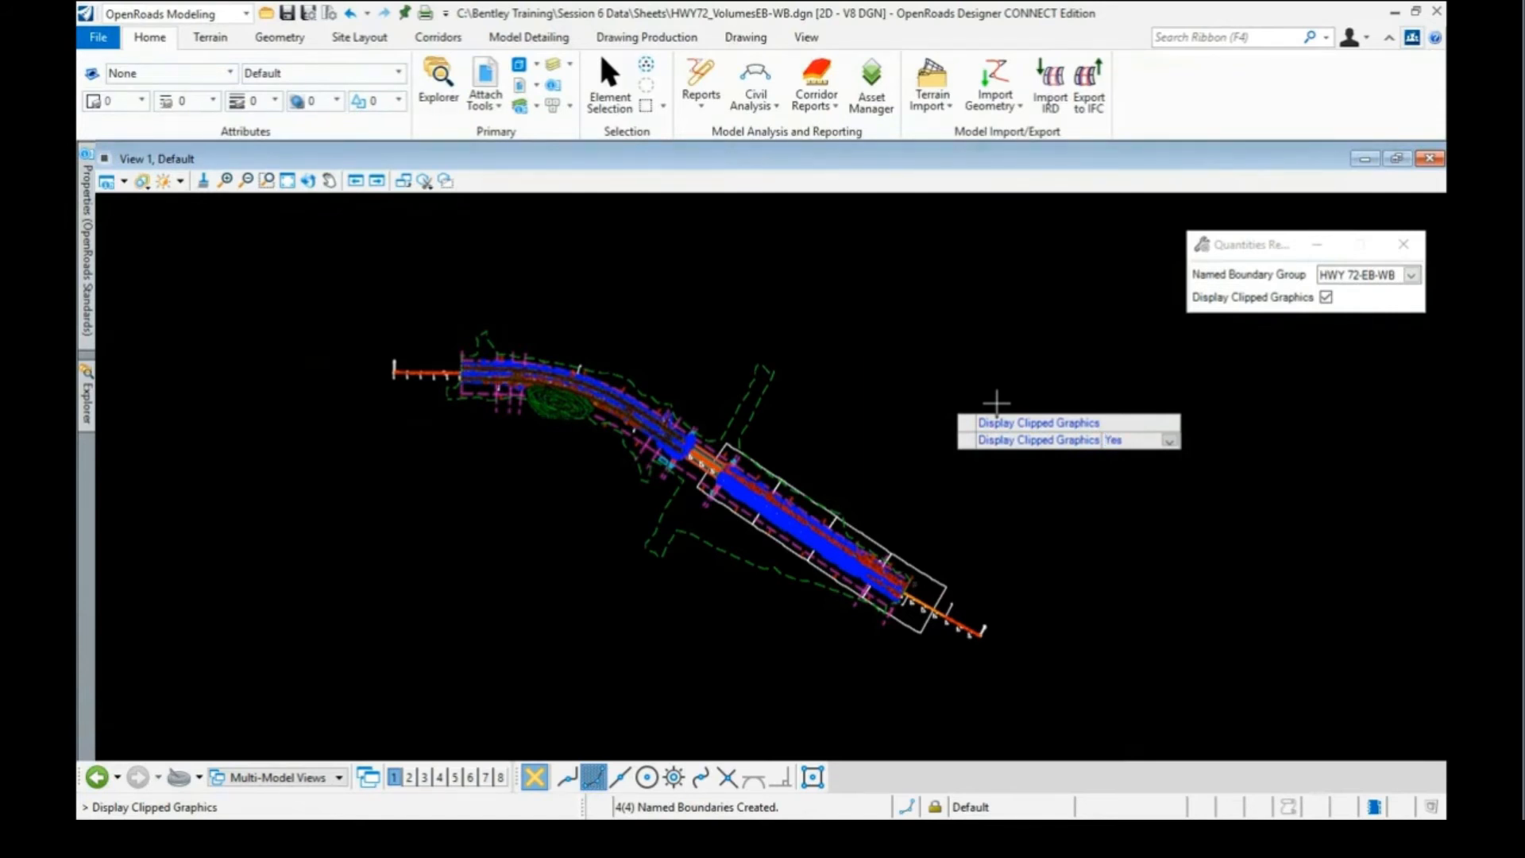
{"action": "left_click", "coordinate": [996, 403]}
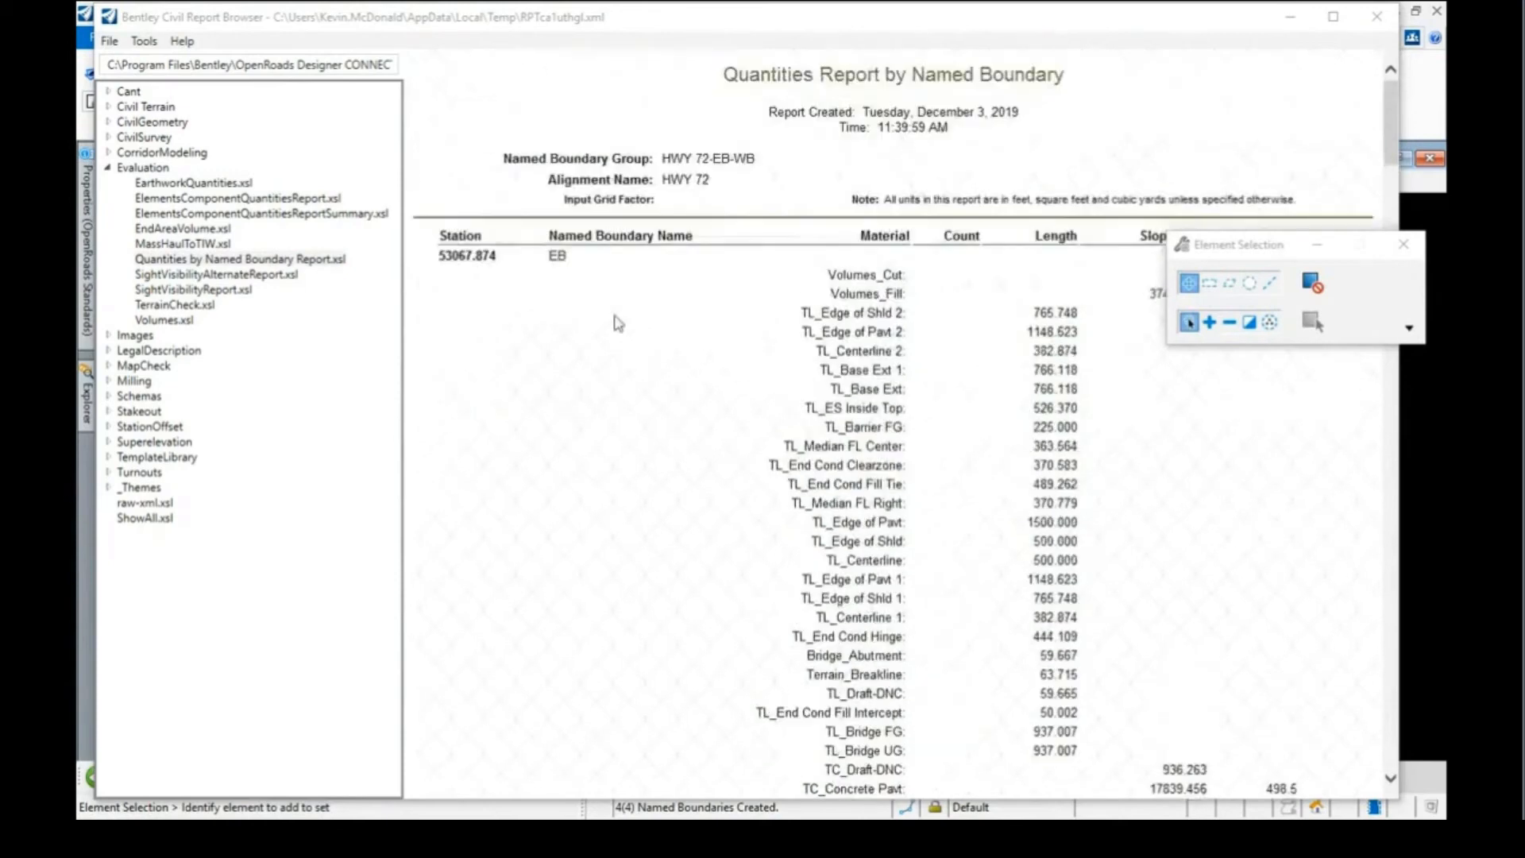
Examine the cut, fill and component quantities of the first EB and WB boundaries, moving the Element Selection dialog off the report columns
{"action": "scroll", "coordinate": [475, 508], "scroll_direction": "down", "scroll_amount": 8}
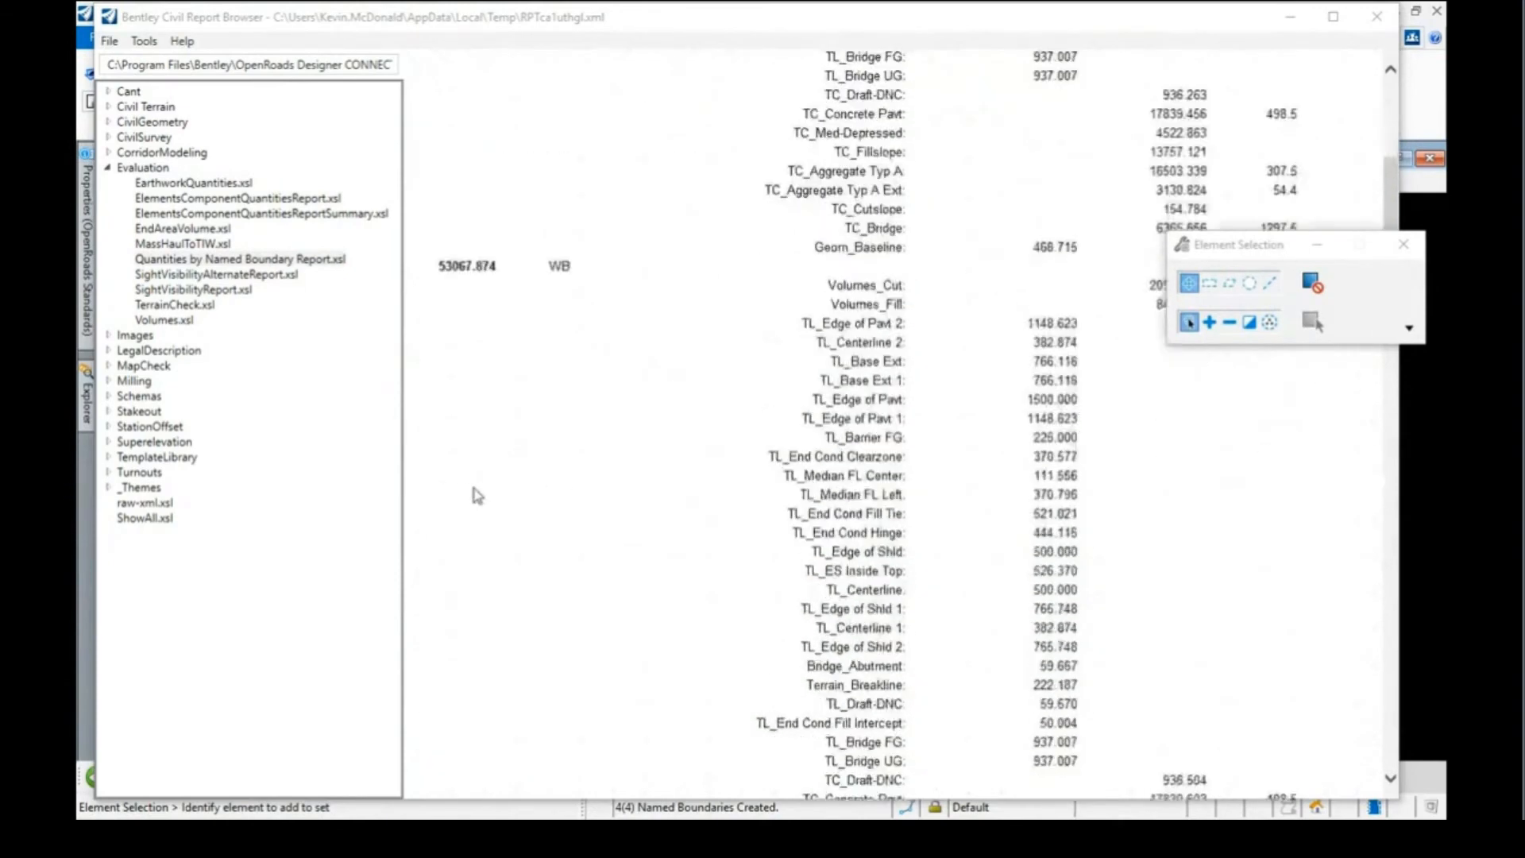
{"action": "scroll", "coordinate": [478, 485], "scroll_direction": "up", "scroll_amount": 8}
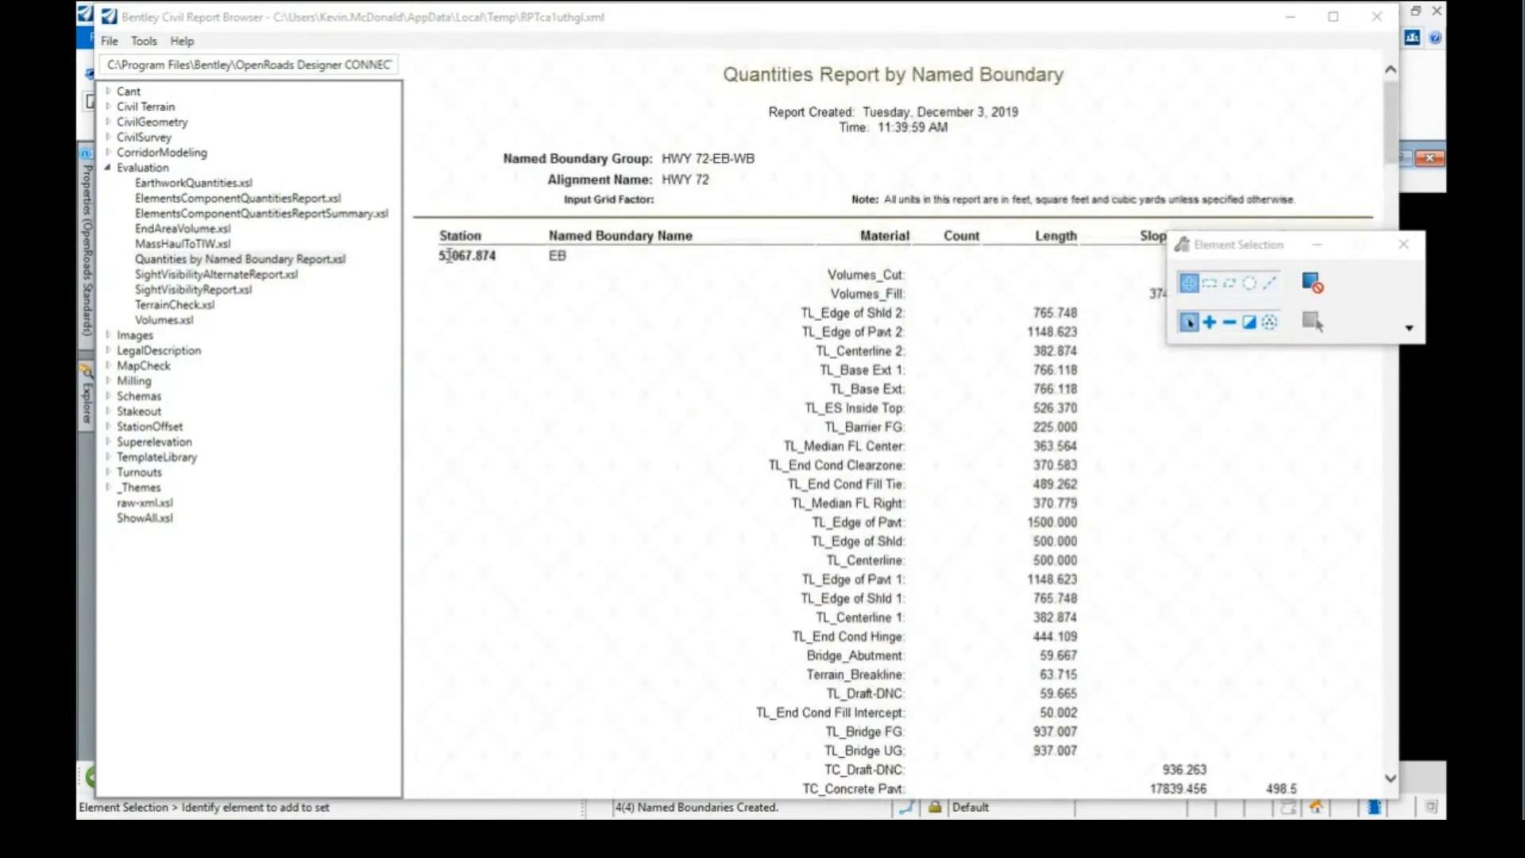
{"action": "scroll", "coordinate": [544, 503], "scroll_direction": "down", "scroll_amount": 8}
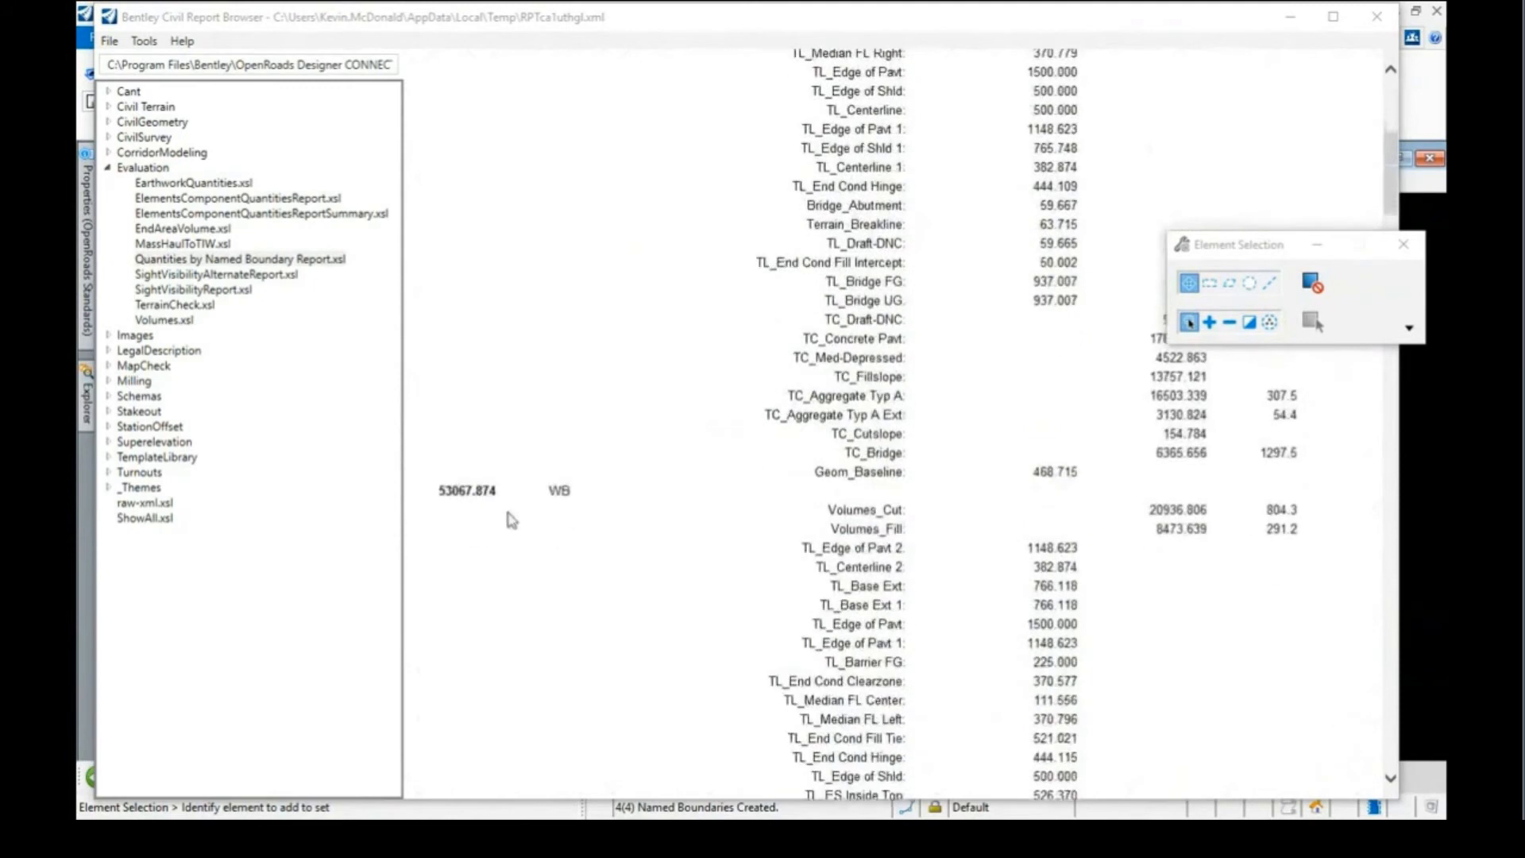
{"action": "scroll", "coordinate": [511, 520], "scroll_direction": "up", "scroll_amount": 8}
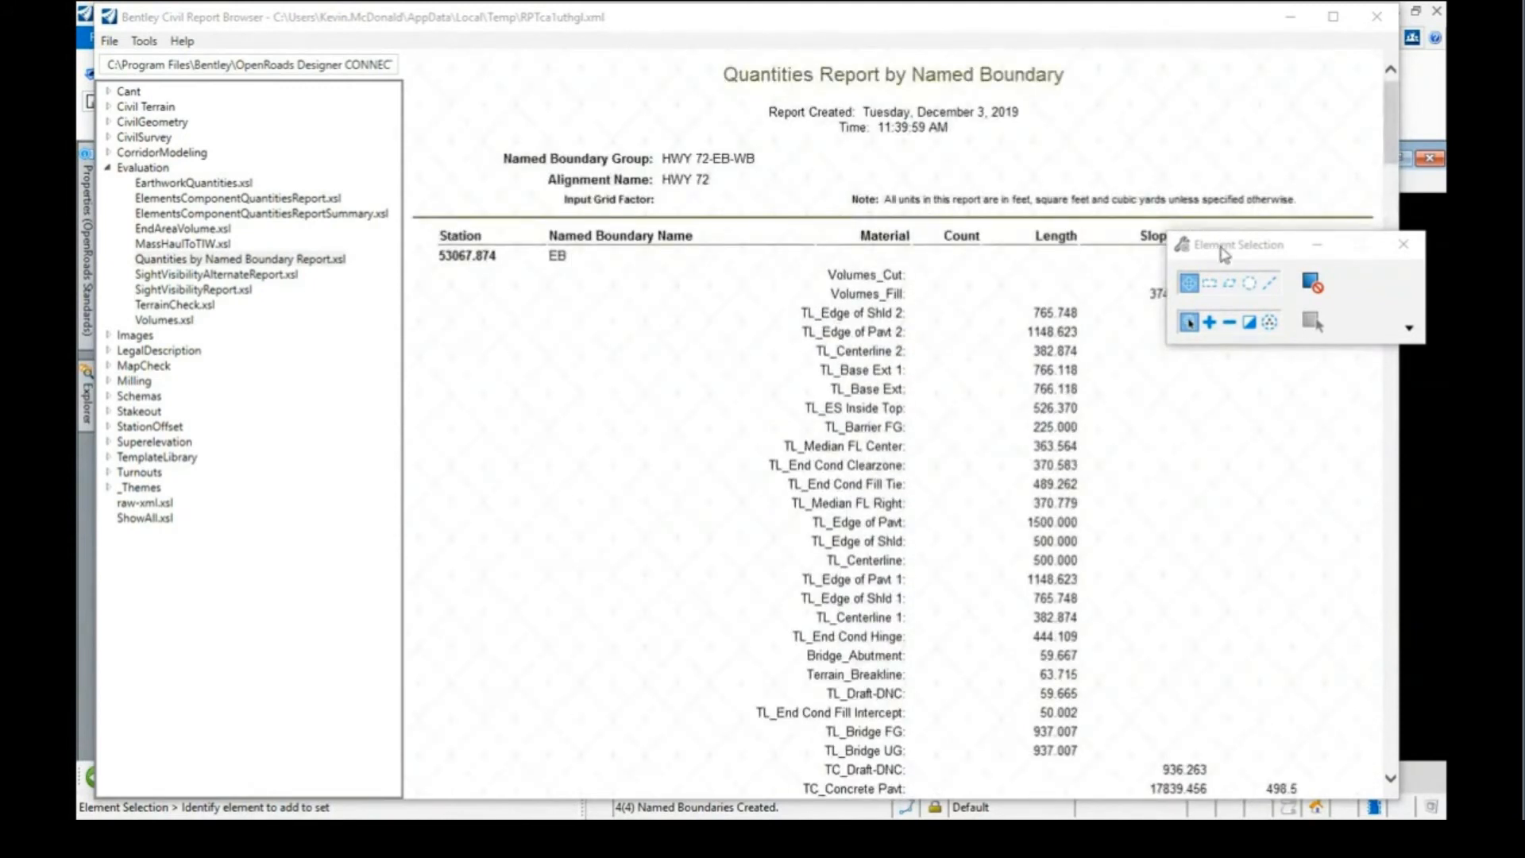
{"action": "left_click_drag", "start_coordinate": [1224, 253], "coordinate": [1305, 386]}
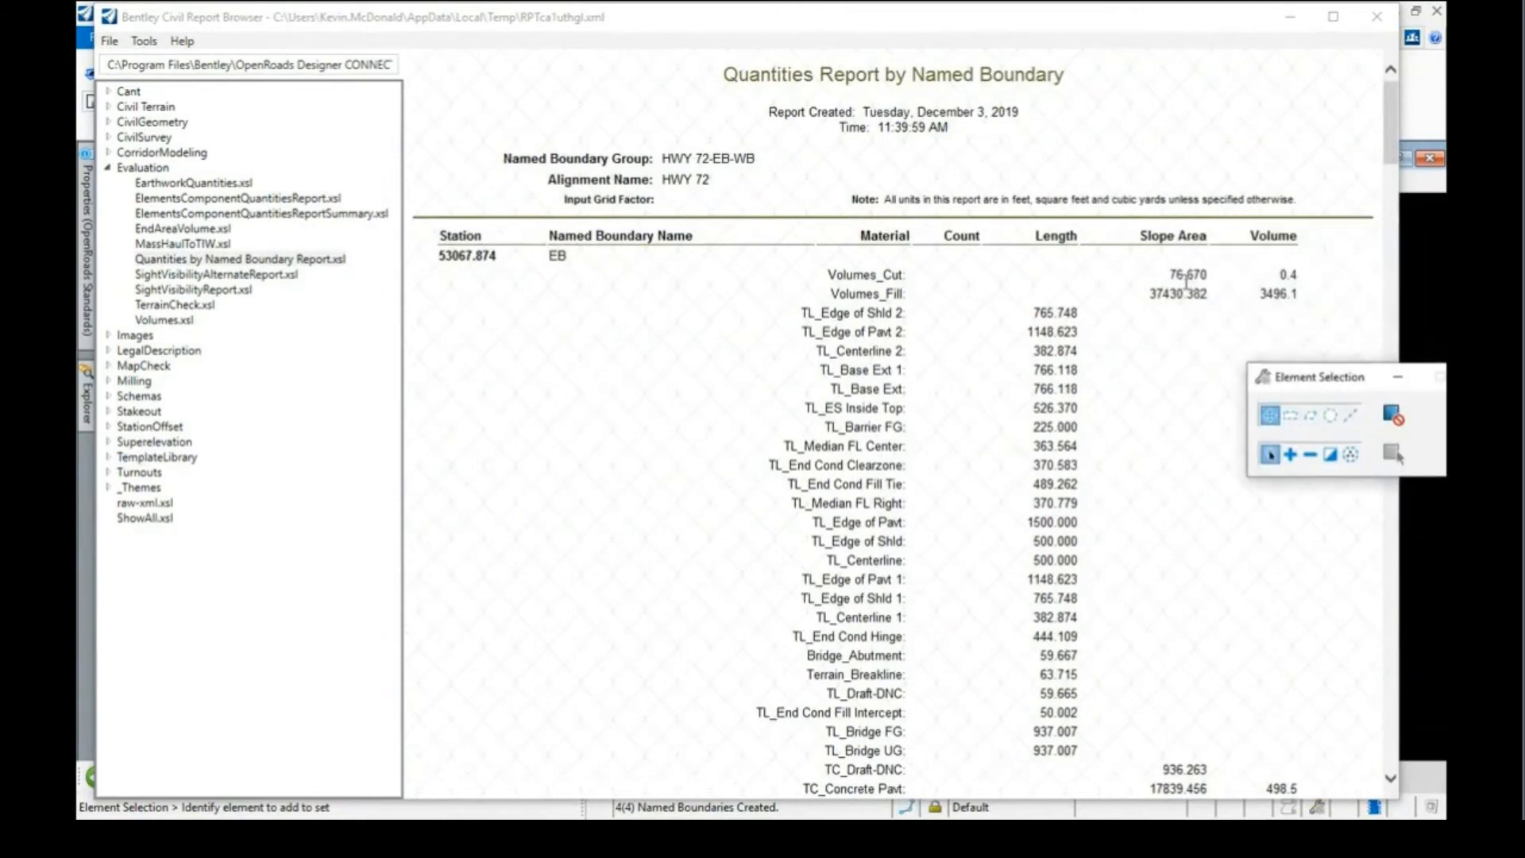
{"action": "scroll", "coordinate": [1223, 324], "scroll_direction": "down", "scroll_amount": 8}
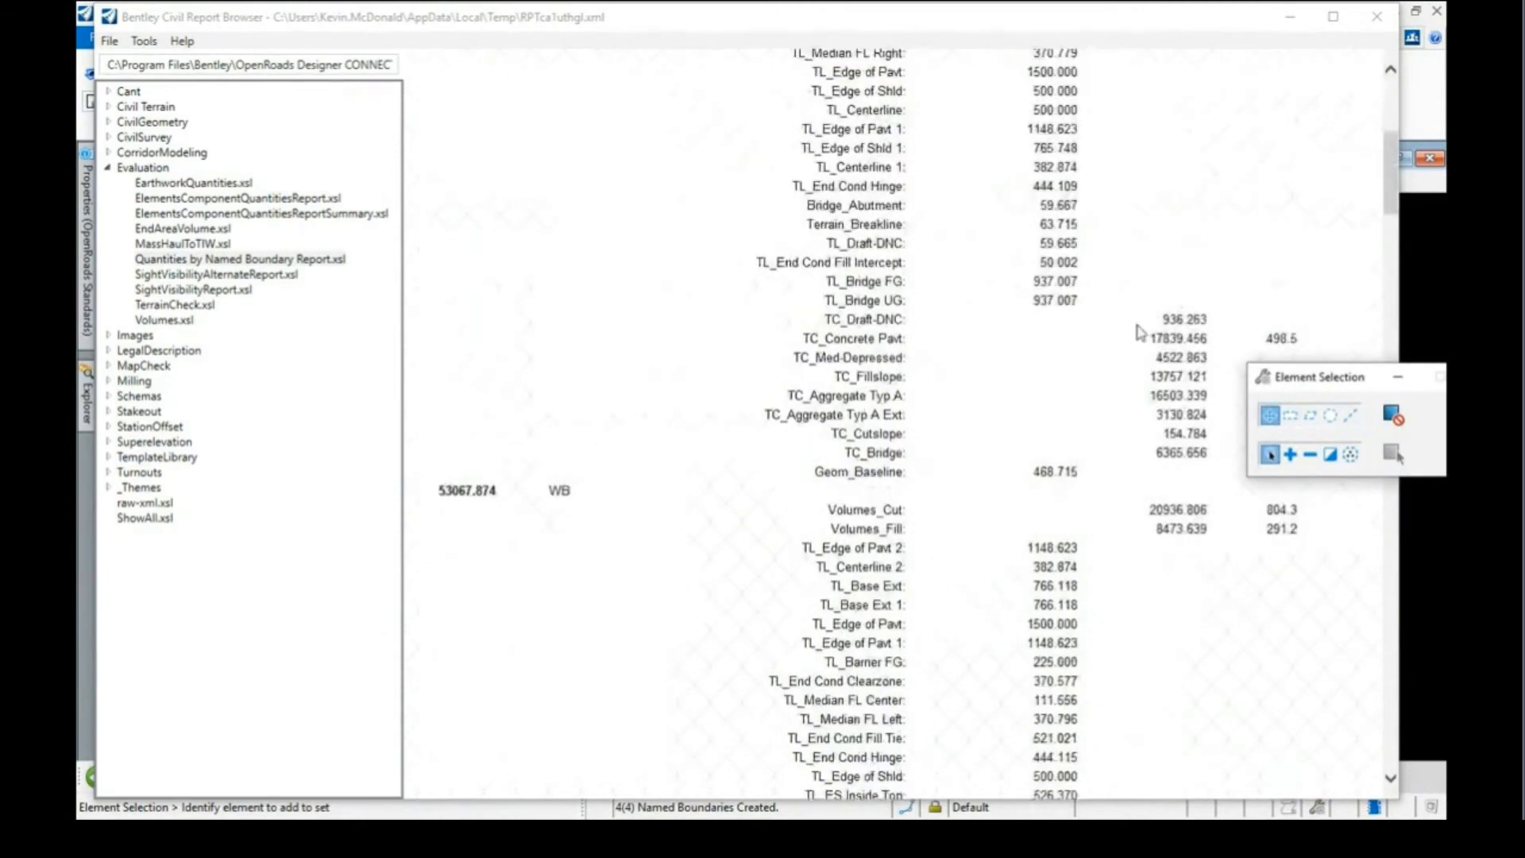
{"action": "scroll", "coordinate": [1140, 332], "scroll_direction": "down", "scroll_amount": 4}
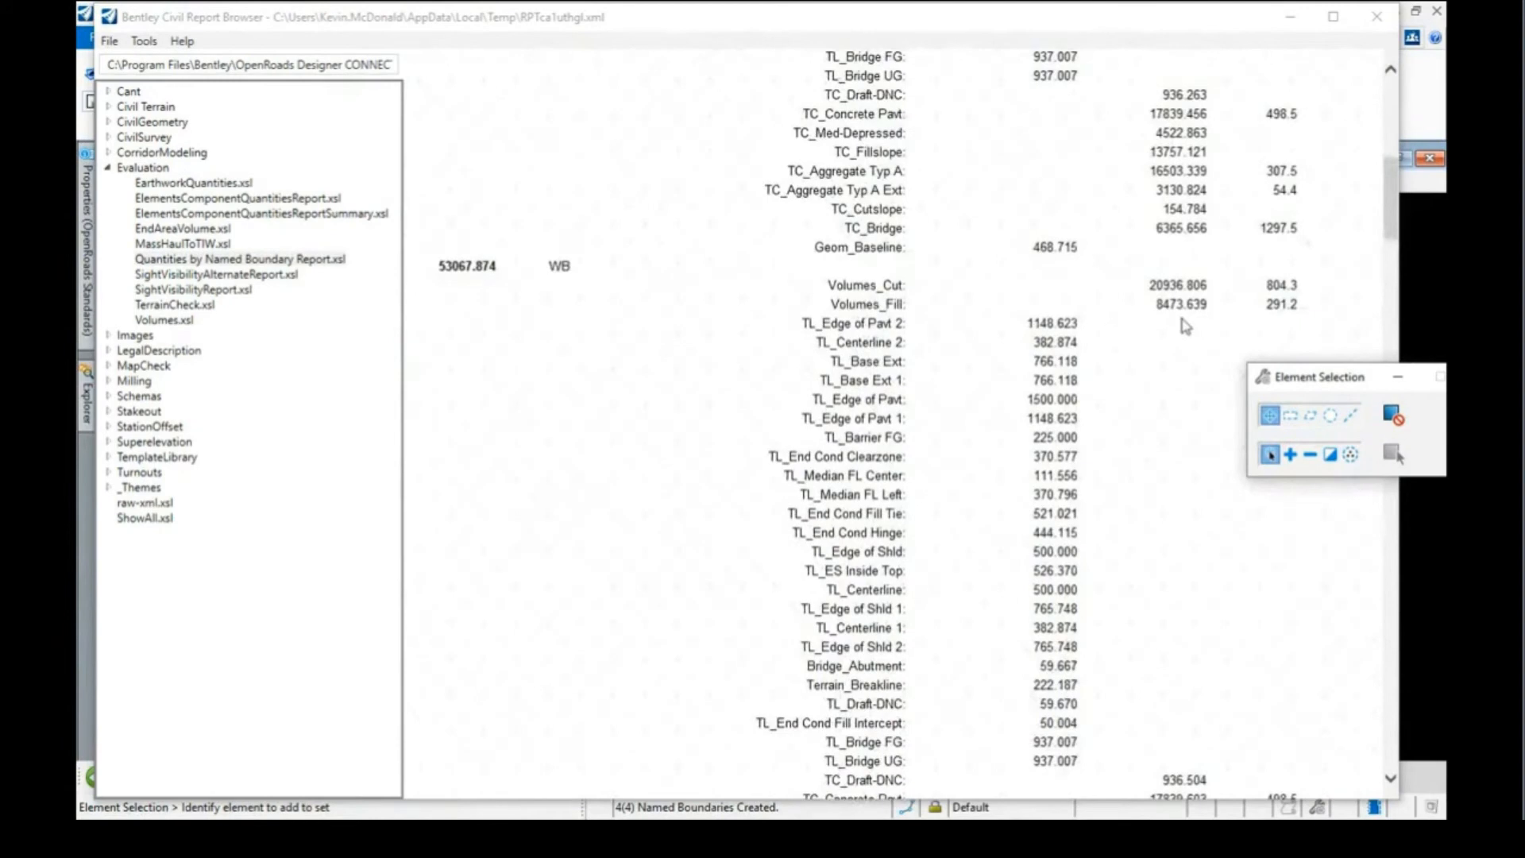
{"action": "scroll", "coordinate": [1151, 326], "scroll_direction": "up", "scroll_amount": 6}
{"action": "scroll", "coordinate": [1152, 329], "scroll_direction": "down", "scroll_amount": 4}
{"action": "scroll", "coordinate": [1154, 332], "scroll_direction": "up", "scroll_amount": 1}
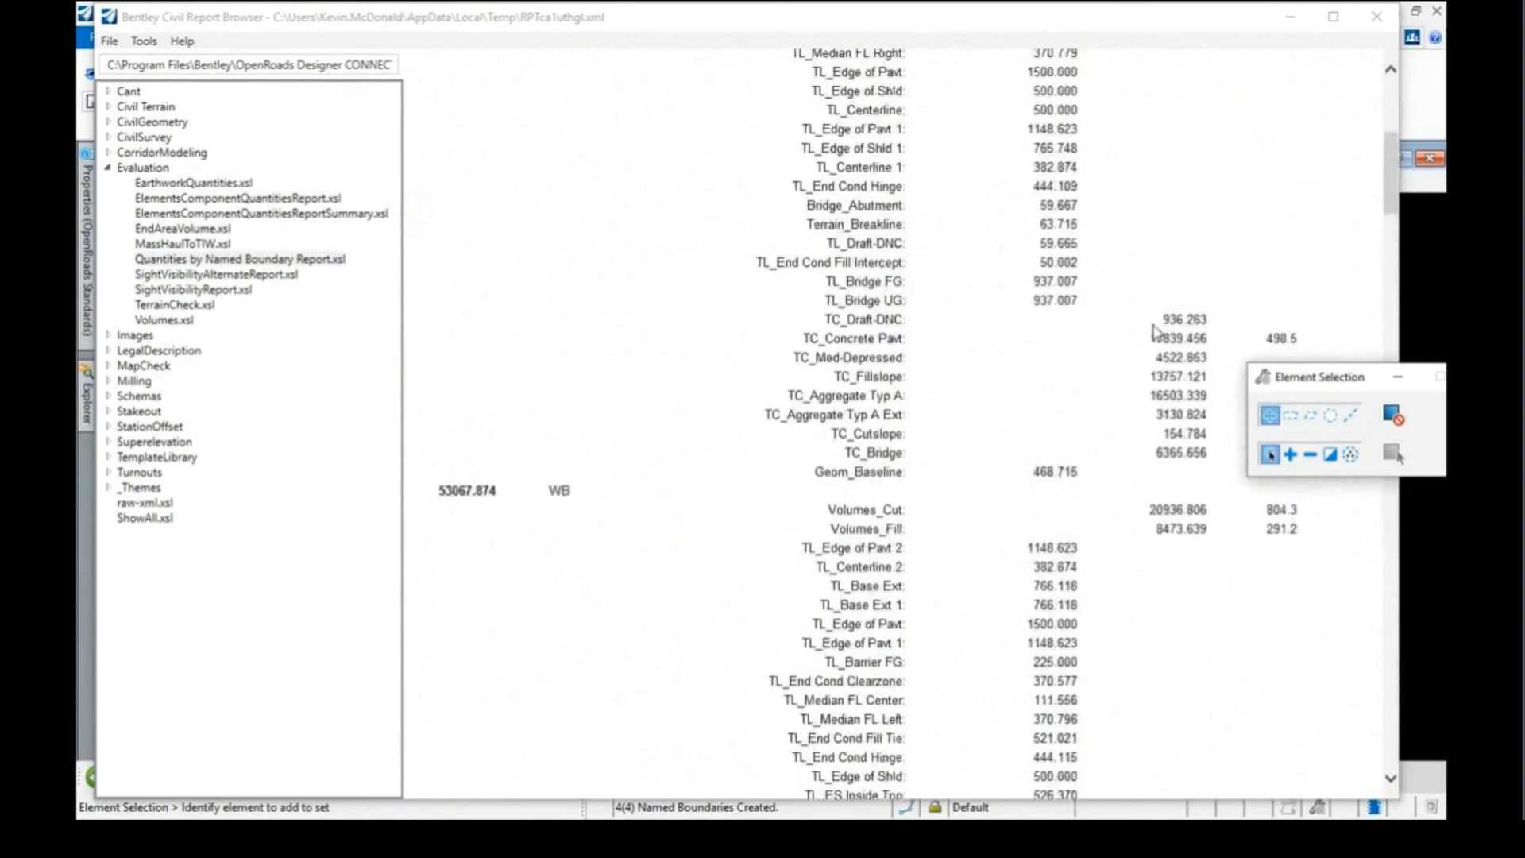
{"action": "scroll", "coordinate": [1154, 332], "scroll_direction": "up", "scroll_amount": 6}
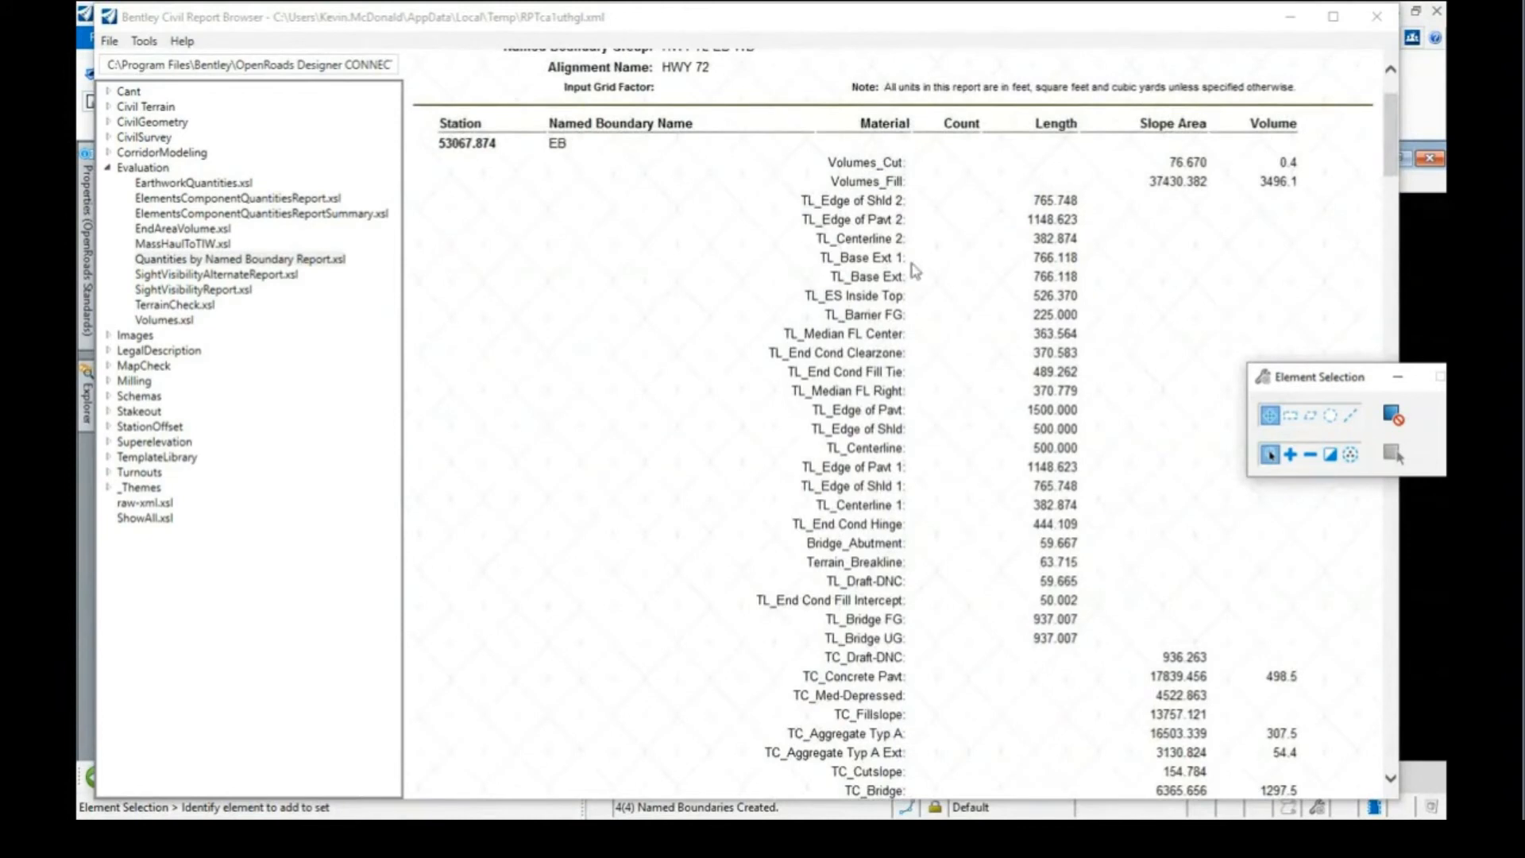
Display the results with the Volumes.xsl report style, review the station volumes and totals, and close the report browser
{"action": "left_click", "coordinate": [229, 321]}
{"action": "scroll", "coordinate": [510, 246], "scroll_direction": "down", "scroll_amount": 3}
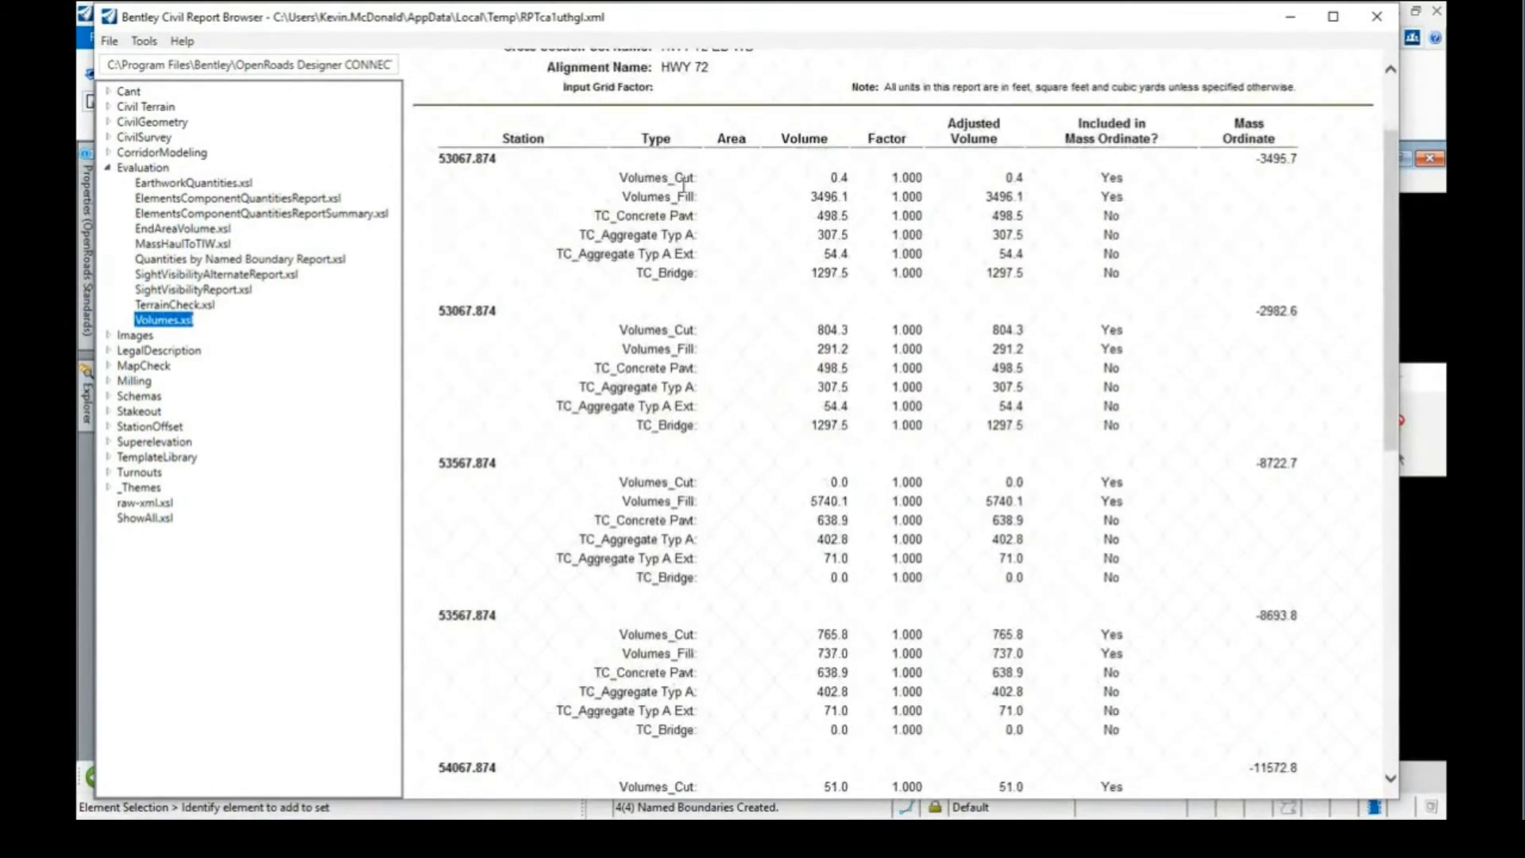
{"action": "scroll", "coordinate": [731, 238], "scroll_direction": "down", "scroll_amount": 5}
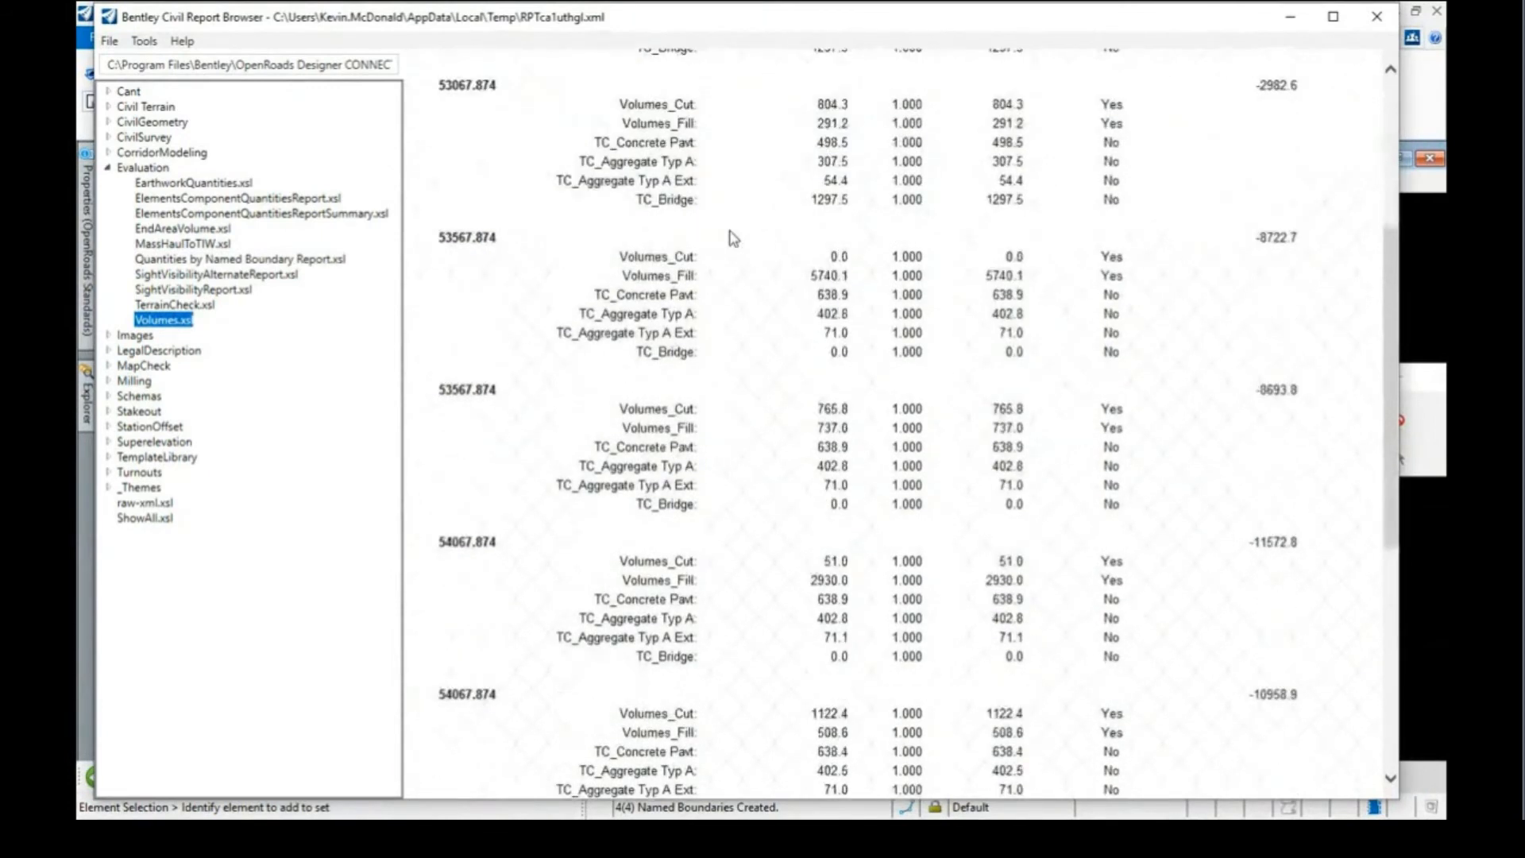
{"action": "scroll", "coordinate": [732, 238], "scroll_direction": "down", "scroll_amount": 11}
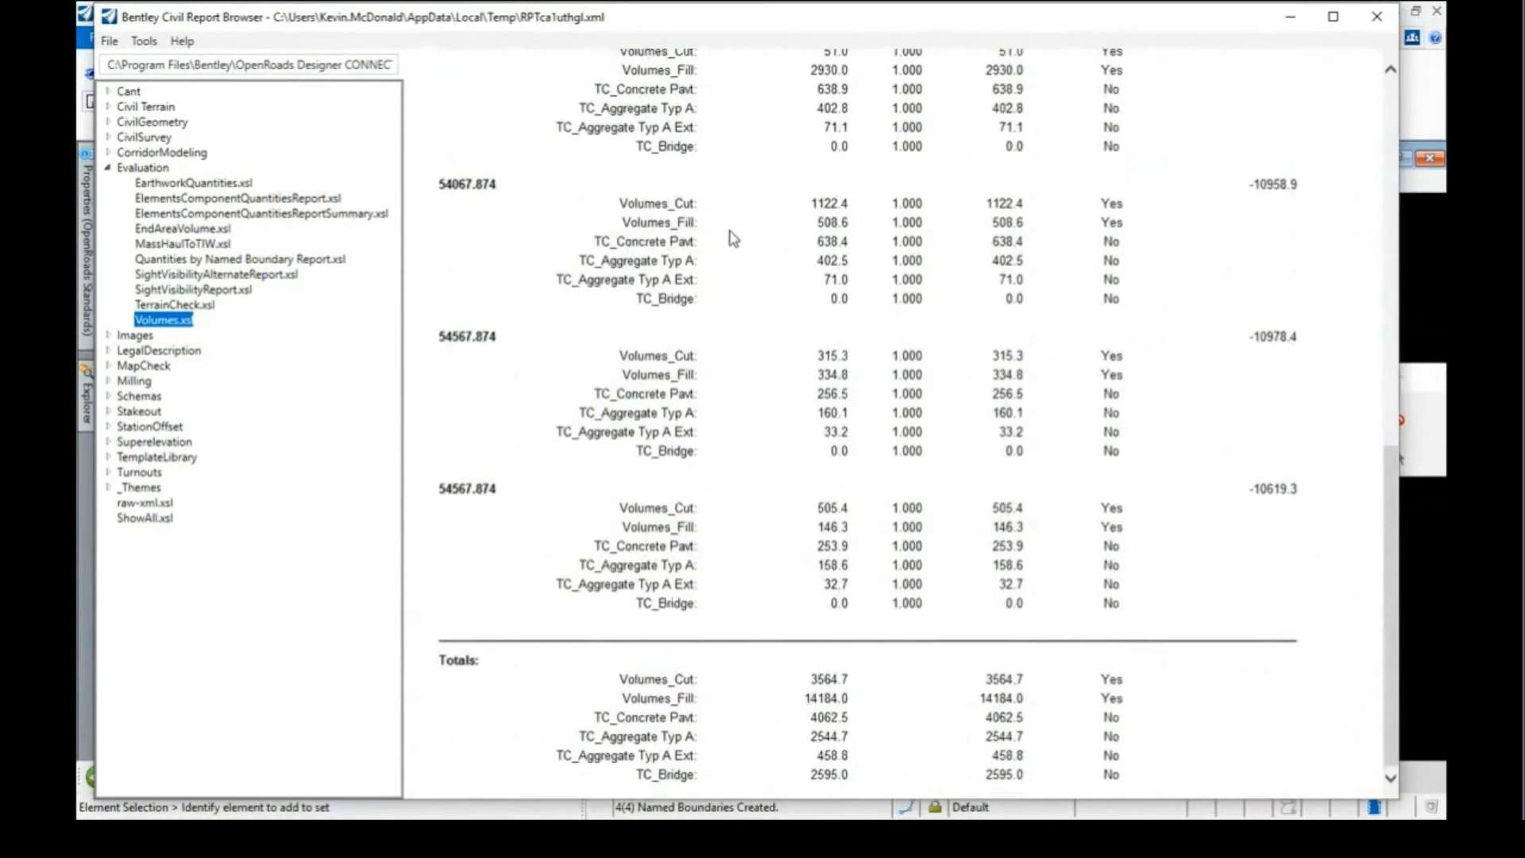
{"action": "scroll", "coordinate": [739, 243], "scroll_direction": "up", "scroll_amount": 15}
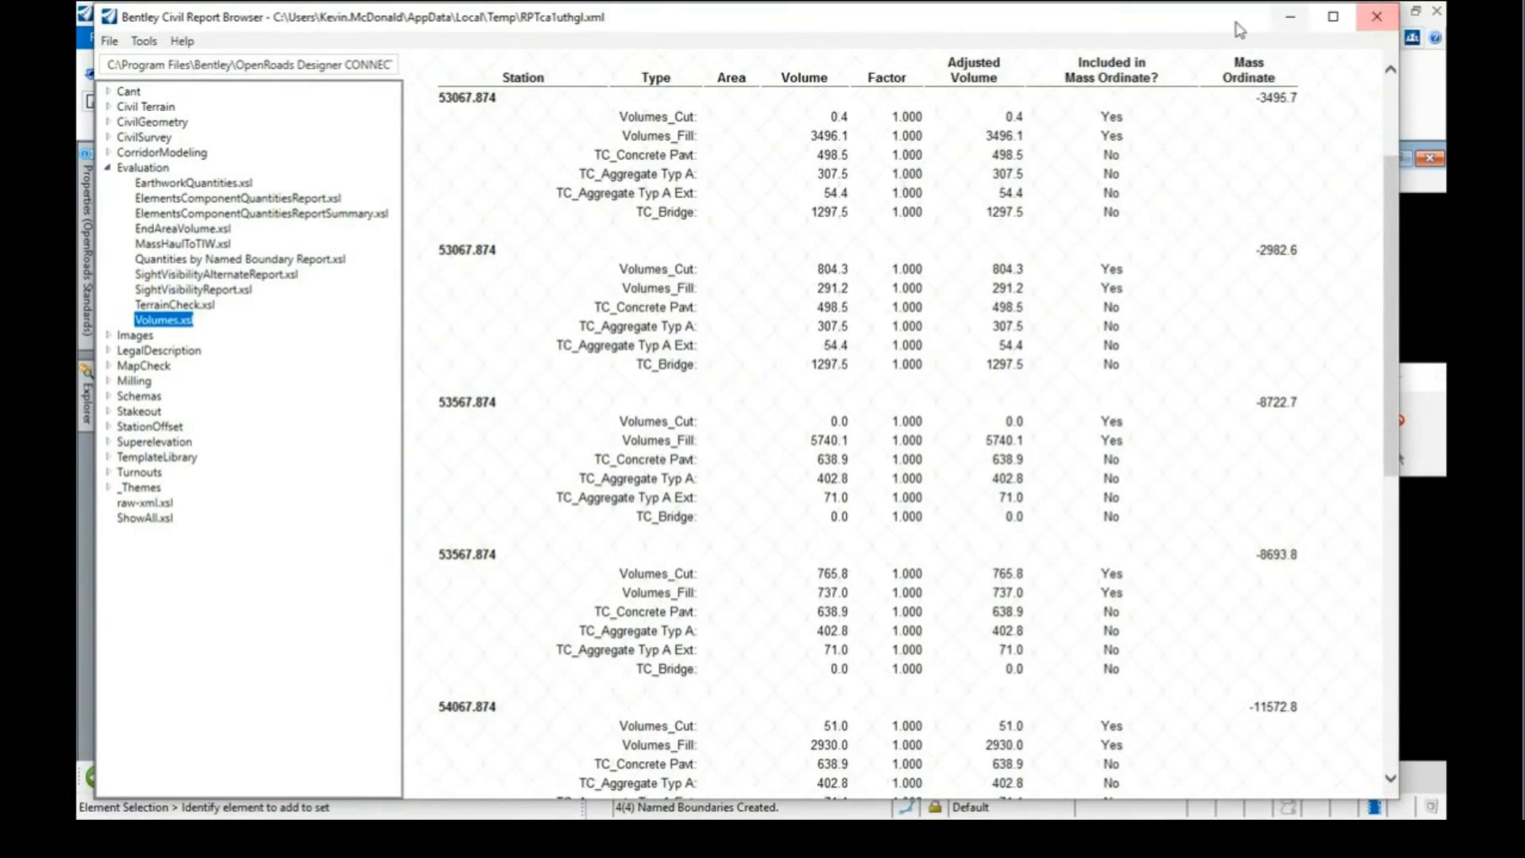
{"action": "left_click", "coordinate": [1379, 17]}
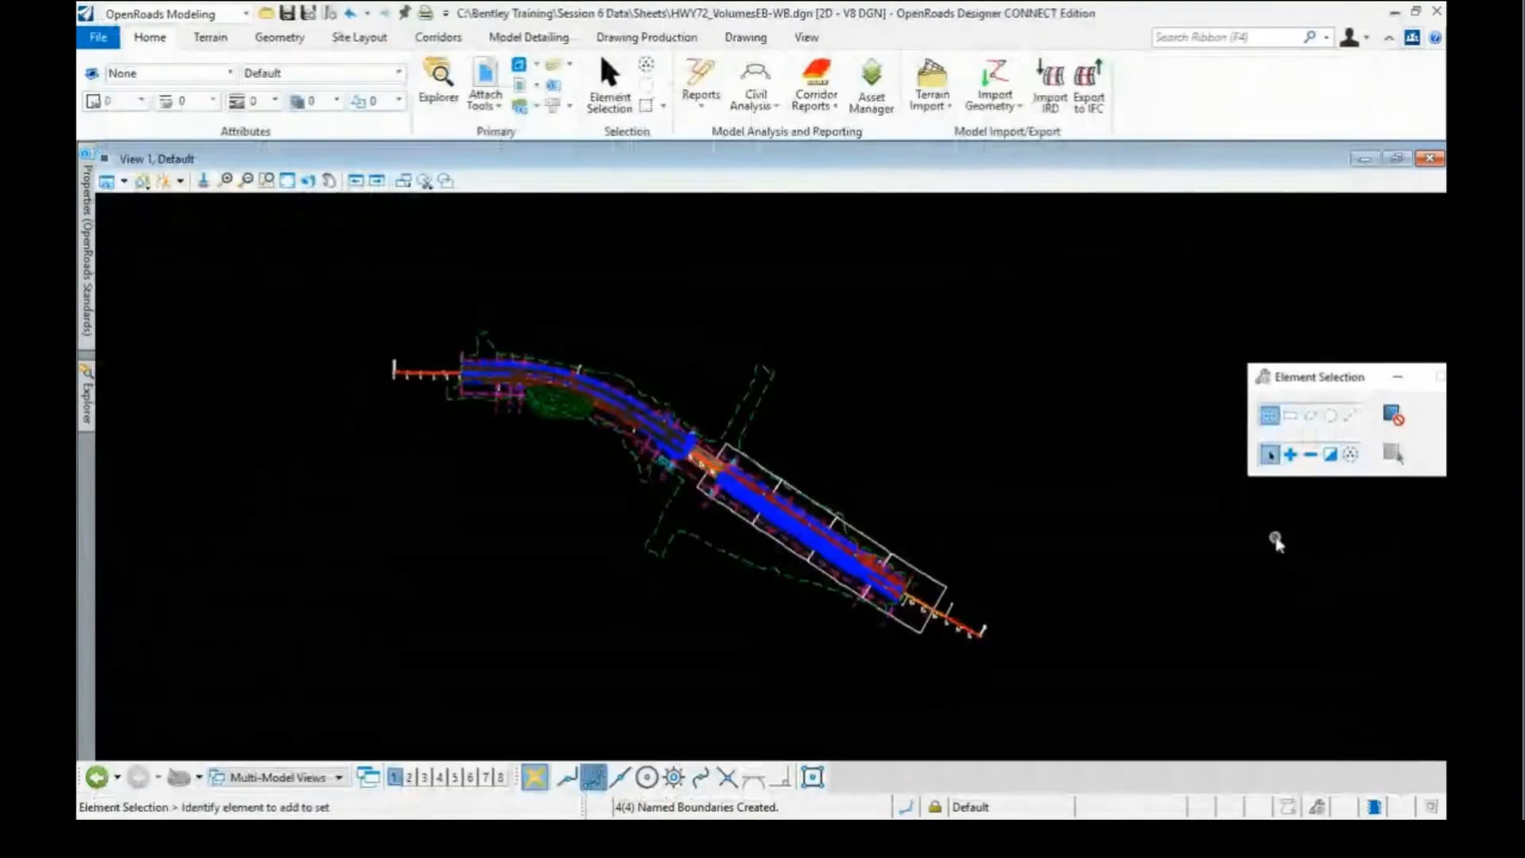
Show the plan and 3D models side by side, apply the Illustration:Ignore Lighting style to the 3D view, and move the dialog aside
{"action": "right_click", "coordinate": [730, 321]}
{"action": "mouse_move", "coordinate": [801, 341]}
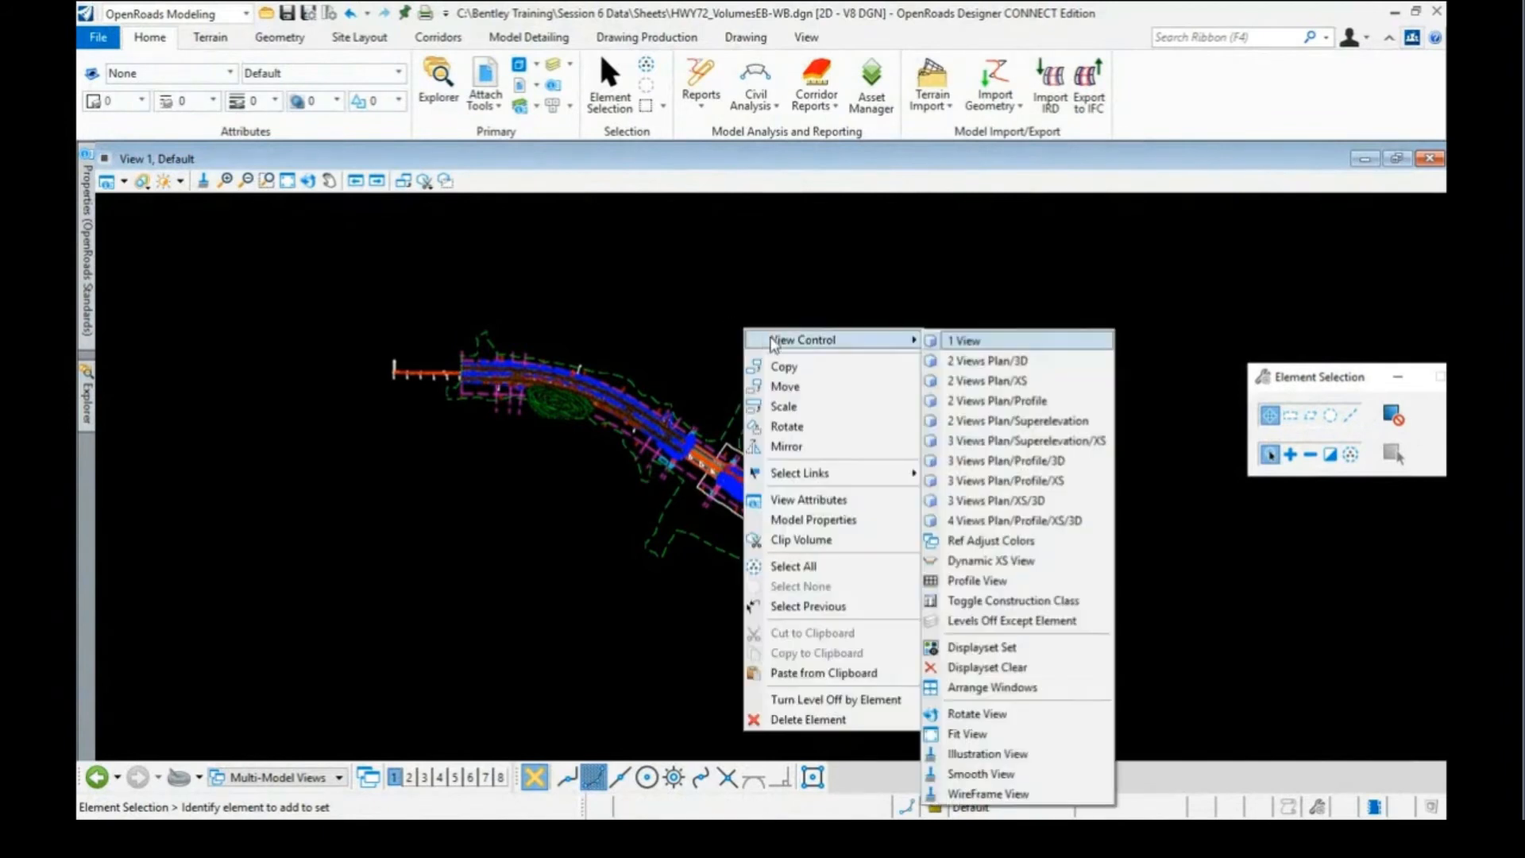
{"action": "left_click", "coordinate": [1007, 367]}
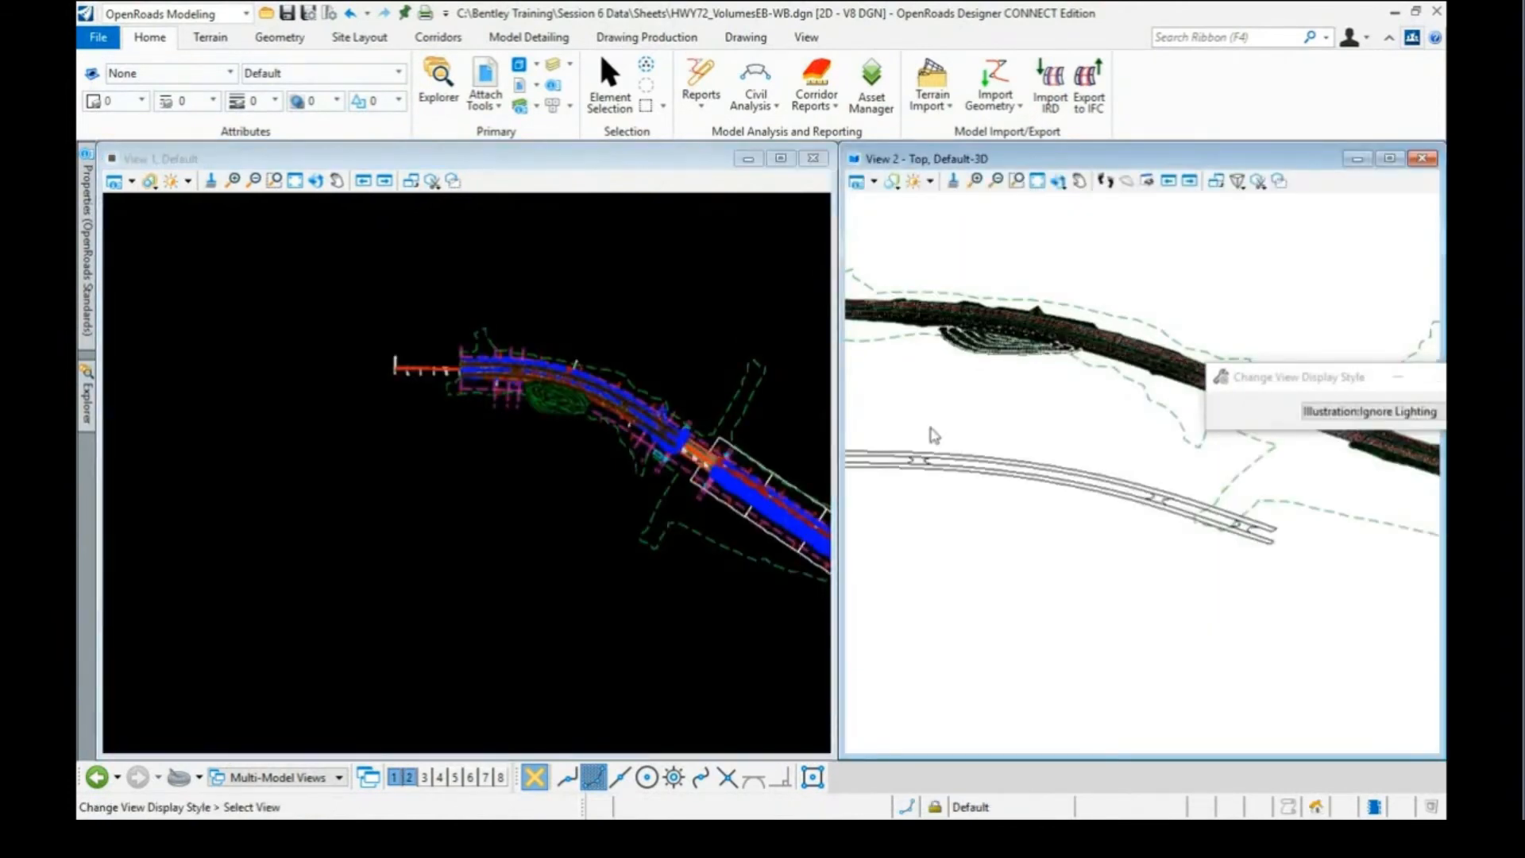
{"action": "left_click", "coordinate": [917, 401]}
{"action": "left_click_drag", "start_coordinate": [1292, 376], "coordinate": [1269, 219]}
{"action": "scroll", "coordinate": [964, 404], "scroll_direction": "down", "scroll_amount": 2}
{"action": "scroll", "coordinate": [1032, 392], "scroll_direction": "up", "scroll_amount": 5}
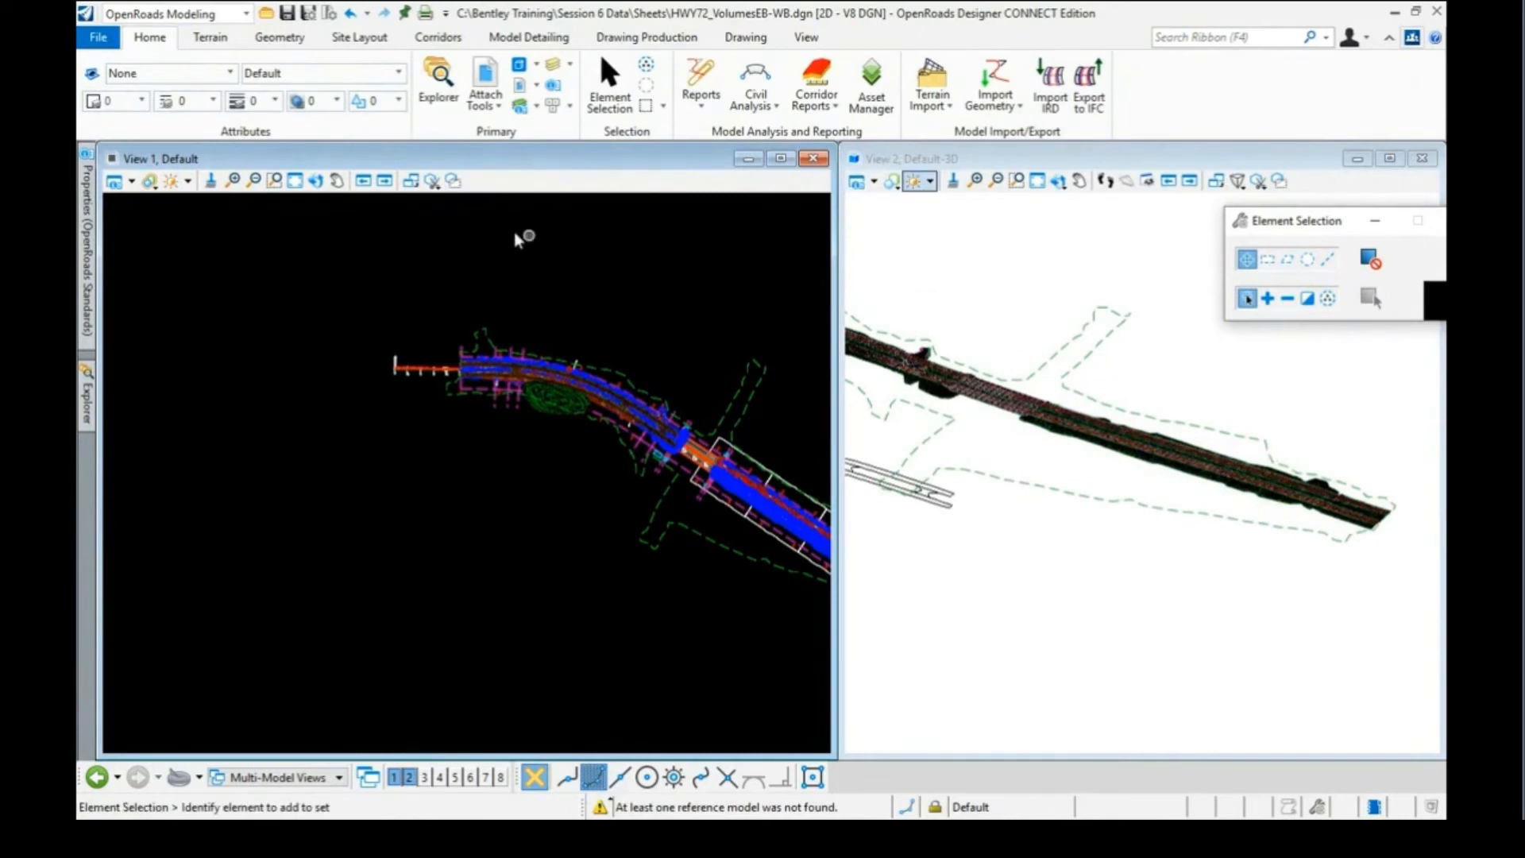
Turn off the display of the Volumes.dgn and Hwy72_TM_Exist_Pavt.dgn references in the 3D model
{"action": "left_click", "coordinate": [954, 161]}
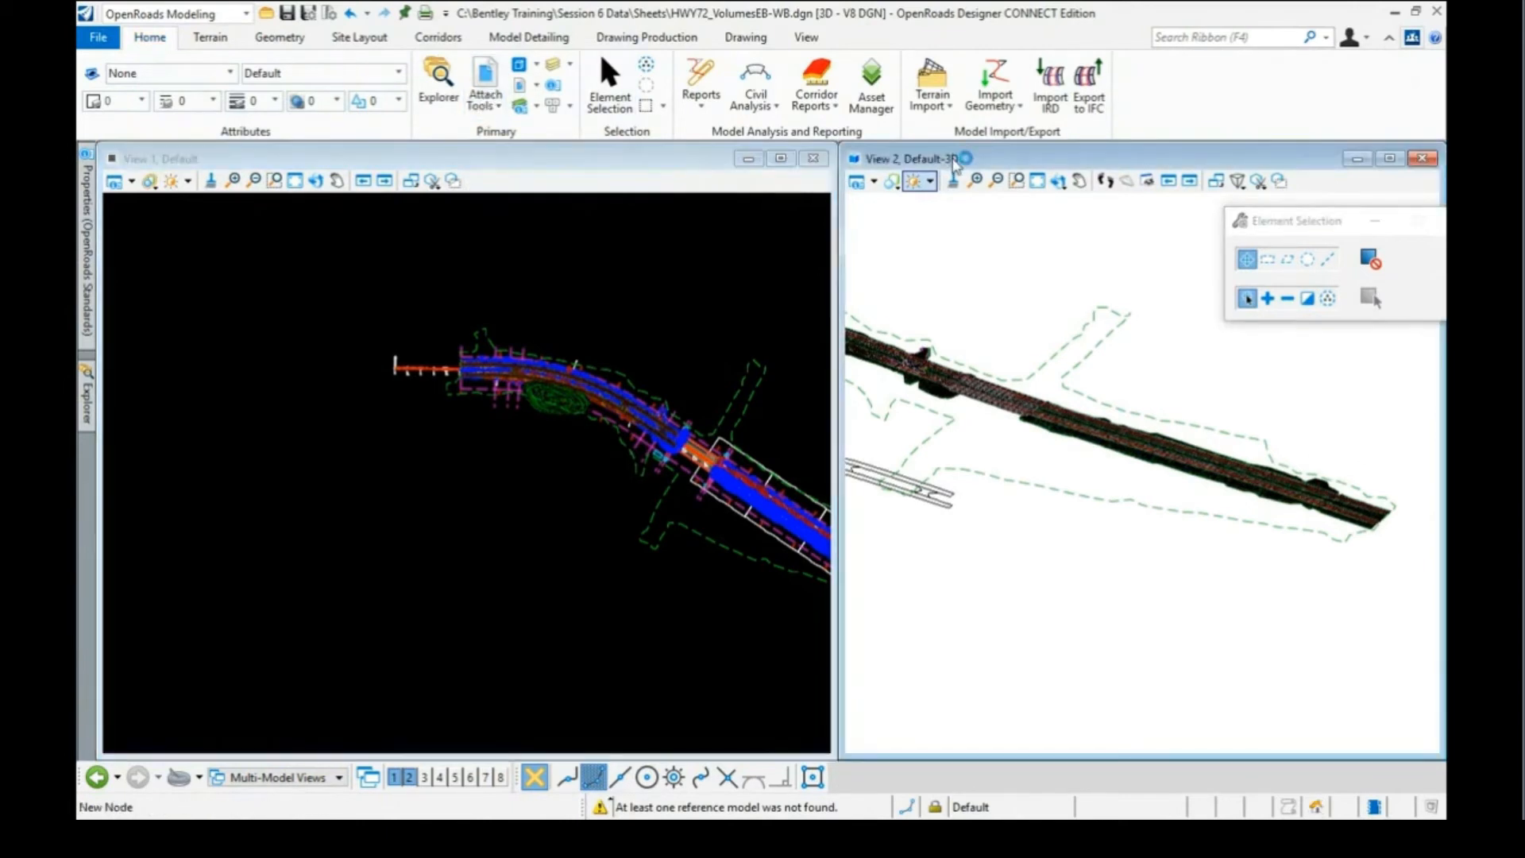
{"action": "left_click", "coordinate": [487, 80]}
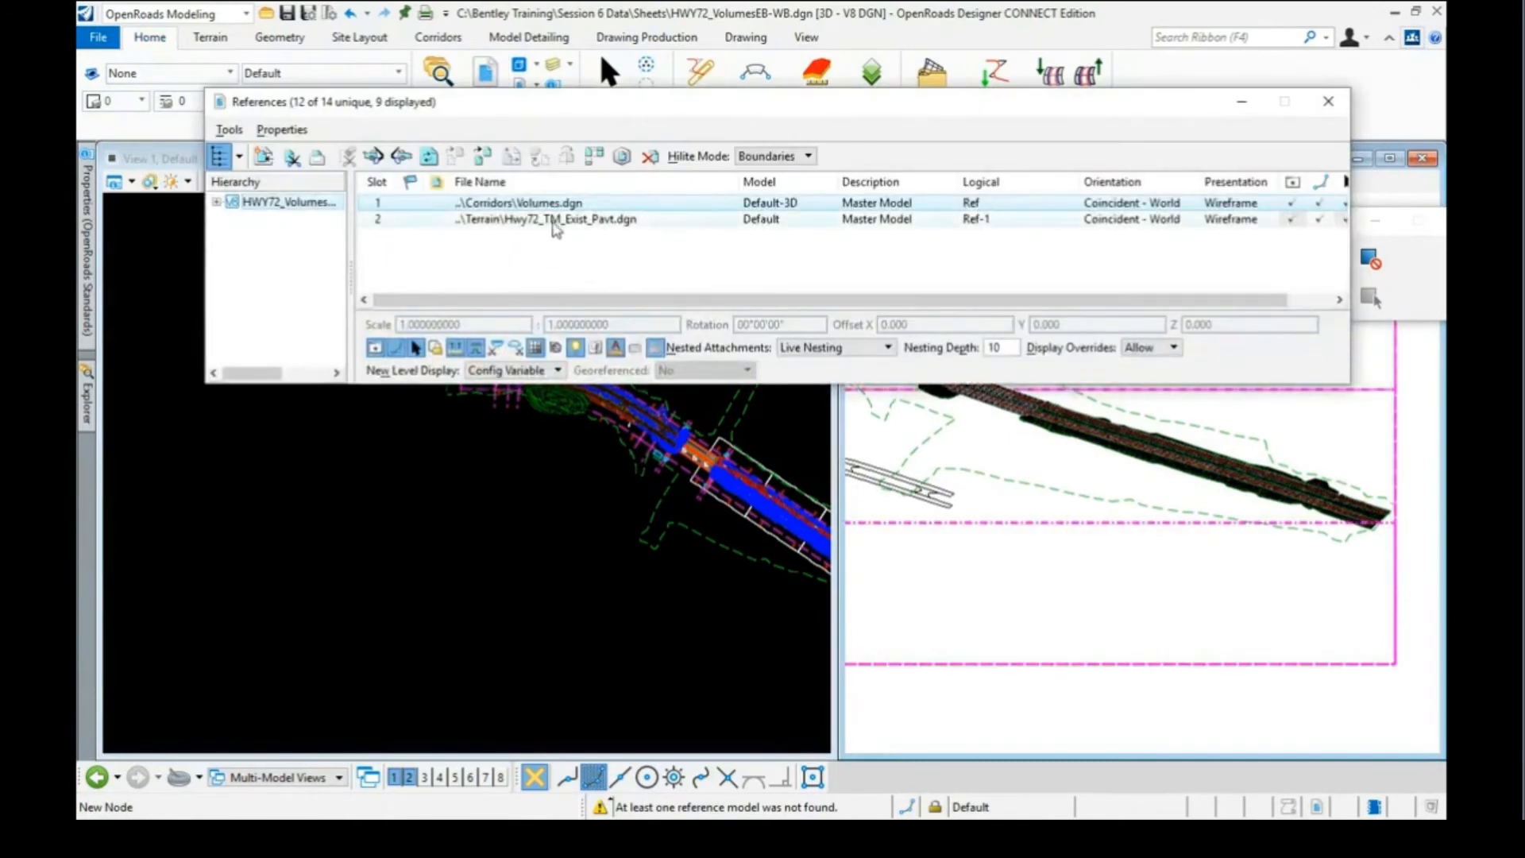
{"action": "left_click", "coordinate": [554, 221], "text": "shift"}
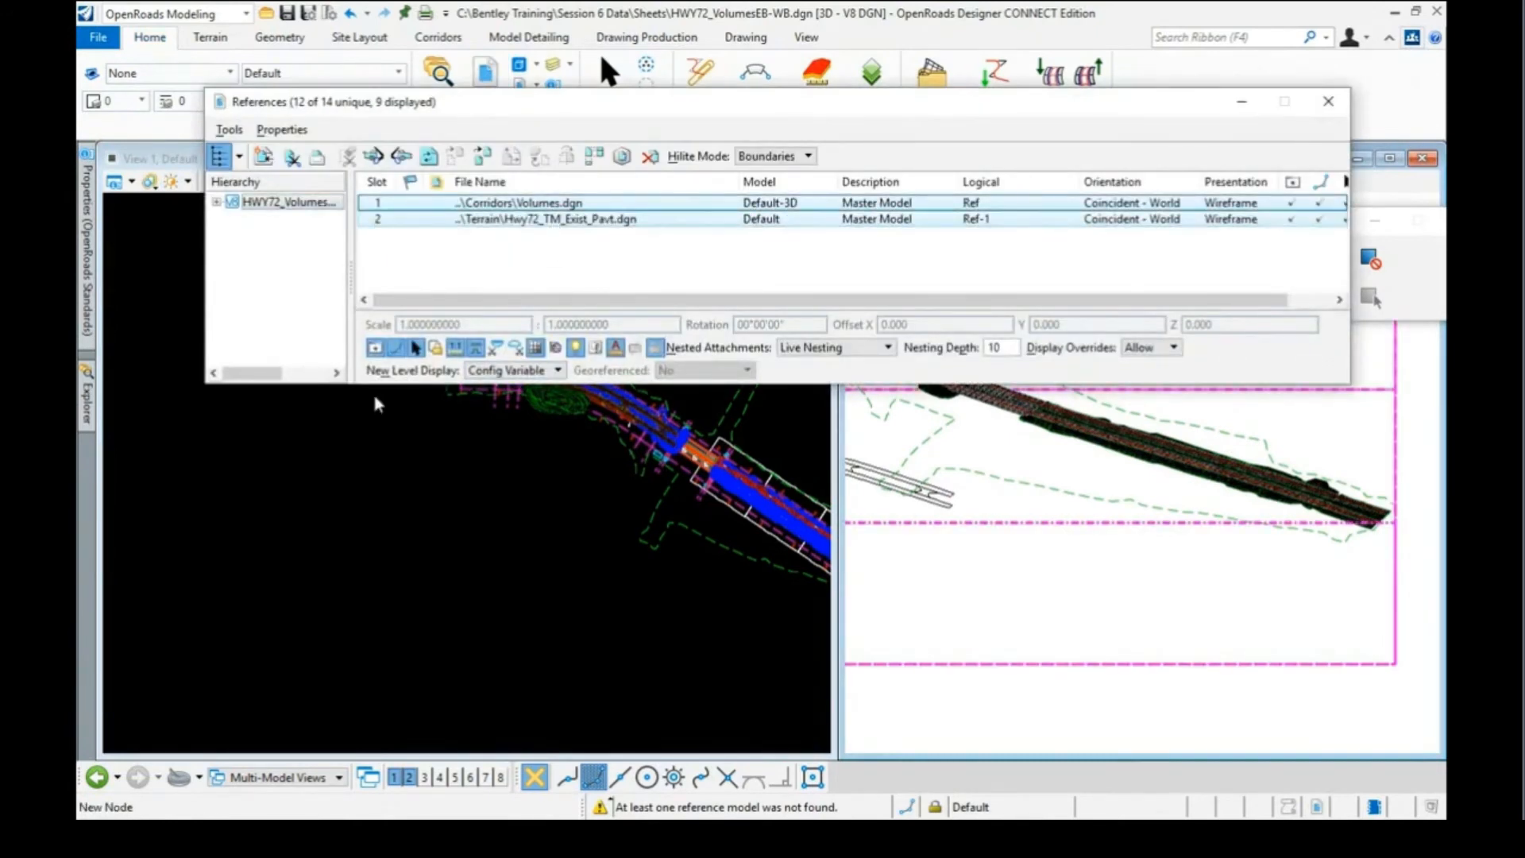
{"action": "left_click", "coordinate": [375, 349]}
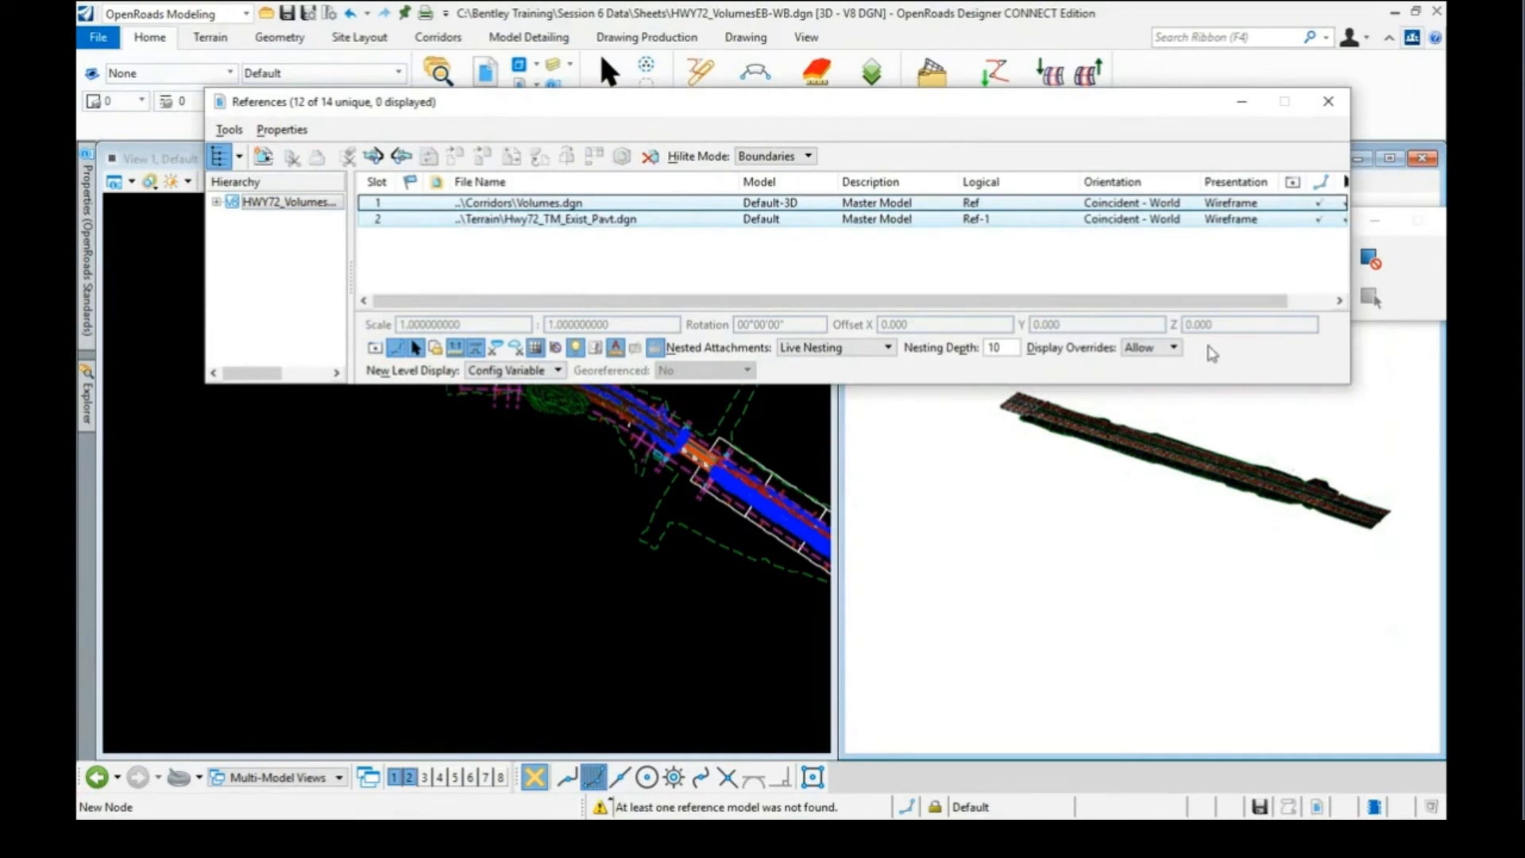
{"action": "left_click", "coordinate": [1328, 103]}
Select the fill mesh along the near roadway's side slope and inspect its volume and surface area properties
{"action": "scroll", "coordinate": [1071, 439], "scroll_direction": "up", "scroll_amount": 2}
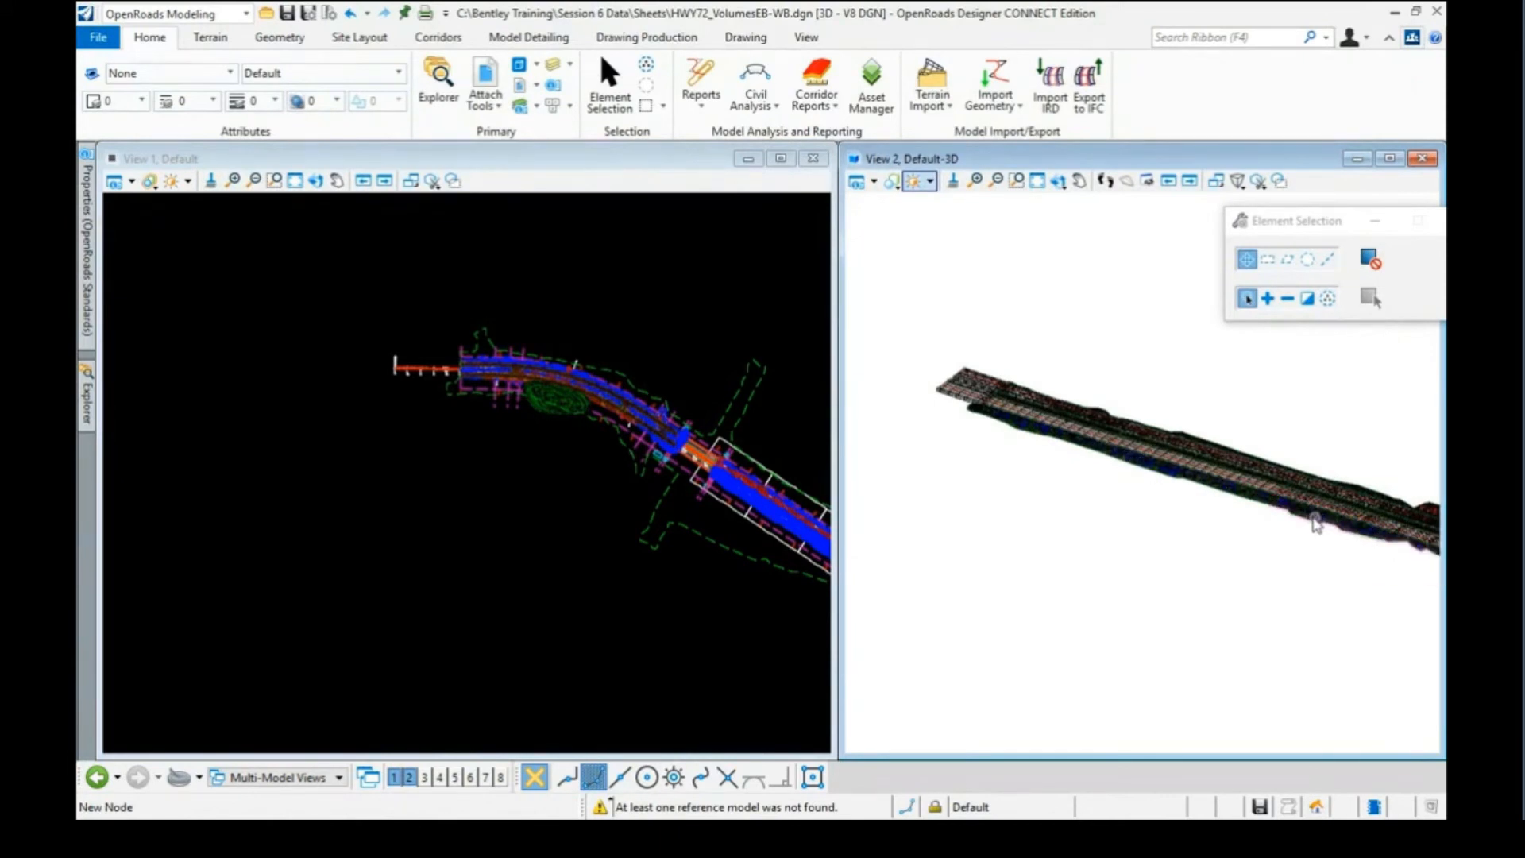
{"action": "scroll", "coordinate": [1251, 509], "scroll_direction": "up", "scroll_amount": 4}
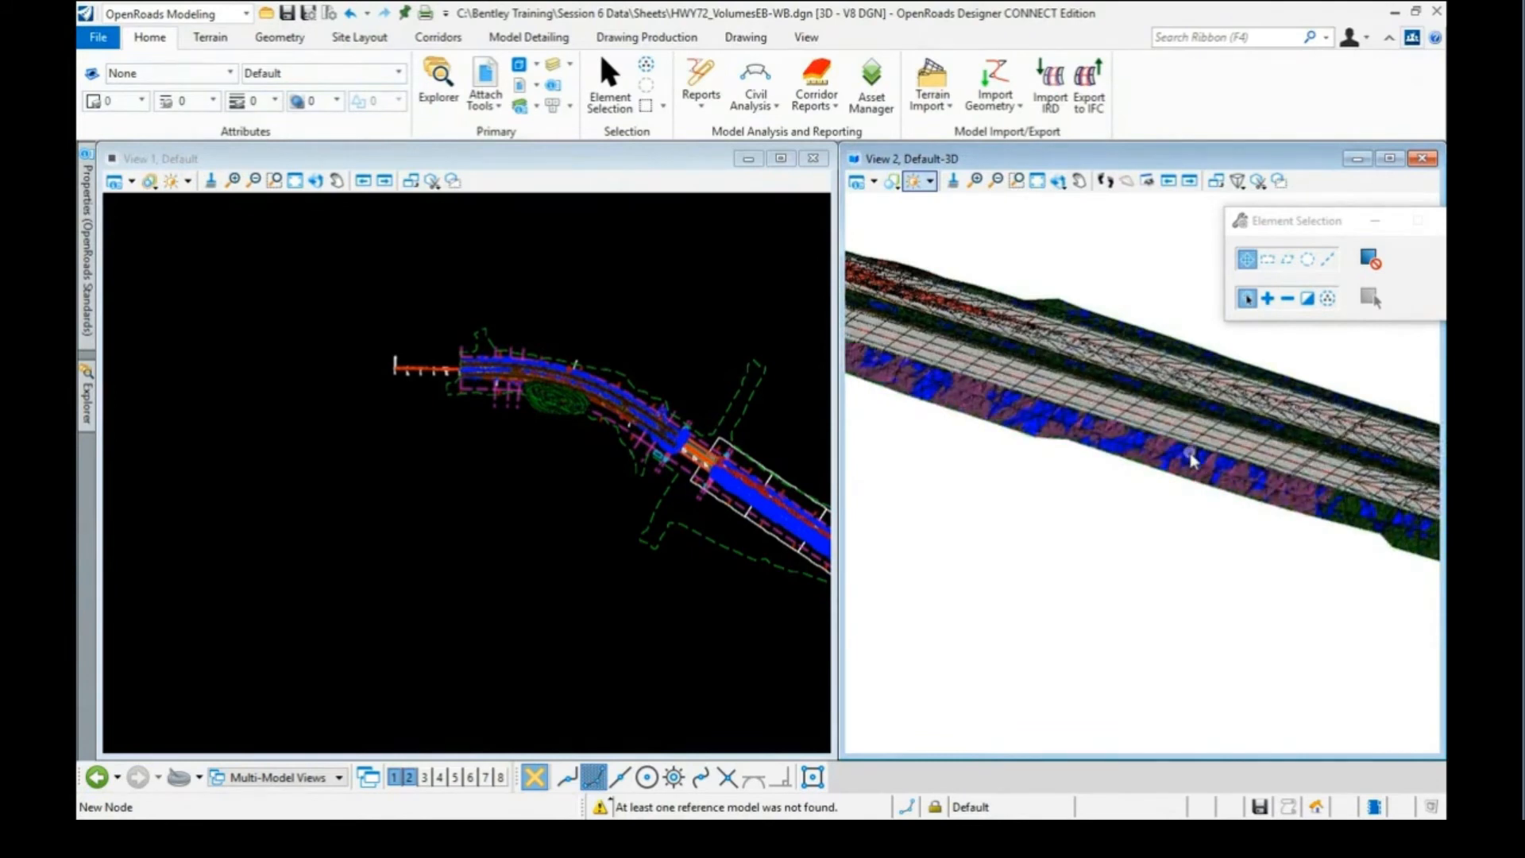
{"action": "scroll", "coordinate": [1198, 467], "scroll_direction": "up", "scroll_amount": 2}
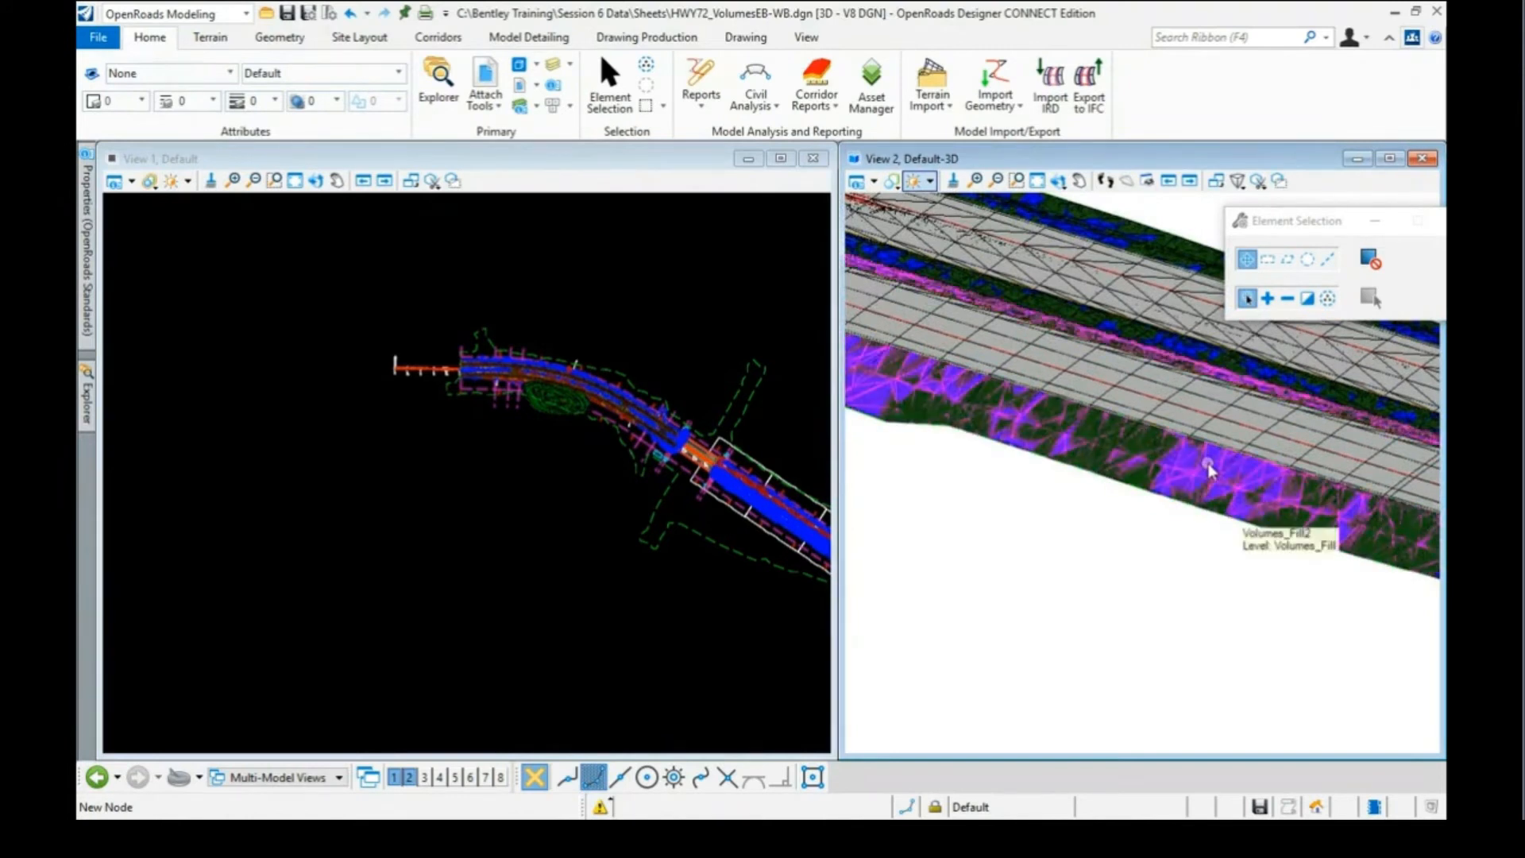
{"action": "left_click", "coordinate": [1208, 467]}
{"action": "left_click", "coordinate": [86, 191]}
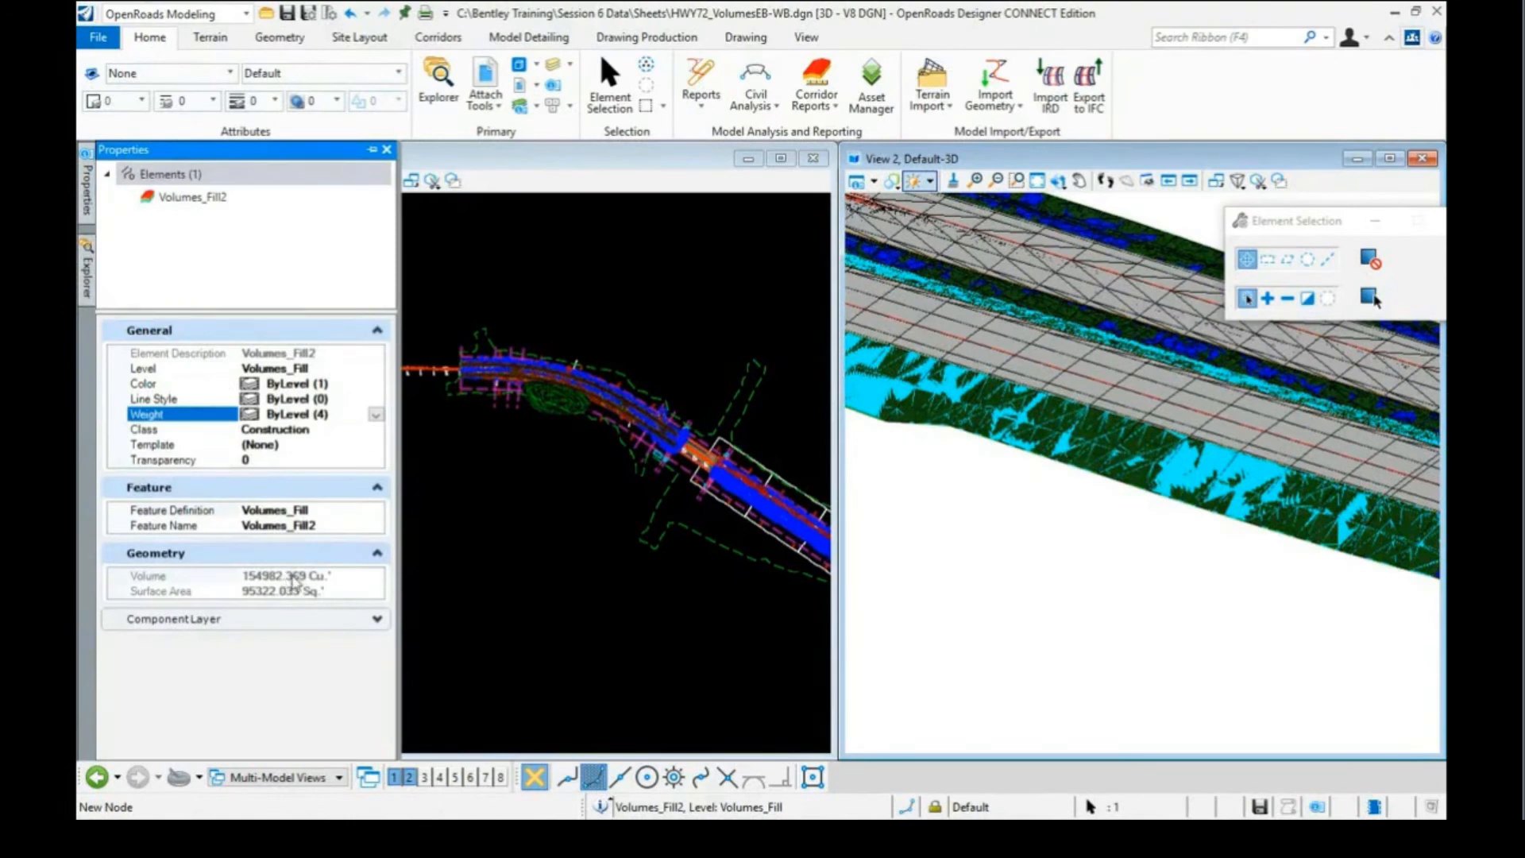
Examine how the fill meshes are split at the named boundaries along the clipped corridor, comparing the selected section with its neighbours
{"action": "scroll", "coordinate": [1112, 448], "scroll_direction": "down", "scroll_amount": 4}
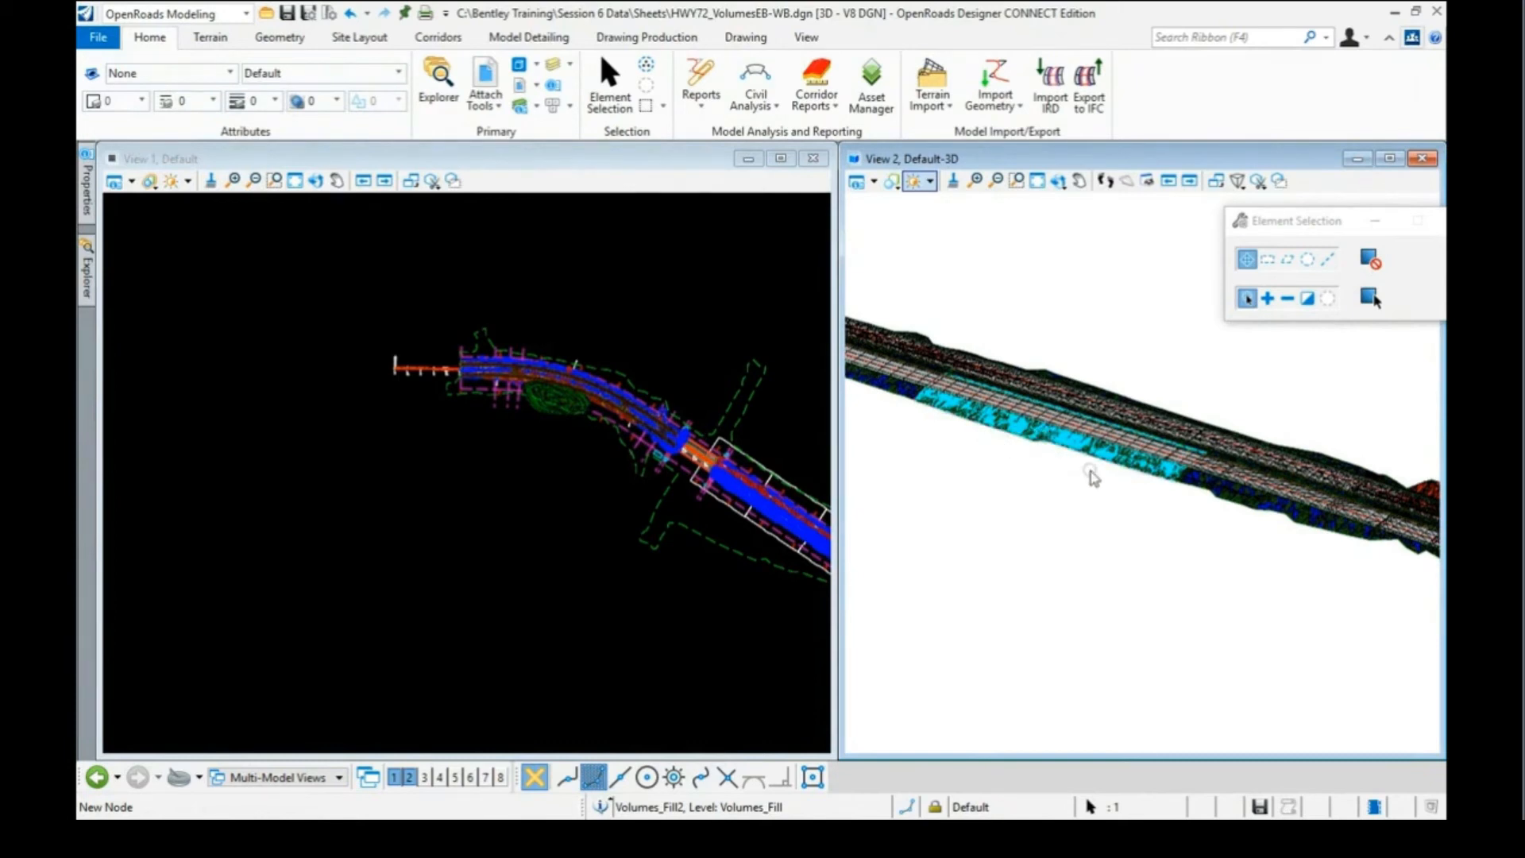
{"action": "scroll", "coordinate": [1032, 457], "scroll_direction": "down", "scroll_amount": 2}
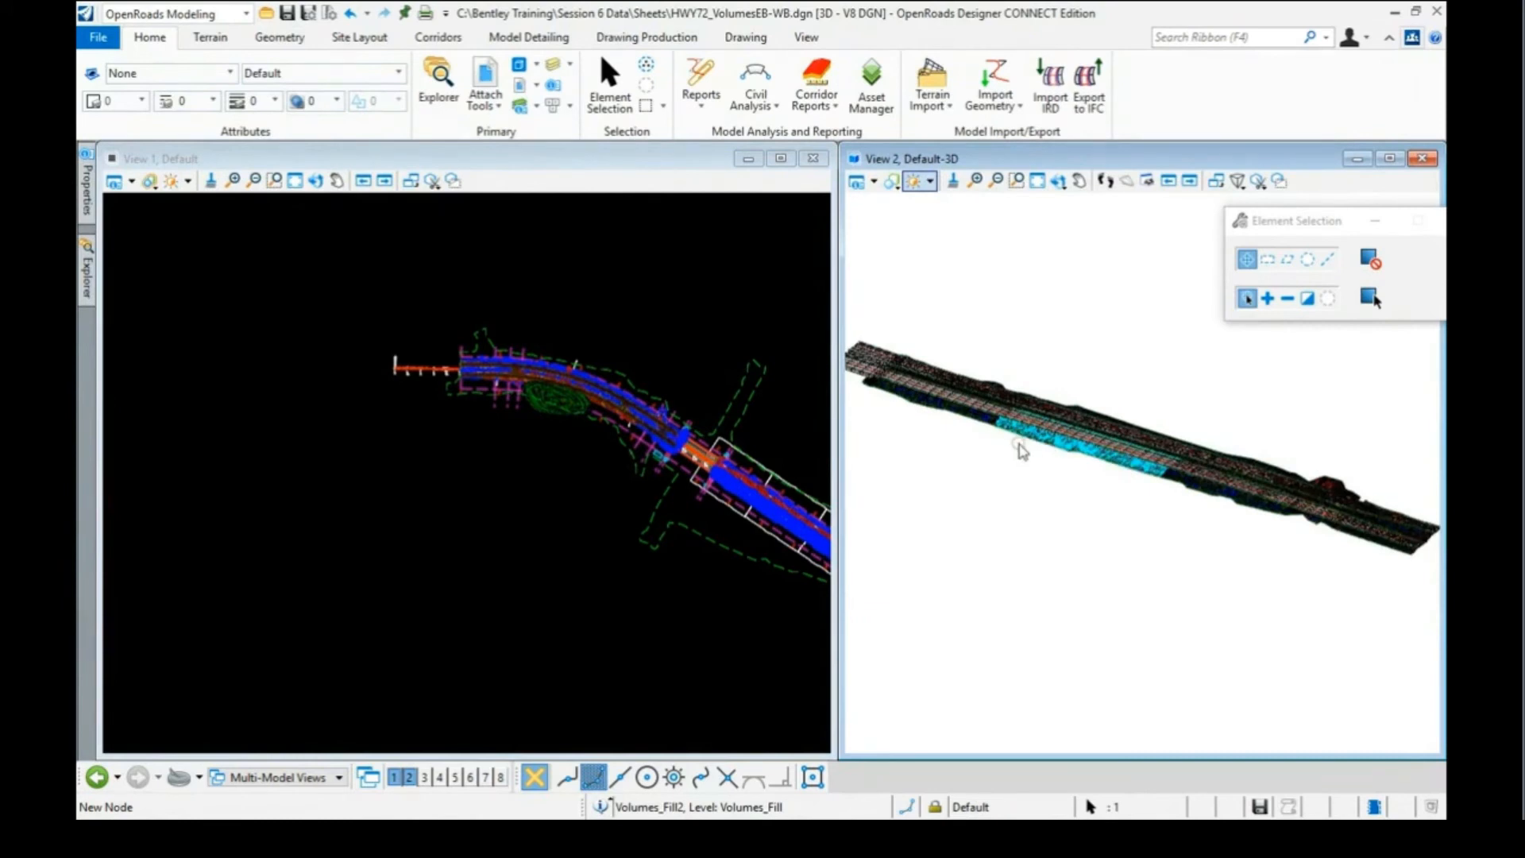
{"action": "scroll", "coordinate": [1022, 450], "scroll_direction": "up", "scroll_amount": 1}
{"action": "scroll", "coordinate": [1047, 454], "scroll_direction": "down", "scroll_amount": 1}
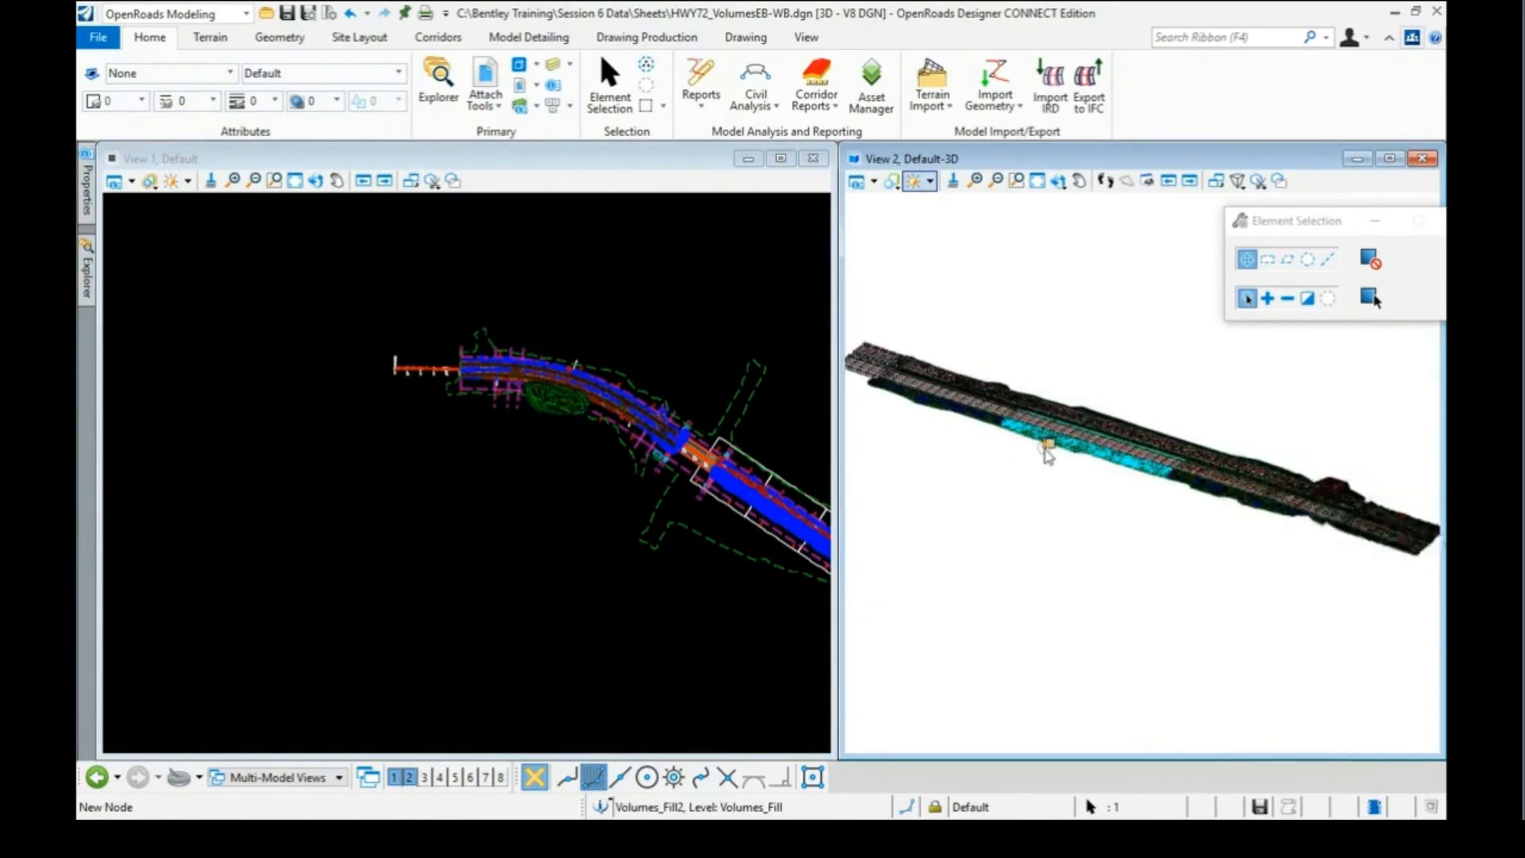
{"action": "scroll", "coordinate": [1047, 454], "scroll_direction": "down", "scroll_amount": 1}
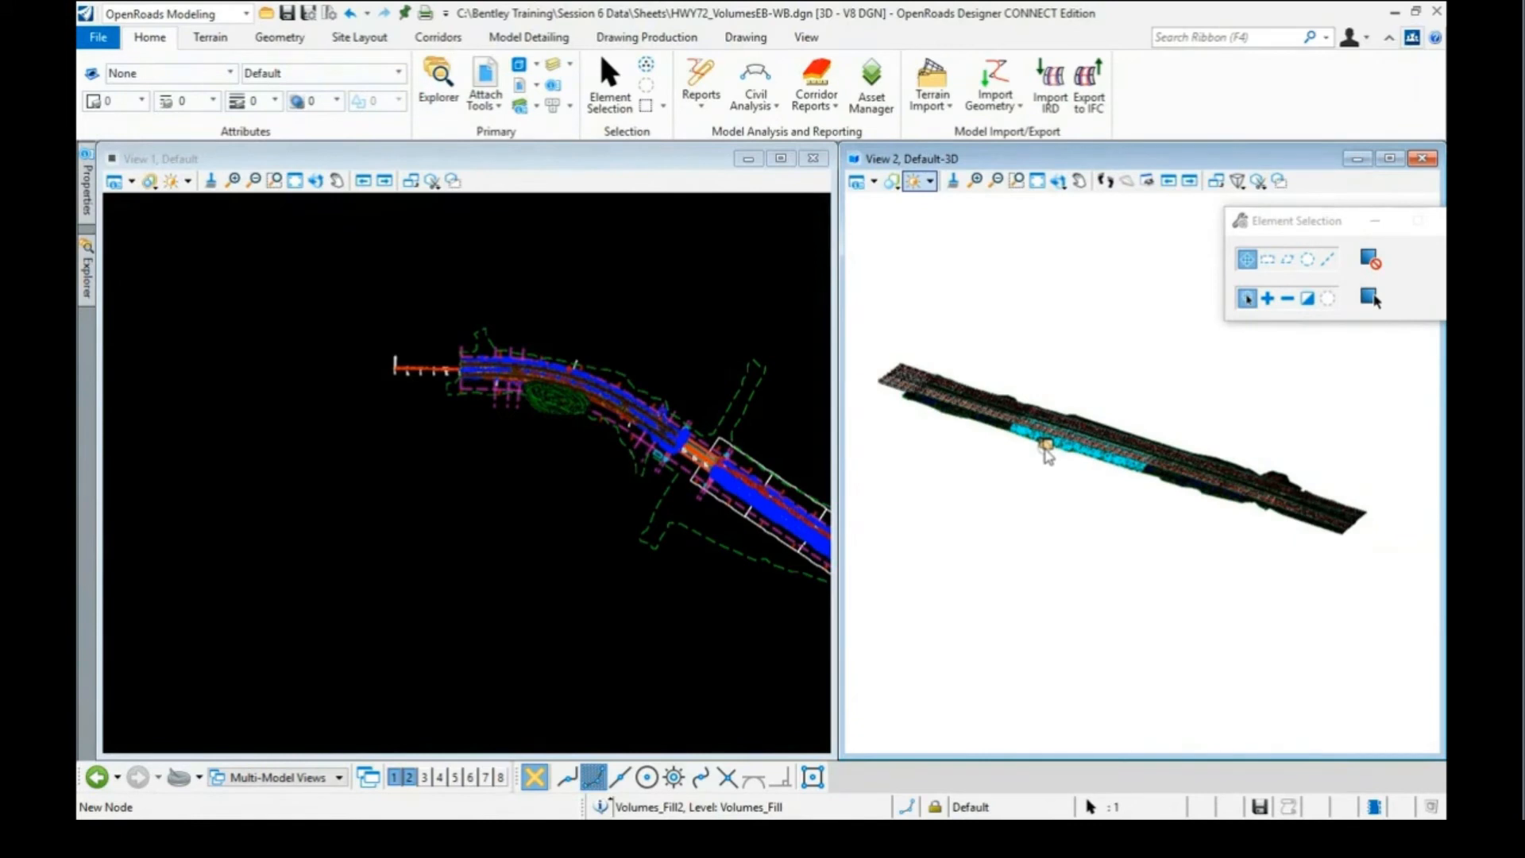
{"action": "scroll", "coordinate": [1030, 449], "scroll_direction": "up", "scroll_amount": 2}
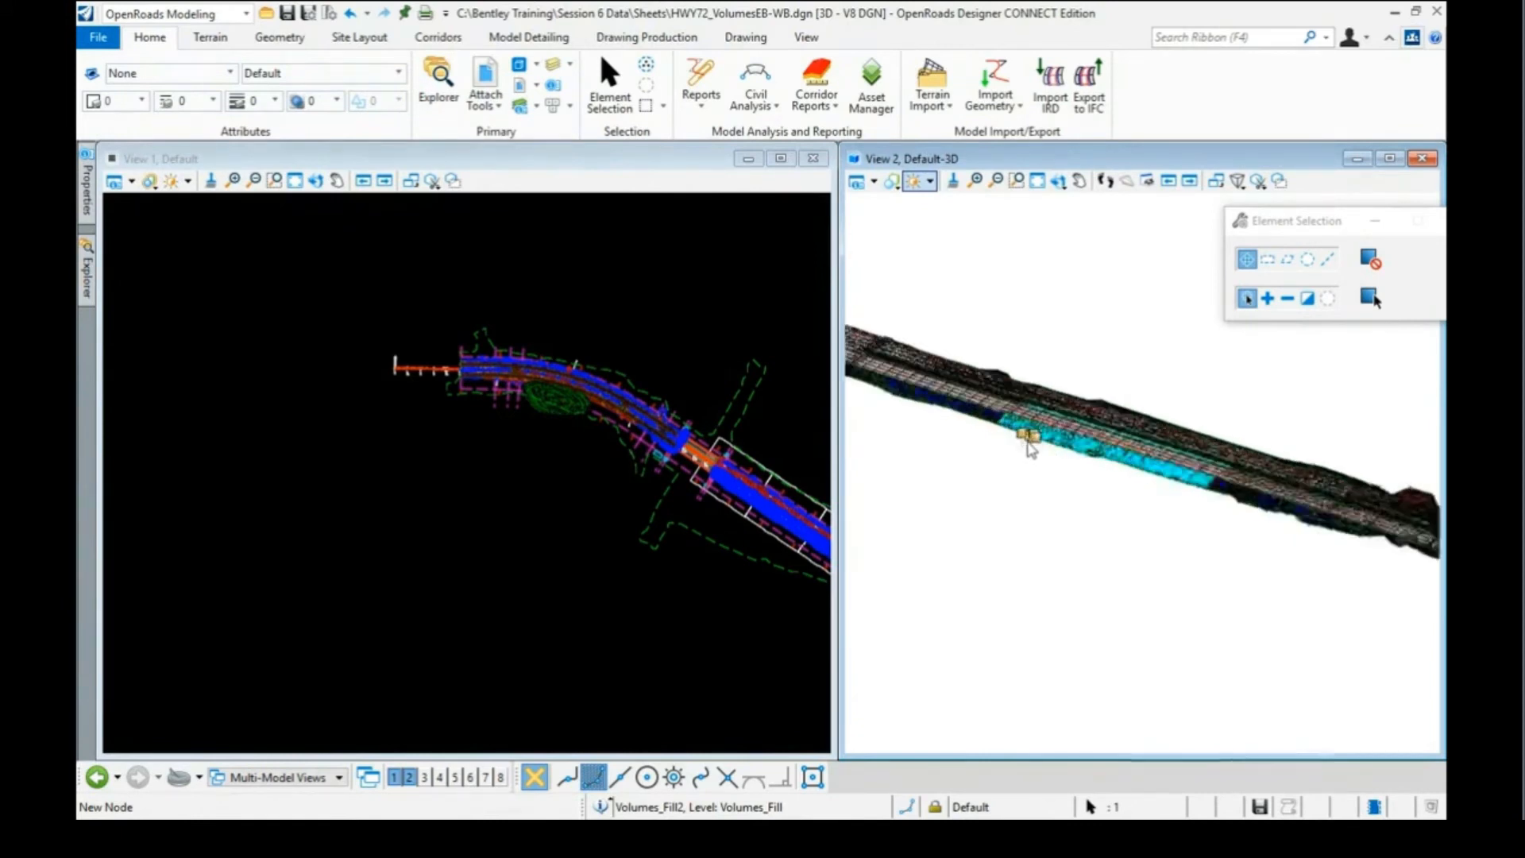
{"action": "scroll", "coordinate": [1028, 447], "scroll_direction": "up", "scroll_amount": 1}
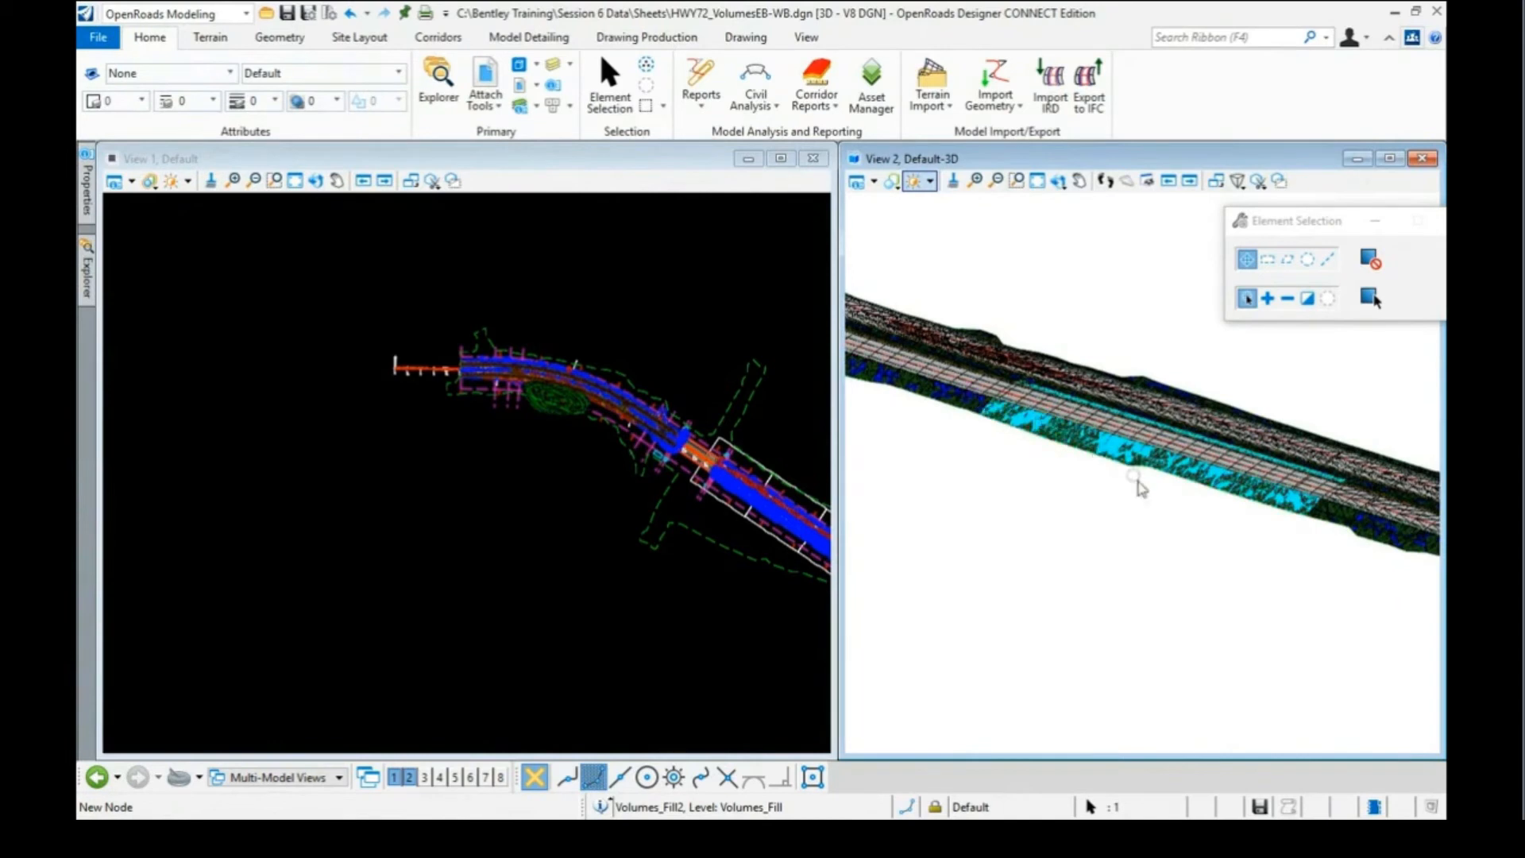
{"action": "scroll", "coordinate": [1138, 486], "scroll_direction": "down", "scroll_amount": 1}
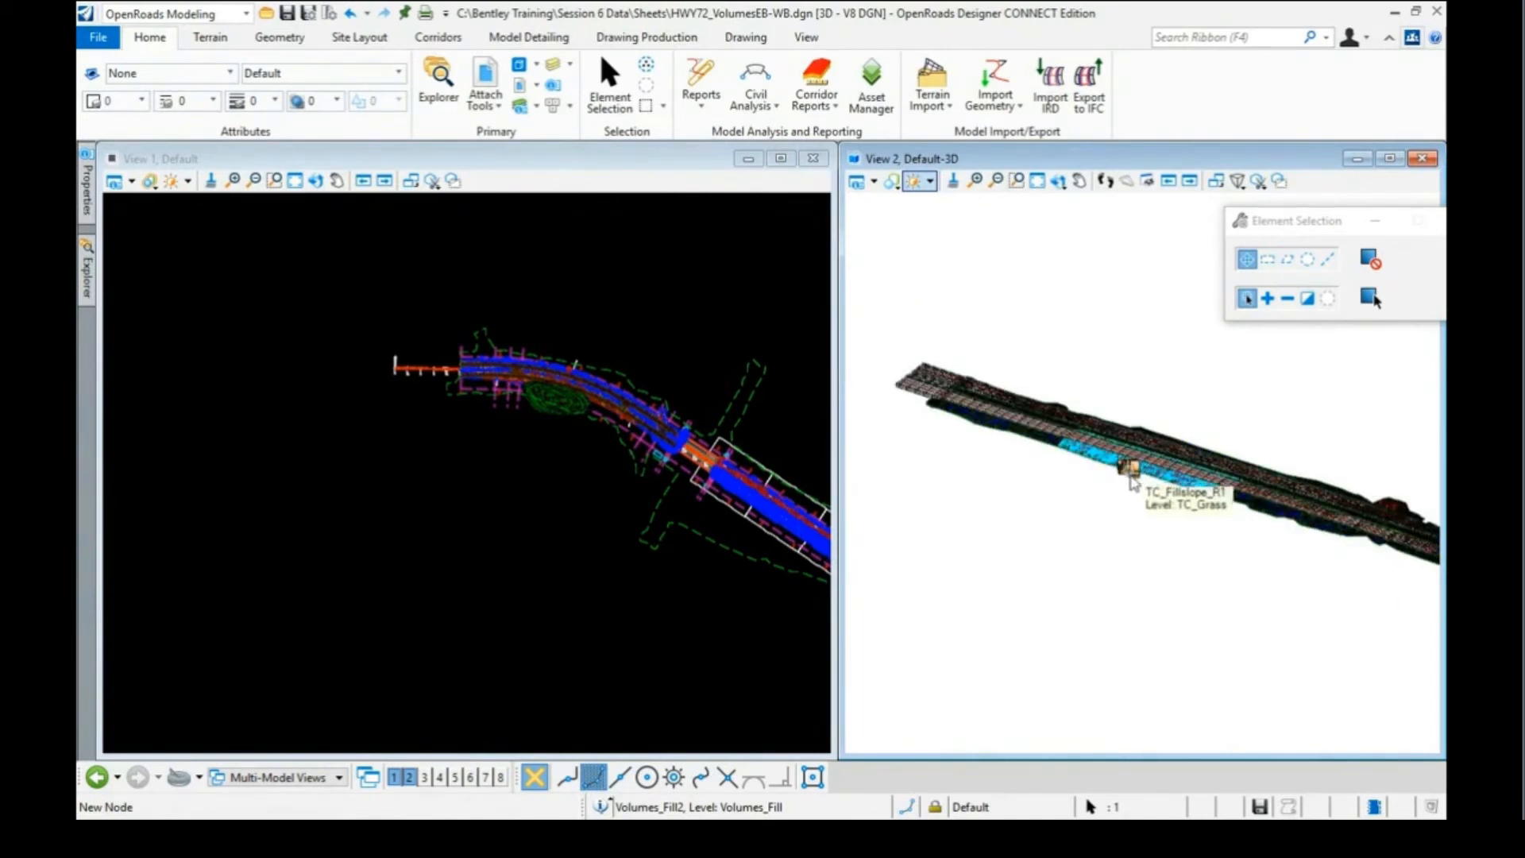
{"action": "scroll", "coordinate": [921, 395], "scroll_direction": "up", "scroll_amount": 4}
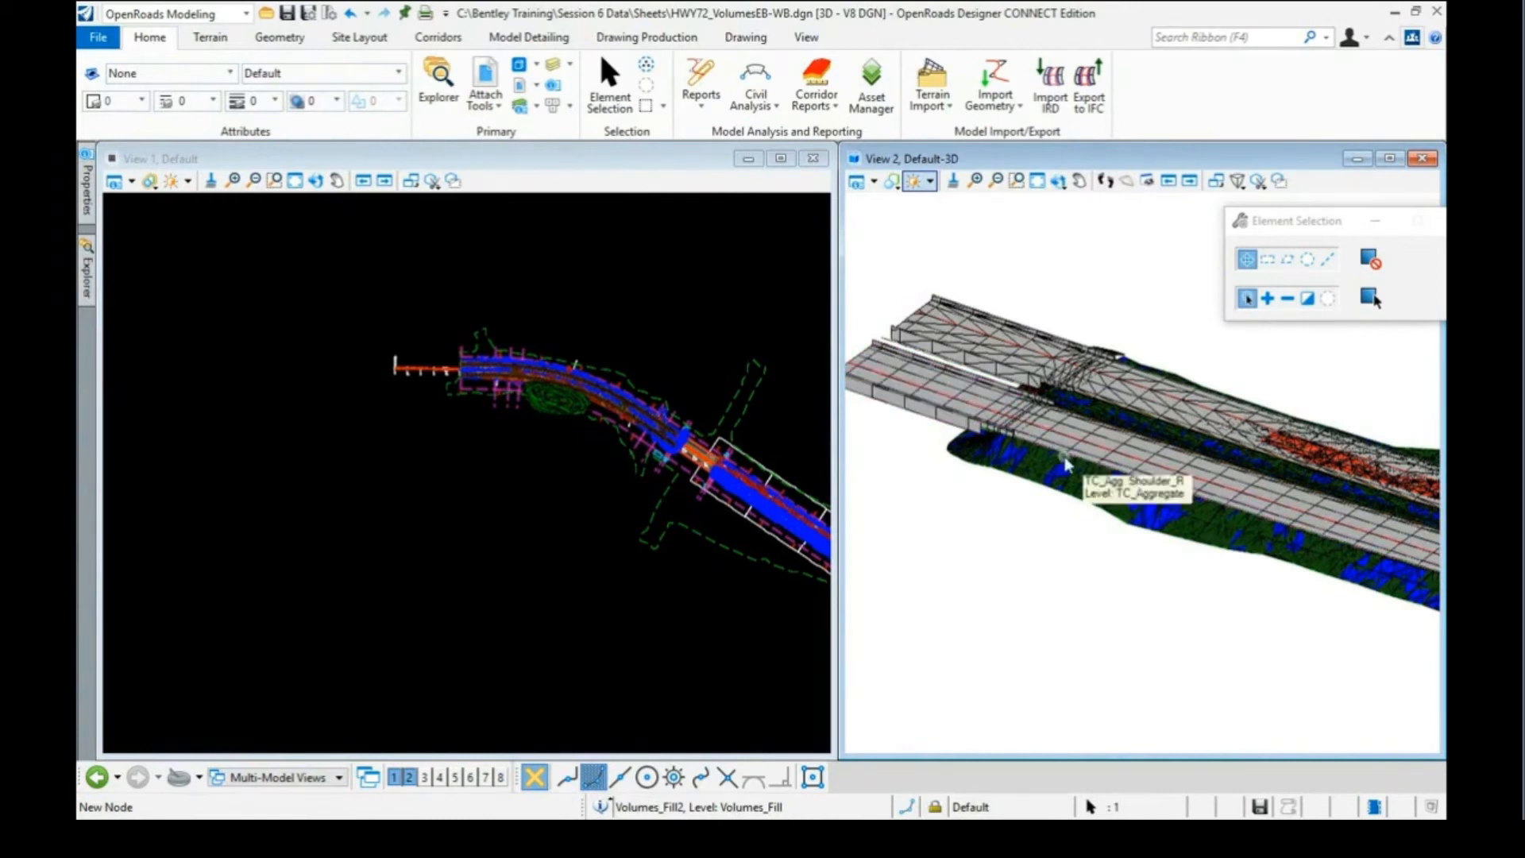
{"action": "scroll", "coordinate": [1031, 468], "scroll_direction": "down", "scroll_amount": 1}
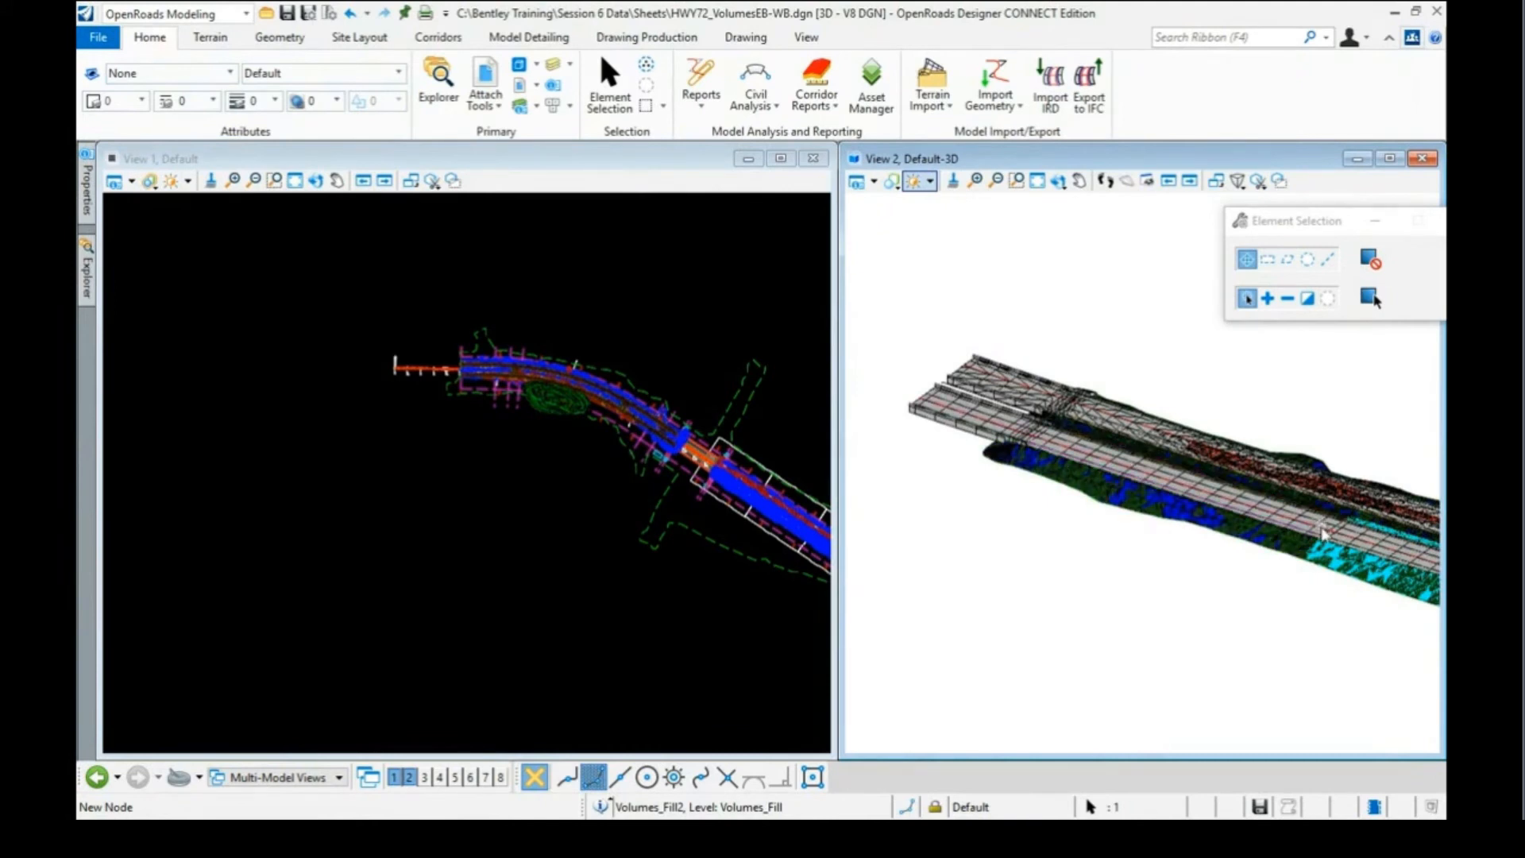
{"action": "mouse_move", "coordinate": [1306, 547]}
{"action": "scroll", "coordinate": [1068, 354], "scroll_direction": "down", "scroll_amount": 5}
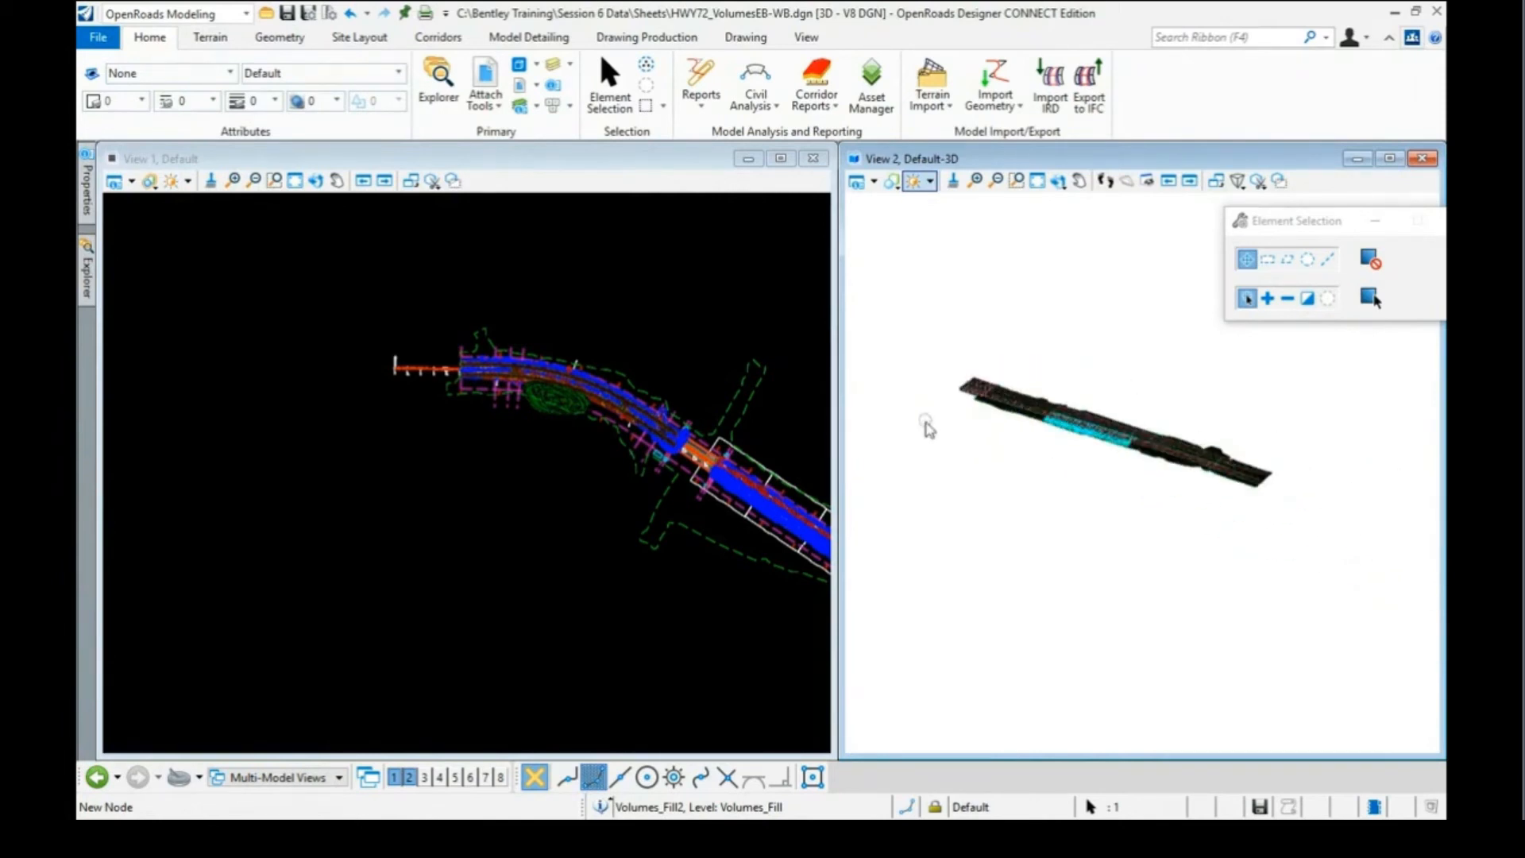
{"action": "scroll", "coordinate": [1040, 437], "scroll_direction": "up", "scroll_amount": 5}
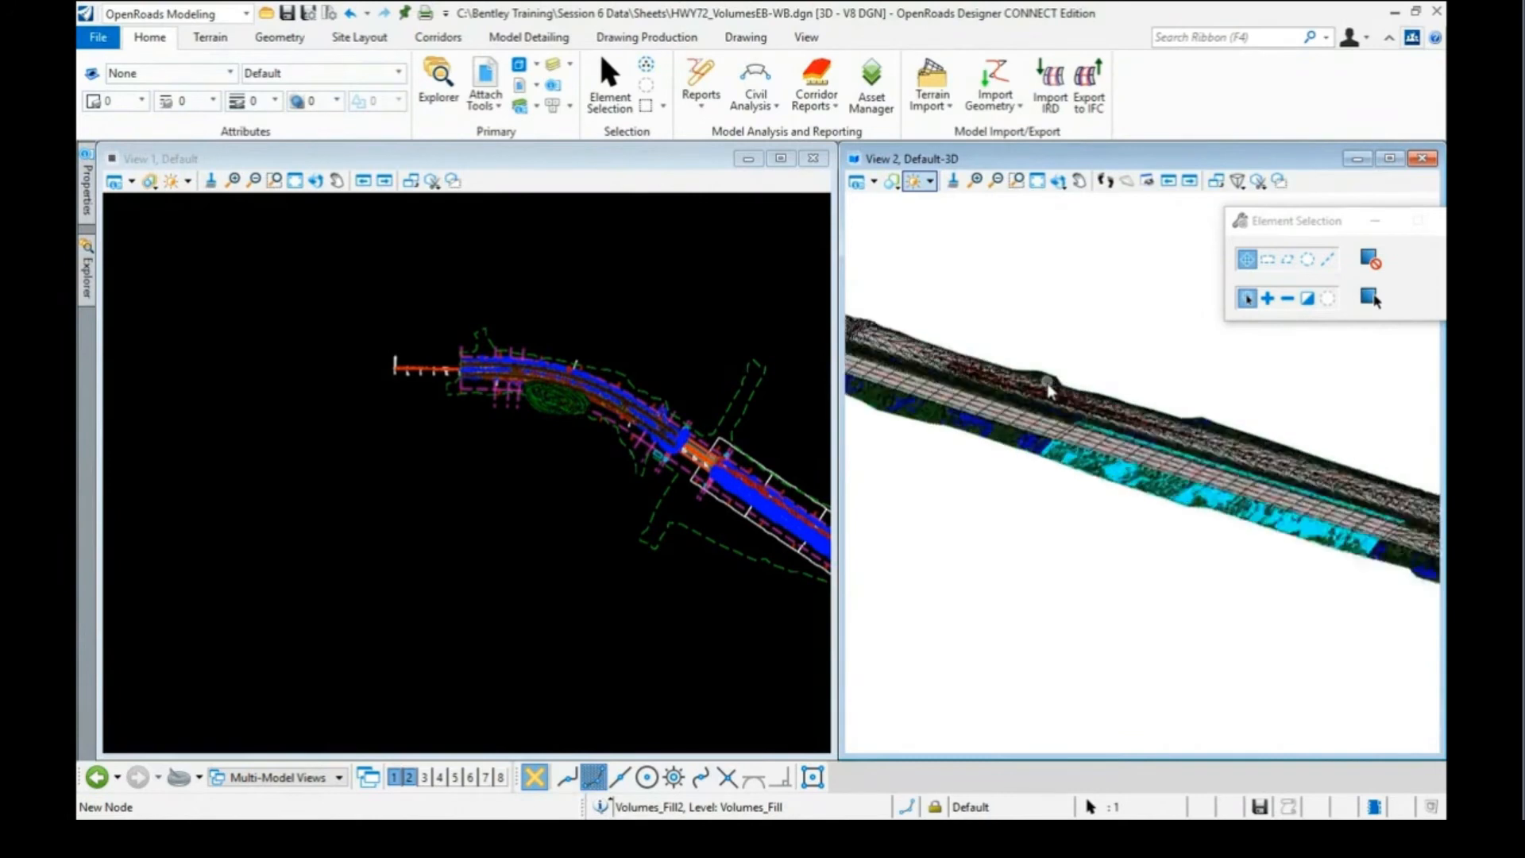
{"action": "scroll", "coordinate": [1048, 393], "scroll_direction": "down", "scroll_amount": 2}
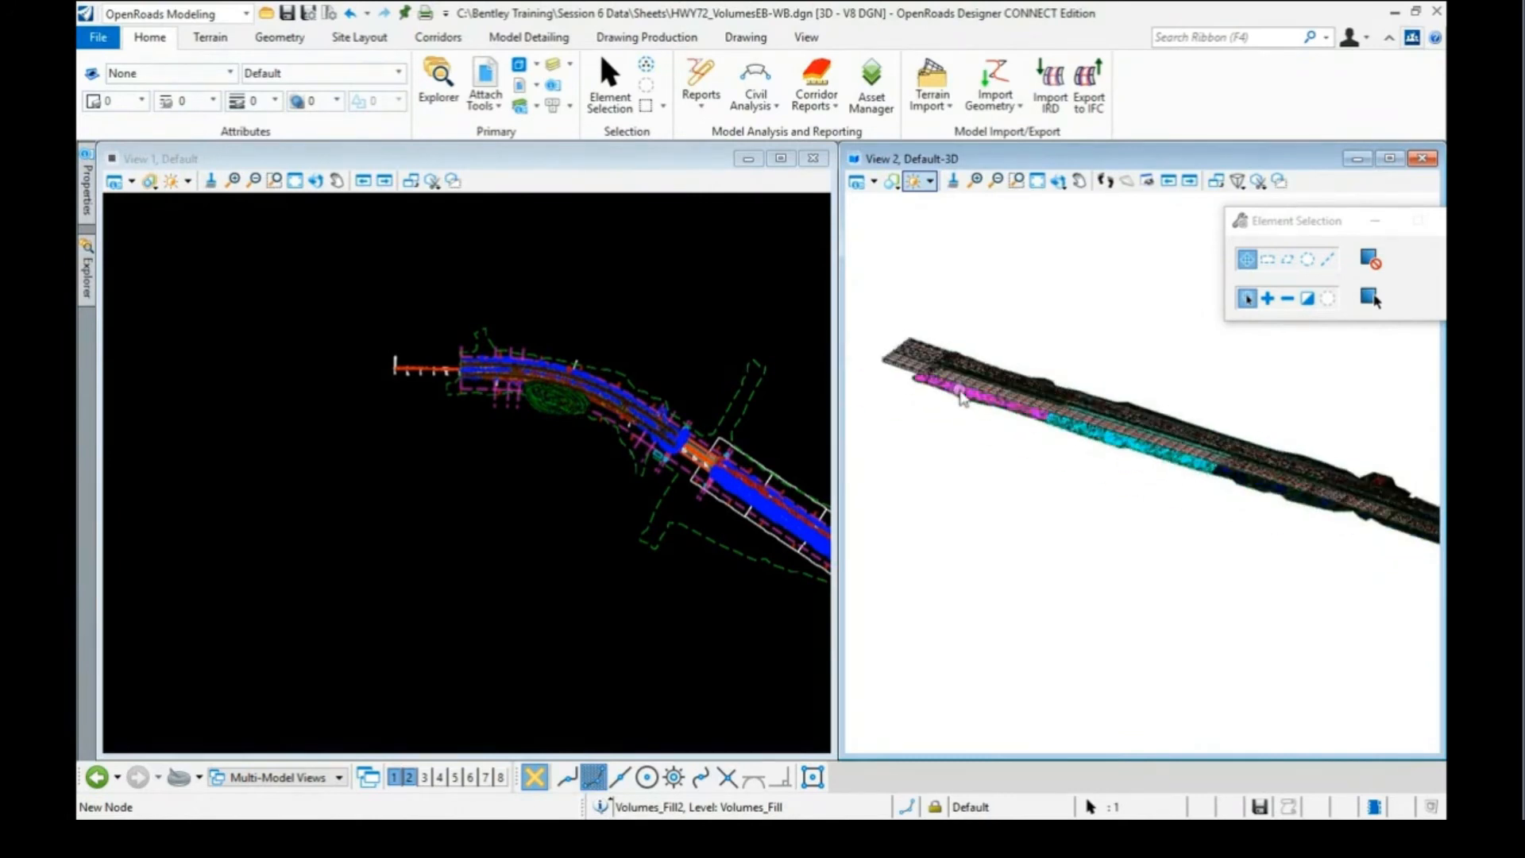
{"action": "scroll", "coordinate": [977, 397], "scroll_direction": "up", "scroll_amount": 1}
{"action": "scroll", "coordinate": [982, 395], "scroll_direction": "up", "scroll_amount": 1}
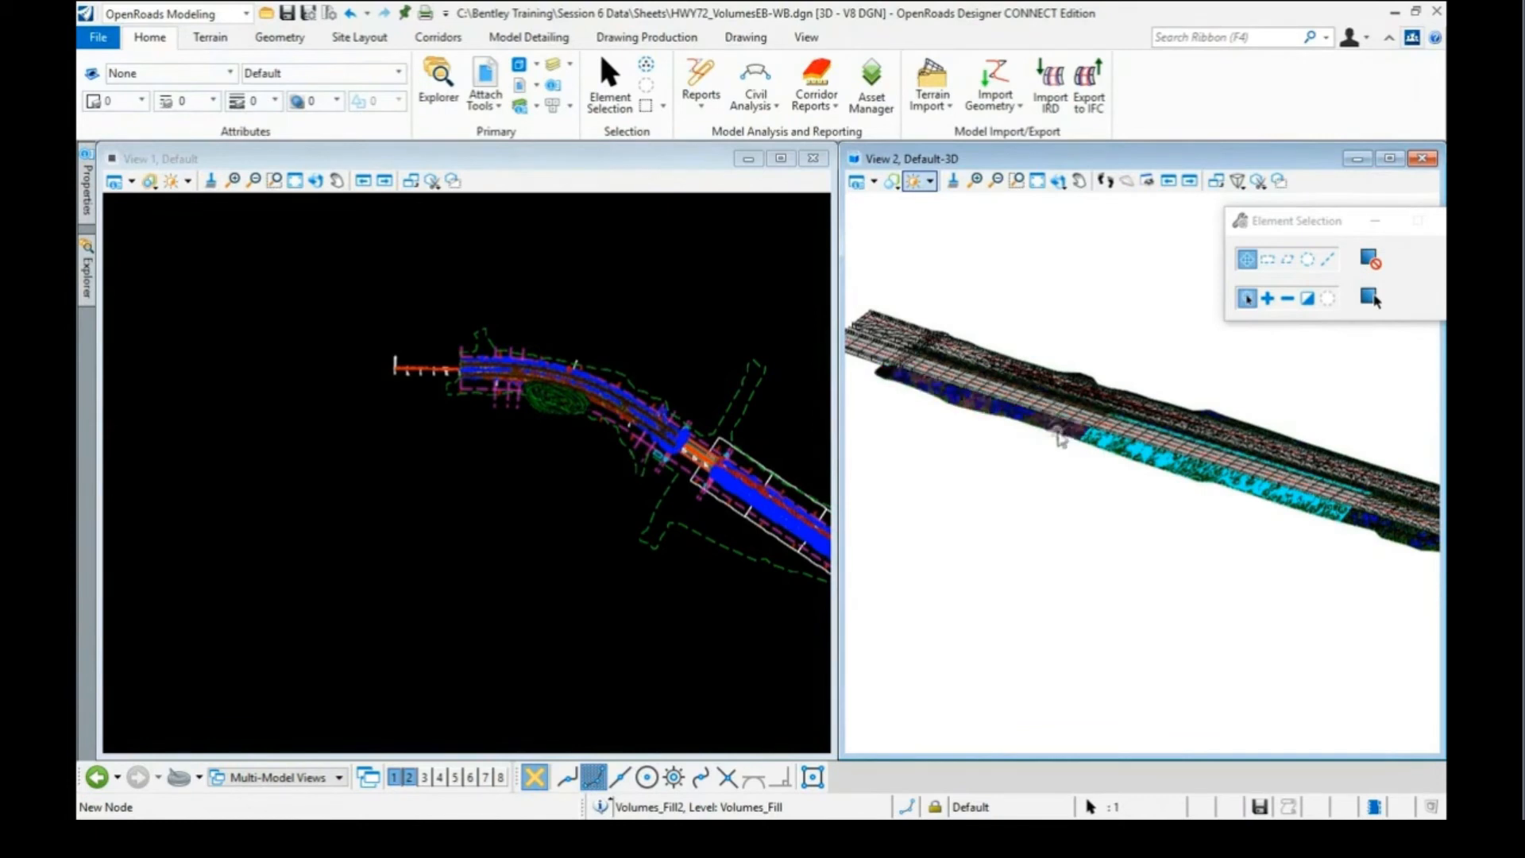
{"action": "mouse_move", "coordinate": [1030, 427]}
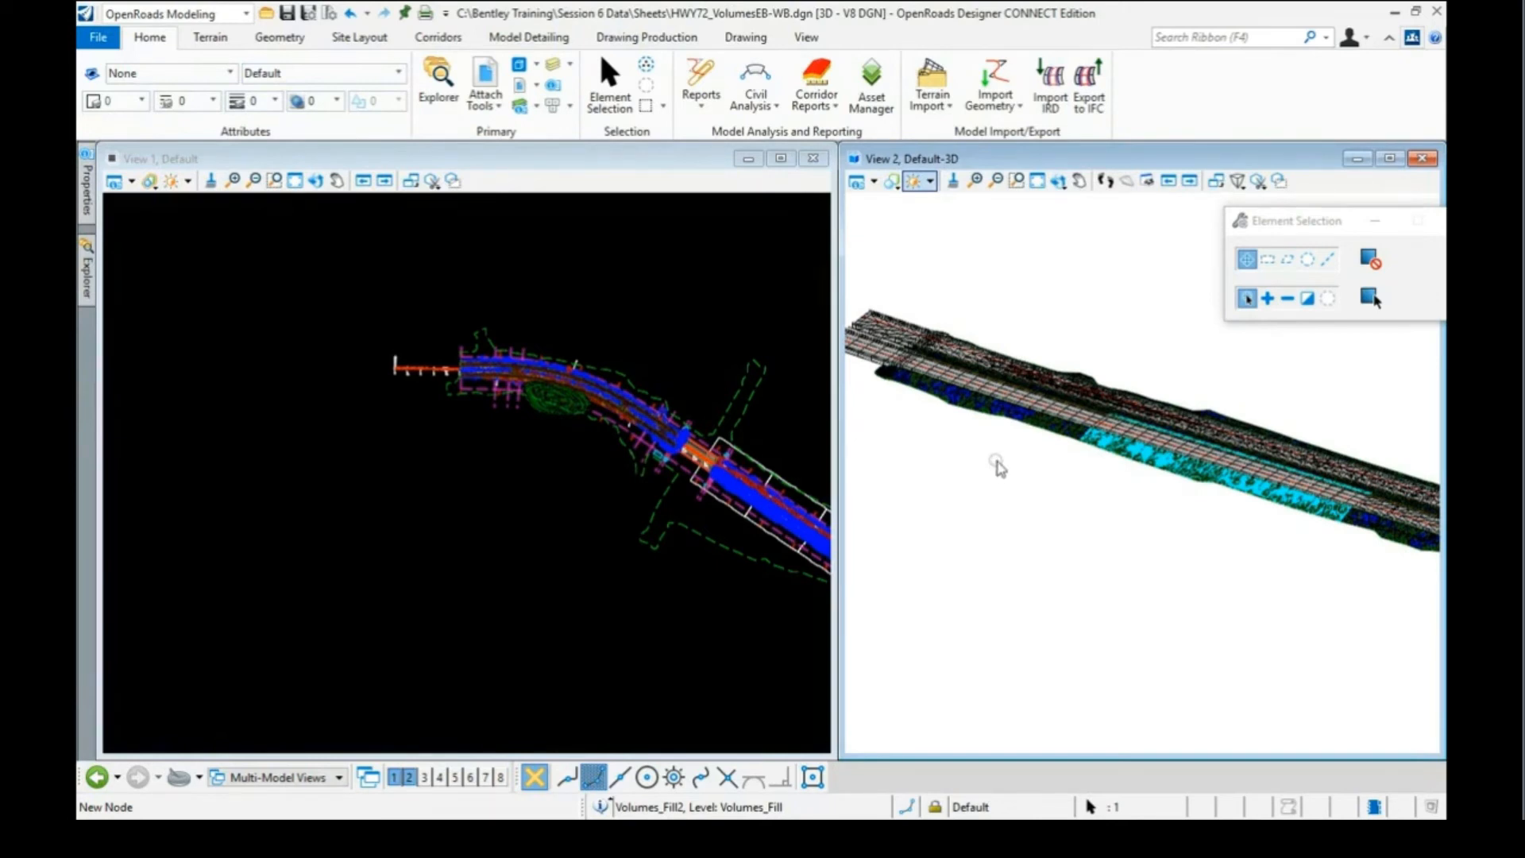
Clear the fill mesh selection and turn the display of both references in the 3D model back on
{"action": "scroll", "coordinate": [1049, 462], "scroll_direction": "down", "scroll_amount": 2}
{"action": "scroll", "coordinate": [1160, 476], "scroll_direction": "down", "scroll_amount": 1}
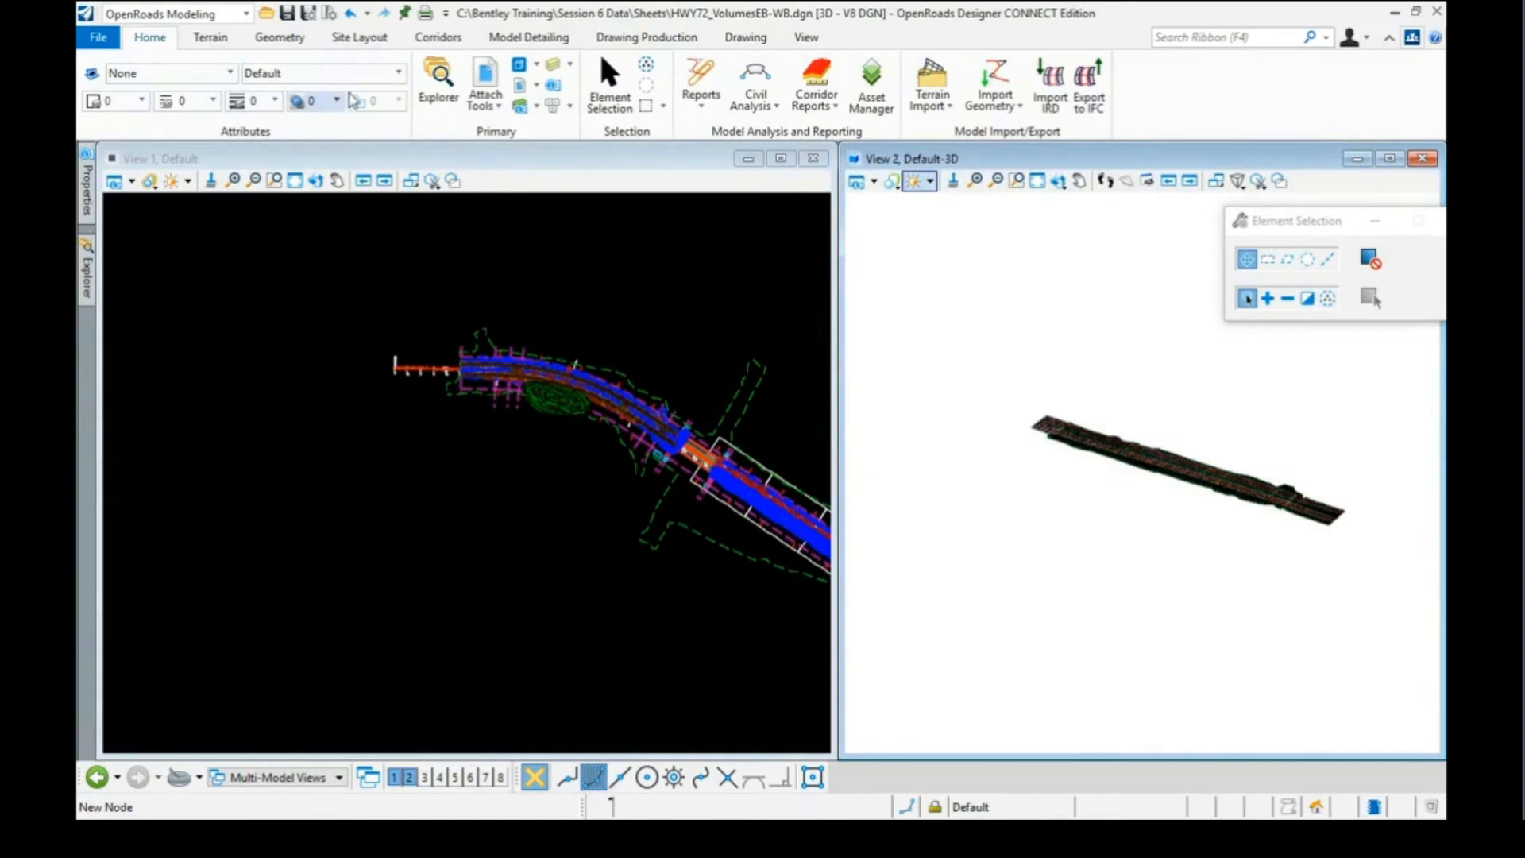
{"action": "left_click", "coordinate": [498, 108]}
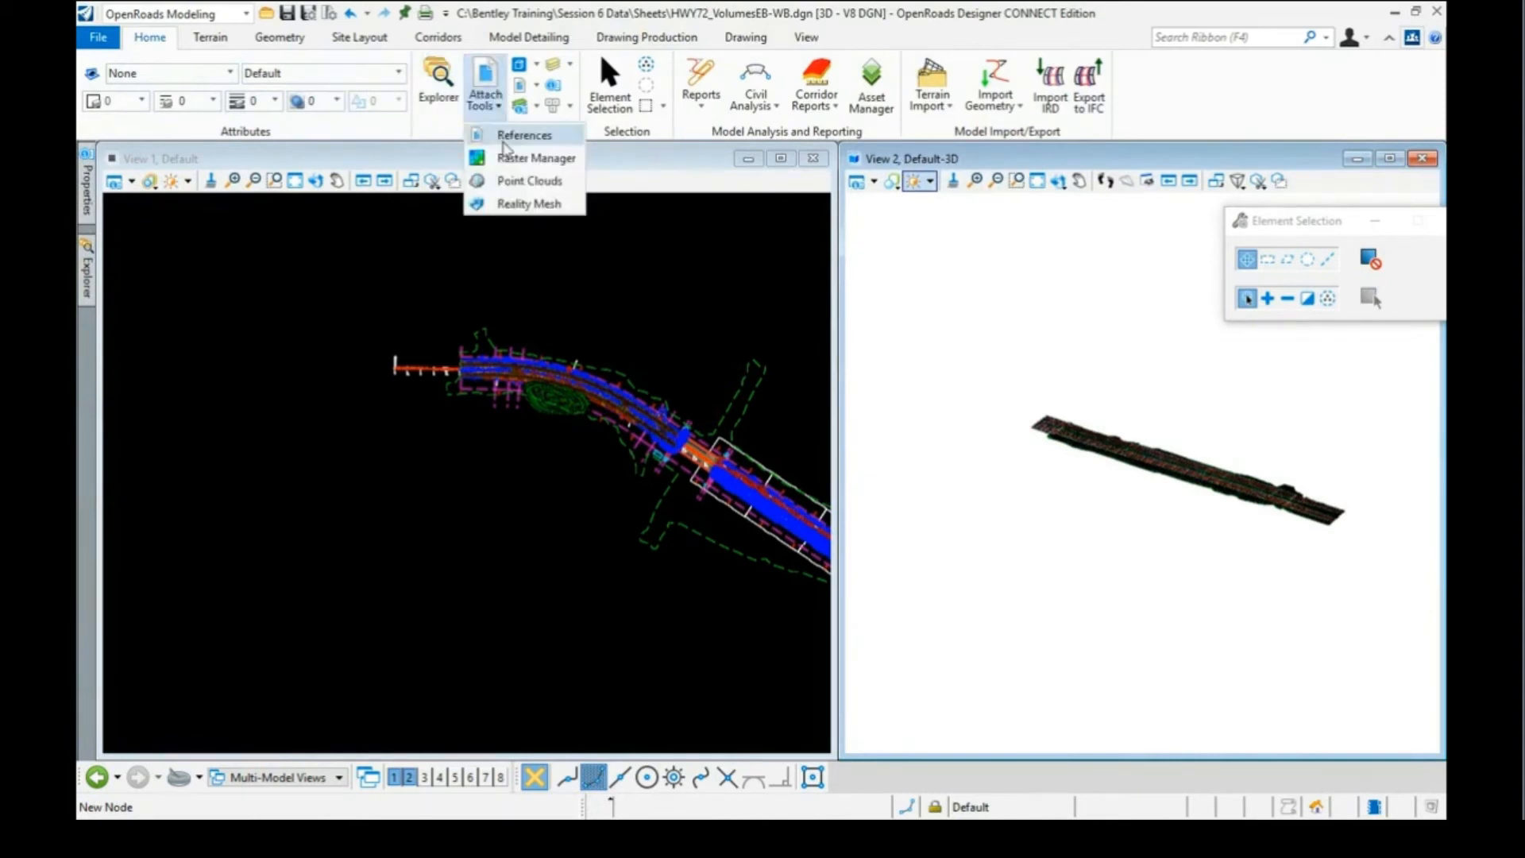
{"action": "left_click", "coordinate": [515, 136]}
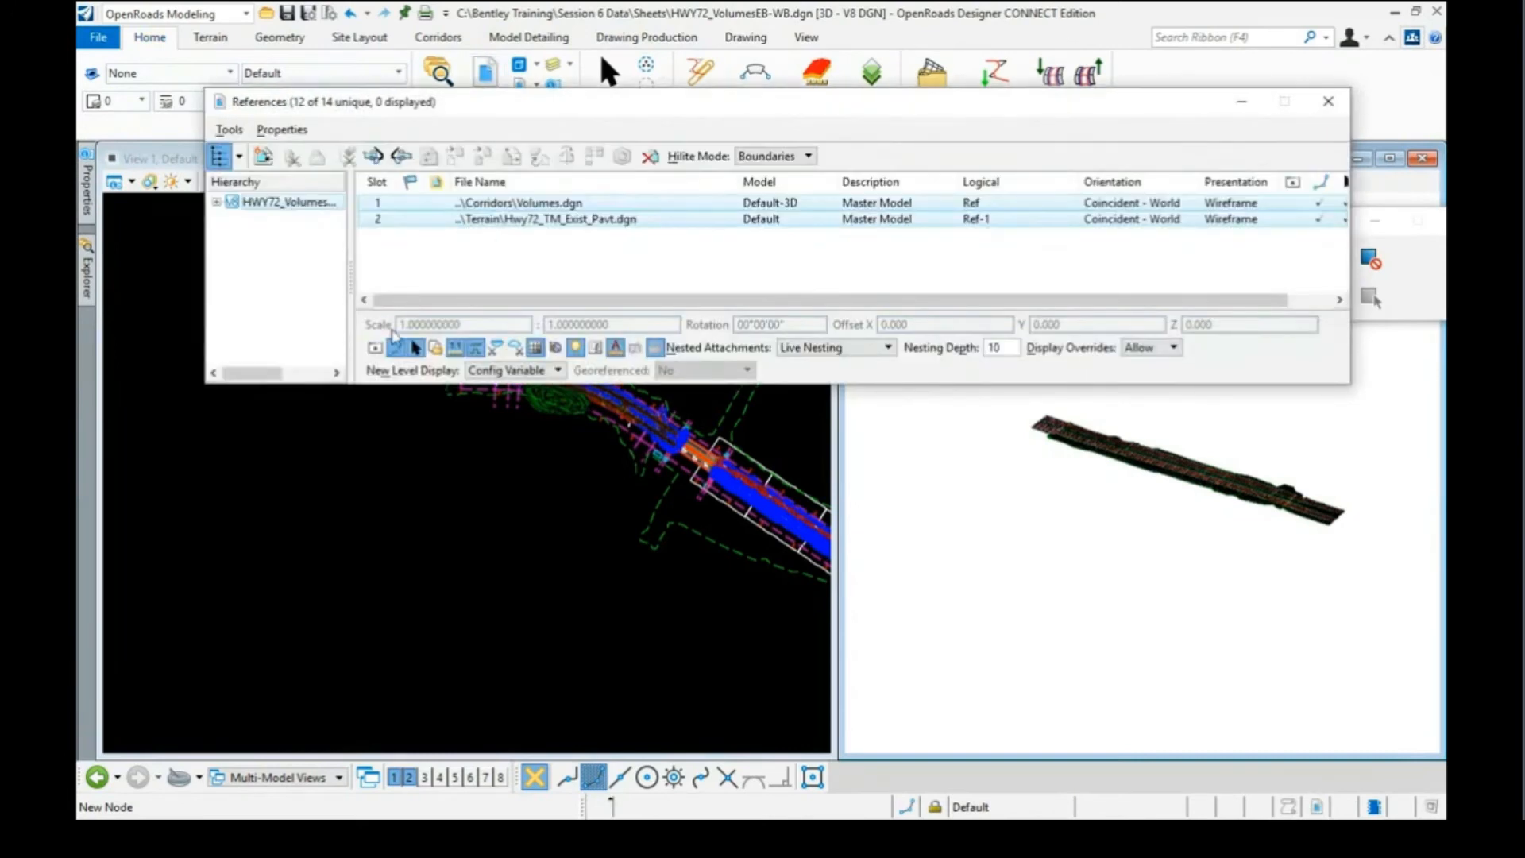
{"action": "left_click", "coordinate": [374, 347]}
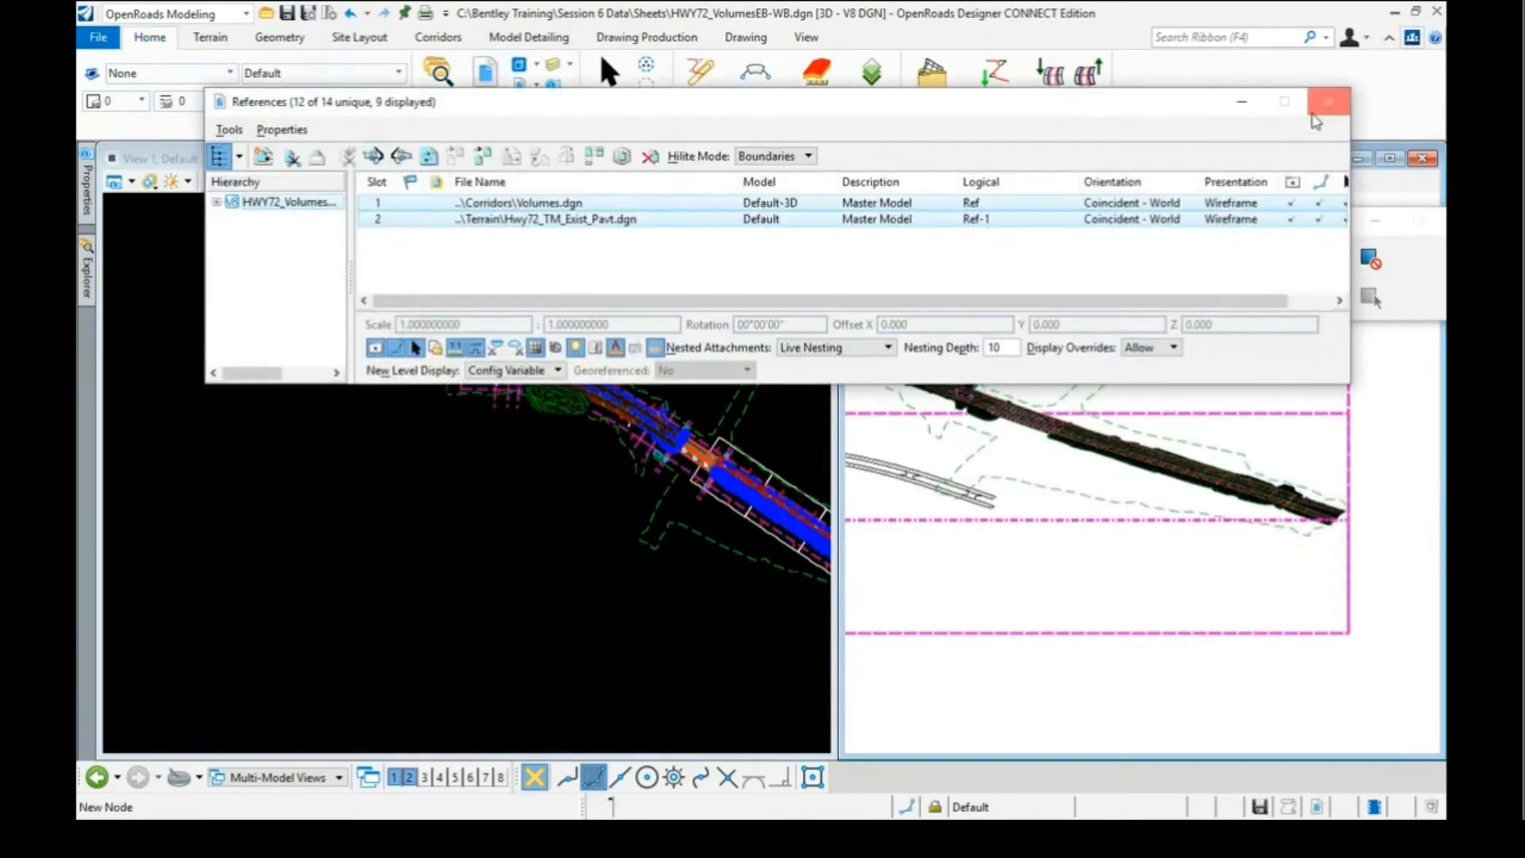
{"action": "left_click", "coordinate": [1328, 101]}
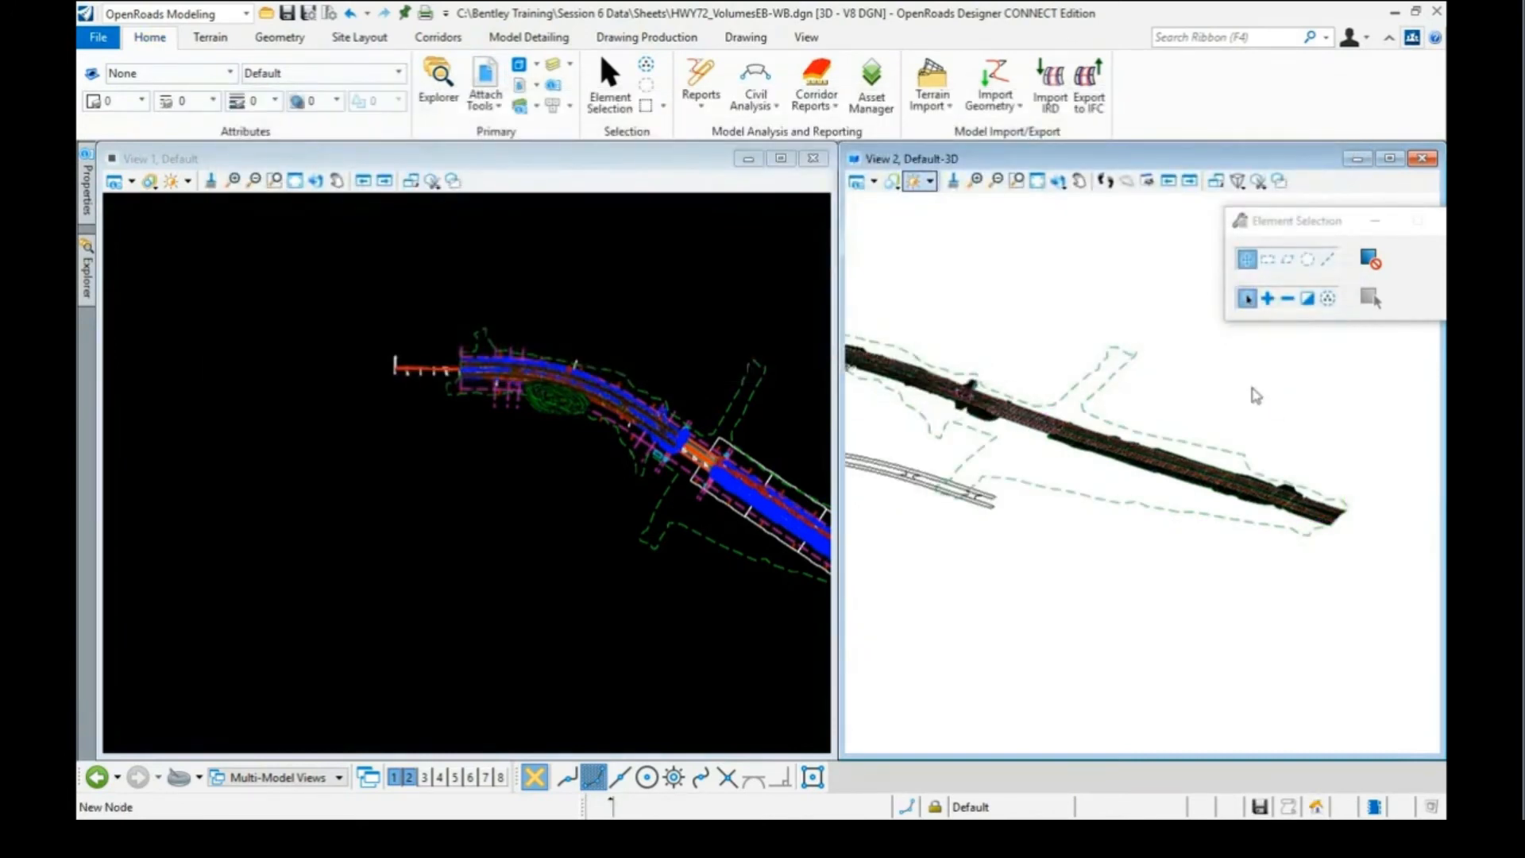
Examine the full HWY 72 corridor in the 3D view with the referenced models displayed
{"action": "scroll", "coordinate": [1259, 392], "scroll_direction": "down", "scroll_amount": 1}
{"action": "scroll", "coordinate": [1239, 385], "scroll_direction": "down", "scroll_amount": 2}
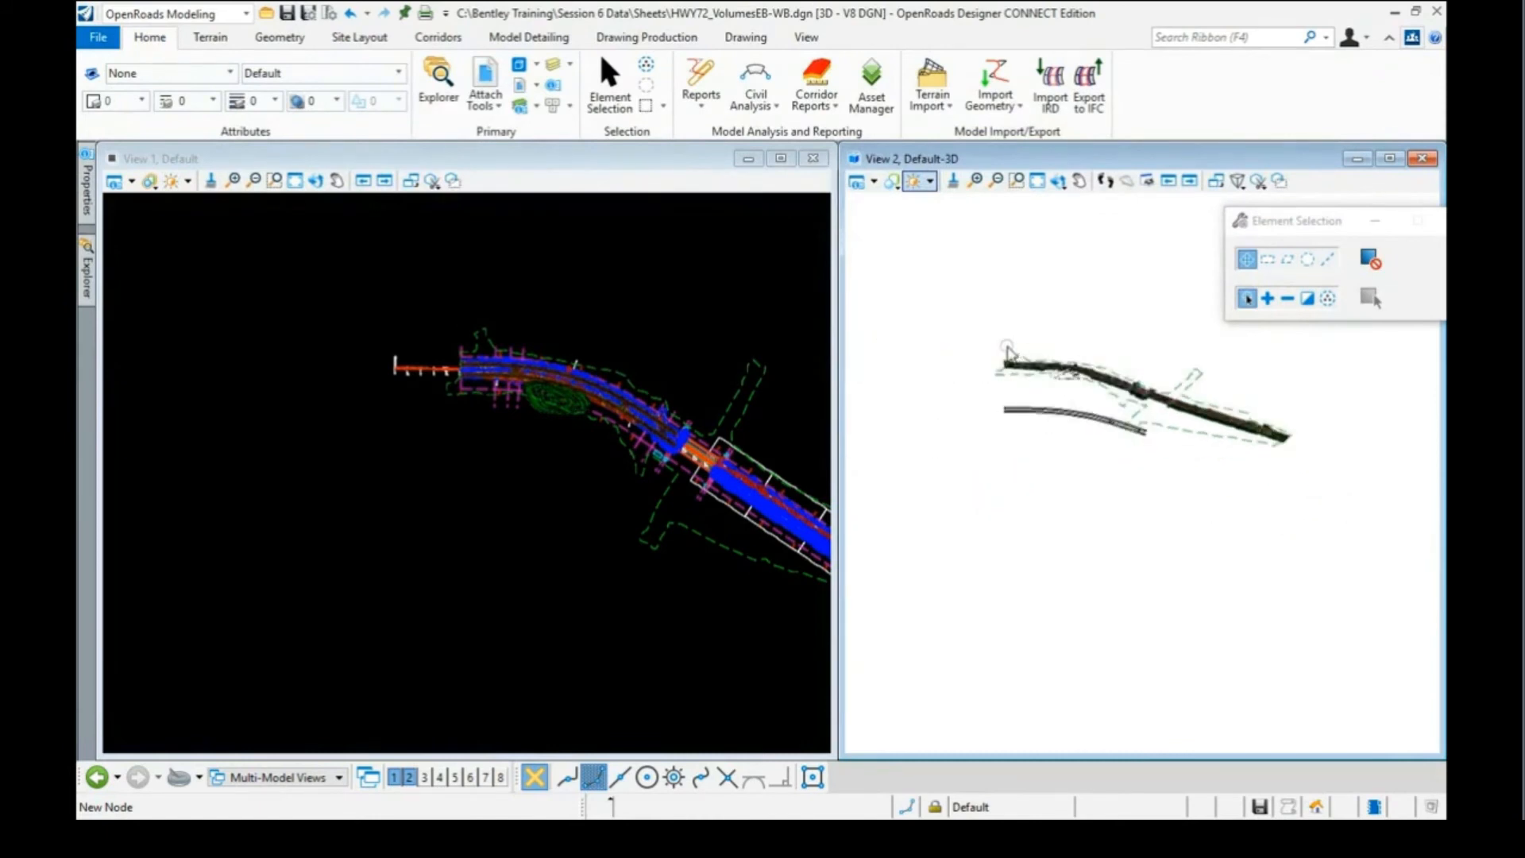
{"action": "scroll", "coordinate": [1100, 380], "scroll_direction": "up", "scroll_amount": 3}
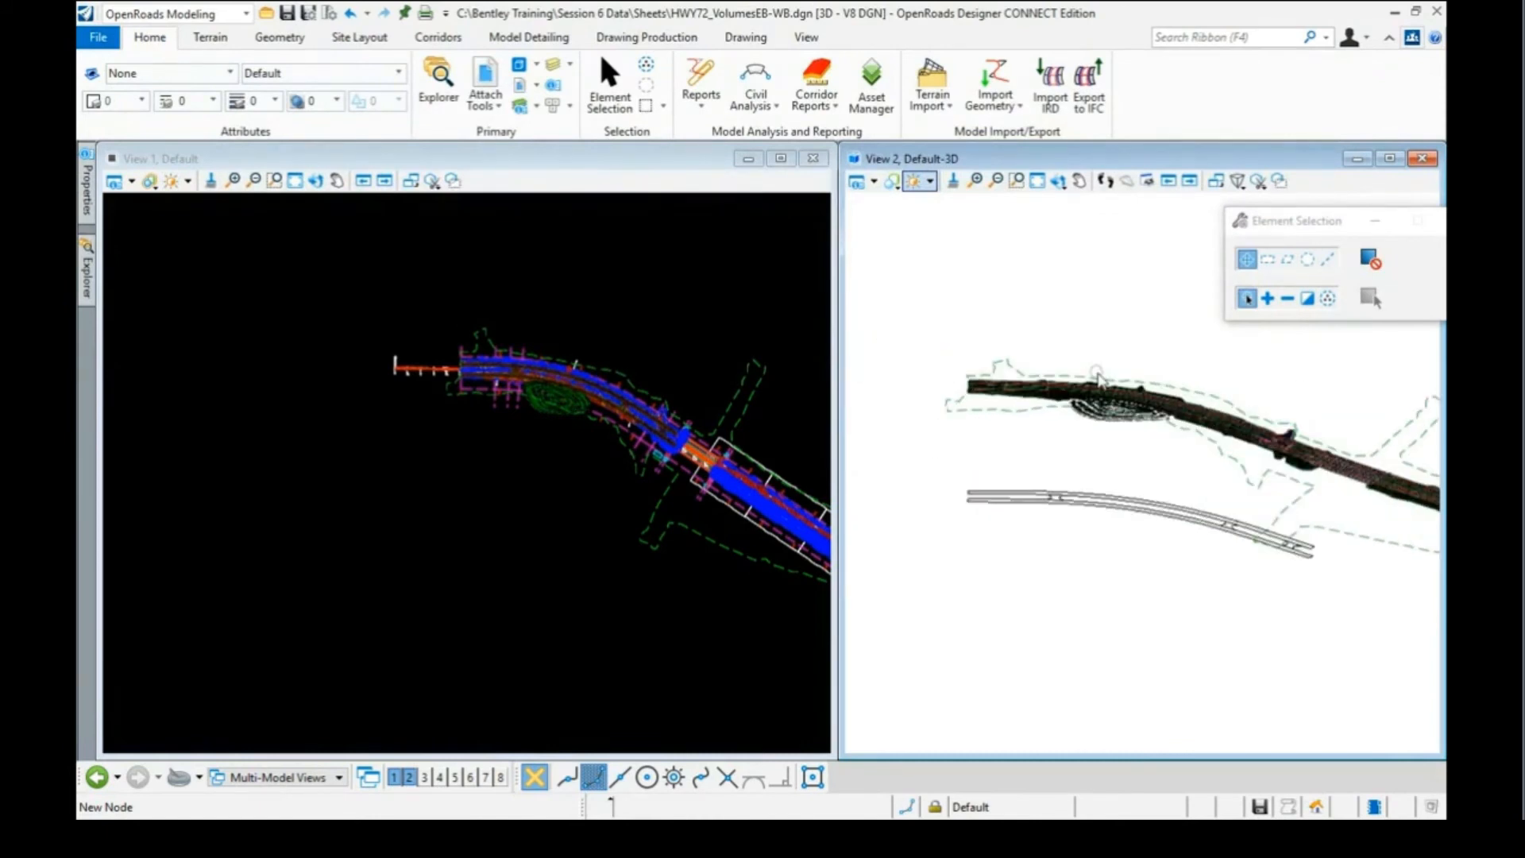
{"action": "scroll", "coordinate": [1101, 380], "scroll_direction": "up", "scroll_amount": 1}
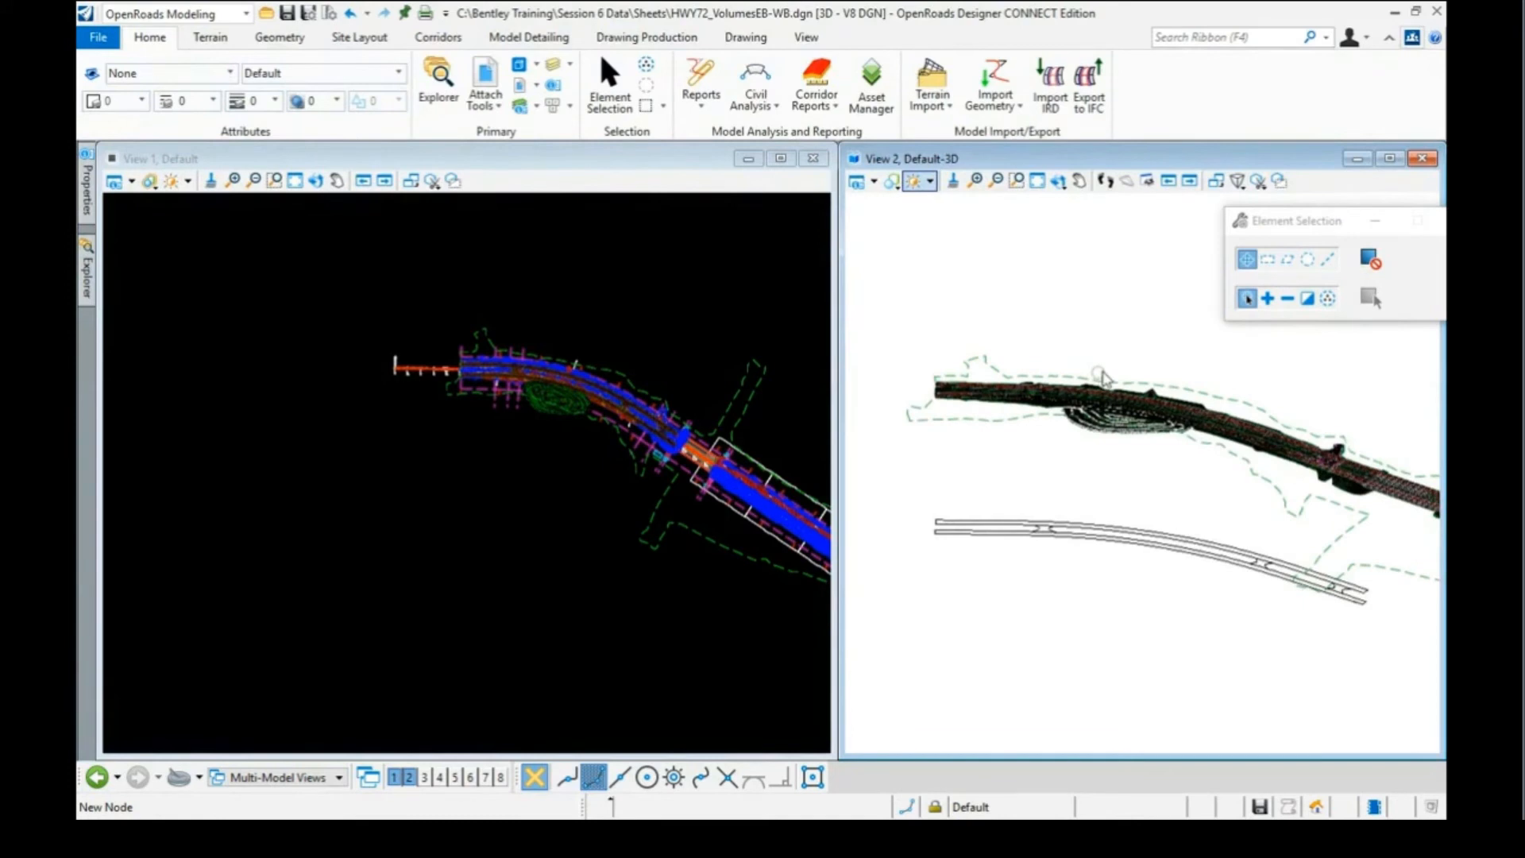
{"action": "scroll", "coordinate": [999, 387], "scroll_direction": "down", "scroll_amount": 1}
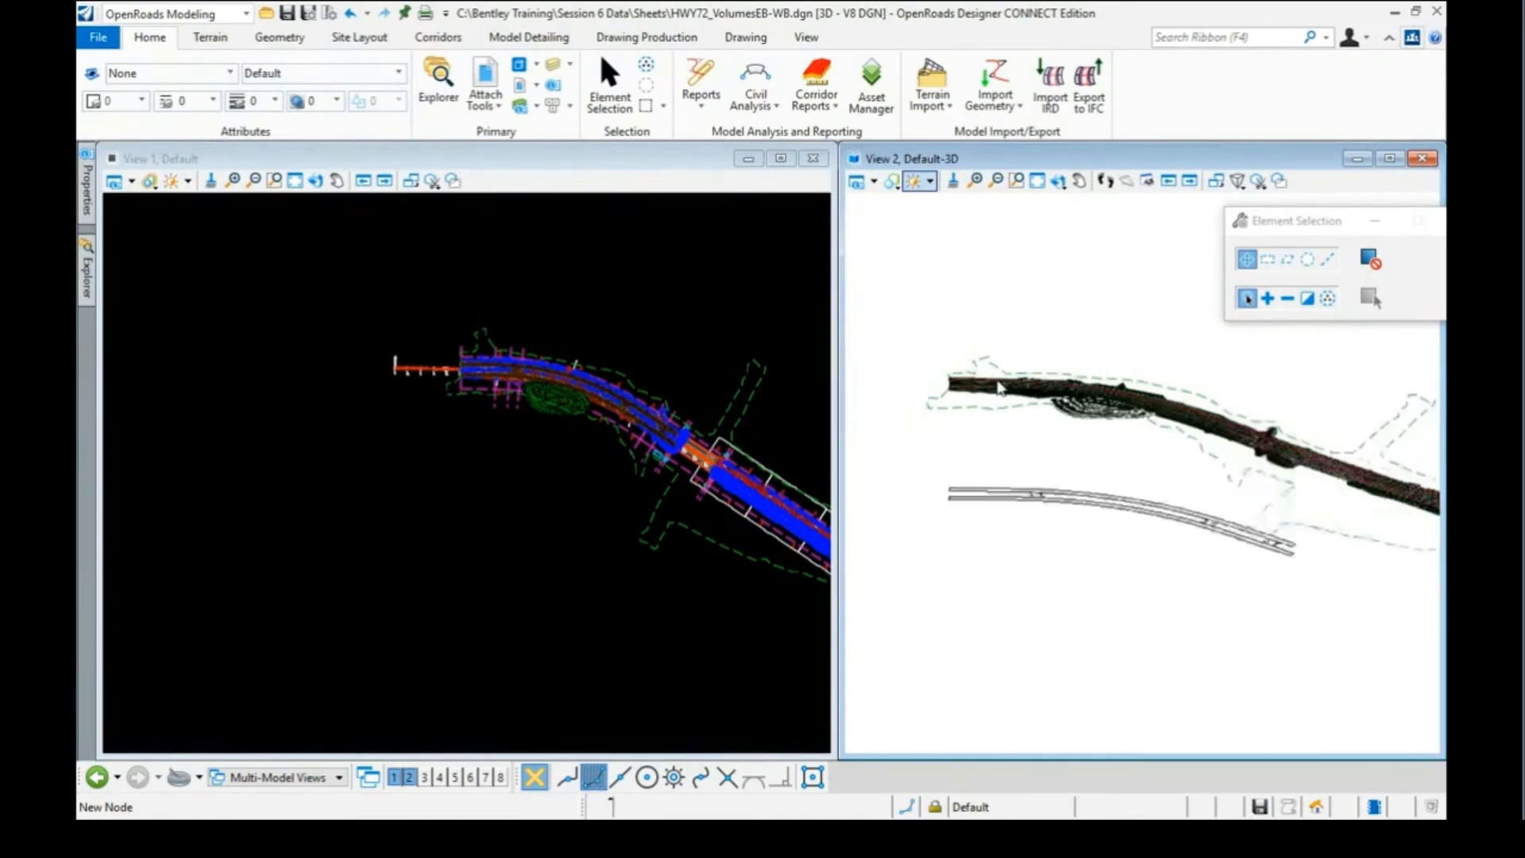
{"action": "scroll", "coordinate": [1000, 386], "scroll_direction": "down", "scroll_amount": 1}
{"action": "scroll", "coordinate": [1217, 377], "scroll_direction": "up", "scroll_amount": 1}
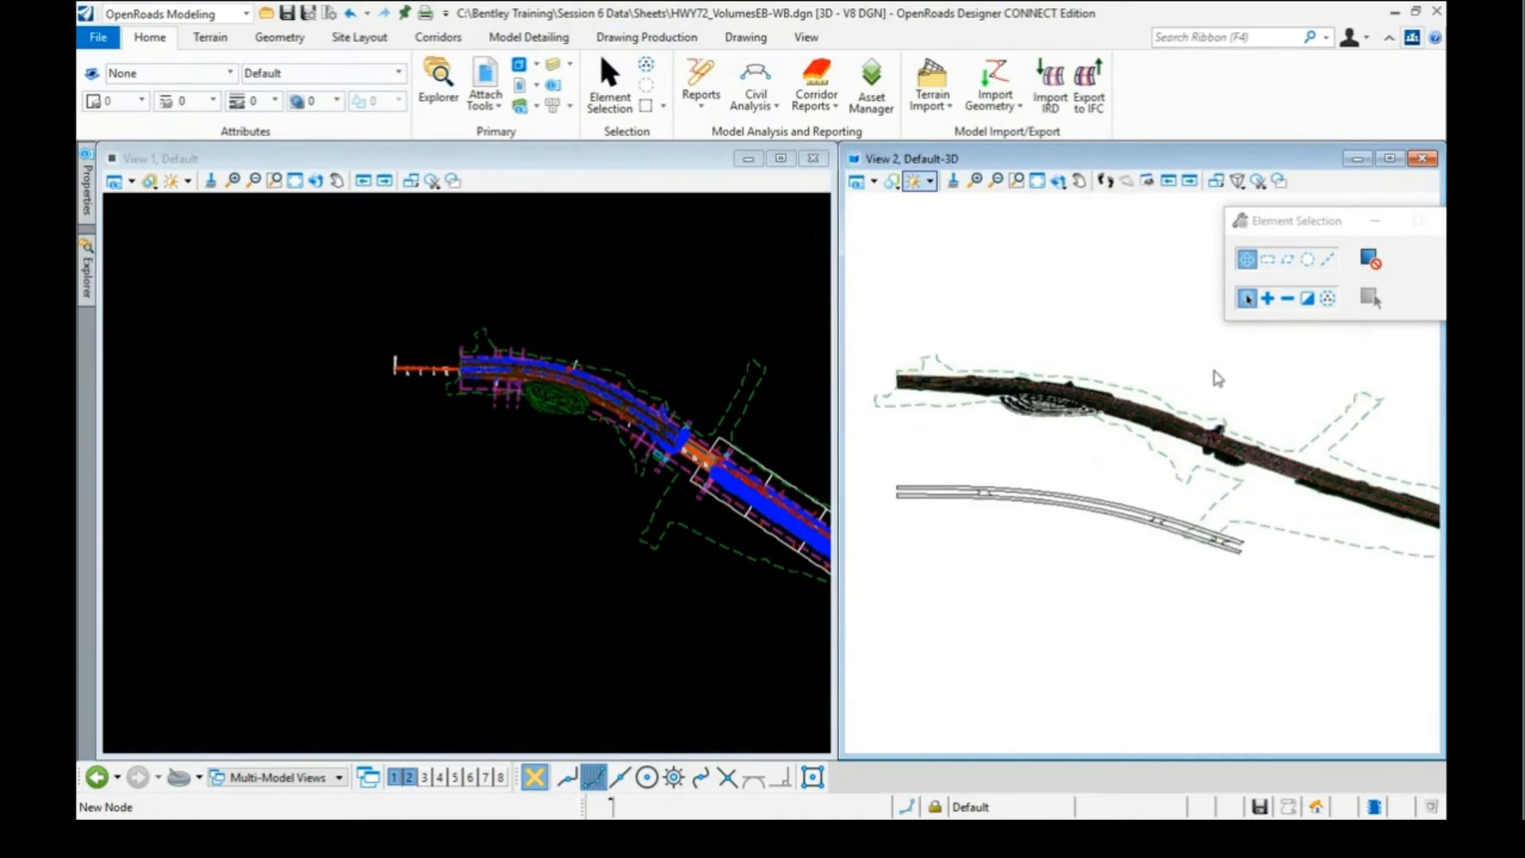
{"action": "scroll", "coordinate": [1216, 378], "scroll_direction": "up", "scroll_amount": 1}
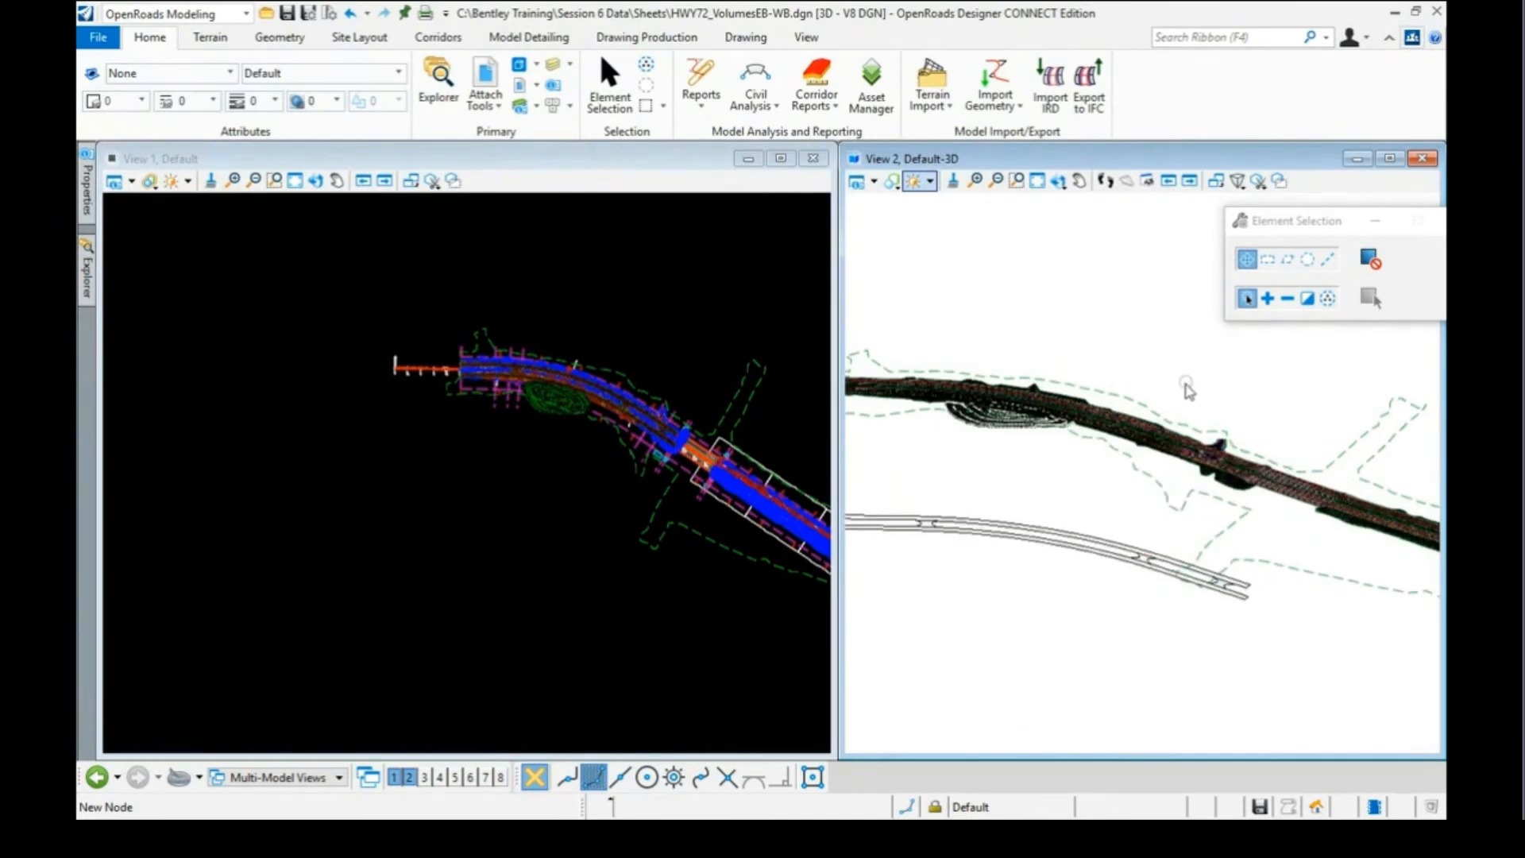
{"action": "scroll", "coordinate": [1181, 393], "scroll_direction": "down", "scroll_amount": 1}
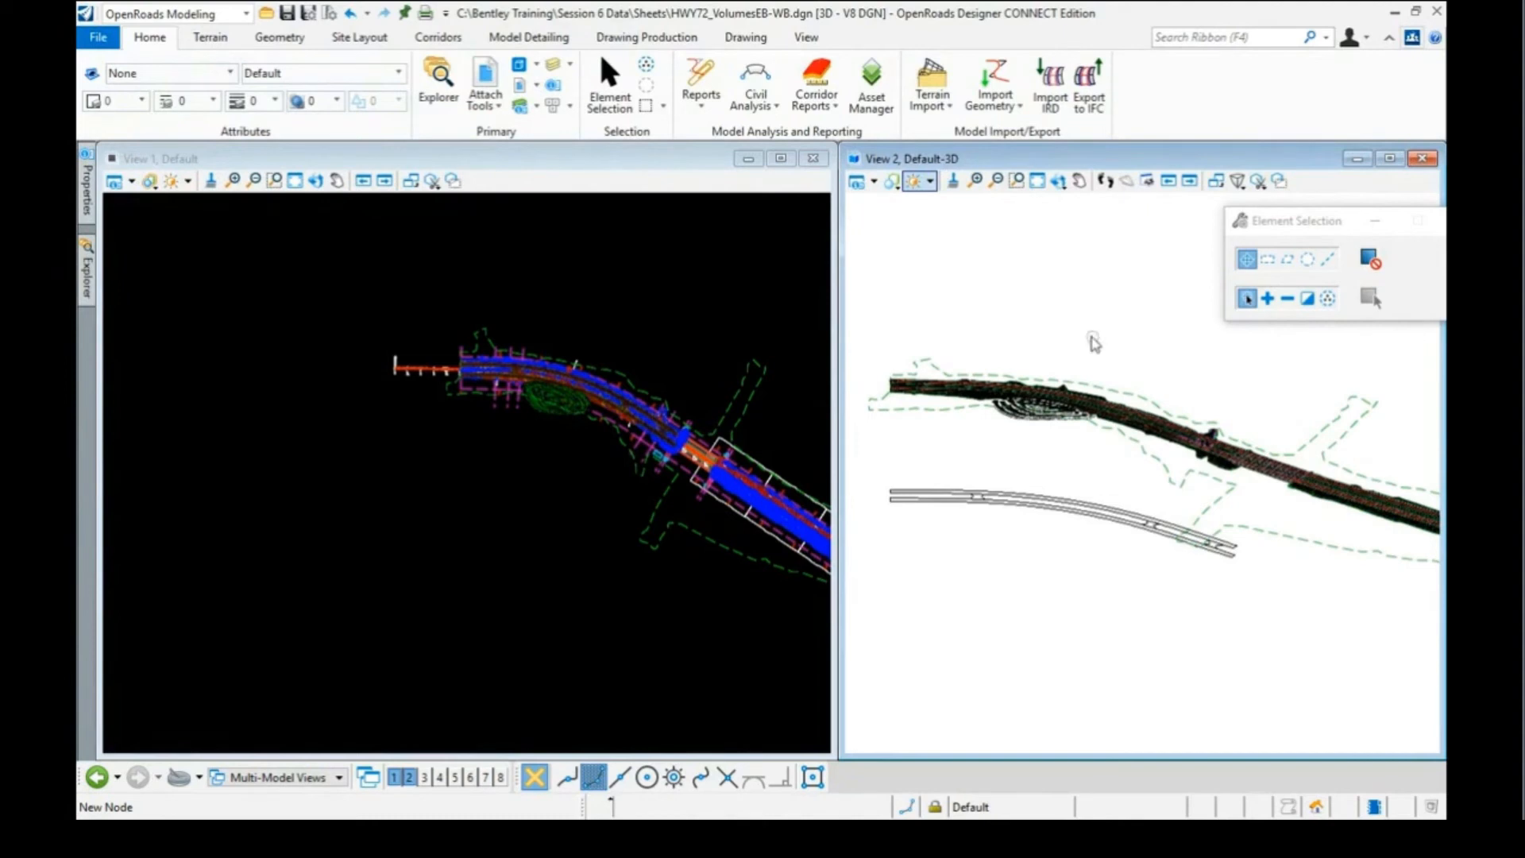
{"action": "scroll", "coordinate": [1011, 341], "scroll_direction": "down", "scroll_amount": 2}
{"action": "scroll", "coordinate": [1142, 357], "scroll_direction": "up", "scroll_amount": 2}
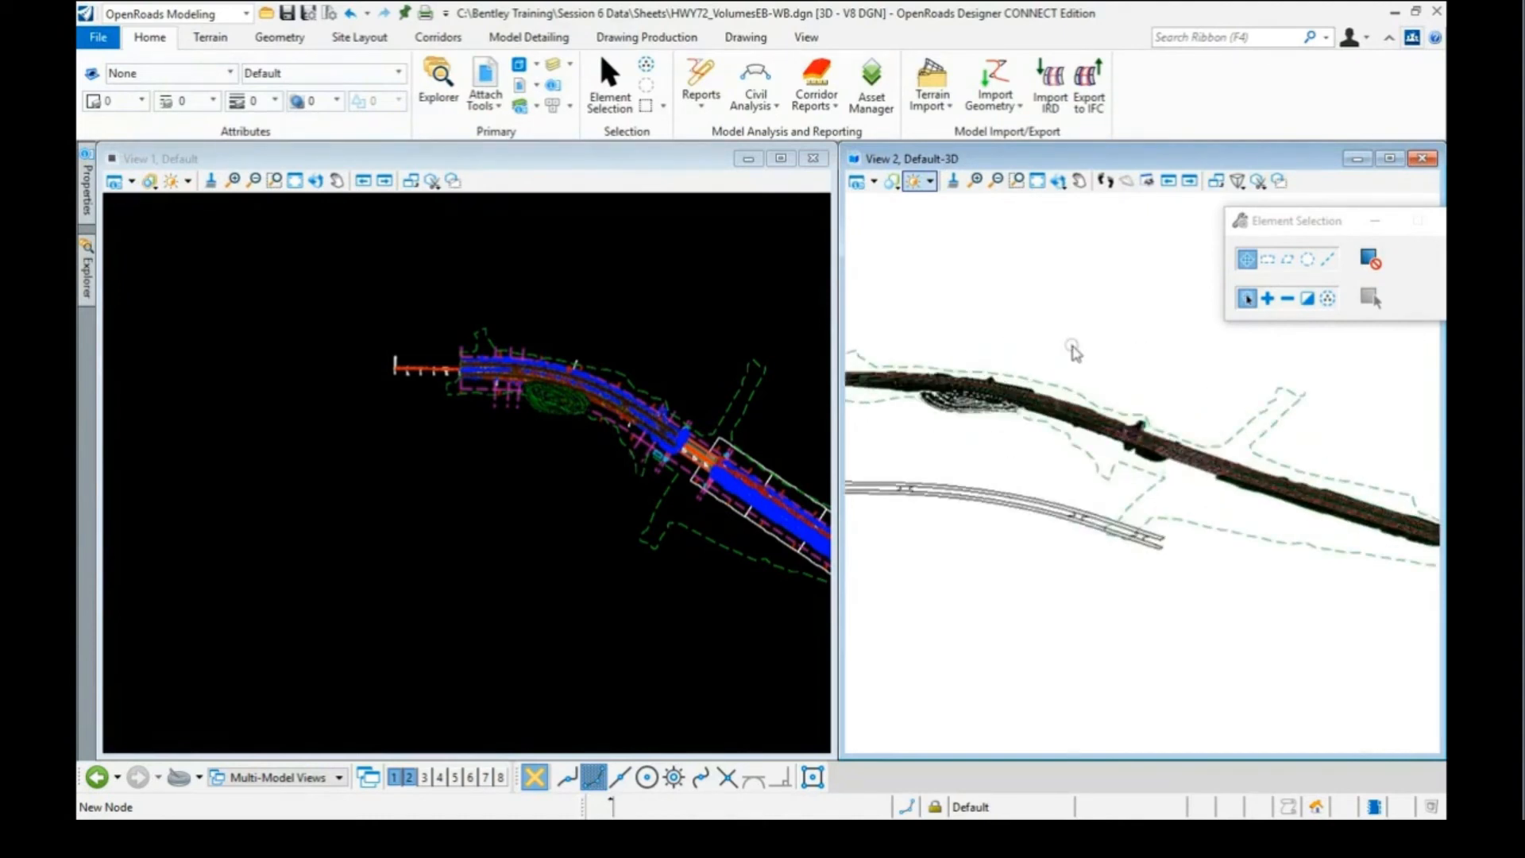
{"action": "scroll", "coordinate": [1136, 359], "scroll_direction": "down", "scroll_amount": 2}
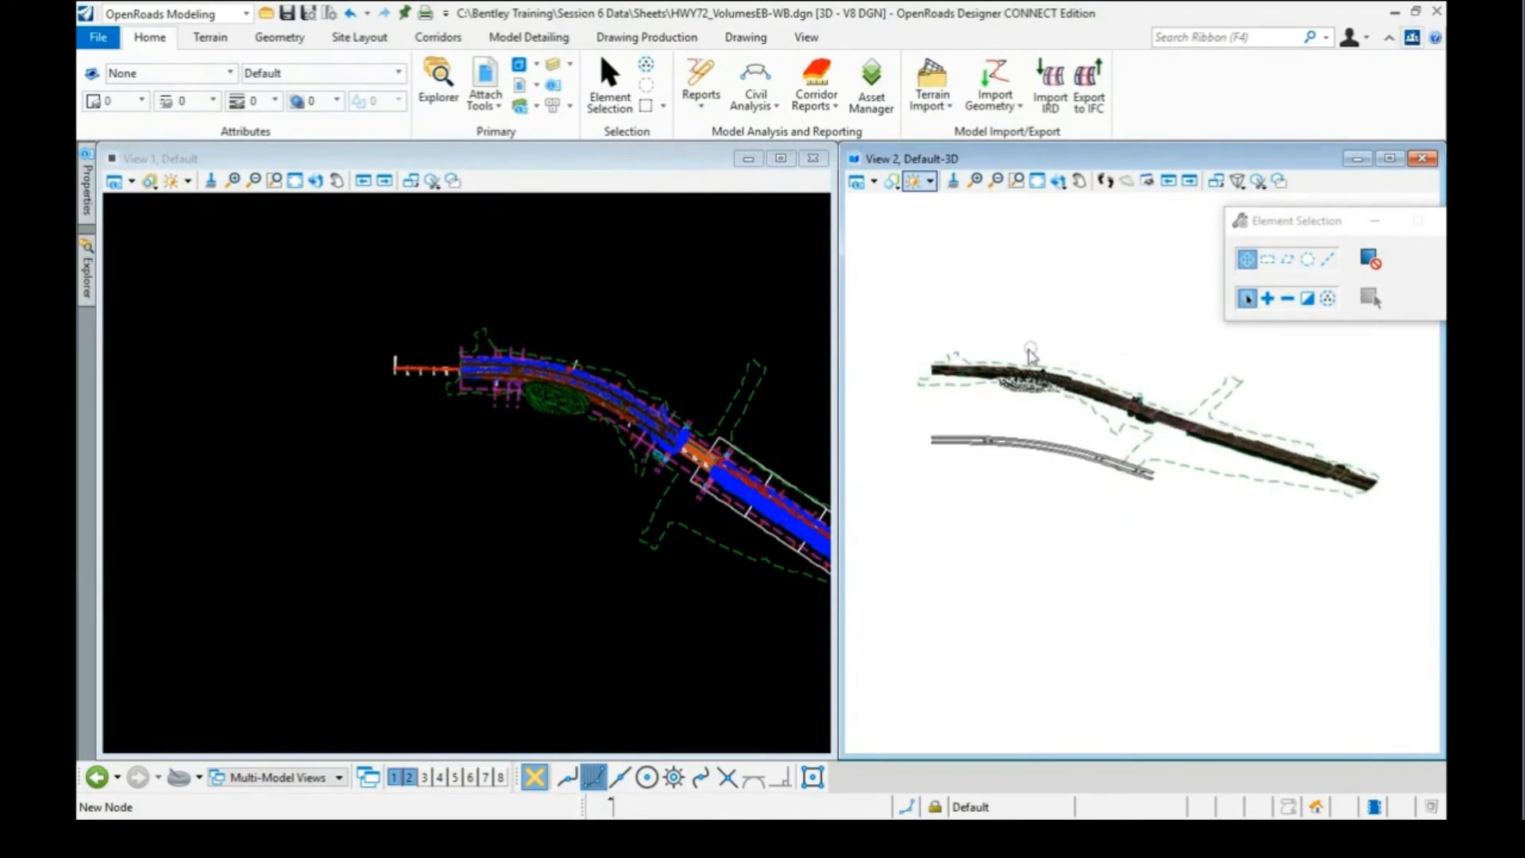
{"action": "scroll", "coordinate": [1031, 355], "scroll_direction": "up", "scroll_amount": 2}
{"action": "scroll", "coordinate": [1001, 355], "scroll_direction": "up", "scroll_amount": 1}
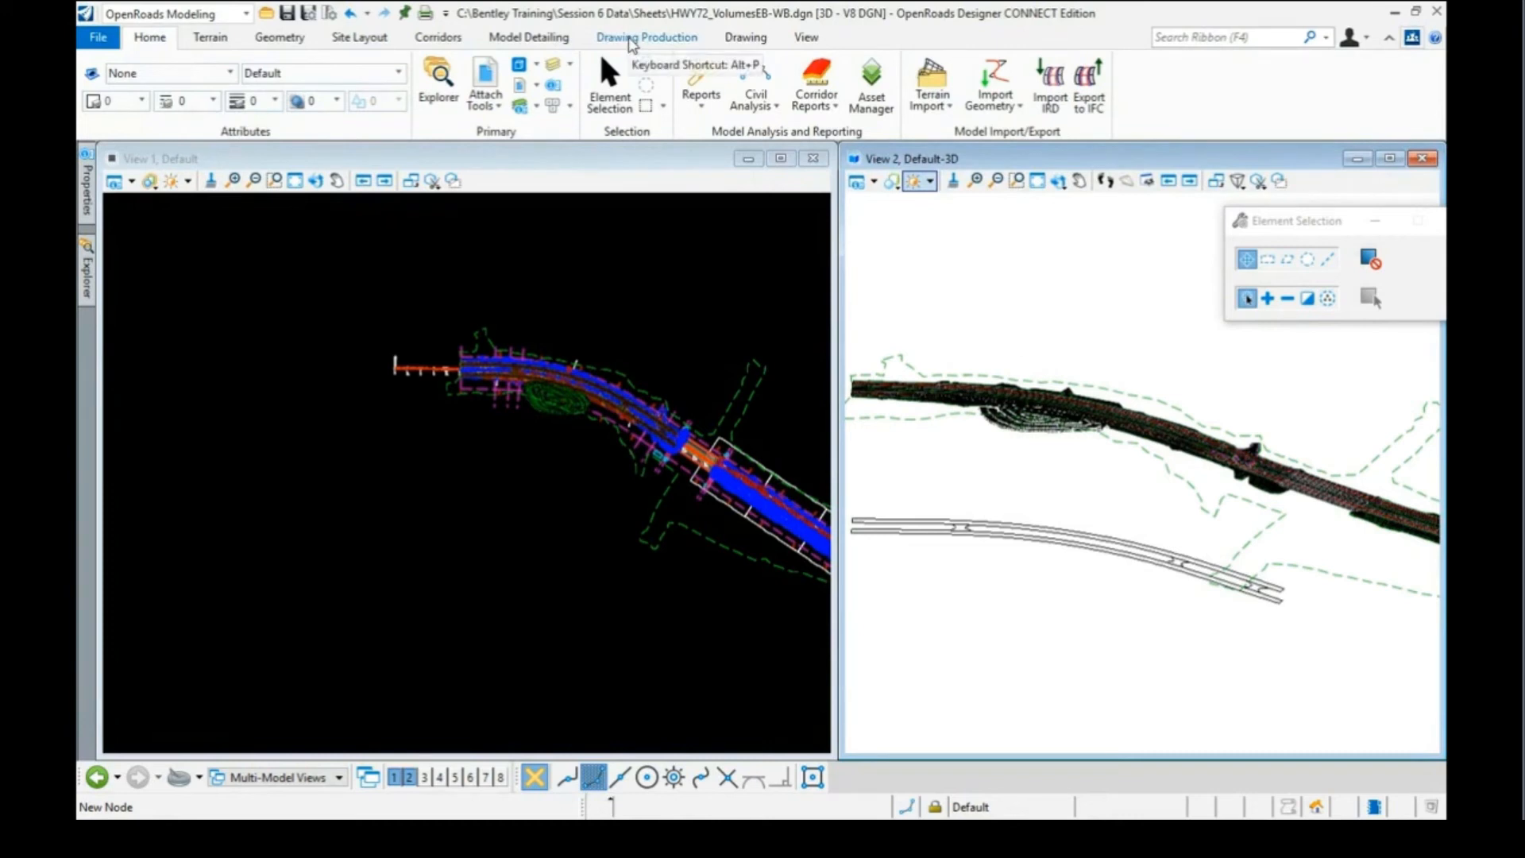
Start placing civil cross section named boundaries with the ANSI D_XS drawing seed
{"action": "left_click", "coordinate": [631, 40]}
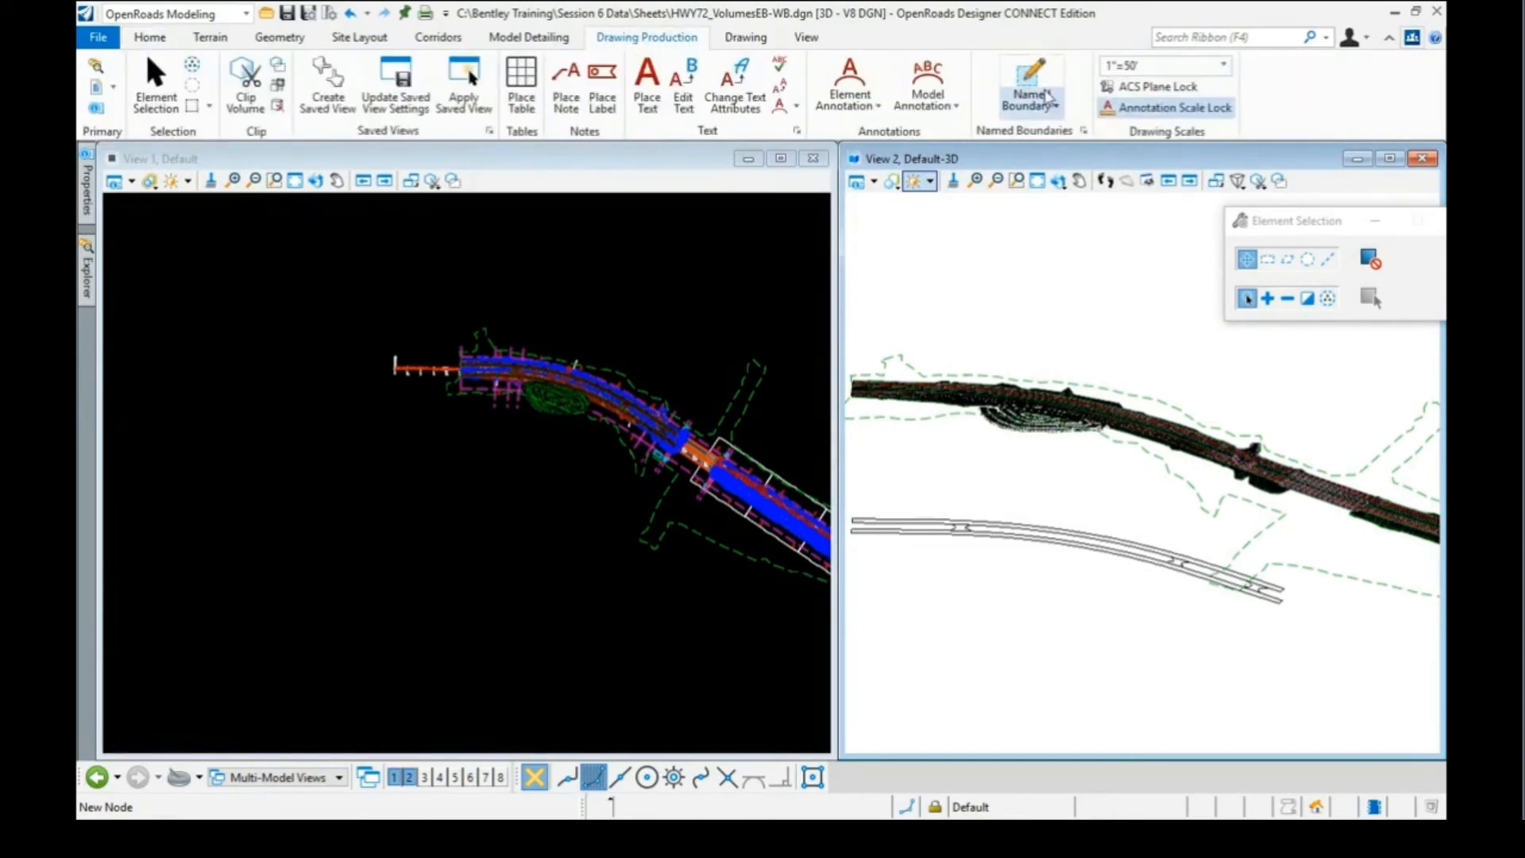
{"action": "left_click", "coordinate": [1043, 95]}
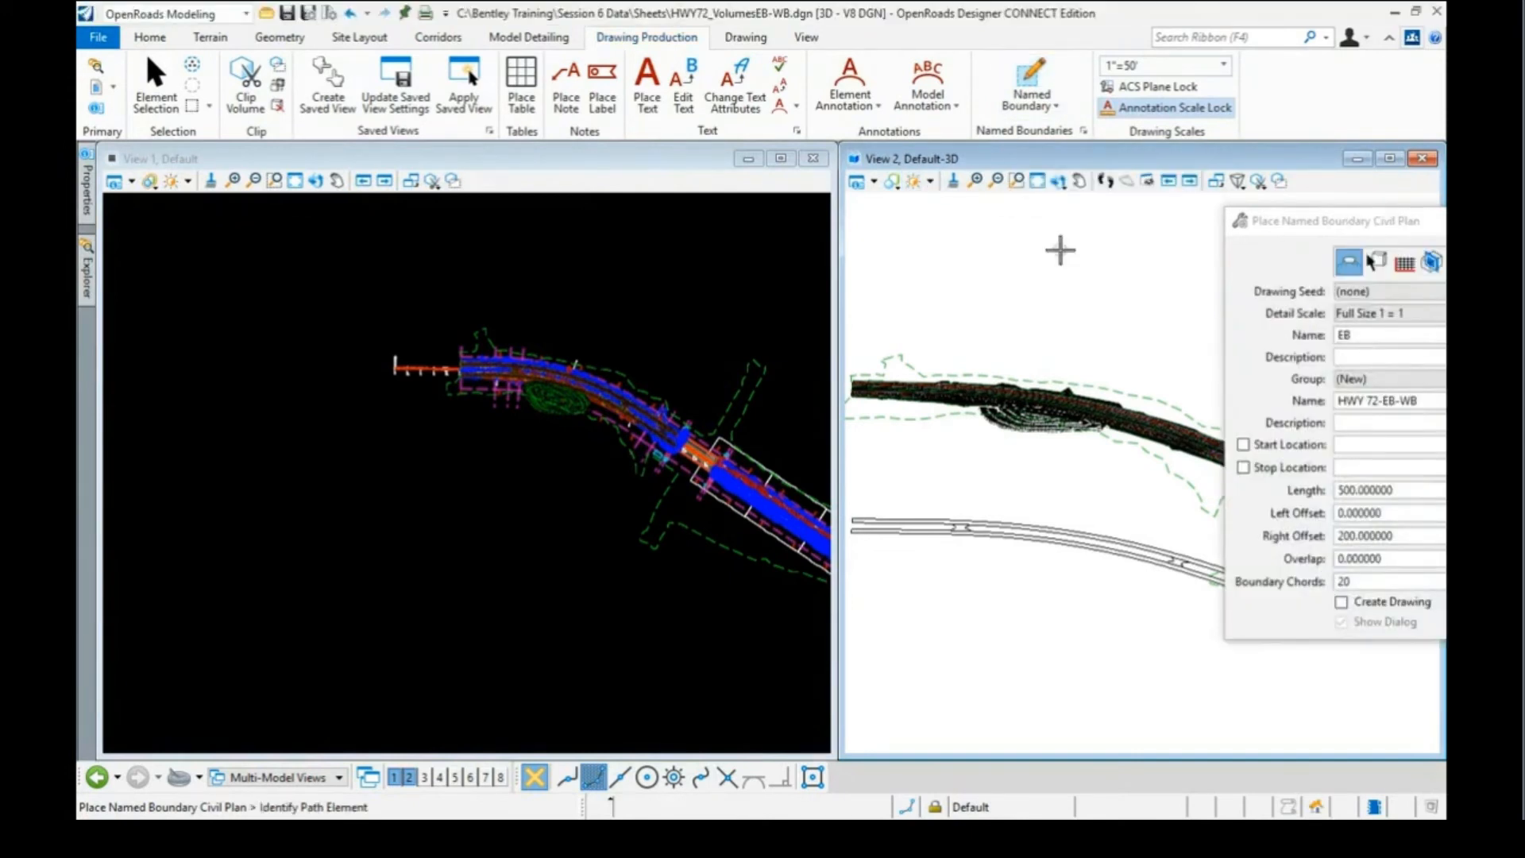
{"action": "left_click_drag", "start_coordinate": [1291, 225], "coordinate": [918, 182]}
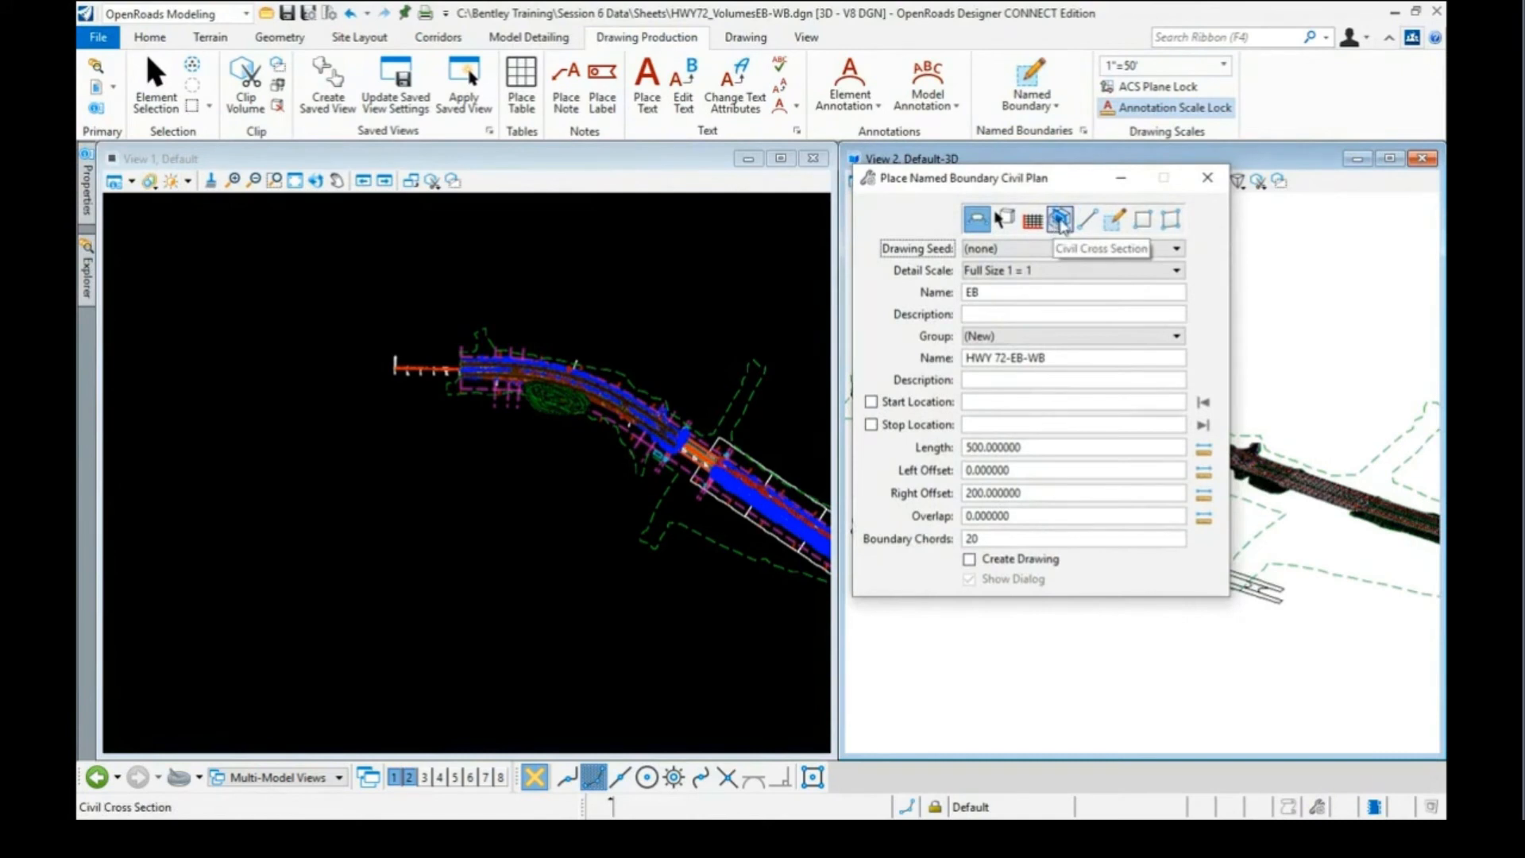
{"action": "left_click", "coordinate": [1062, 225]}
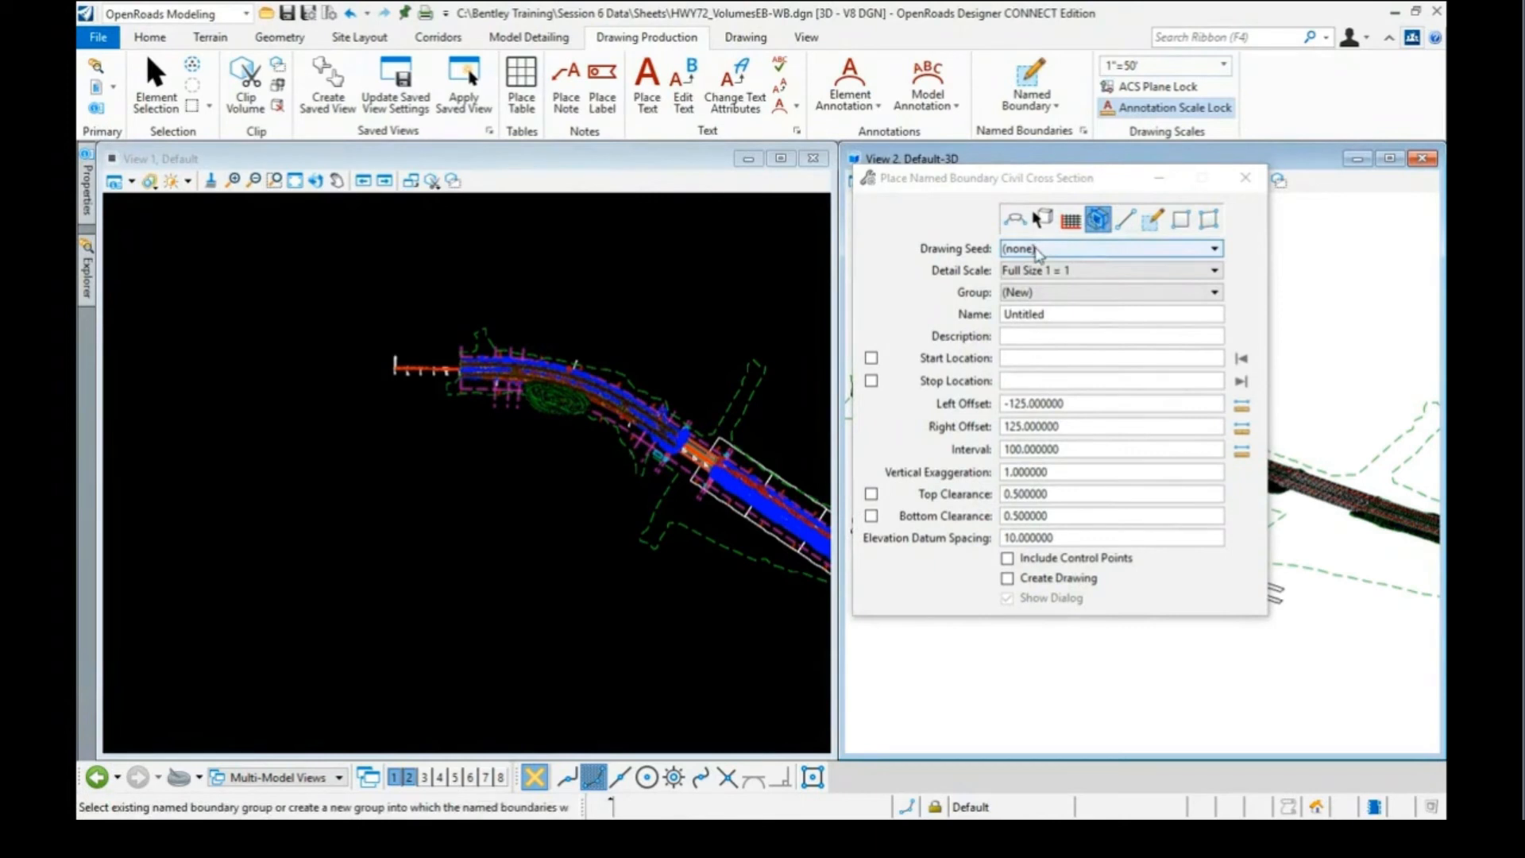
{"action": "left_click", "coordinate": [1036, 251]}
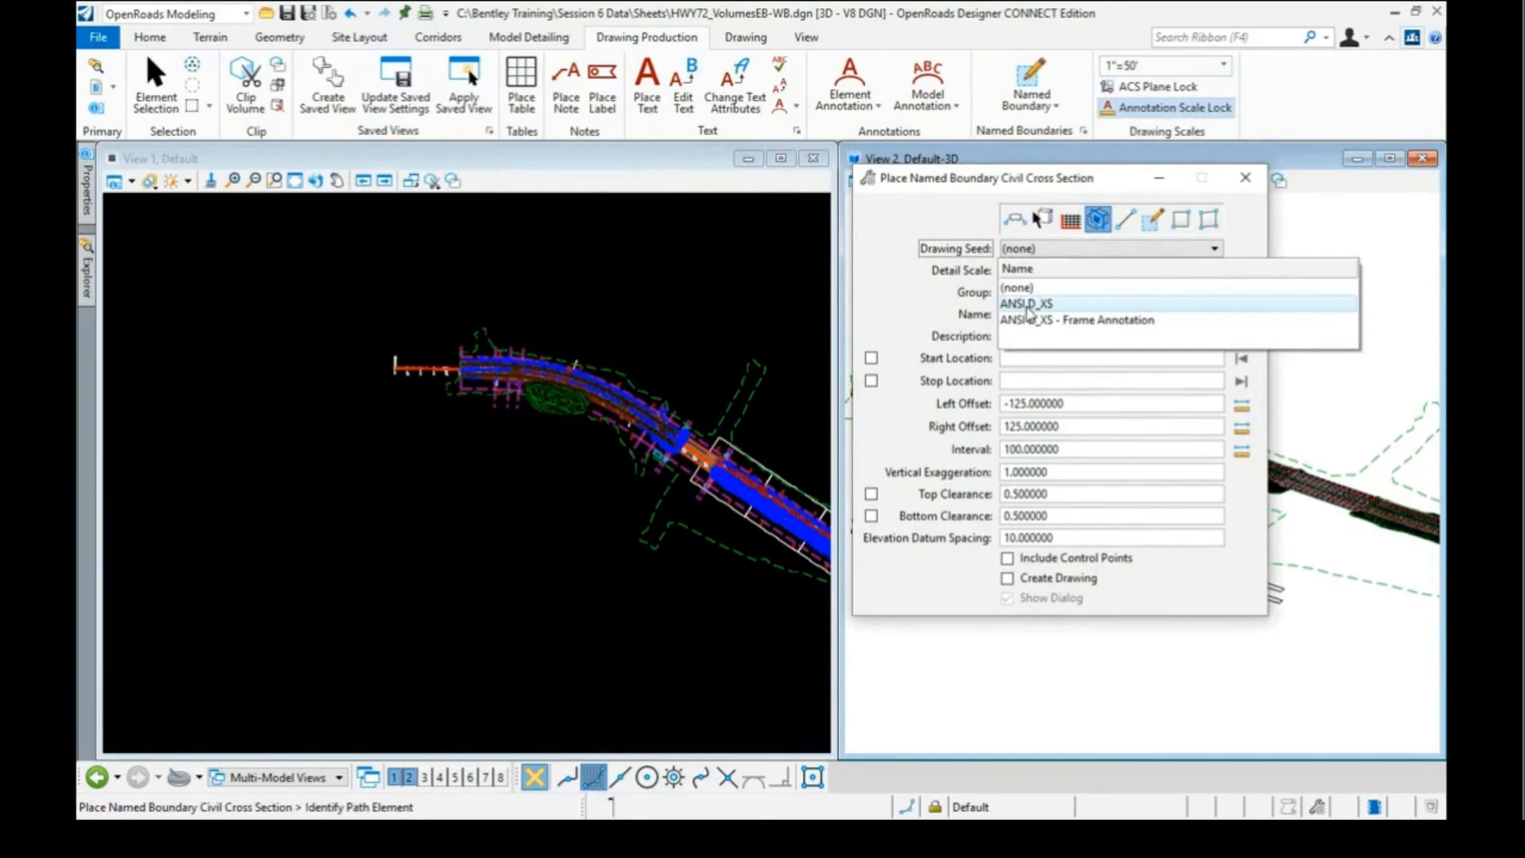
{"action": "left_click", "coordinate": [1027, 305]}
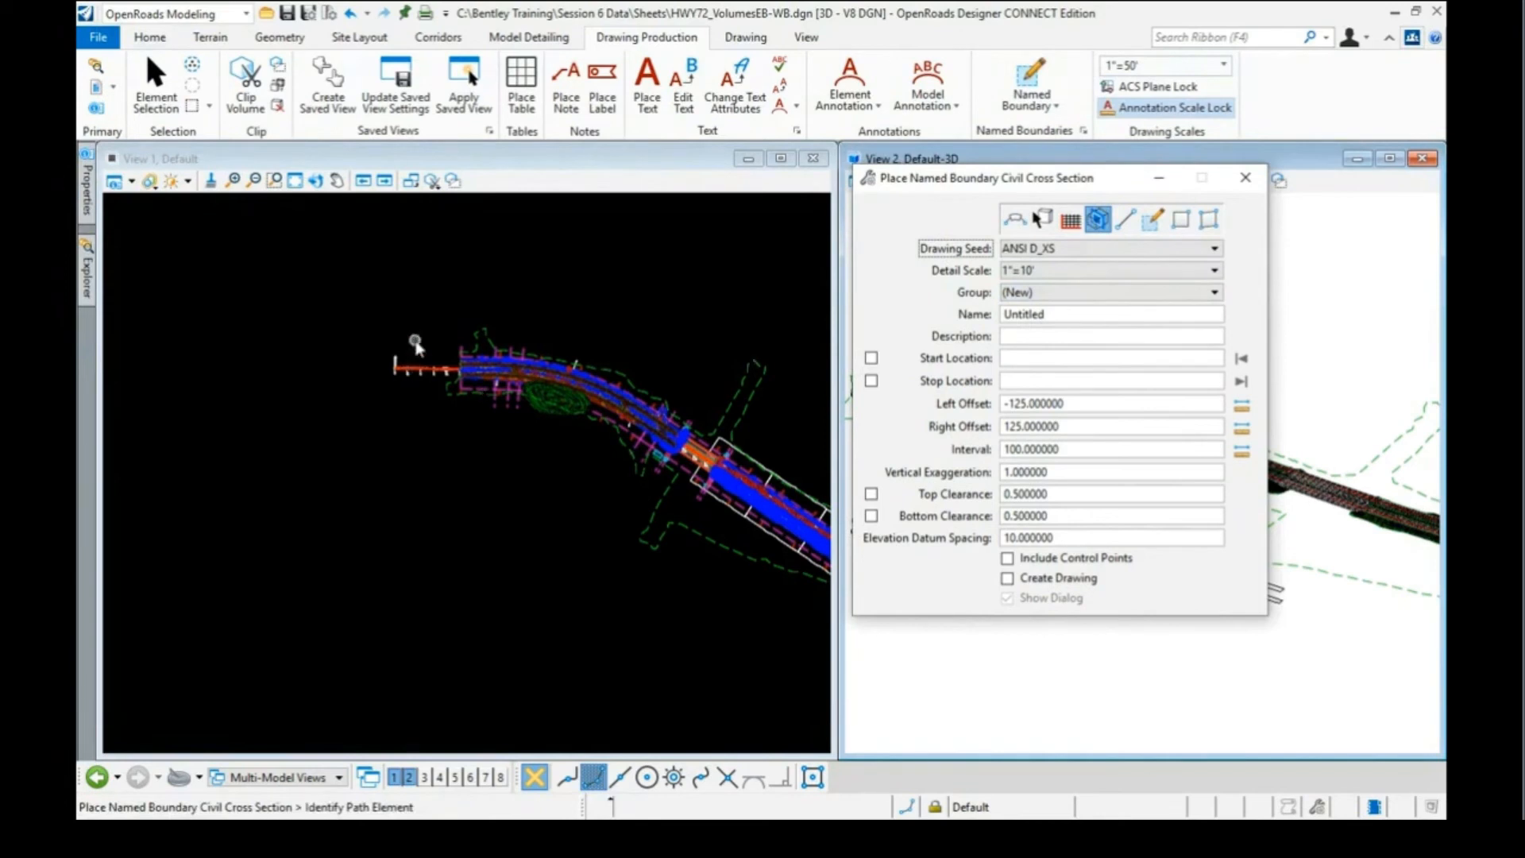
Use the HWY 72 baseline as the cross section path and start the boundaries at about station 513+14
{"action": "scroll", "coordinate": [430, 374], "scroll_direction": "up", "scroll_amount": 2}
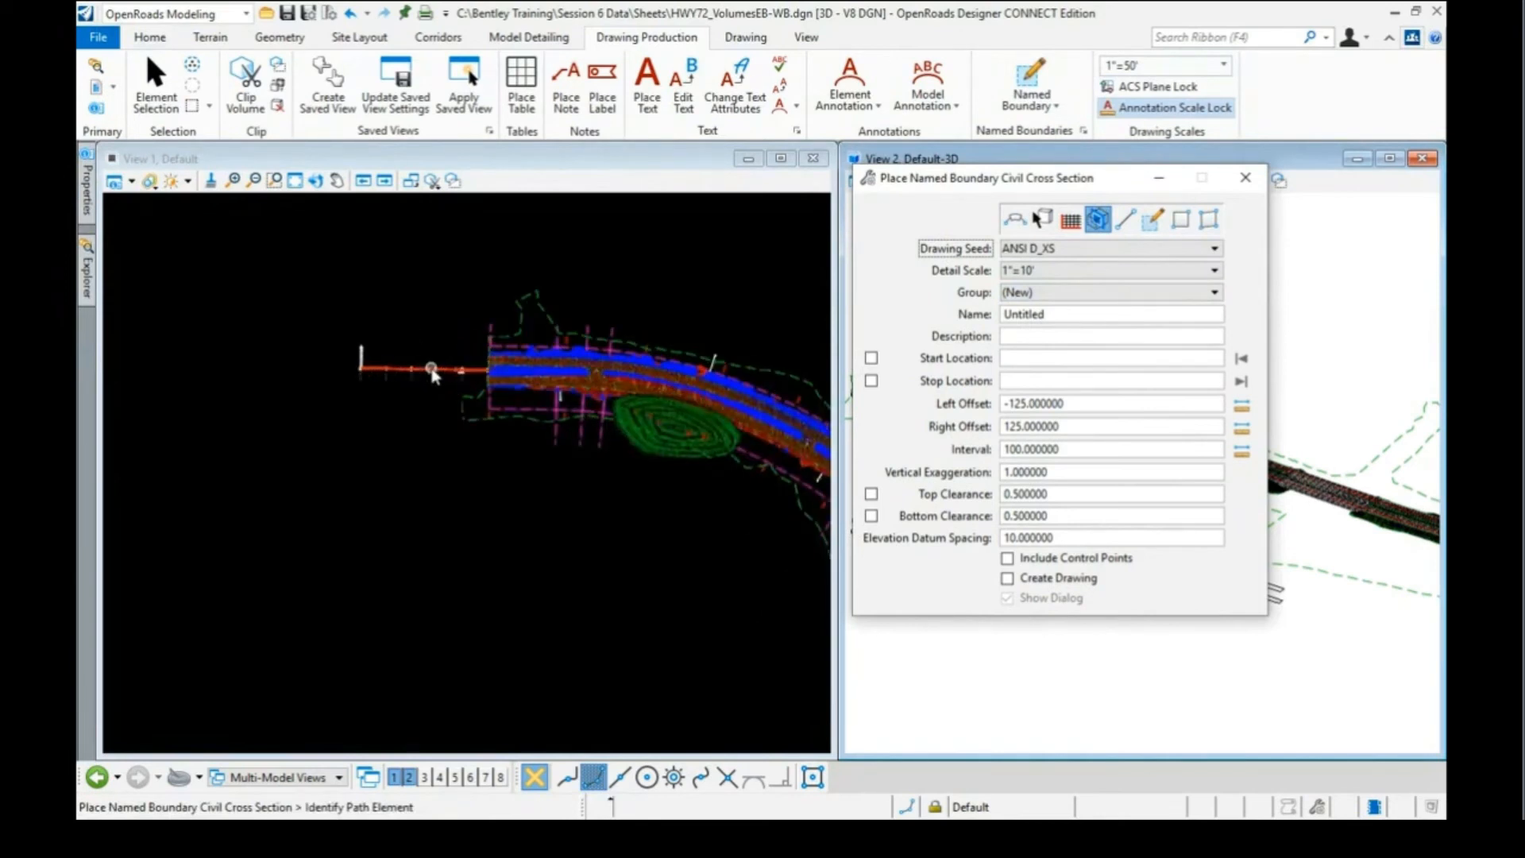
{"action": "left_click", "coordinate": [431, 368]}
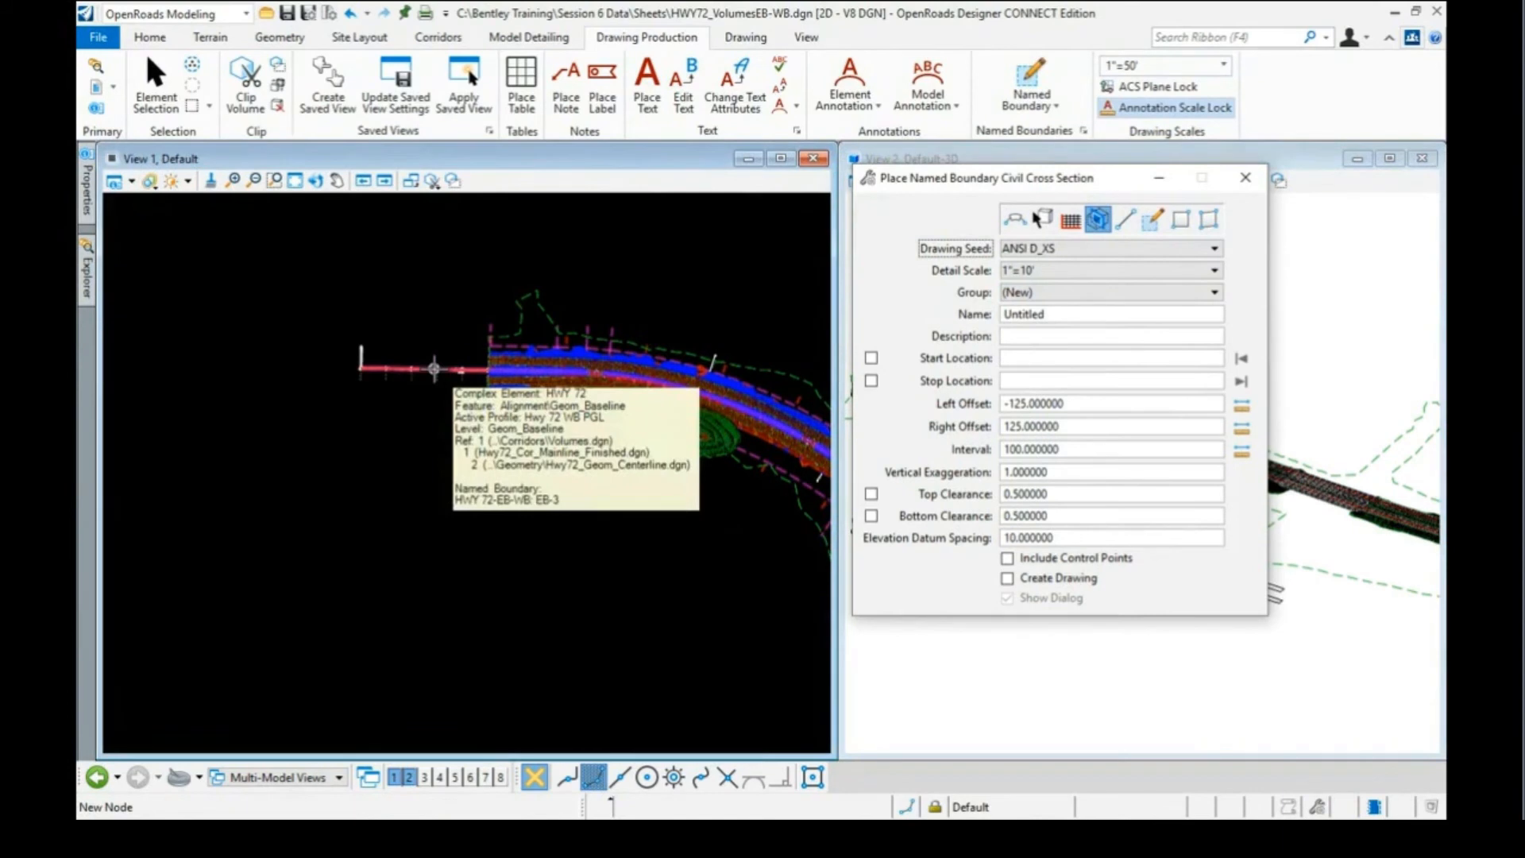
{"action": "left_click", "coordinate": [434, 367]}
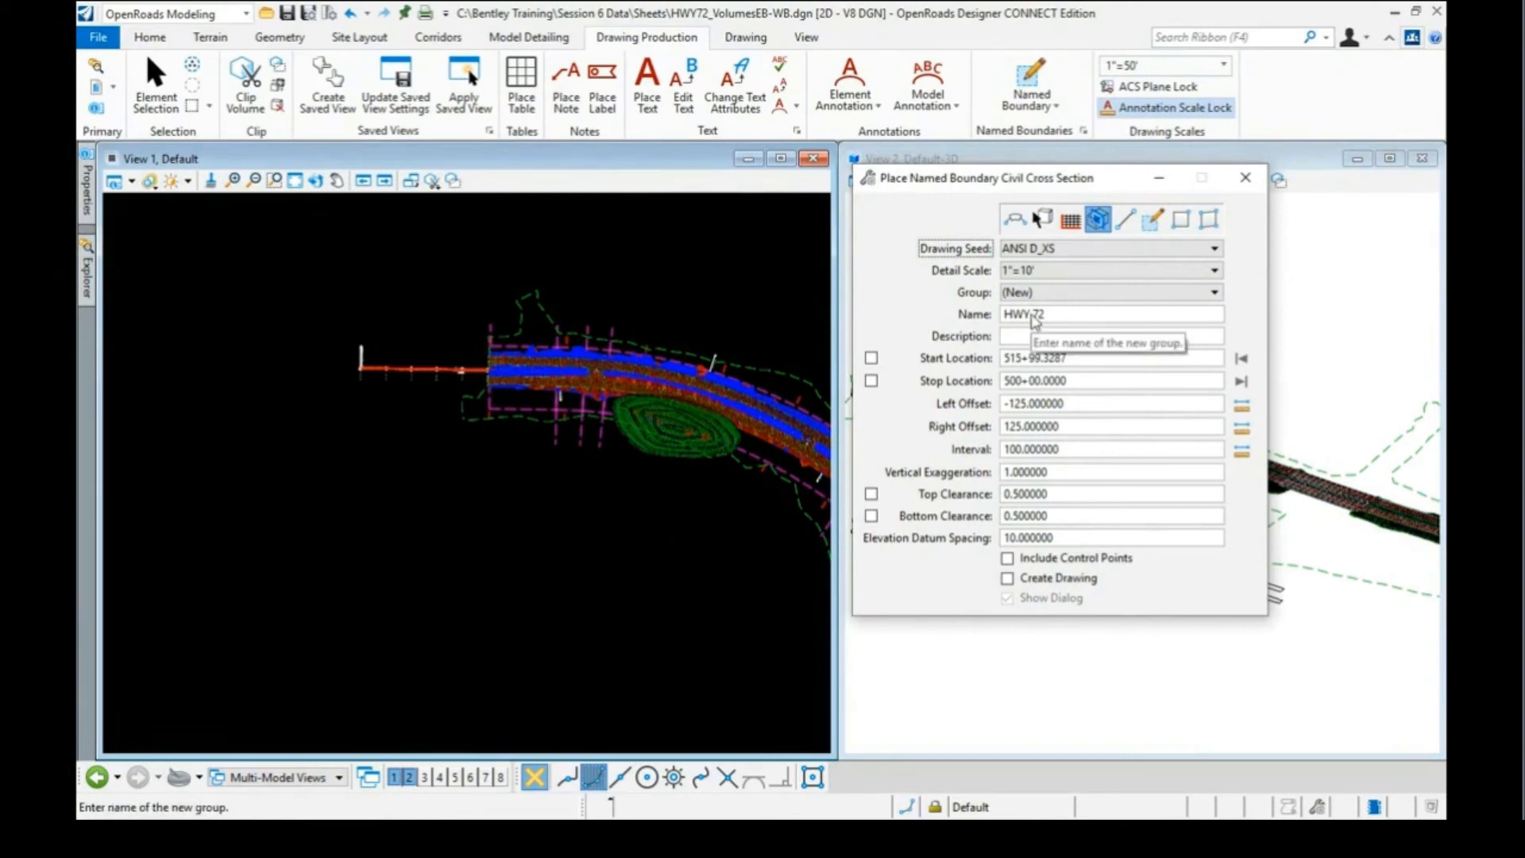
{"action": "scroll", "coordinate": [634, 303], "scroll_direction": "down", "scroll_amount": 2}
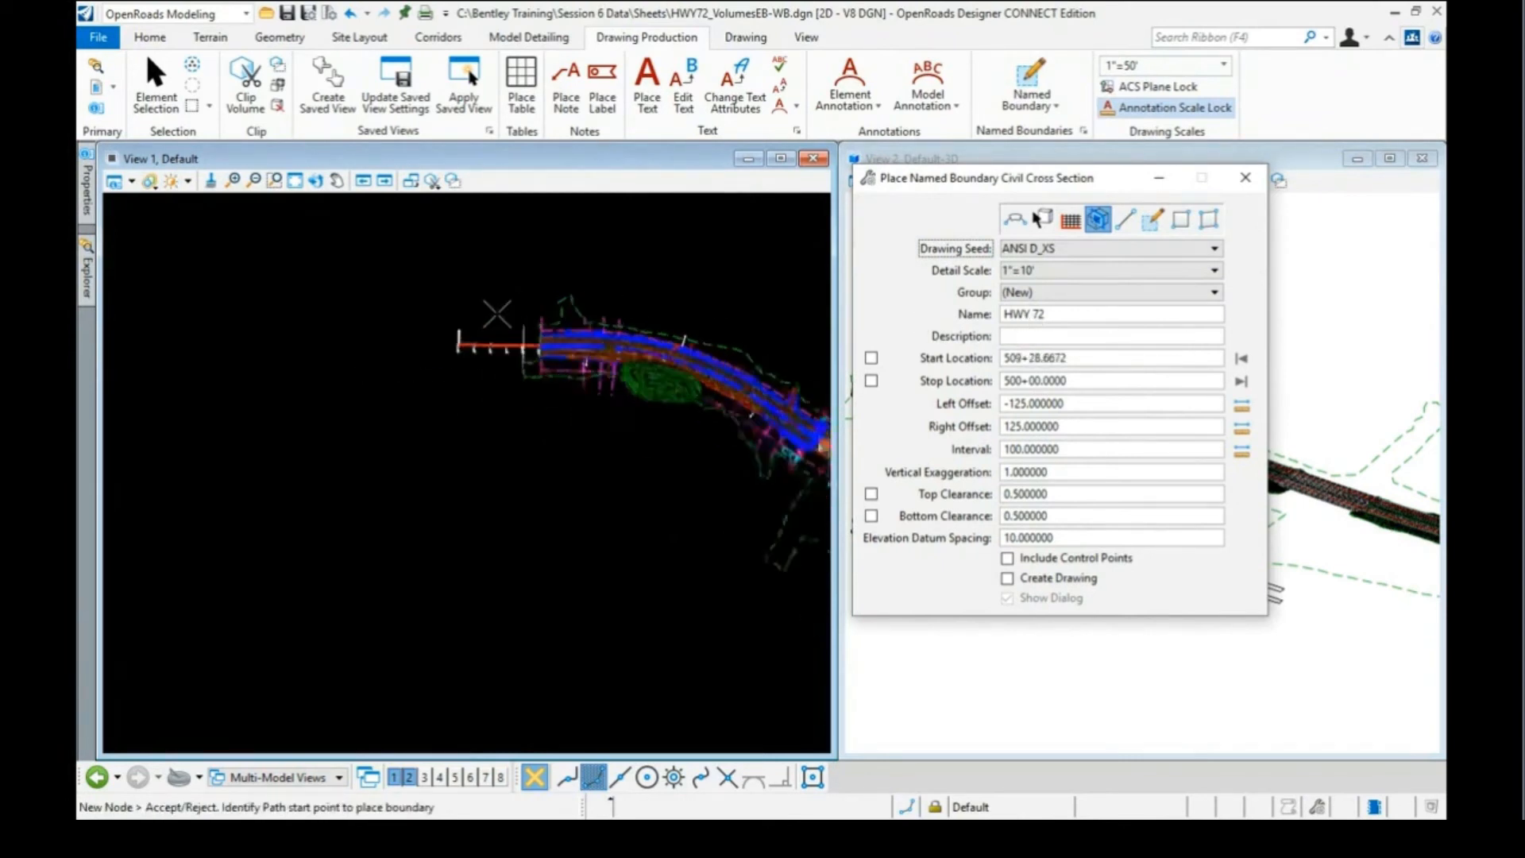
{"action": "scroll", "coordinate": [501, 313], "scroll_direction": "down", "scroll_amount": 2}
{"action": "scroll", "coordinate": [664, 323], "scroll_direction": "up", "scroll_amount": 1}
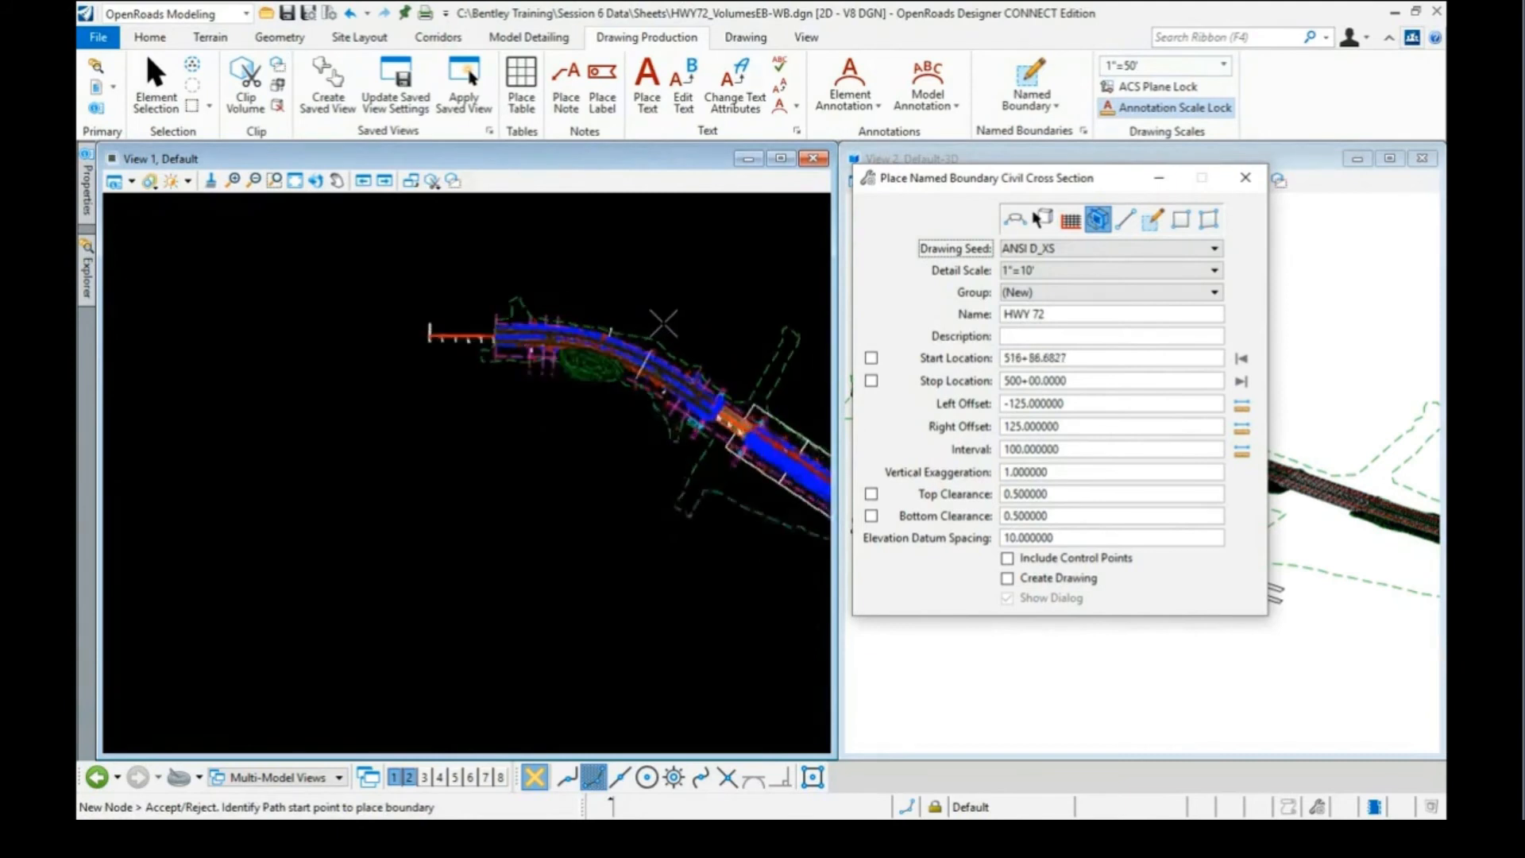
{"action": "scroll", "coordinate": [648, 318], "scroll_direction": "up", "scroll_amount": 1}
{"action": "scroll", "coordinate": [628, 312], "scroll_direction": "up", "scroll_amount": 1}
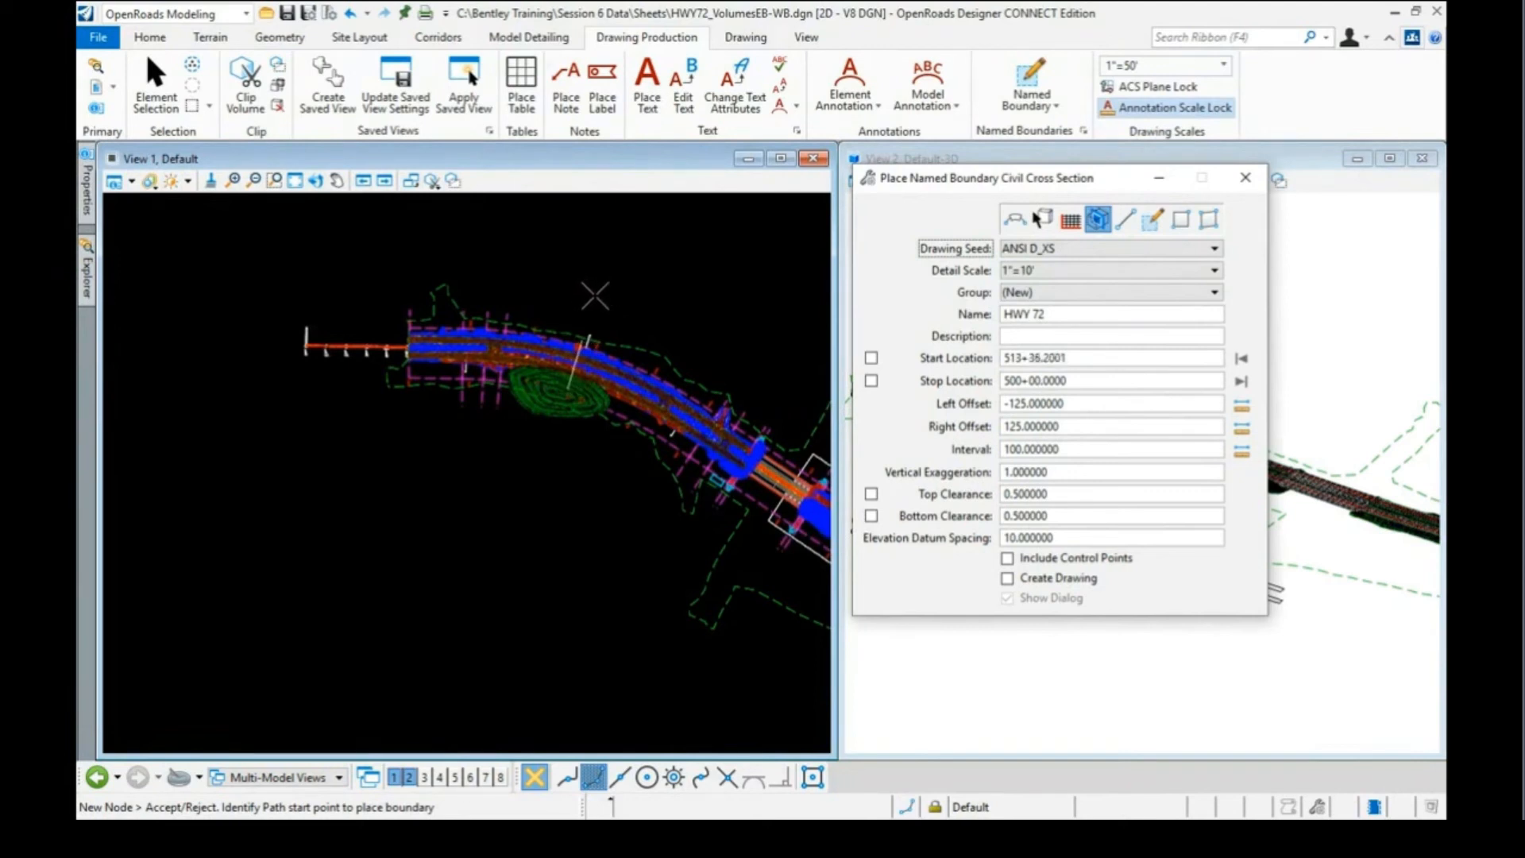
{"action": "left_click", "coordinate": [586, 309]}
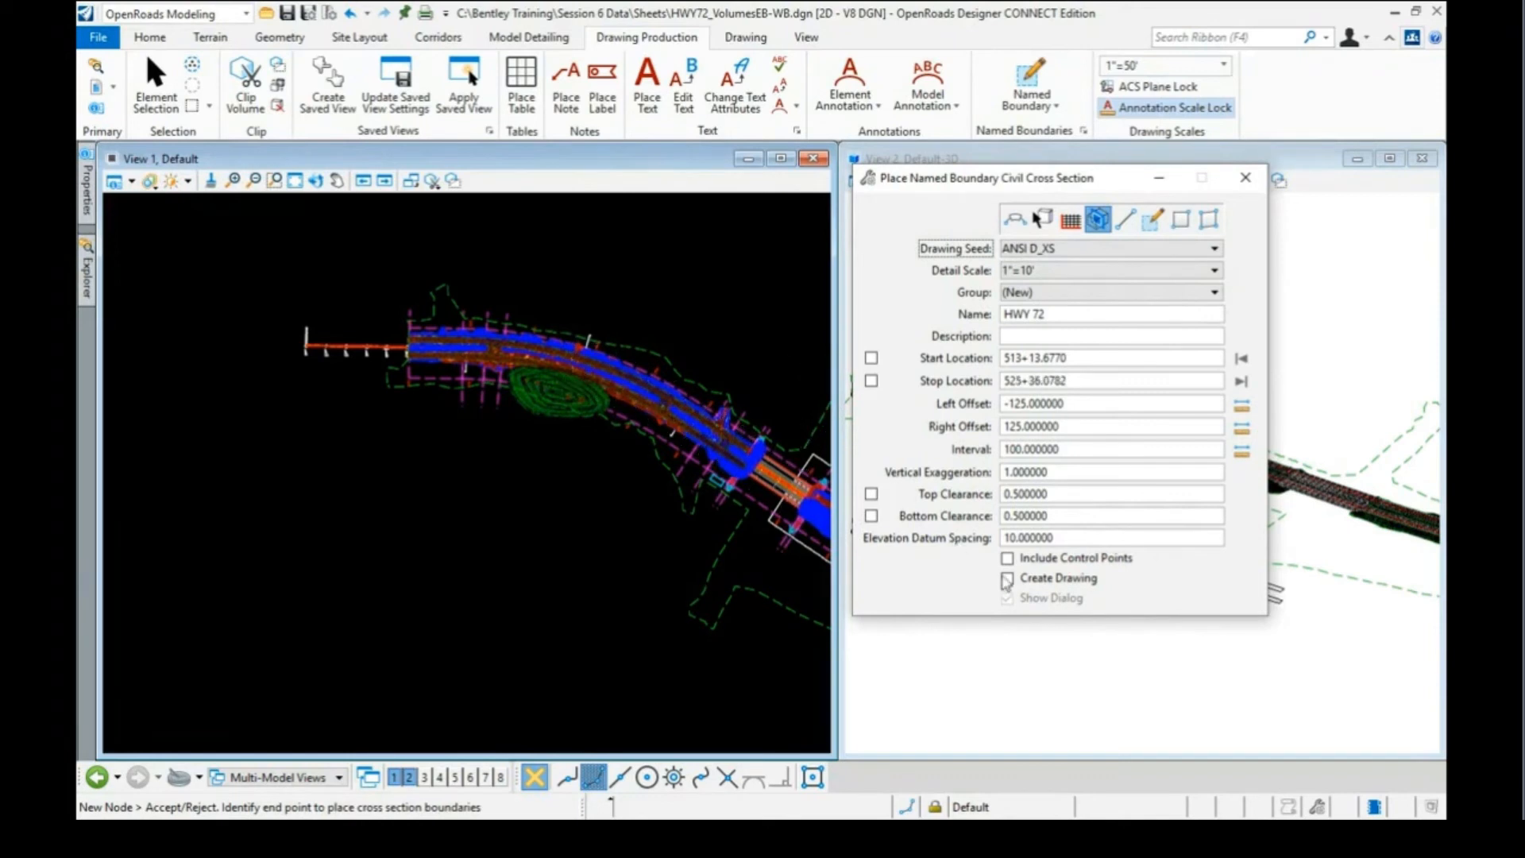
Place the cross section boundaries up to about station 523+10 with drawing creation enabled, and generate their drawings and sheets
{"action": "left_click", "coordinate": [1007, 578]}
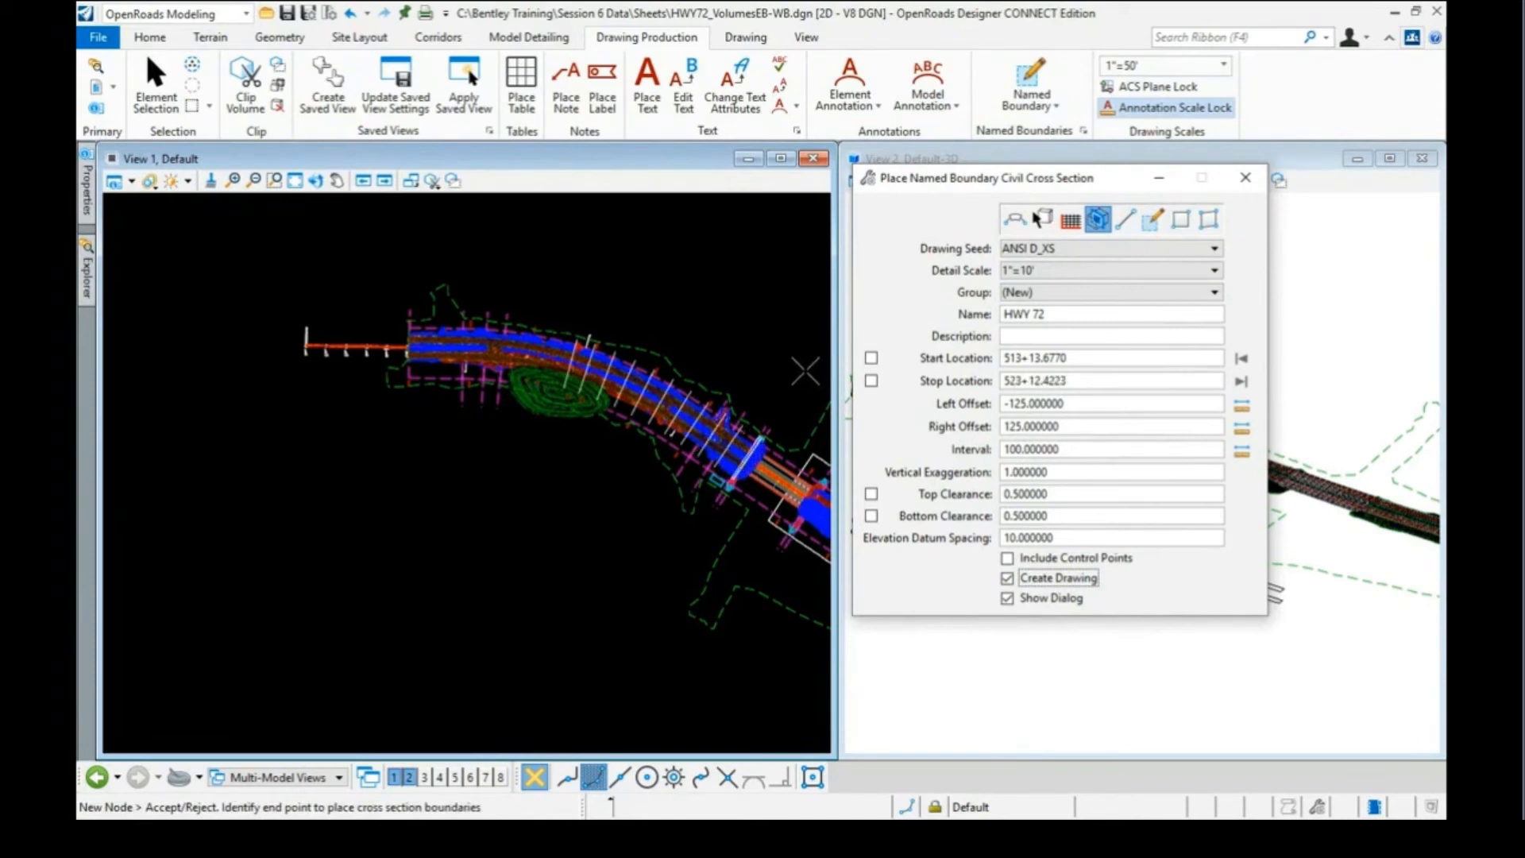
{"action": "left_click", "coordinate": [805, 371]}
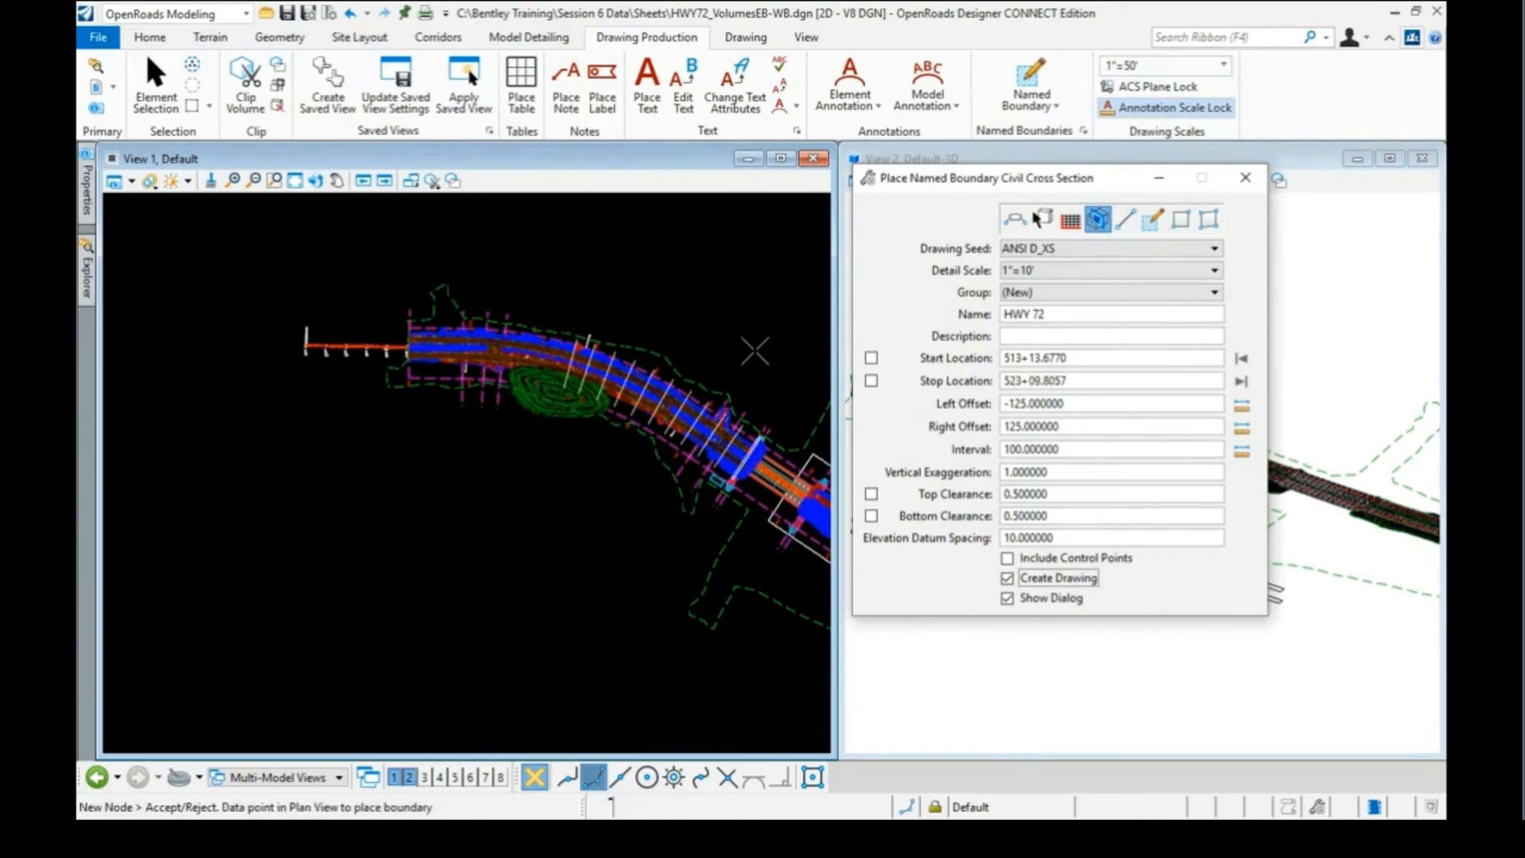
{"action": "left_click", "coordinate": [741, 337]}
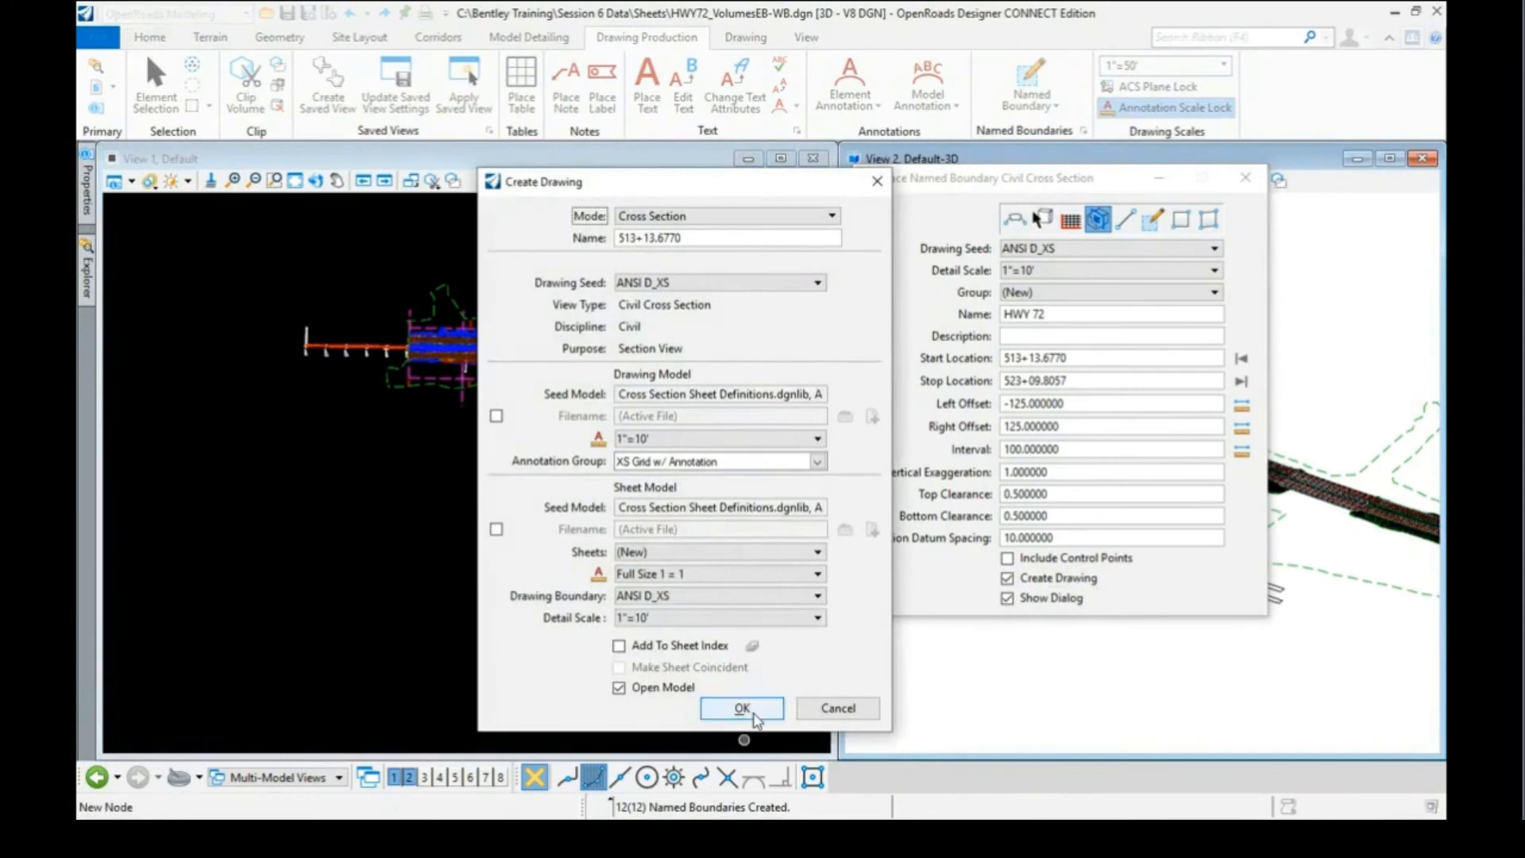
{"action": "left_click", "coordinate": [741, 708]}
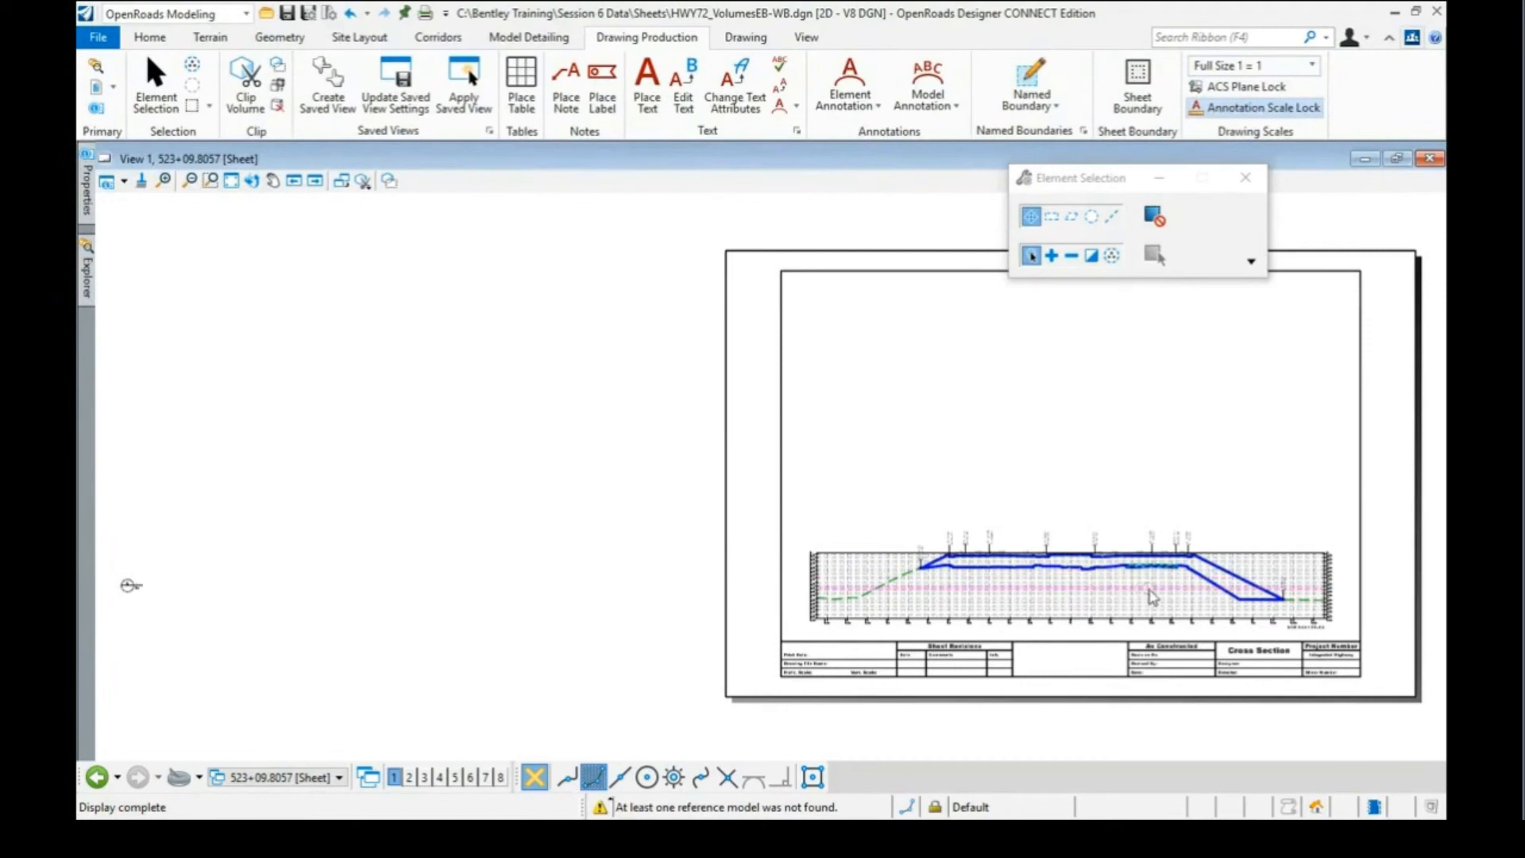
Examine the cut and fill outlines and the existing pavement removal area on the station 523+09.81 cross section sheet
{"action": "scroll", "coordinate": [1145, 589], "scroll_direction": "up", "scroll_amount": 1}
{"action": "scroll", "coordinate": [1145, 589], "scroll_direction": "up", "scroll_amount": 2}
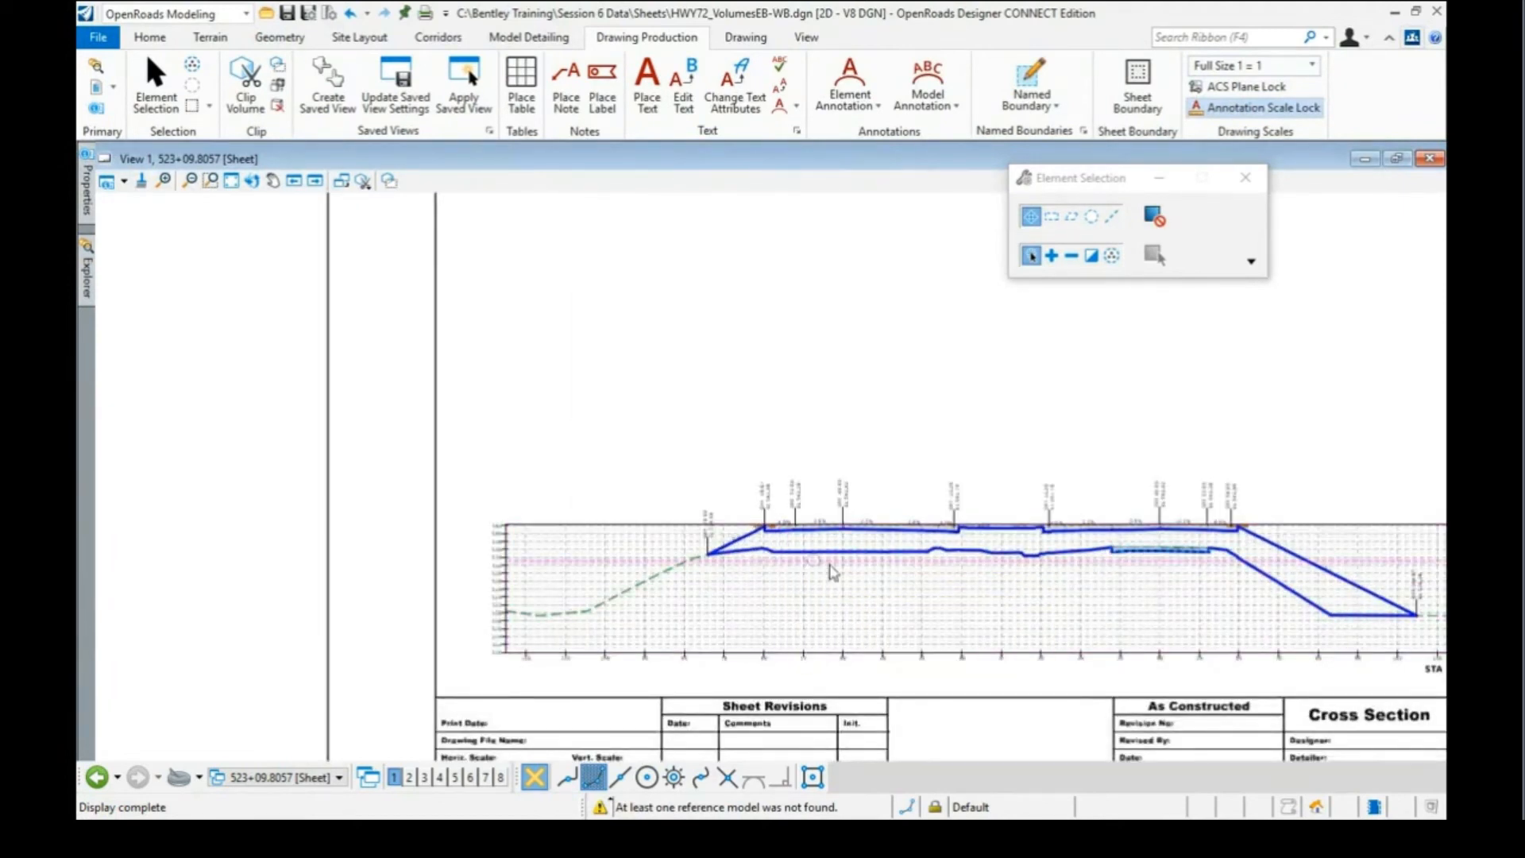
{"action": "scroll", "coordinate": [928, 542], "scroll_direction": "up", "scroll_amount": 2}
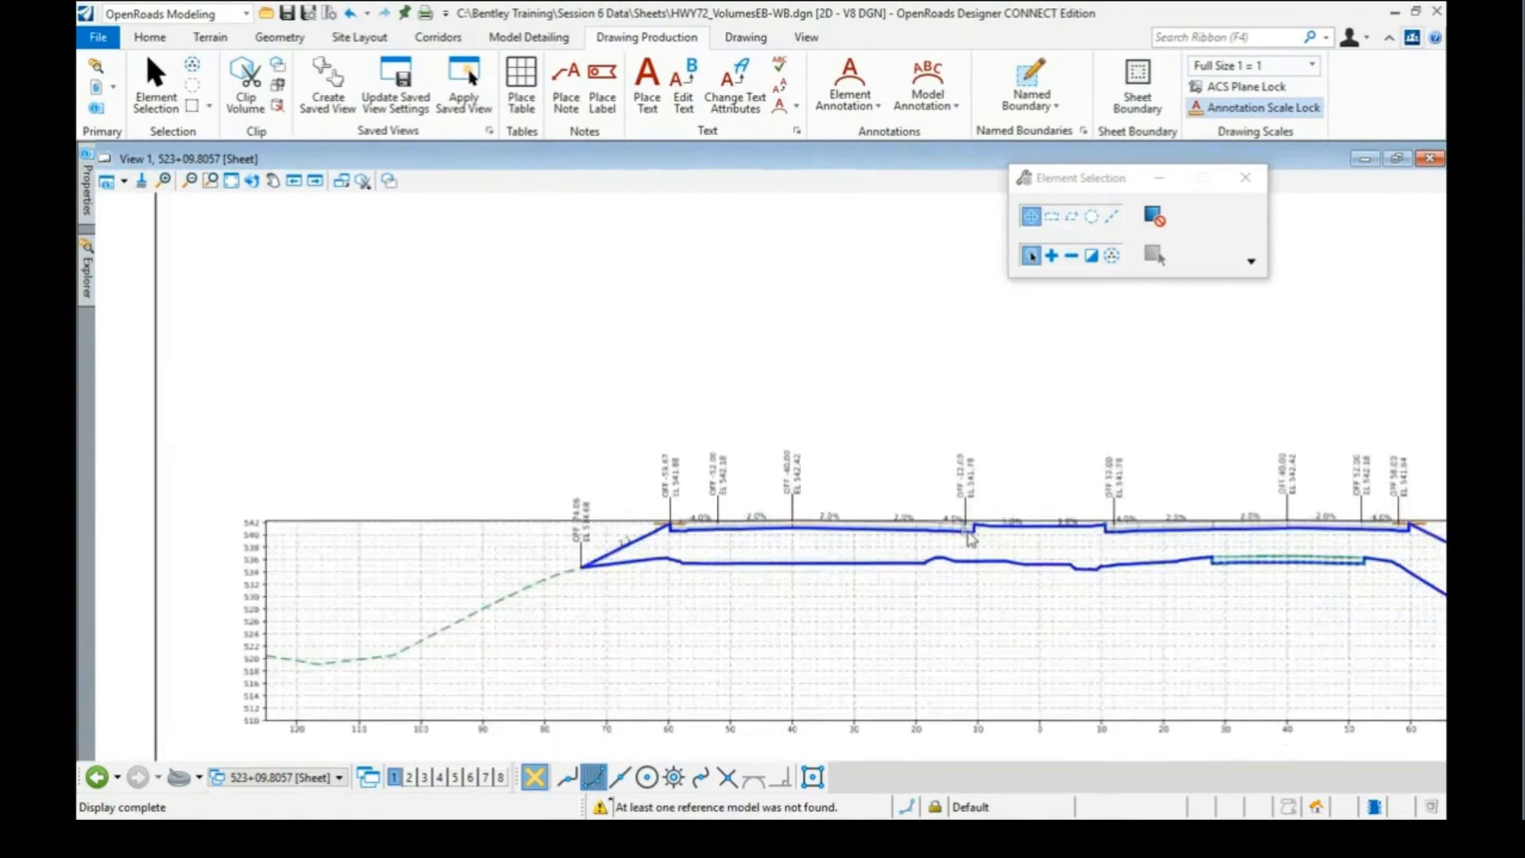
{"action": "scroll", "coordinate": [956, 528], "scroll_direction": "down", "scroll_amount": 1}
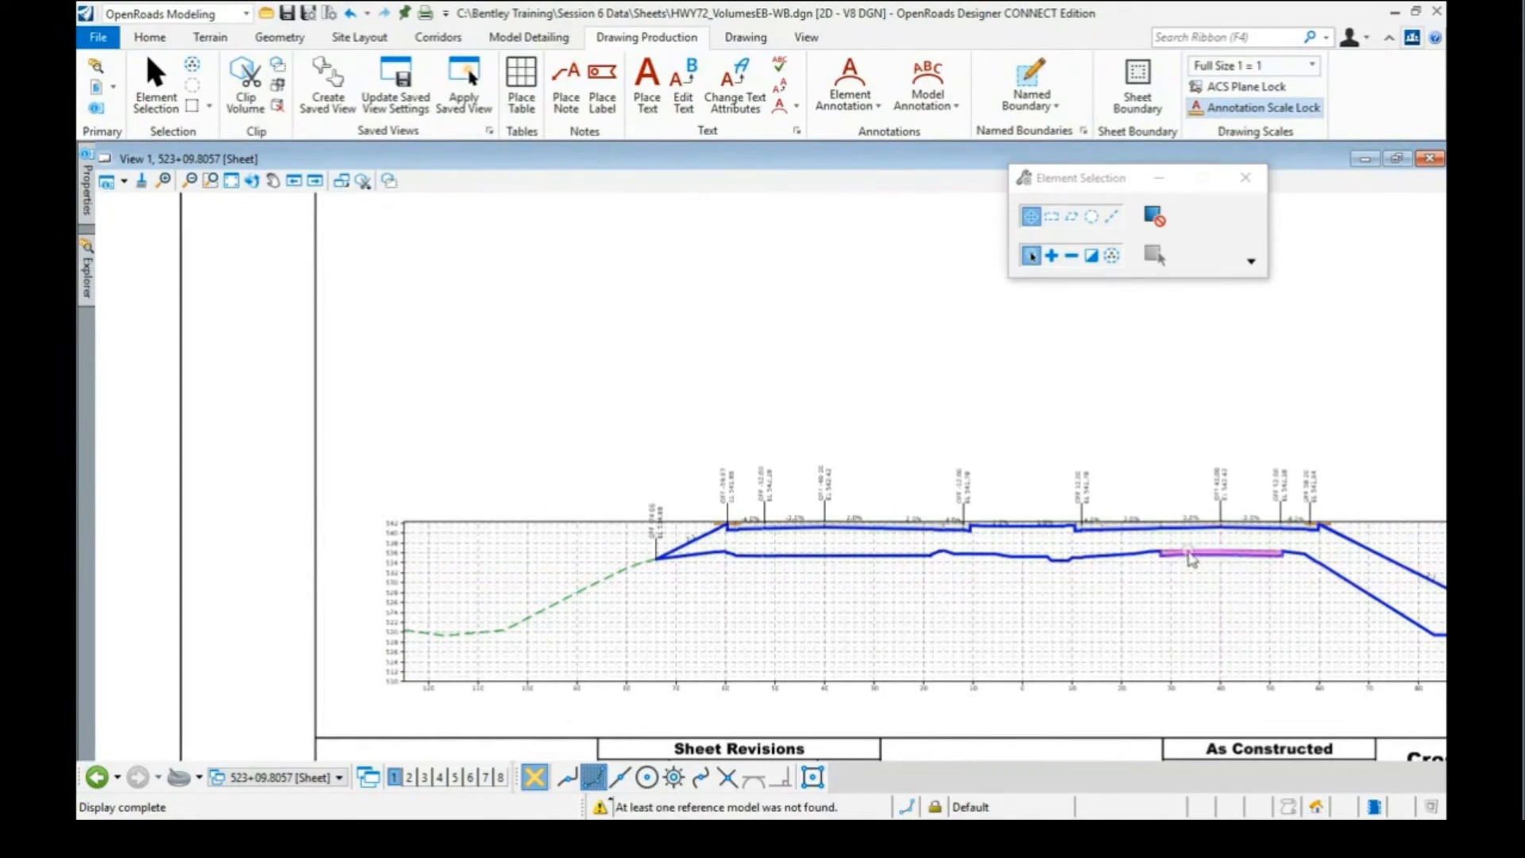
{"action": "mouse_move", "coordinate": [1191, 558]}
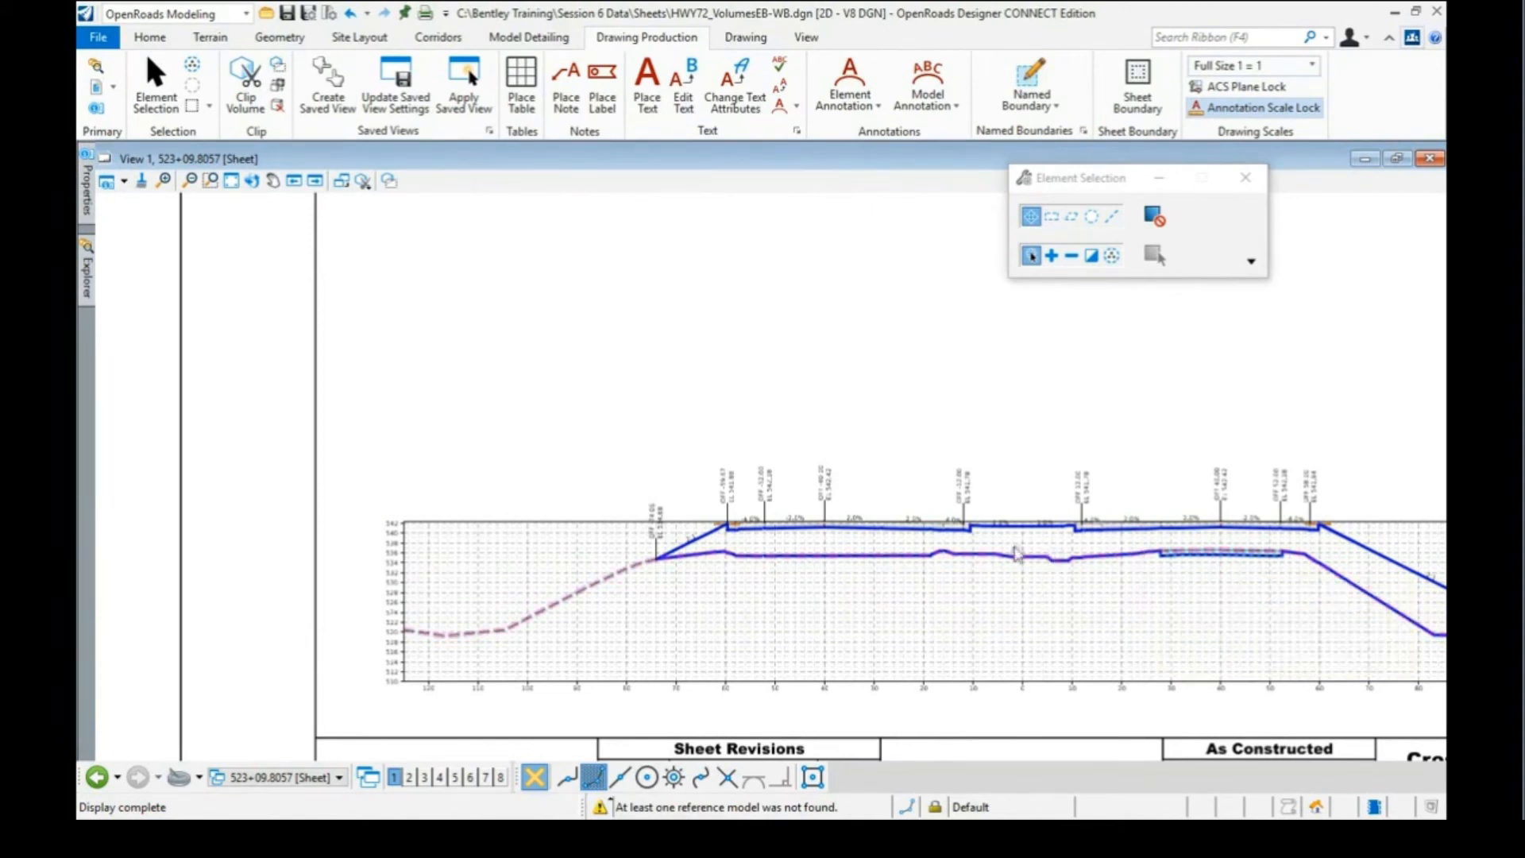
{"action": "scroll", "coordinate": [810, 508], "scroll_direction": "down", "scroll_amount": 2}
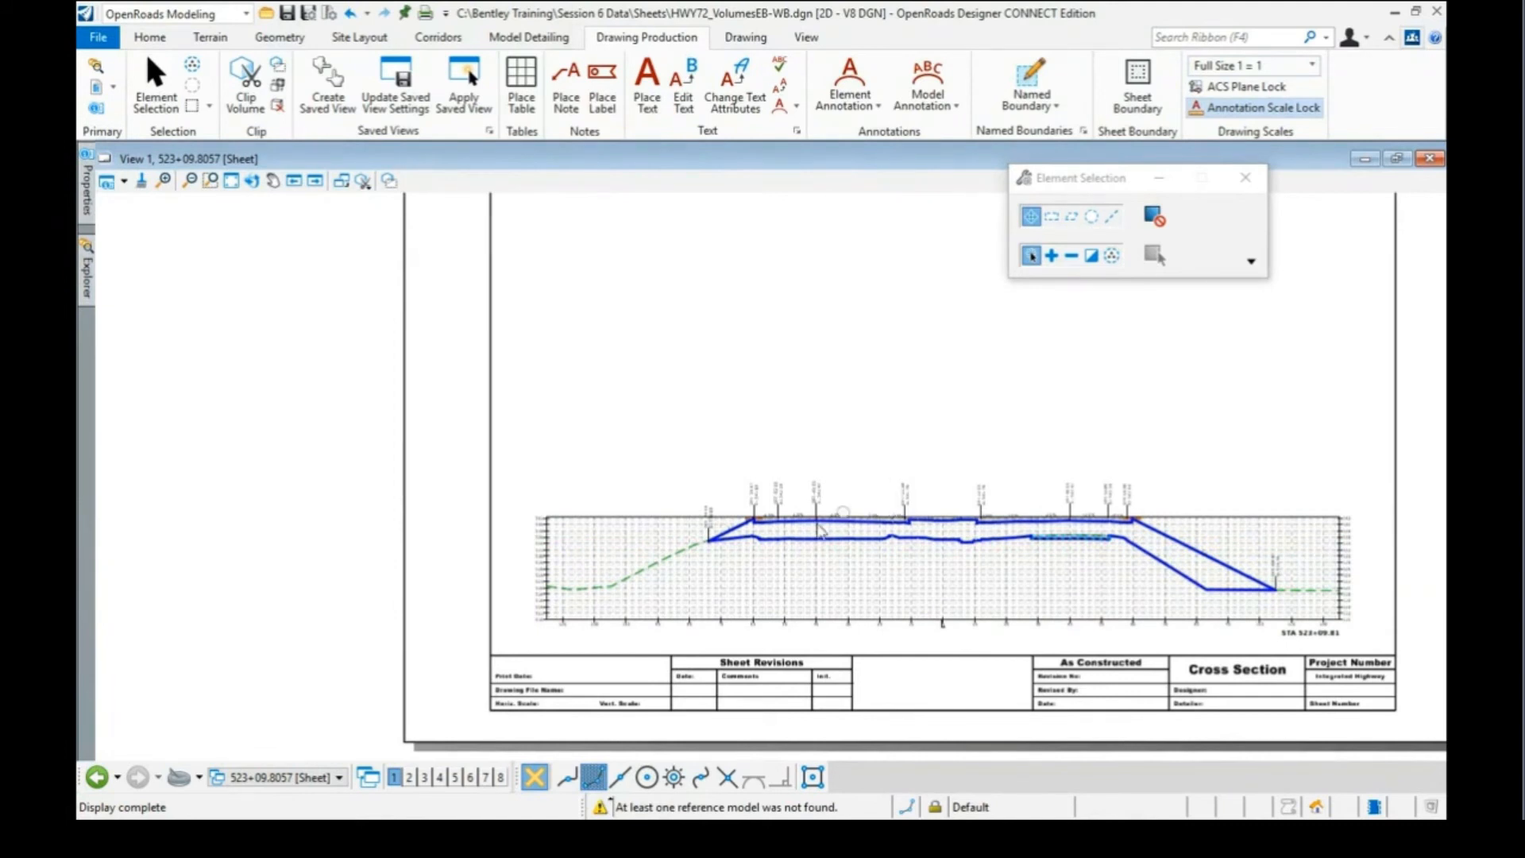
Switch to the Multi-Model Views view group and start an End Area Volumes Report
{"action": "left_click", "coordinate": [339, 777]}
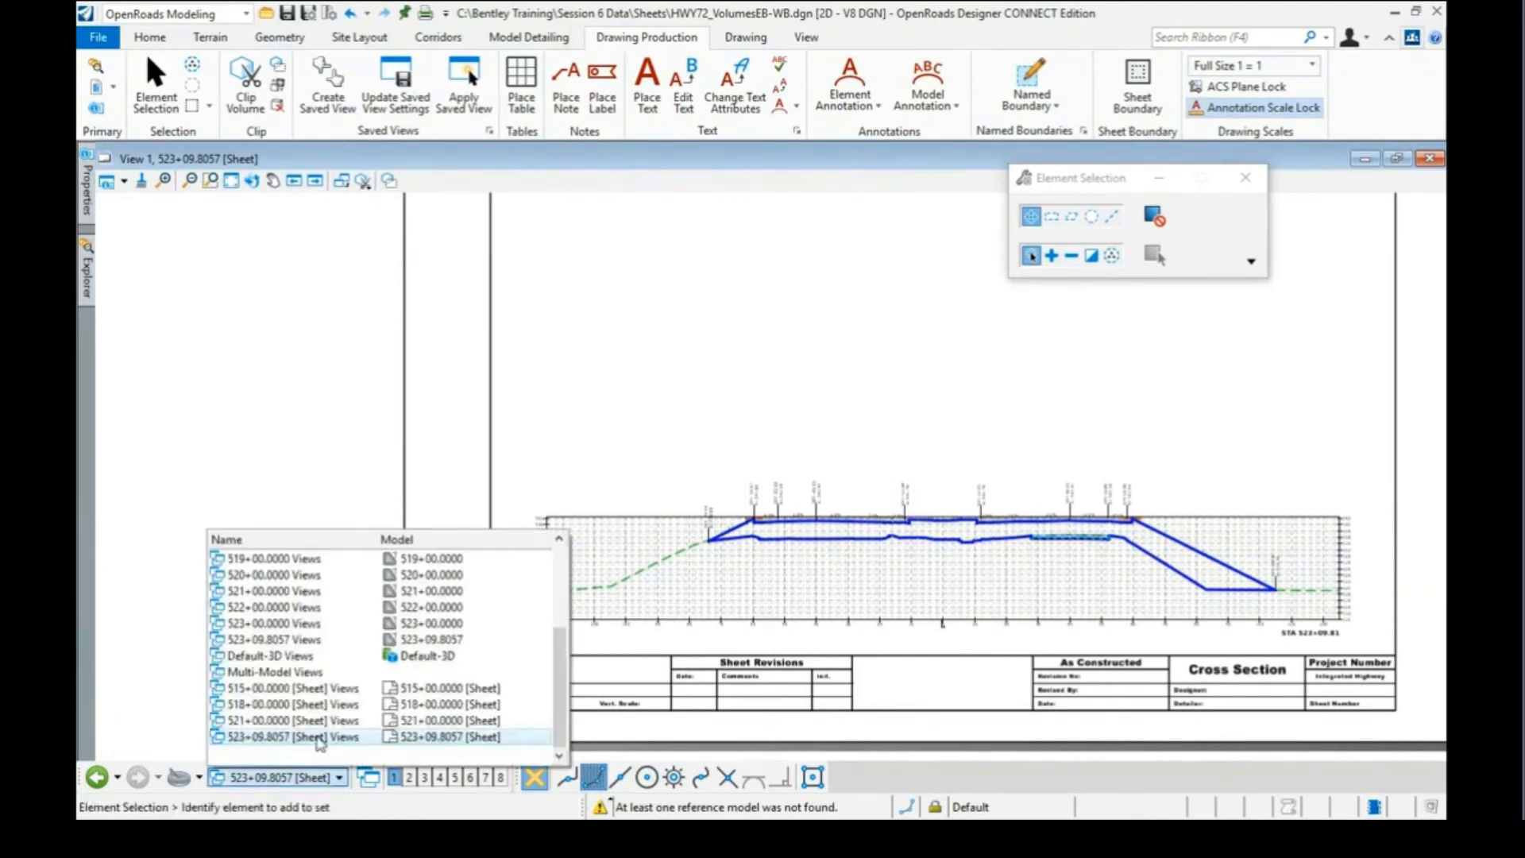
{"action": "left_click", "coordinate": [273, 674]}
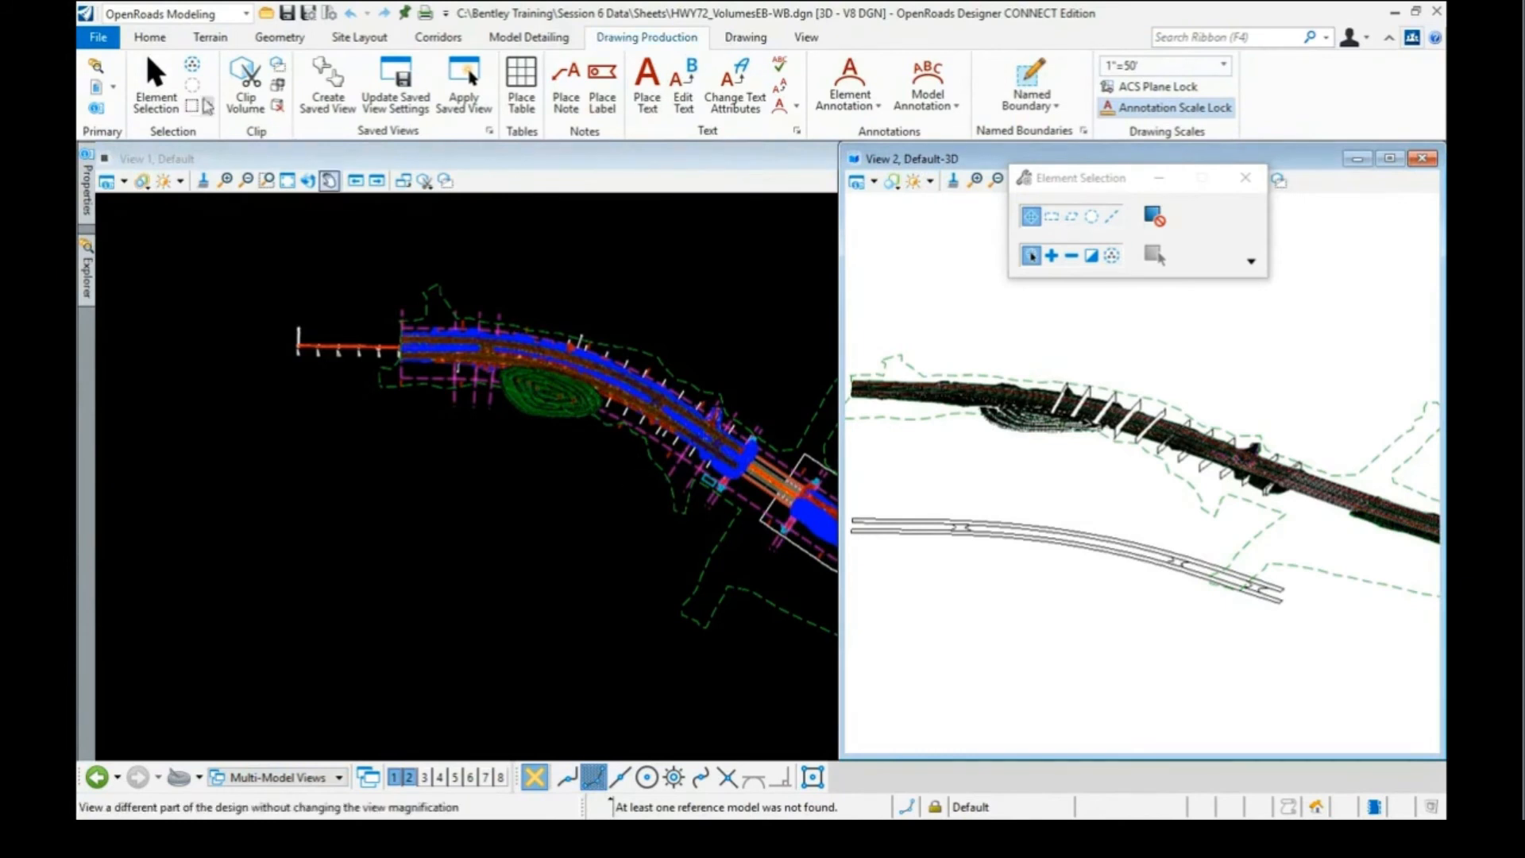
{"action": "left_click", "coordinate": [151, 40]}
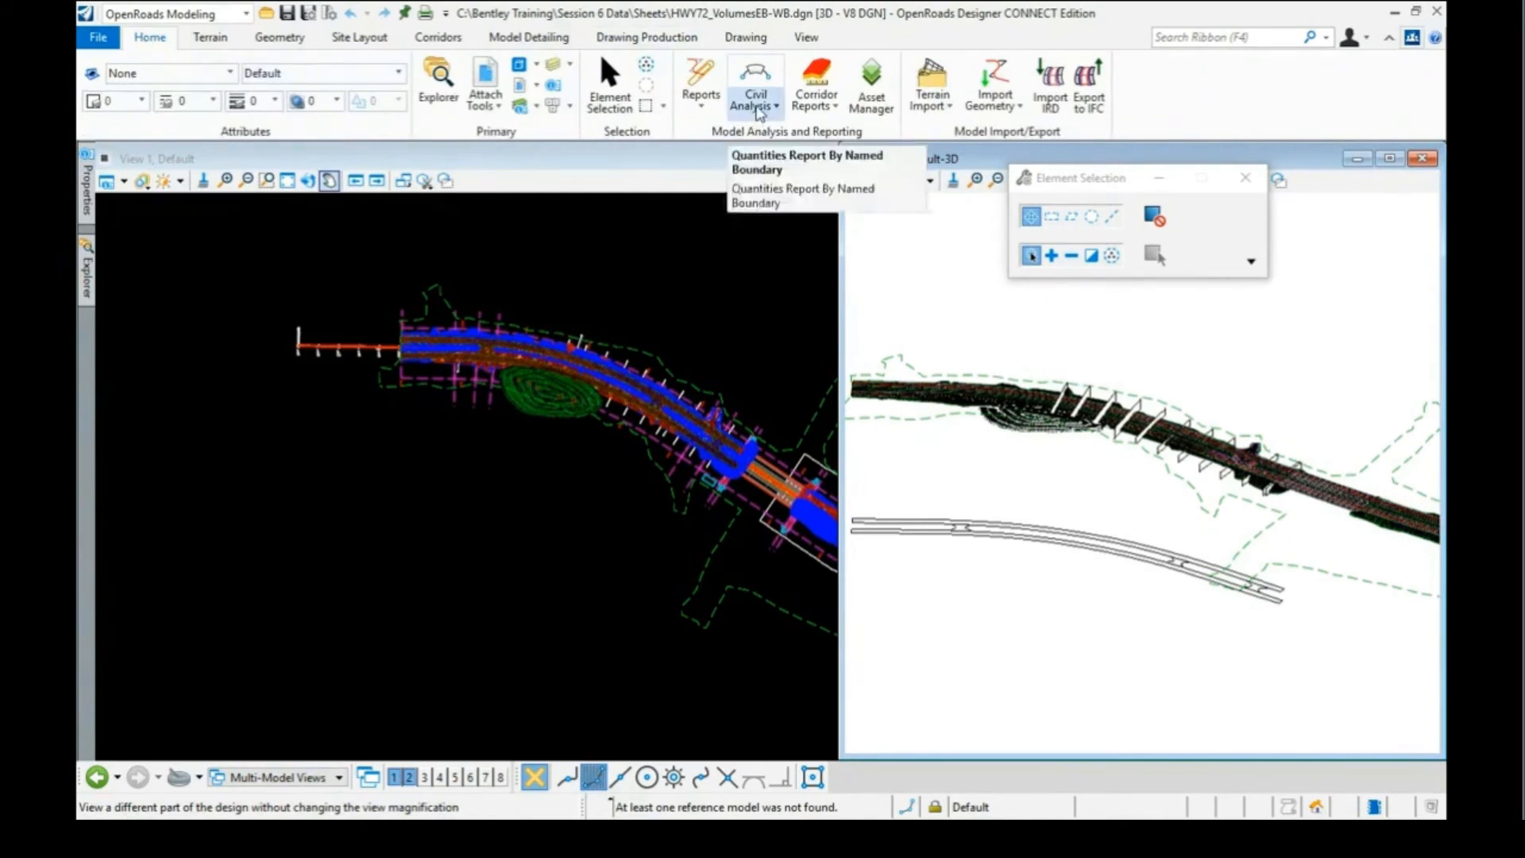
{"action": "left_click", "coordinate": [759, 111]}
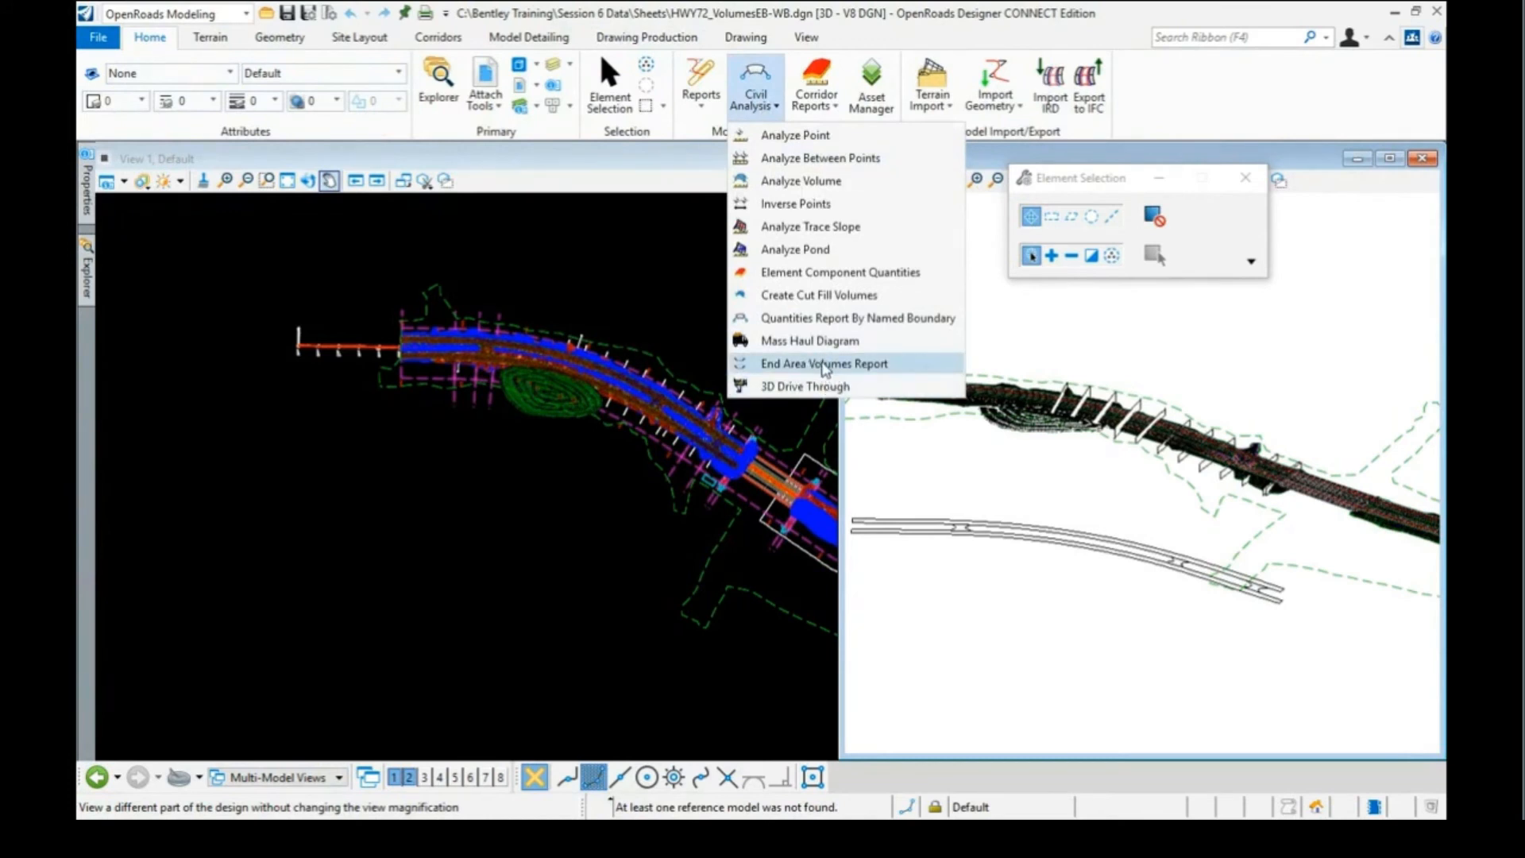
{"action": "left_click", "coordinate": [826, 365]}
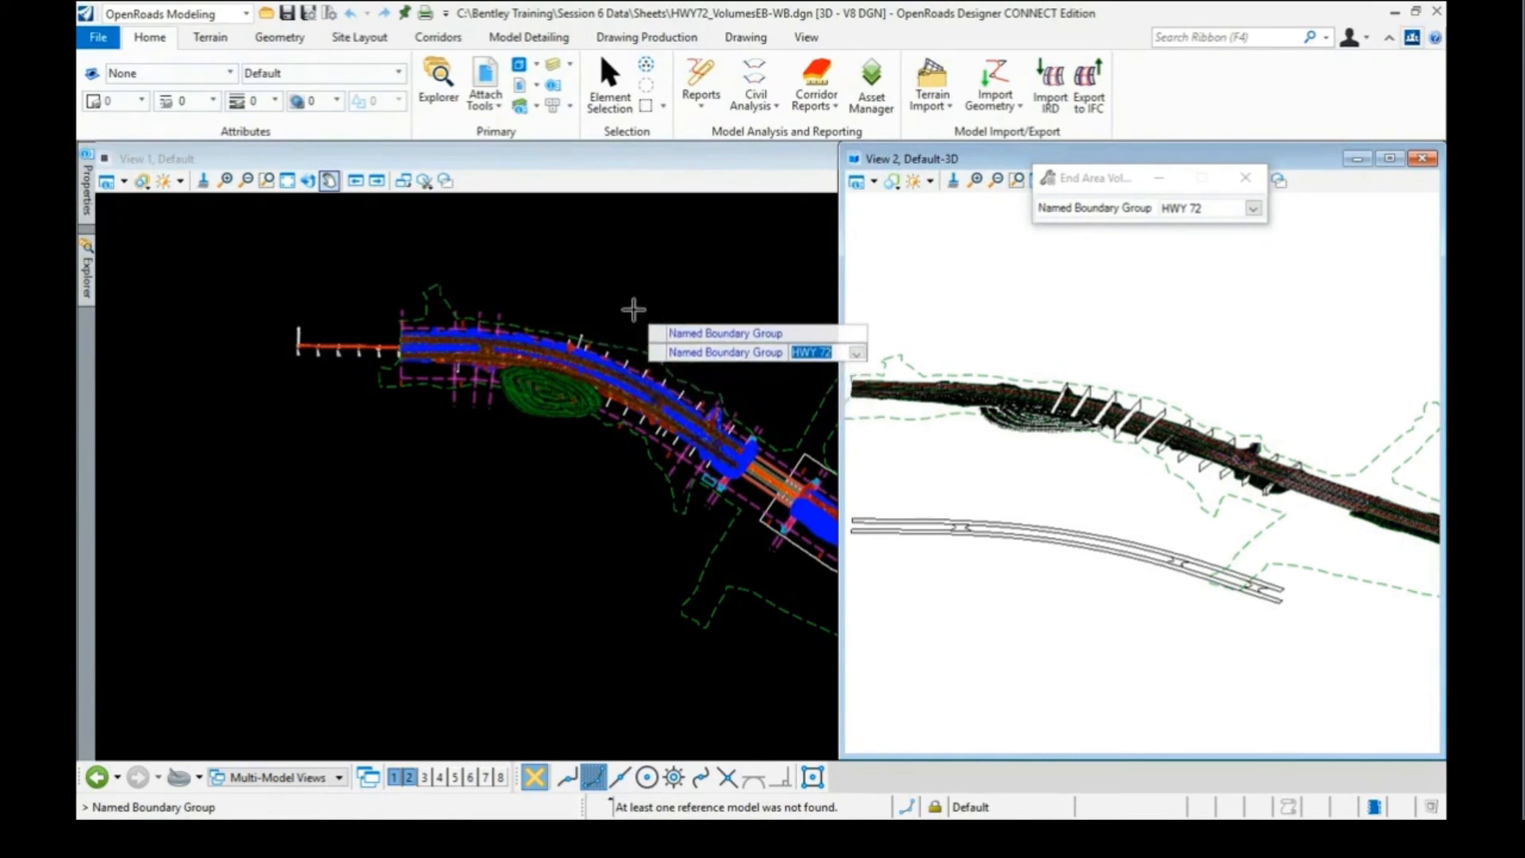
Generate the end area volumes report for the HWY 72 named boundary group without any volume exceptions
{"action": "left_click", "coordinate": [631, 309]}
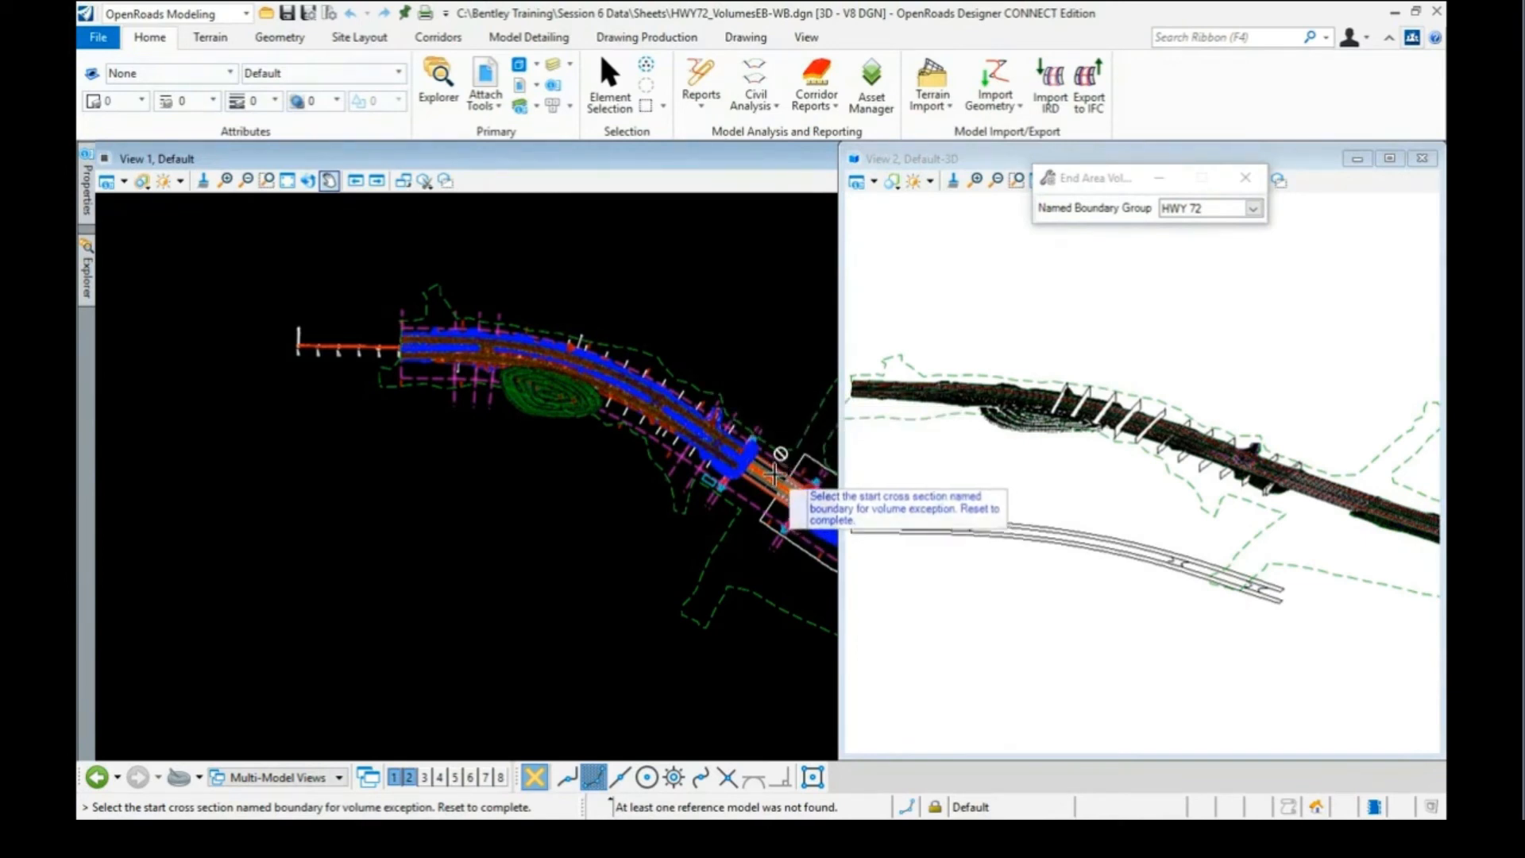
{"action": "mouse_move", "coordinate": [786, 477]}
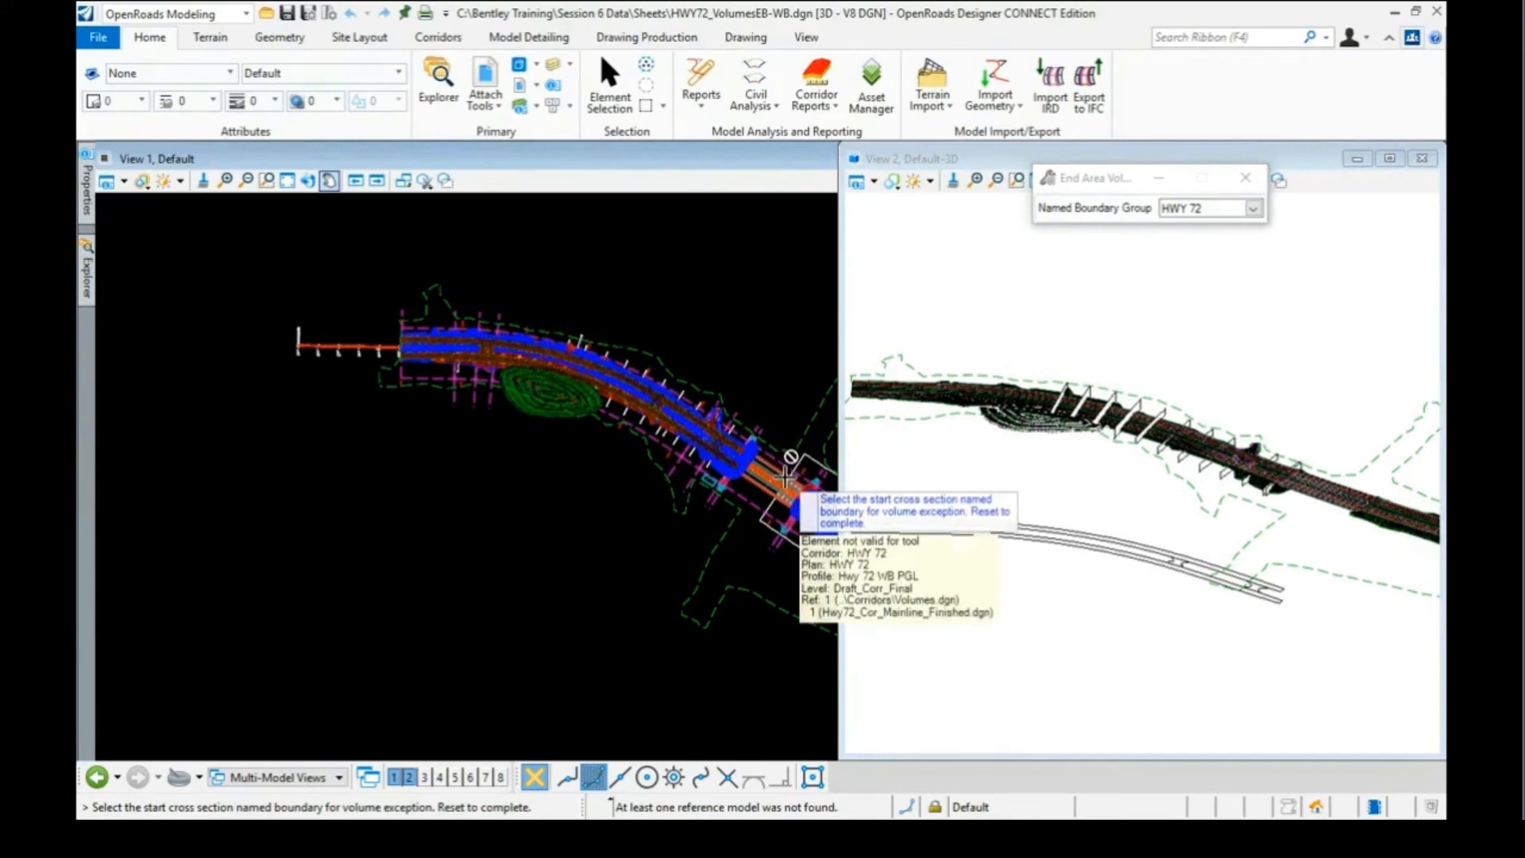
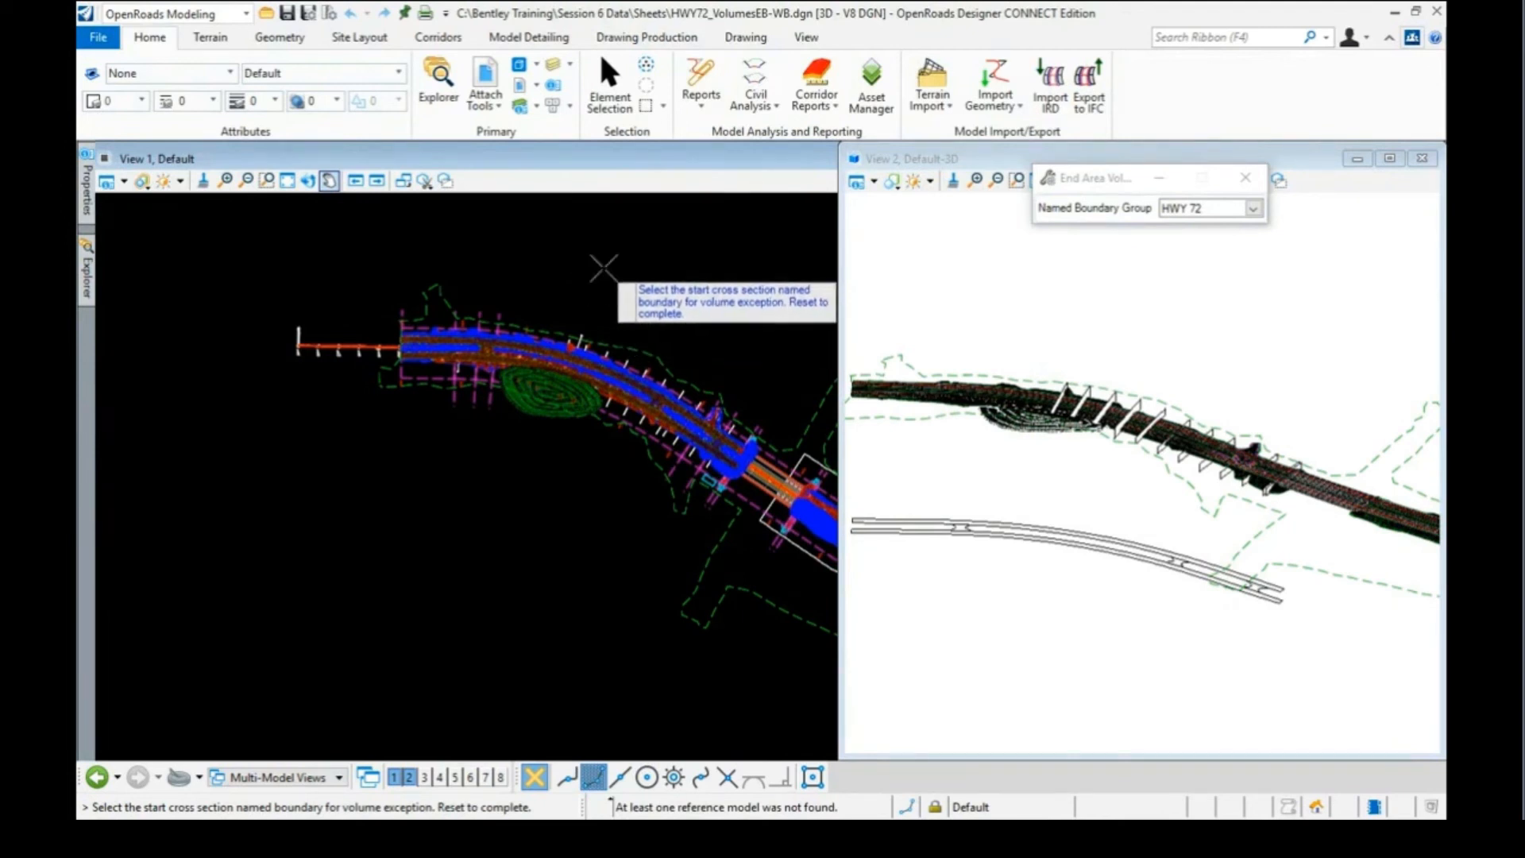
{"action": "right_click", "coordinate": [606, 267]}
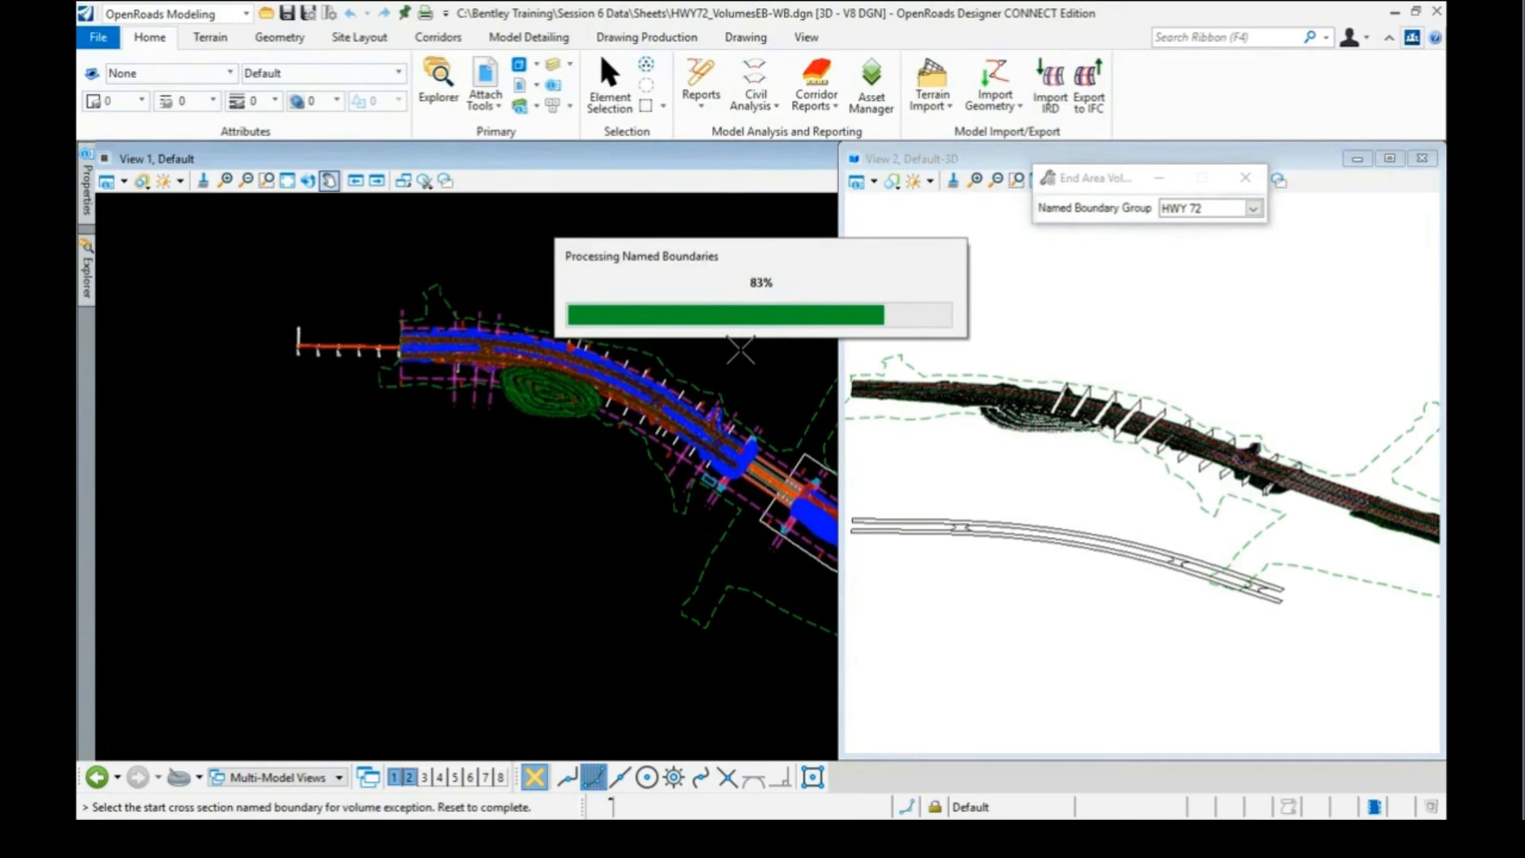
{"action": "right_click", "coordinate": [740, 350]}
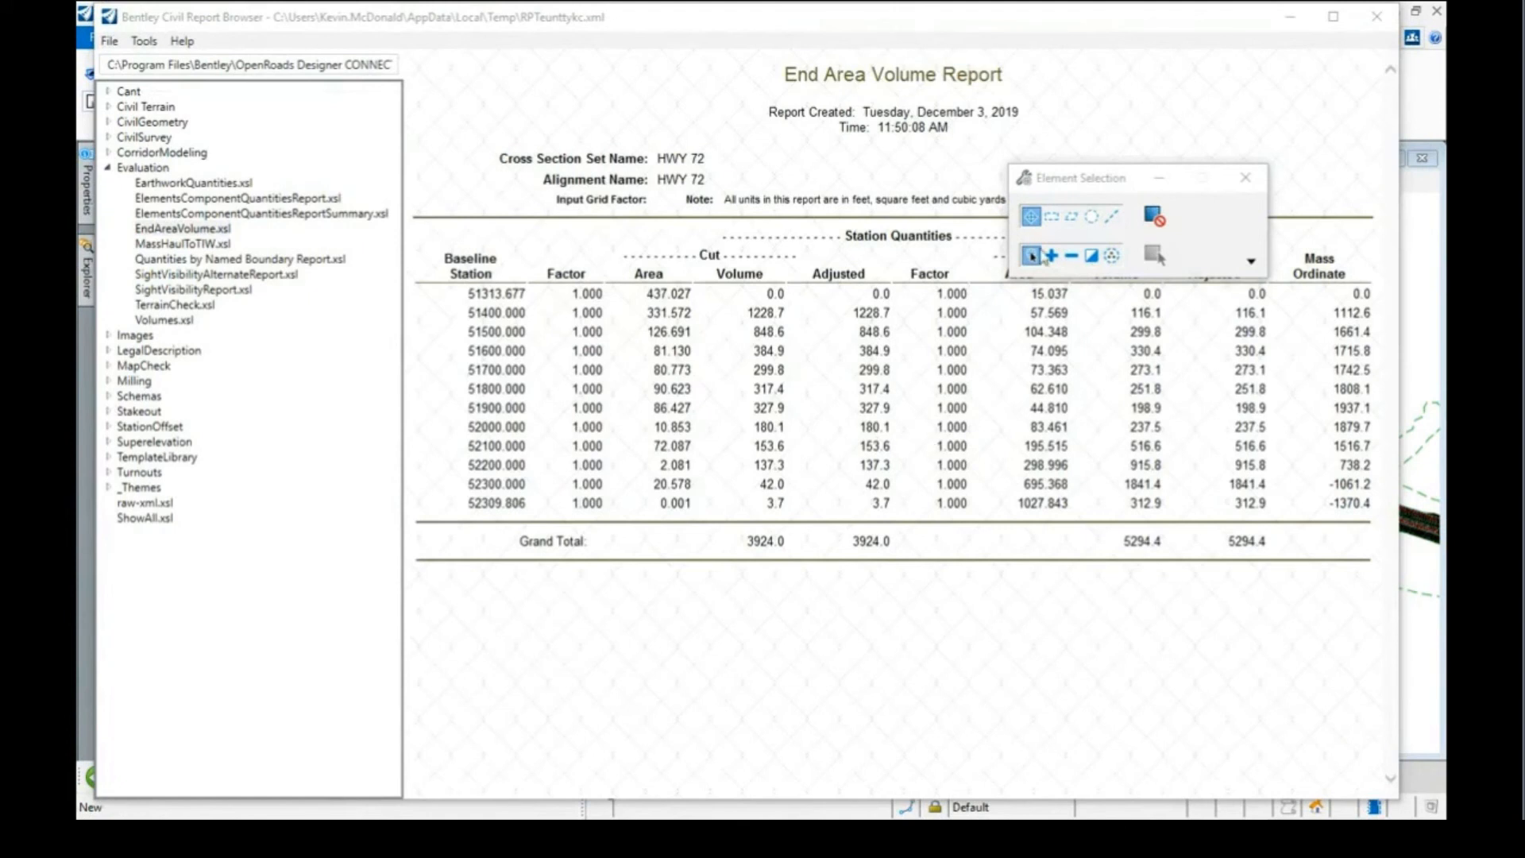
Review the station cut and fill quantities in the End Area Volume Report, and close the report
{"action": "left_click_drag", "start_coordinate": [1076, 178], "coordinate": [1090, 162]}
{"action": "left_click_drag", "start_coordinate": [1150, 109], "coordinate": [1176, 78]}
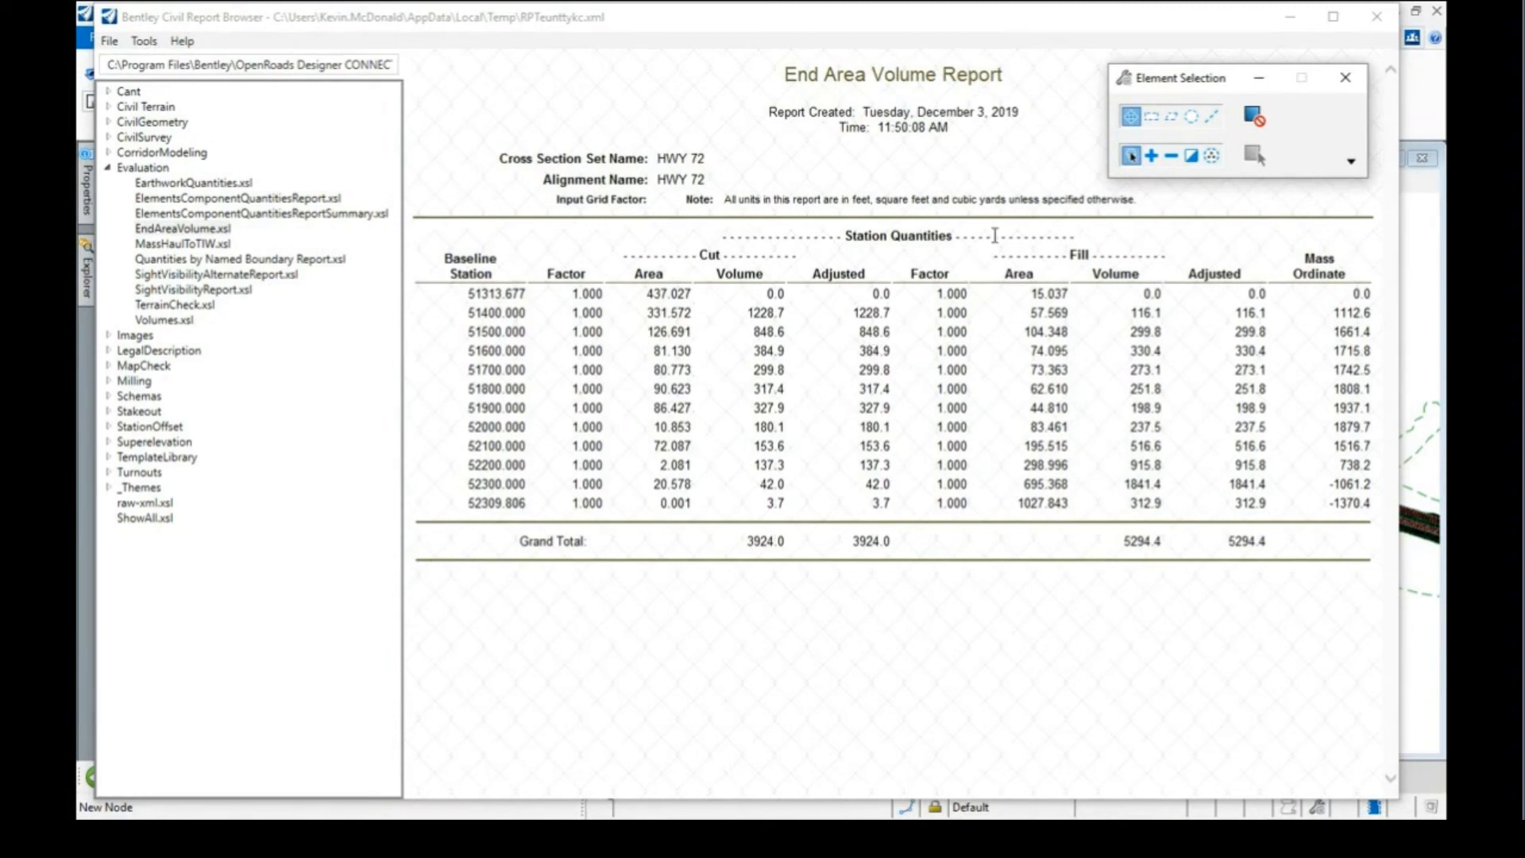
{"action": "left_click", "coordinate": [1379, 17]}
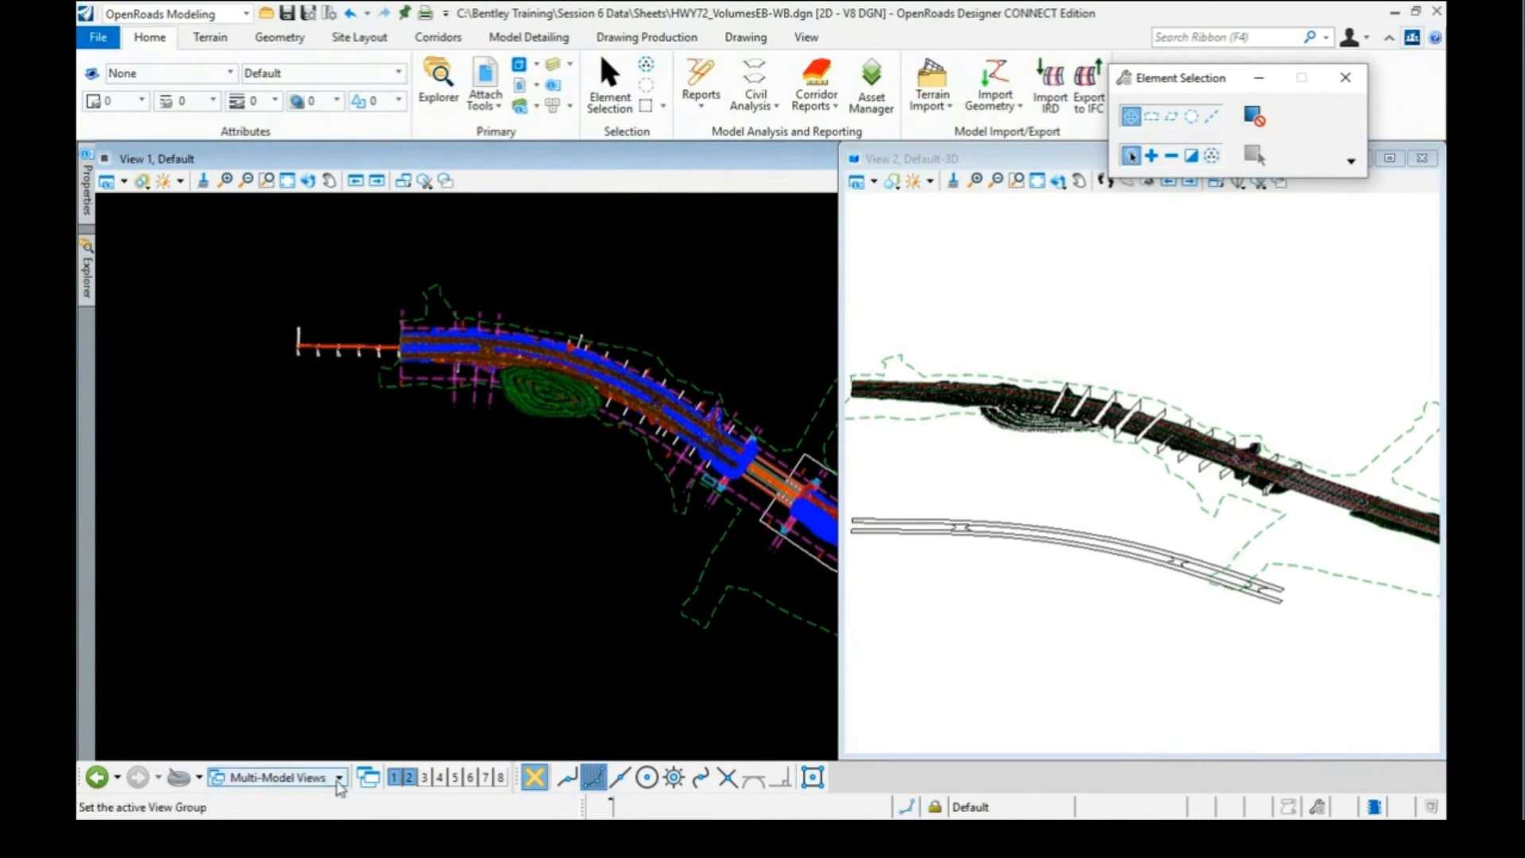
Open the station 515+00 cross section drawing view
{"action": "left_click", "coordinate": [340, 778]}
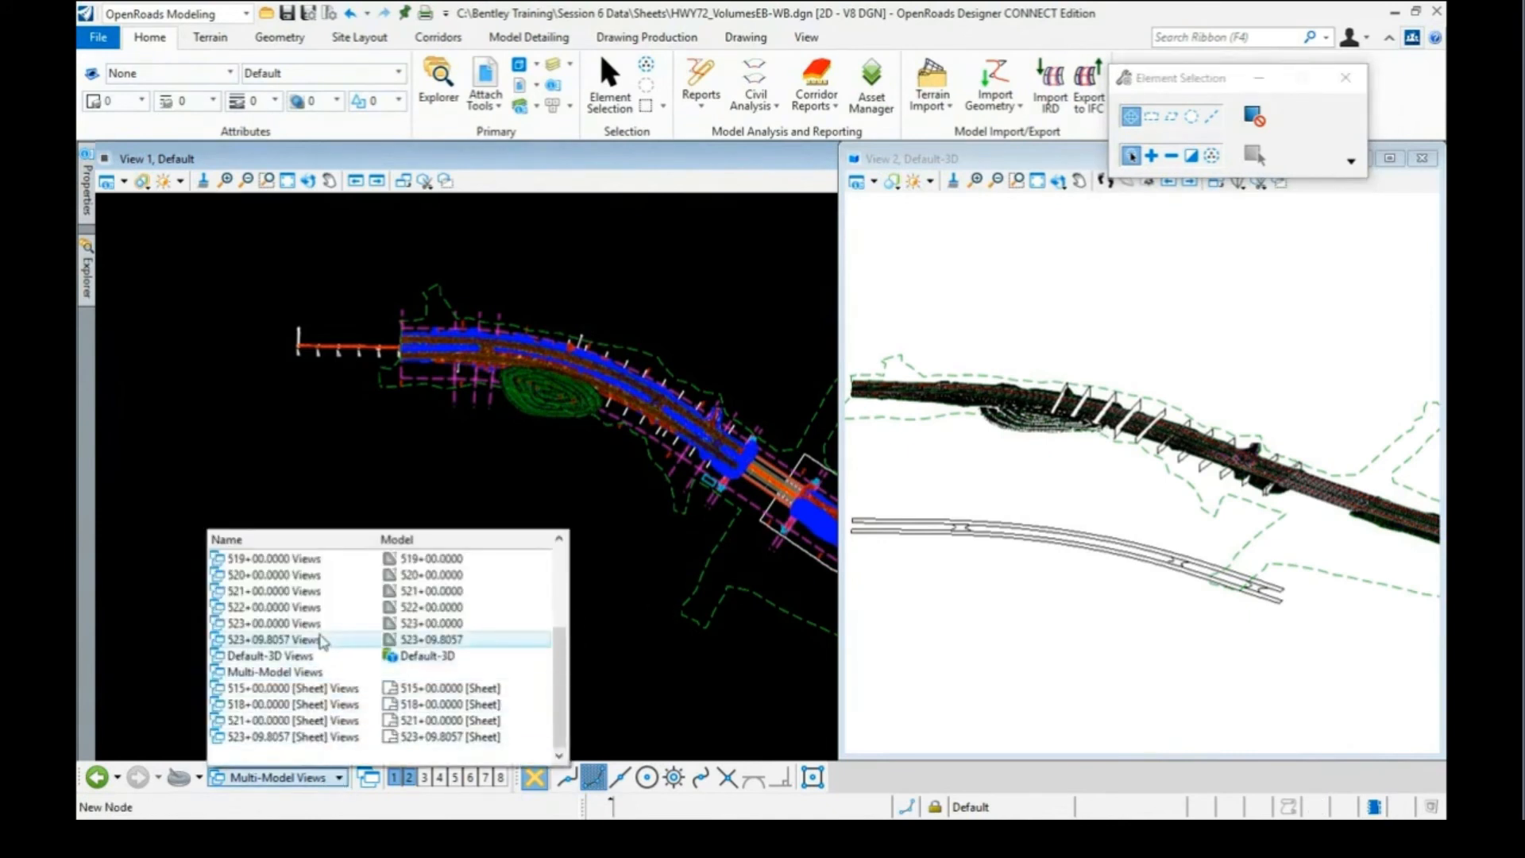
{"action": "scroll", "coordinate": [323, 642], "scroll_direction": "down", "scroll_amount": 5}
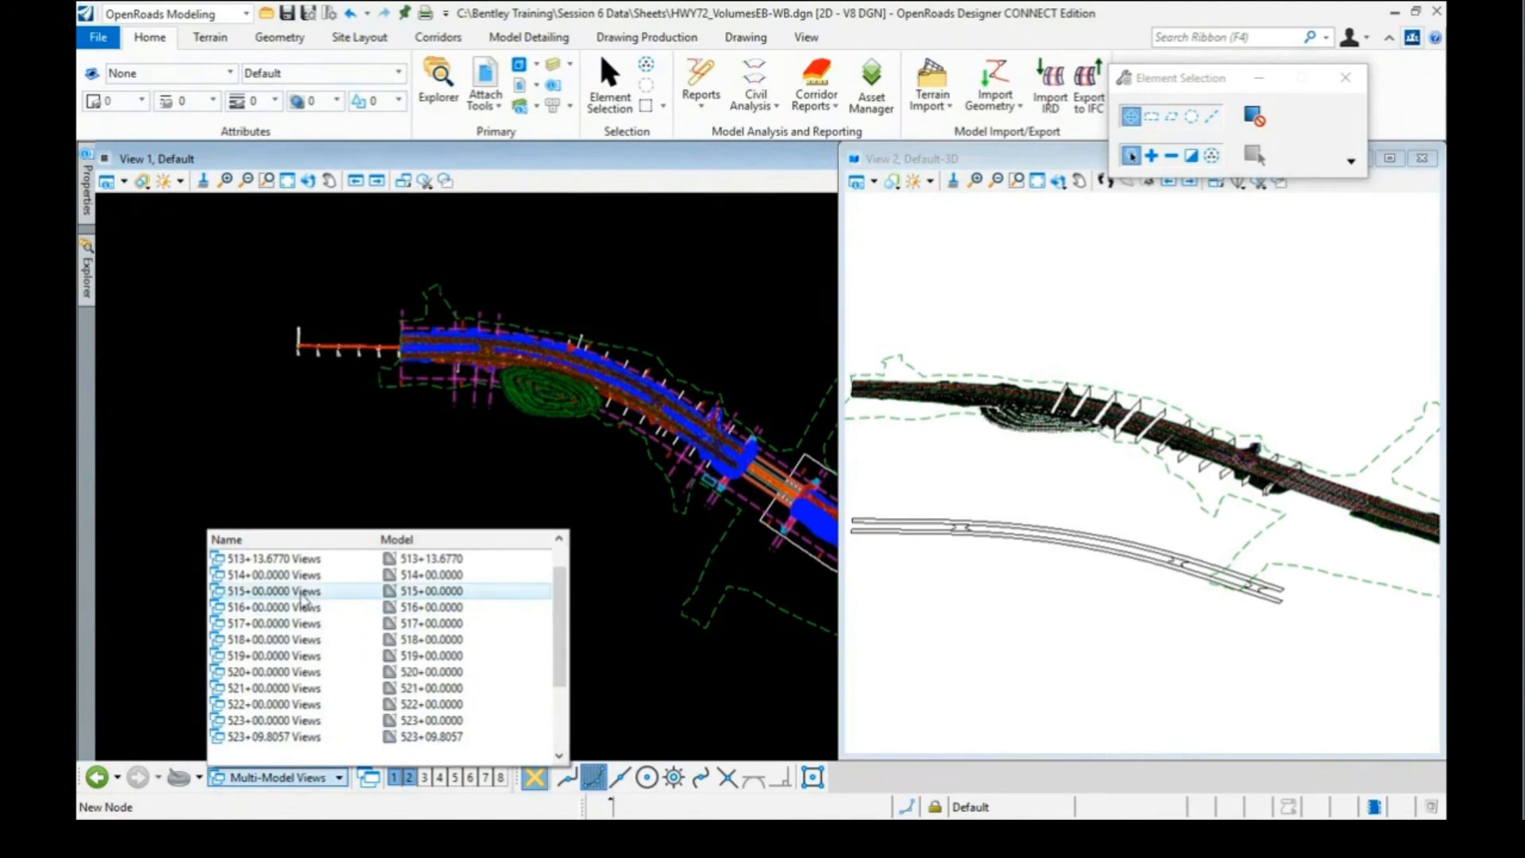
{"action": "left_click", "coordinate": [304, 594]}
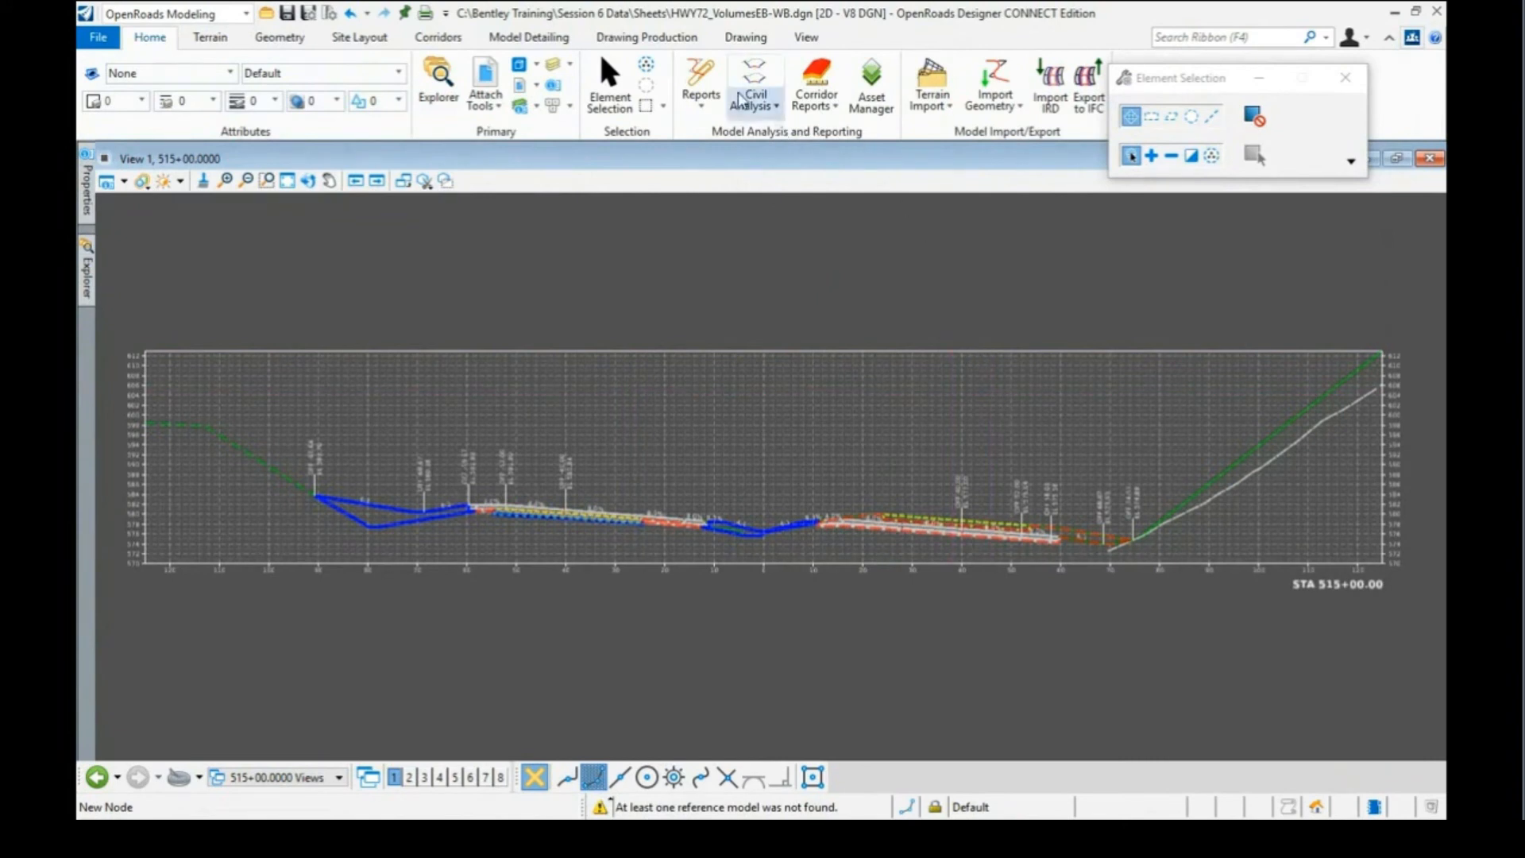
Annotate only the station 515+00 drawing model with the XS EAV Annotation group
{"action": "left_click", "coordinate": [651, 46]}
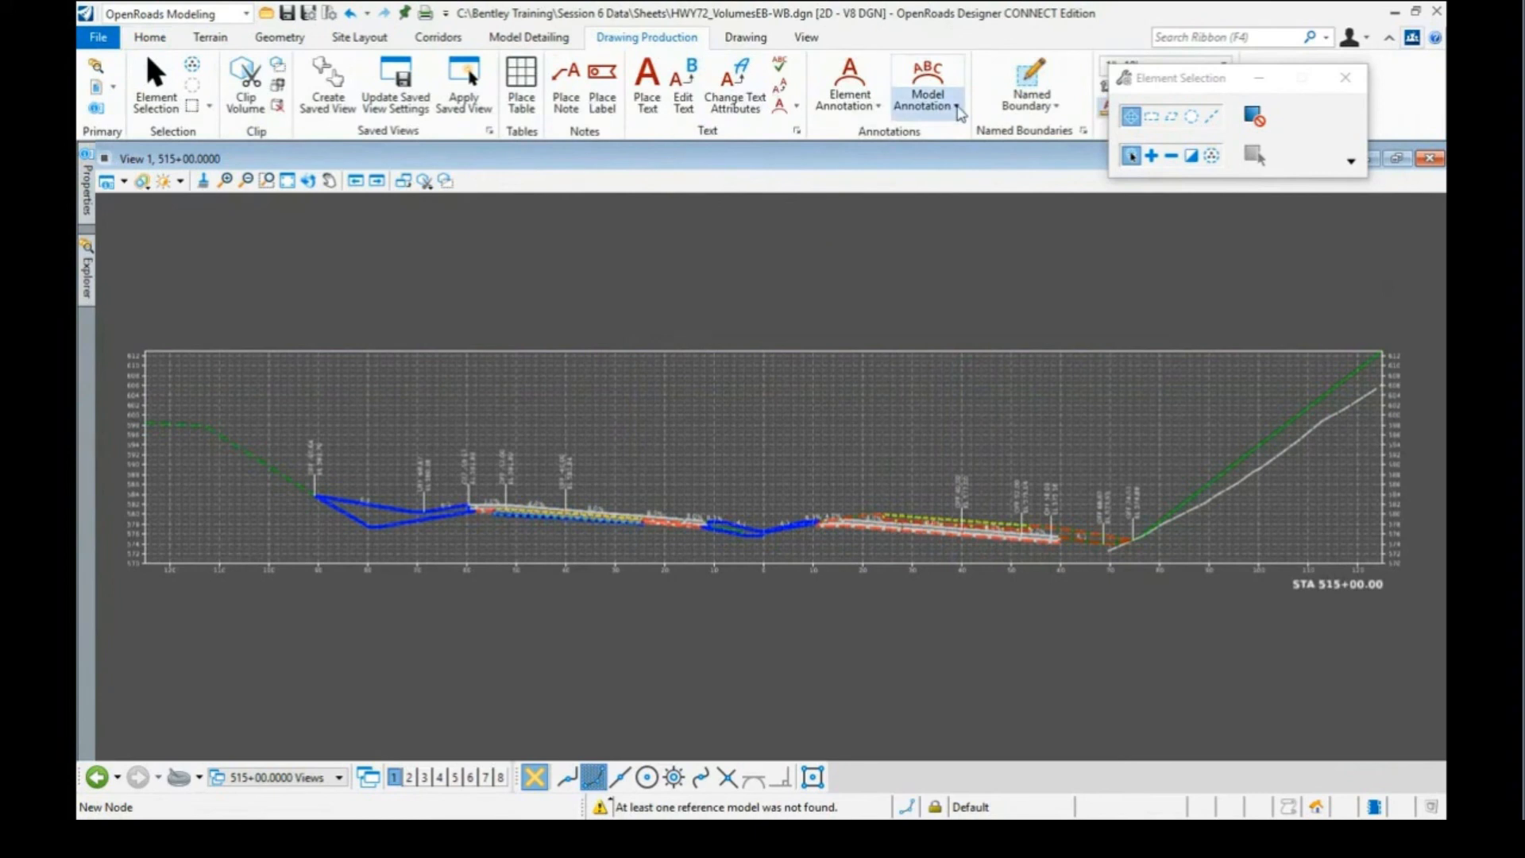
{"action": "left_click", "coordinate": [926, 77]}
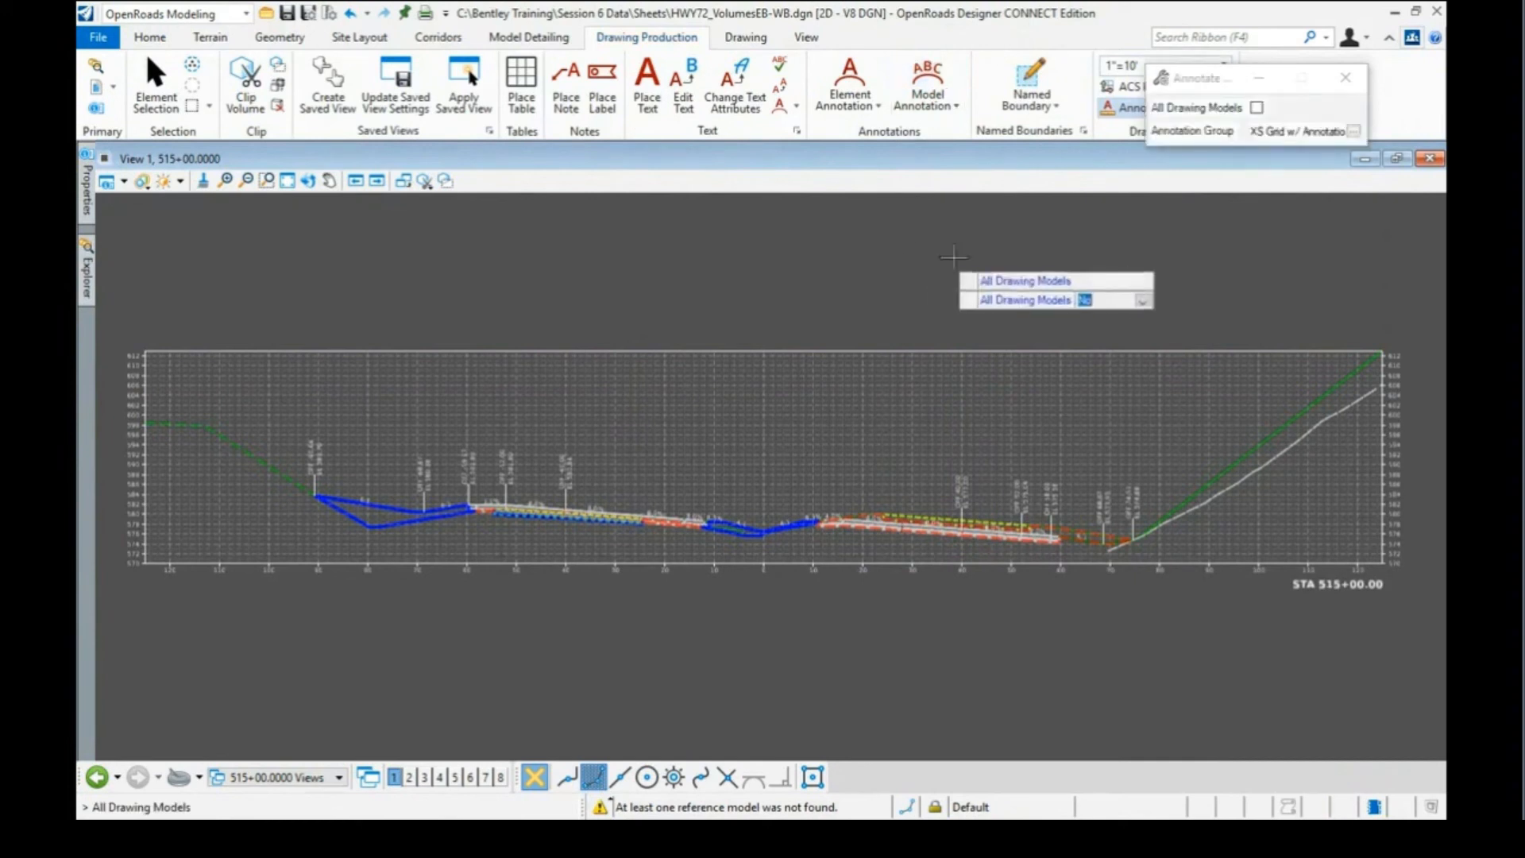
{"action": "mouse_move", "coordinate": [1233, 87]}
{"action": "left_mouse_down"}
{"action": "mouse_move", "coordinate": [1106, 246]}
{"action": "mouse_move", "coordinate": [913, 234]}
{"action": "left_mouse_up"}
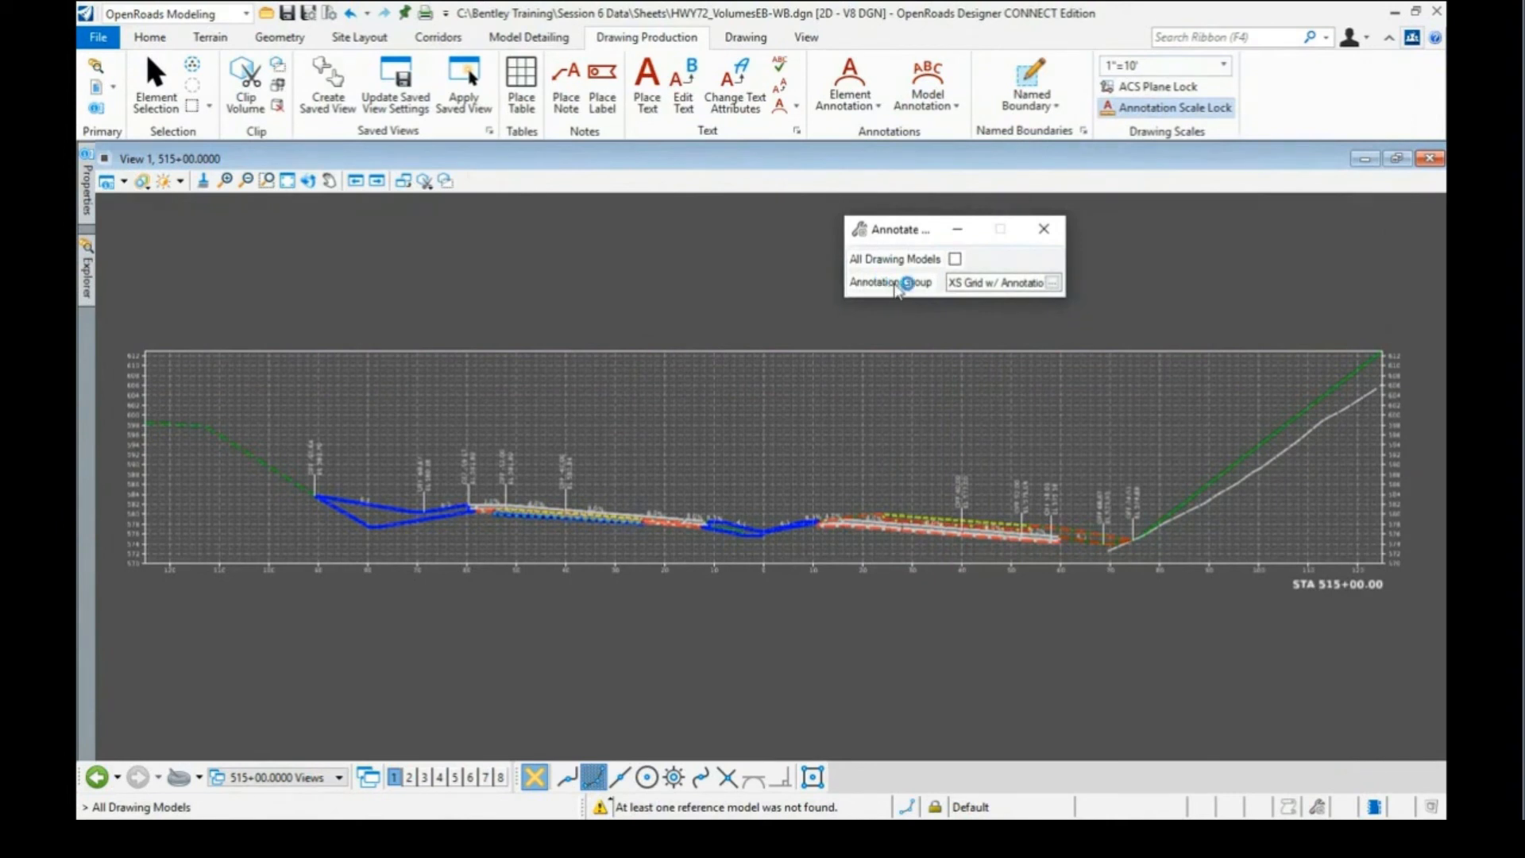
{"action": "left_click", "coordinate": [1053, 283]}
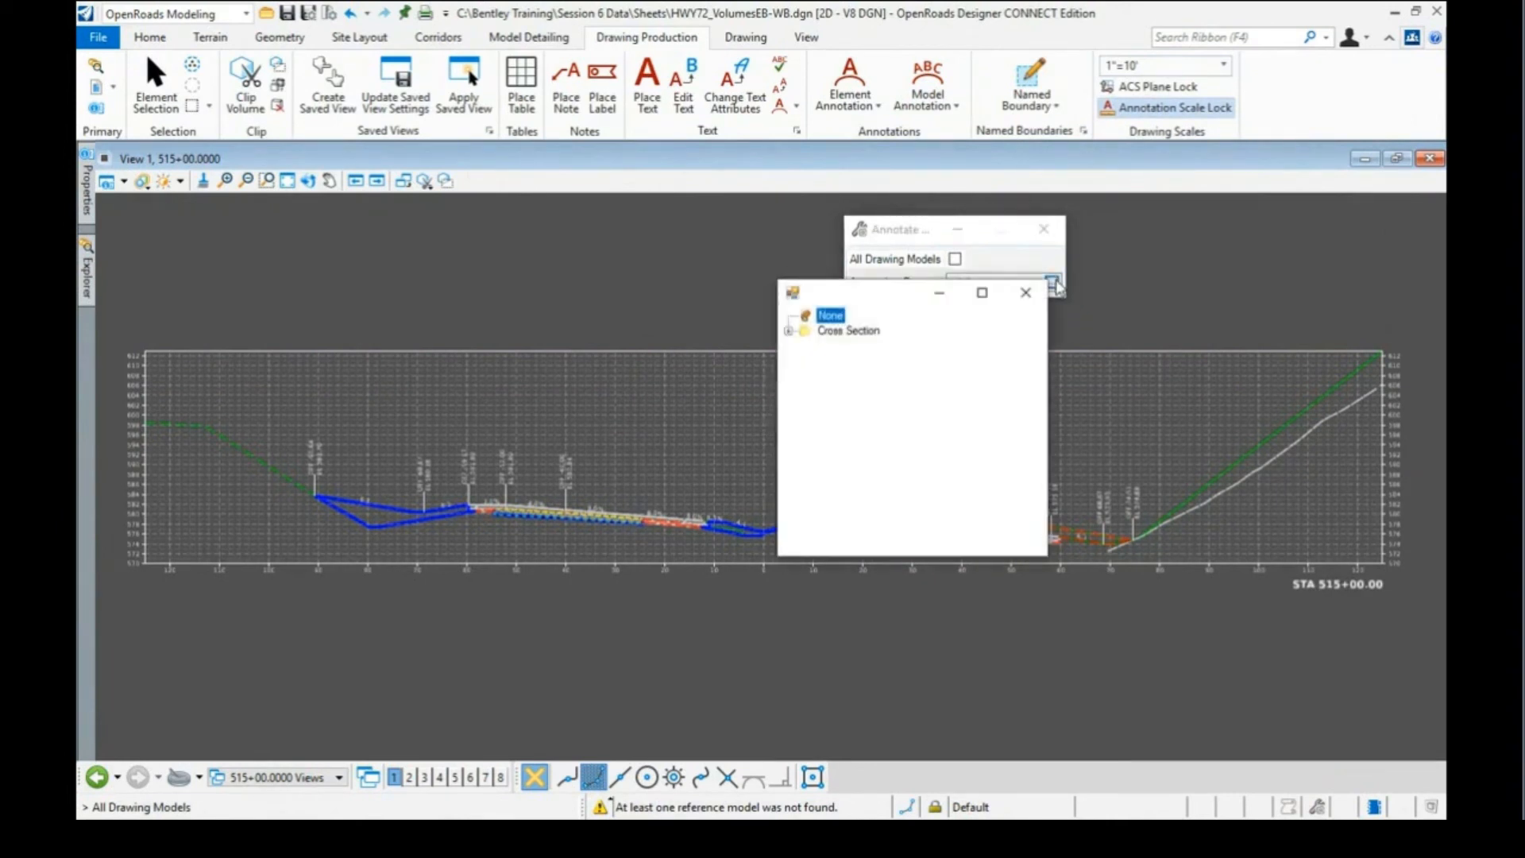
{"action": "left_click", "coordinate": [788, 330]}
{"action": "left_click", "coordinate": [806, 347]}
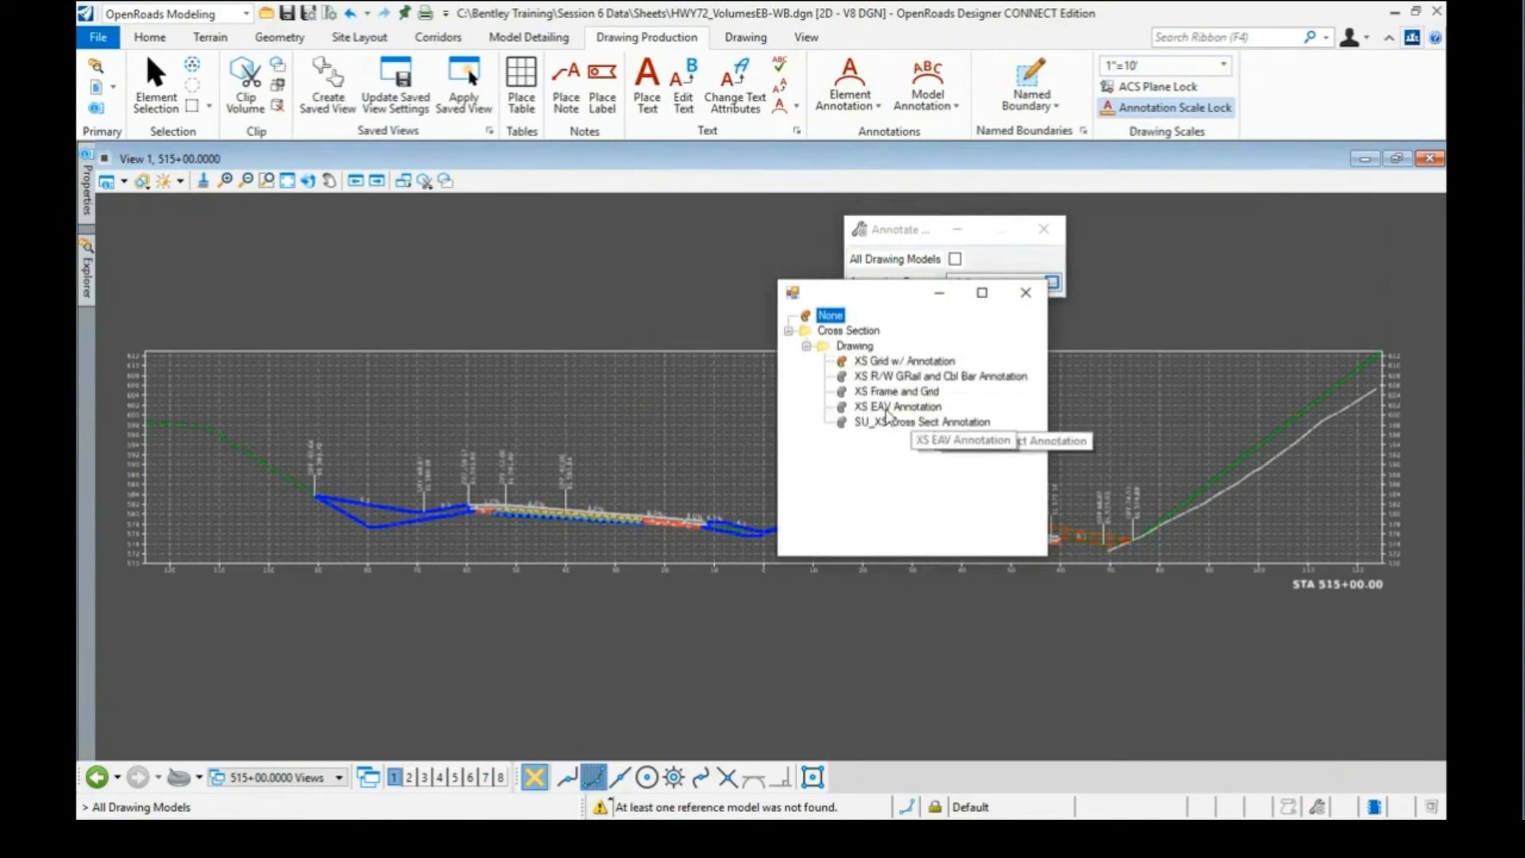
{"action": "double_click", "coordinate": [887, 407]}
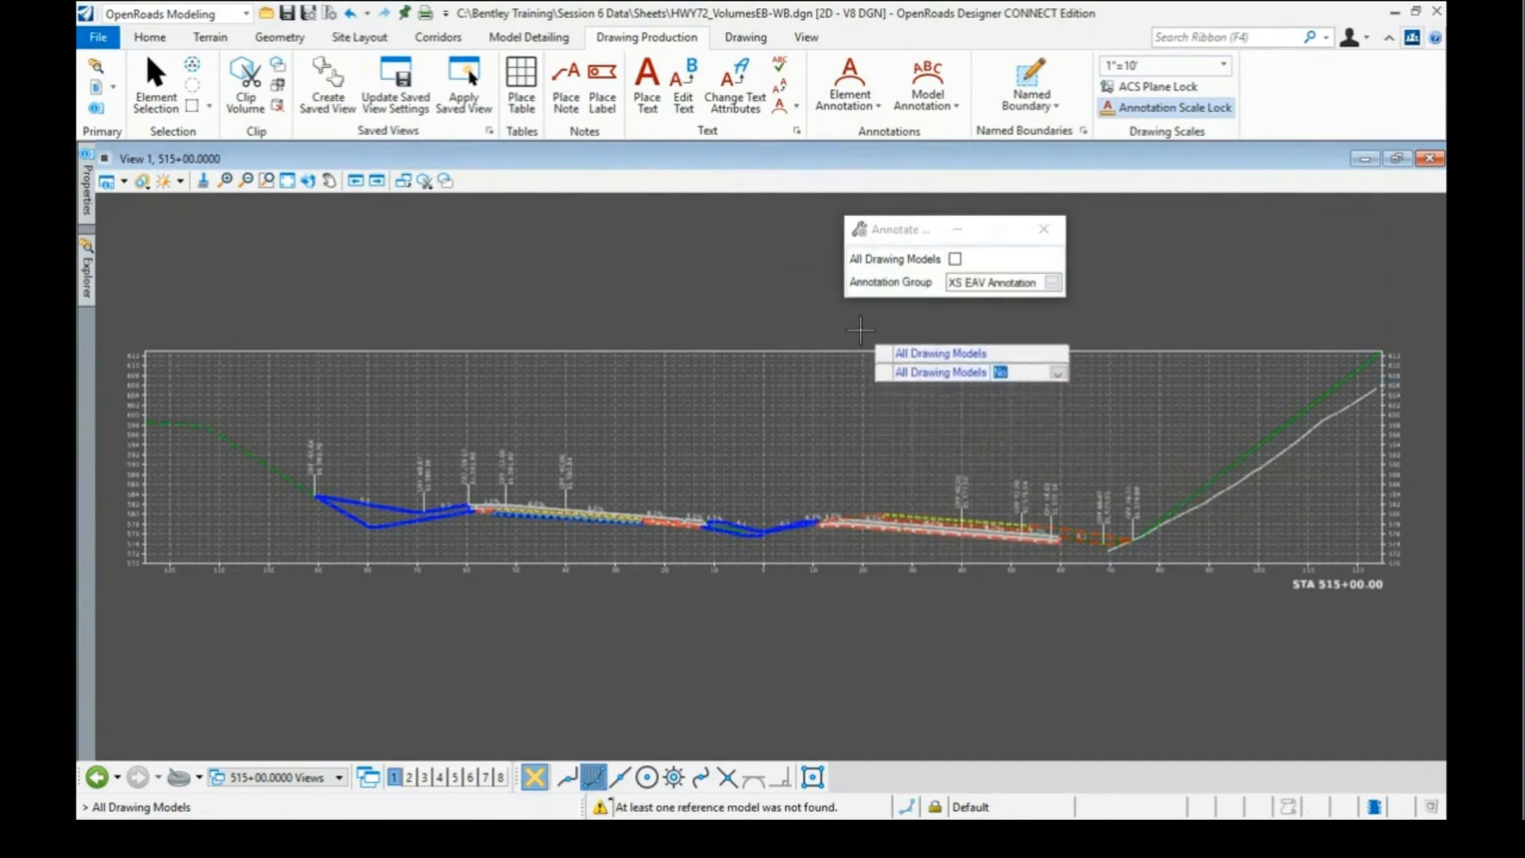
{"action": "left_click", "coordinate": [879, 368]}
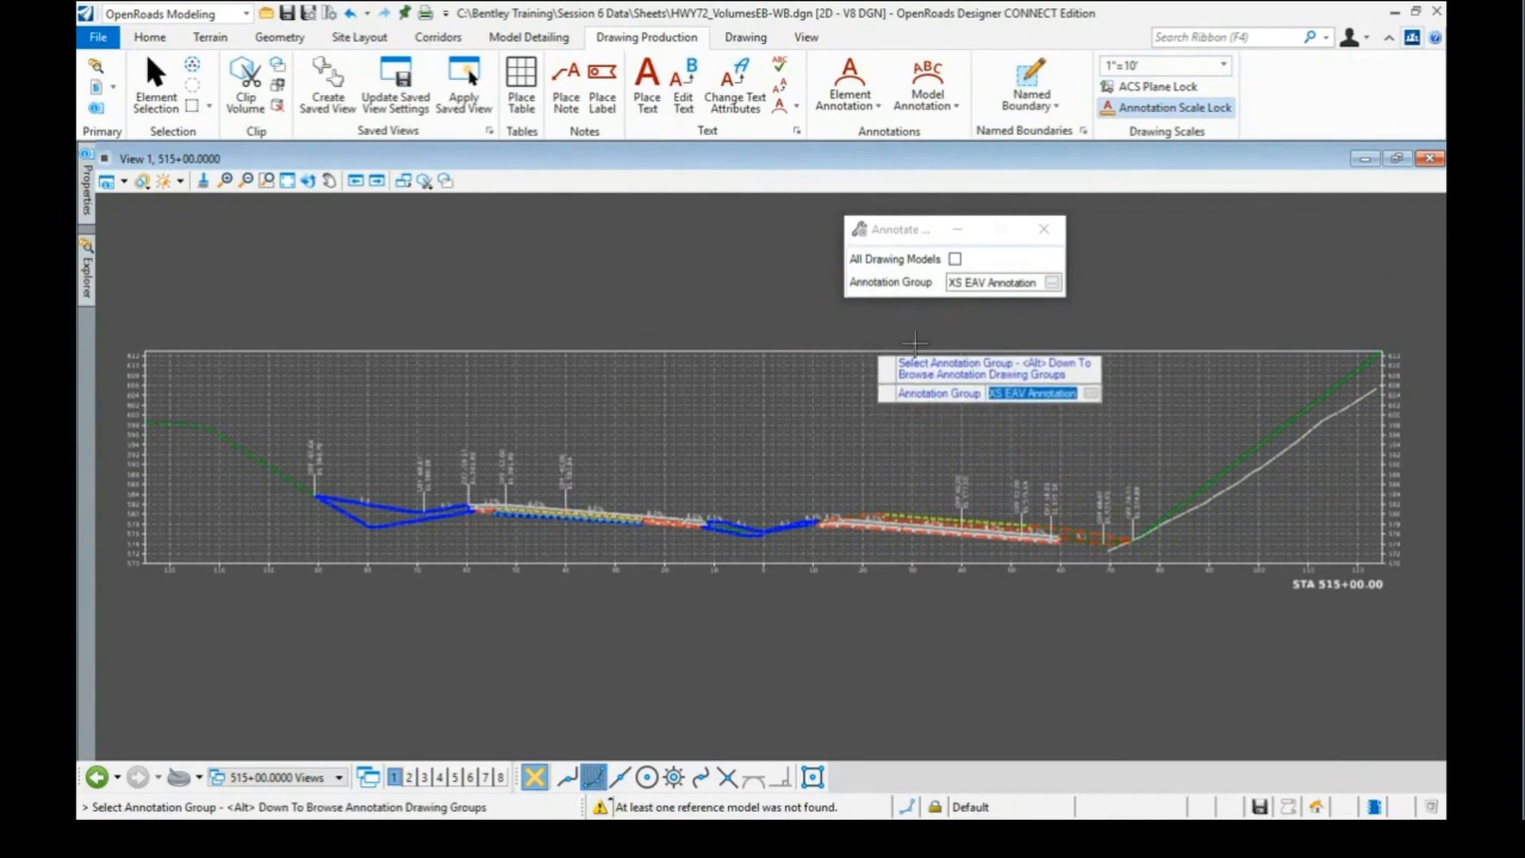
{"action": "left_click", "coordinate": [915, 343]}
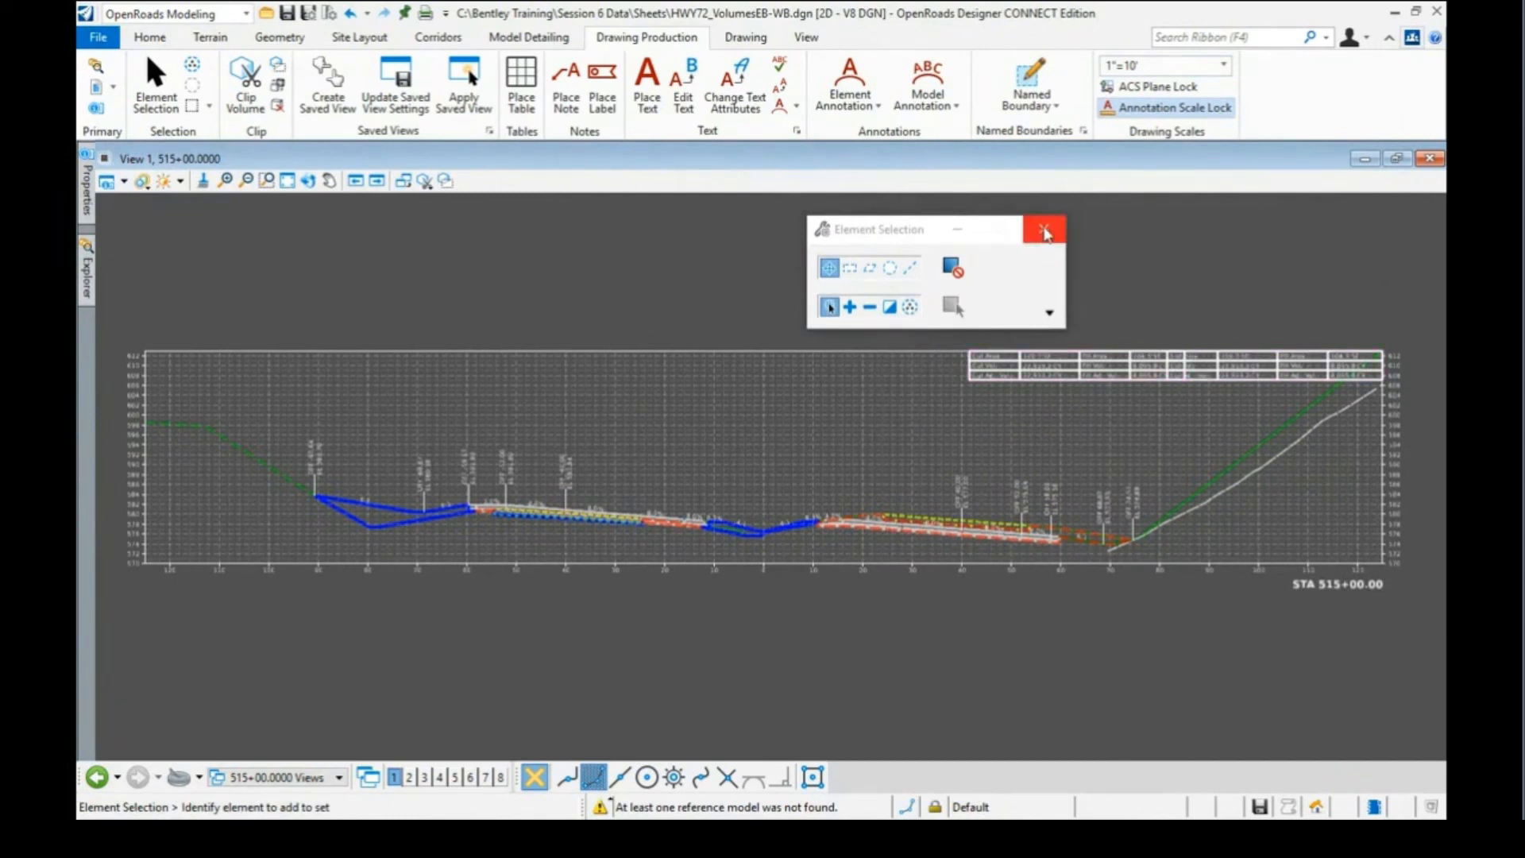
Examine the cut and fill area and volume tables on the station 515+00 cross section
{"action": "scroll", "coordinate": [1028, 358], "scroll_direction": "up", "scroll_amount": 5}
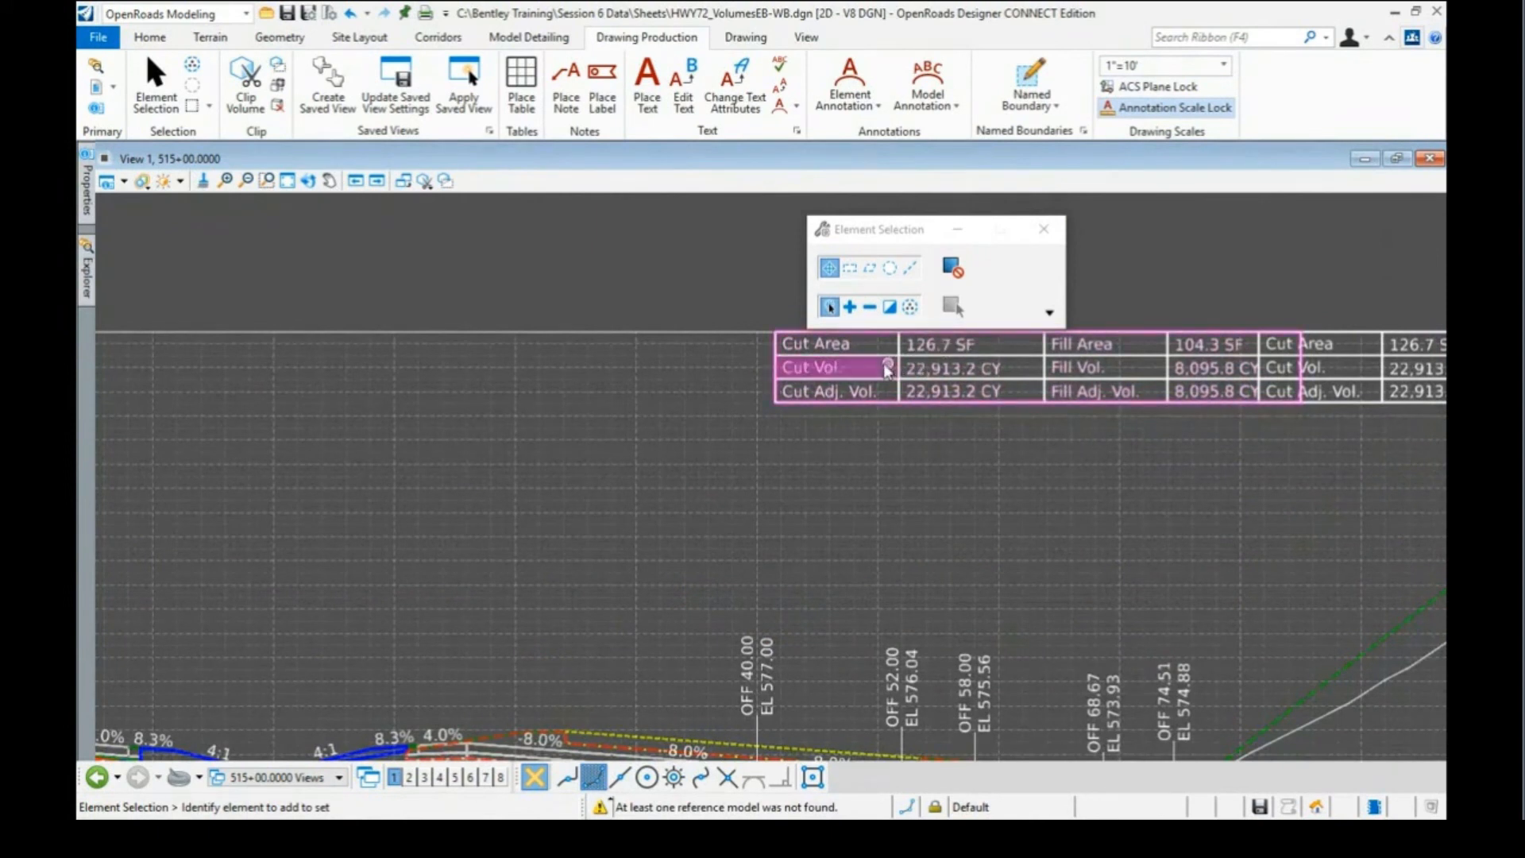
{"action": "scroll", "coordinate": [929, 375], "scroll_direction": "down", "scroll_amount": 1}
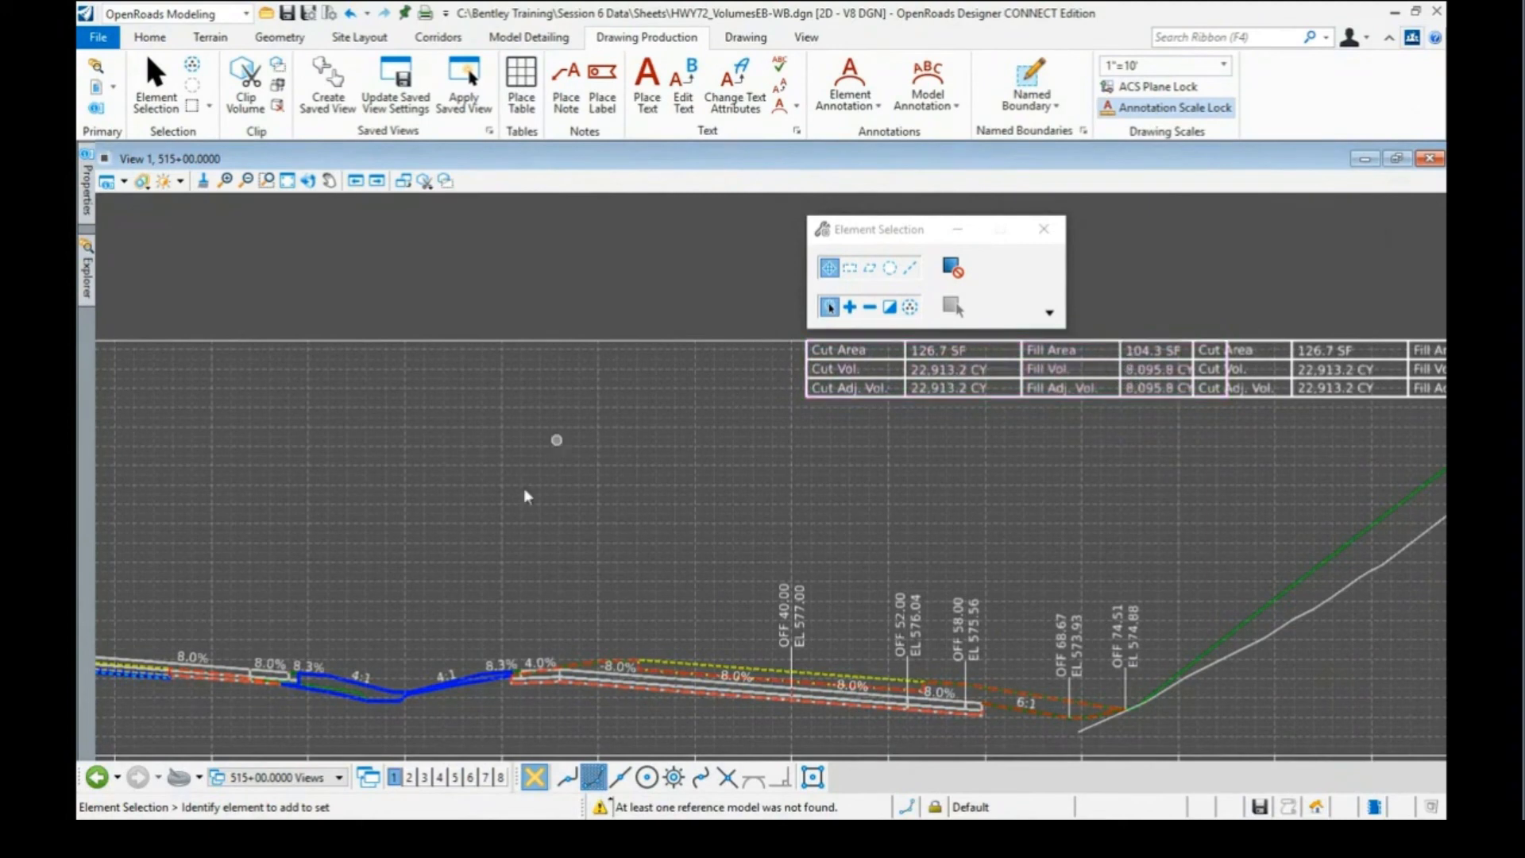
{"action": "scroll", "coordinate": [1002, 396], "scroll_direction": "down", "scroll_amount": 1}
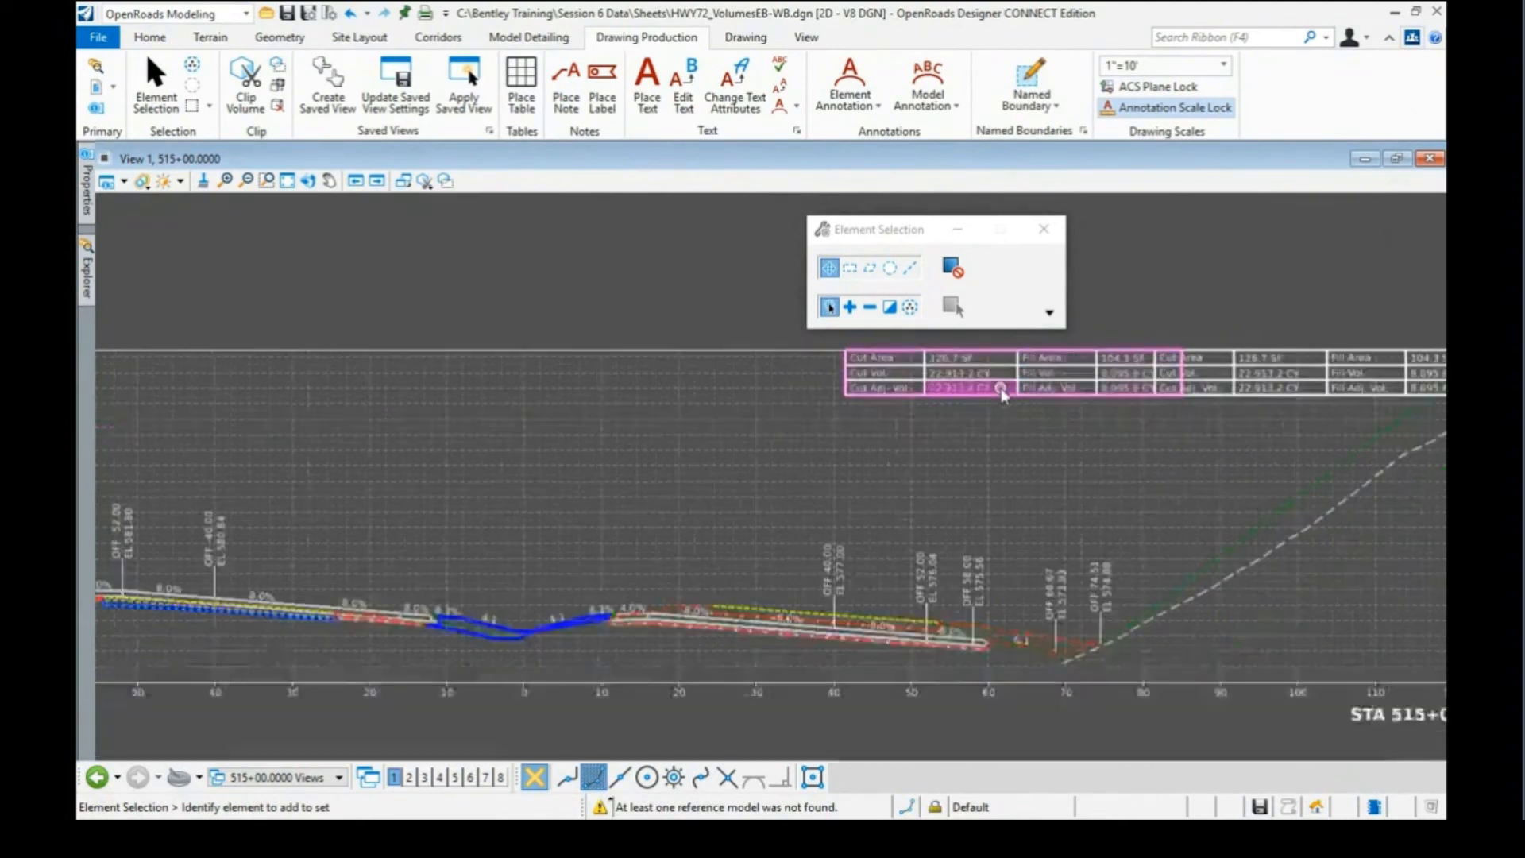
{"action": "scroll", "coordinate": [1002, 395], "scroll_direction": "down", "scroll_amount": 1}
{"action": "scroll", "coordinate": [1032, 393], "scroll_direction": "up", "scroll_amount": 2}
{"action": "scroll", "coordinate": [1052, 388], "scroll_direction": "down", "scroll_amount": 1}
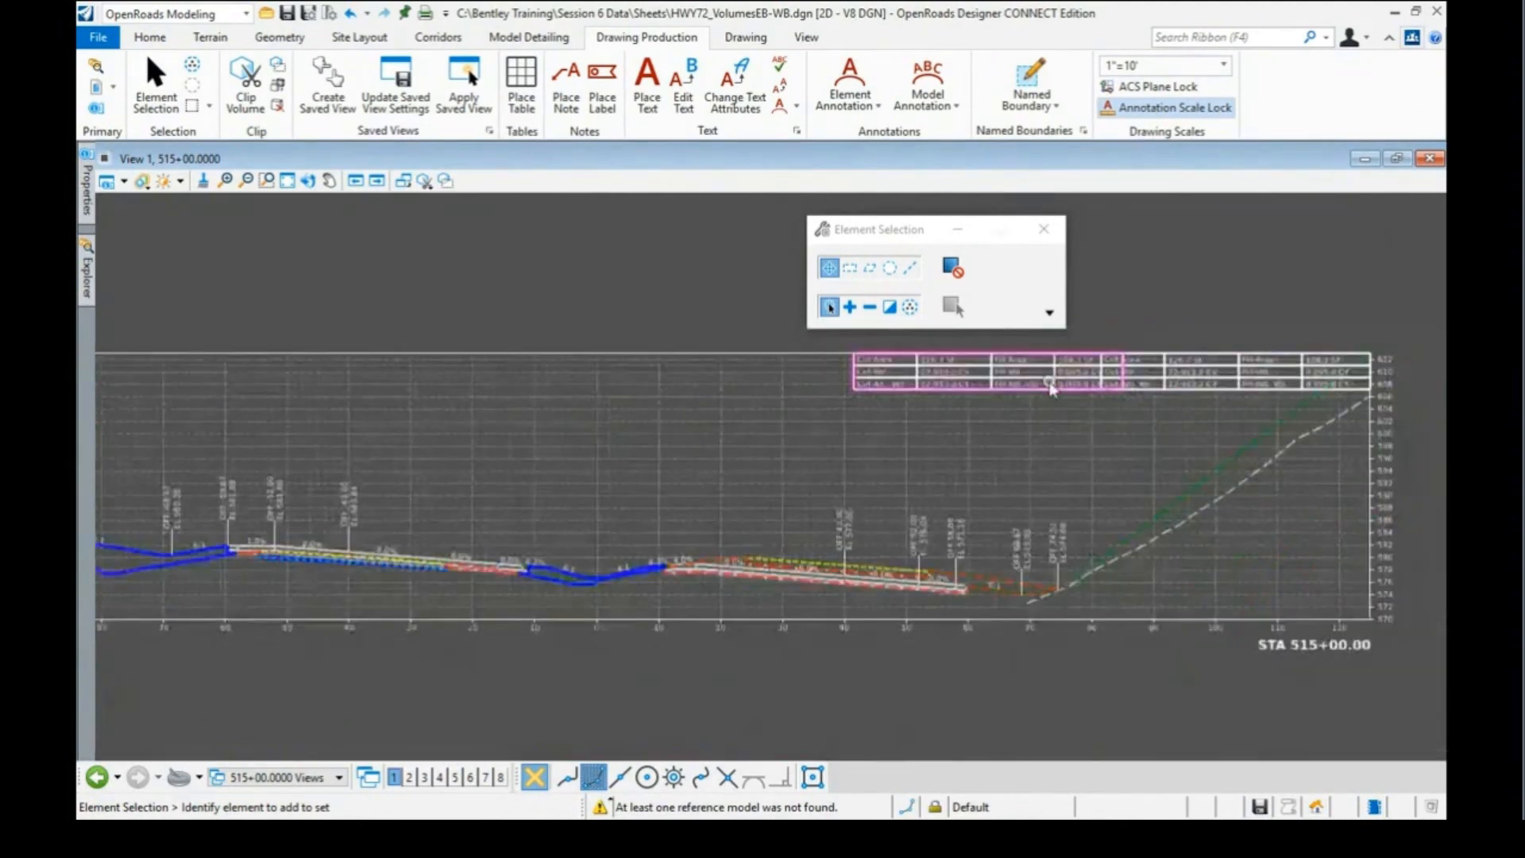
{"action": "middle_click_drag", "start_coordinate": [1049, 382], "coordinate": [1006, 382]}
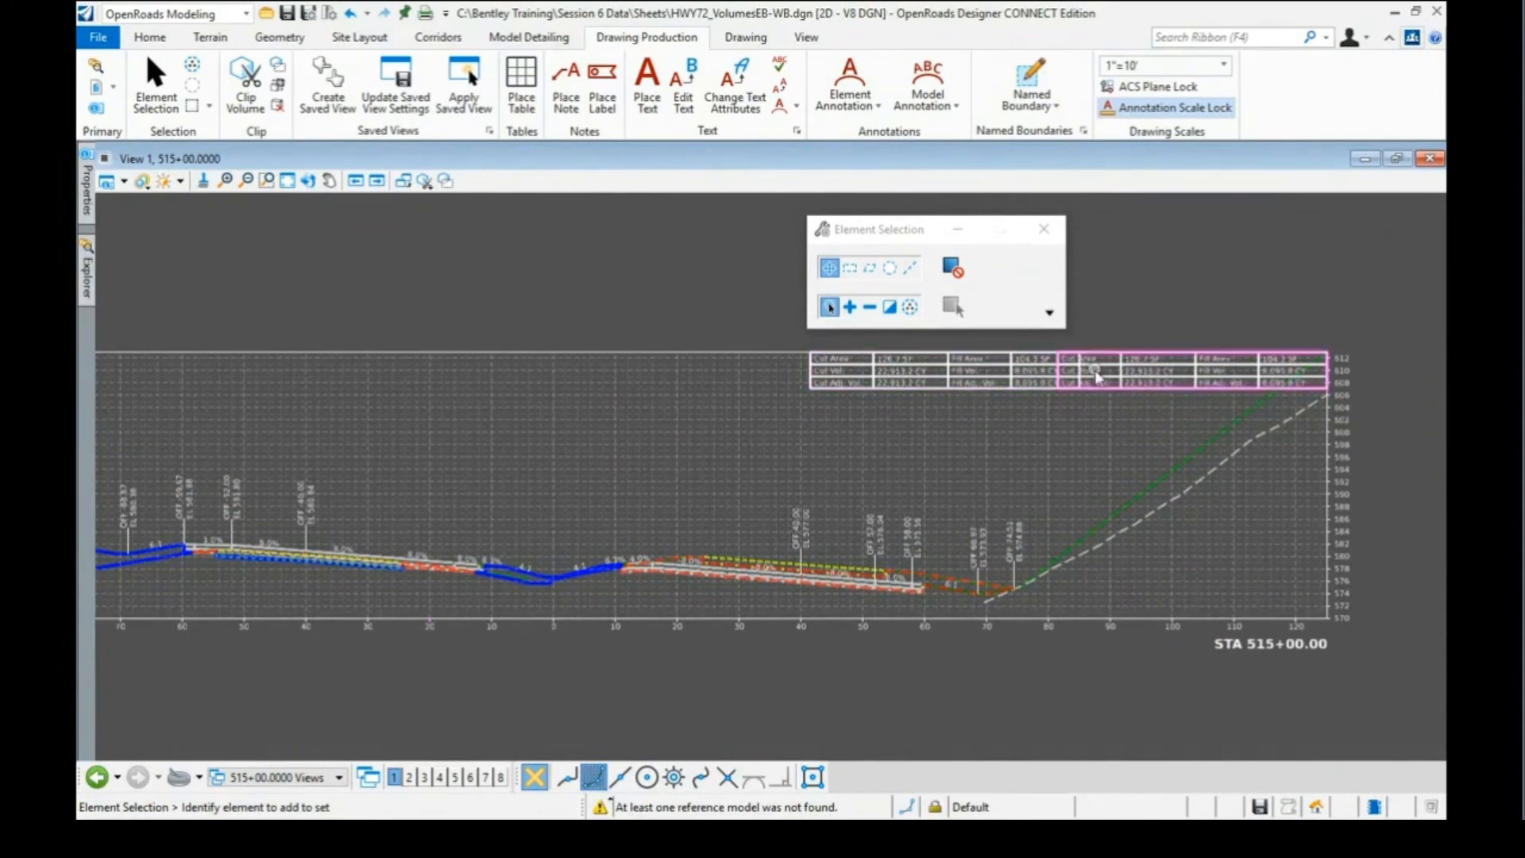
{"action": "mouse_move", "coordinate": [1050, 378]}
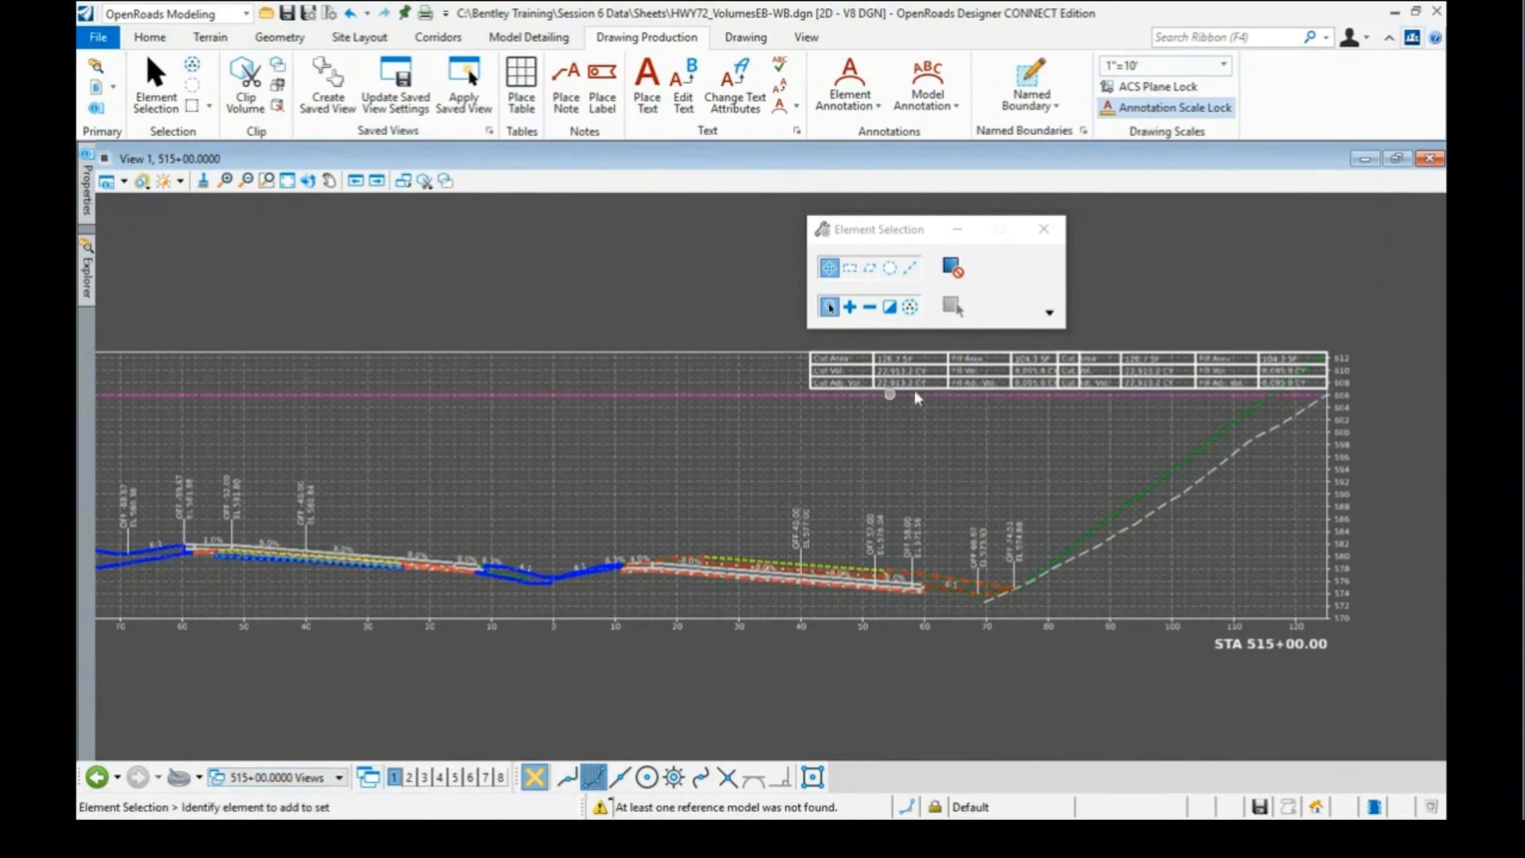
Return from the station 515+00 drawing to the Multi-Model Views view group
{"action": "left_click", "coordinate": [337, 777]}
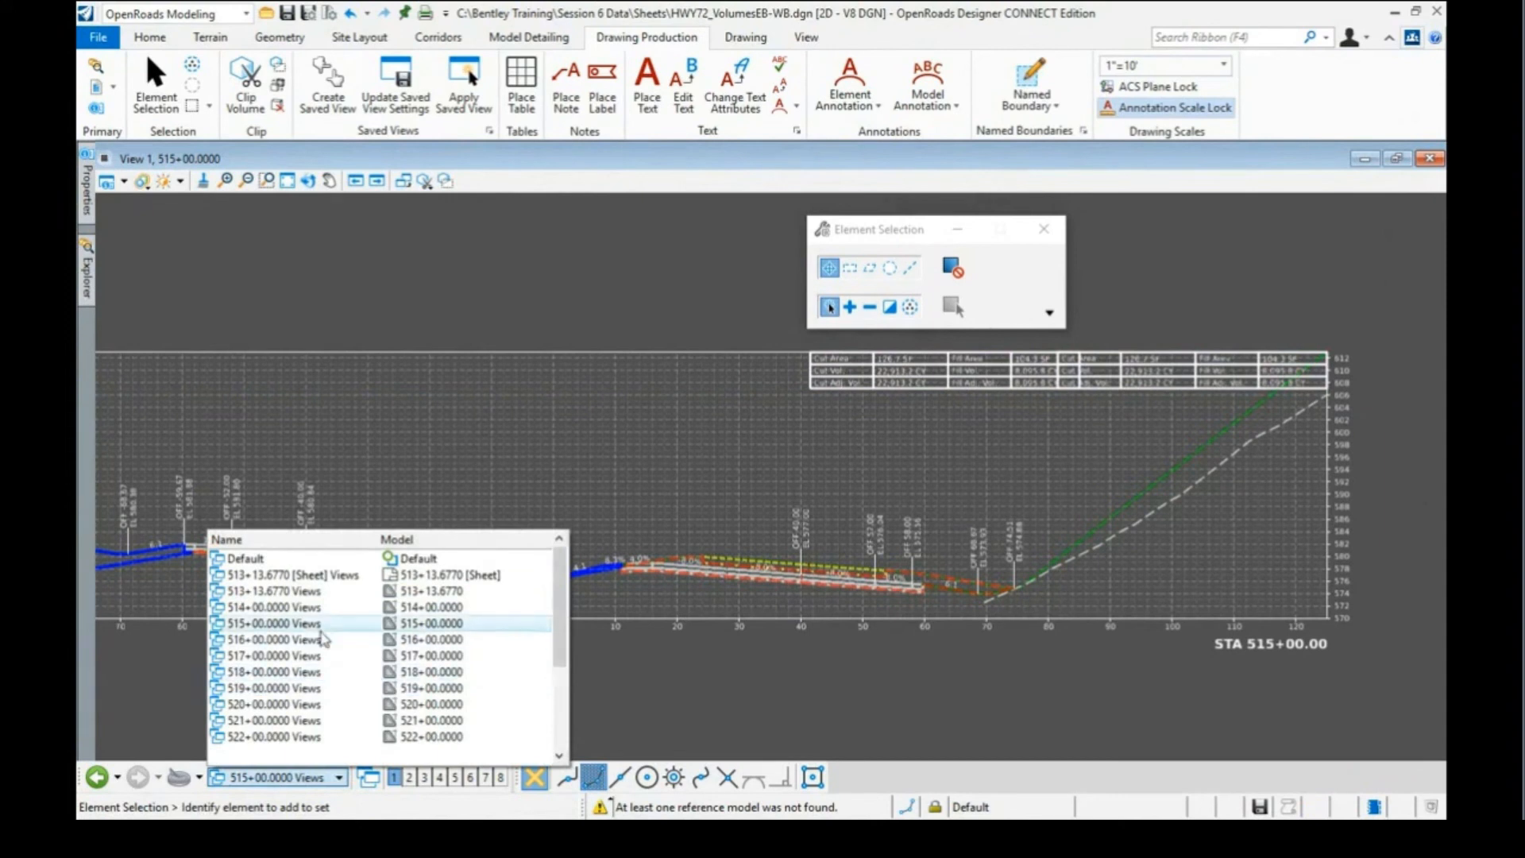
{"action": "scroll", "coordinate": [369, 656], "scroll_direction": "down", "scroll_amount": 3}
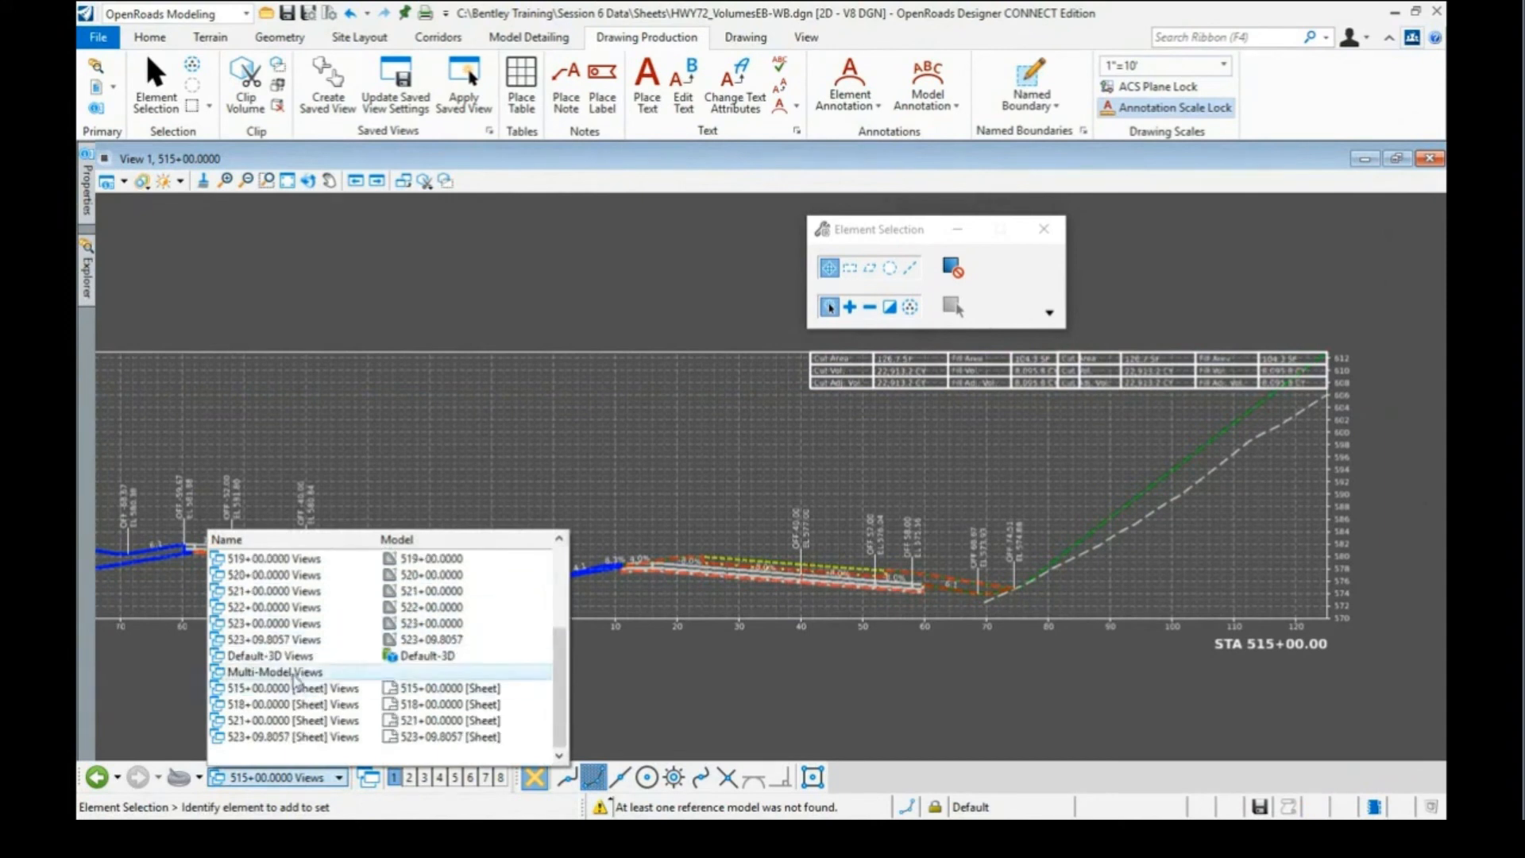
{"action": "left_click", "coordinate": [309, 672]}
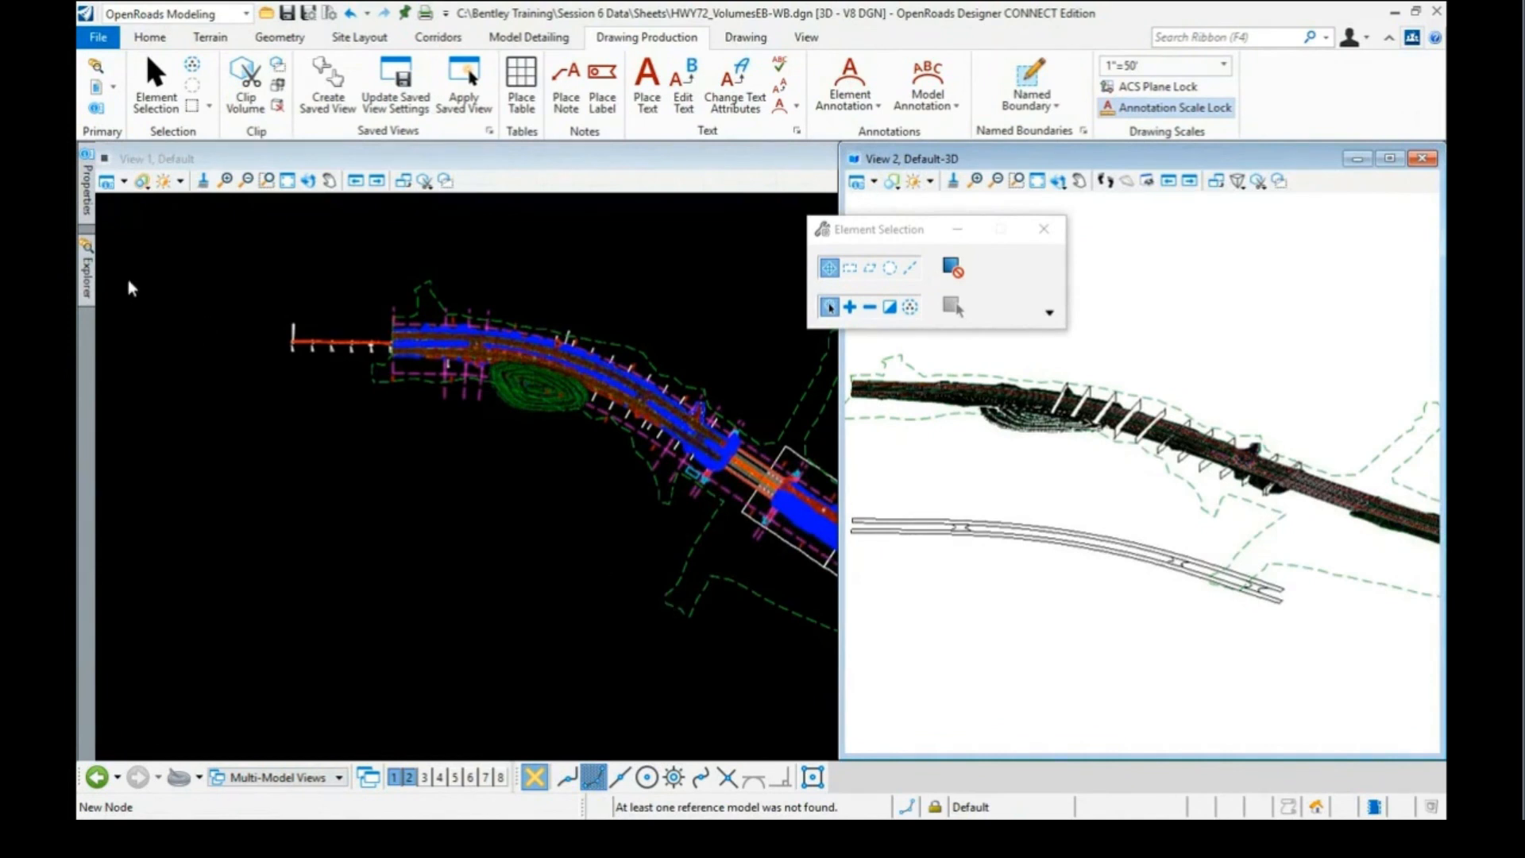
Open the XS EAV Annotation cross section drawing group from the HWY72_VolumesEB-WB.dgn standards for managing its annotations
{"action": "left_click", "coordinate": [87, 272]}
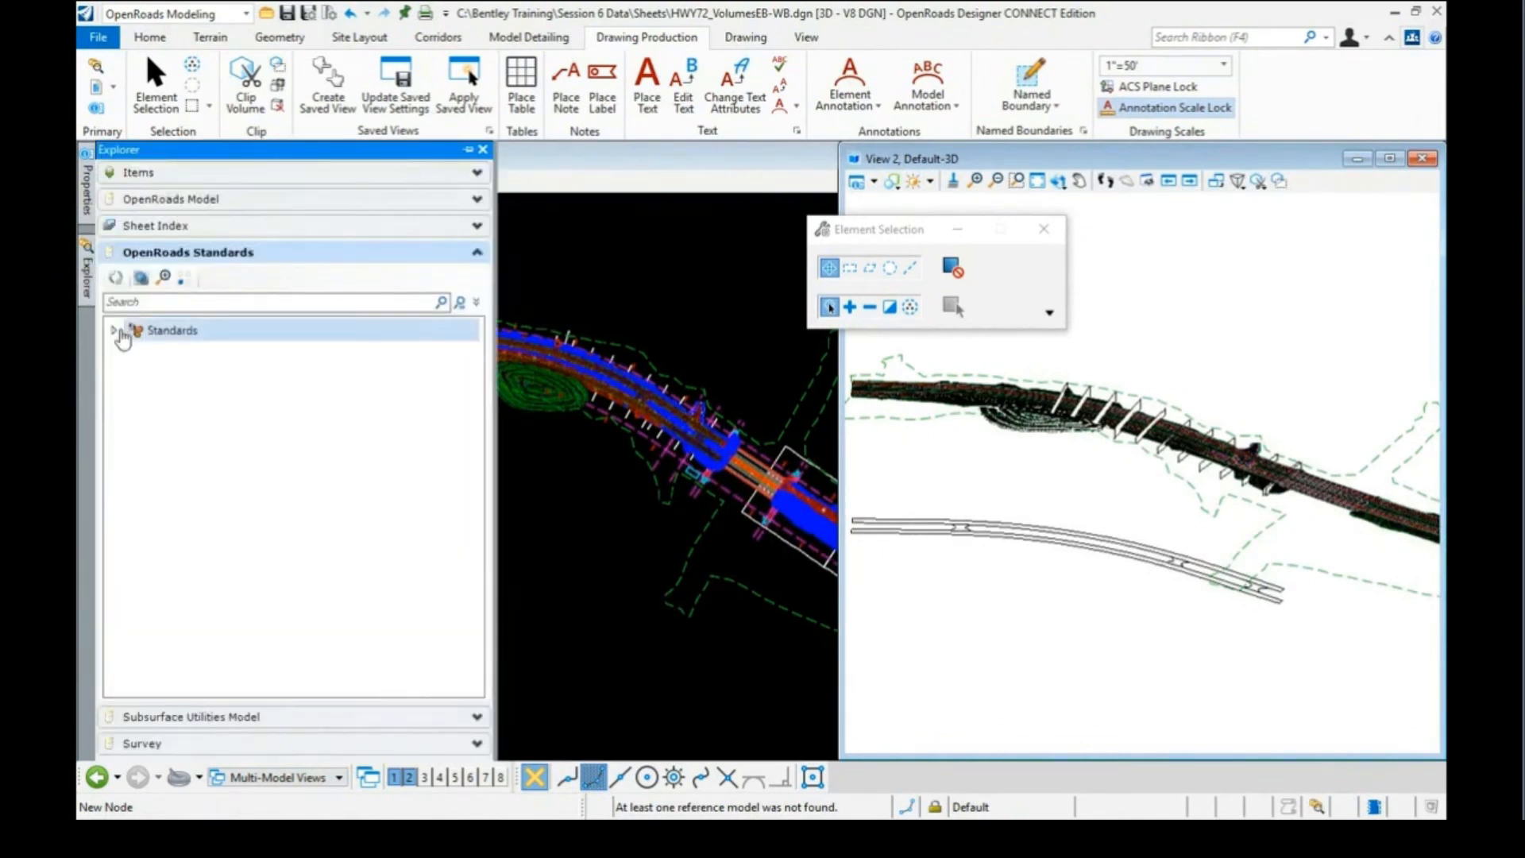
{"action": "left_click", "coordinate": [115, 328]}
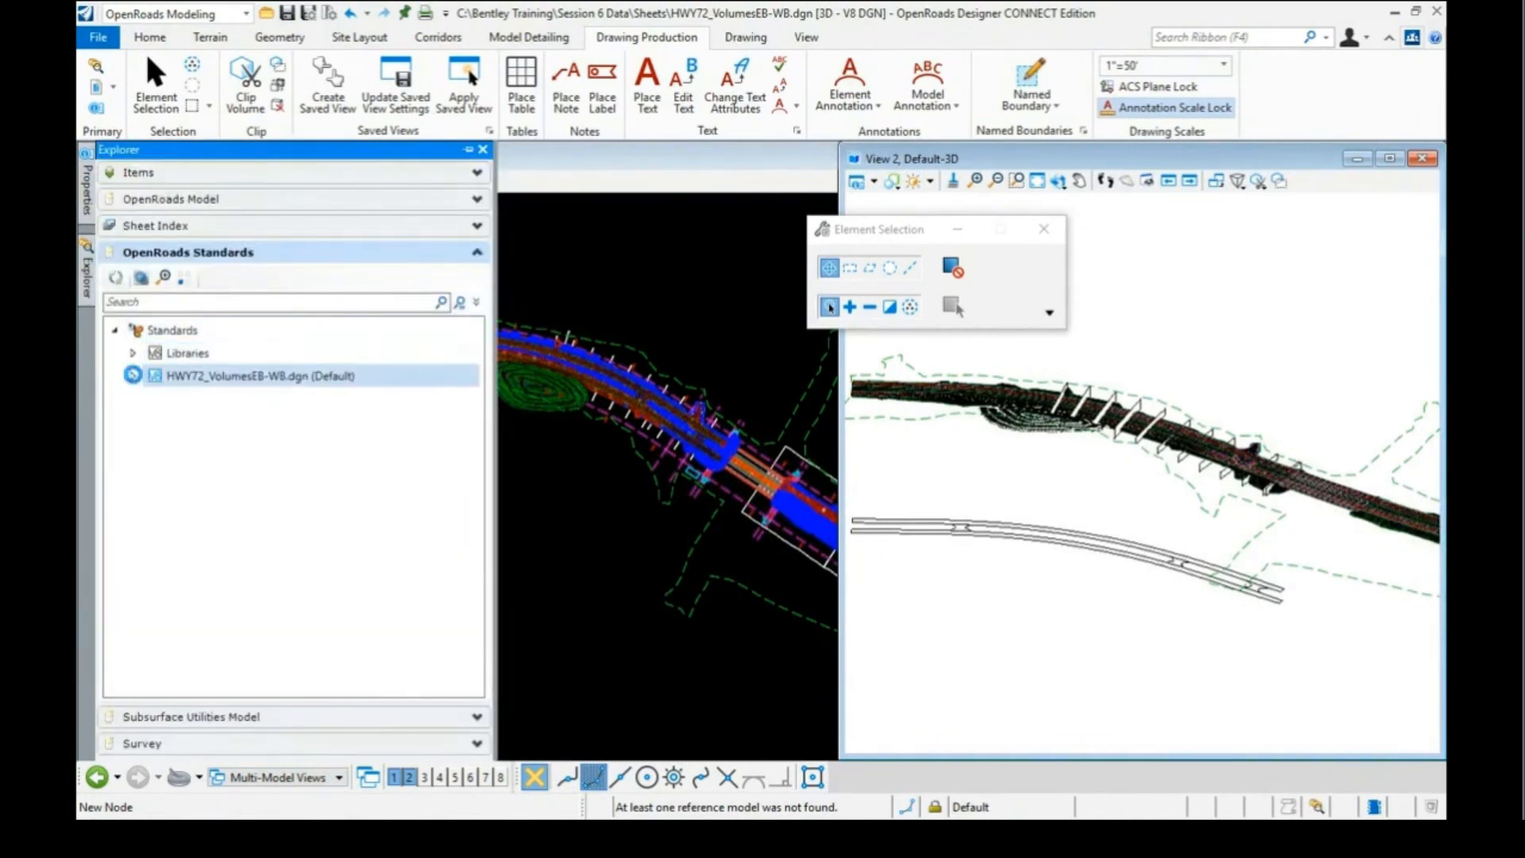
{"action": "left_click", "coordinate": [134, 375]}
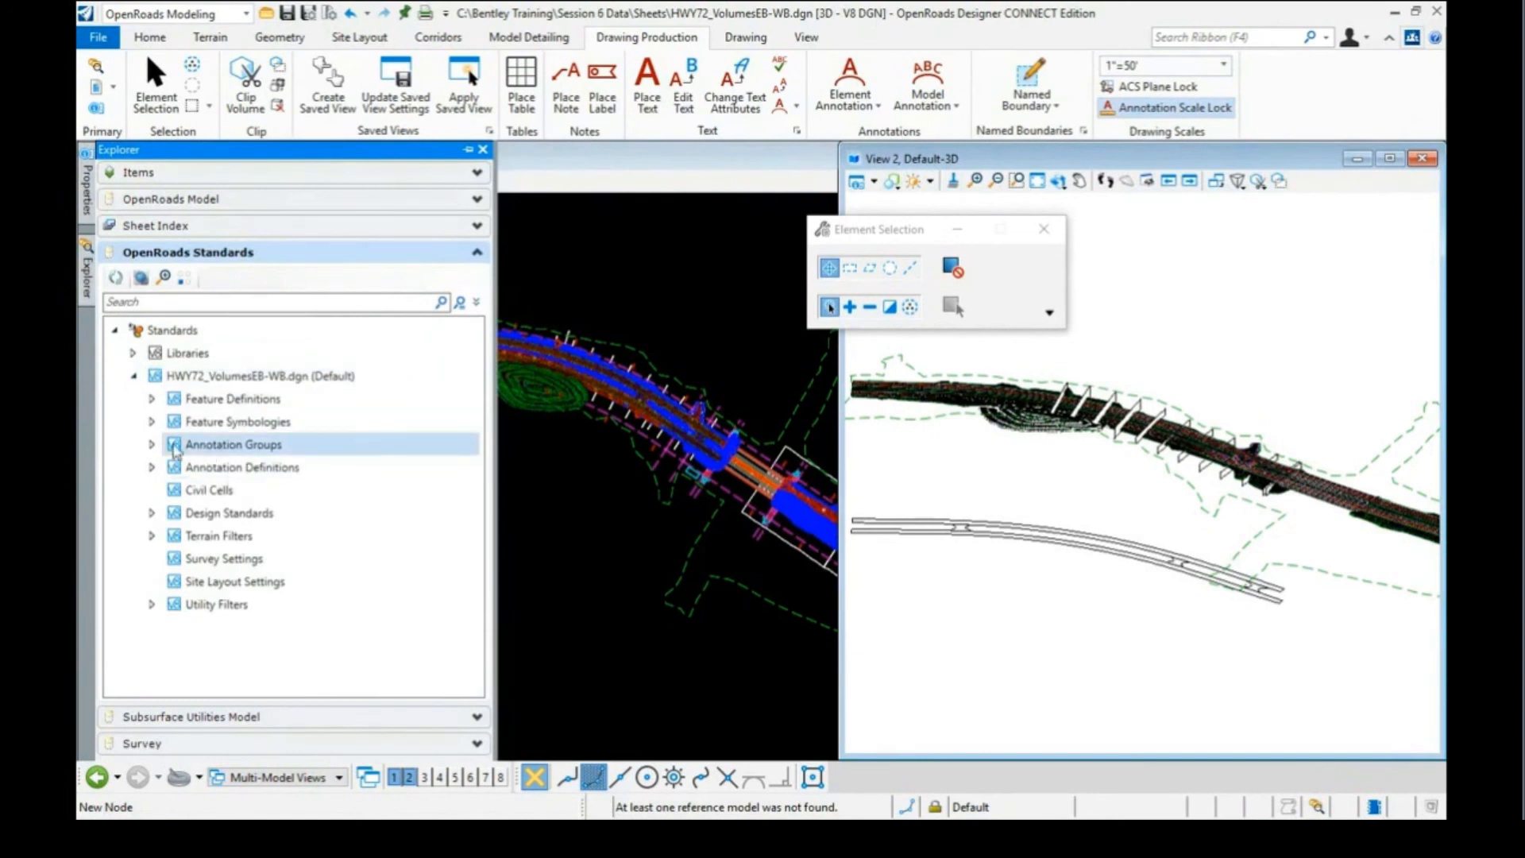
{"action": "left_click", "coordinate": [152, 444]}
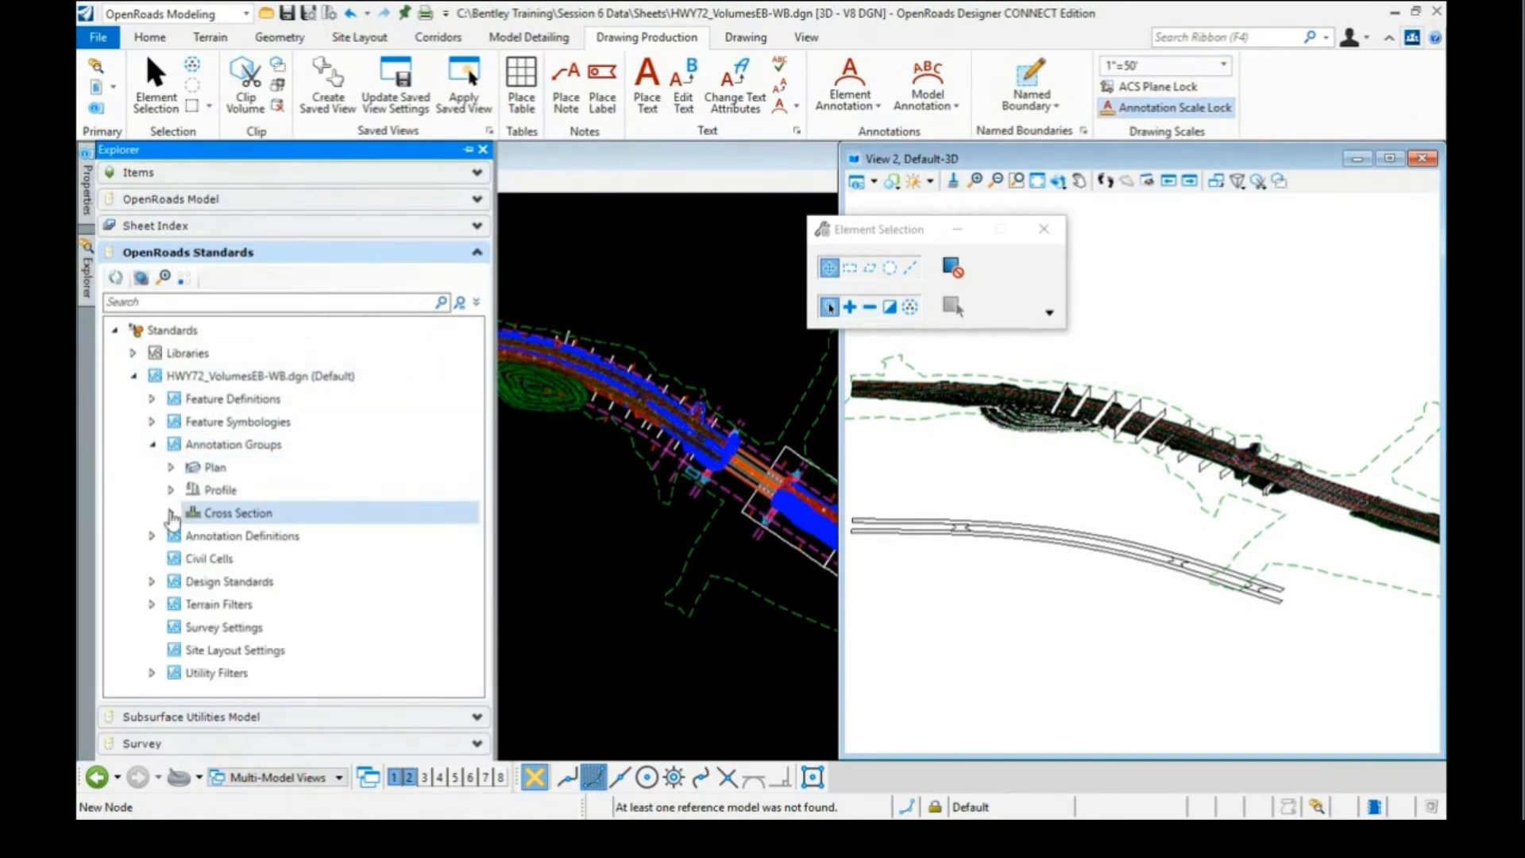
{"action": "left_click", "coordinate": [171, 512]}
{"action": "left_click", "coordinate": [189, 536]}
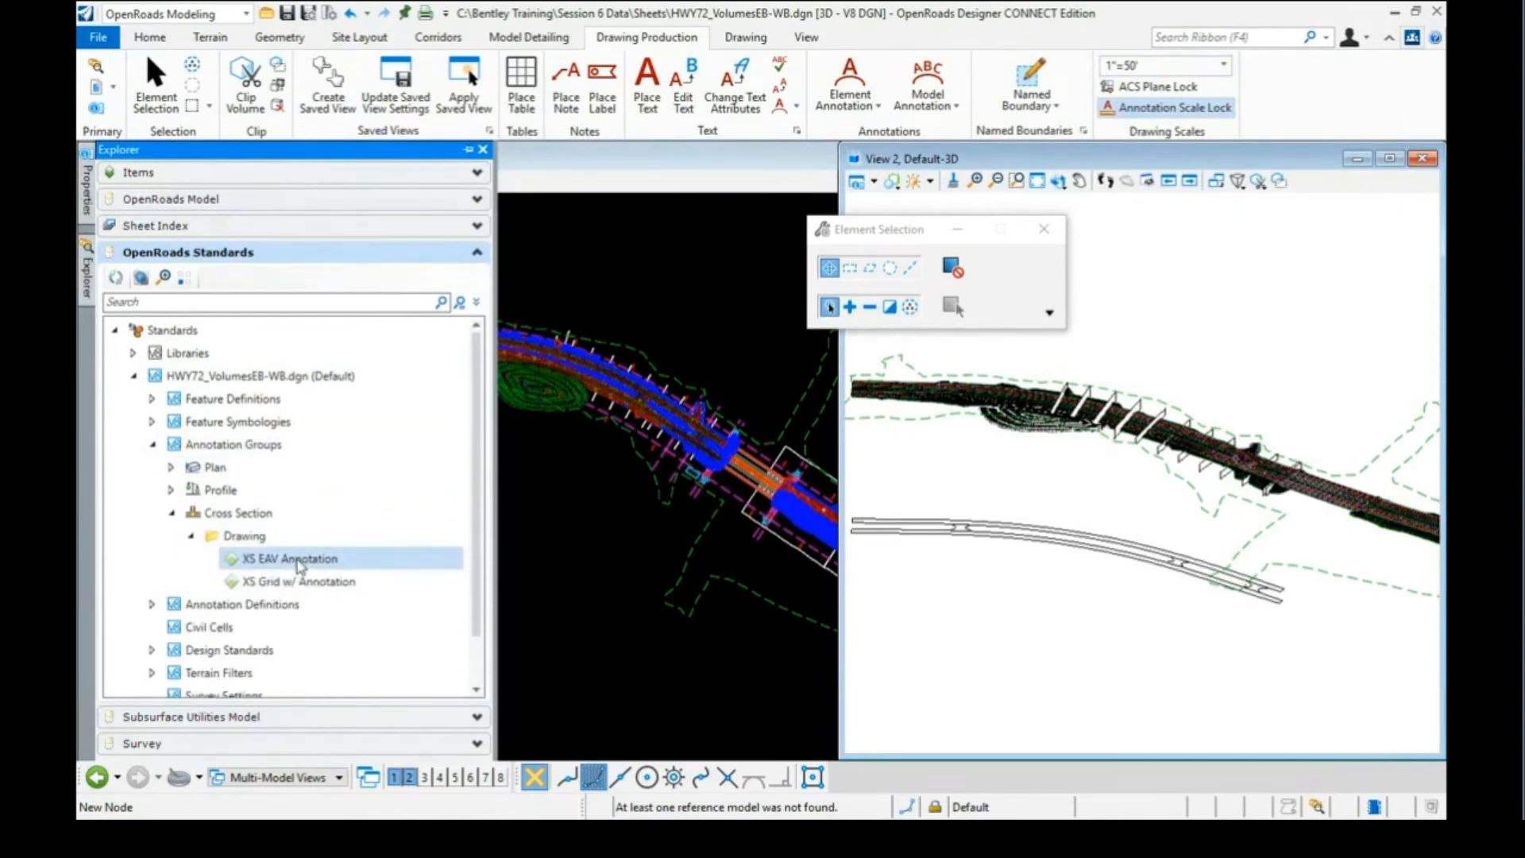
{"action": "left_click", "coordinate": [300, 559]}
{"action": "right_click", "coordinate": [307, 561]}
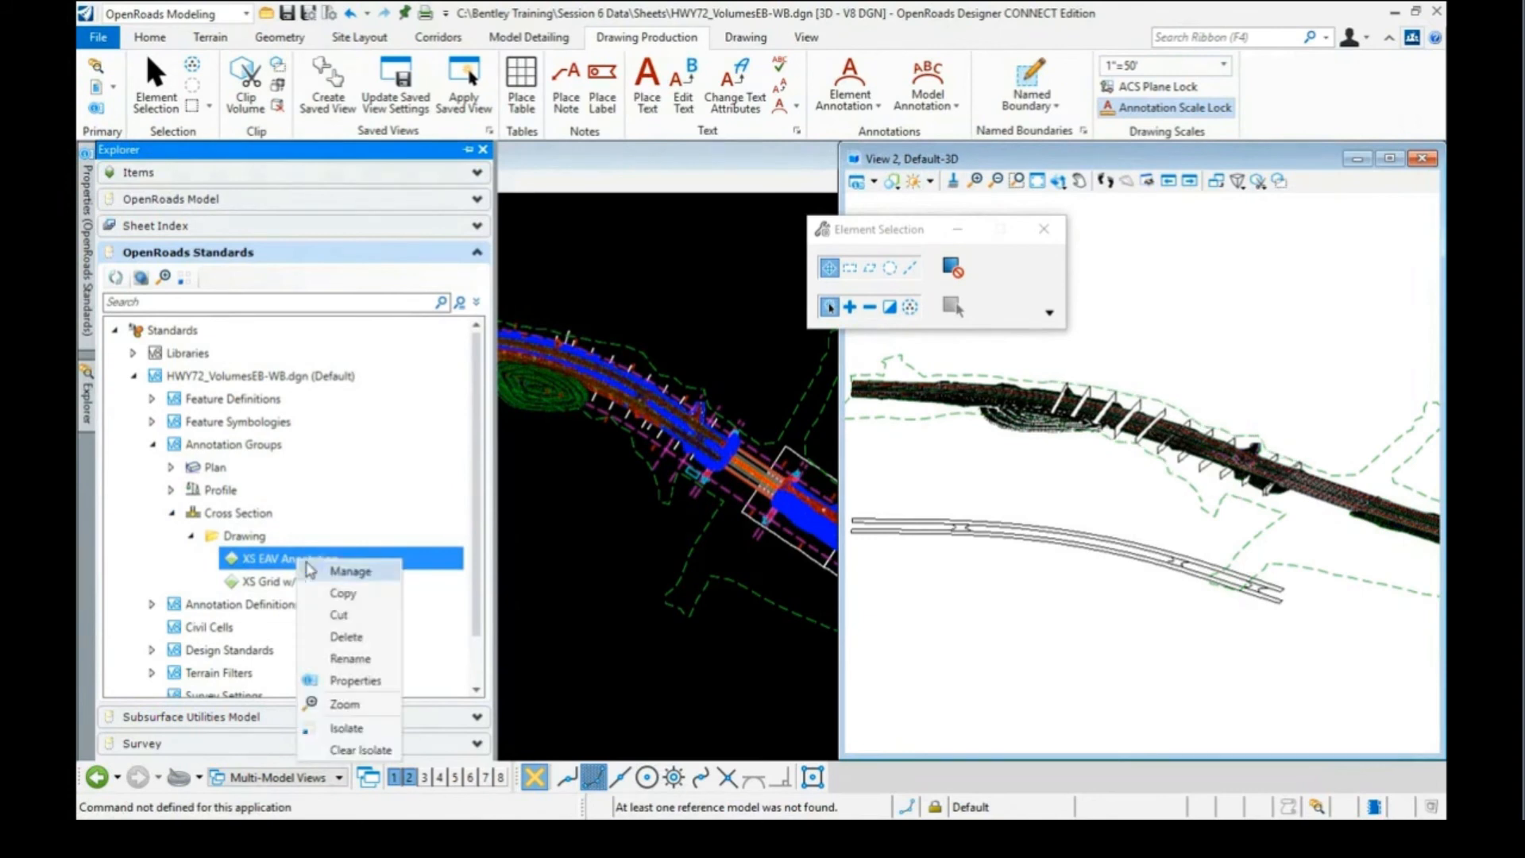
{"action": "left_click", "coordinate": [337, 571]}
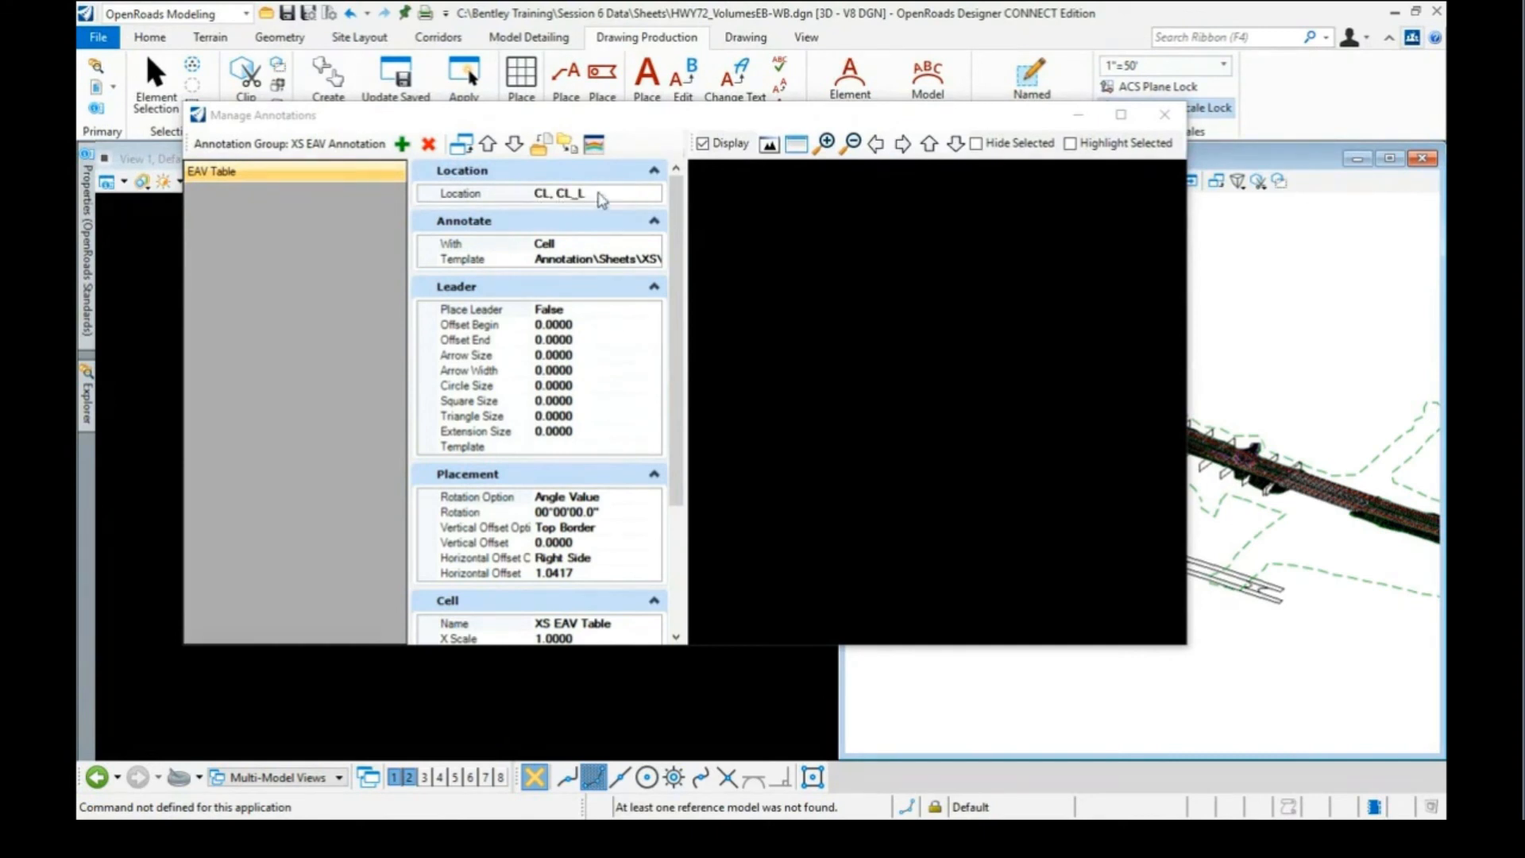
Limit the EAV Table annotation's location filter to the point CL, apply the change and close the annotation manager
{"action": "left_click", "coordinate": [602, 196]}
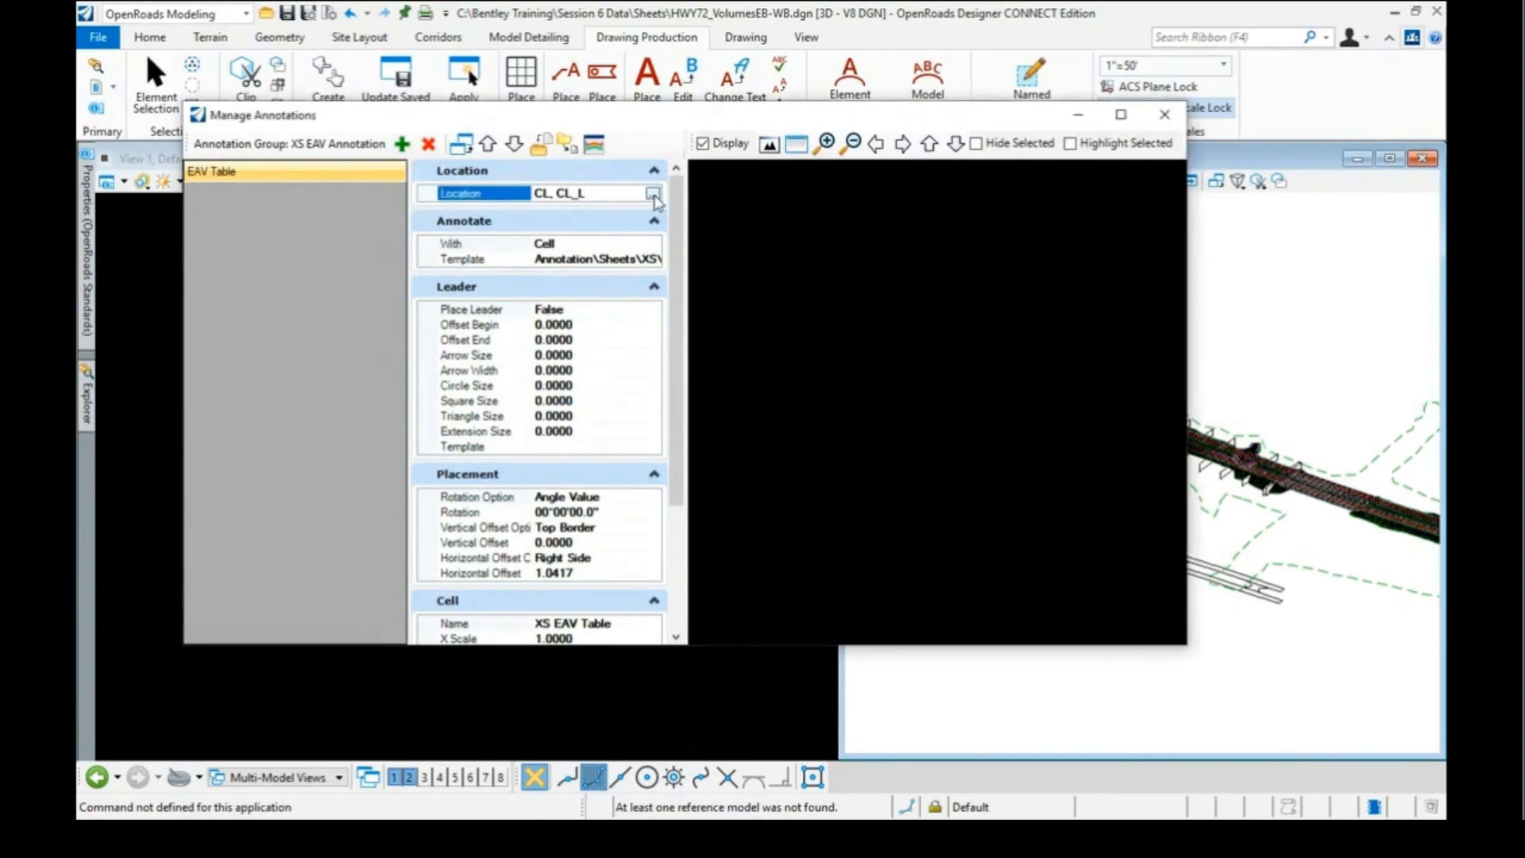
{"action": "left_click", "coordinate": [652, 195]}
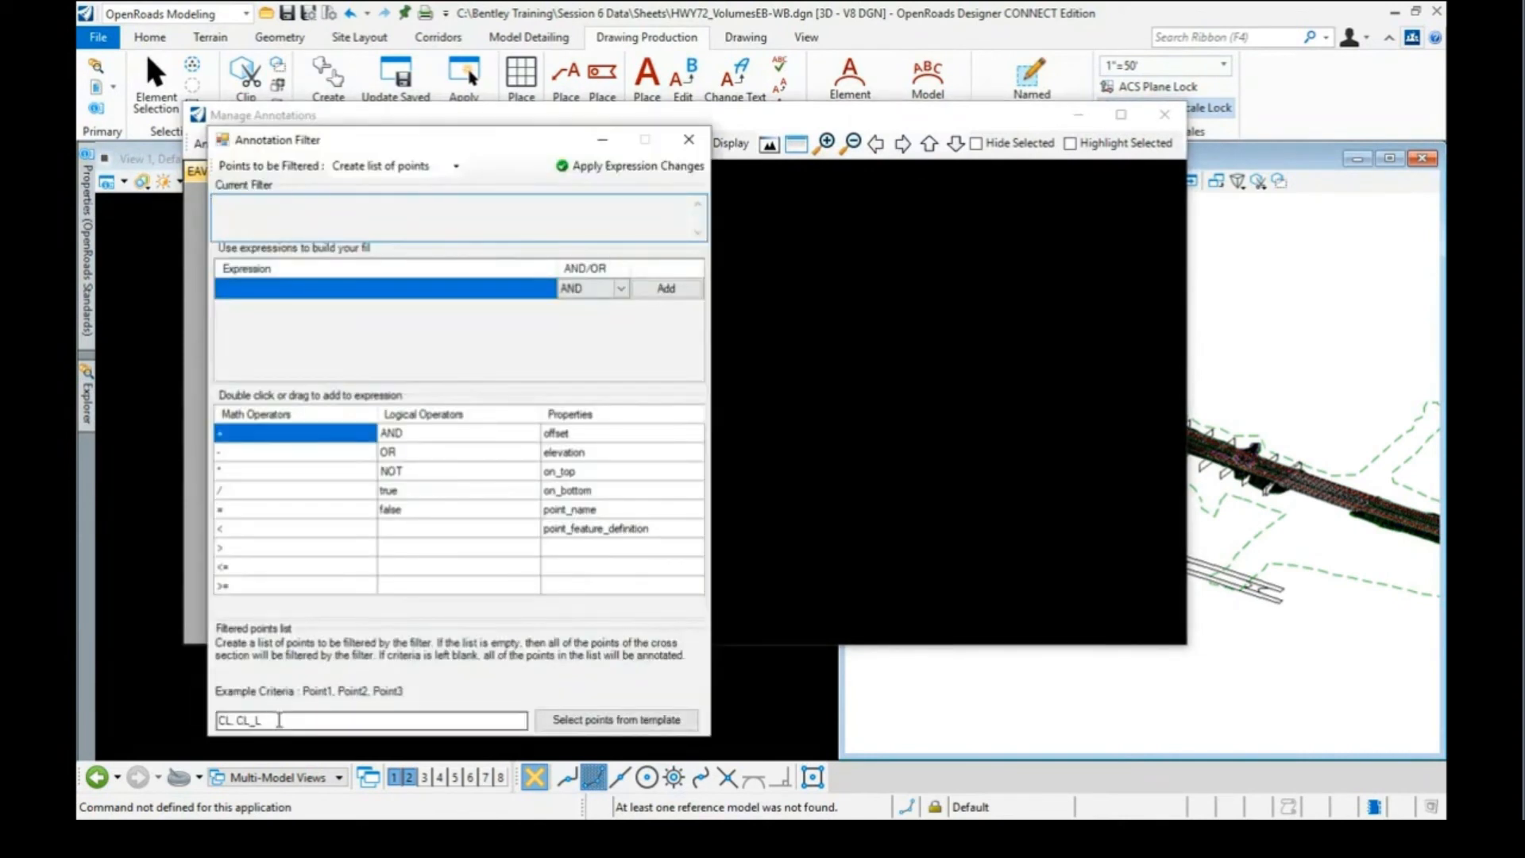
{"action": "left_click", "coordinate": [279, 719]}
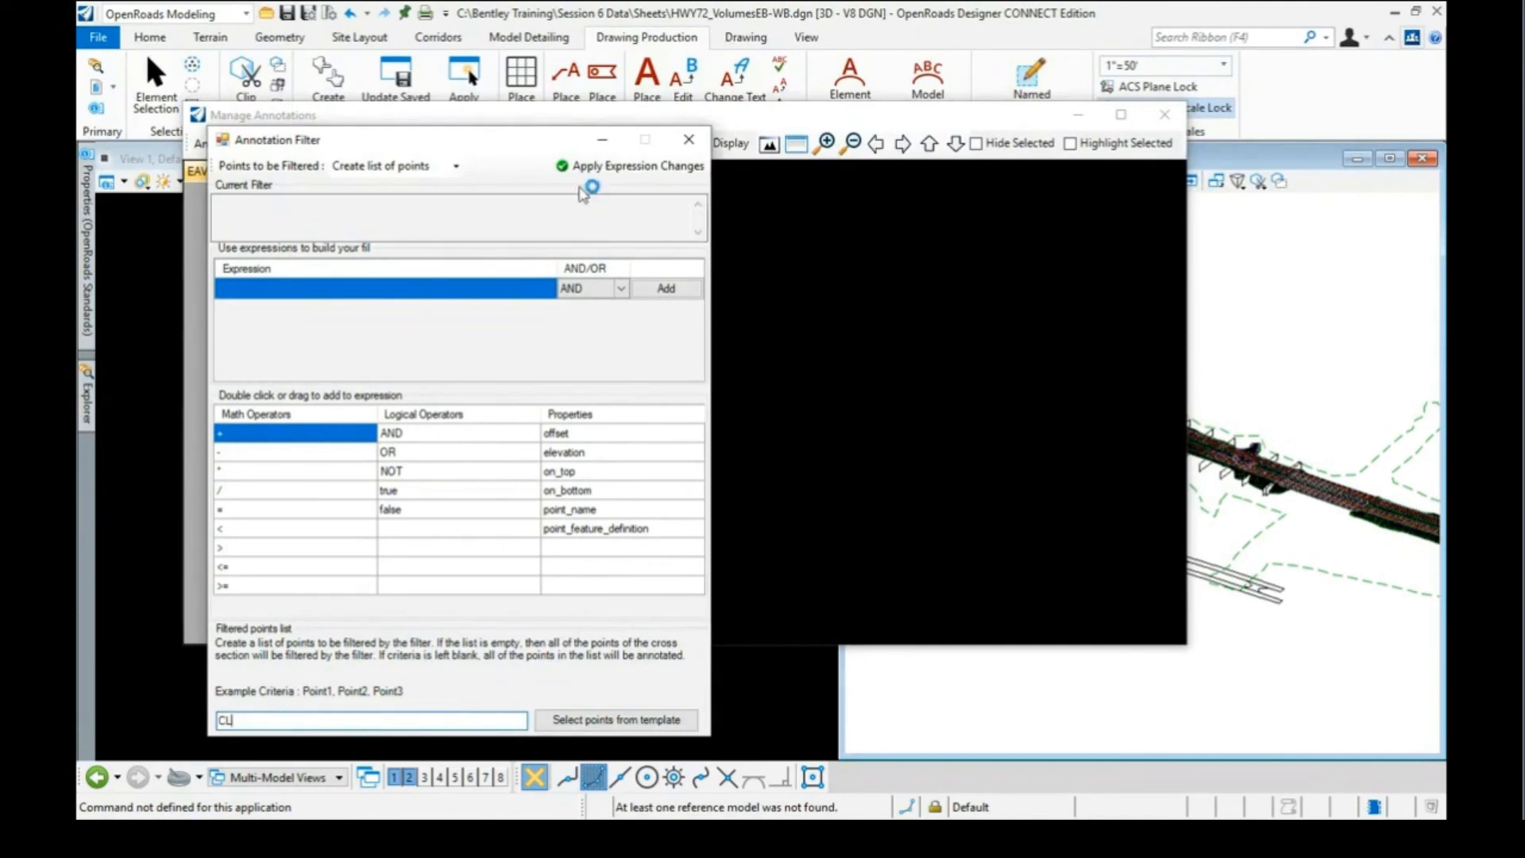
{"action": "left_click", "coordinate": [595, 174]}
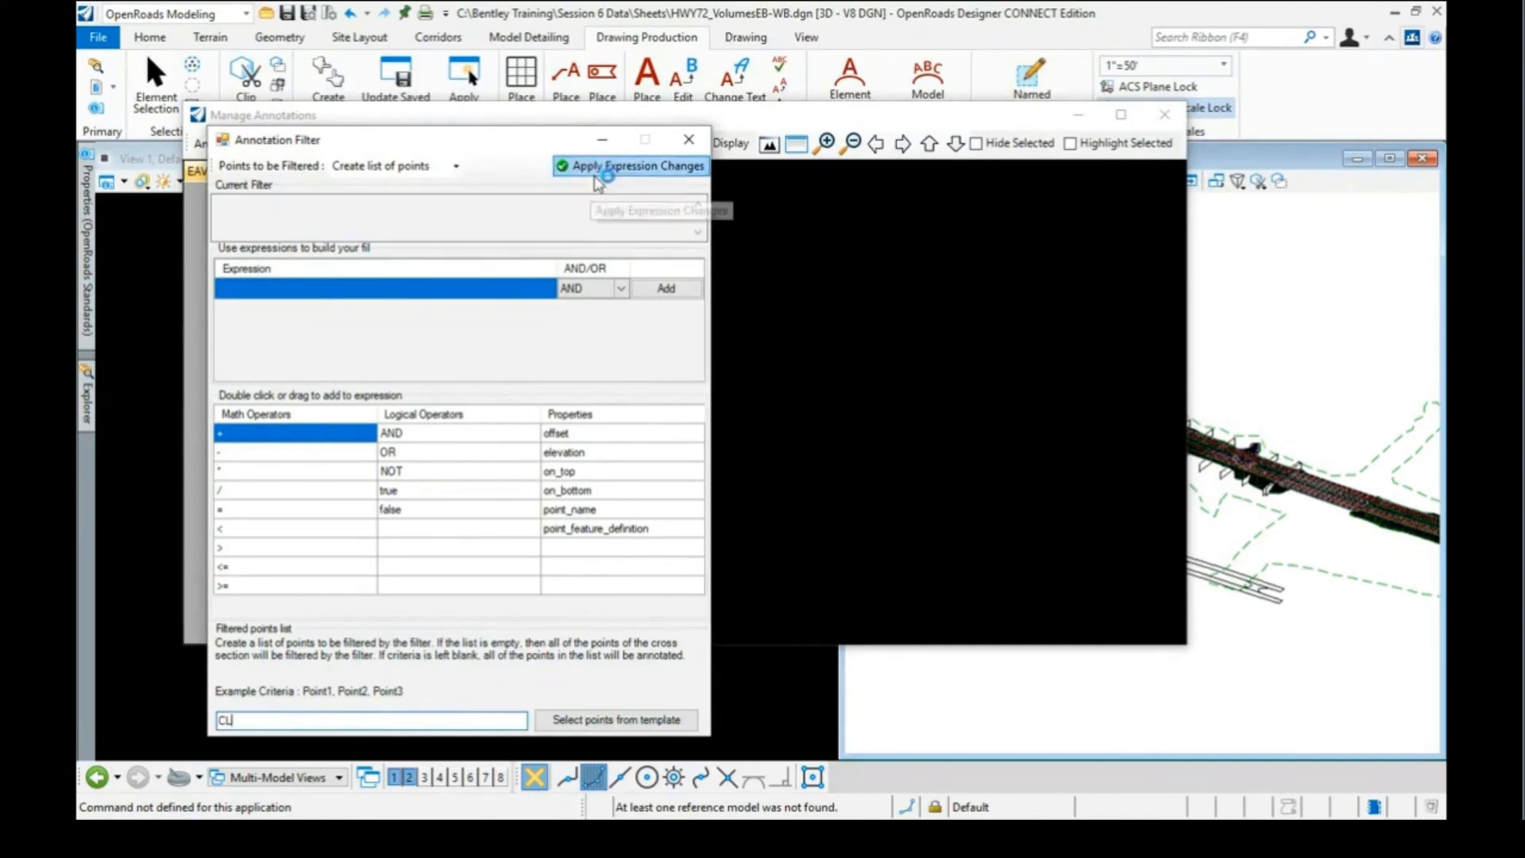
{"action": "left_click", "coordinate": [689, 141]}
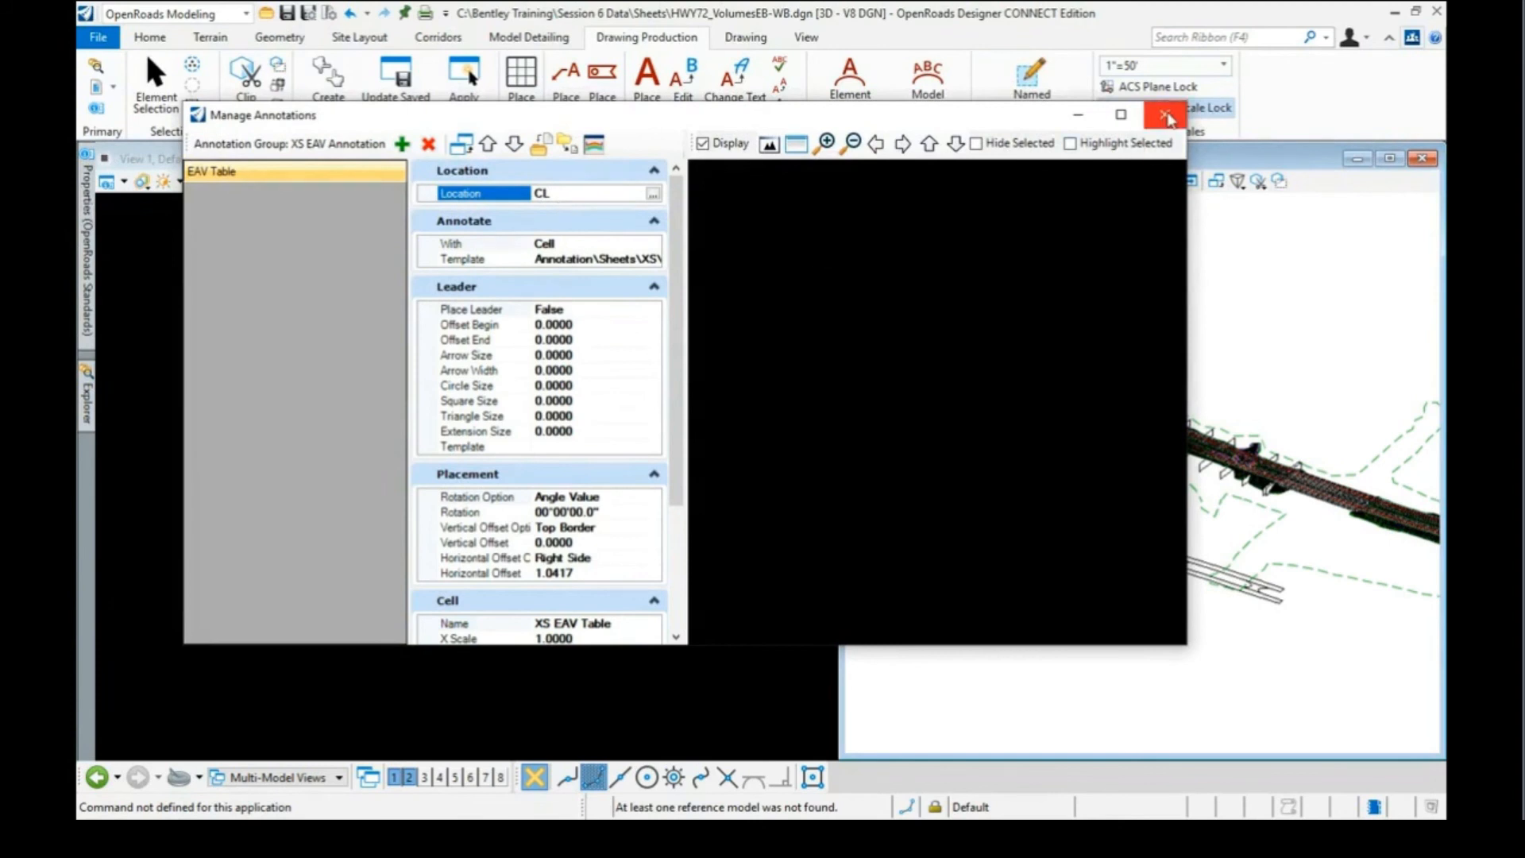
{"action": "left_click", "coordinate": [1166, 116]}
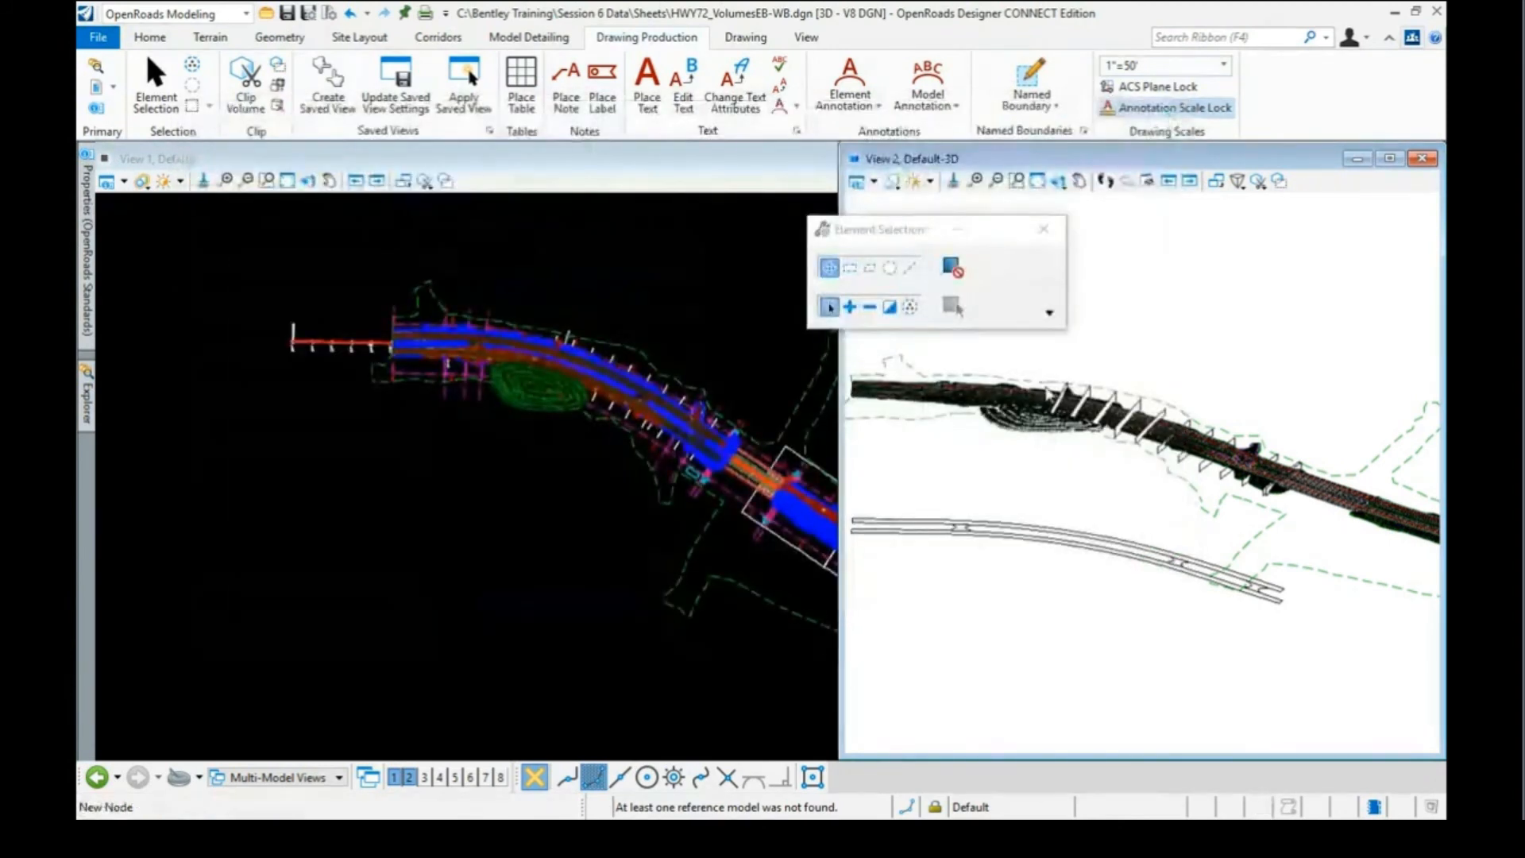
Open the station 514+00 cross section drawing view
{"action": "left_click", "coordinate": [339, 777]}
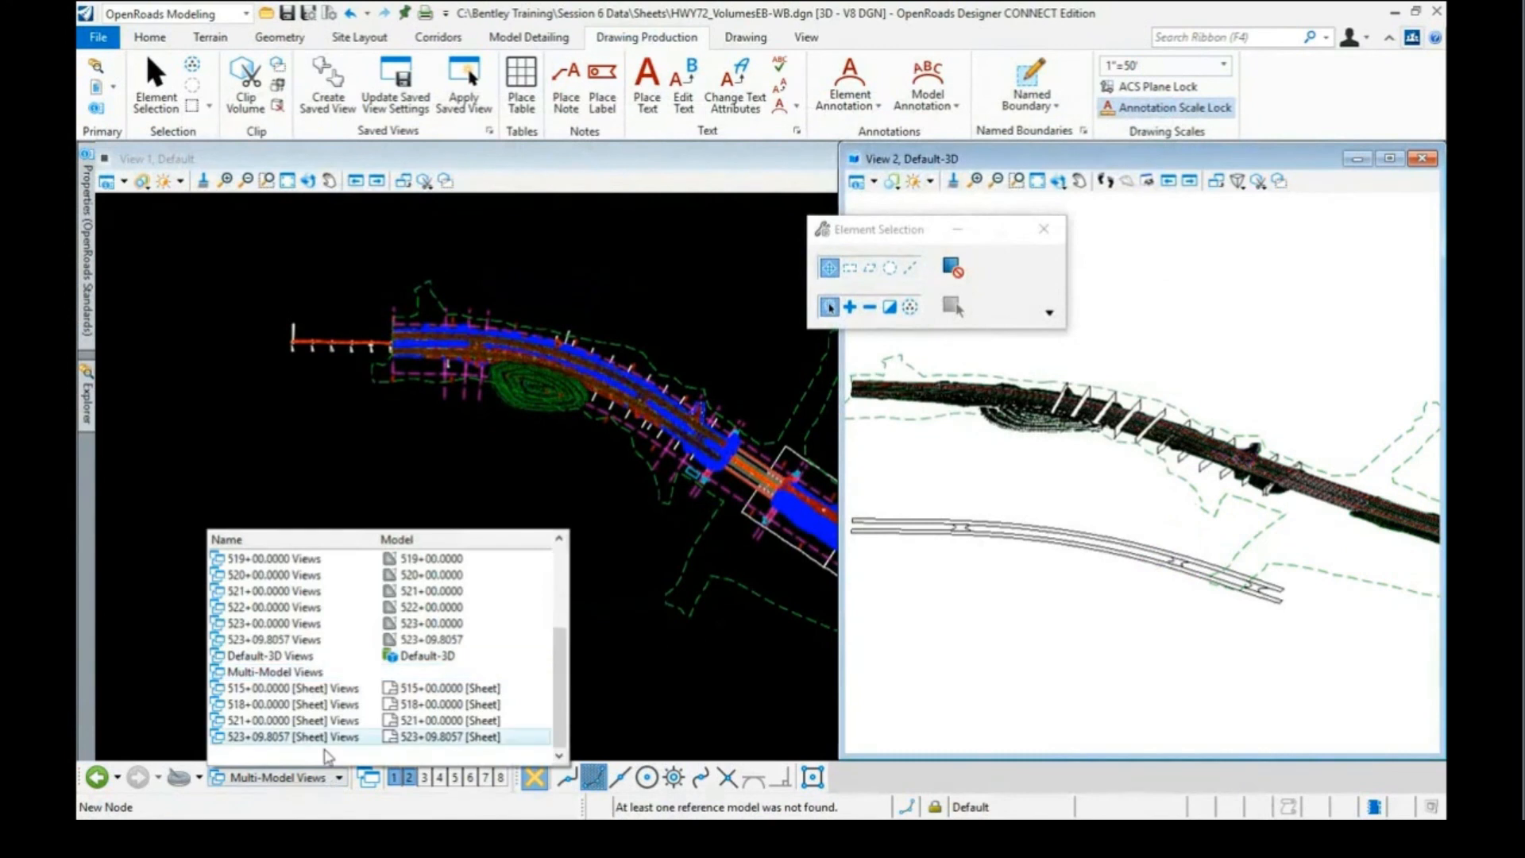
{"action": "scroll", "coordinate": [318, 633], "scroll_direction": "up", "scroll_amount": 2}
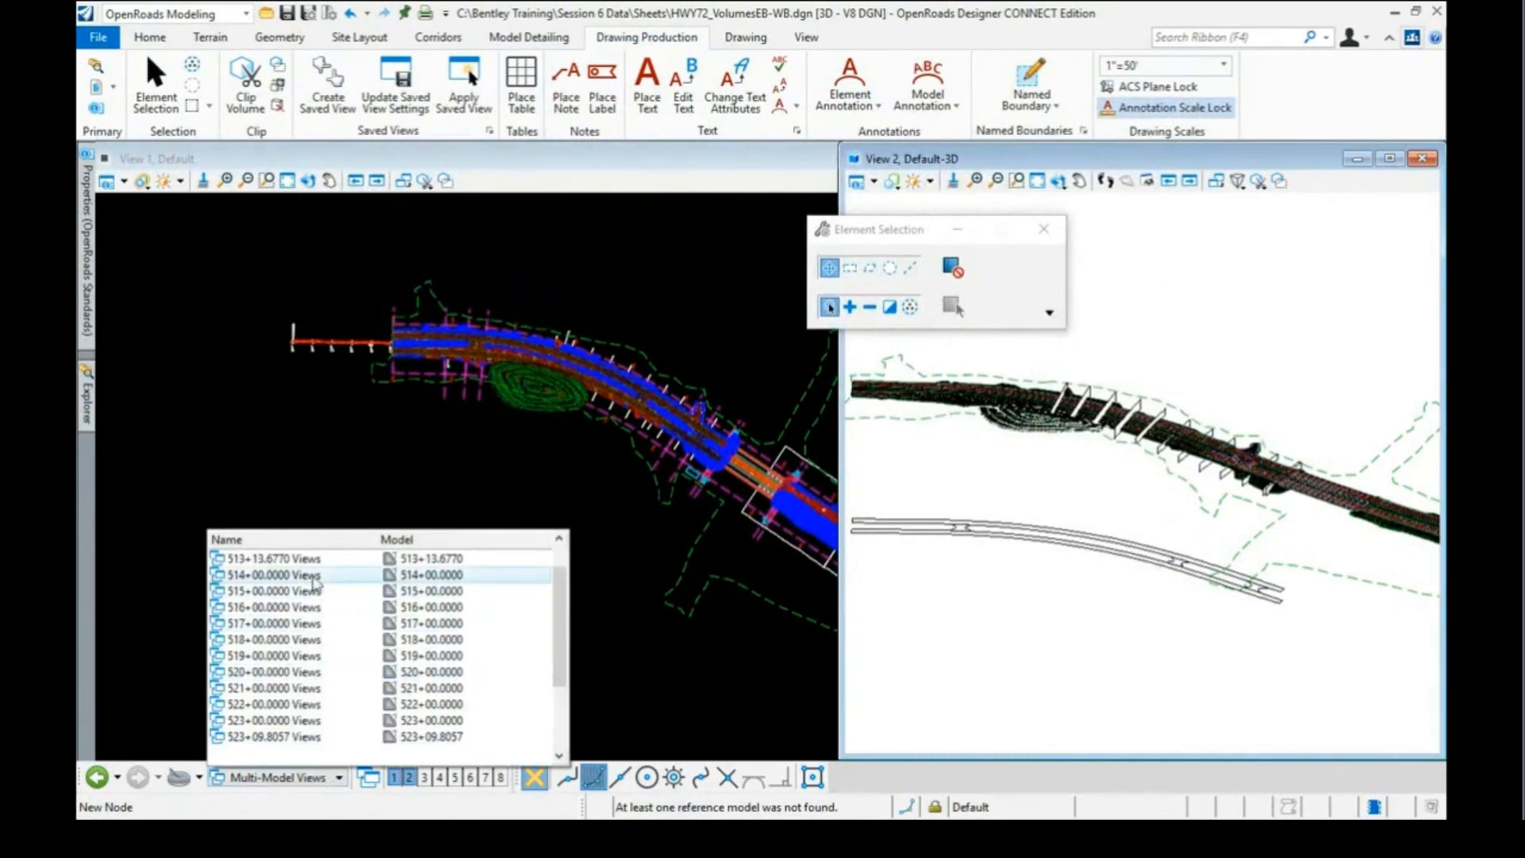
{"action": "left_click", "coordinate": [313, 577]}
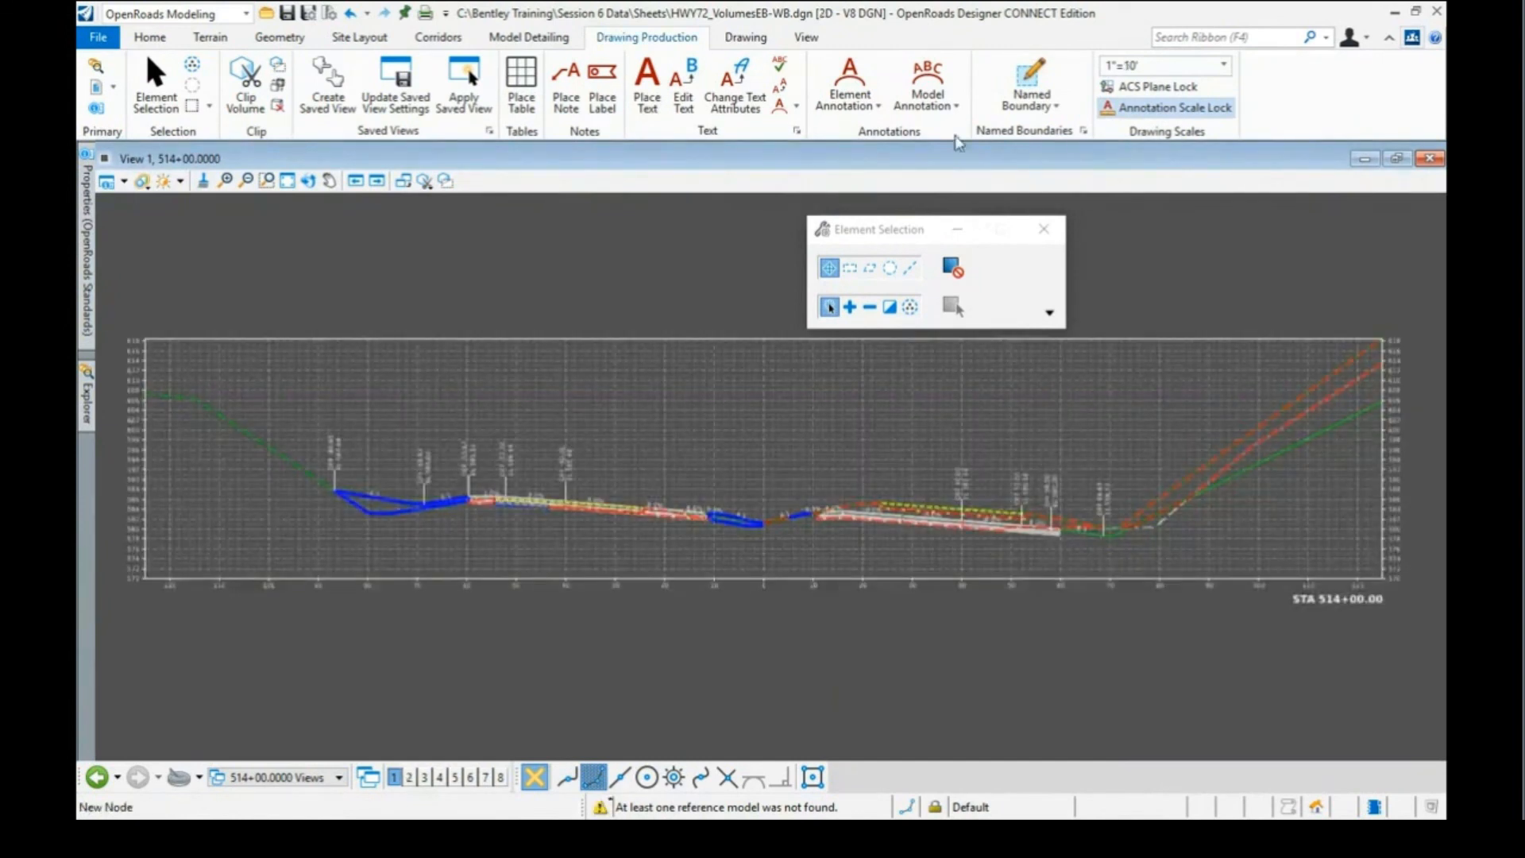
Annotate all drawing models with the XS EAV Annotation group
{"action": "left_click", "coordinate": [929, 83]}
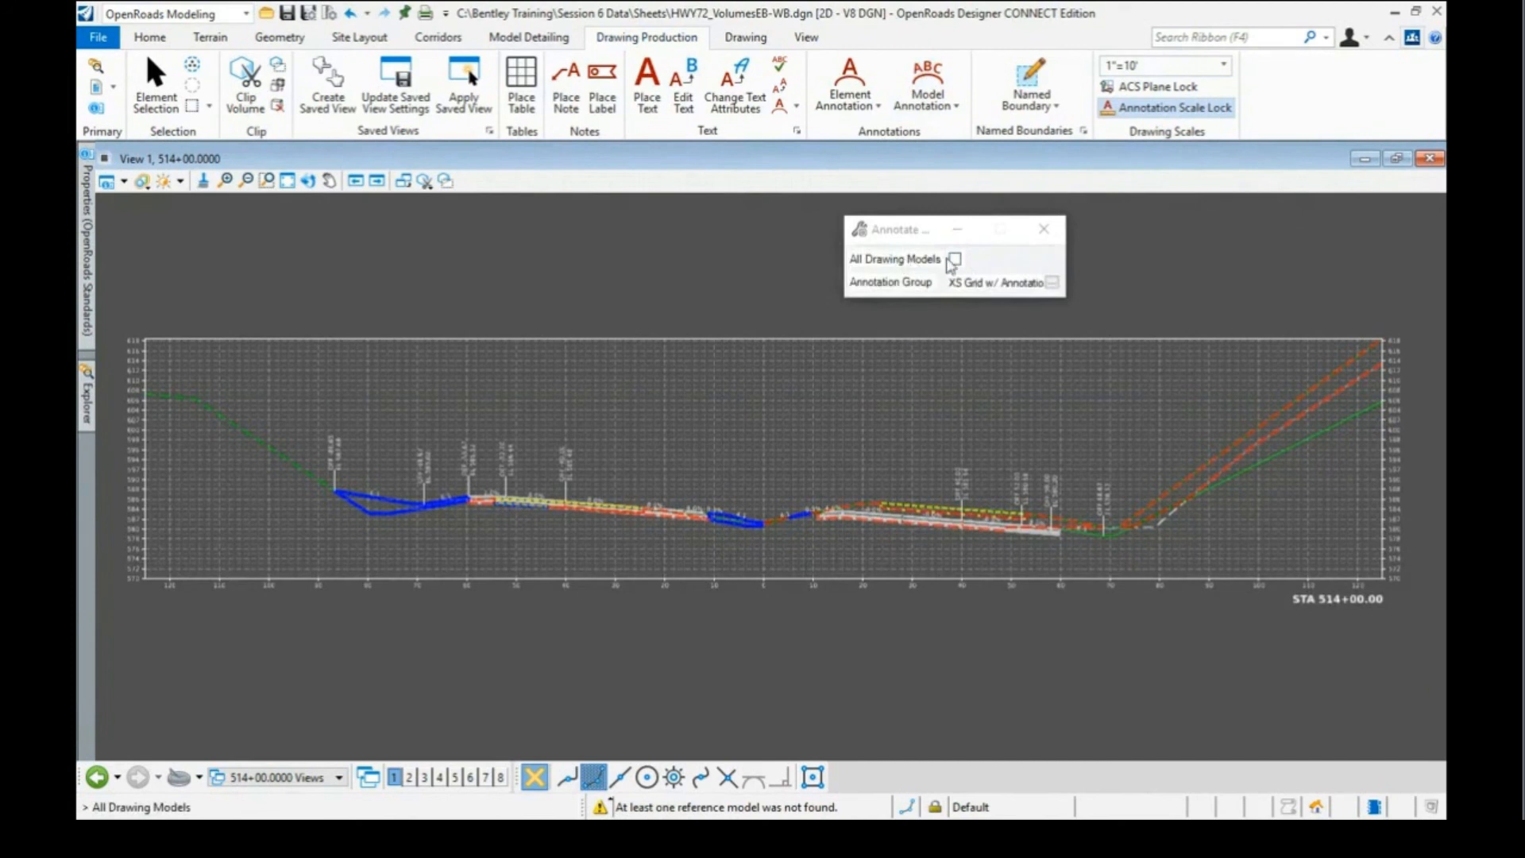
{"action": "left_click", "coordinate": [955, 260]}
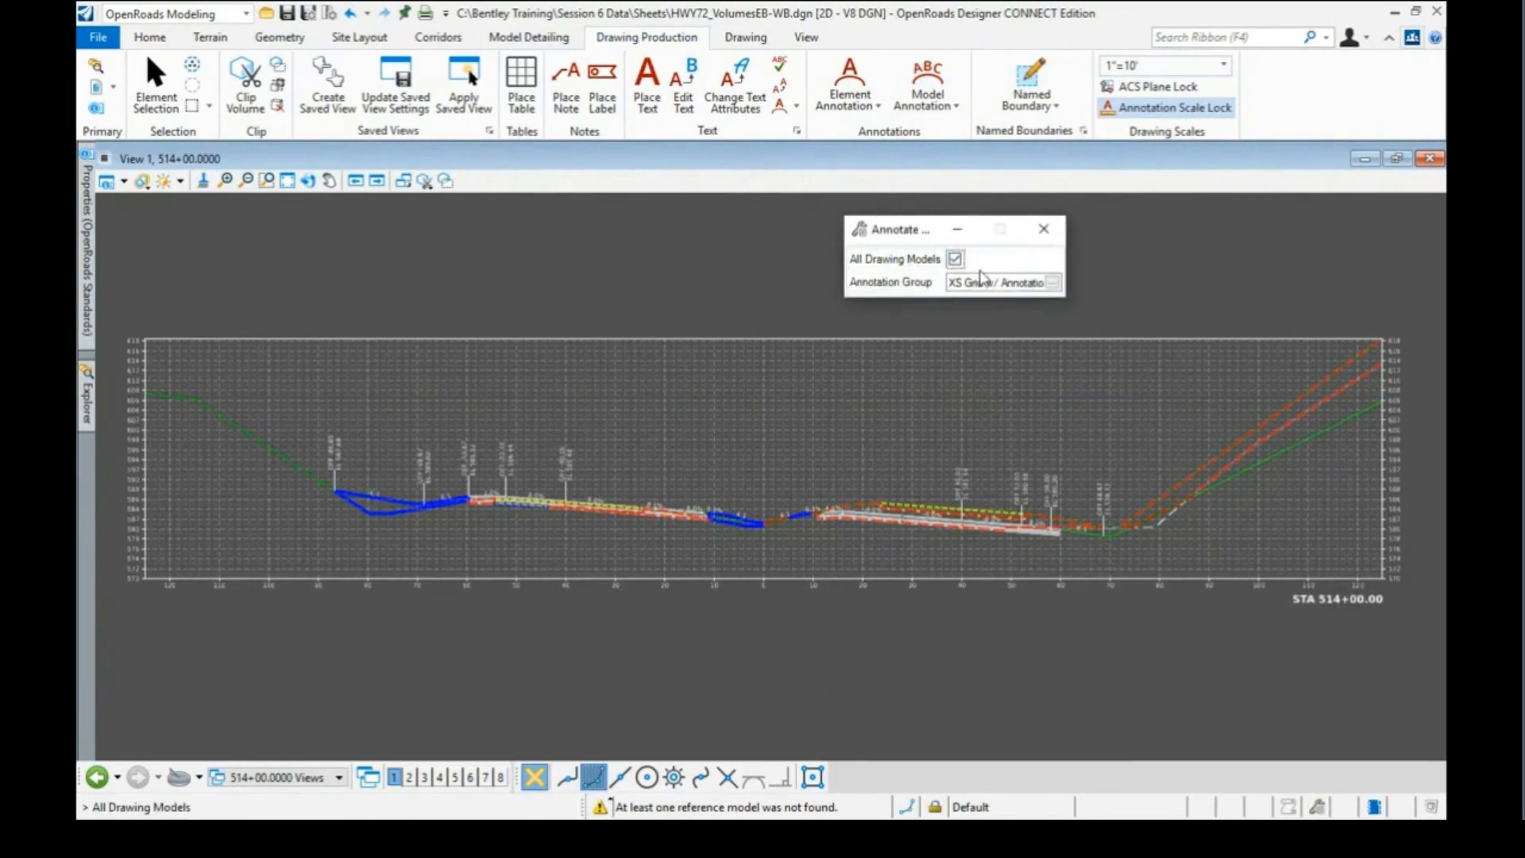
{"action": "left_click", "coordinate": [1051, 283]}
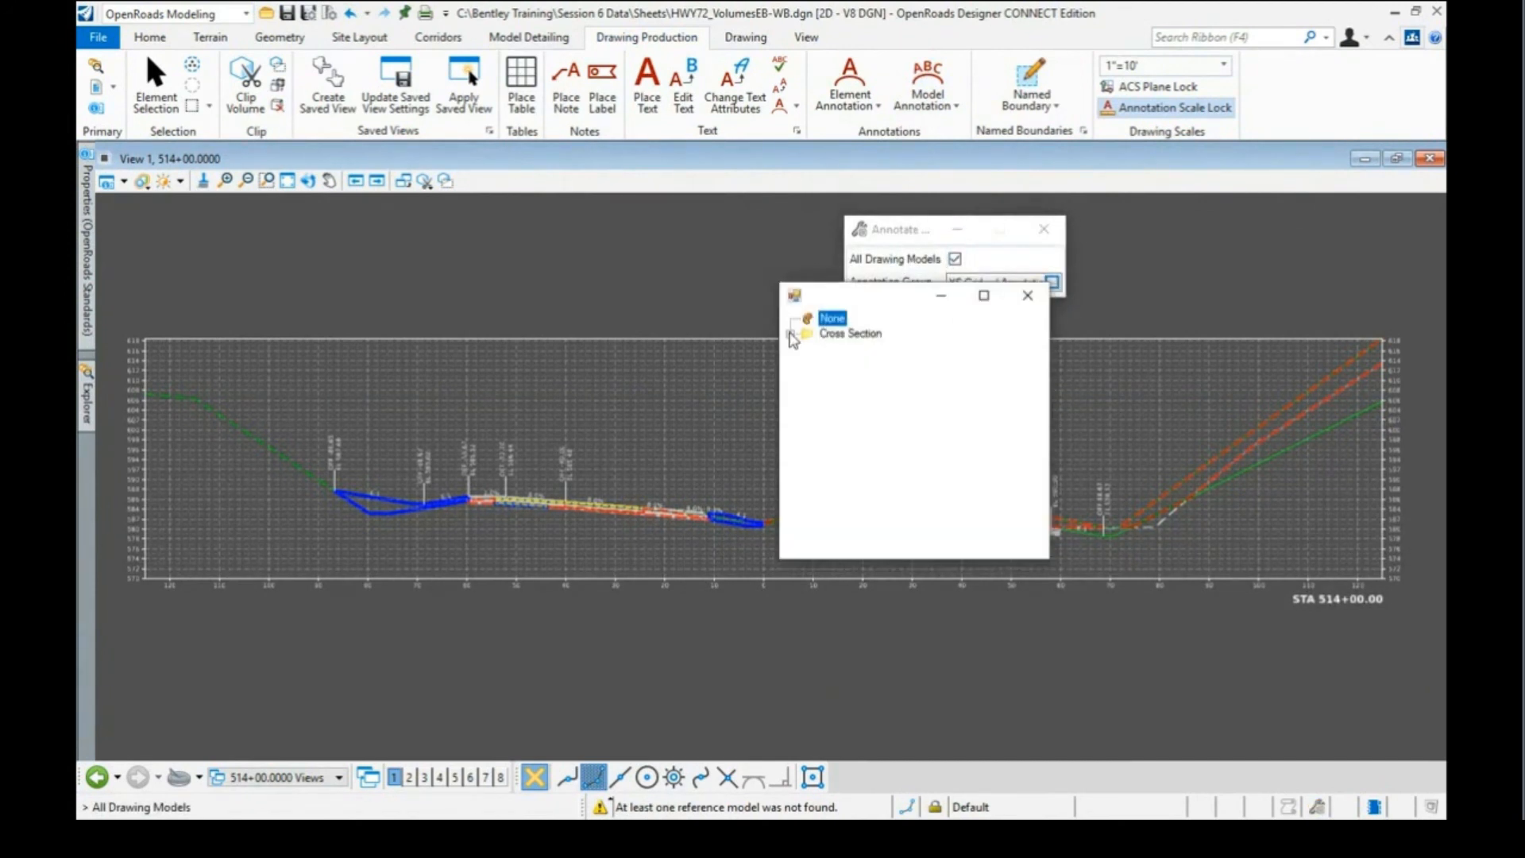
{"action": "left_click", "coordinate": [790, 333]}
{"action": "left_click", "coordinate": [809, 349]}
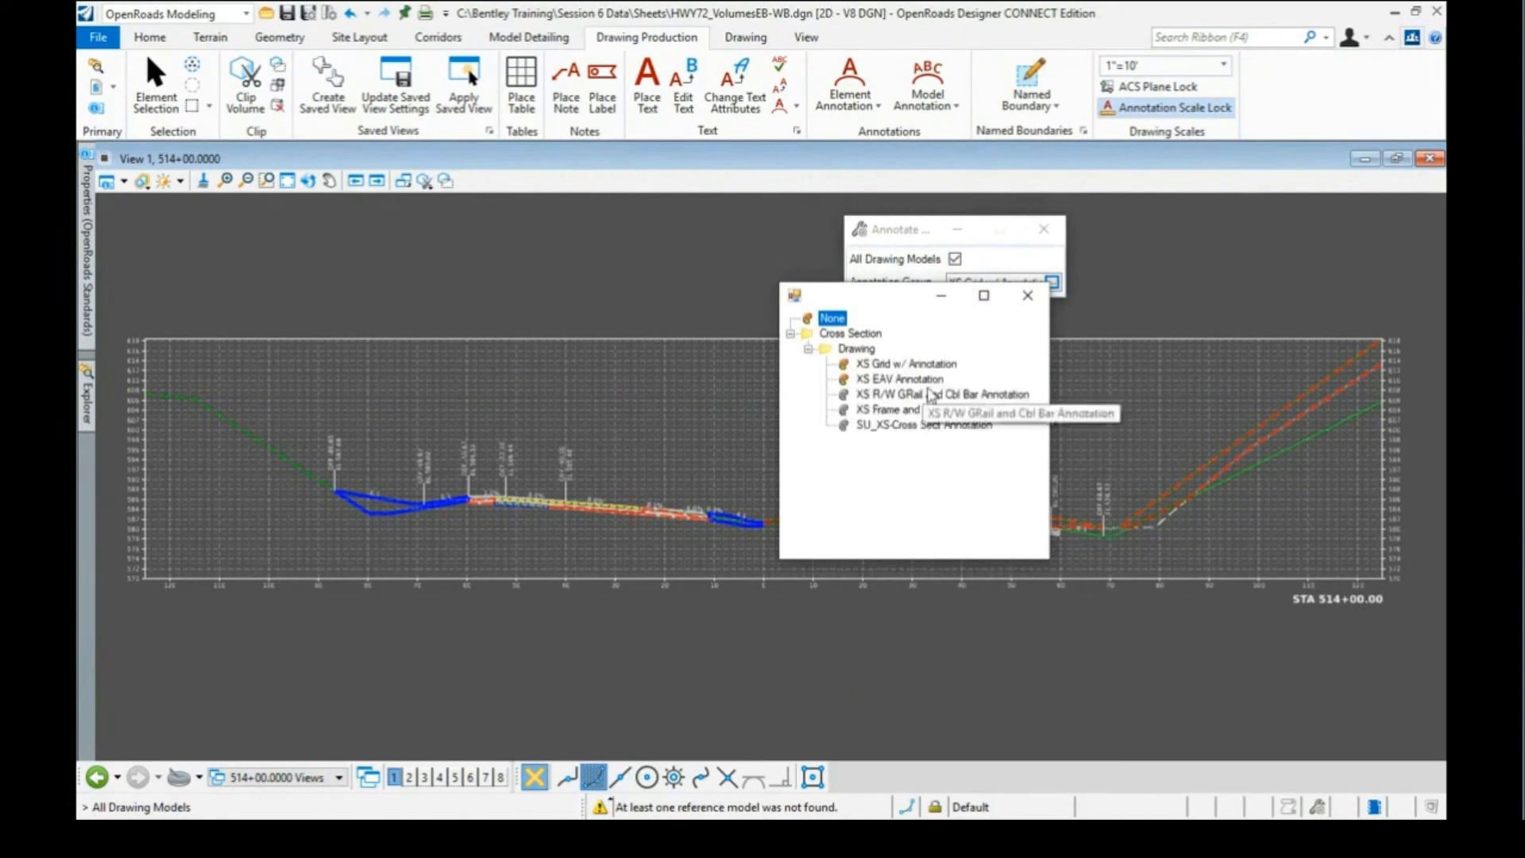
{"action": "double_click", "coordinate": [922, 377]}
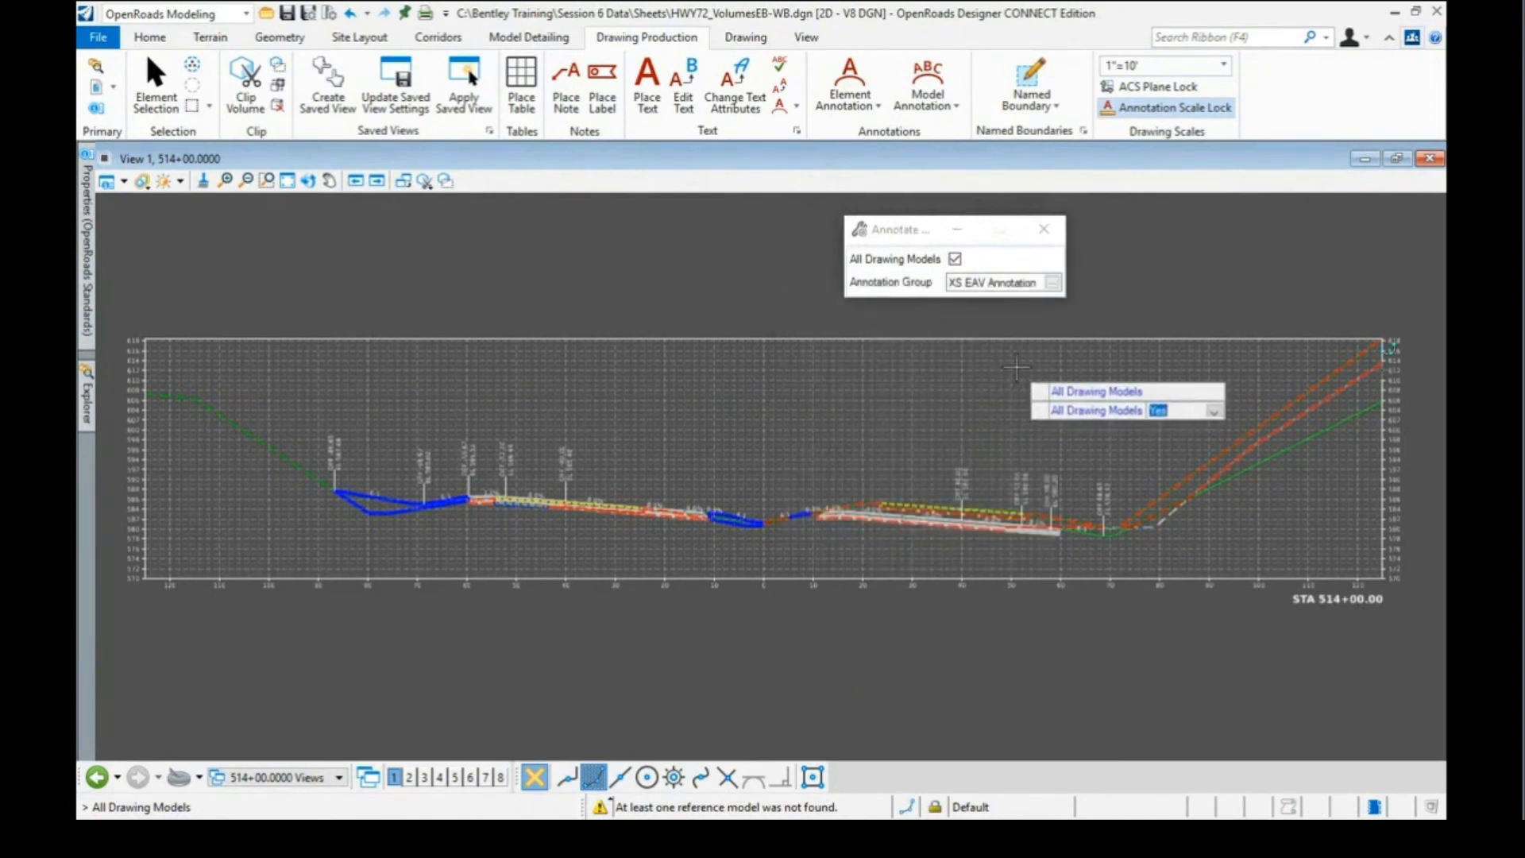
{"action": "left_click", "coordinate": [1118, 320]}
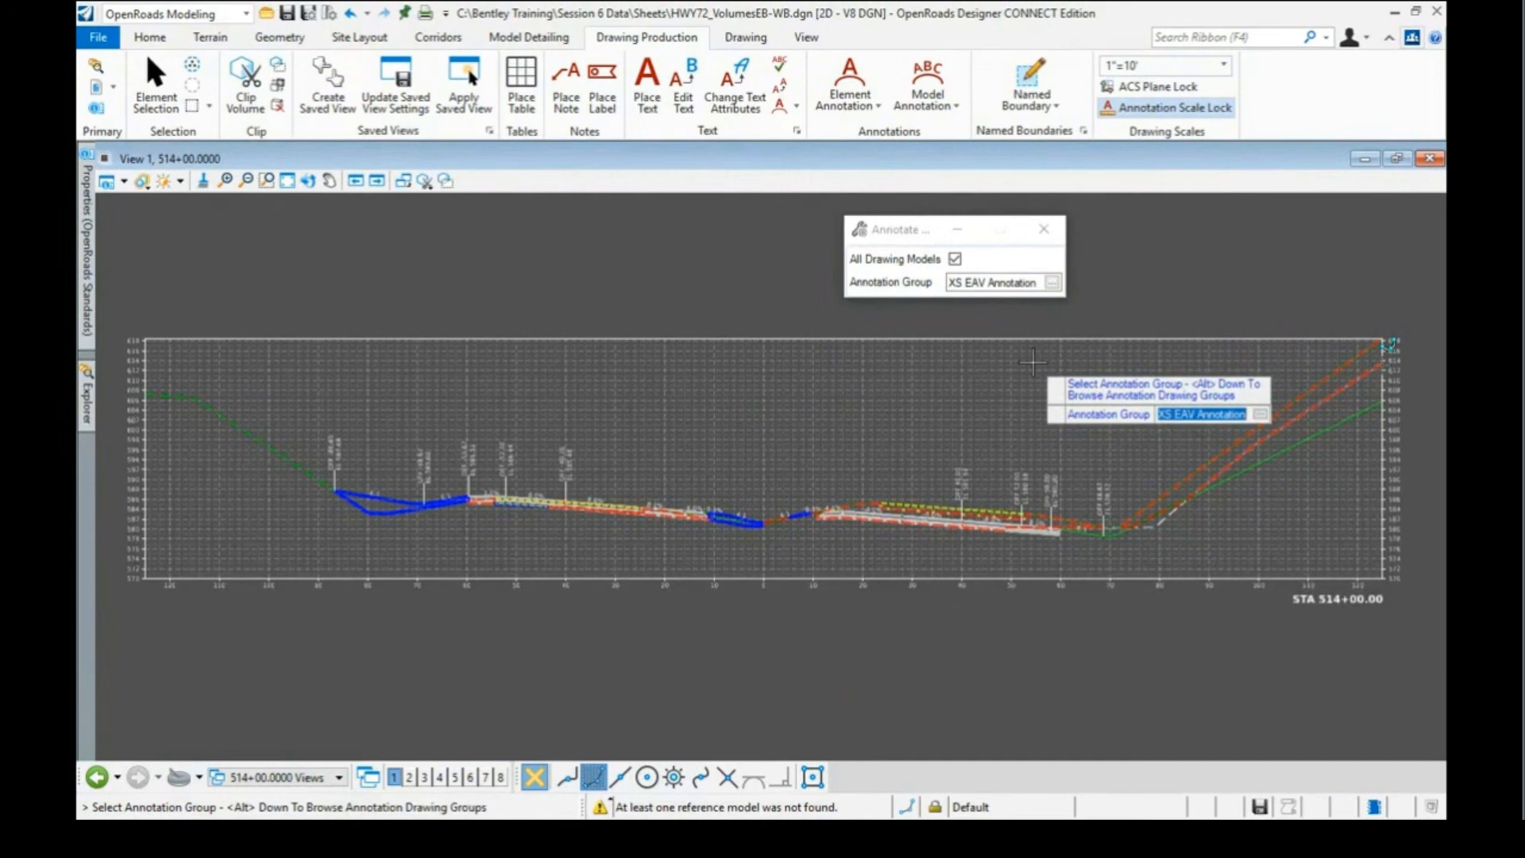
{"action": "left_click", "coordinate": [1033, 363]}
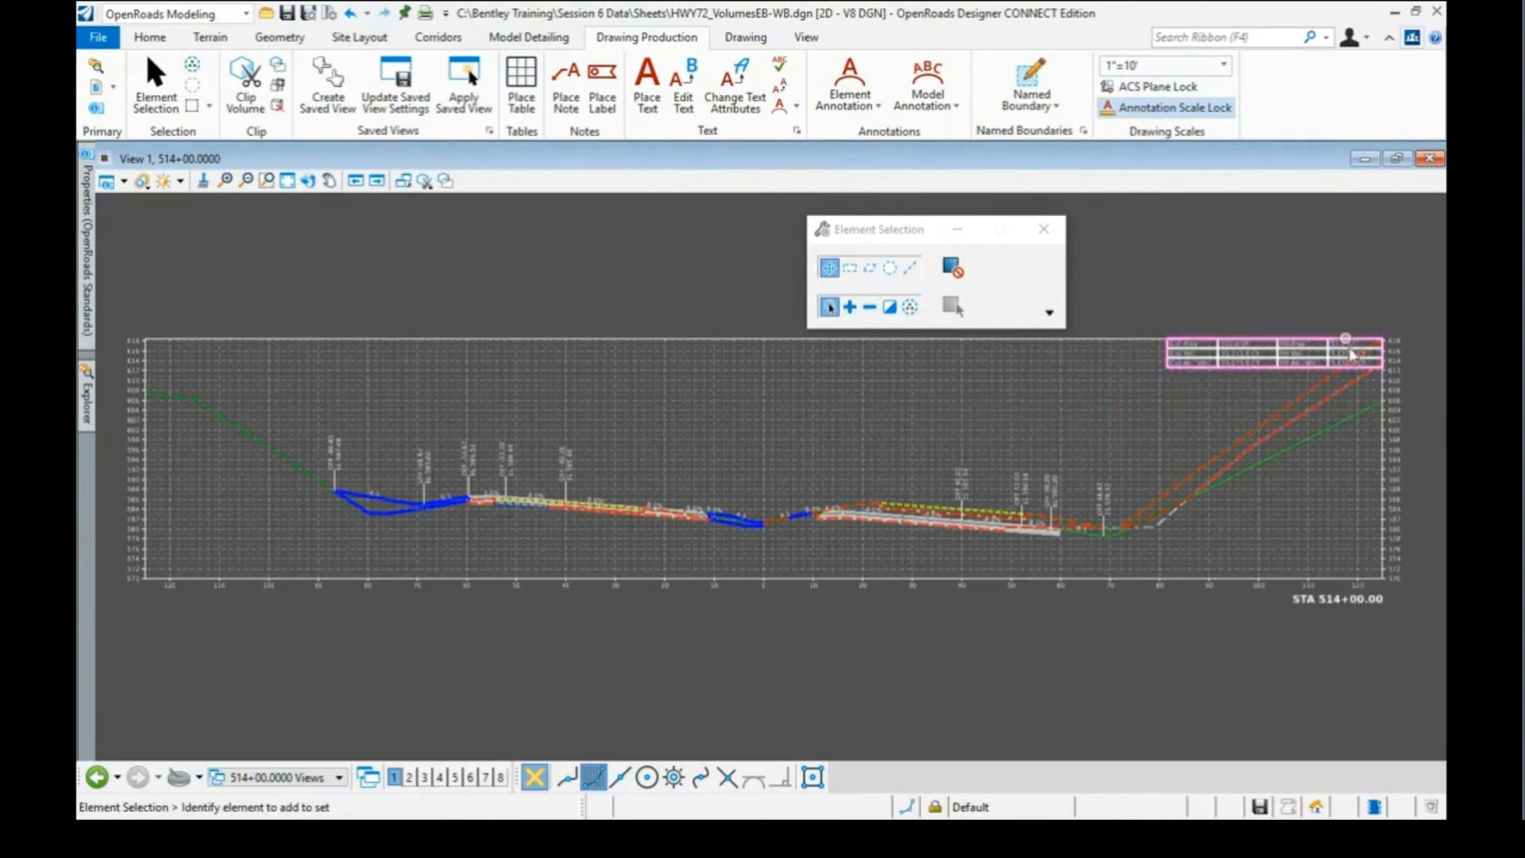
Examine the cut and fill area and volume table on the station 514+00 cross section
{"action": "scroll", "coordinate": [1207, 353], "scroll_direction": "up", "scroll_amount": 4}
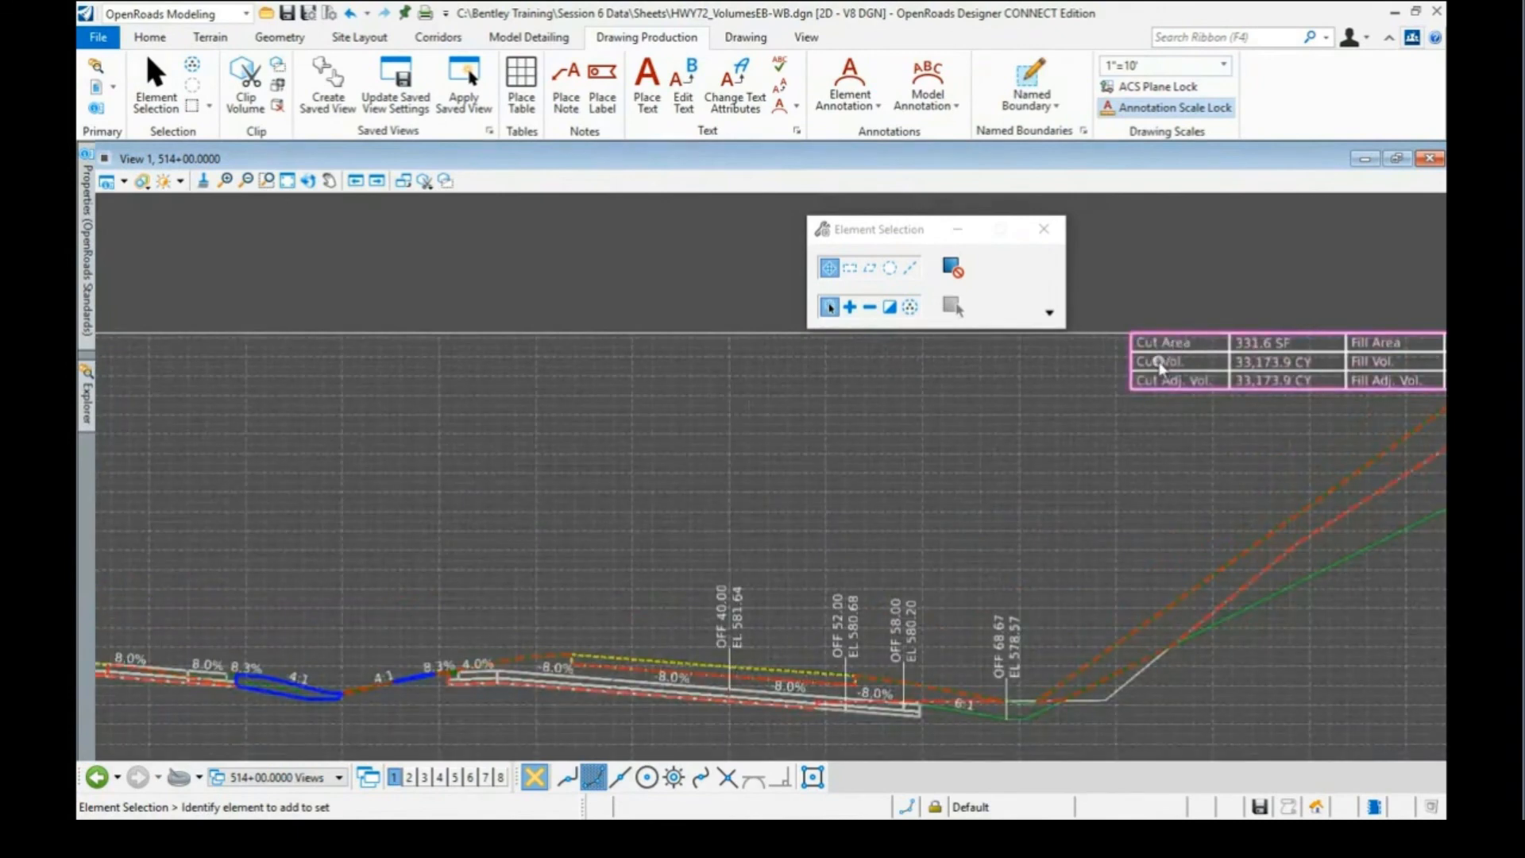
{"action": "scroll", "coordinate": [1160, 365], "scroll_direction": "down", "scroll_amount": 2}
{"action": "scroll", "coordinate": [1271, 381], "scroll_direction": "down", "scroll_amount": 2}
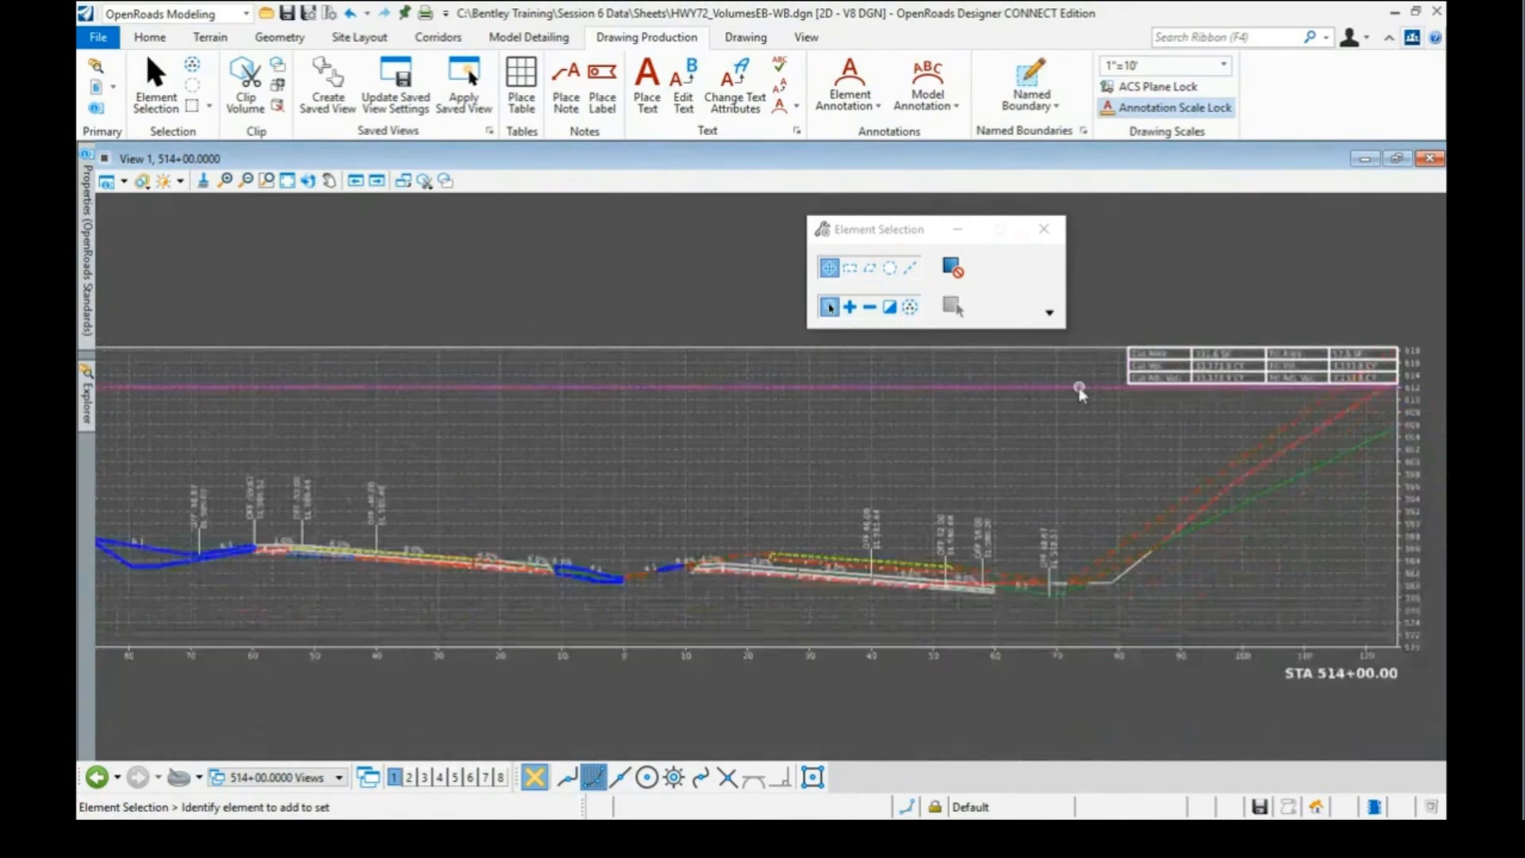
{"action": "scroll", "coordinate": [1292, 381], "scroll_direction": "up", "scroll_amount": 1}
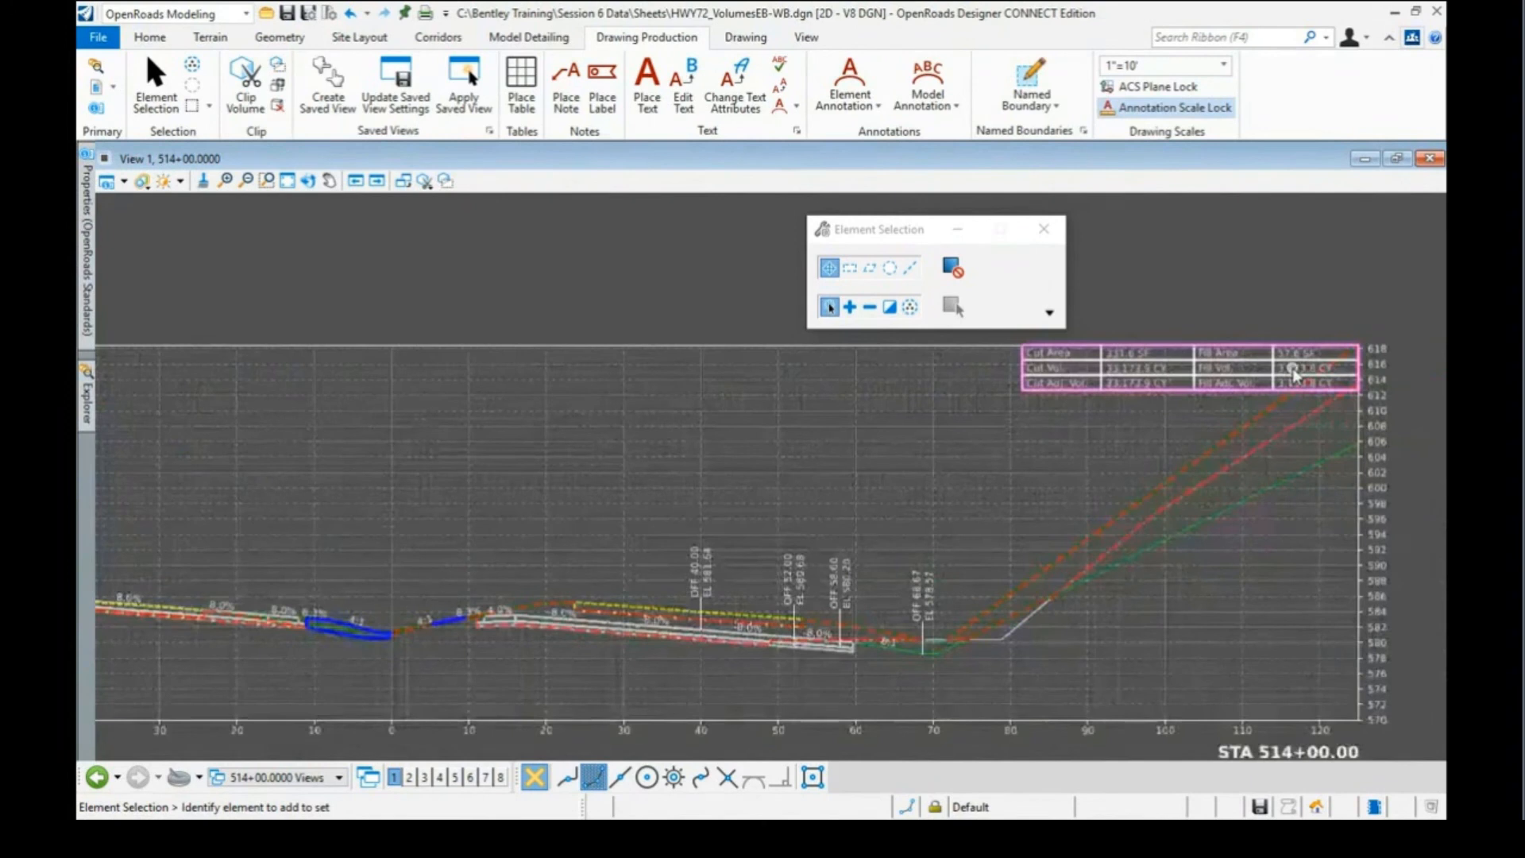
{"action": "scroll", "coordinate": [1292, 373], "scroll_direction": "up", "scroll_amount": 1}
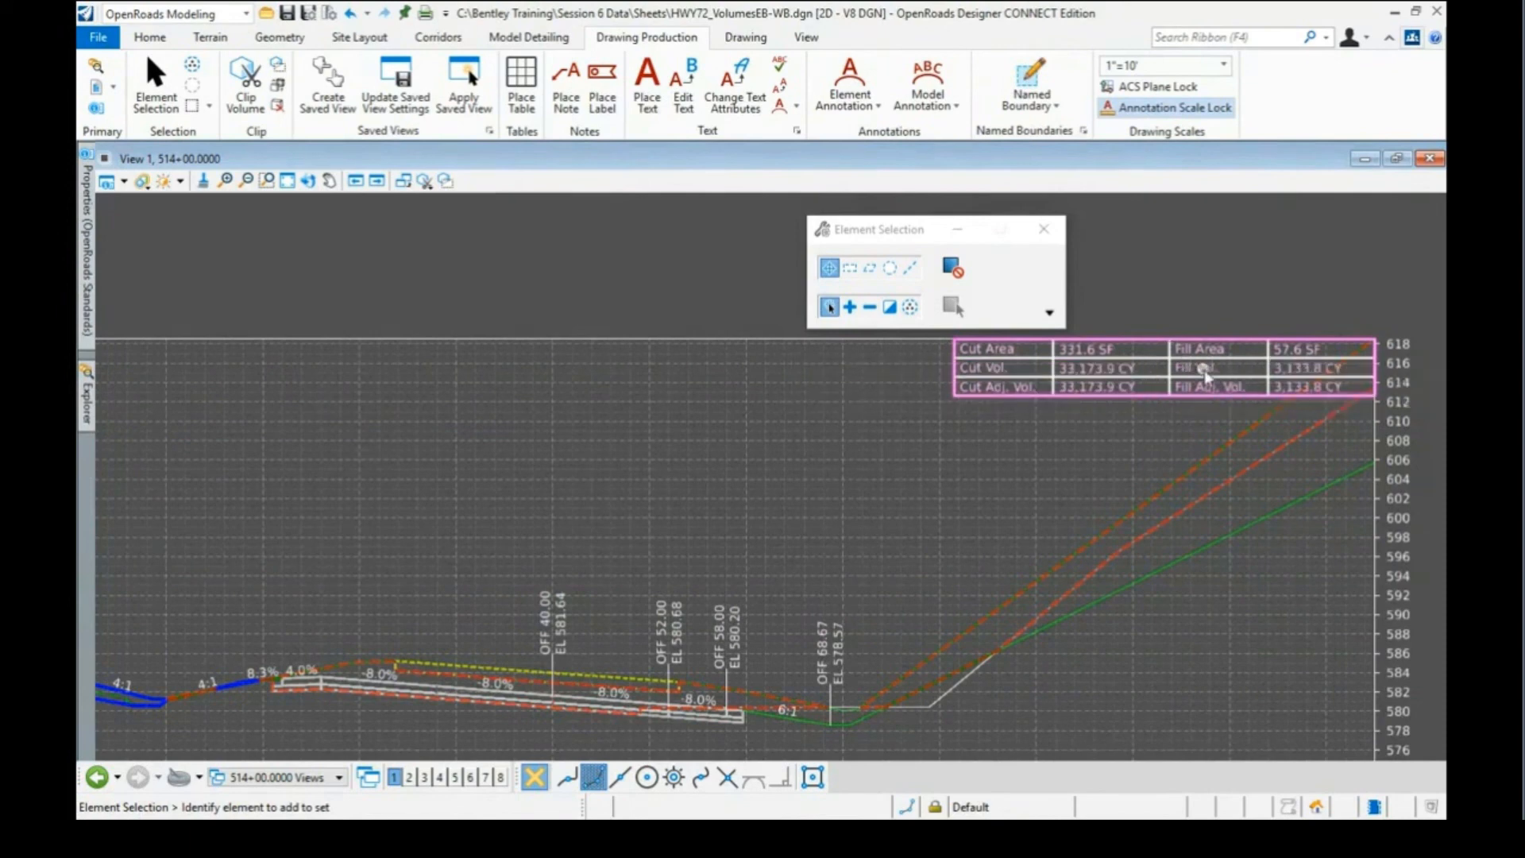
{"action": "scroll", "coordinate": [1193, 355], "scroll_direction": "down", "scroll_amount": 1}
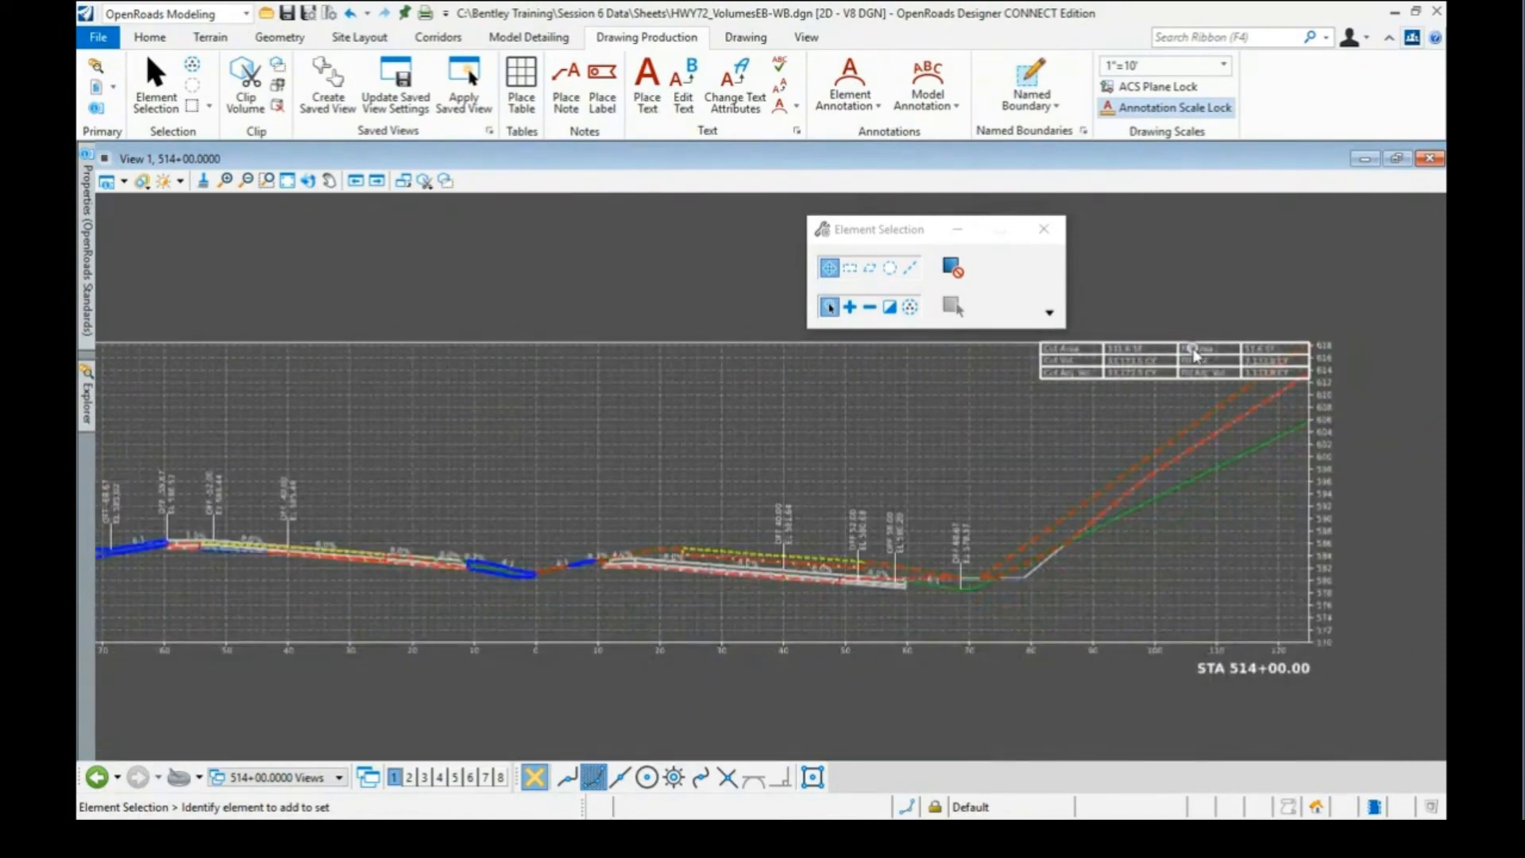
{"action": "scroll", "coordinate": [1194, 355], "scroll_direction": "down", "scroll_amount": 1}
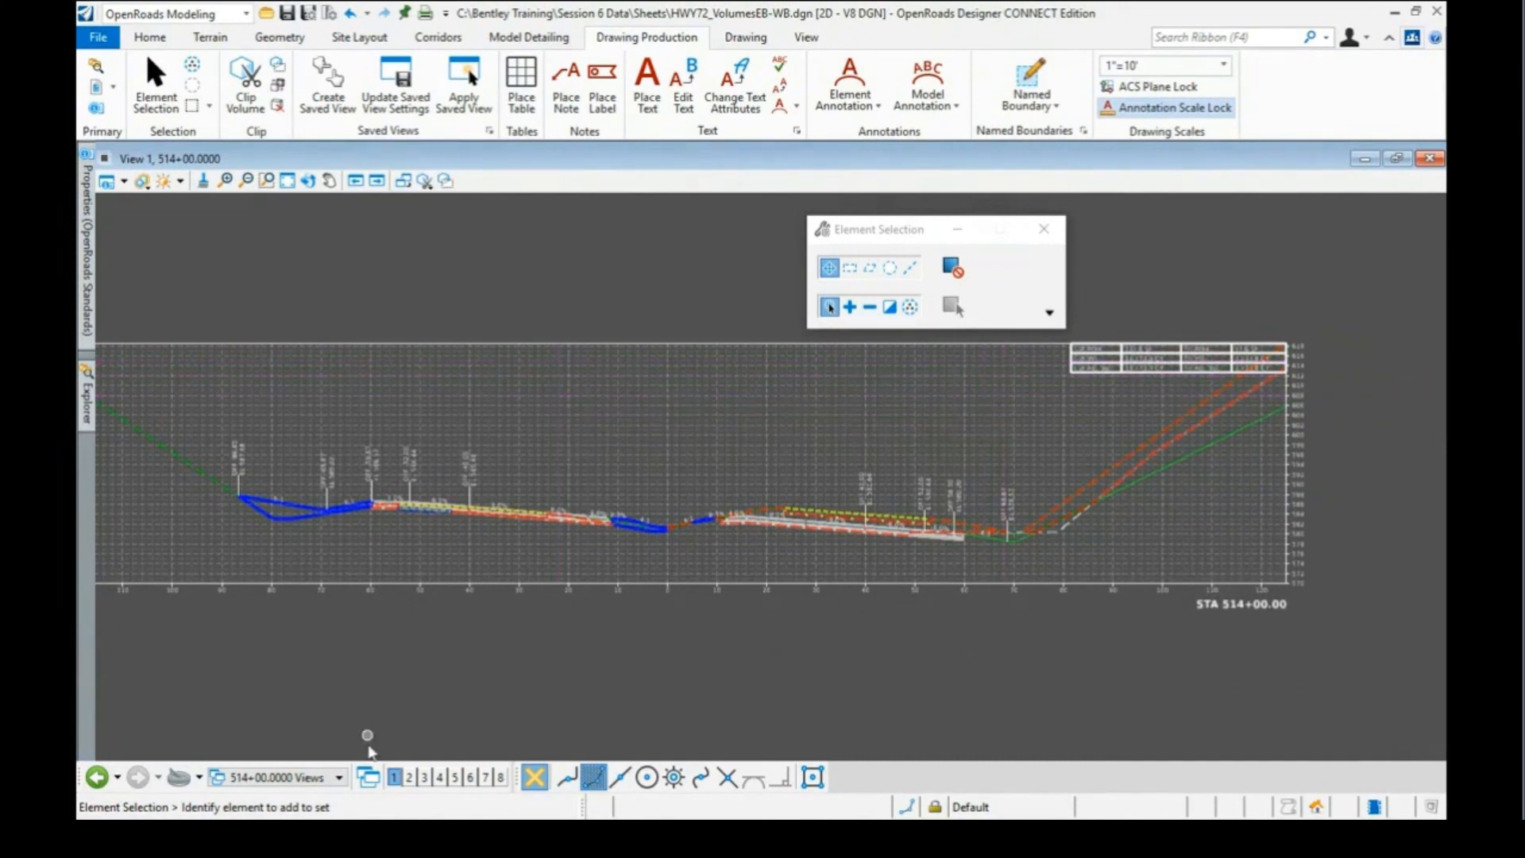
Return from the station 514+00 drawing to the Multi-Model Views view group
{"action": "left_click", "coordinate": [340, 778]}
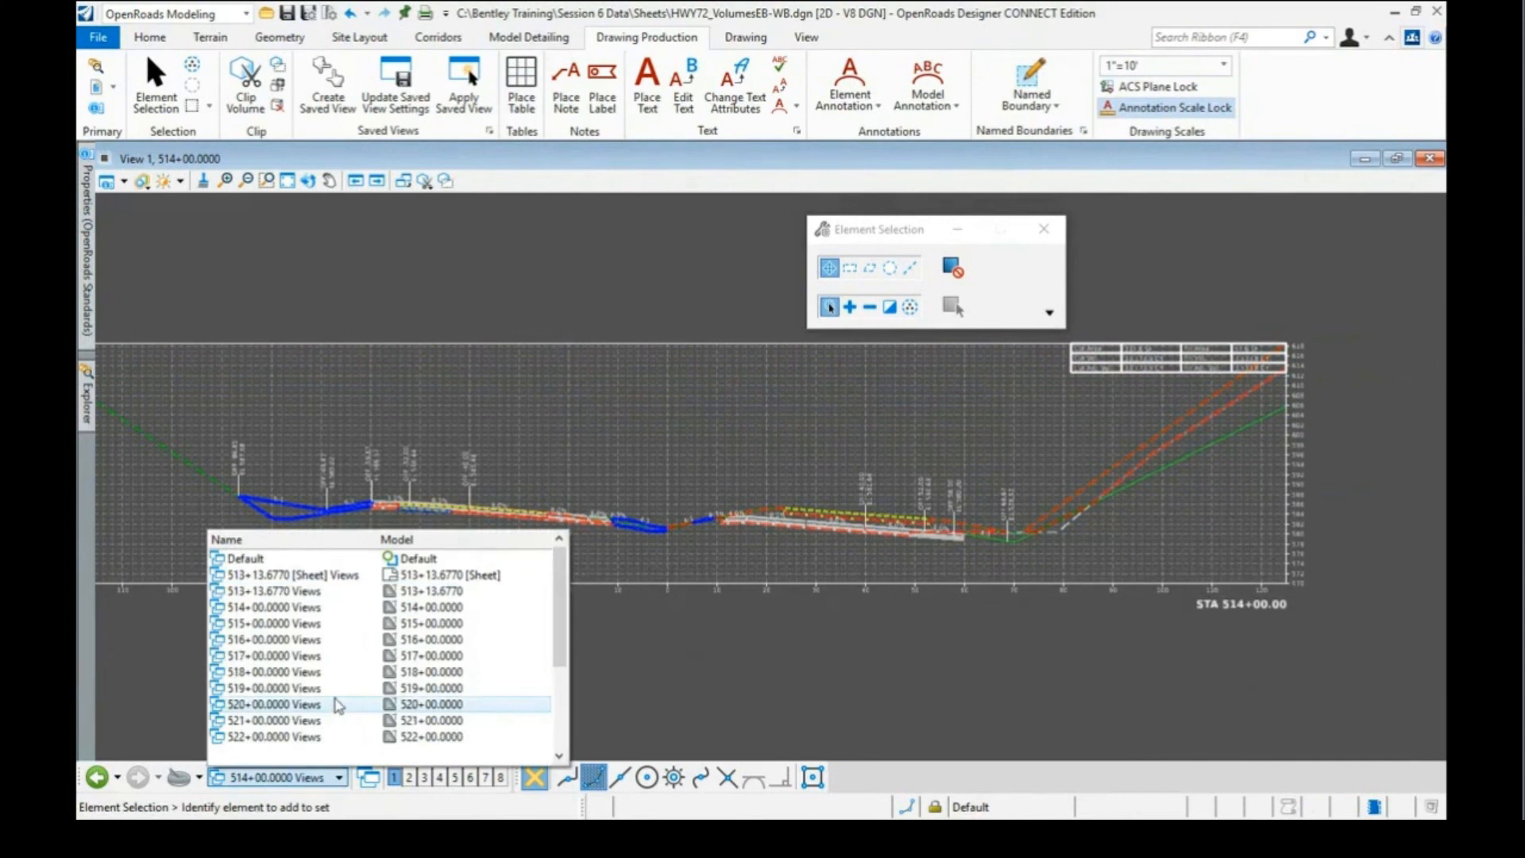
{"action": "scroll", "coordinate": [334, 699], "scroll_direction": "down", "scroll_amount": 3}
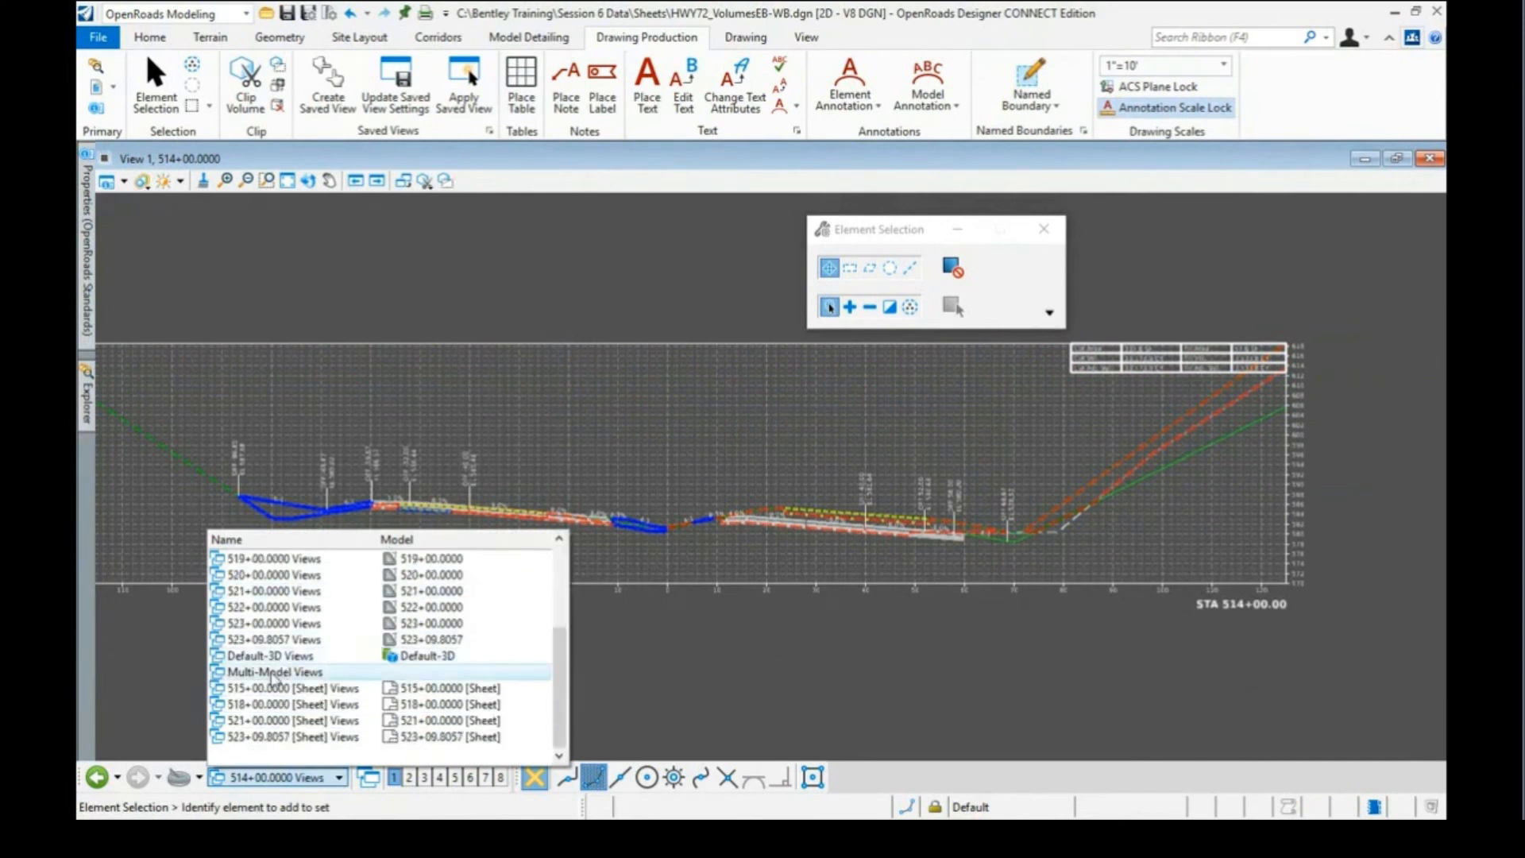
{"action": "left_click", "coordinate": [274, 673]}
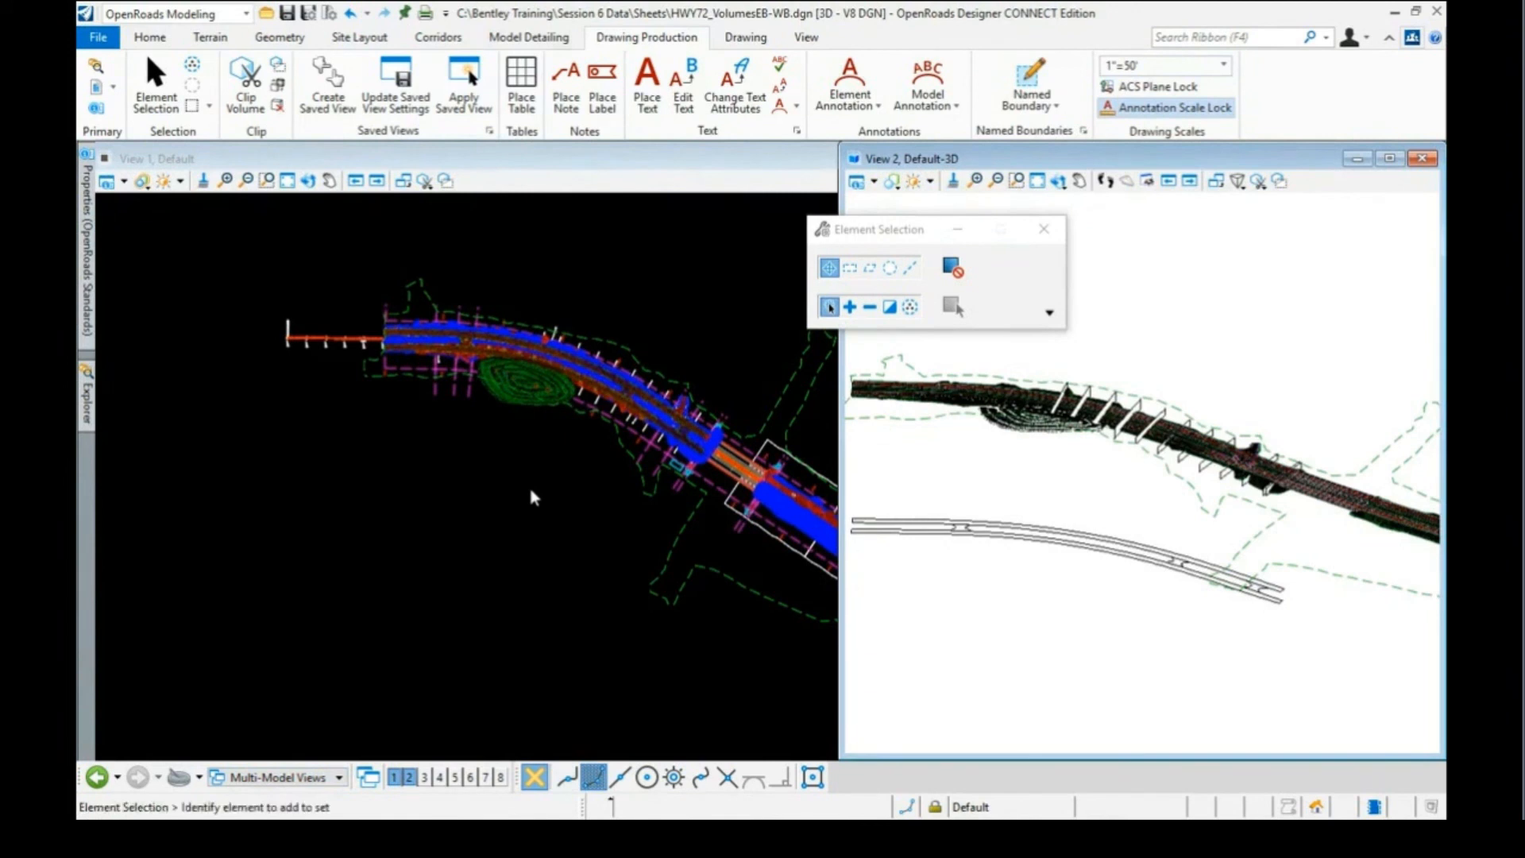
Start a Mass Haul Diagram from the civil analysis tools for the plan view, using the Interval method
{"action": "left_click", "coordinate": [534, 497]}
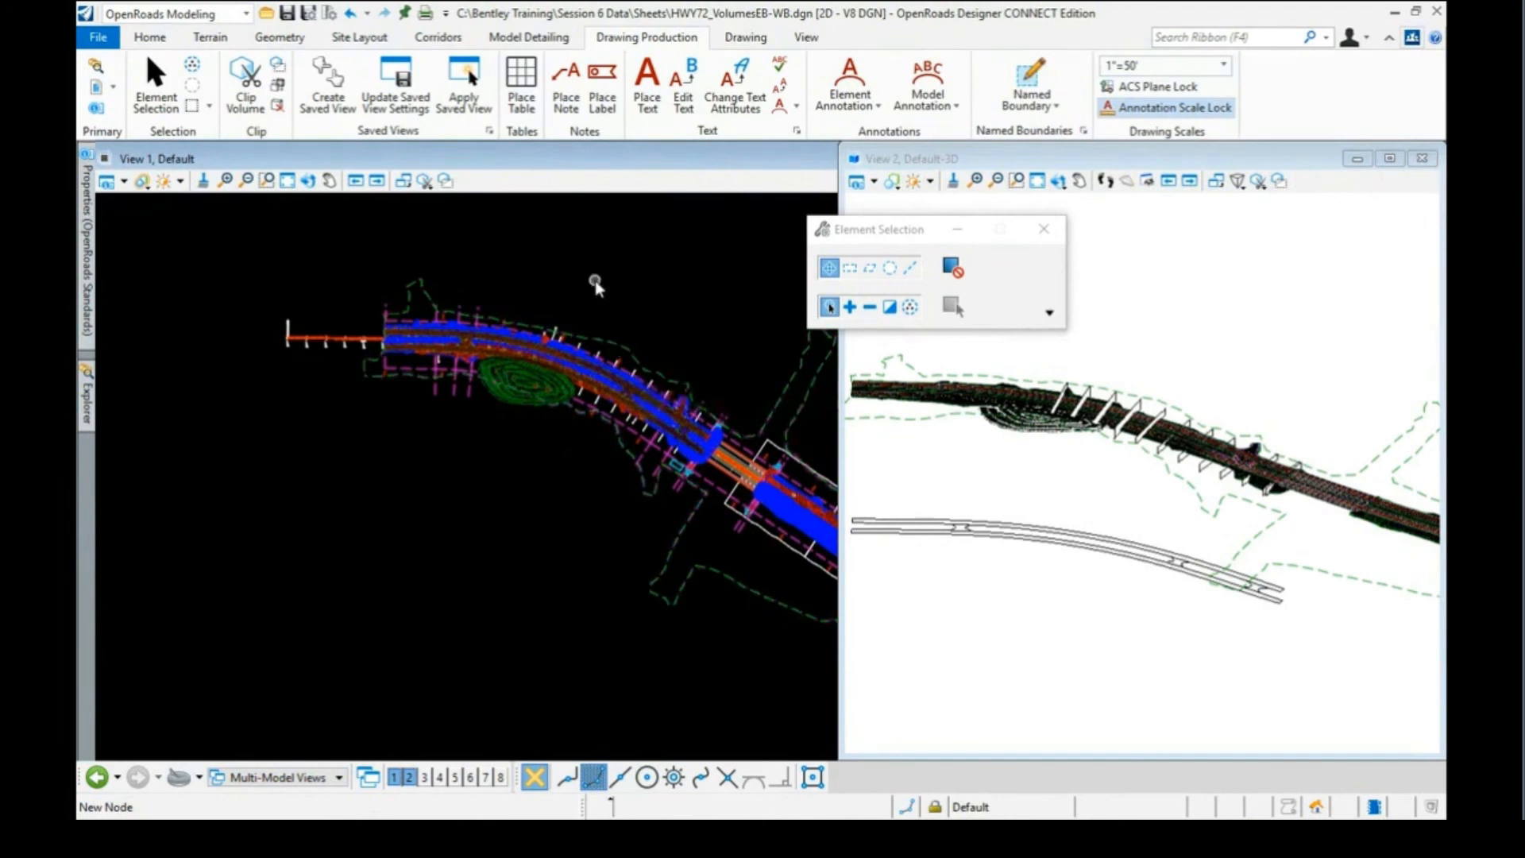
{"action": "left_click", "coordinate": [155, 41]}
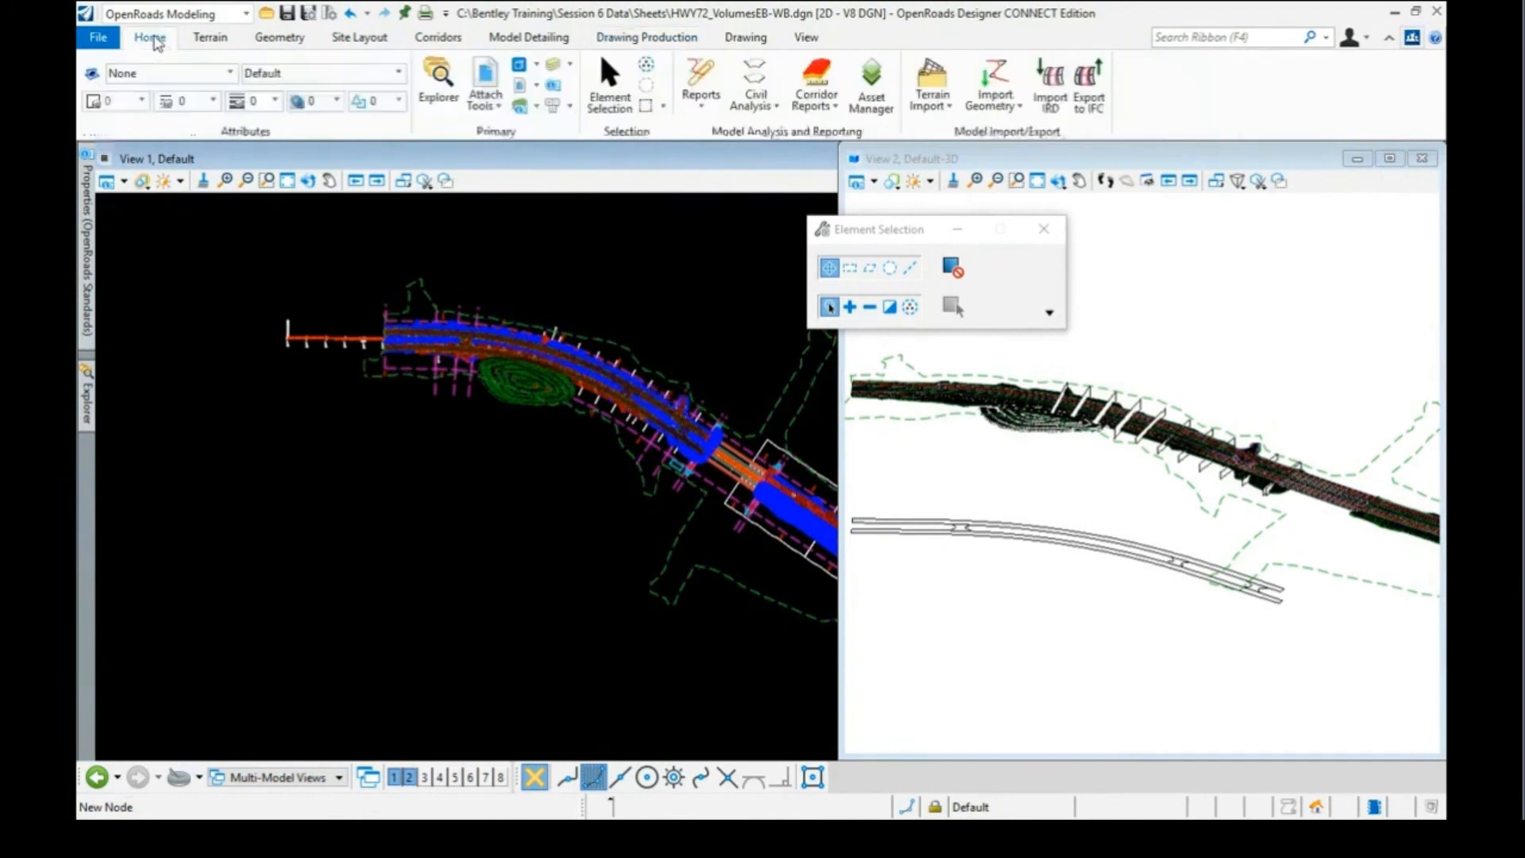
{"action": "left_click", "coordinate": [756, 99]}
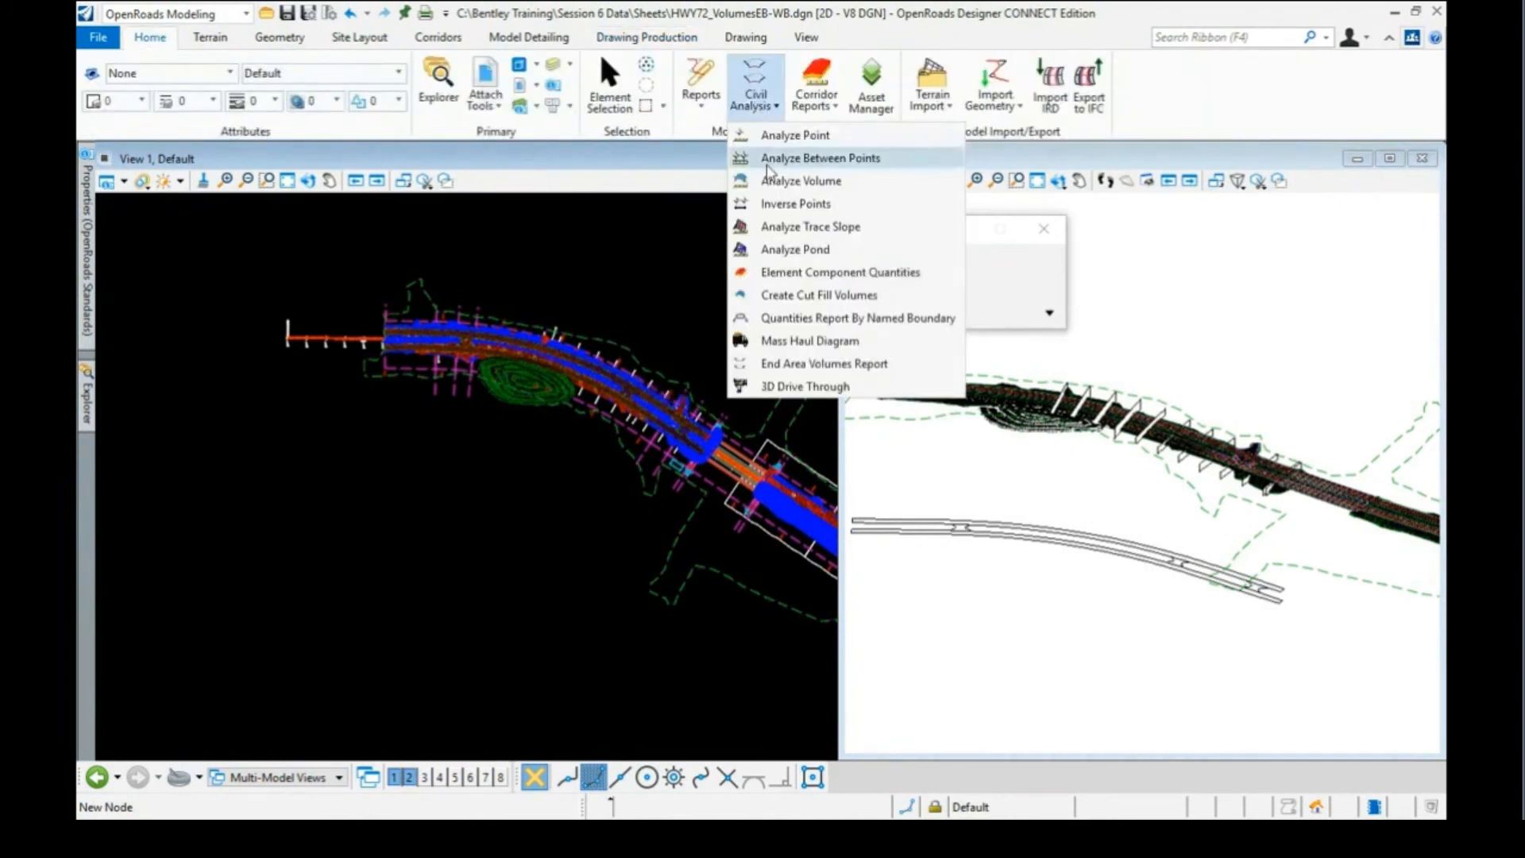
{"action": "left_click", "coordinate": [788, 343]}
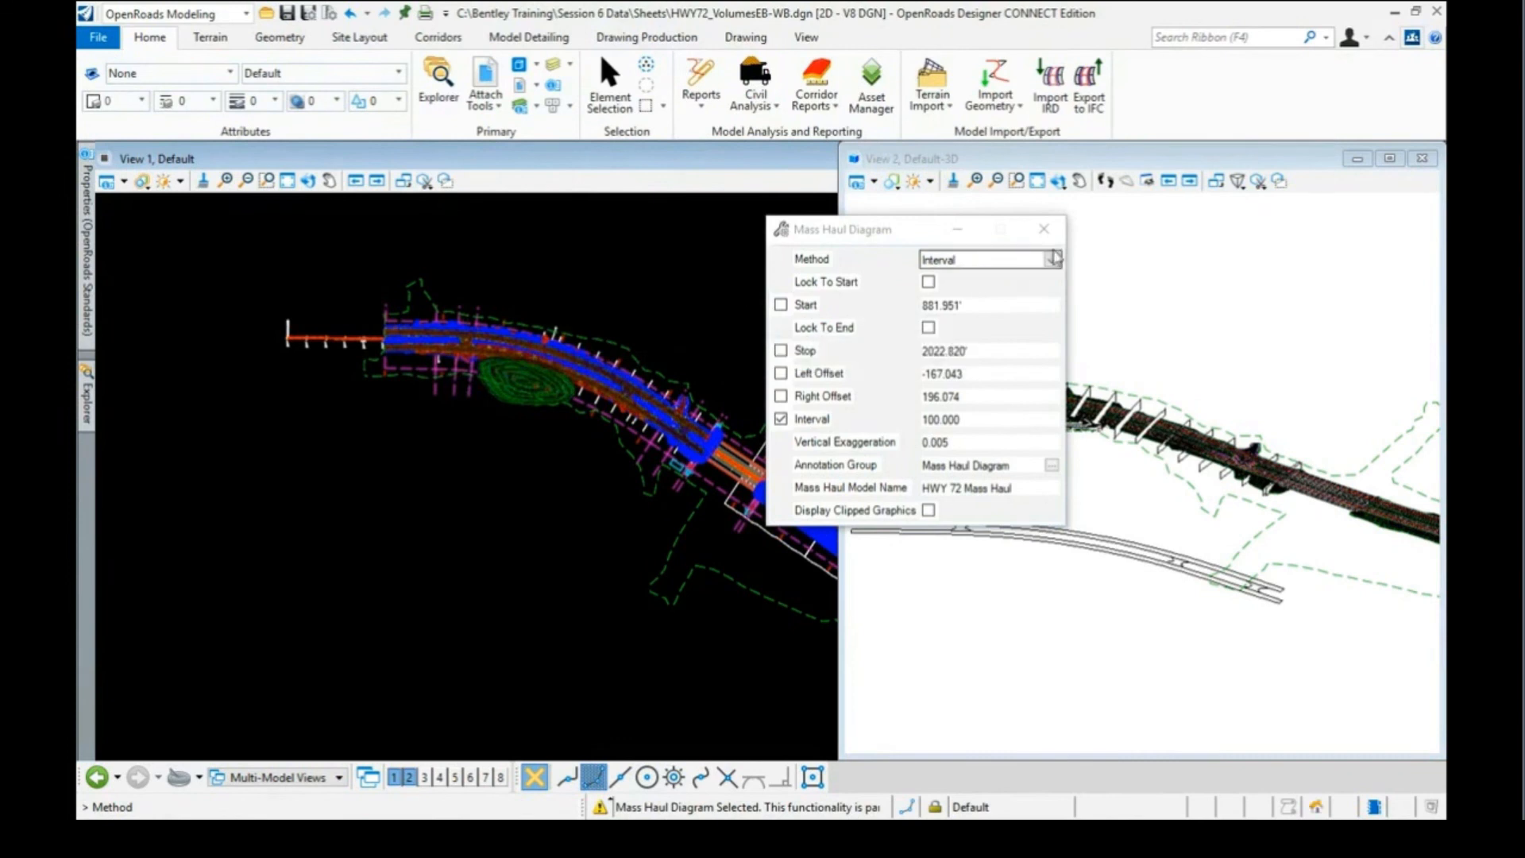
{"action": "left_click", "coordinate": [1052, 261]}
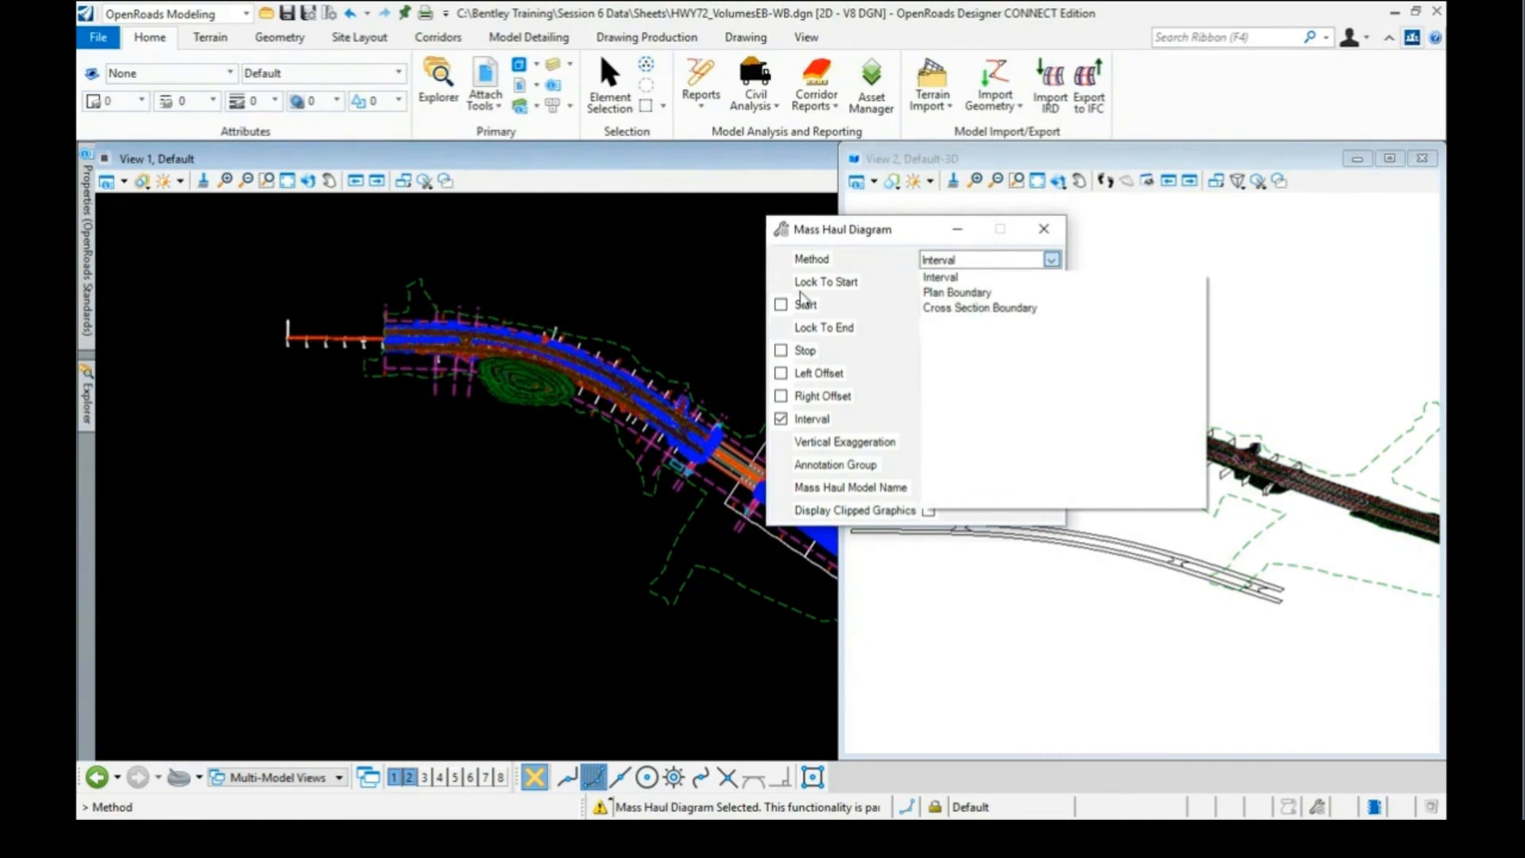
{"action": "left_click", "coordinate": [760, 478]}
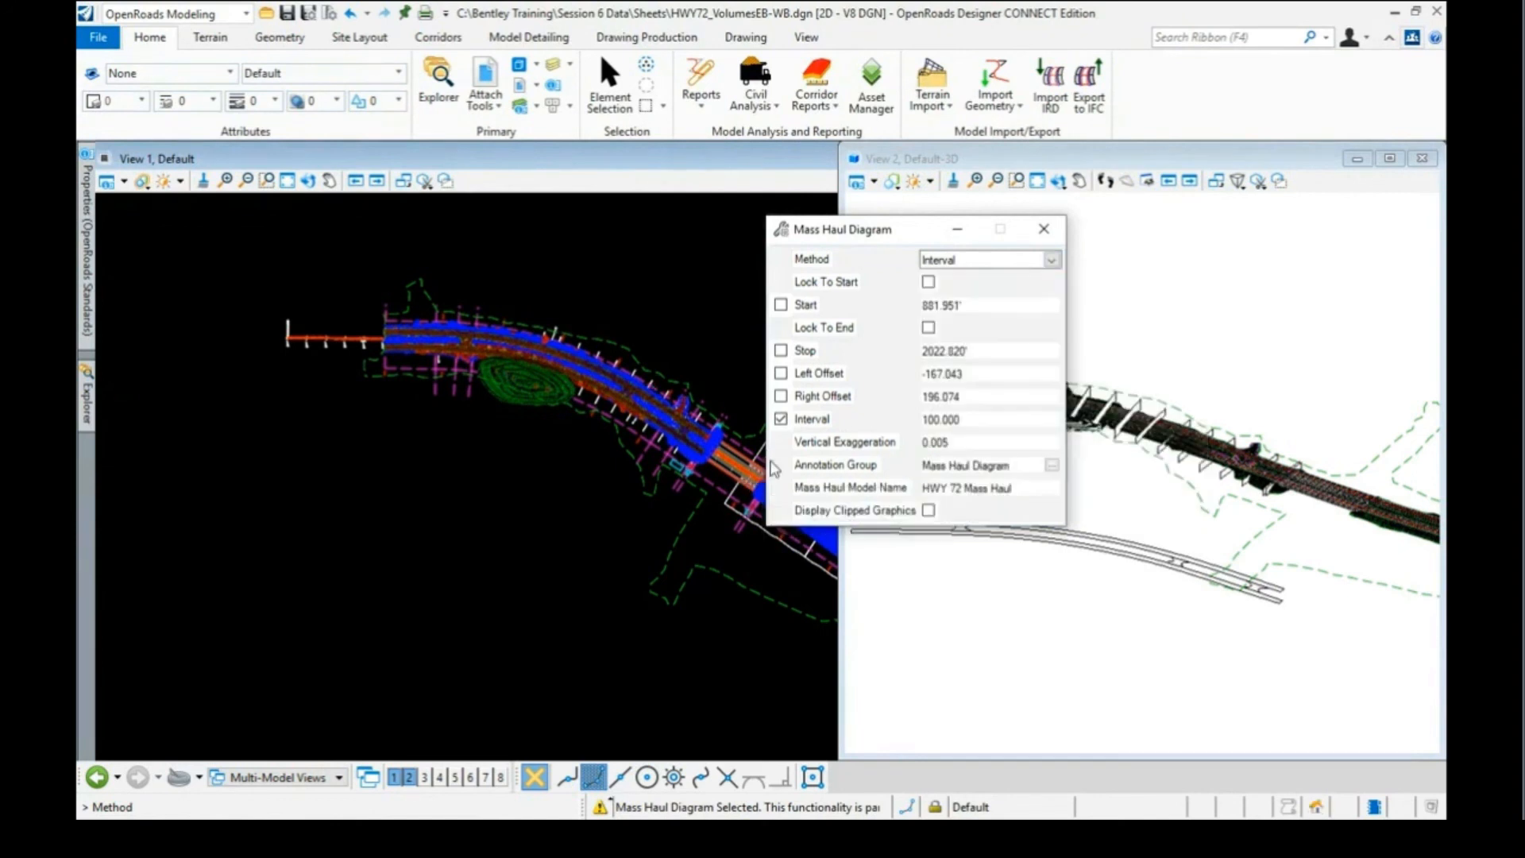
{"action": "left_click_drag", "start_coordinate": [877, 237], "coordinate": [768, 151]}
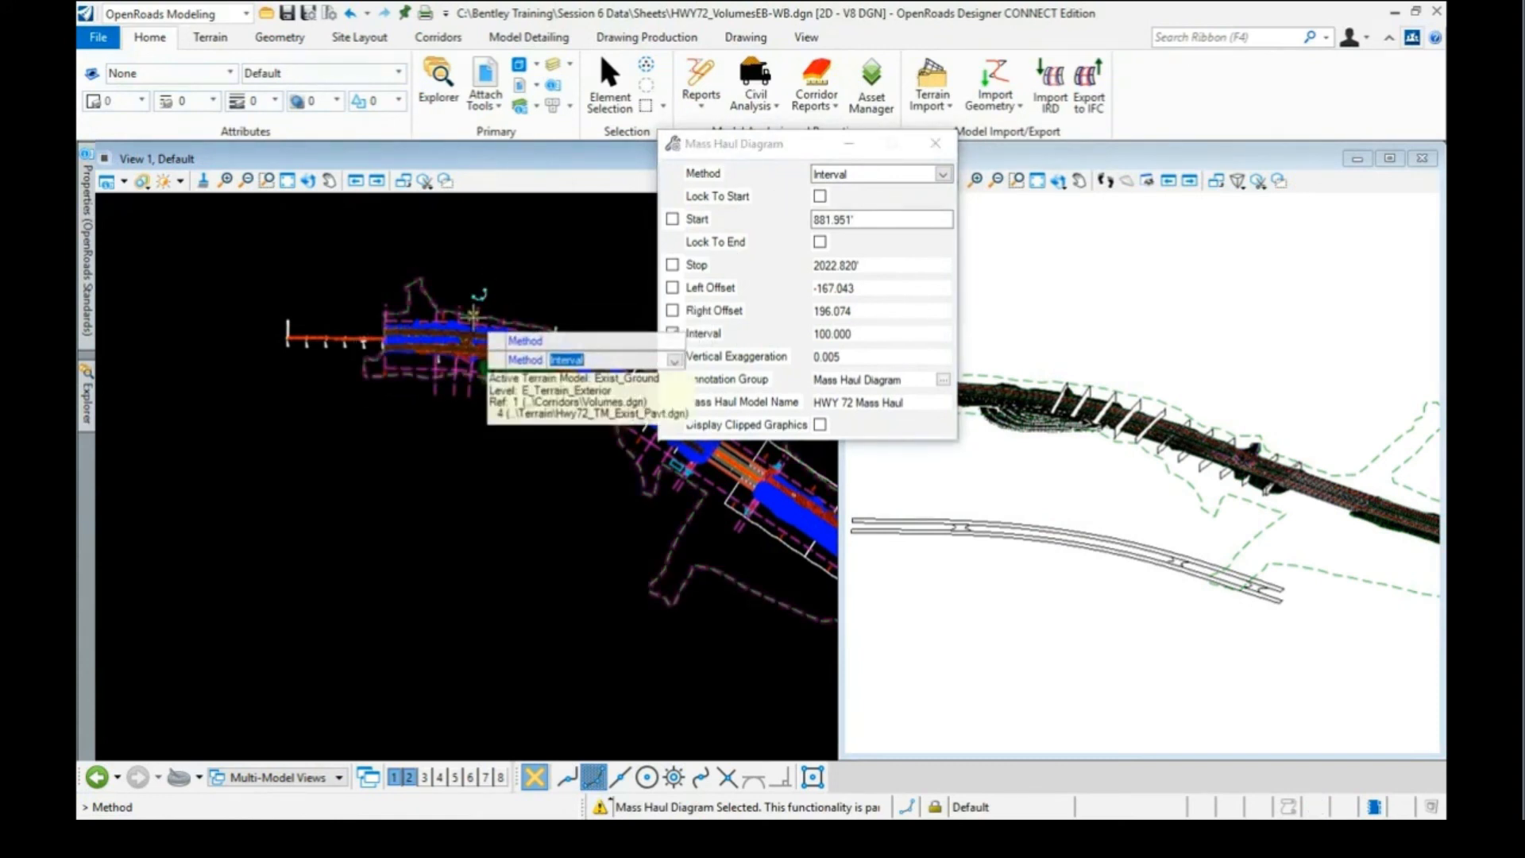
{"action": "left_click", "coordinate": [397, 248]}
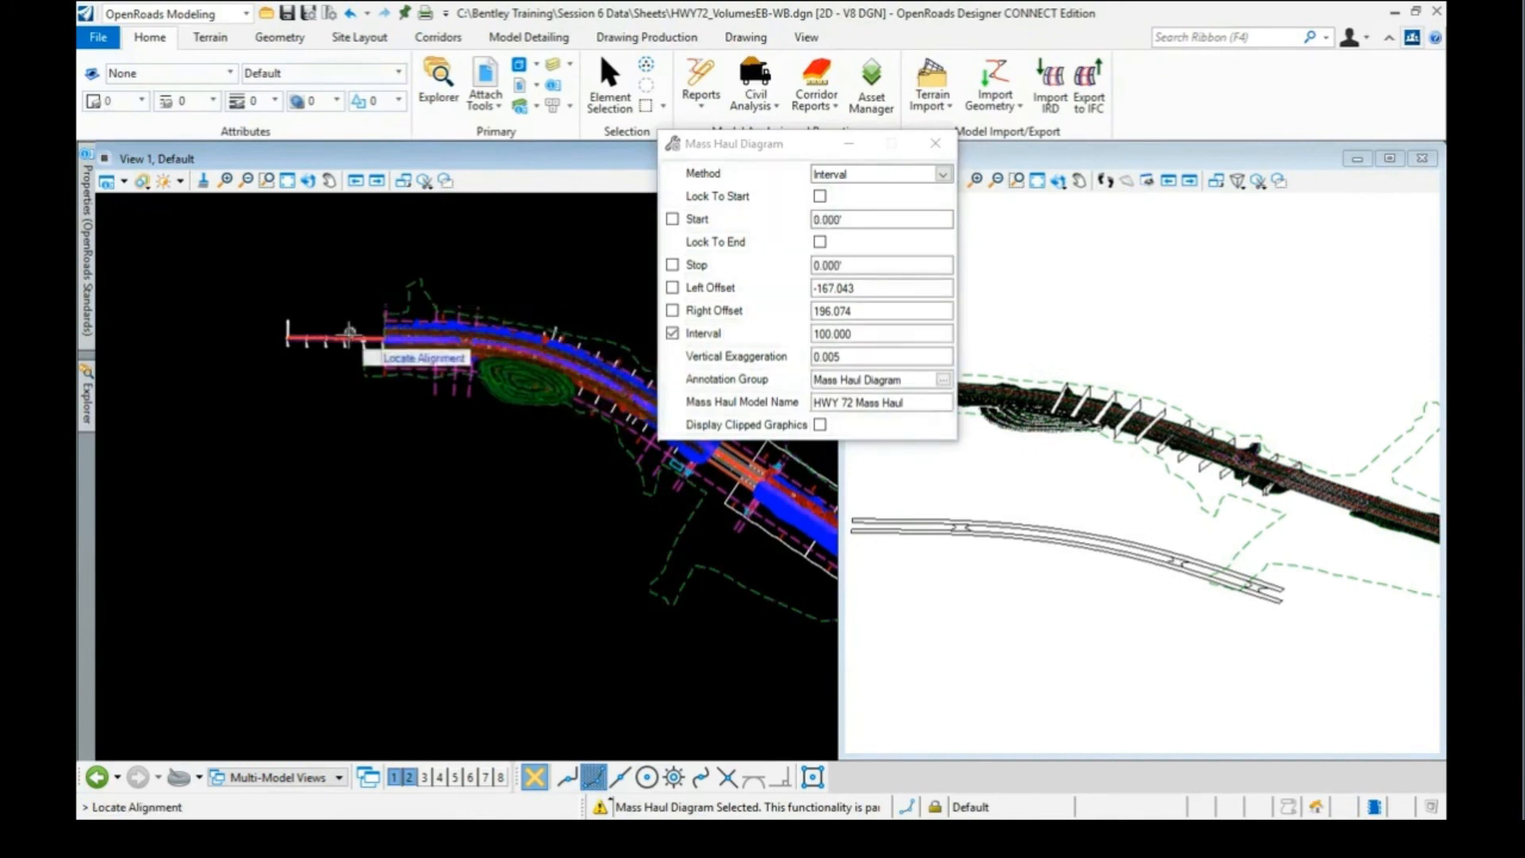
Locate the highway alignment at its west end and set the station range from about 505+95 to about 518+06
{"action": "left_click", "coordinate": [350, 337]}
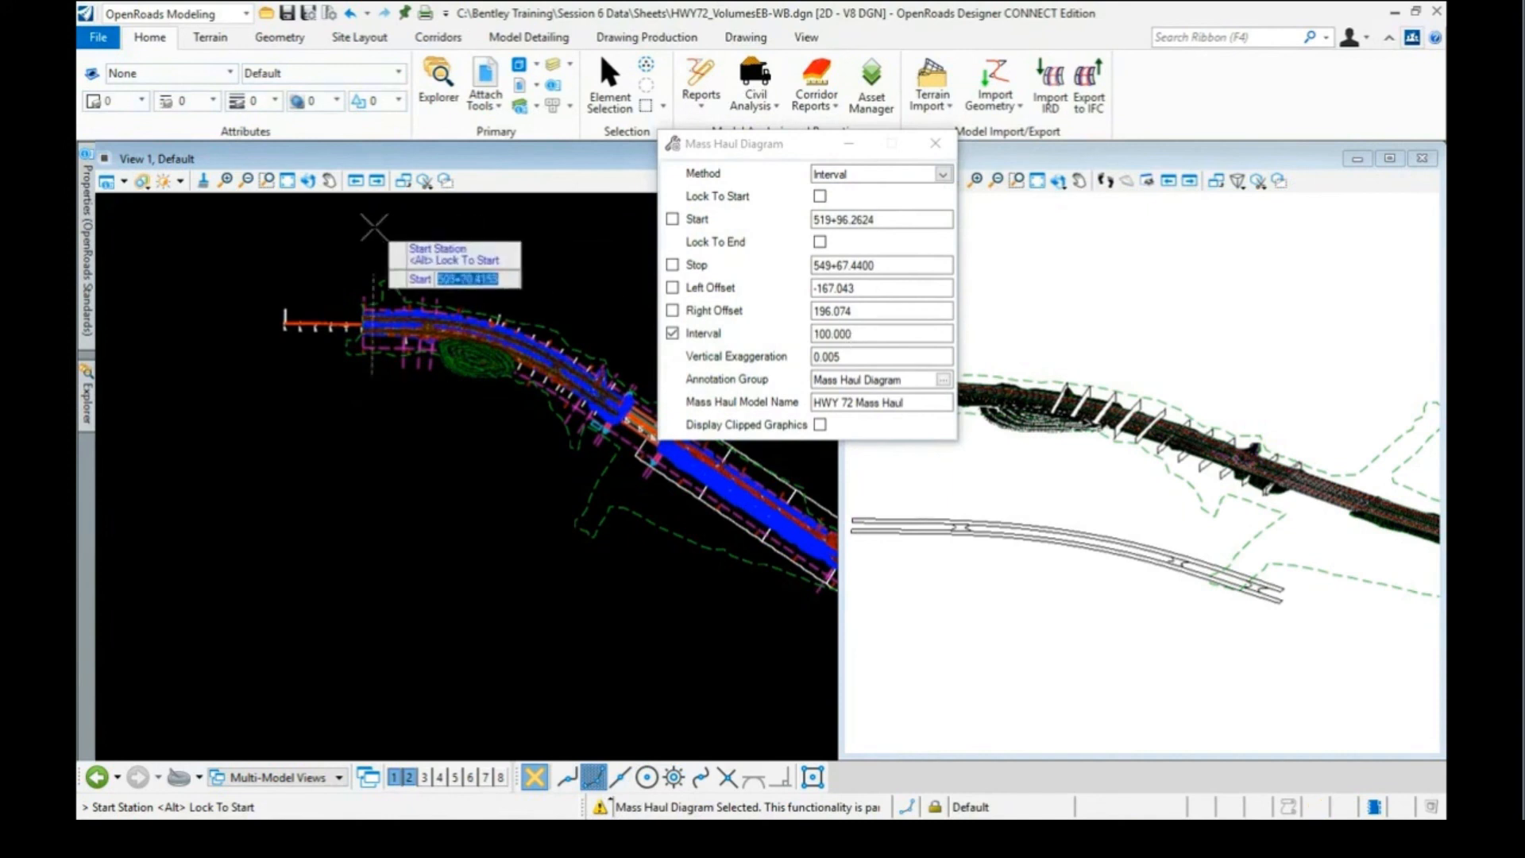
{"action": "left_click", "coordinate": [385, 227]}
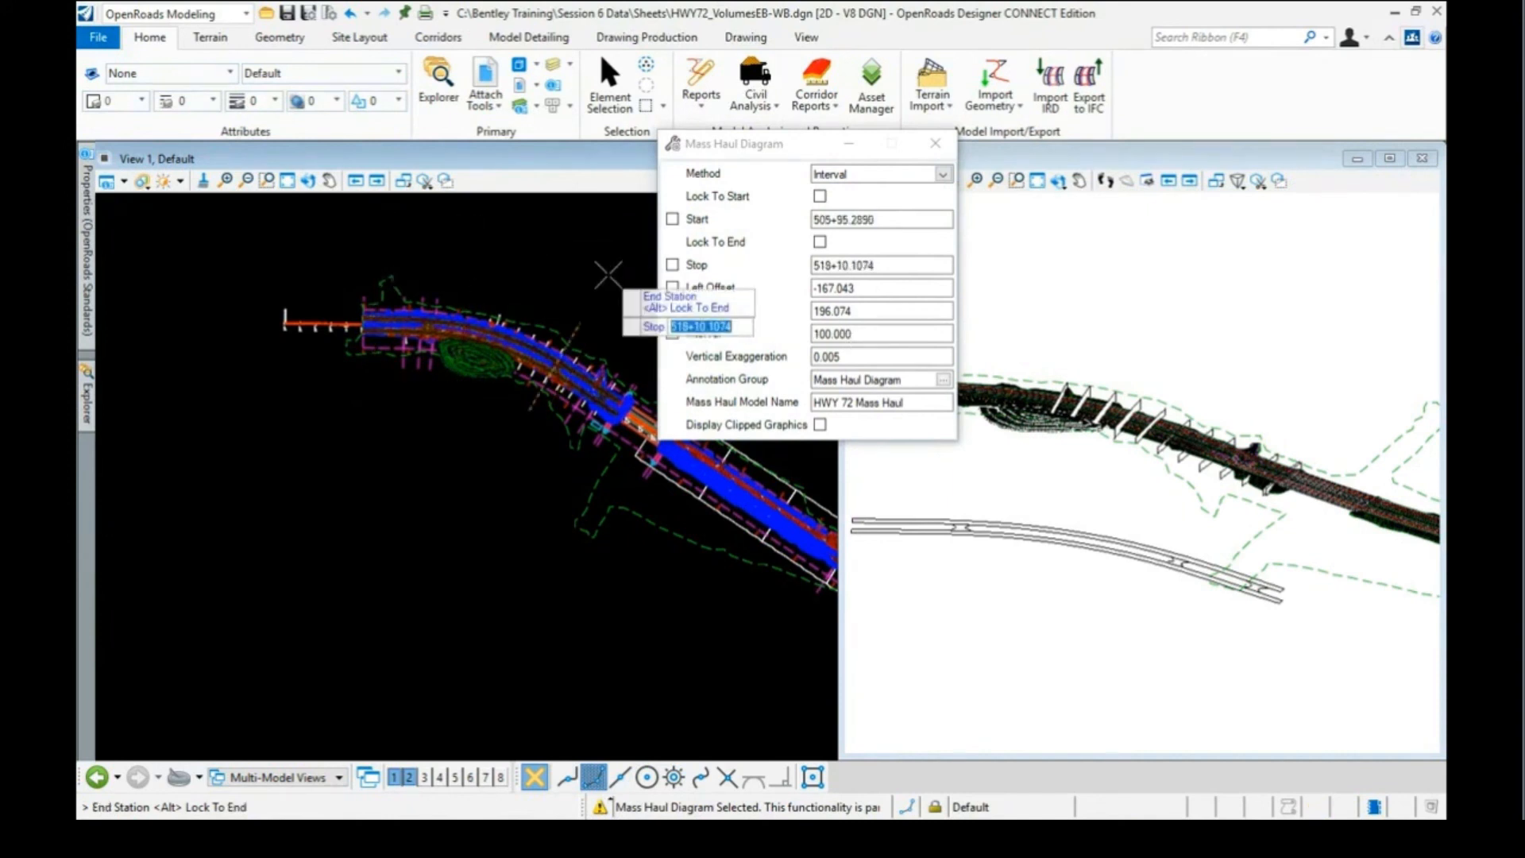
{"action": "left_click", "coordinate": [559, 274]}
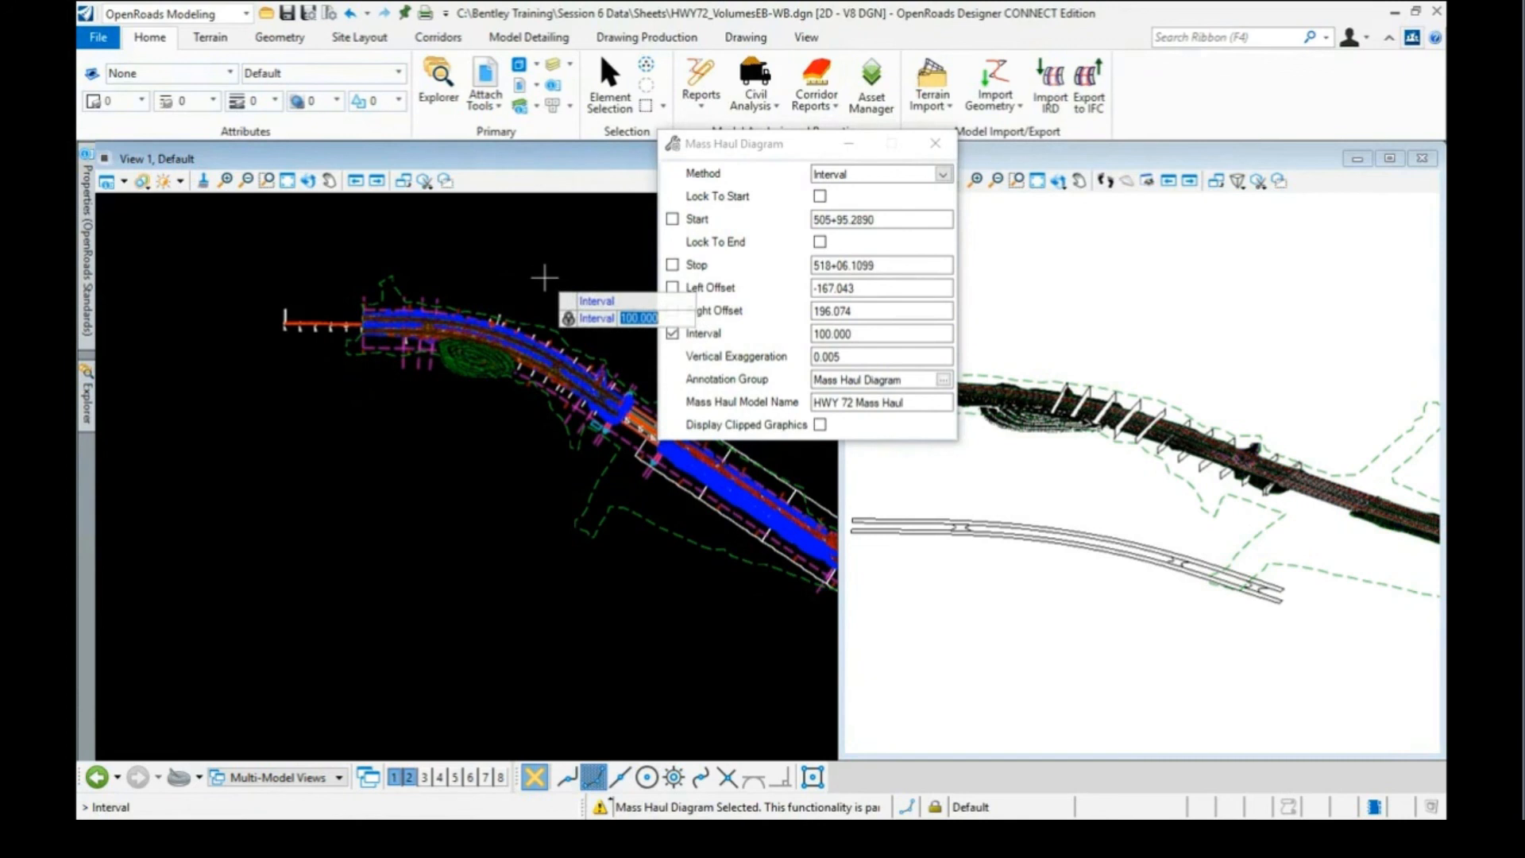
Accept the 100 interval and set the mass haul left offset to about -227
{"action": "left_click", "coordinate": [544, 278]}
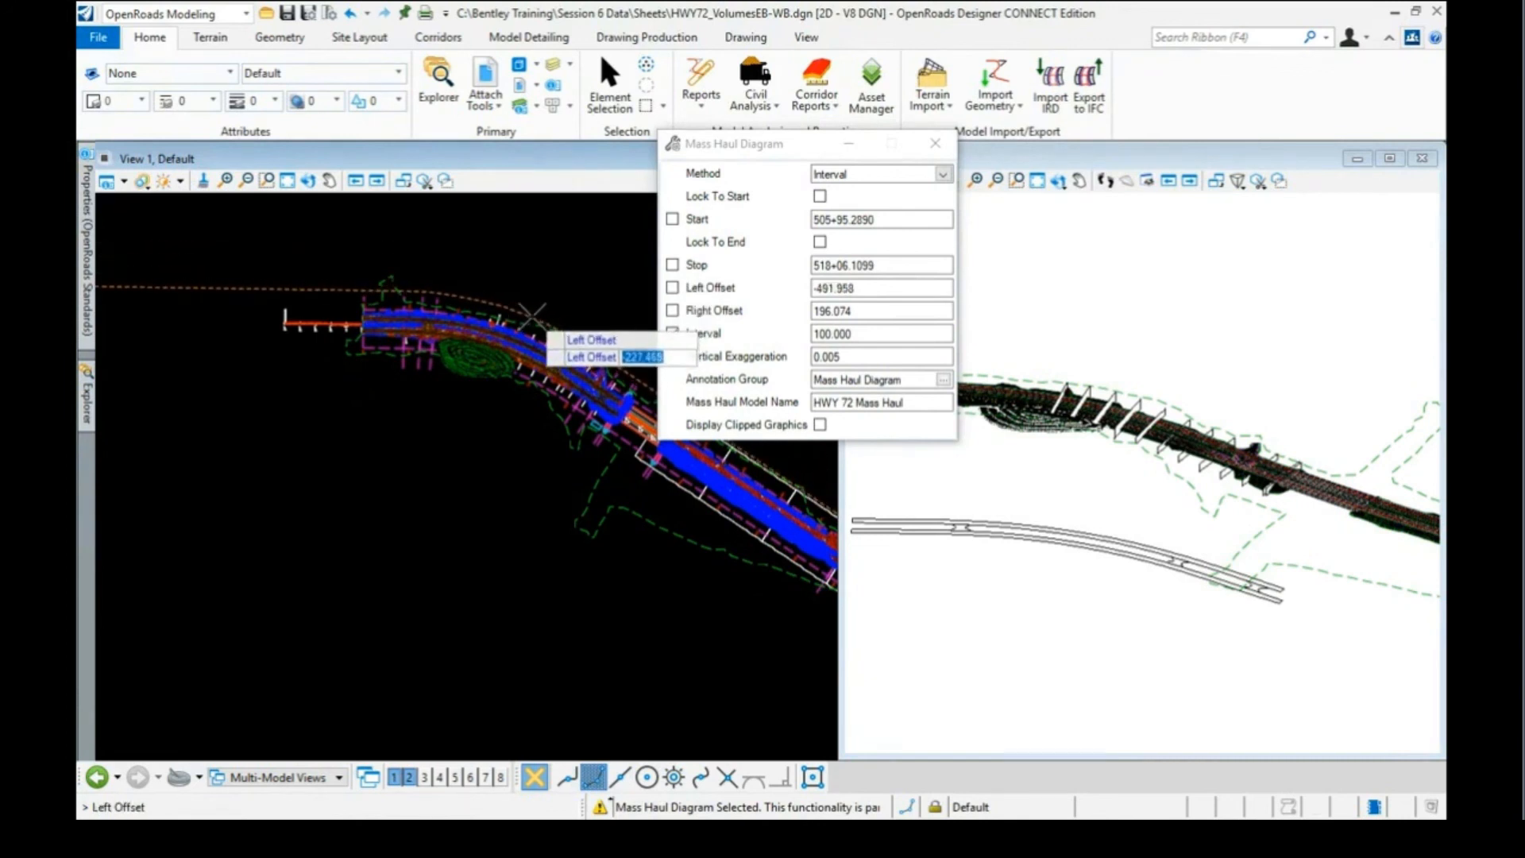
{"action": "left_click", "coordinate": [531, 316]}
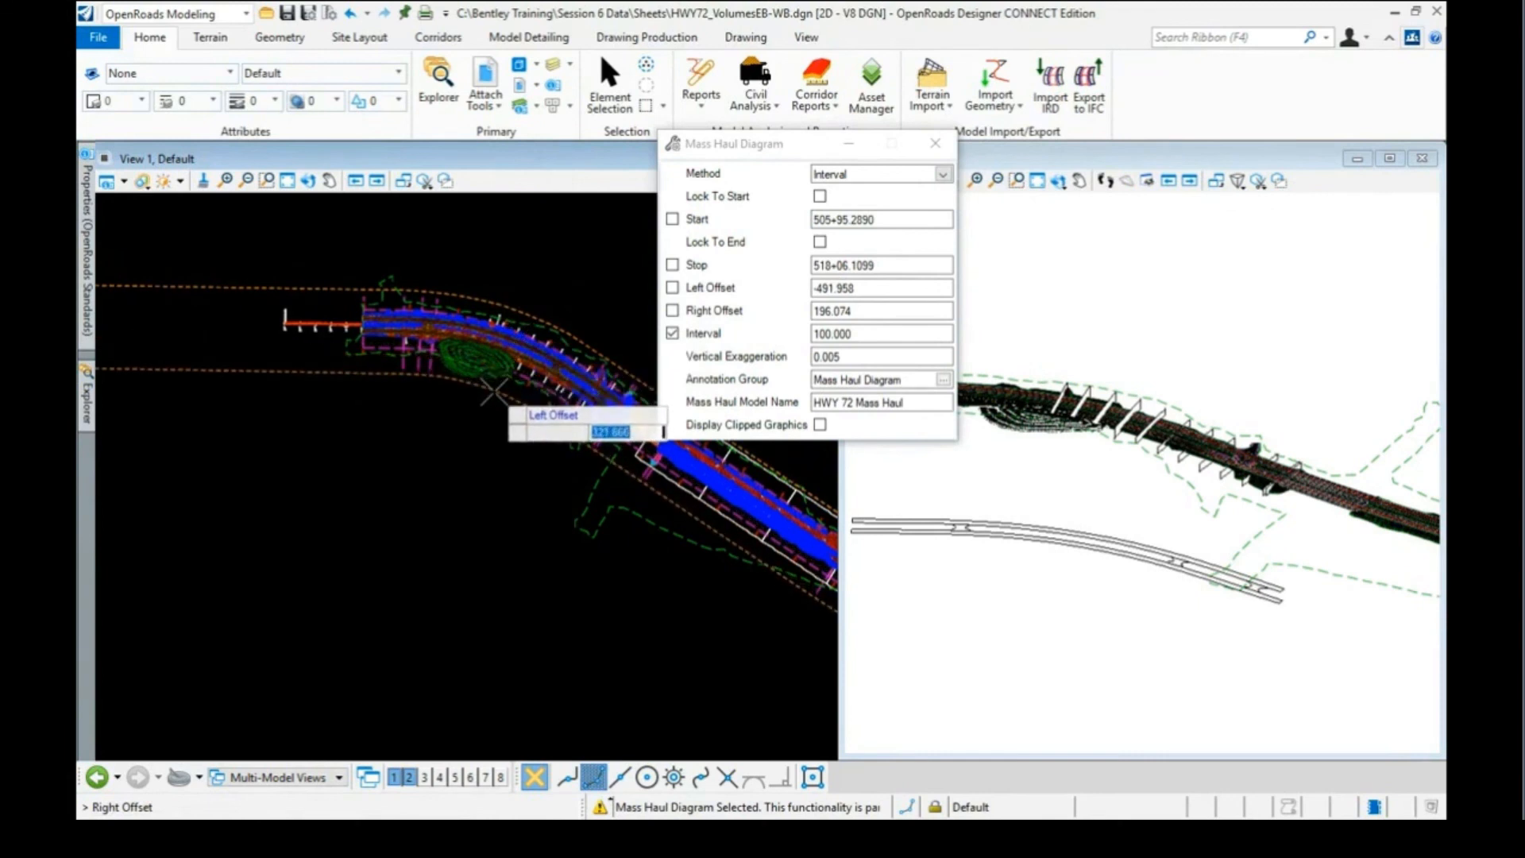
{"action": "left_click", "coordinate": [548, 307]}
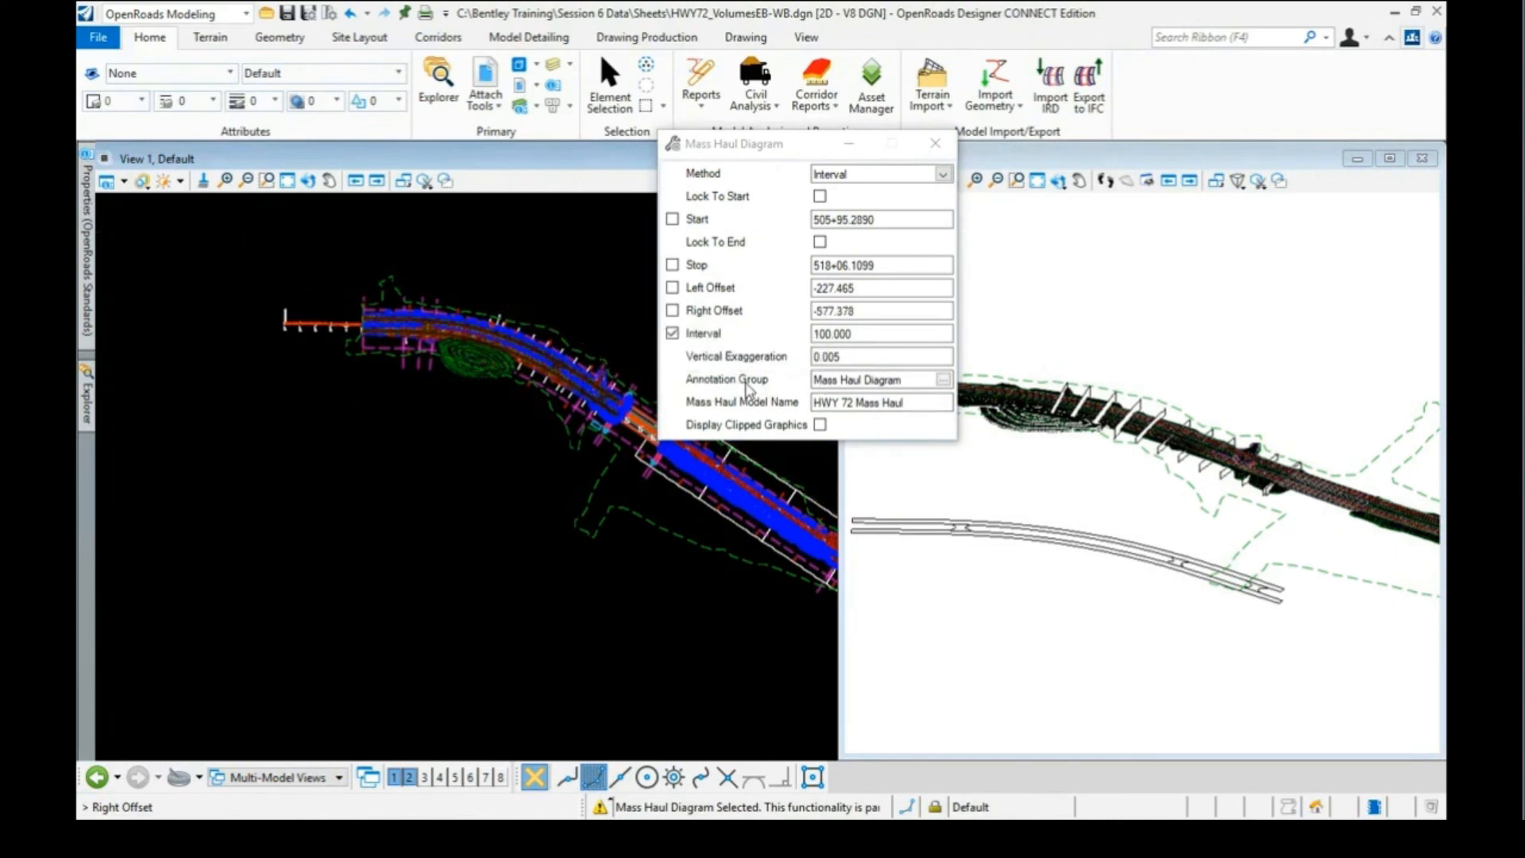
Pick the Mass Haul Diagram annotation group from the profile drawing groups
{"action": "left_click", "coordinate": [943, 381]}
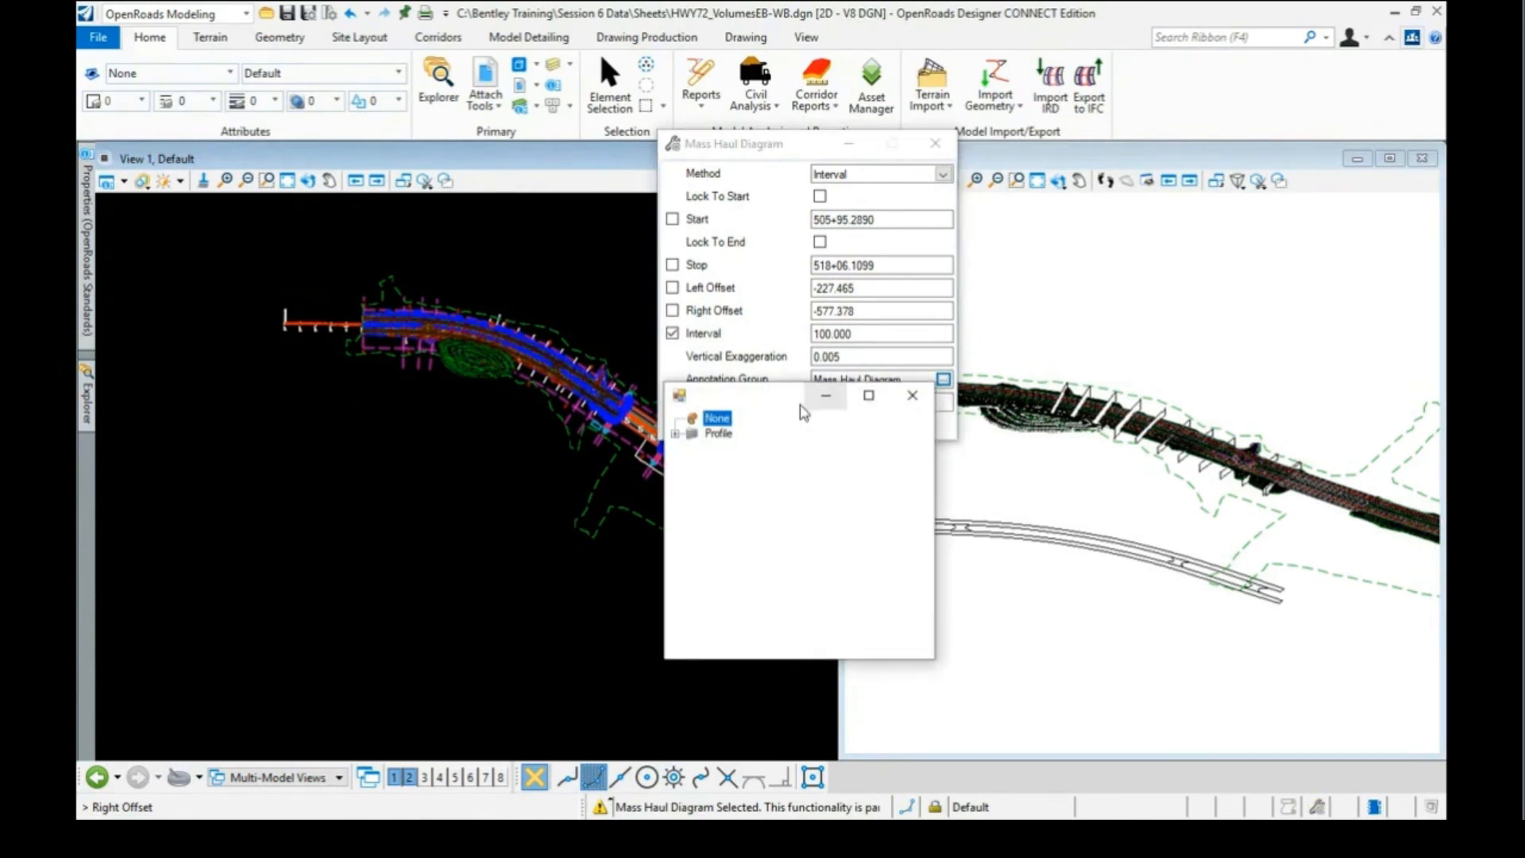
{"action": "left_click", "coordinate": [675, 433]}
{"action": "left_click", "coordinate": [694, 449]}
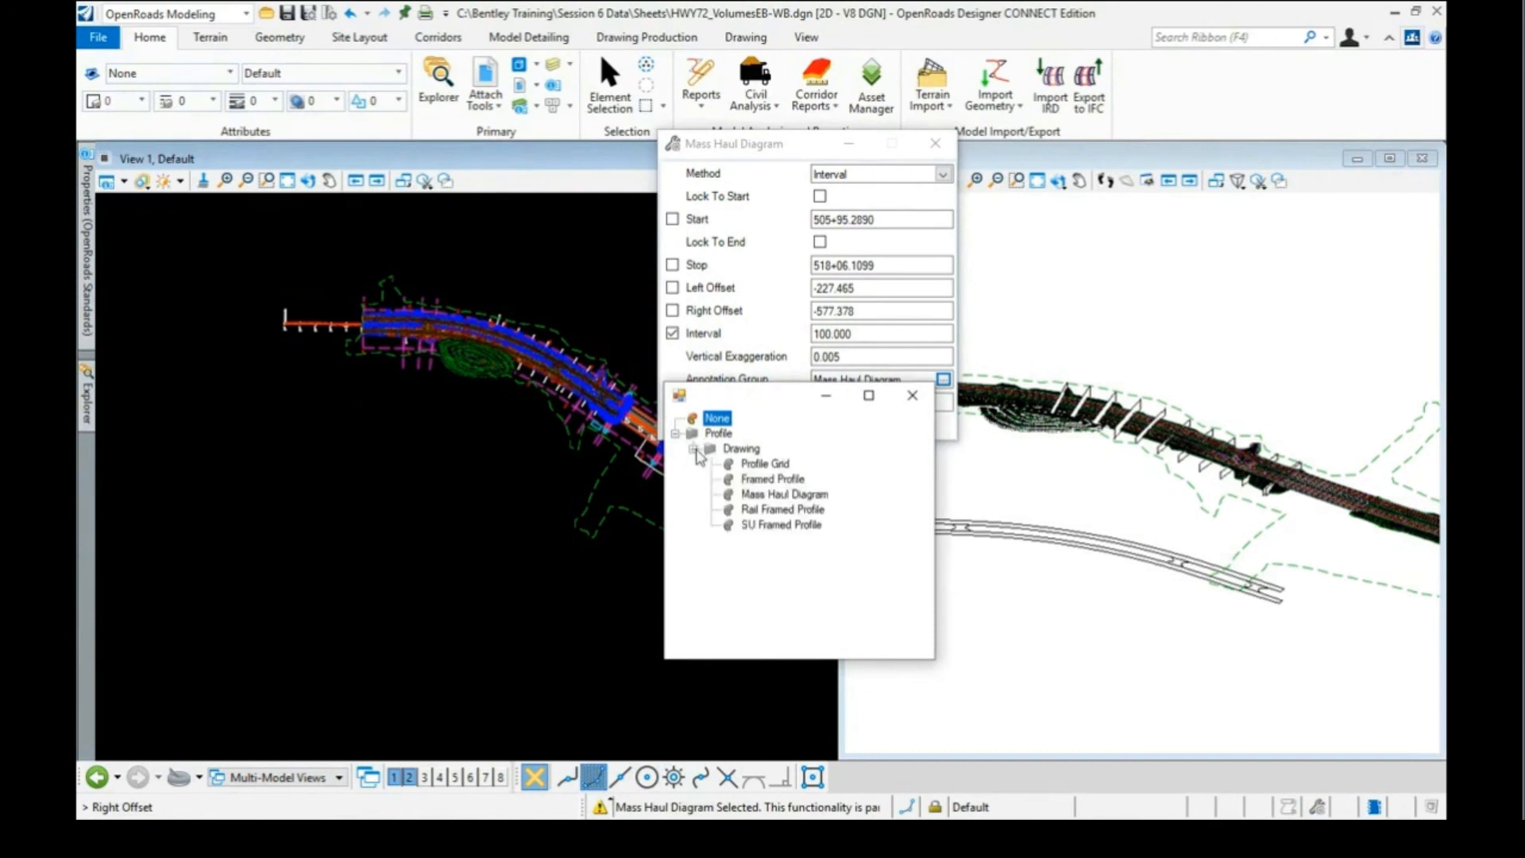
{"action": "double_click", "coordinate": [778, 494]}
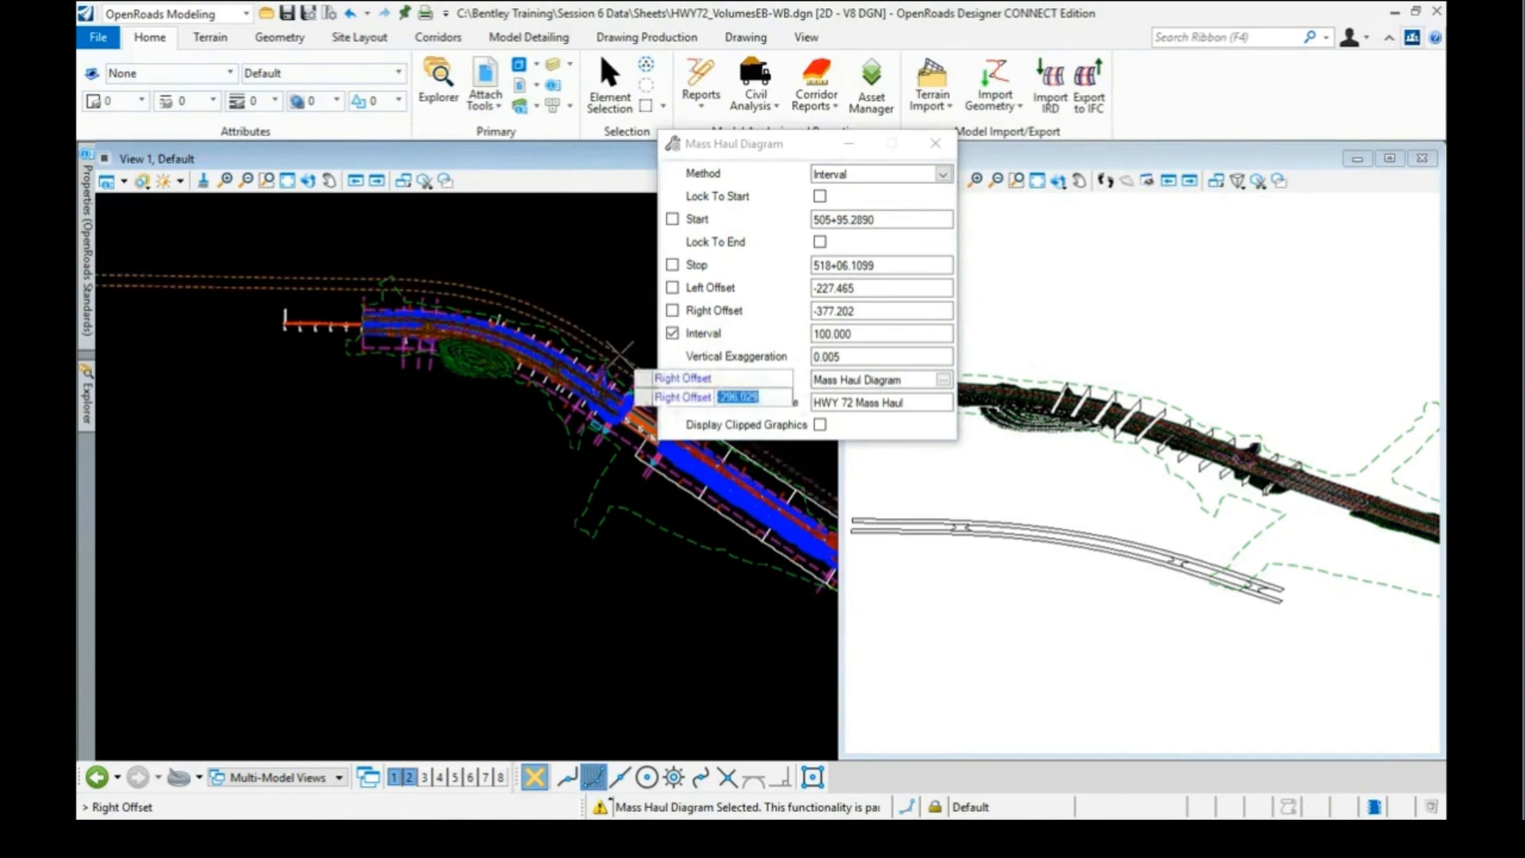
Set the mass haul right offset to about 211 and accept a vertical exaggeration of 0.005
{"action": "left_click", "coordinate": [561, 406]}
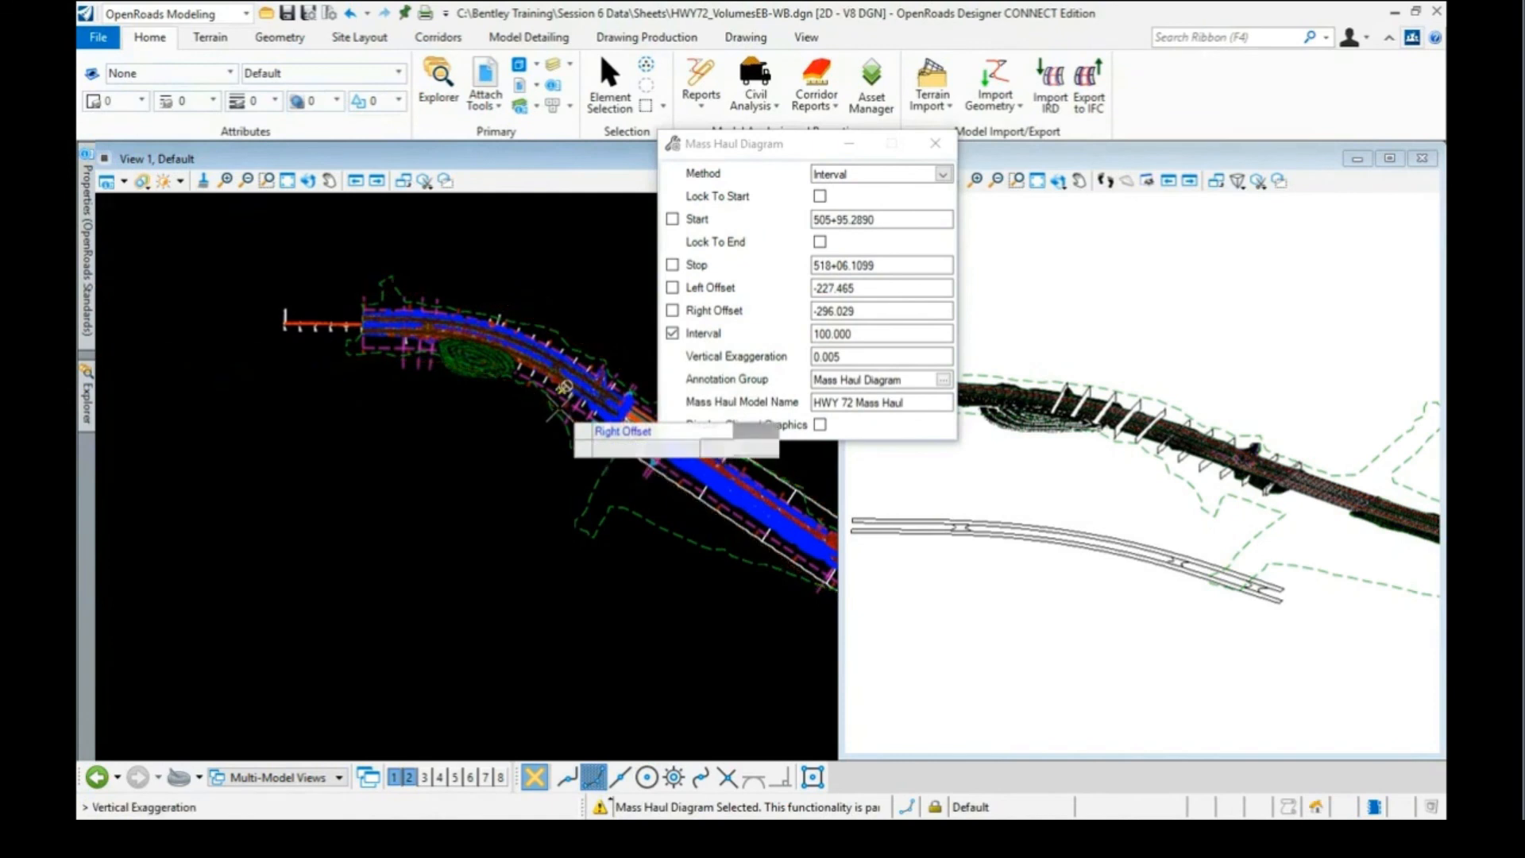
{"action": "left_click", "coordinate": [558, 310]}
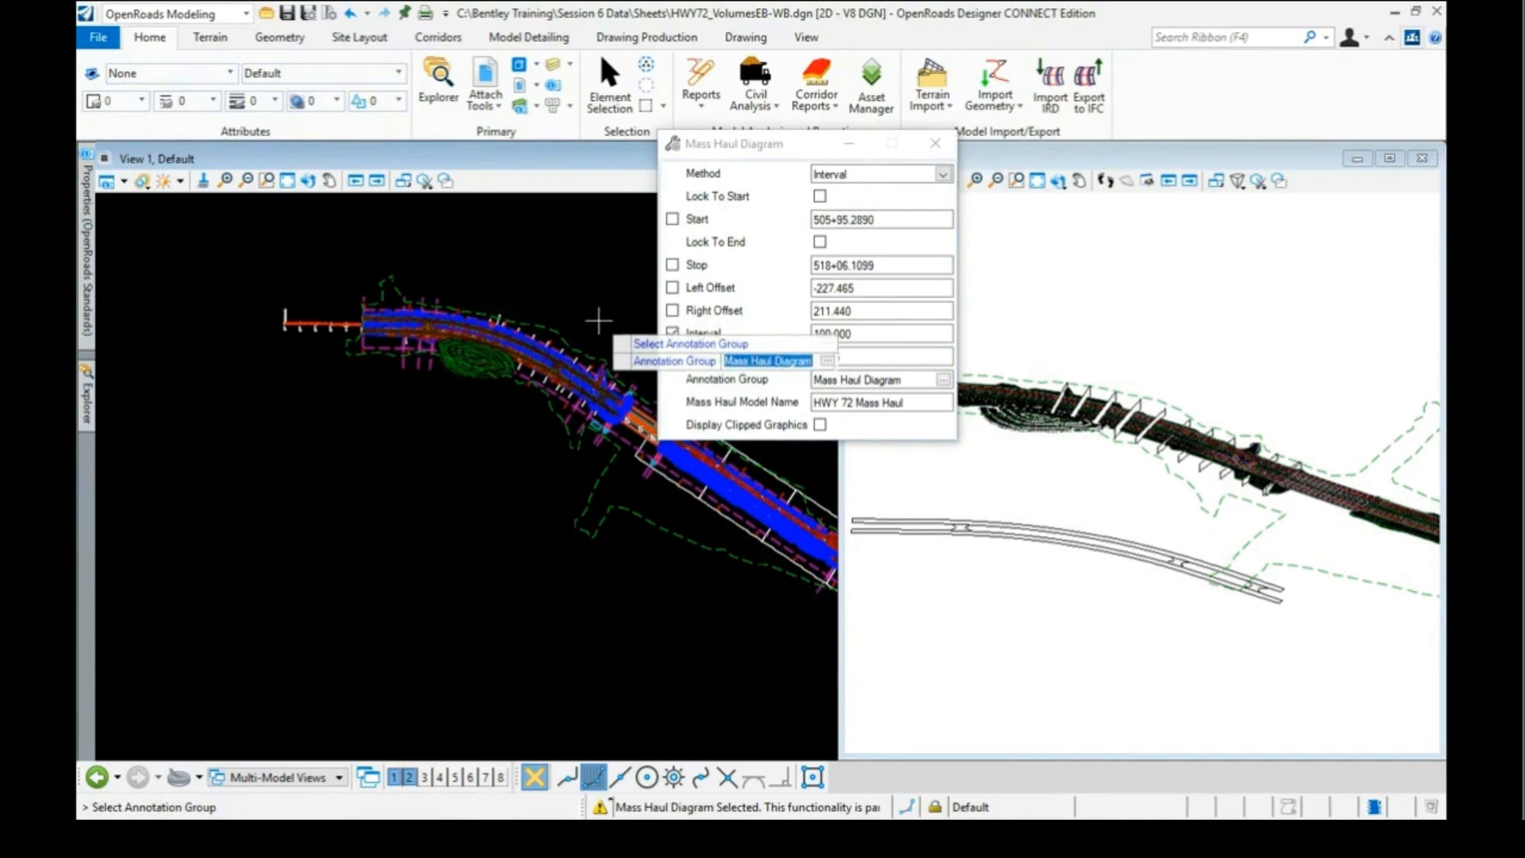
Assign the Mass Haul Diagram annotation group and create the HWY 72 Mass Haul model without displaying clipped graphics
{"action": "left_click", "coordinate": [943, 380]}
{"action": "left_click", "coordinate": [675, 430]}
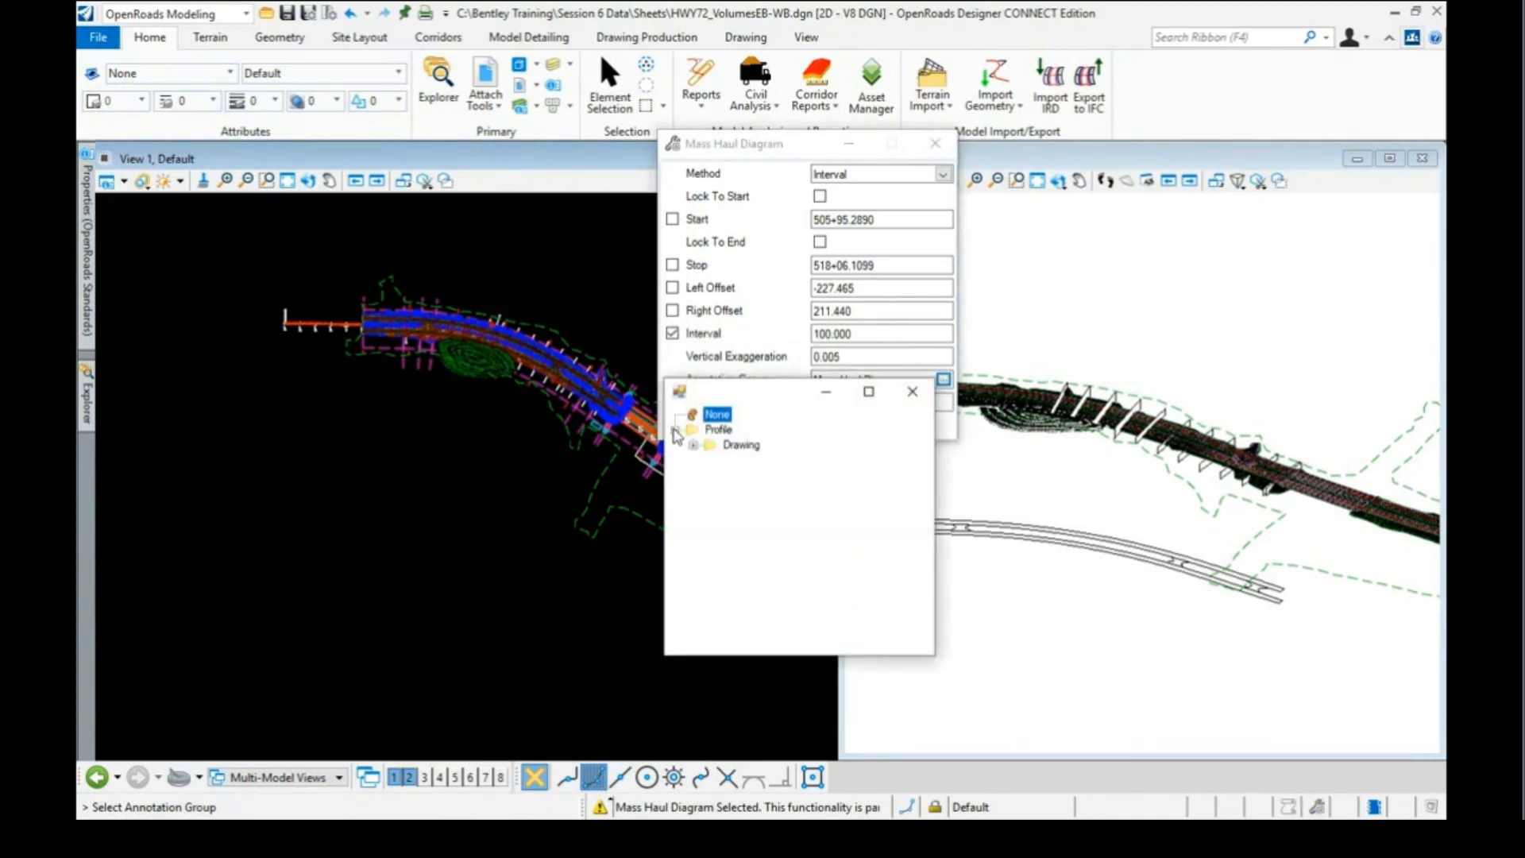
{"action": "left_click", "coordinate": [693, 445]}
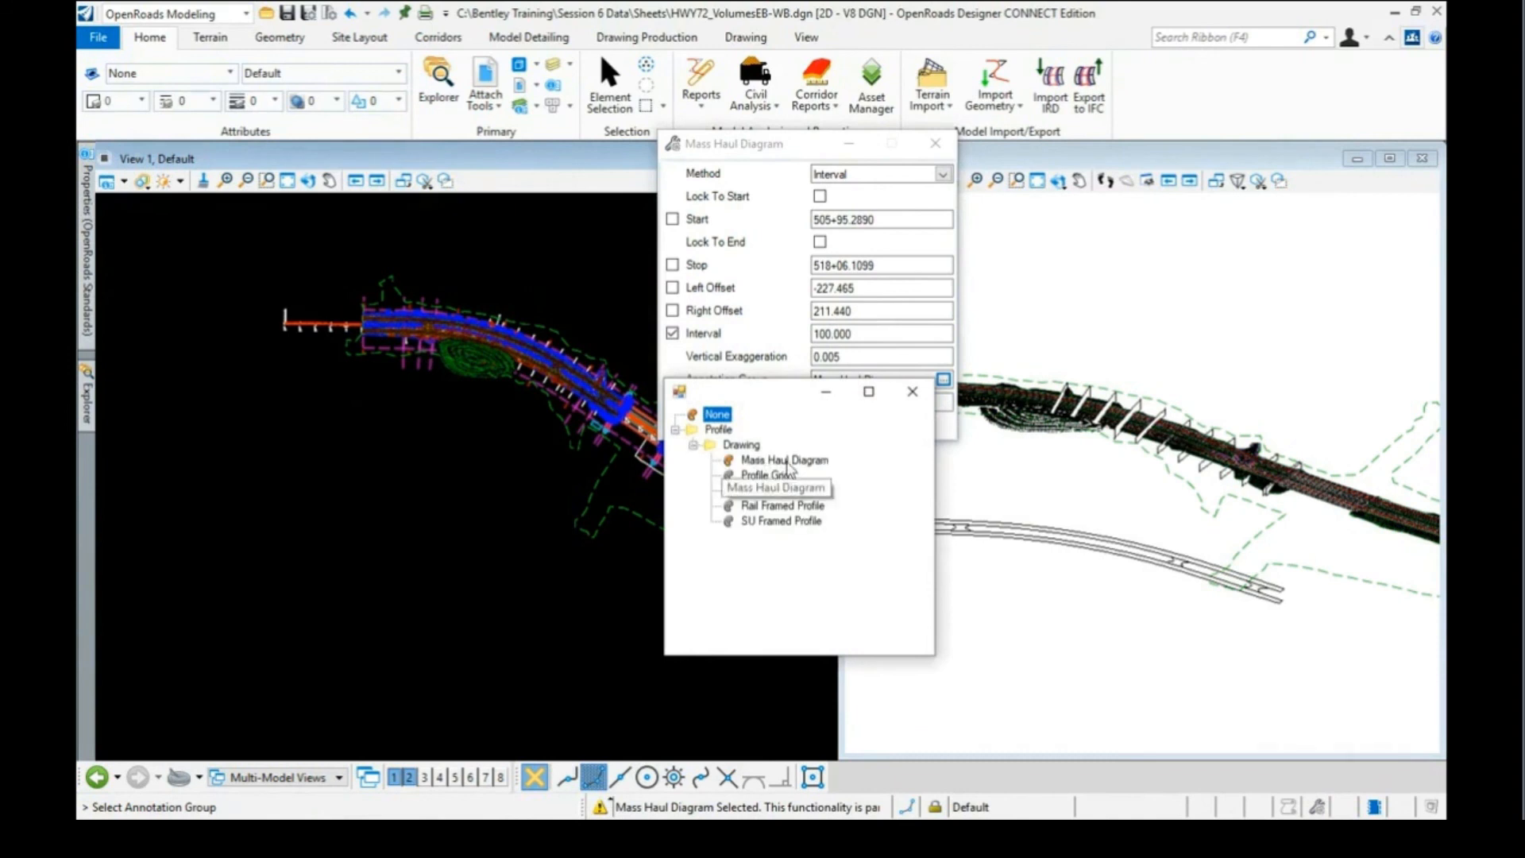
{"action": "double_click", "coordinate": [762, 461]}
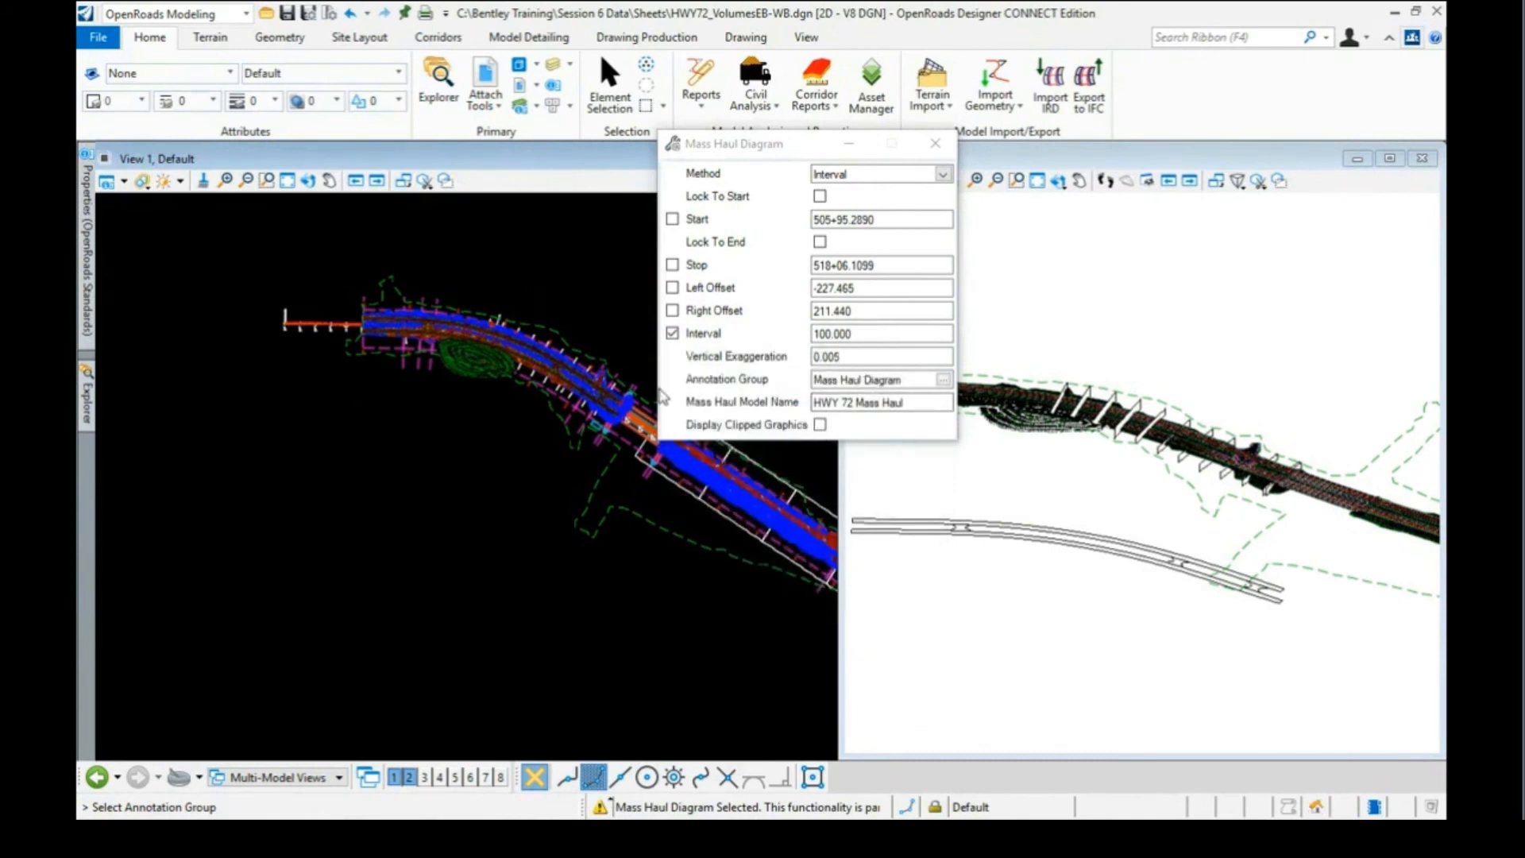
{"action": "left_click", "coordinate": [531, 443]}
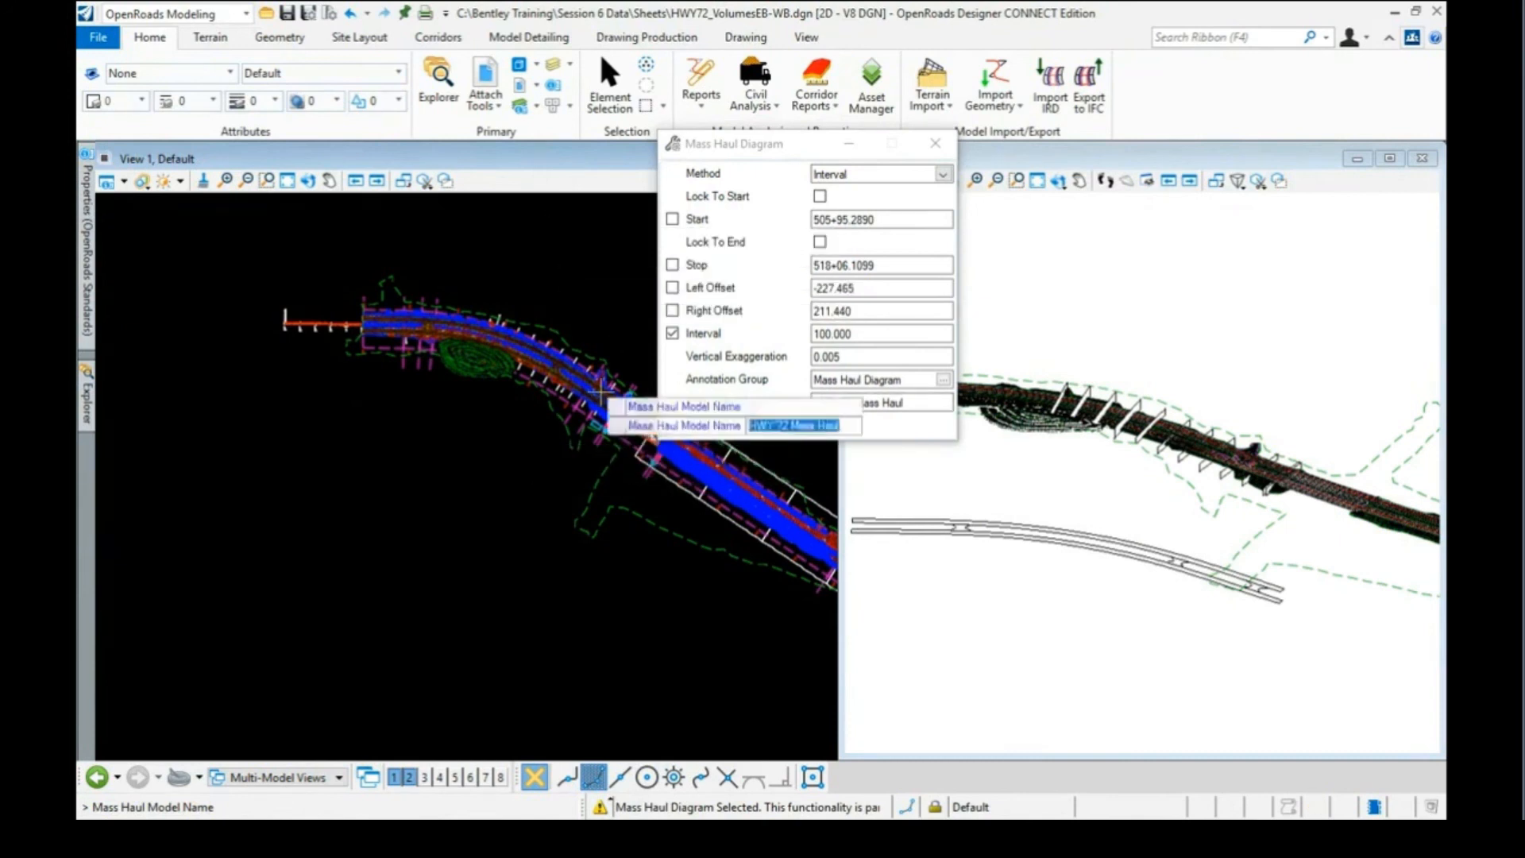
{"action": "left_click", "coordinate": [509, 432]}
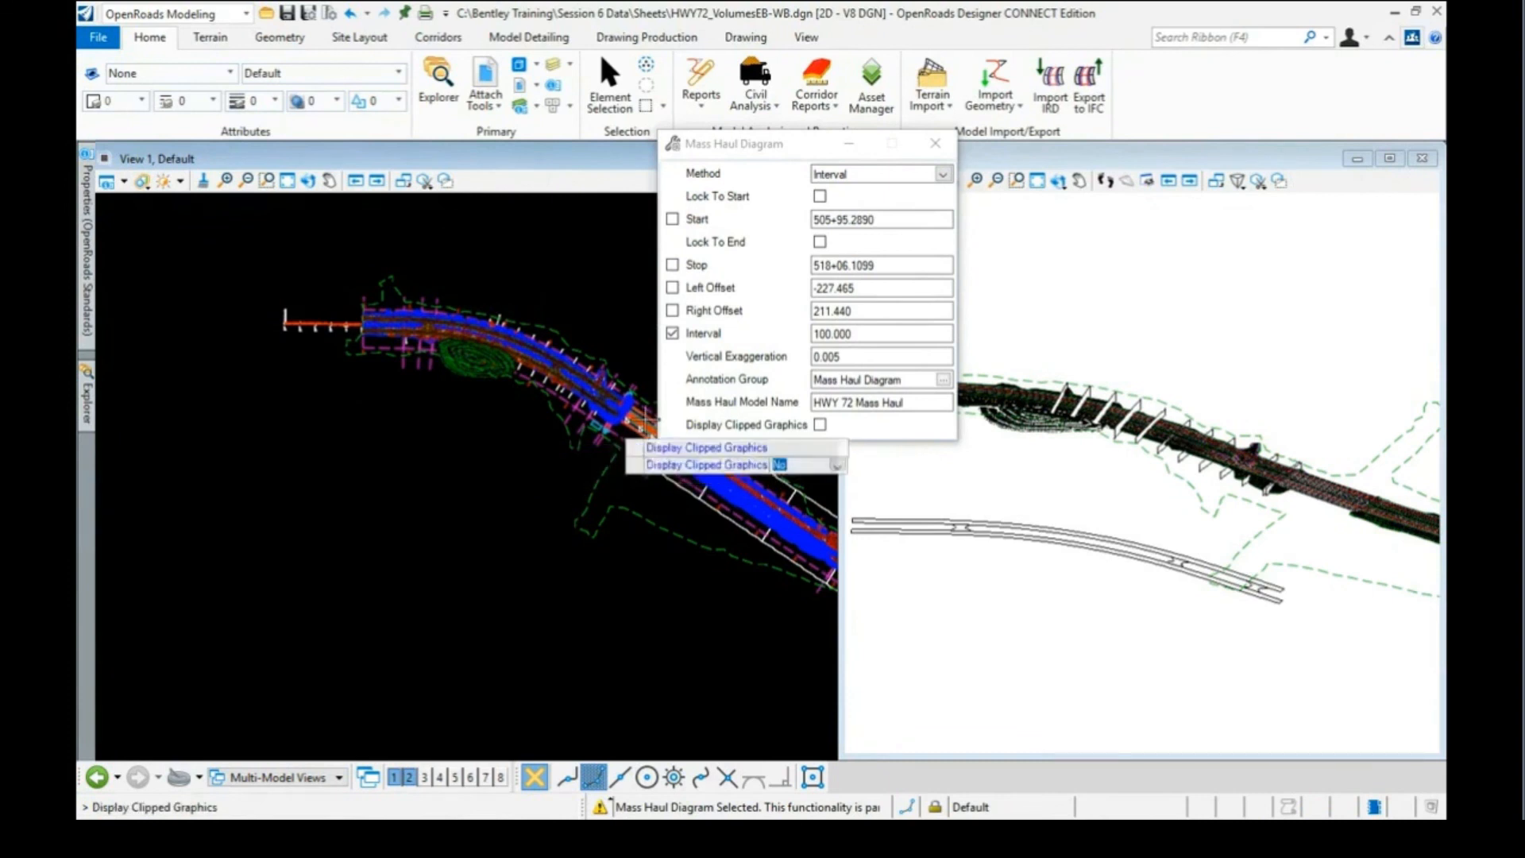
{"action": "left_click", "coordinate": [477, 435]}
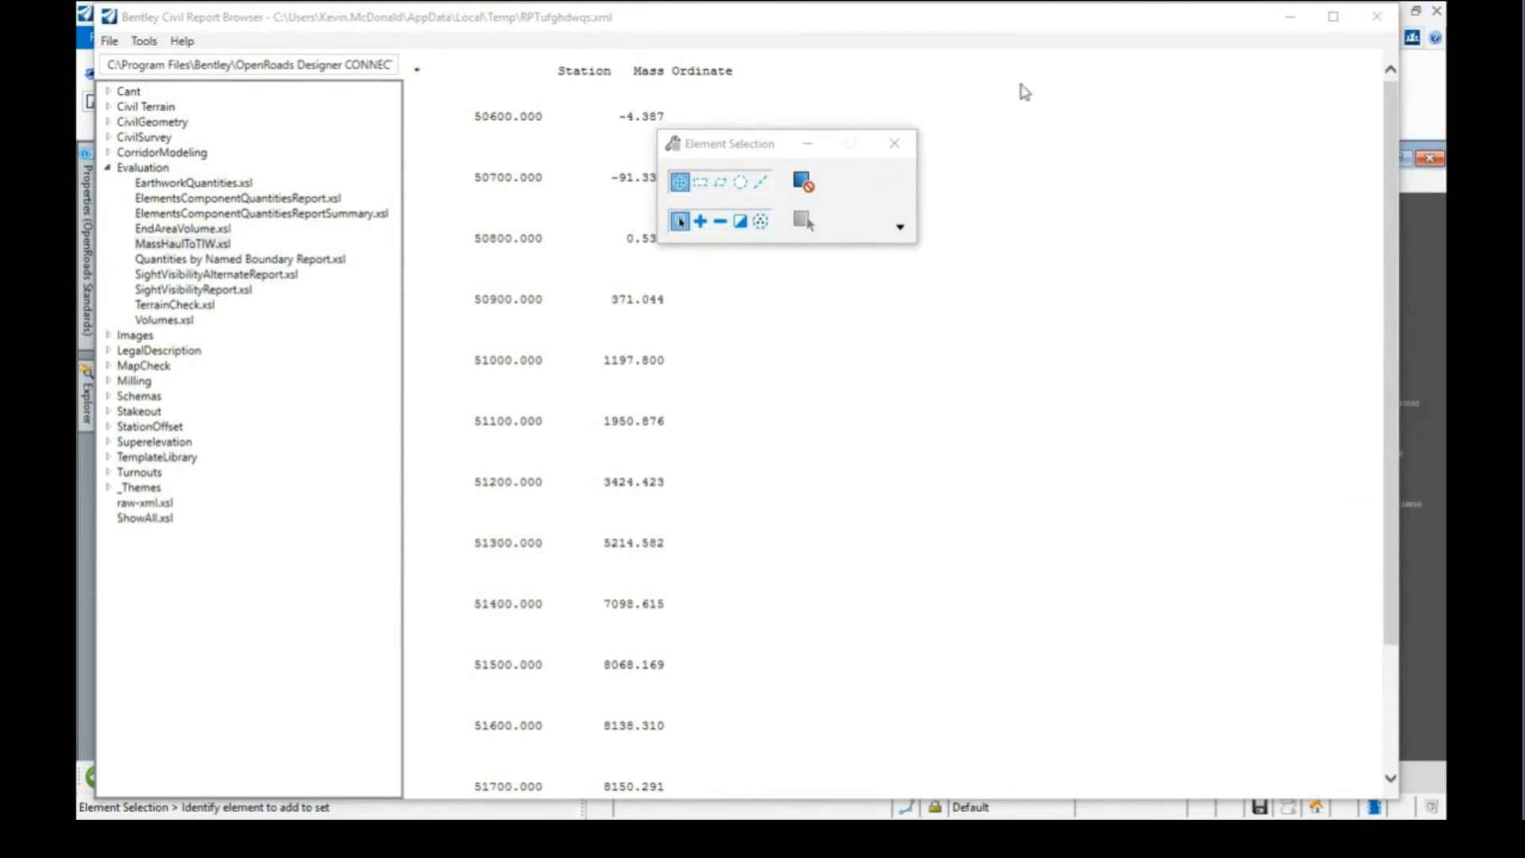
Close the mass ordinate report and view the entire HWY 72 mass haul diagram
{"action": "left_click", "coordinate": [1377, 19]}
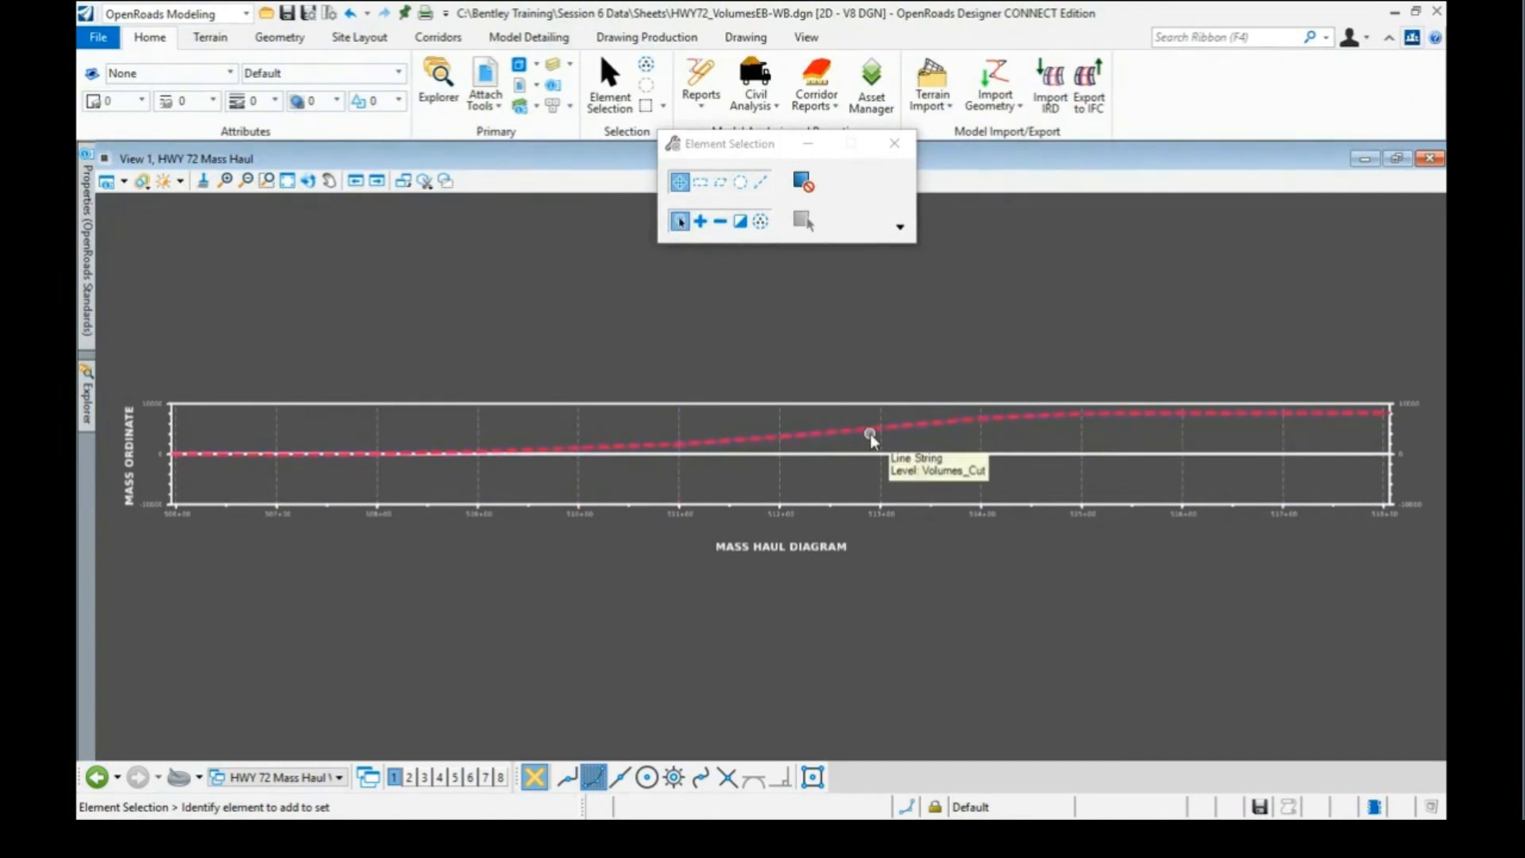
{"action": "scroll", "coordinate": [713, 366], "scroll_direction": "down", "scroll_amount": 2}
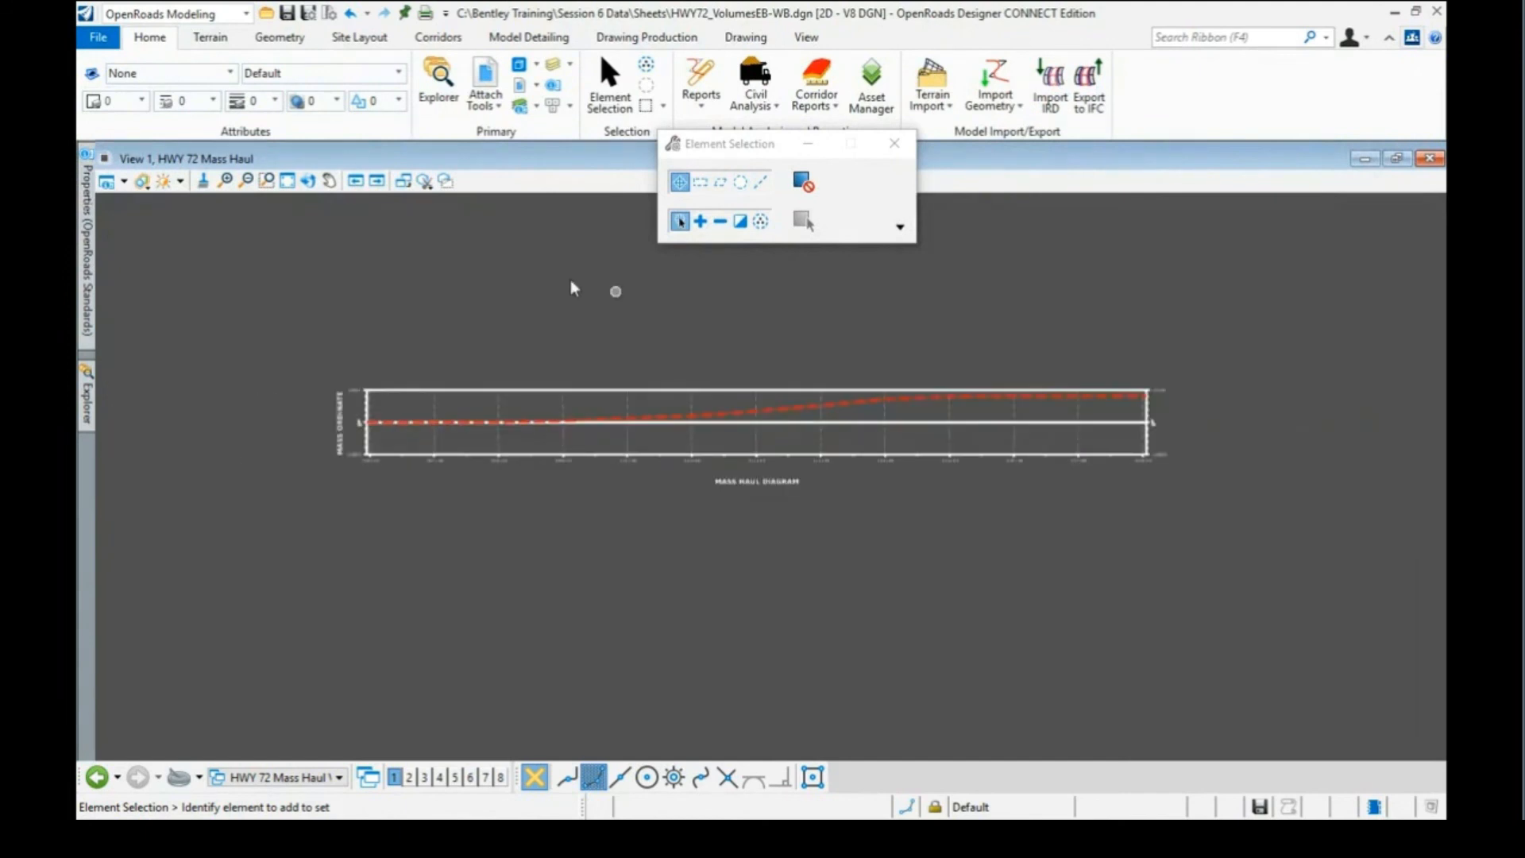